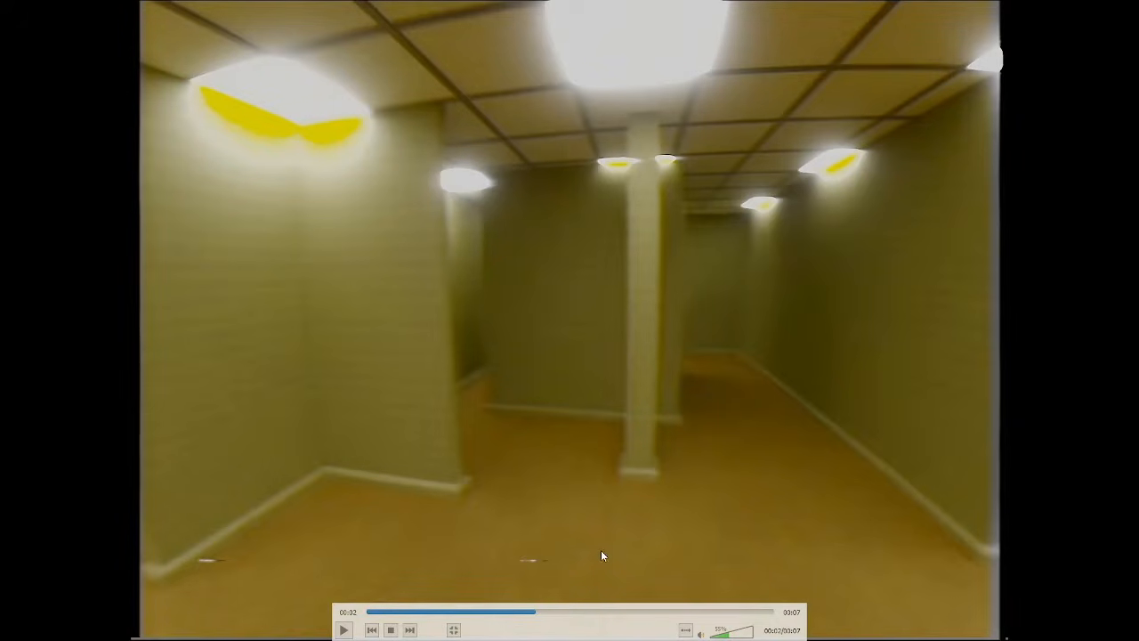
# Play and pause the finished backrooms render to examine its rooms and lighting, and close the full-screen playback
pyautogui.click(379, 406)
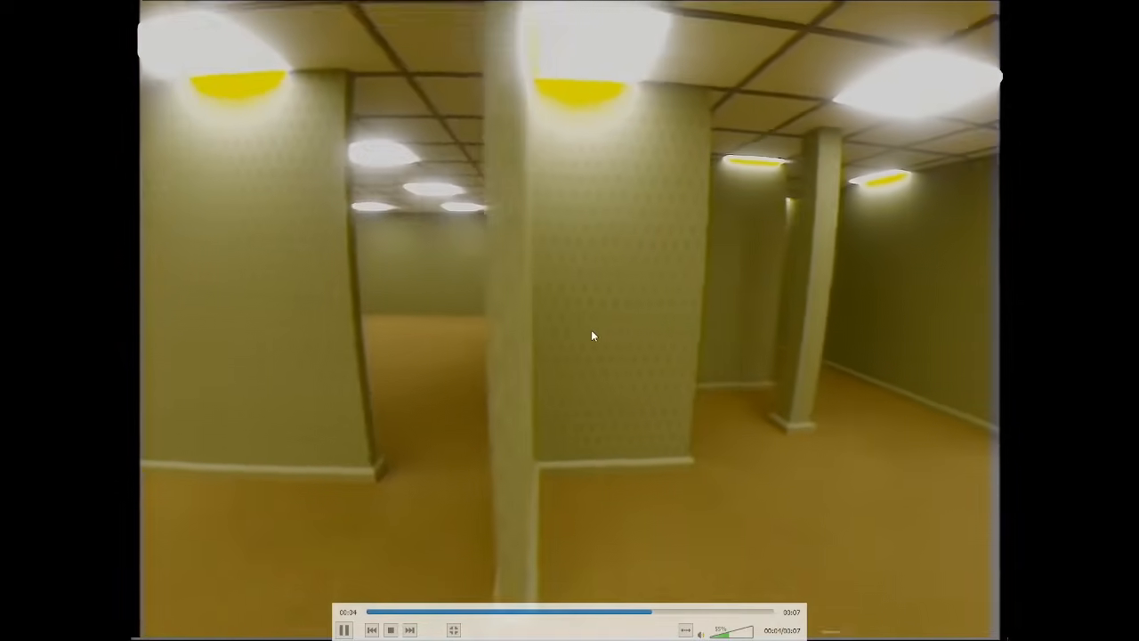
pyautogui.click(373, 349)
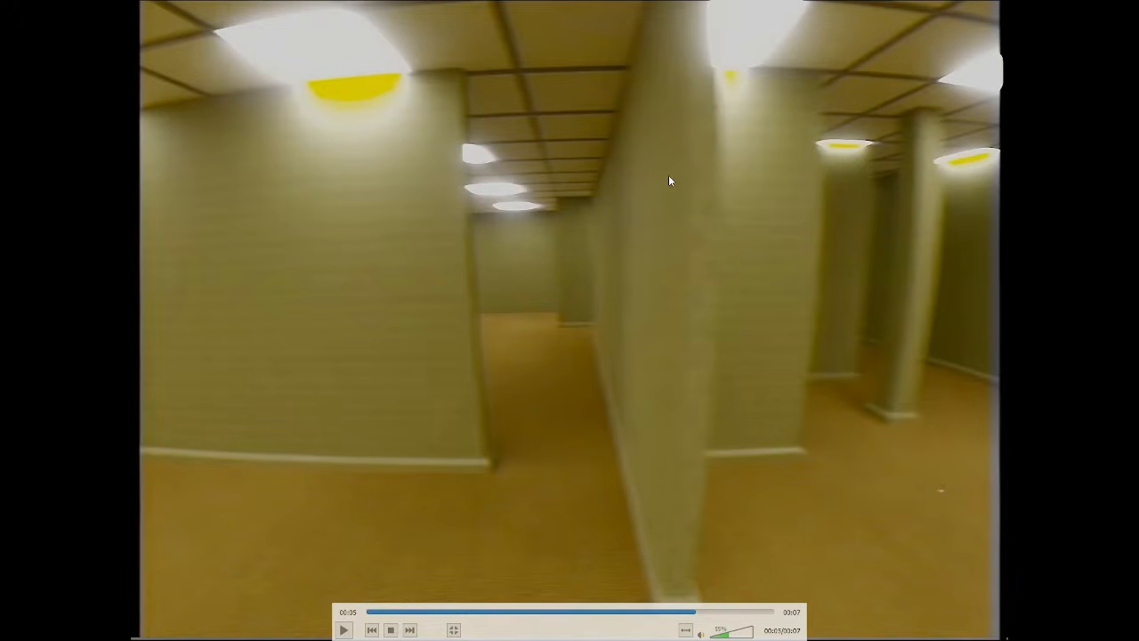
pyautogui.press('space')
pyautogui.press('space')
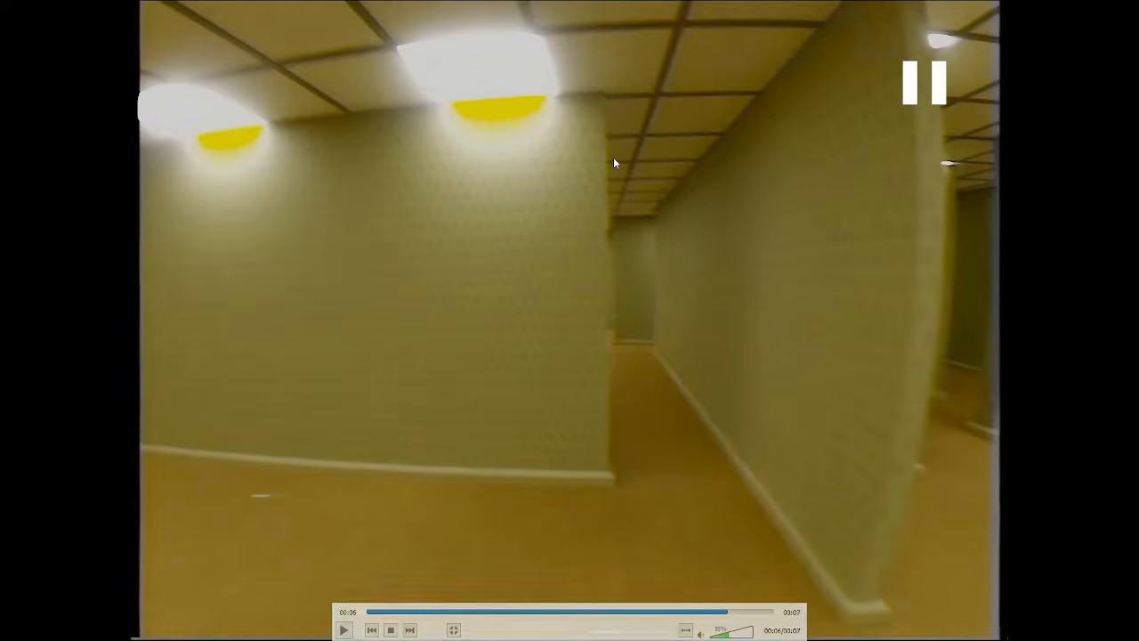
pyautogui.press('space')
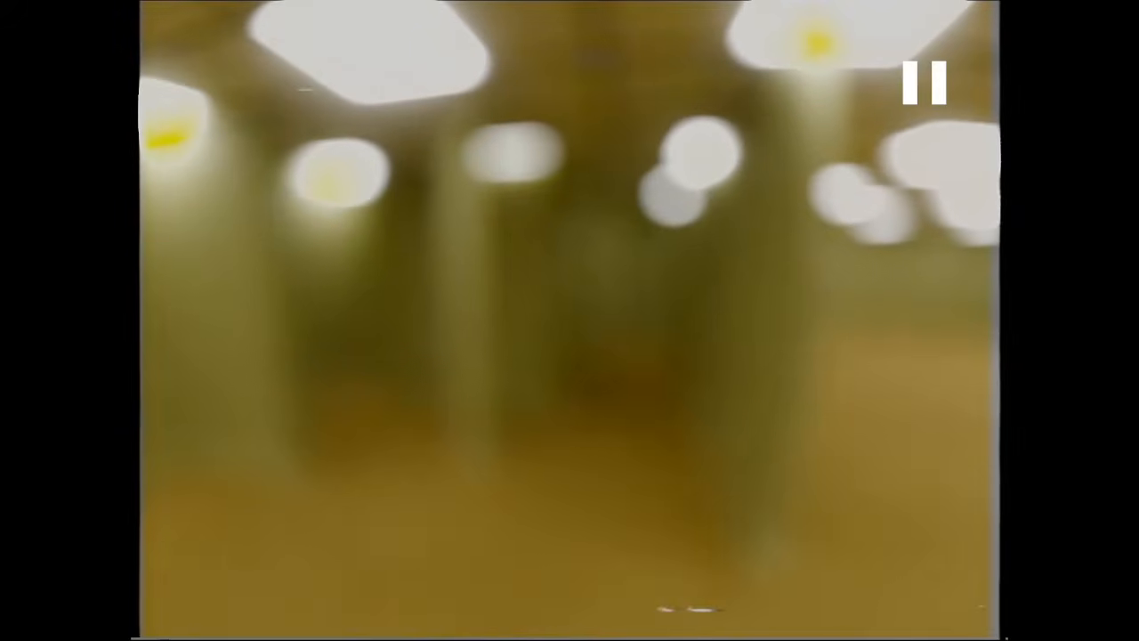
pyautogui.doubleClick(563, 124)
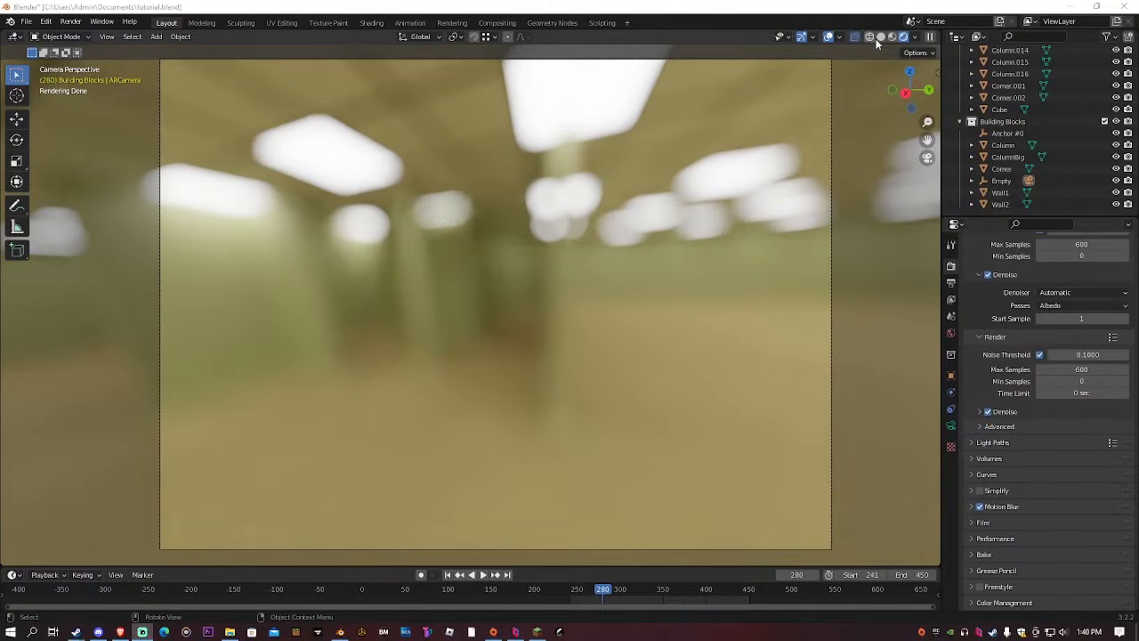
# Display the finished backrooms scene in wireframe shading from the top orthographic view
pyautogui.click(882, 38)
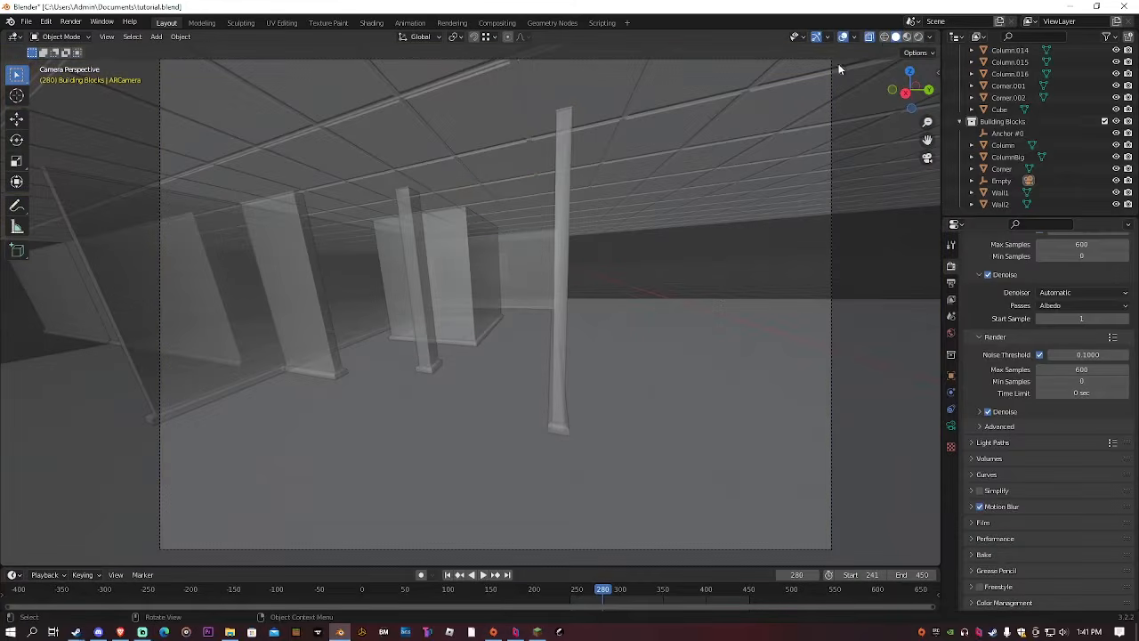
pyautogui.click(886, 38)
pyautogui.press('KP_7')
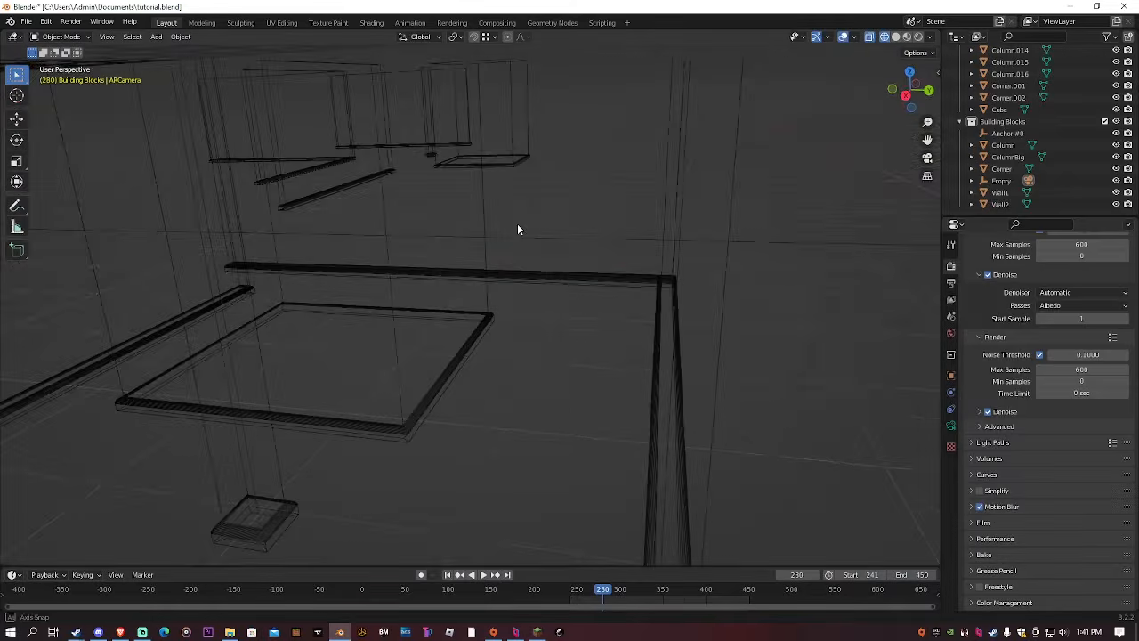
pyautogui.moveTo(517, 224); pyautogui.dragTo(528, 323, button='middle')
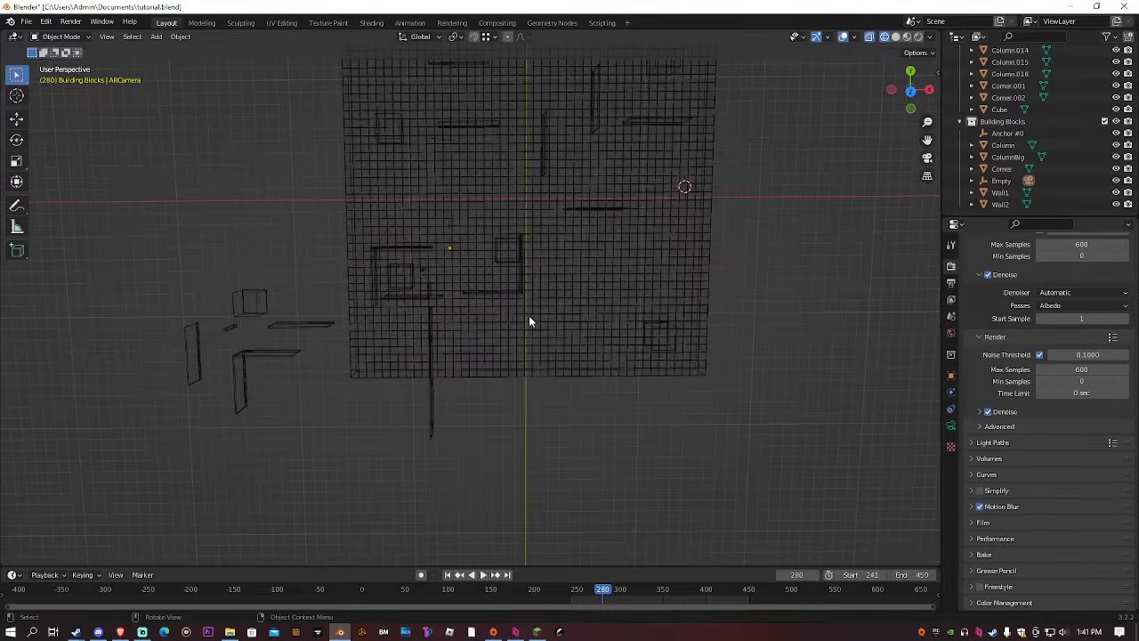
pyautogui.press('KP_7')
pyautogui.scroll(3, 547, 227)
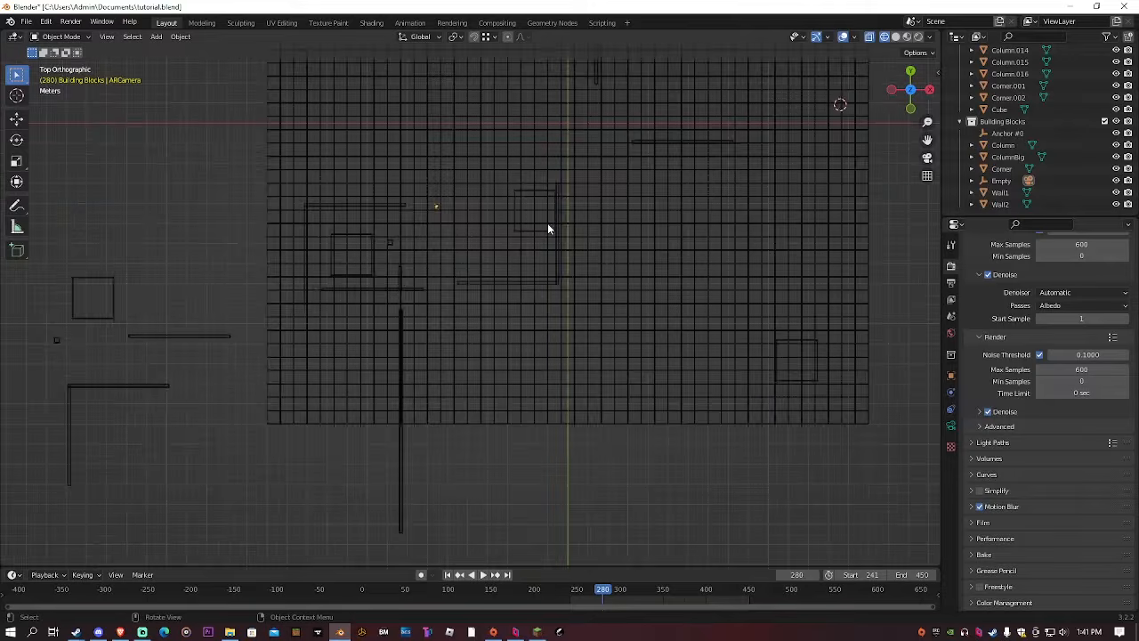
pyautogui.scroll(3, 545, 218)
pyautogui.scroll(-3, 552, 178)
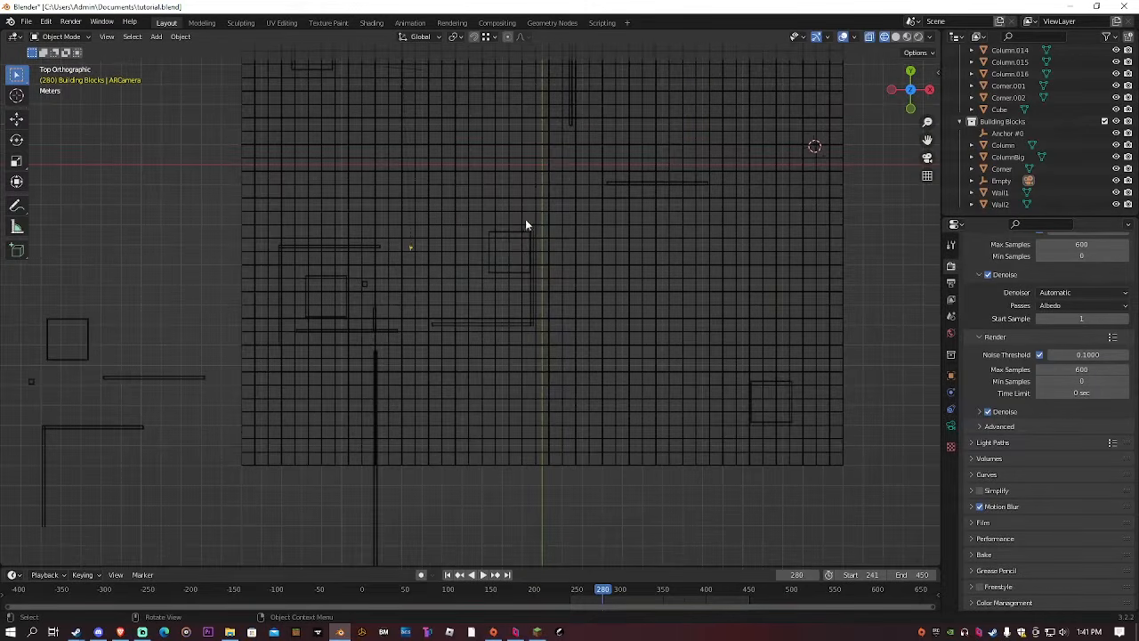
# Hide the ceiling grid object to examine the wall and column layout from above
pyautogui.click(571, 227)
pyautogui.press('h')
pyautogui.scroll(-2, 506, 300)
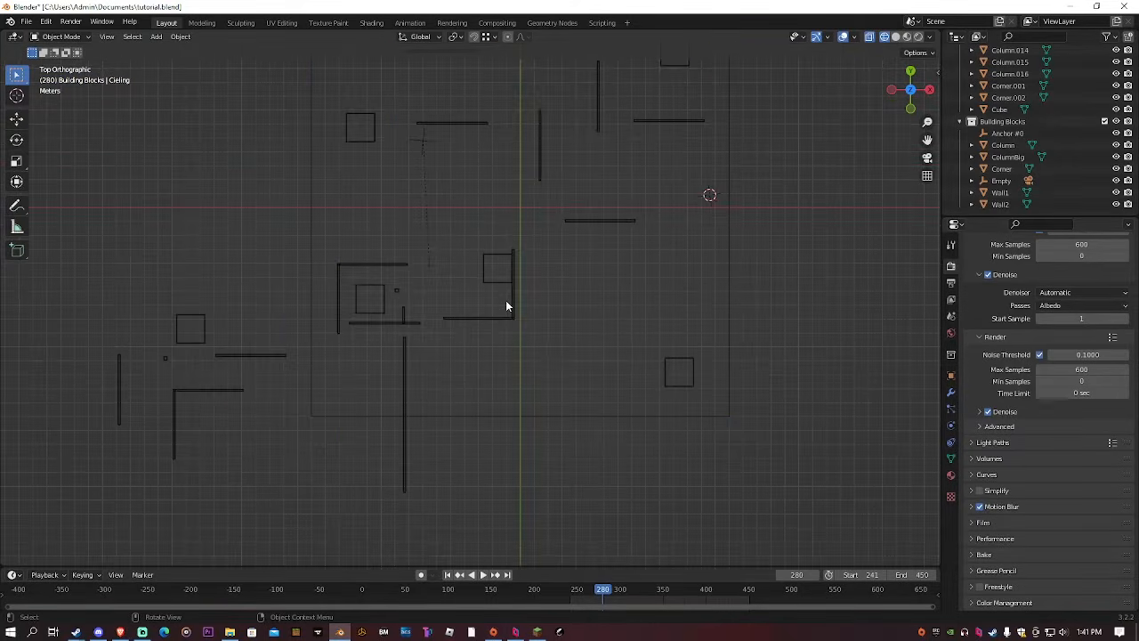
pyautogui.scroll(3, 505, 300)
pyautogui.keyDown('shift'); pyautogui.moveTo(466, 172); pyautogui.dragTo(546, 344, button='middle'); pyautogui.keyUp('shift')
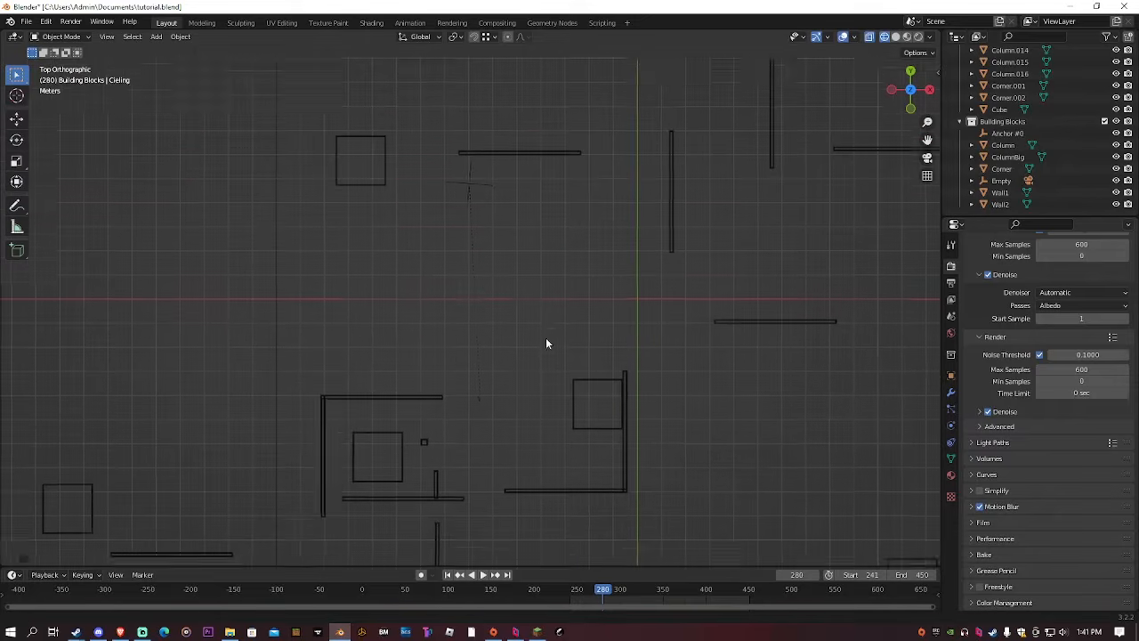
# Scrub the timeline to frame 290 and on to frame 451 to examine the camera's movement through the layout
pyautogui.click(598, 591)
pyautogui.moveTo(598, 592)
pyautogui.mouseDown()
pyautogui.moveTo(578, 592)
pyautogui.moveTo(641, 592)
pyautogui.moveTo(611, 592)
pyautogui.mouseUp()
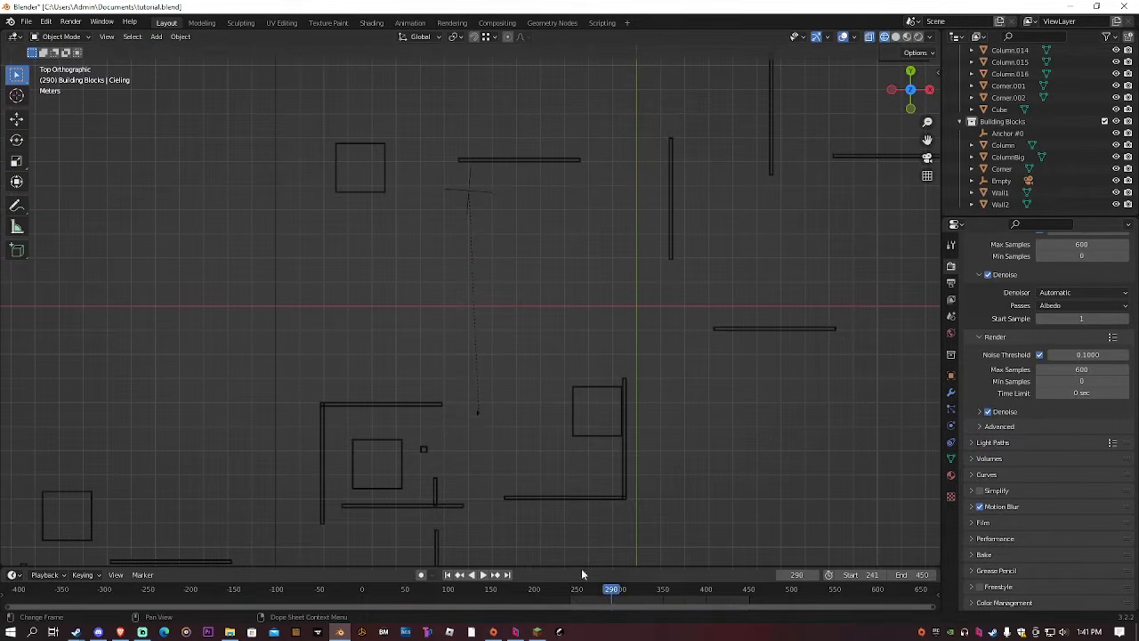
pyautogui.scroll(5, 498, 453)
pyautogui.keyDown('shift'); pyautogui.moveTo(471, 433); pyautogui.dragTo(461, 59, button='middle'); pyautogui.keyUp('shift')
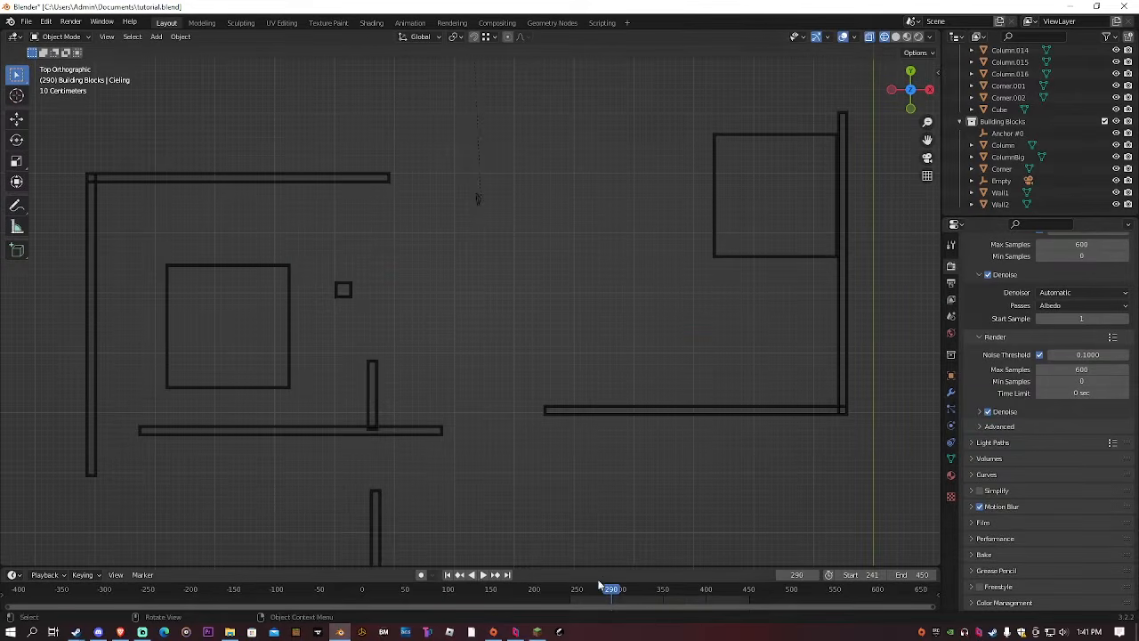
pyautogui.moveTo(597, 588); pyautogui.dragTo(750, 592)
pyautogui.scroll(-3, 612, 372)
pyautogui.scroll(-5, 606, 384)
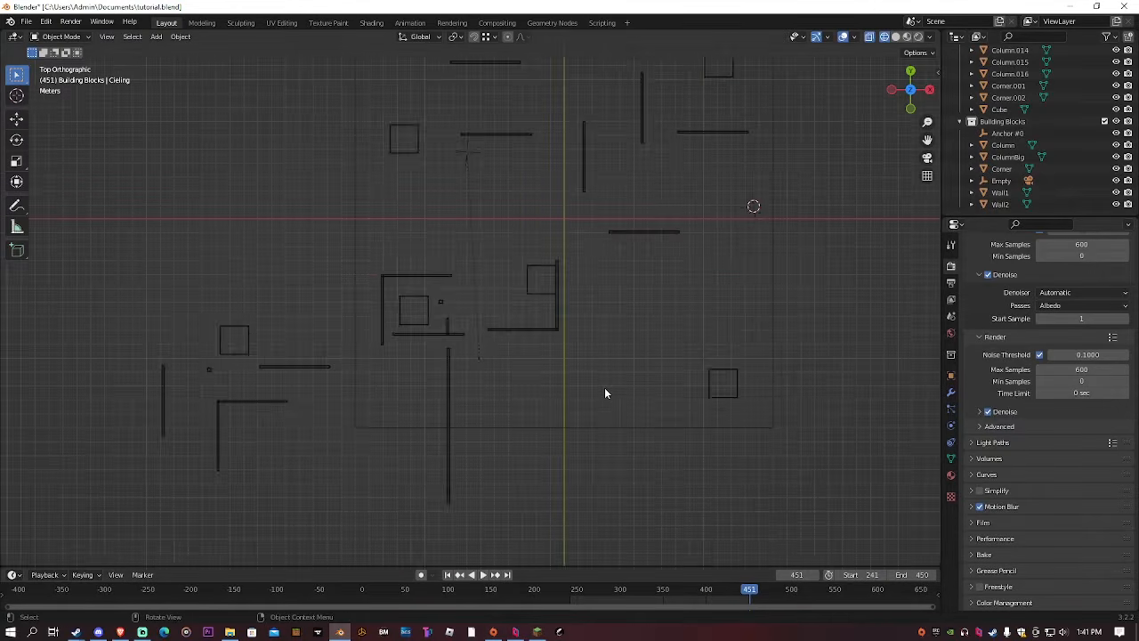
pyautogui.scroll(3, 595, 383)
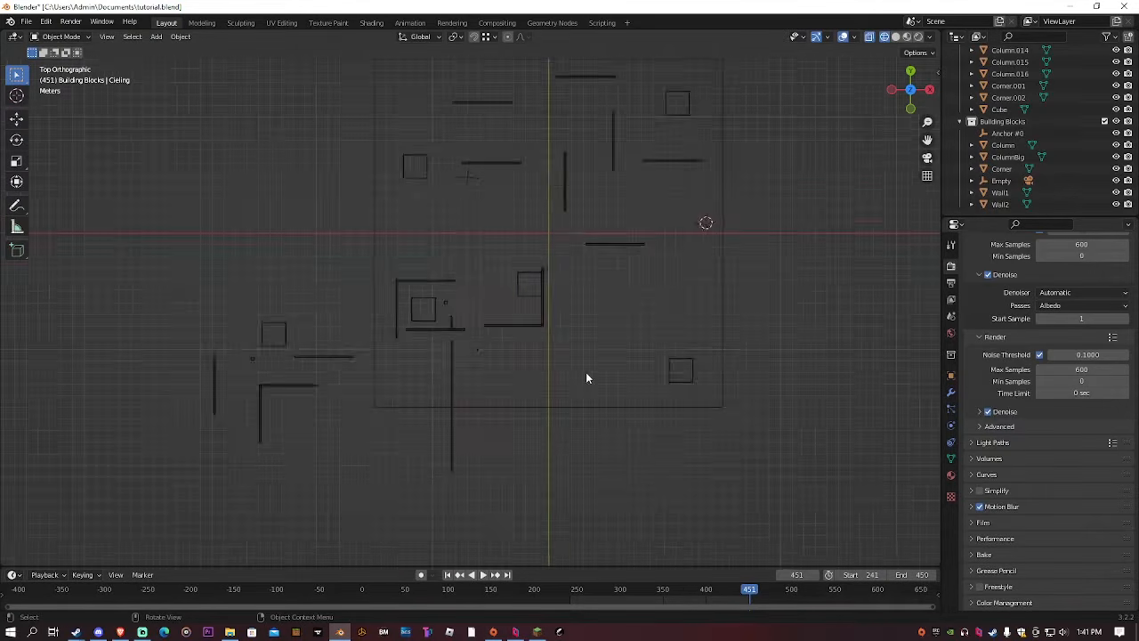
# Create a new General scene without saving the changes to tutorial.blend
pyautogui.click(26, 20)
pyautogui.moveTo(53, 34)
pyautogui.click(145, 37)
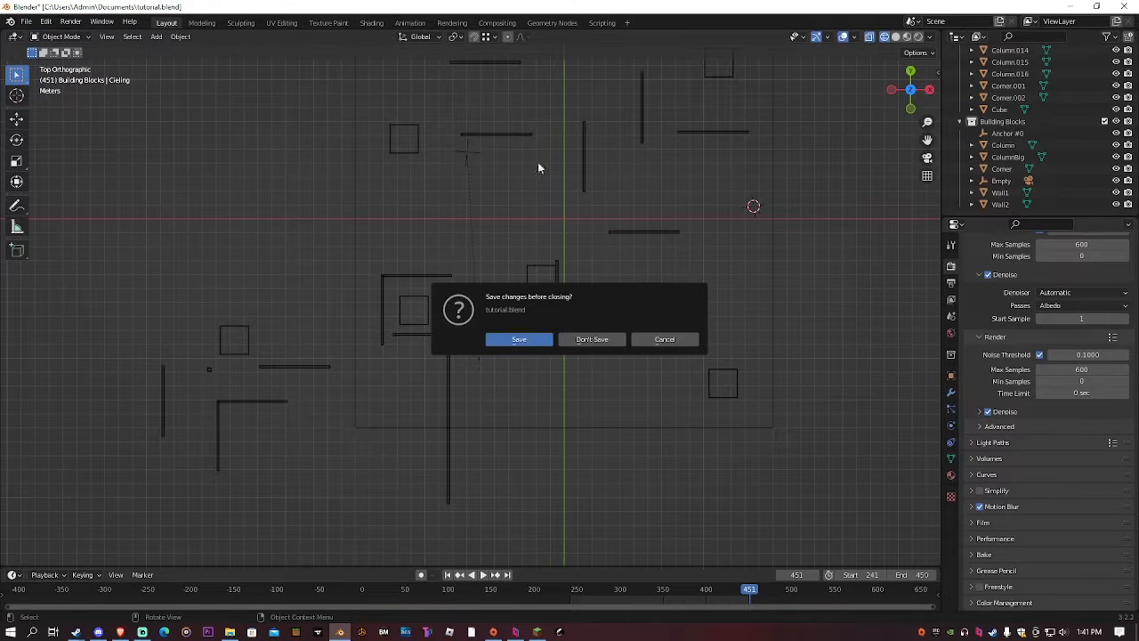
pyautogui.click(587, 340)
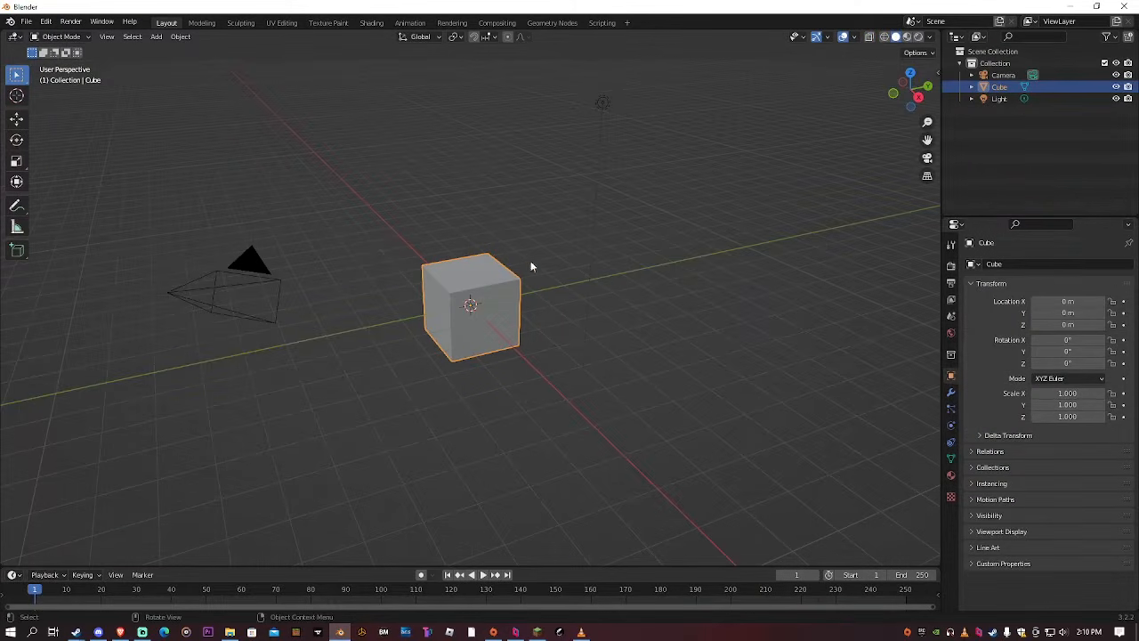
# Enter Edit Mode on the default cube
pyautogui.scroll(3, 557, 225)
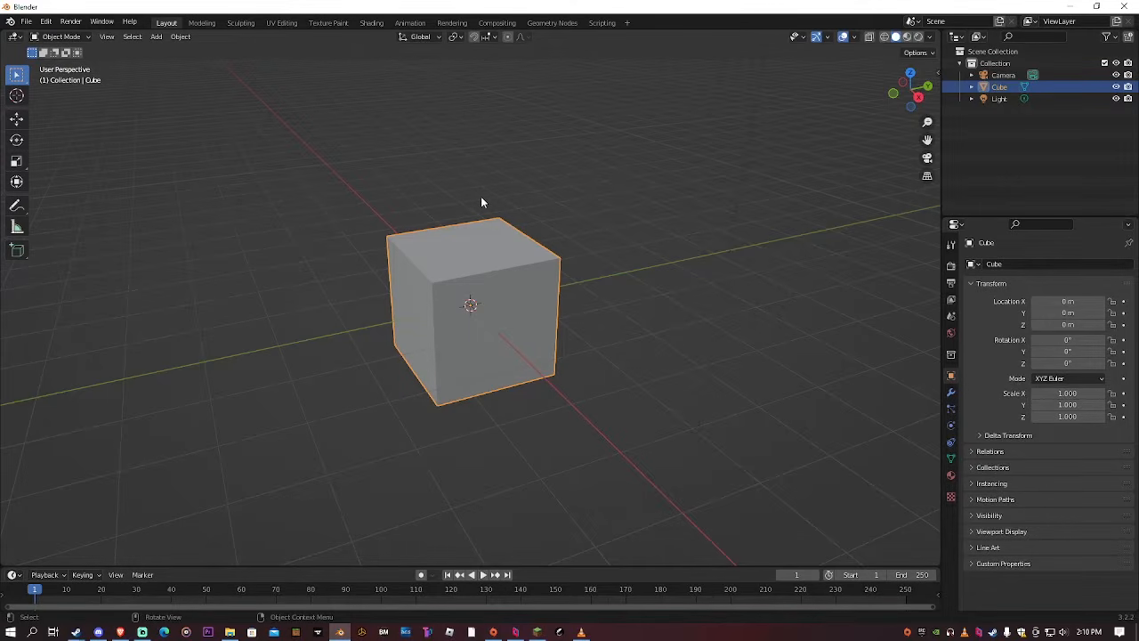
pyautogui.press('Tab')
pyautogui.scroll(5, 481, 203)
pyautogui.moveTo(461, 239); pyautogui.dragTo(480, 233, button='middle')
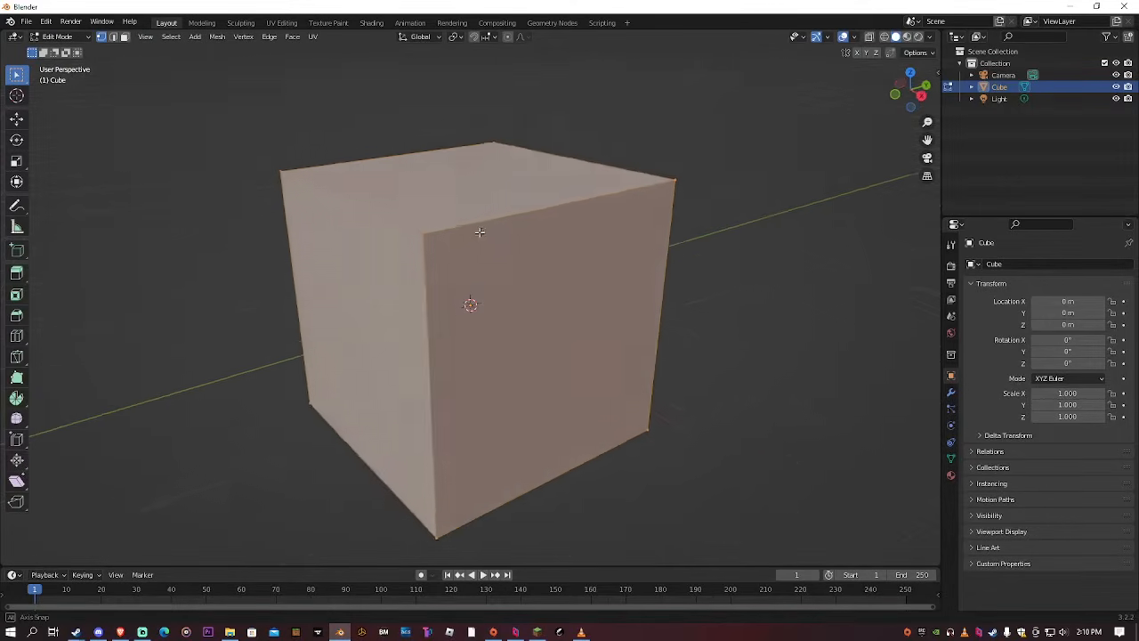
pyautogui.scroll(-3, 480, 233)
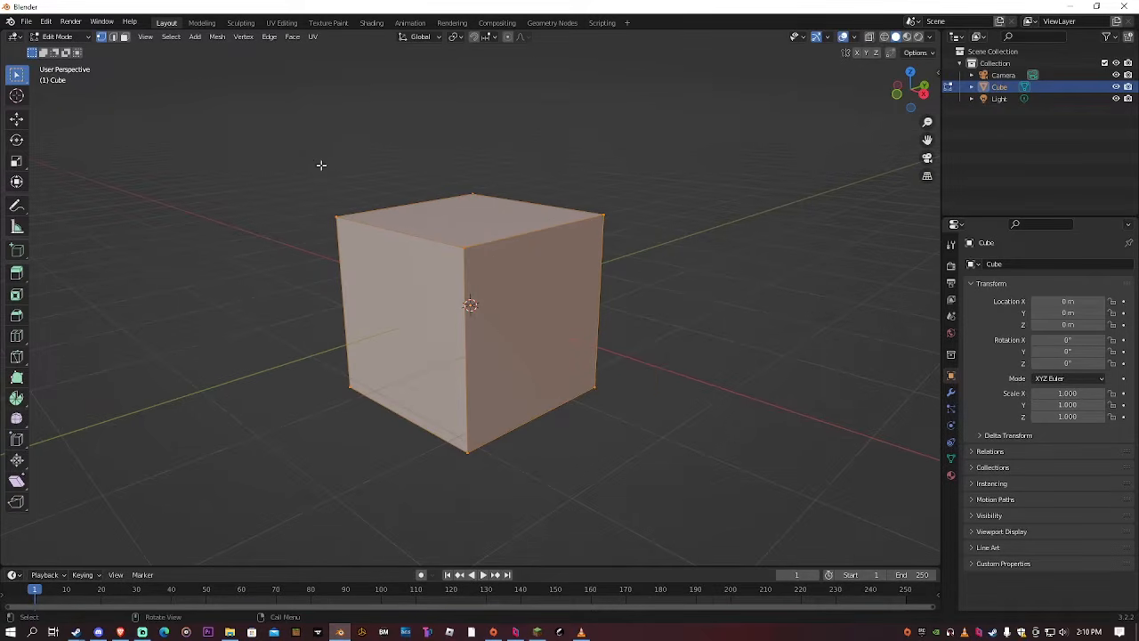
# Try to move the cube's four top vertices together
pyautogui.moveTo(321, 165); pyautogui.dragTo(614, 259)
pyautogui.press('g')
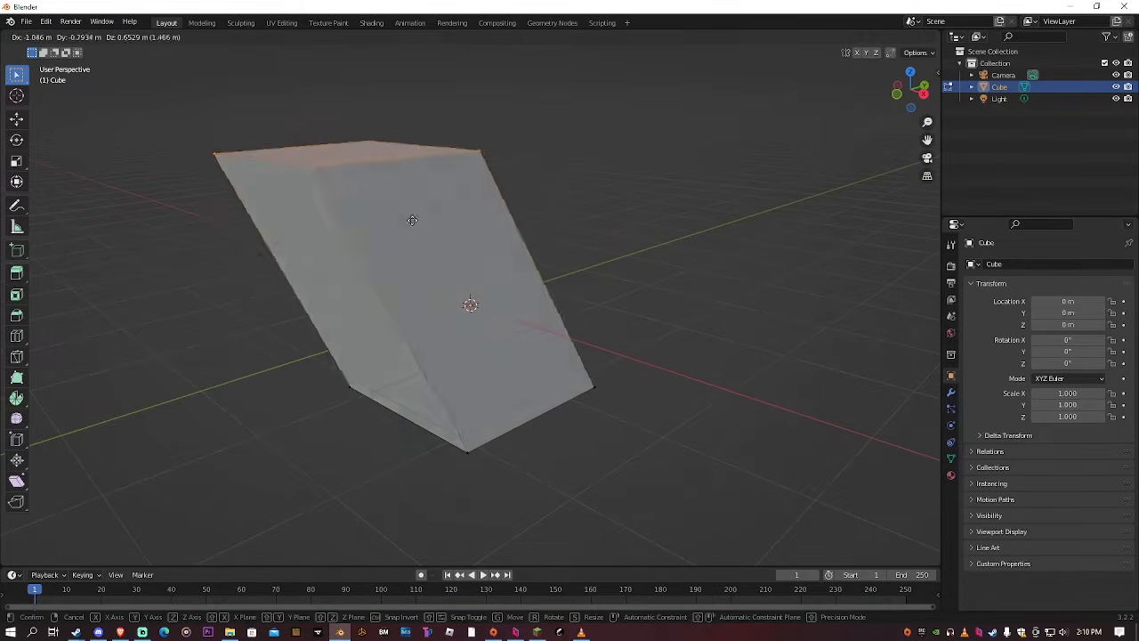
pyautogui.rightClick(557, 273)
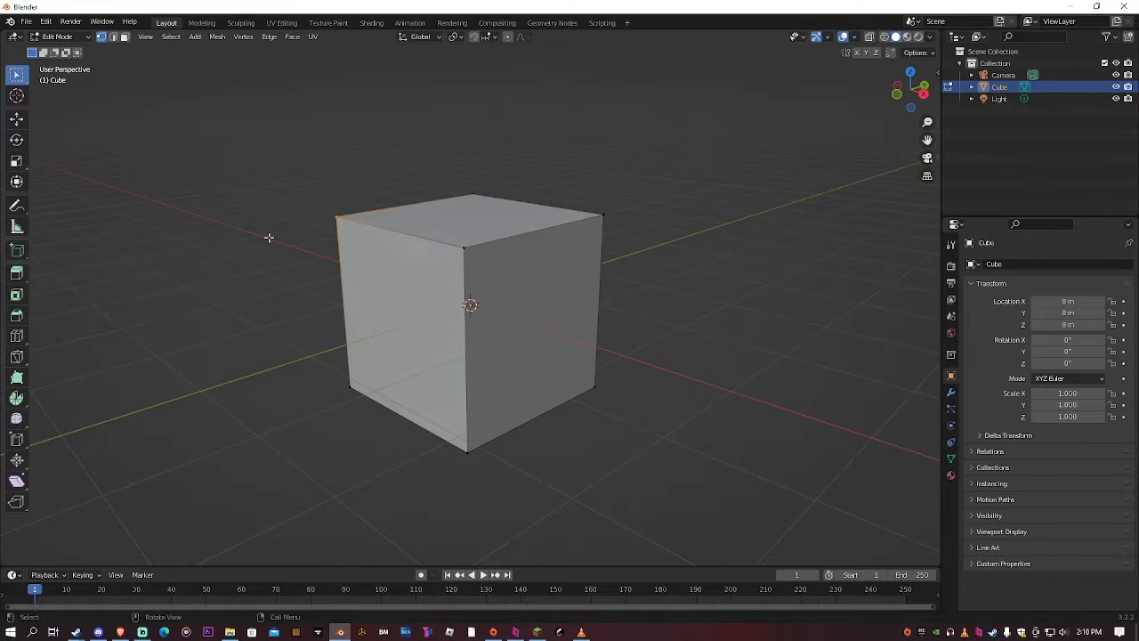
# Try moving one top corner vertex down to the cube's base, and undo the vertex moves
pyautogui.press('g')
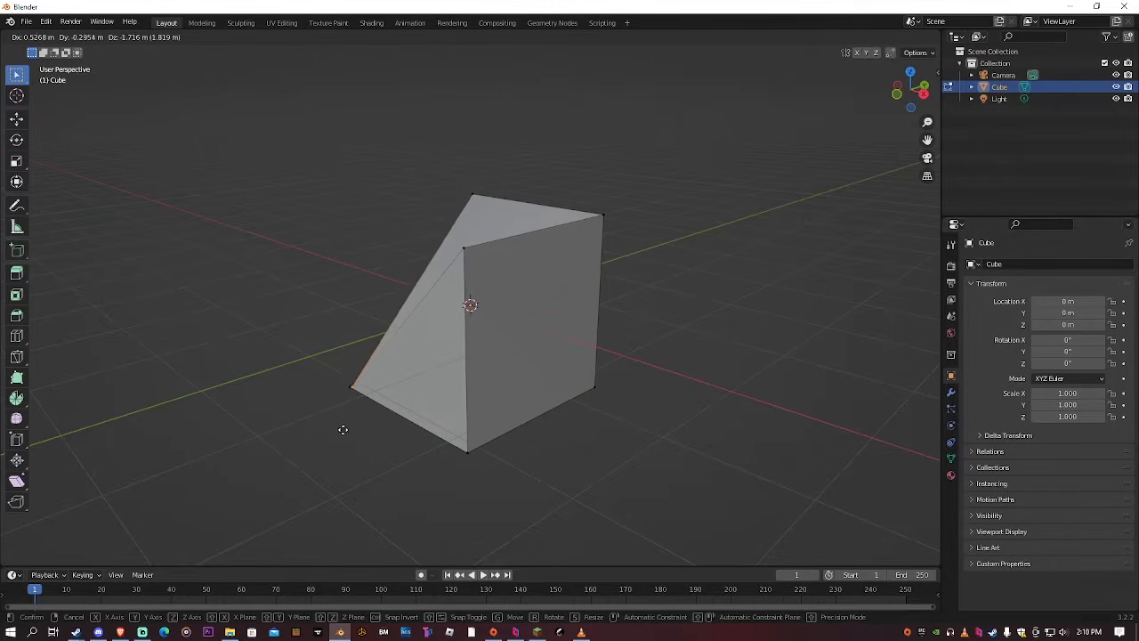
pyautogui.click(339, 428)
pyautogui.moveTo(339, 428); pyautogui.dragTo(559, 358, button='middle')
pyautogui.press('g')
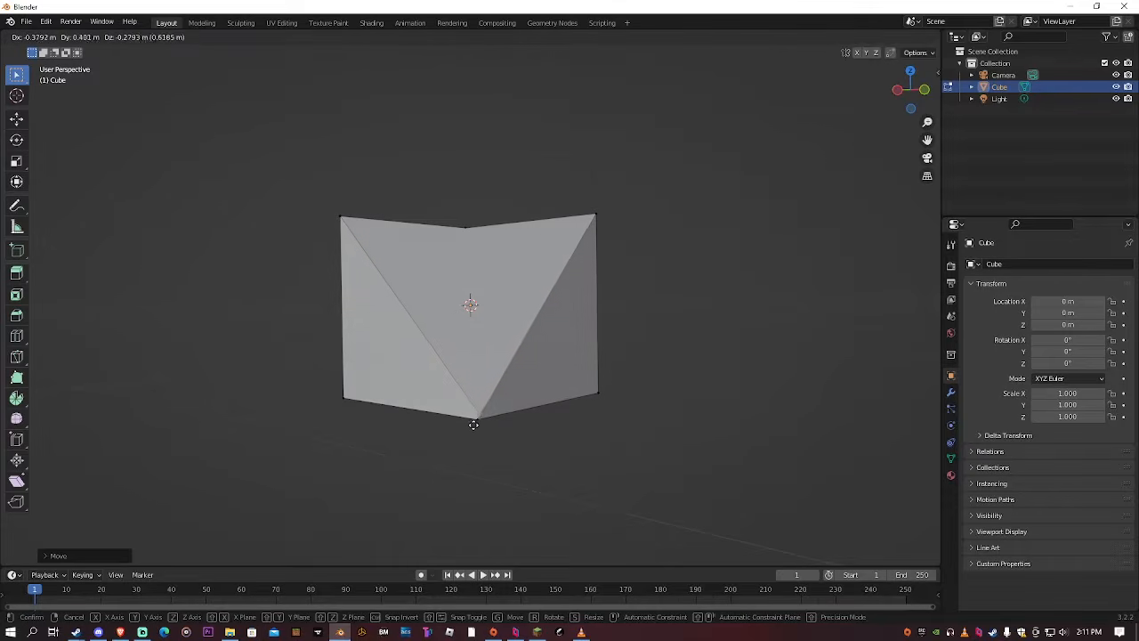
pyautogui.click(474, 425)
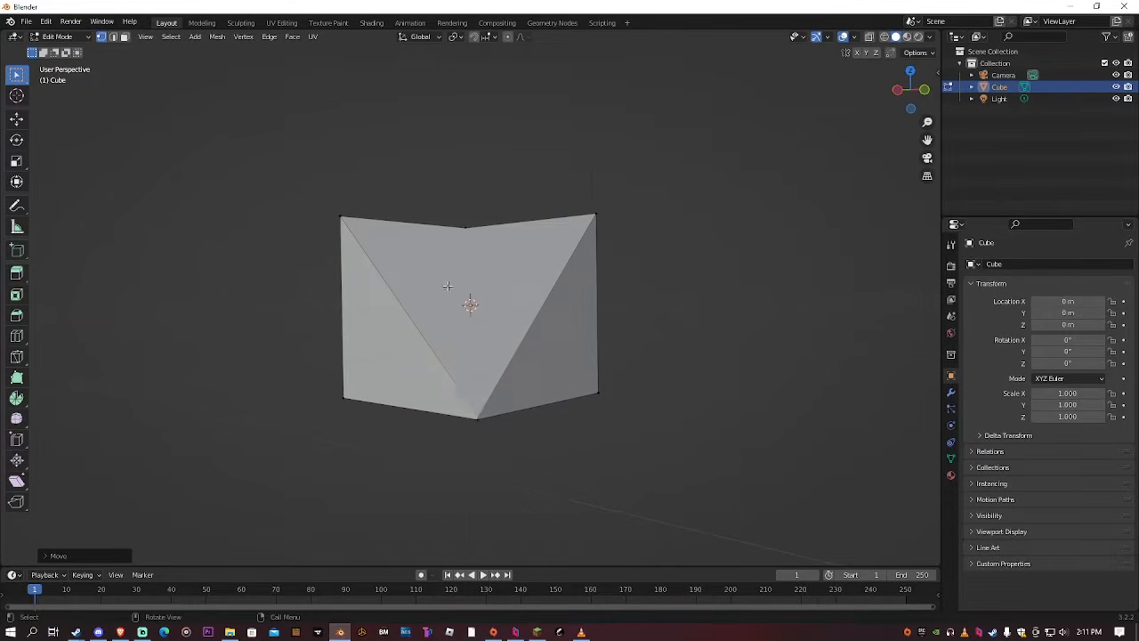
pyautogui.moveTo(429, 259); pyautogui.dragTo(380, 254, button='middle')
pyautogui.hotkey('ctrl', 'z')
pyautogui.hotkey('ctrl', 'z')
# Switch to edge selection and try selecting individual edges and edge loops around the cube's top
pyautogui.press('2')
pyautogui.click(398, 258)
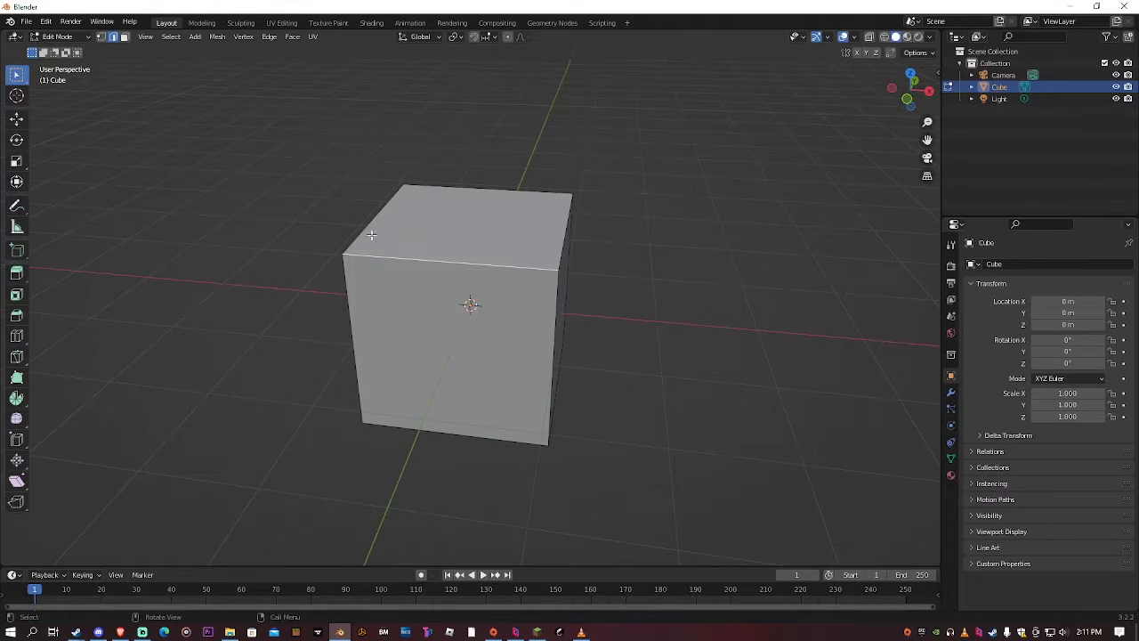
pyautogui.keyDown('alt'); pyautogui.click(363, 234); pyautogui.keyUp('alt')
pyautogui.moveTo(442, 277); pyautogui.dragTo(465, 278, button='middle')
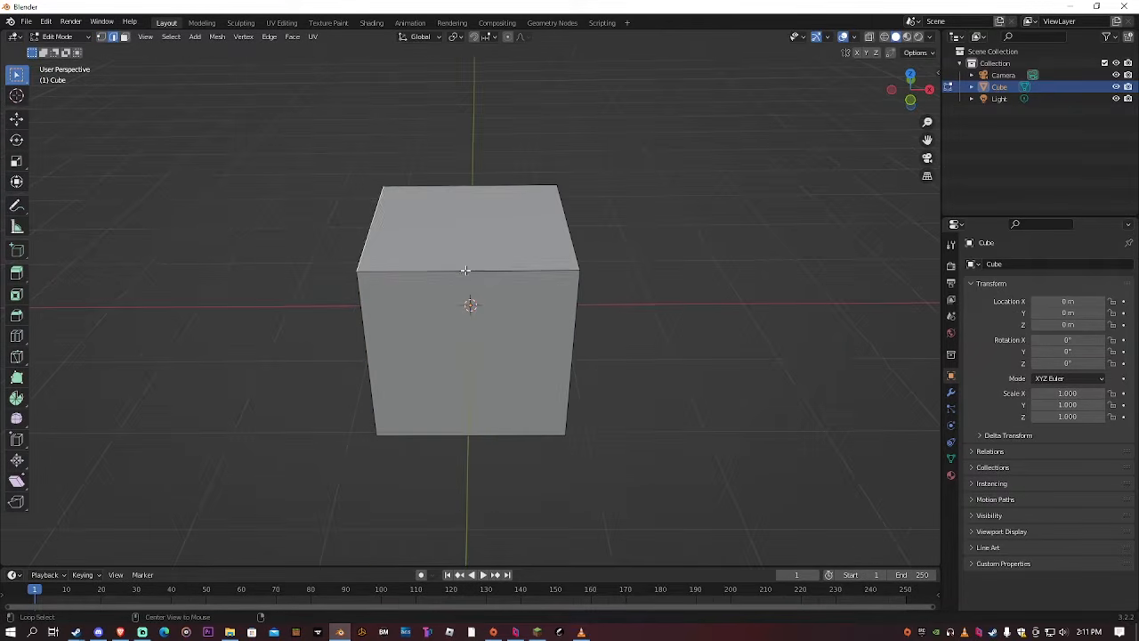
pyautogui.keyDown('alt'); pyautogui.click(567, 234); pyautogui.keyUp('alt')
pyautogui.keyDown('alt'); pyautogui.click(574, 246); pyautogui.keyUp('alt')
pyautogui.keyDown('alt'); pyautogui.click(578, 283); pyautogui.keyUp('alt')
pyautogui.click(643, 242)
# Try to move one top edge of the cube down toward its base
pyautogui.moveTo(644, 241); pyautogui.dragTo(521, 224, button='middle')
pyautogui.click(449, 301)
pyautogui.press('g')
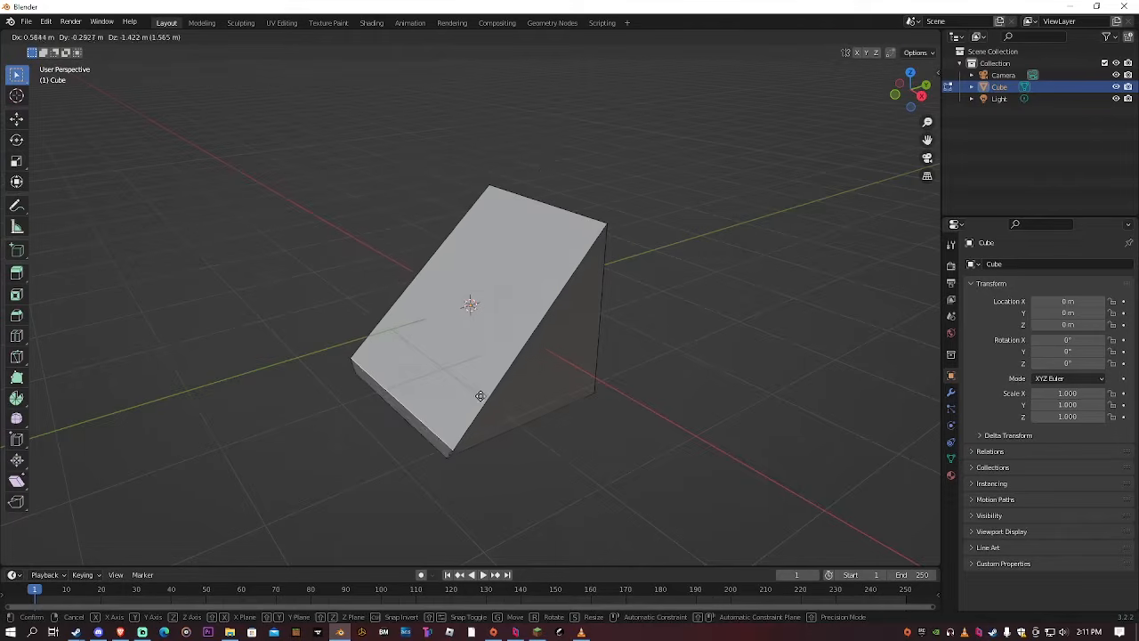
pyautogui.press('Escape')
# Switch to face selection and delete the cube's top and bottom faces
pyautogui.press('3')
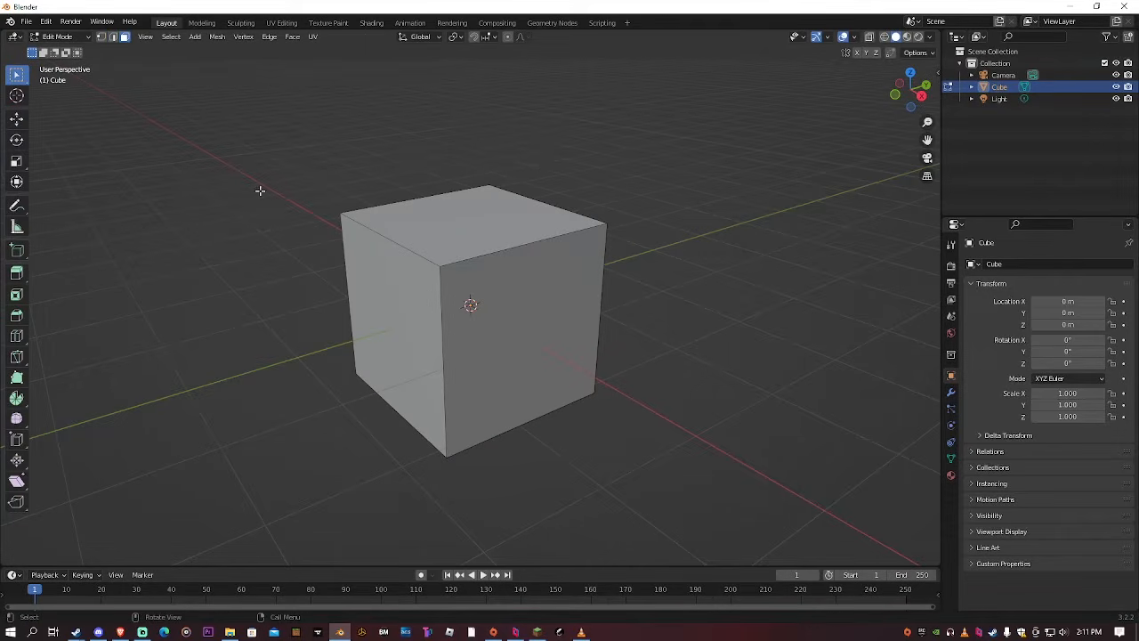
pyautogui.click(466, 223)
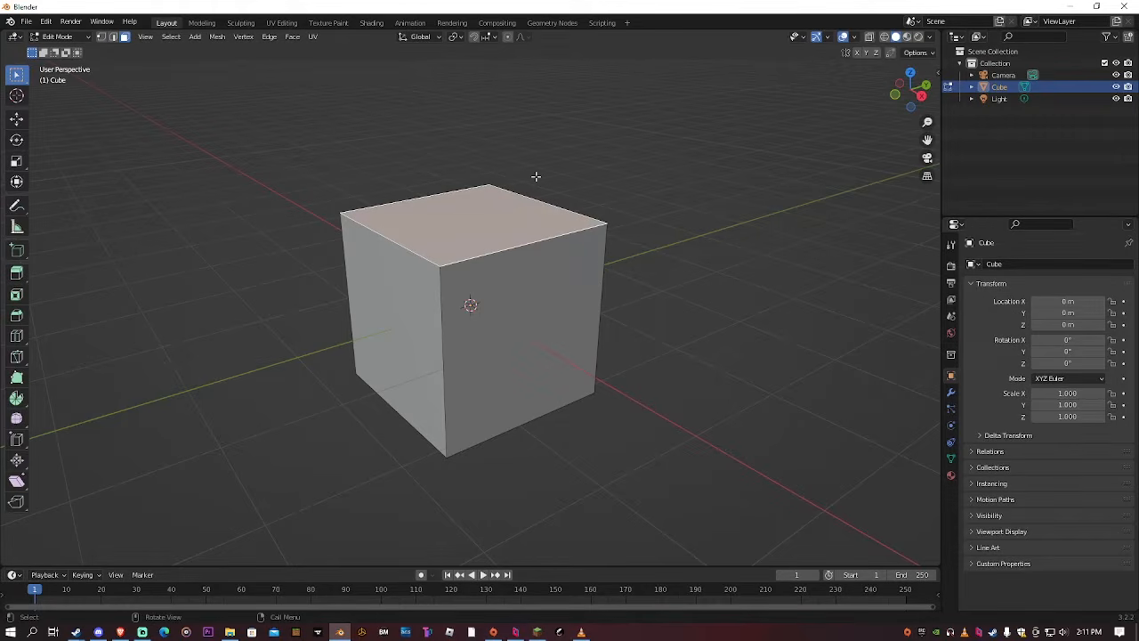
pyautogui.moveTo(550, 227); pyautogui.dragTo(473, 268, button='middle')
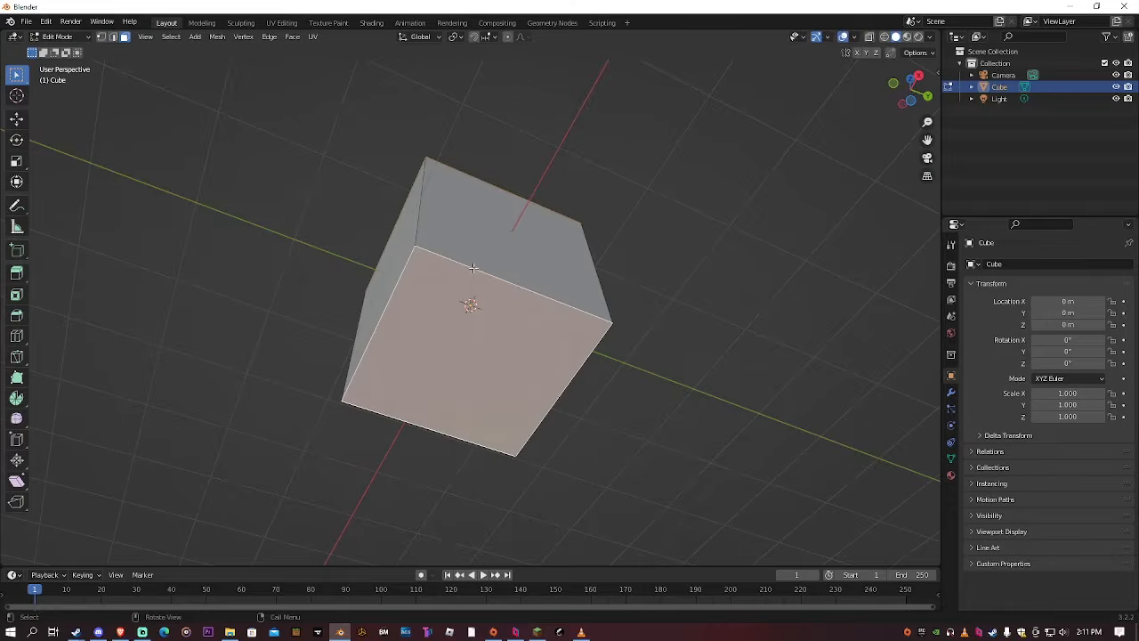
pyautogui.moveTo(461, 189); pyautogui.dragTo(464, 318, button='middle')
pyautogui.moveTo(537, 175); pyautogui.dragTo(631, 208, button='middle')
pyautogui.press('x')
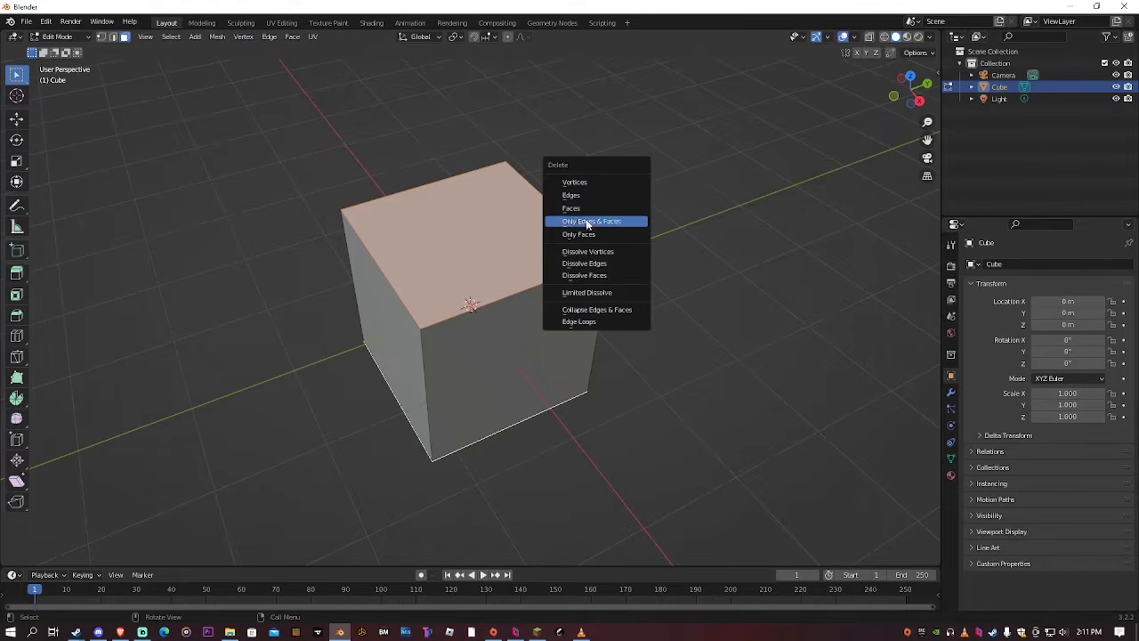
pyautogui.click(586, 209)
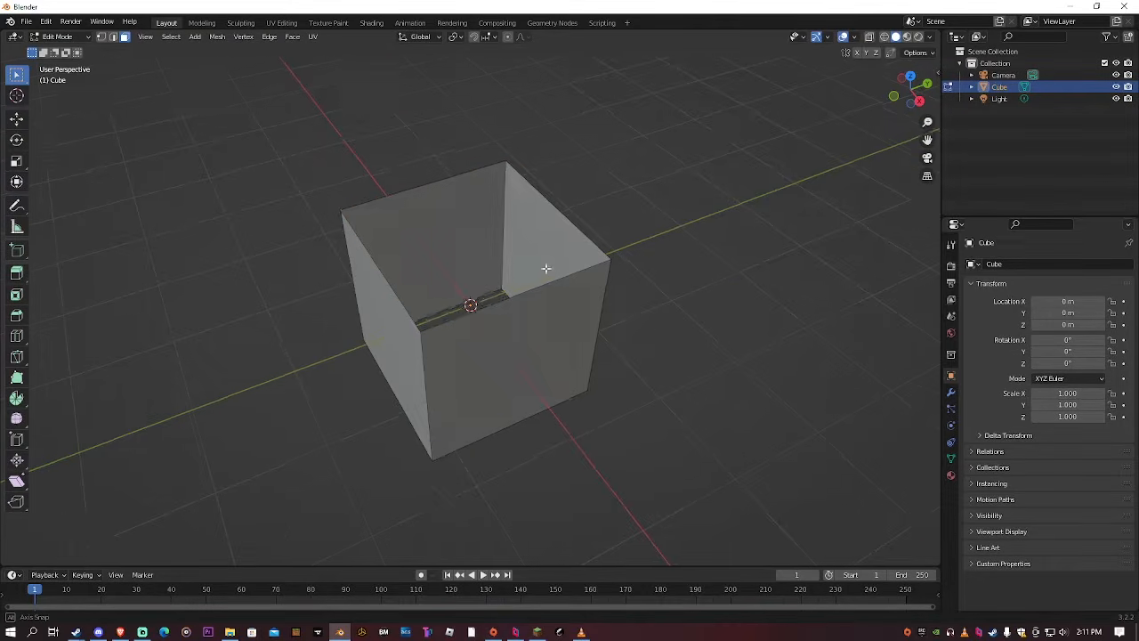
pyautogui.moveTo(546, 268); pyautogui.dragTo(559, 233, button='middle')
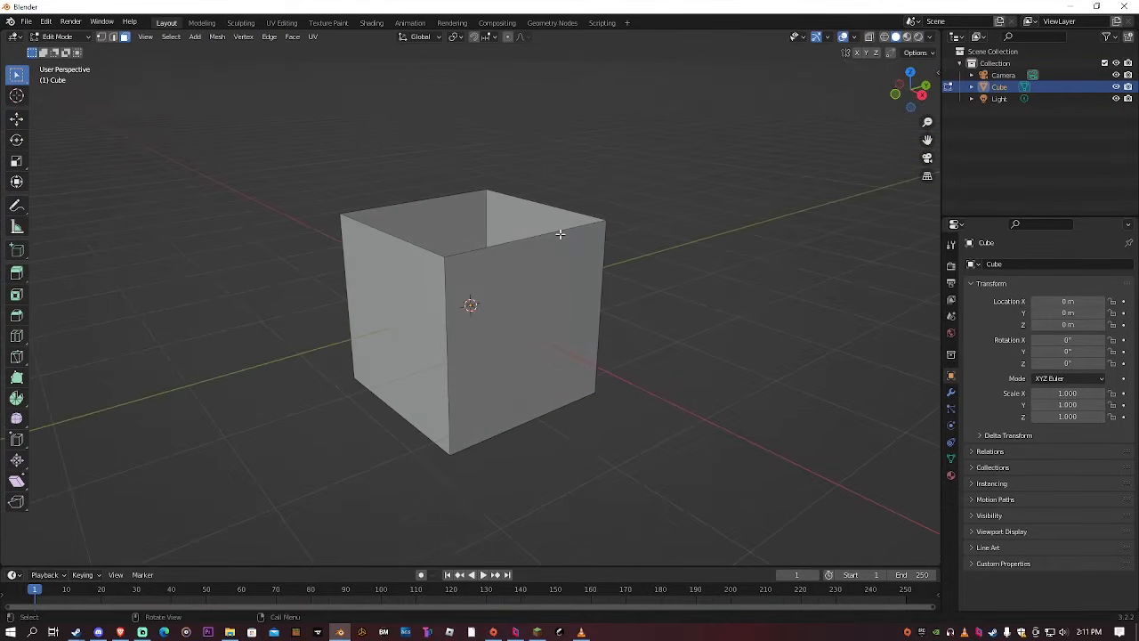
# Switch to vertex selection and select the four vertices around the cube's open top
pyautogui.scroll(-1, 555, 237)
pyautogui.press('1')
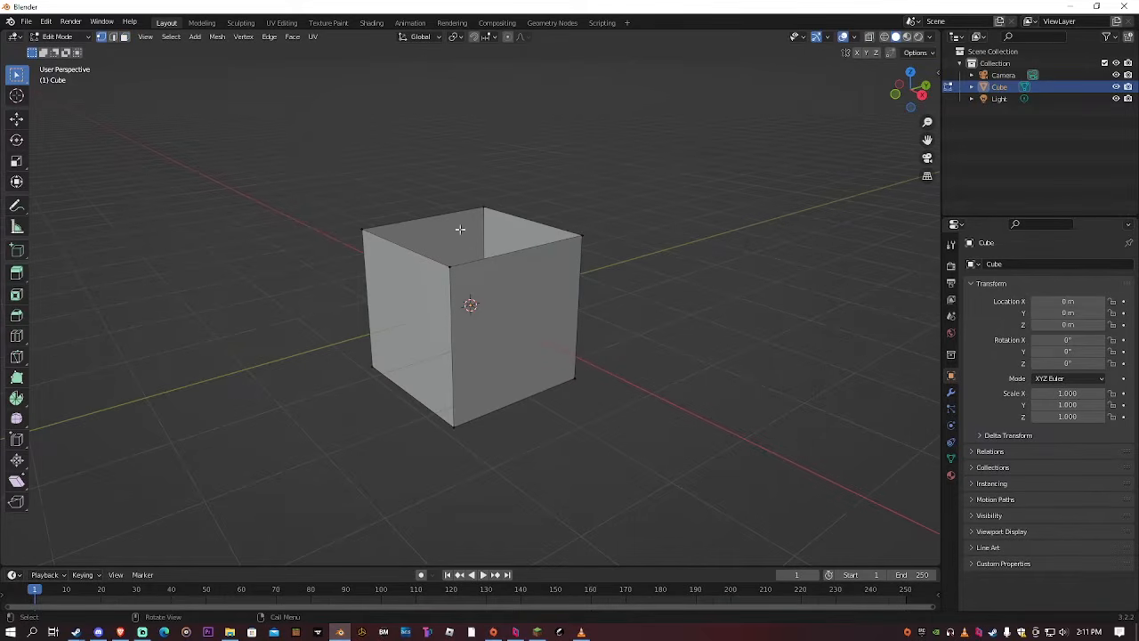
pyautogui.moveTo(285, 134); pyautogui.dragTo(588, 287)
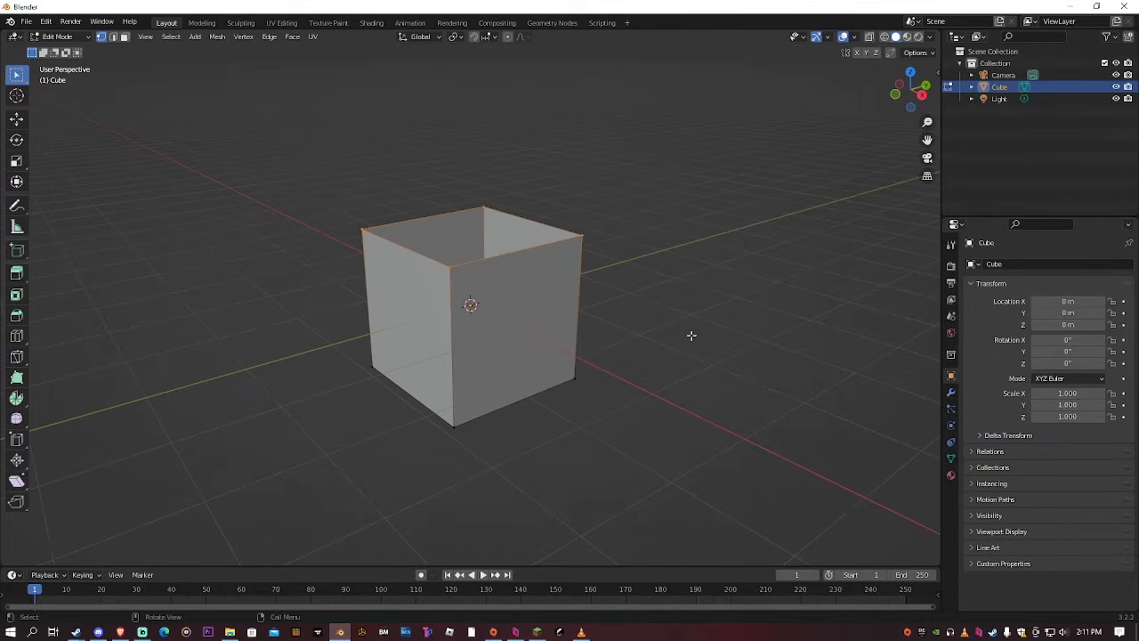
pyautogui.moveTo(691, 336); pyautogui.dragTo(661, 356, button='middle')
pyautogui.scroll(3, 587, 319)
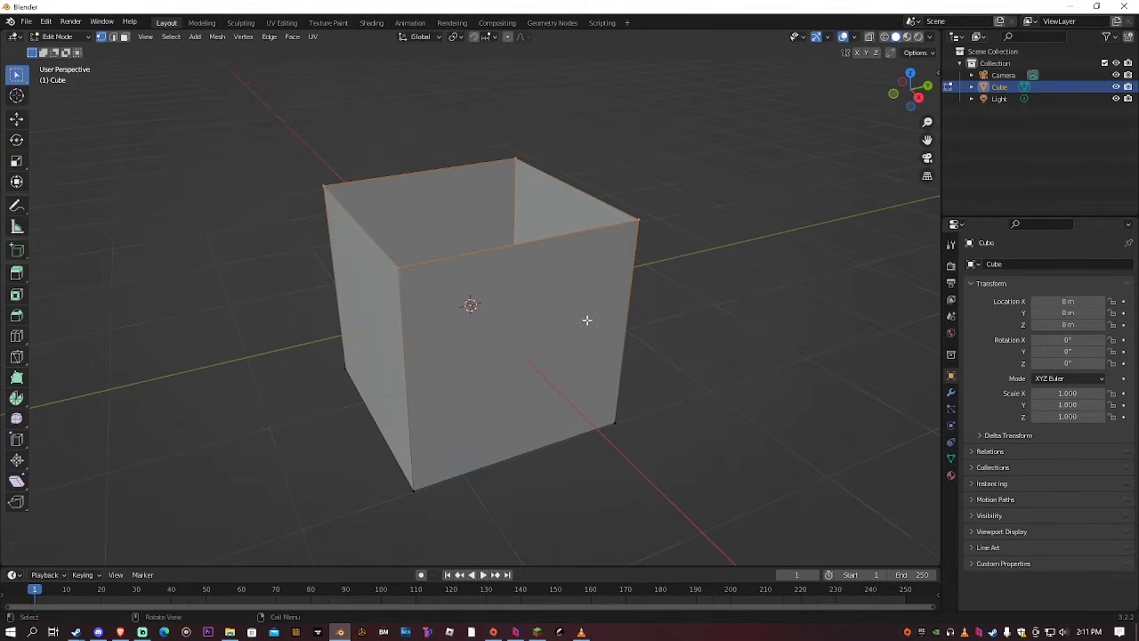
pyautogui.moveTo(276, 114); pyautogui.dragTo(809, 364)
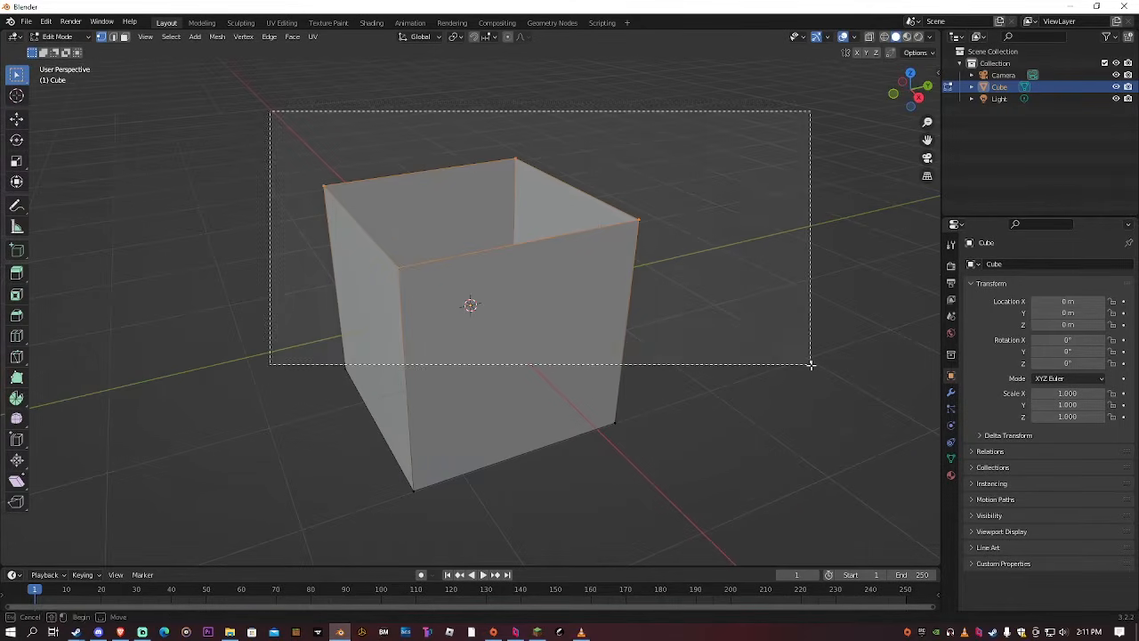
pyautogui.moveTo(661, 335); pyautogui.dragTo(665, 318, button='middle')
pyautogui.press('g')
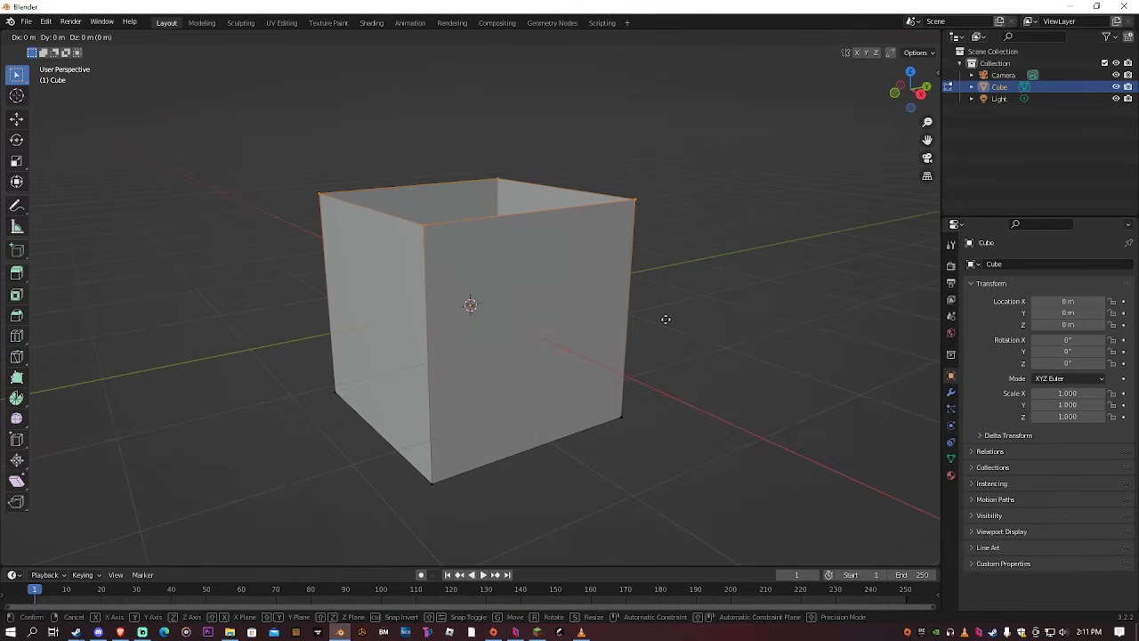
pyautogui.write('z: [.5')
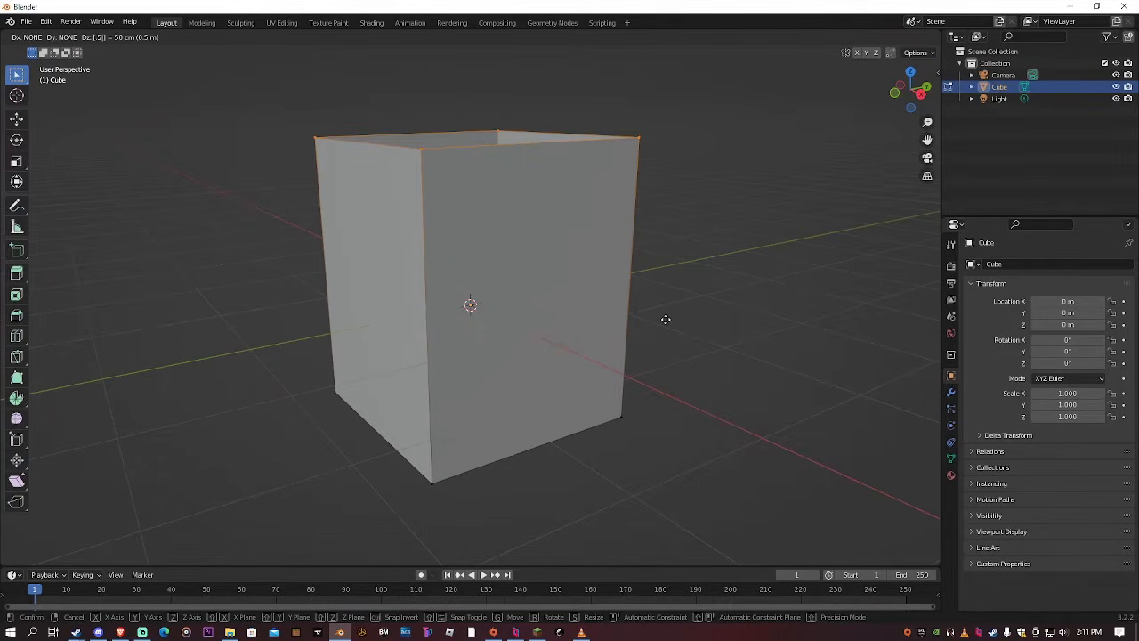
pyautogui.press('Escape')
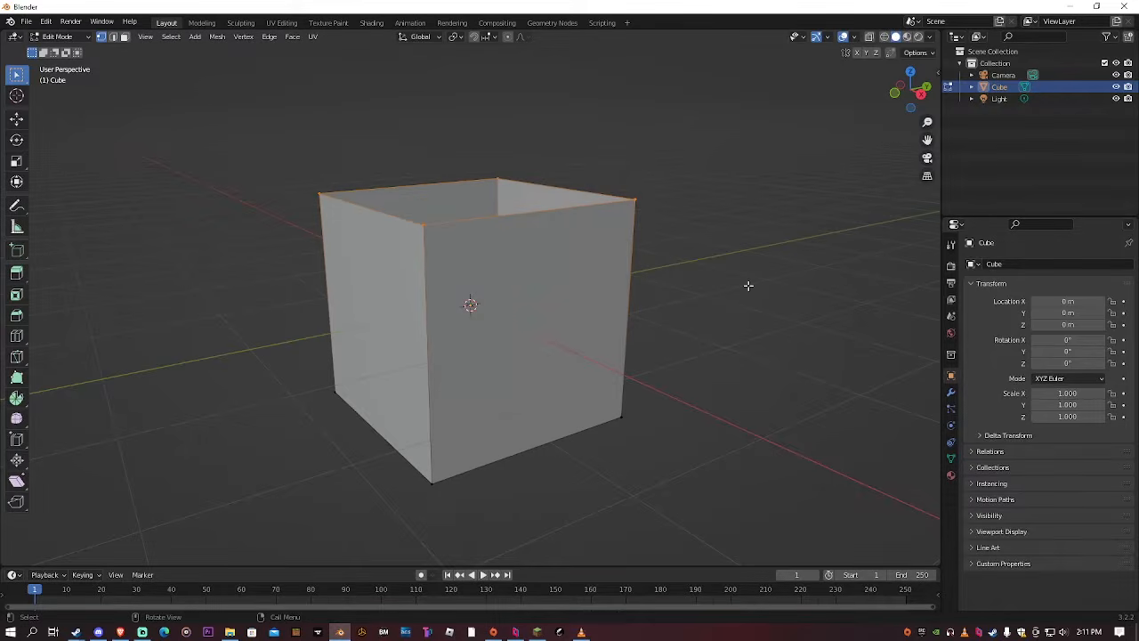
# Move the cube's four top vertices up 0.5 m along the Z axis
pyautogui.press('g')
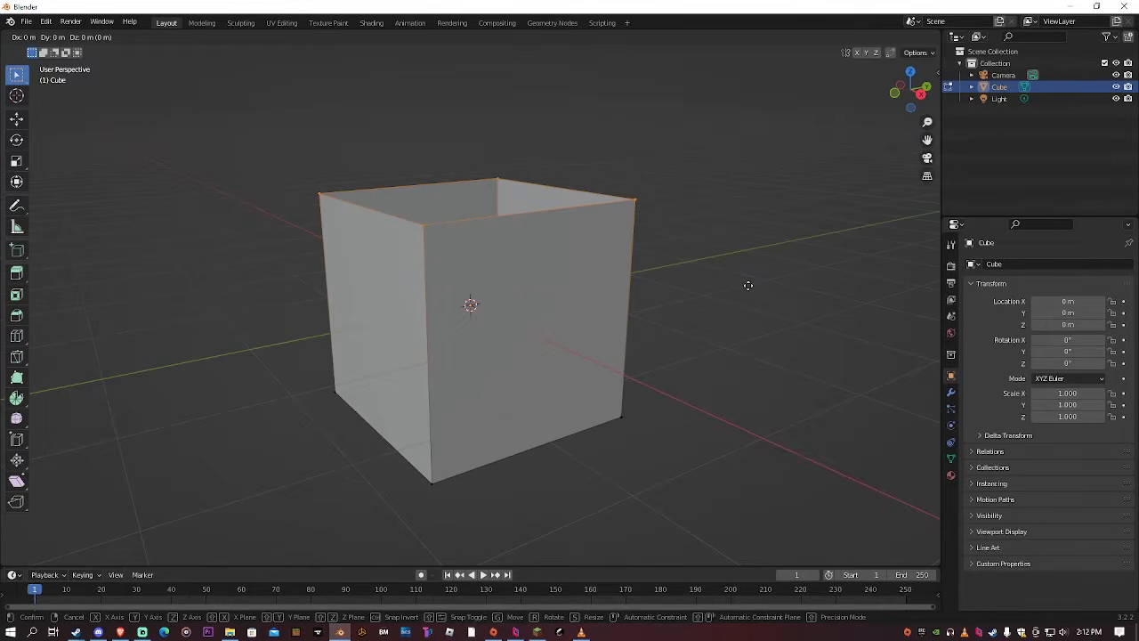
pyautogui.write('z.5')
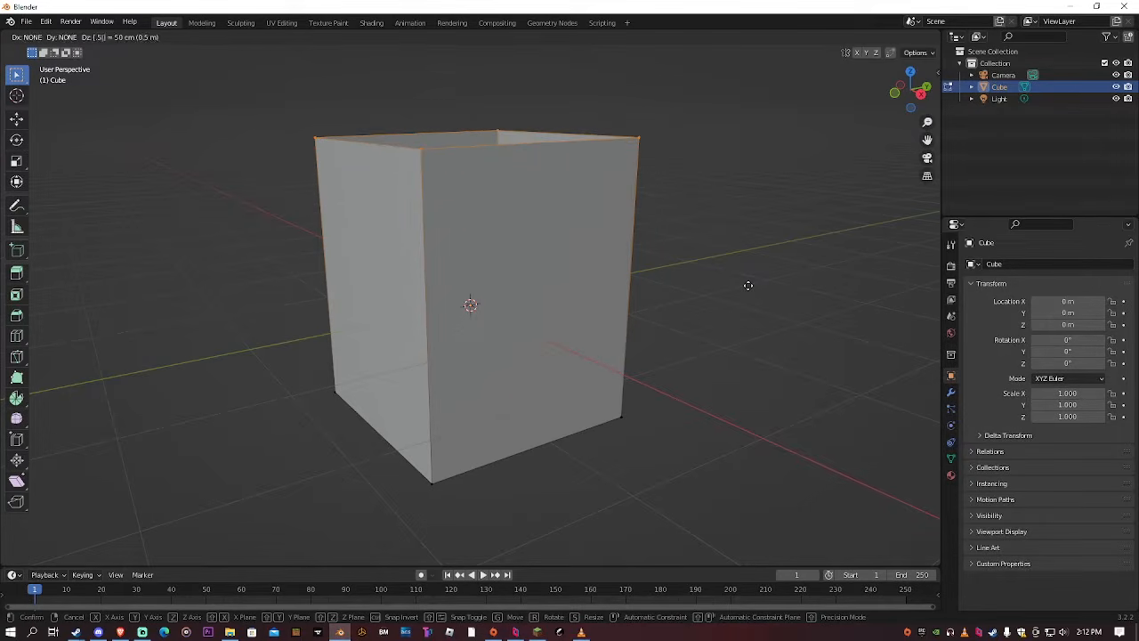
pyautogui.press('Return')
pyautogui.scroll(-3, 628, 234)
pyautogui.moveTo(629, 234); pyautogui.dragTo(669, 238, button='middle')
pyautogui.scroll(4, 602, 202)
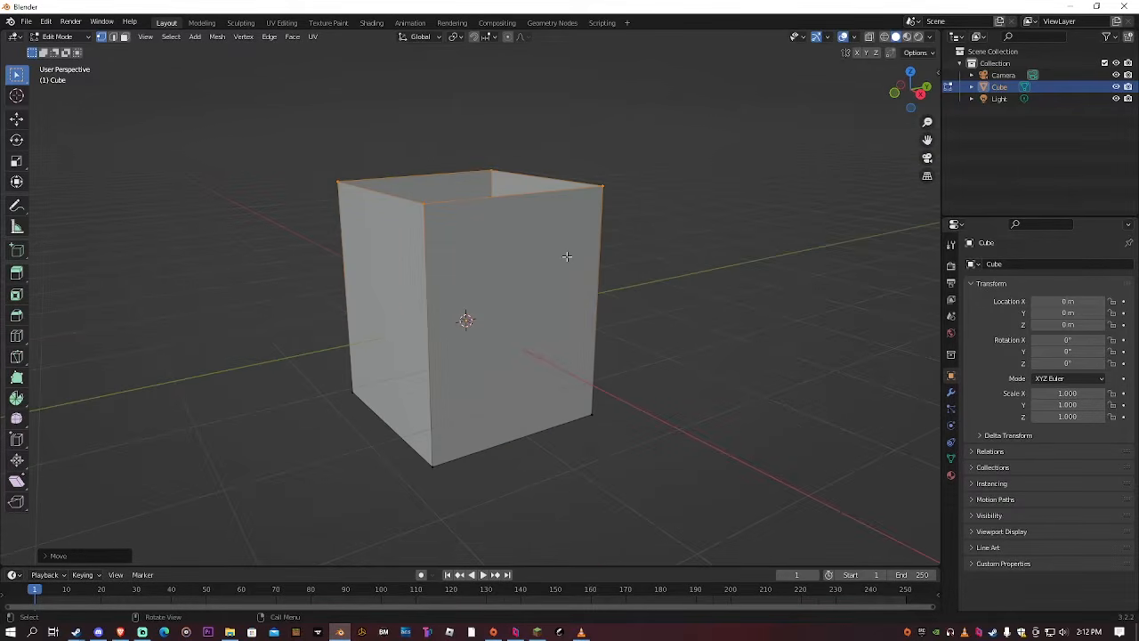
# Open the Shading workspace and rename the cube's material to Wall
pyautogui.click(371, 22)
pyautogui.scroll(4, 496, 217)
pyautogui.moveTo(534, 275); pyautogui.dragTo(570, 154, button='middle')
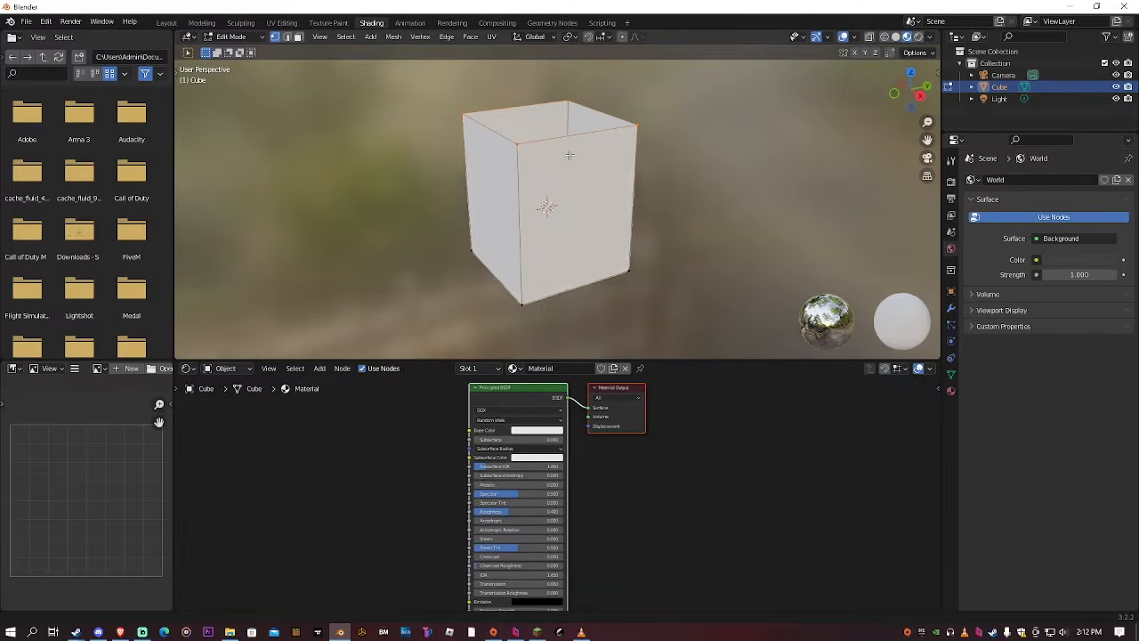
pyautogui.click(540, 368)
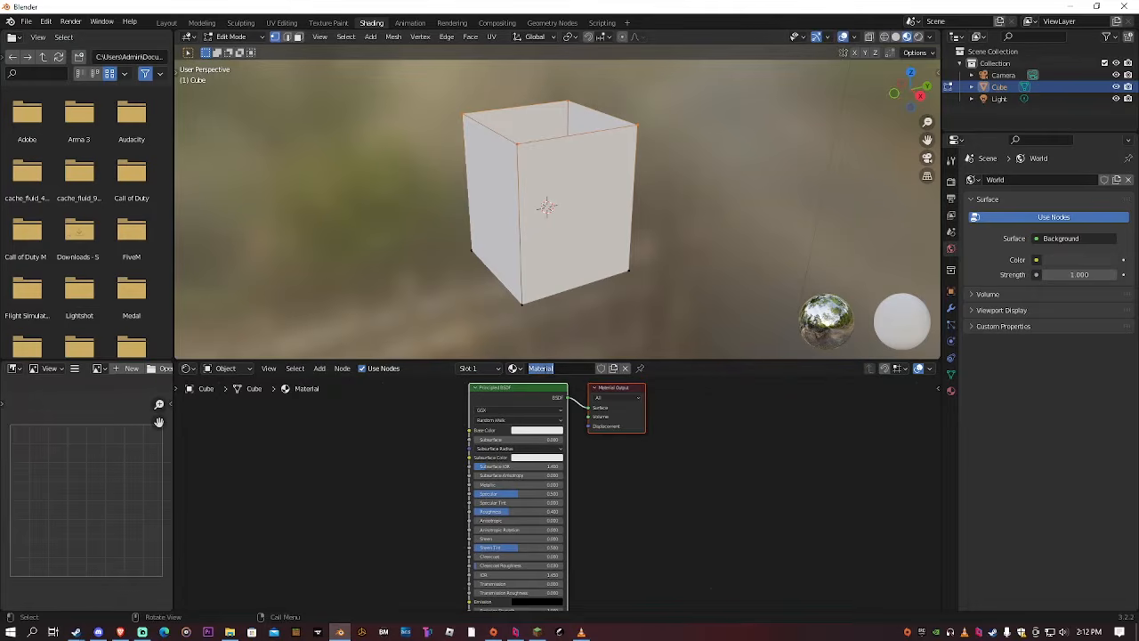
pyautogui.write('Wall')
pyautogui.press('Return')
pyautogui.scroll(1, 427, 425)
pyautogui.scroll(-1, 428, 424)
# Bring the backrooms wallpaper image into the Wall material from the file manager and connect its Color to the shader's Base Color
pyautogui.click(229, 631)
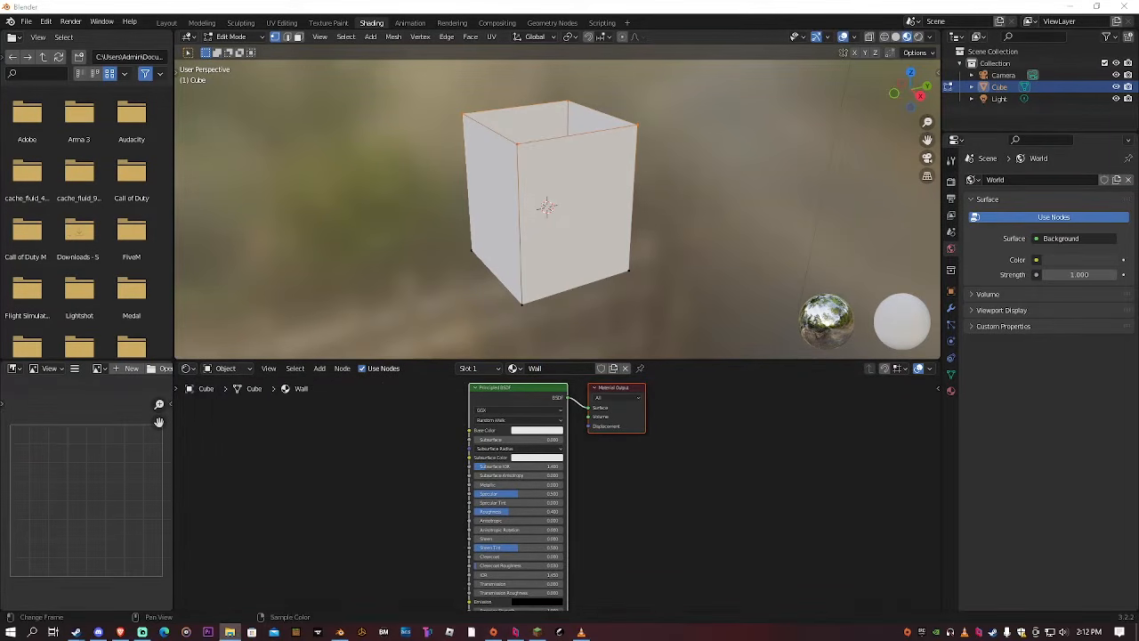
pyautogui.moveTo(454, 458); pyautogui.dragTo(360, 438)
pyautogui.moveTo(416, 443); pyautogui.dragTo(470, 435)
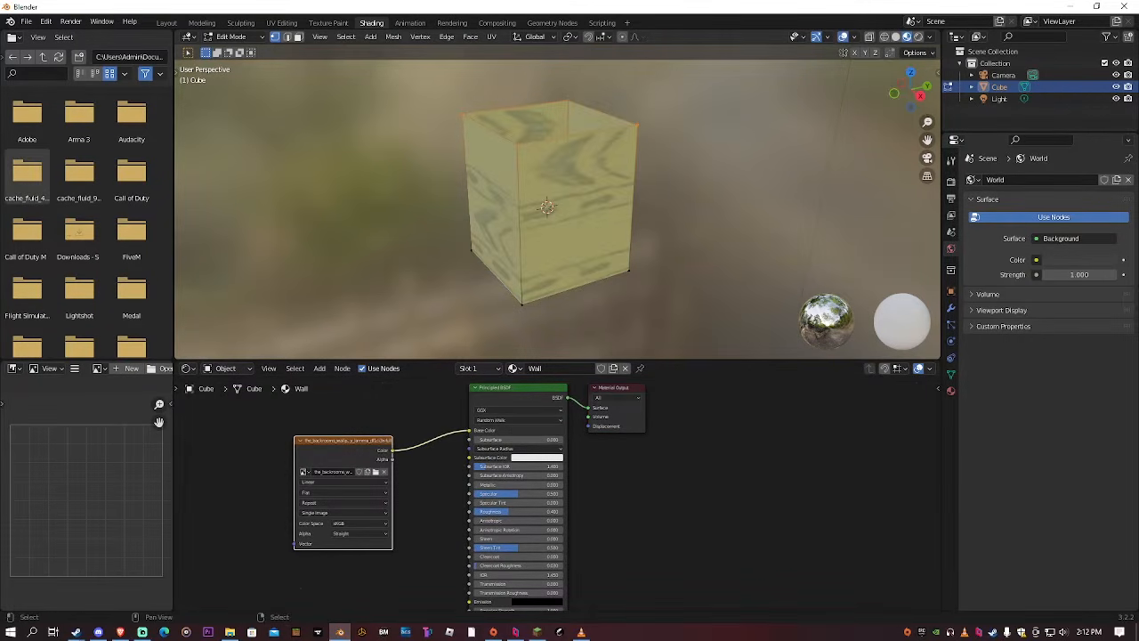
# Try adding an Image Texture node and browsing for an image file to load into it
pyautogui.scroll(3, 627, 457)
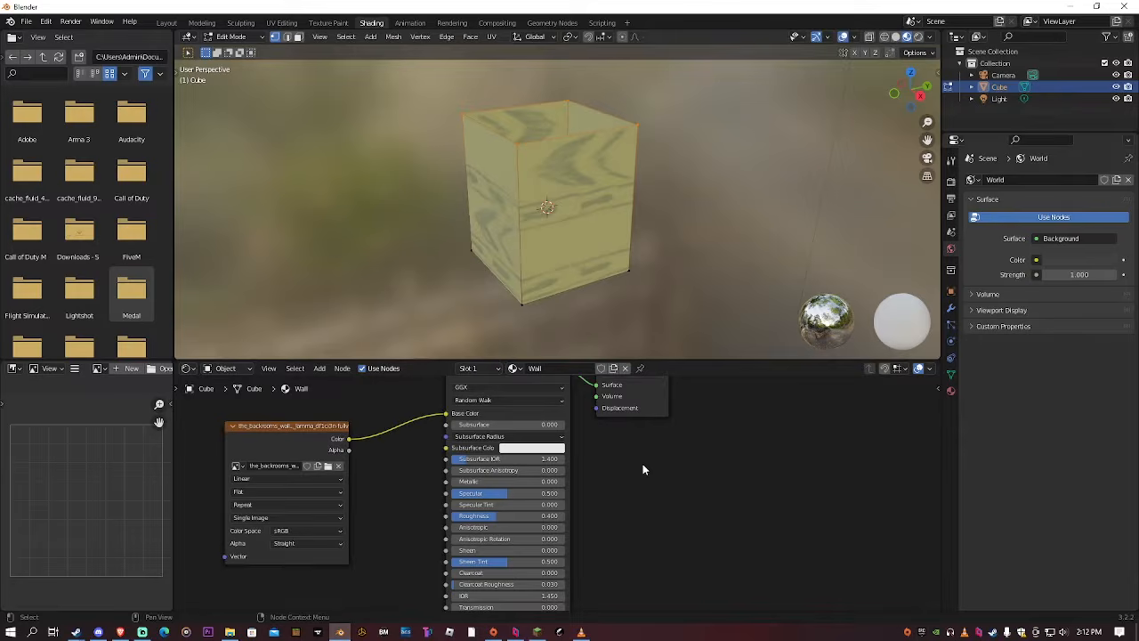
pyautogui.hotkey('shift', 'a')
pyautogui.click(644, 465)
pyautogui.write('image')
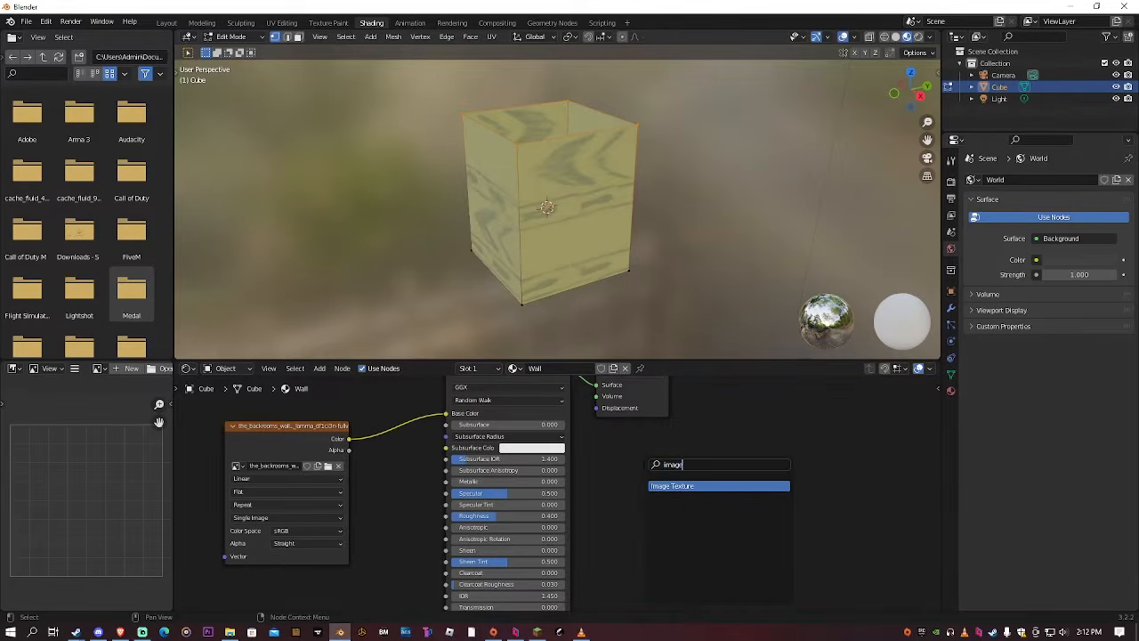
pyautogui.press('Return')
pyautogui.click(648, 471)
pyautogui.click(737, 508)
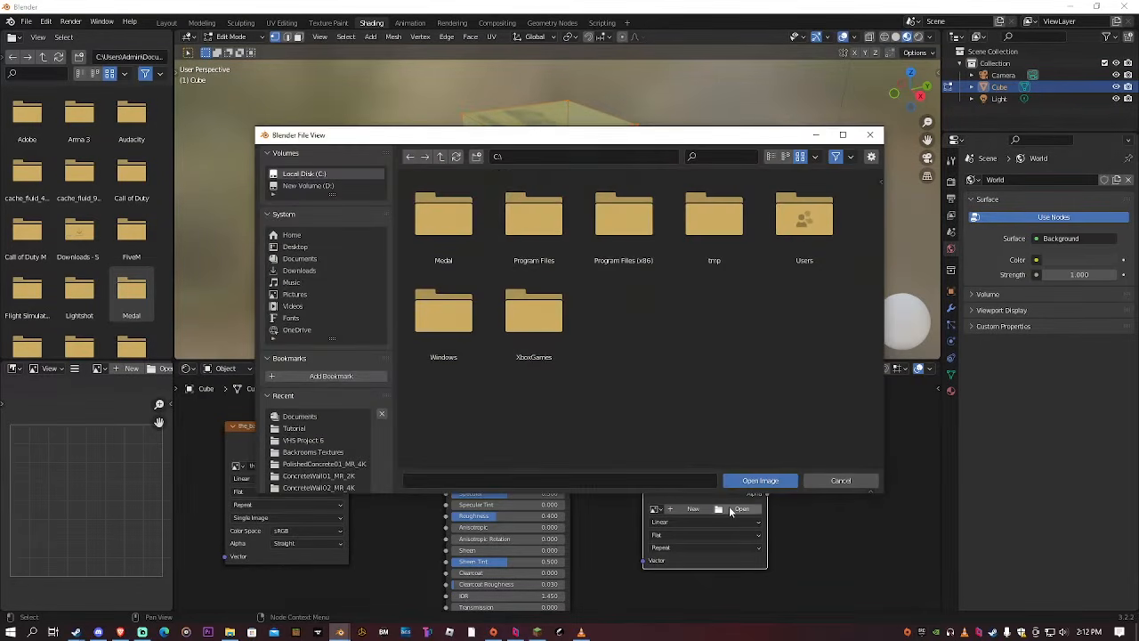
pyautogui.click(841, 481)
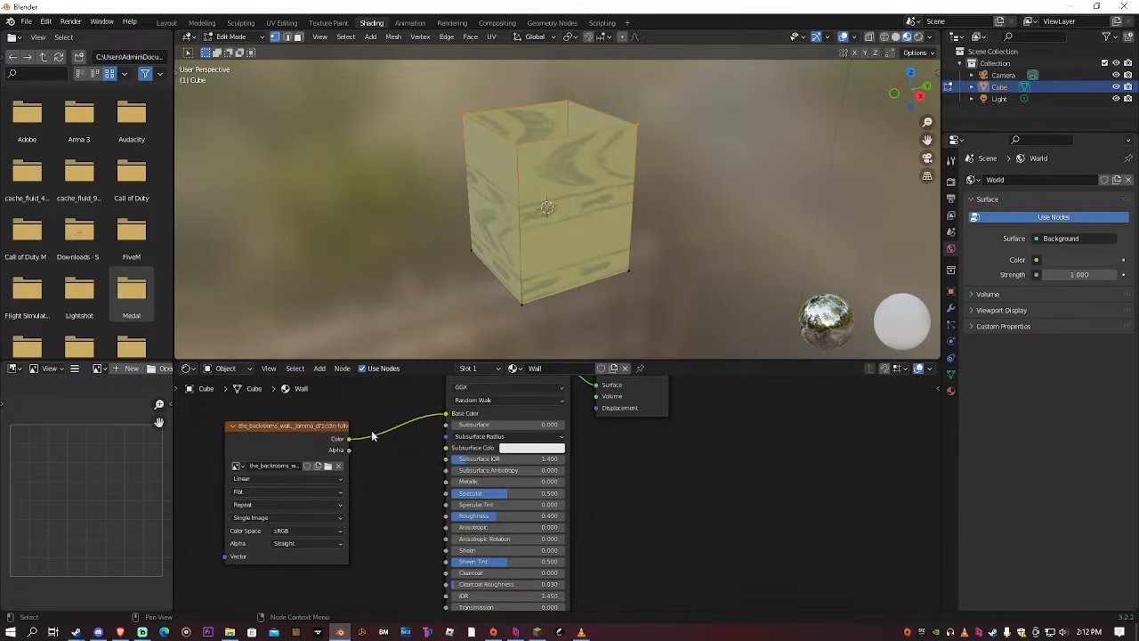
# Move the wallpaper image node closer to the Principled BSDF, and add a Bump node with its Normal output connected to the shader's Normal input
pyautogui.moveTo(369, 406); pyautogui.dragTo(381, 413, button='middle')
pyautogui.moveTo(341, 443); pyautogui.dragTo(369, 433)
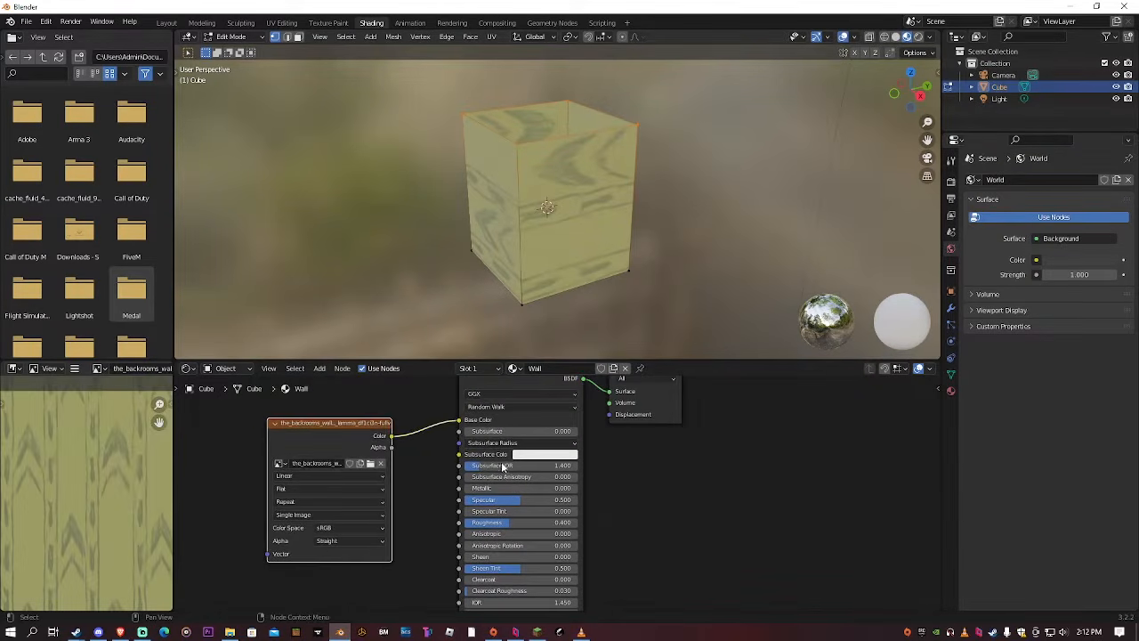
pyautogui.moveTo(502, 467); pyautogui.dragTo(472, 512, button='middle')
pyautogui.moveTo(534, 471); pyautogui.dragTo(621, 531, button='middle')
pyautogui.hotkey('shift', 'a')
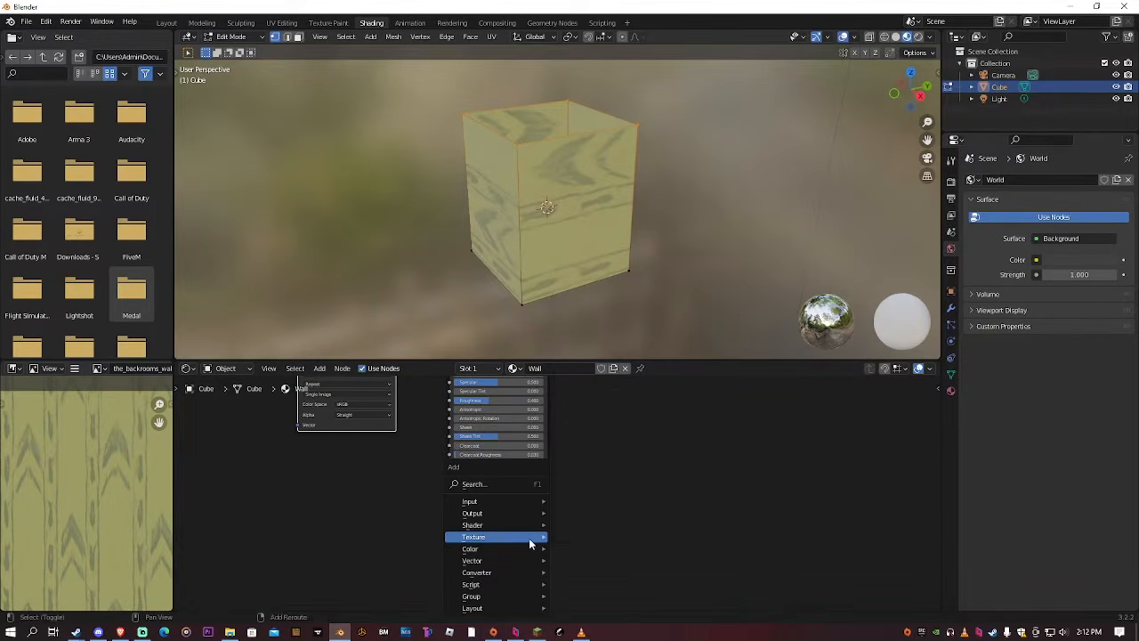
pyautogui.click(503, 478)
pyautogui.write('bump')
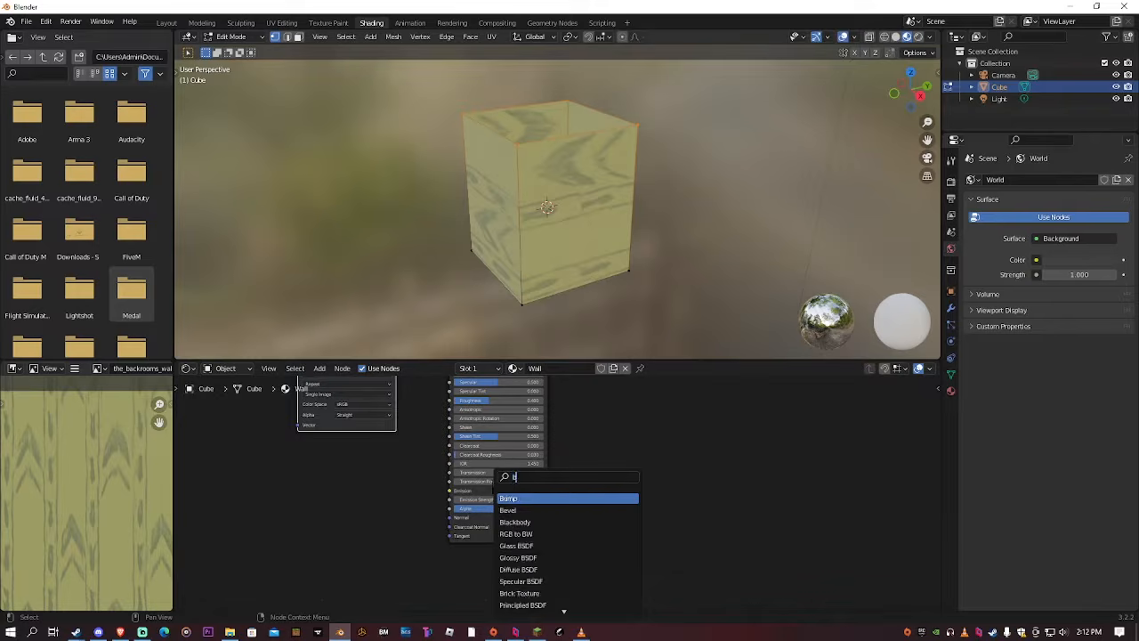
pyautogui.press('Return')
pyautogui.click(348, 506)
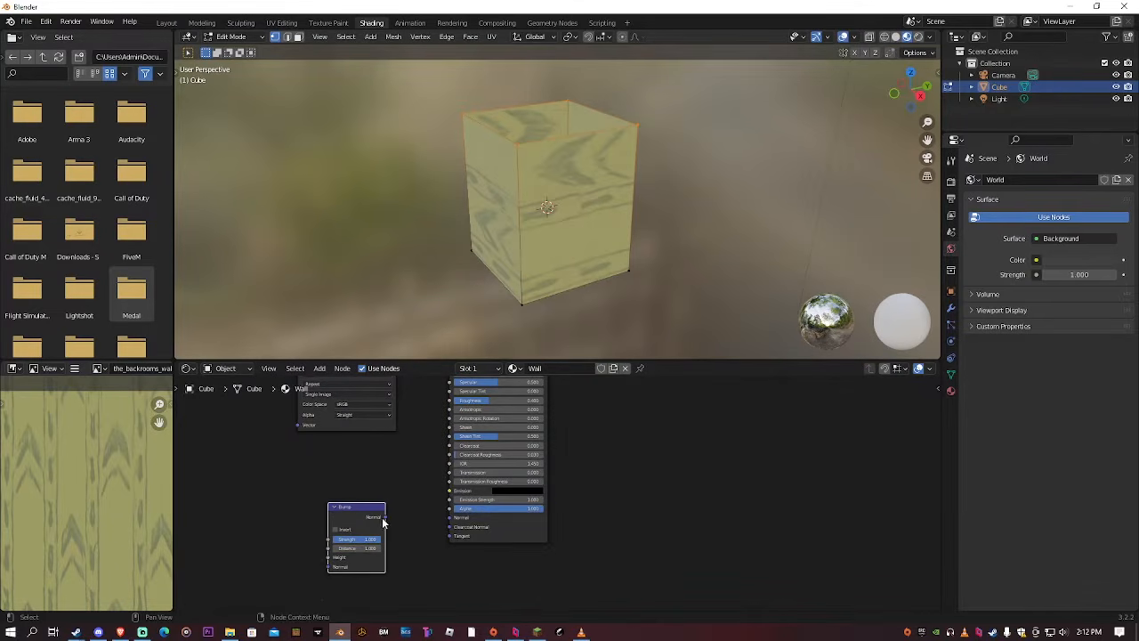
pyautogui.moveTo(384, 523); pyautogui.dragTo(378, 488)
pyautogui.scroll(2, 375, 507)
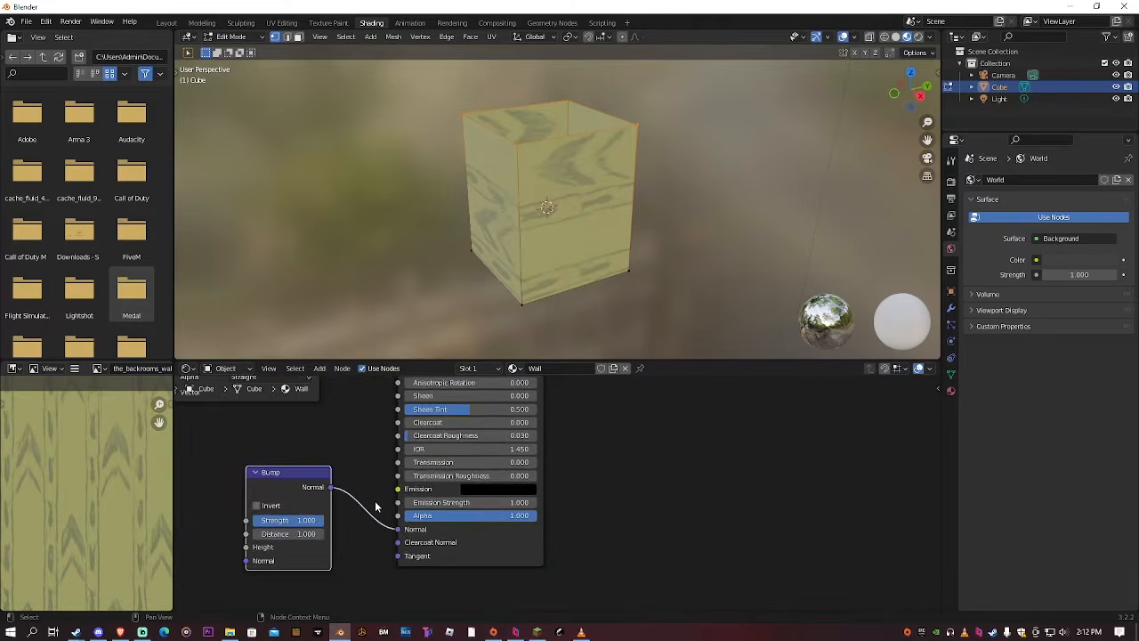
pyautogui.scroll(-4, 374, 457)
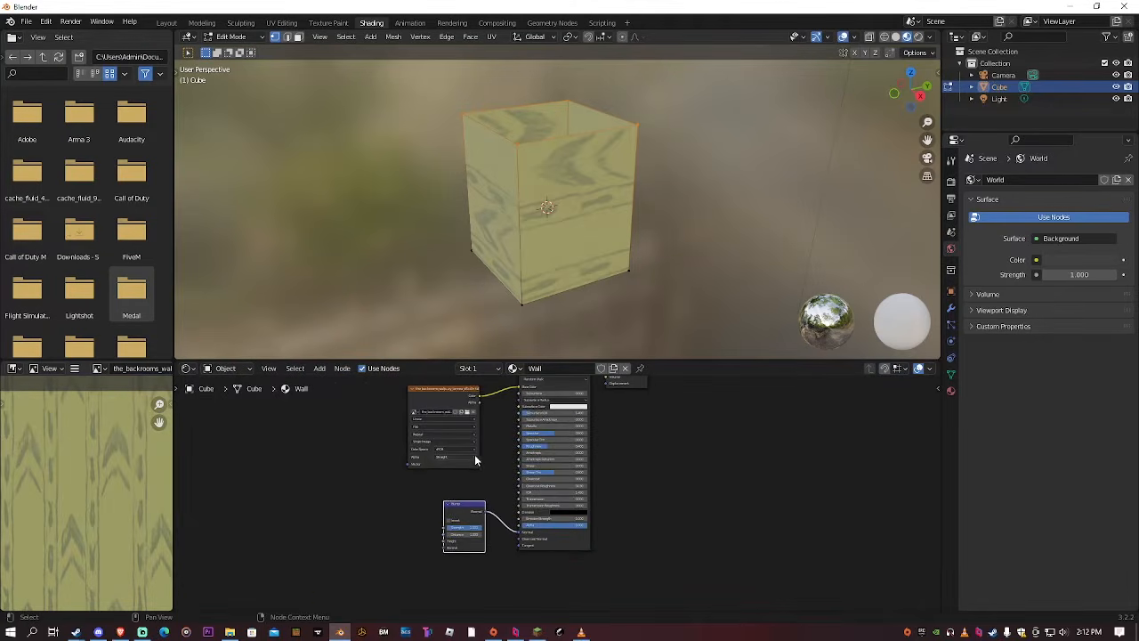
pyautogui.scroll(1, 483, 470)
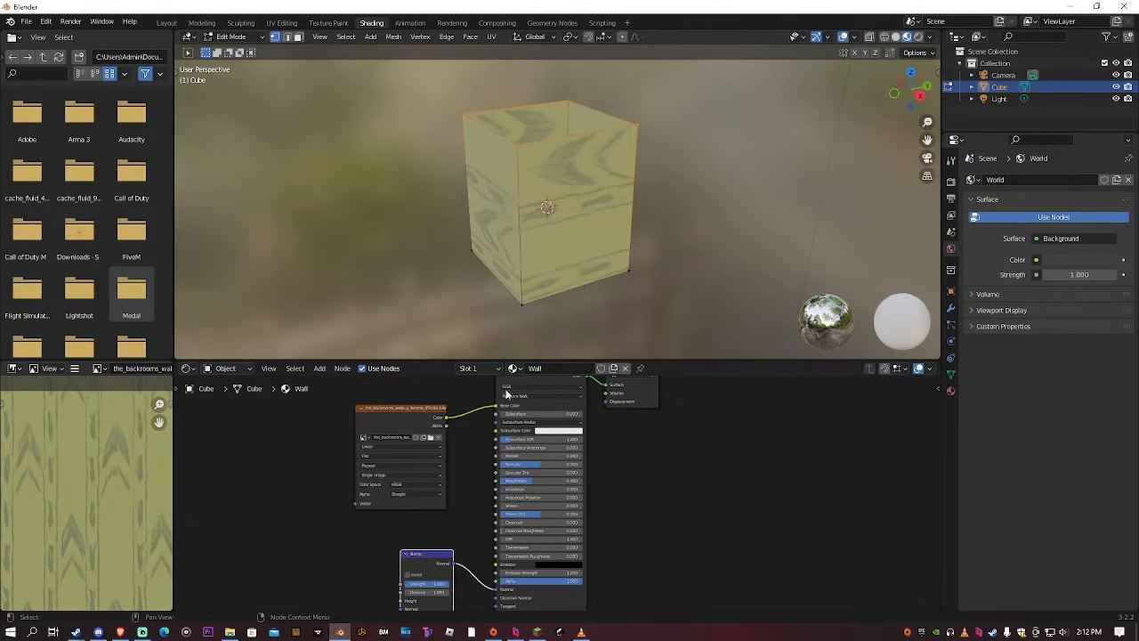
# Open the UV Editing workspace and switch its 3D view to Material Preview shading
pyautogui.click(283, 23)
pyautogui.scroll(4, 676, 210)
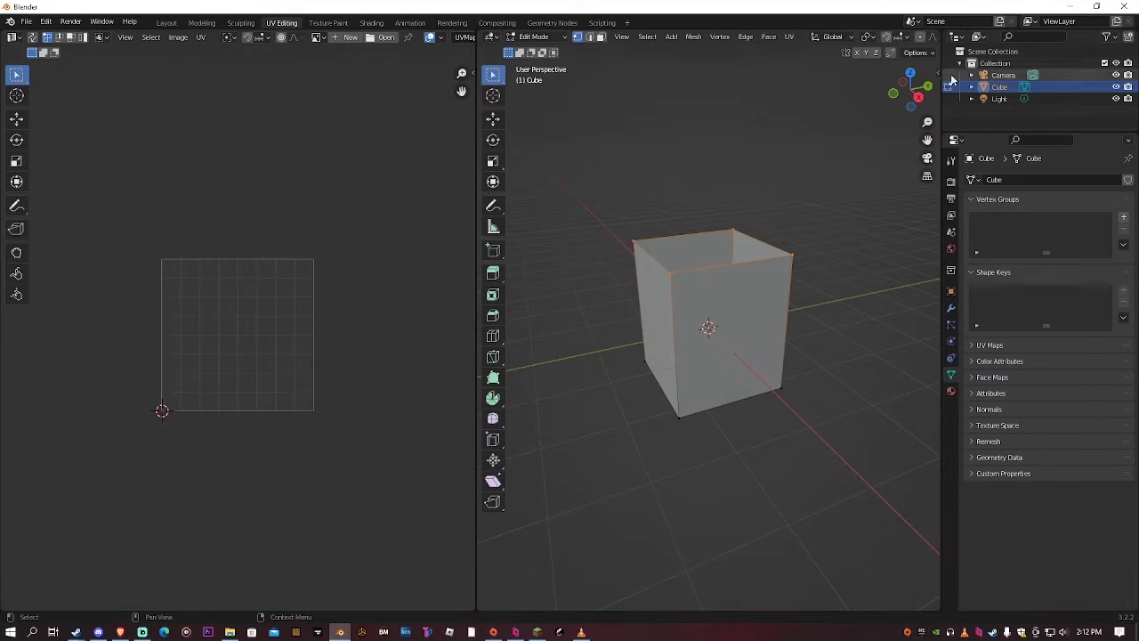
pyautogui.scroll(-3, 906, 41)
pyautogui.click(906, 37)
pyautogui.scroll(4, 781, 228)
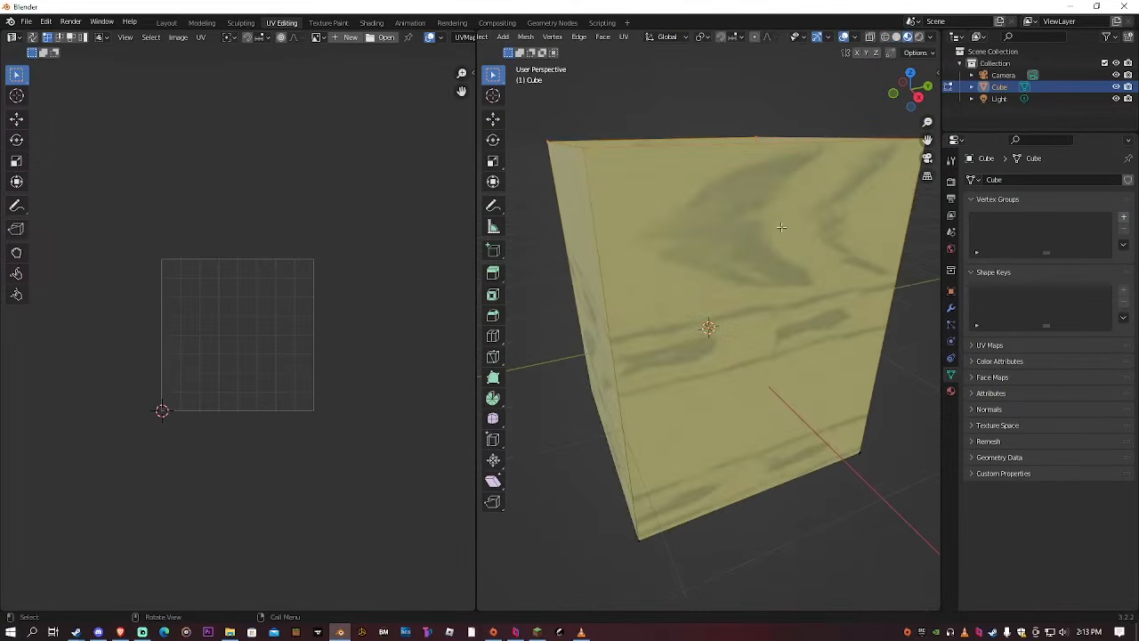
pyautogui.moveTo(734, 251)
pyautogui.mouseDown(button='middle')
pyautogui.moveTo(598, 234)
pyautogui.moveTo(709, 257)
pyautogui.mouseUp(button='middle')
pyautogui.scroll(-4, 710, 256)
pyautogui.scroll(3, 710, 256)
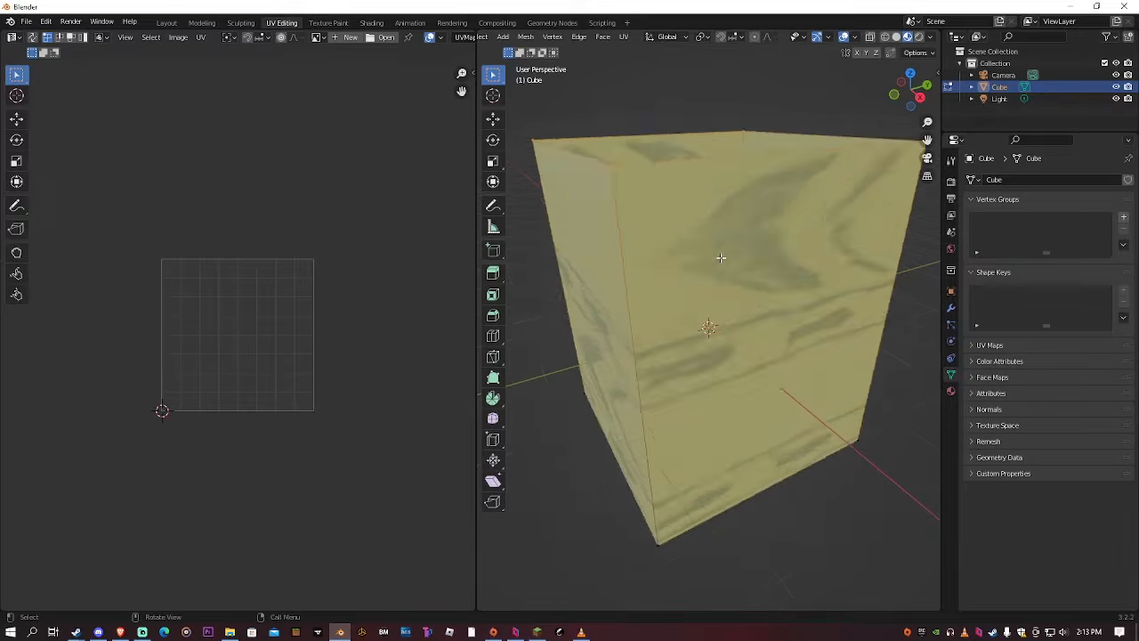
pyautogui.scroll(-4, 708, 257)
pyautogui.scroll(2, 705, 258)
# Select the whole mesh and all its UV faces, and rotate the UVs by -90° so the wallpaper runs upright
pyautogui.press('a')
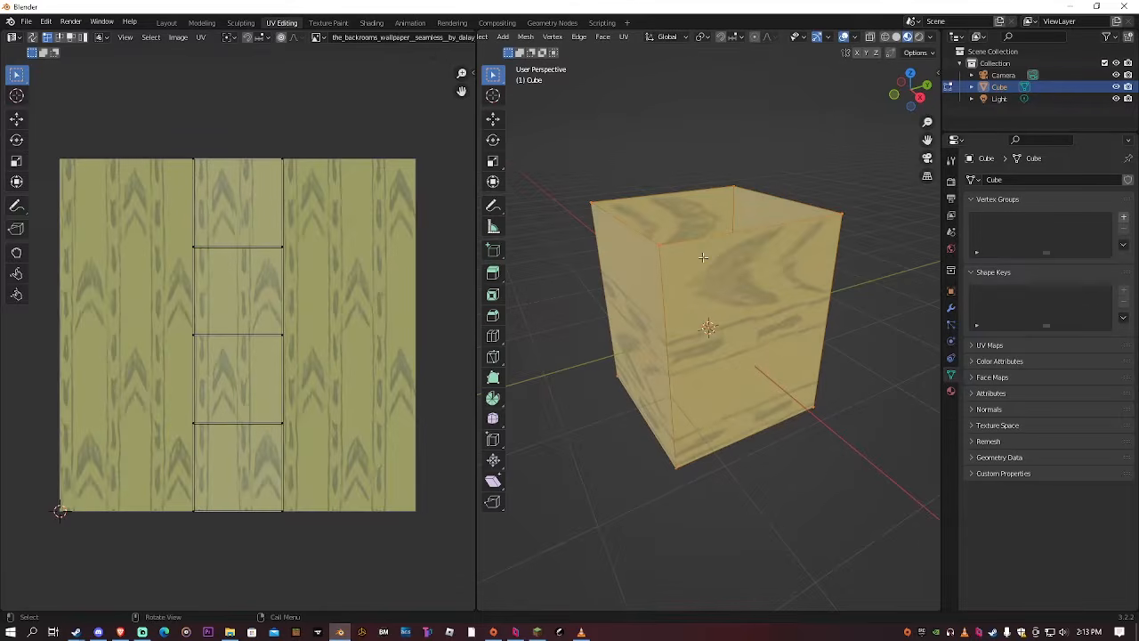
pyautogui.hotkey('alt', 'a')
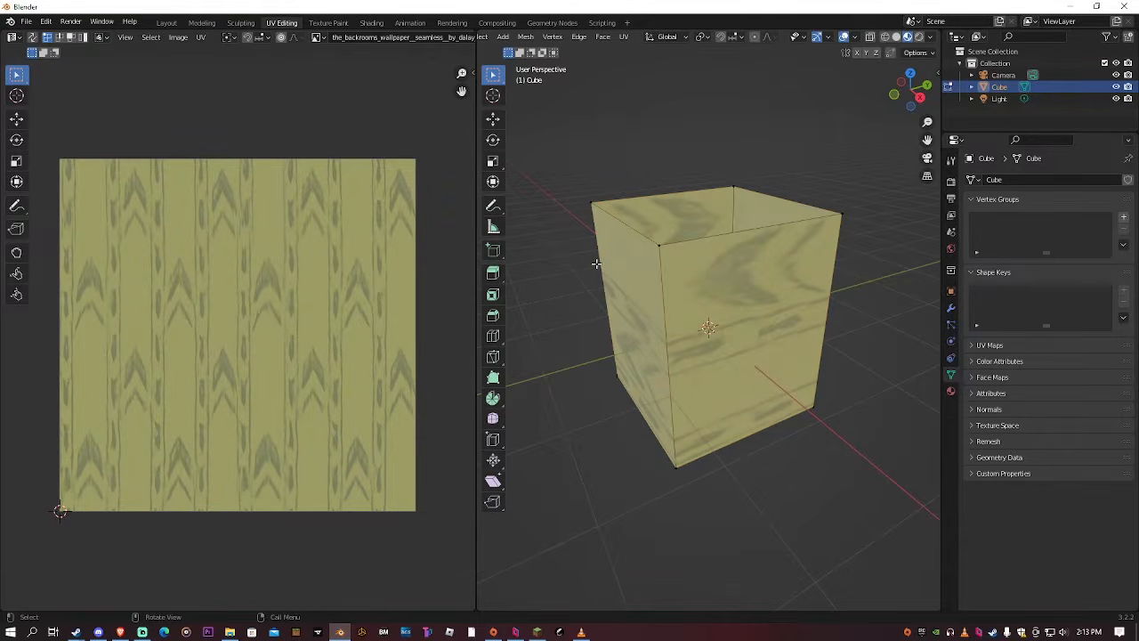
pyautogui.press('a')
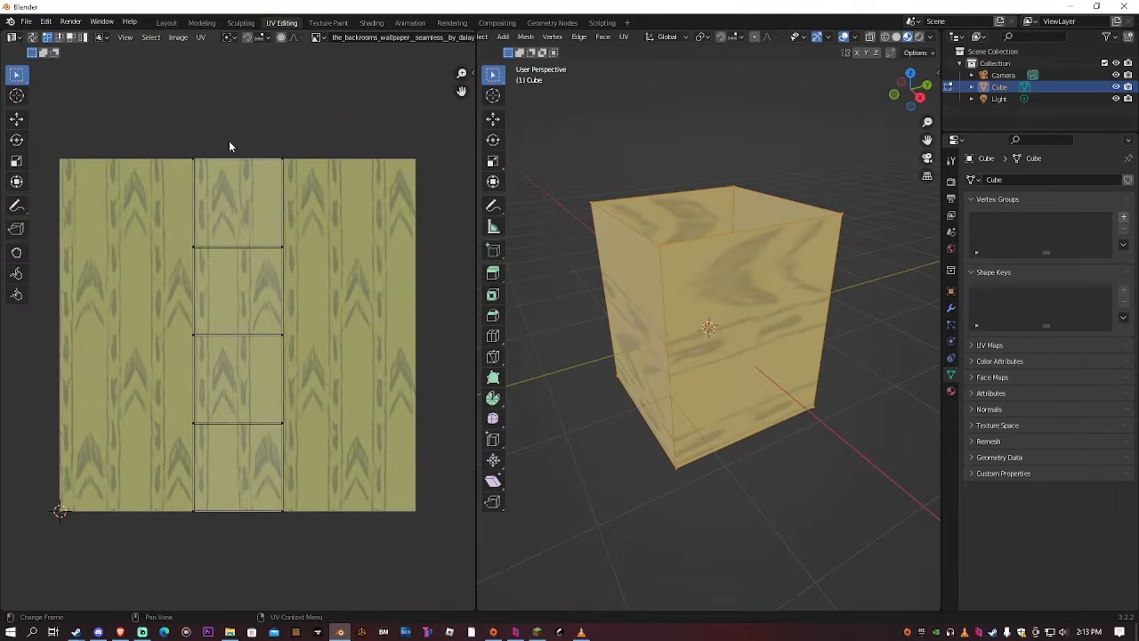
pyautogui.press('a')
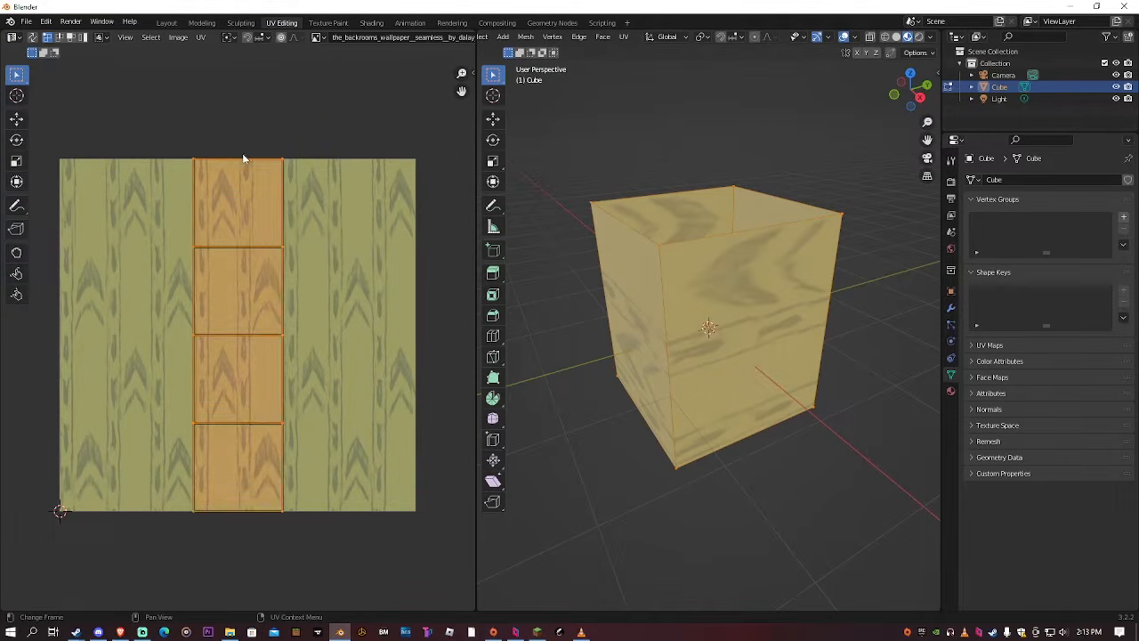
pyautogui.press('r')
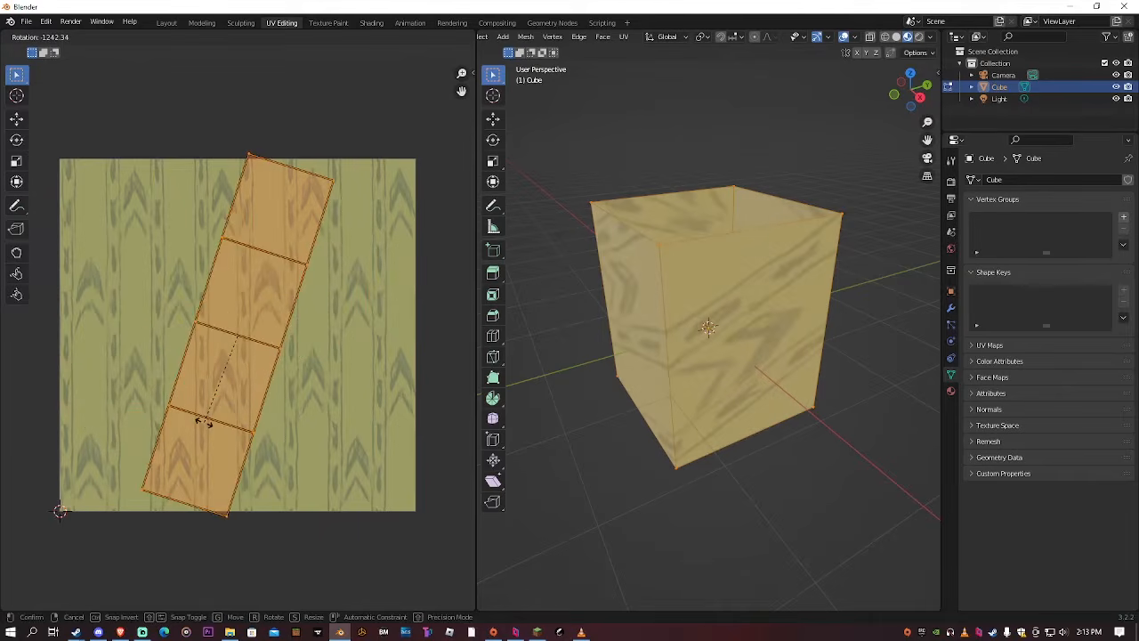
pyautogui.write('20')
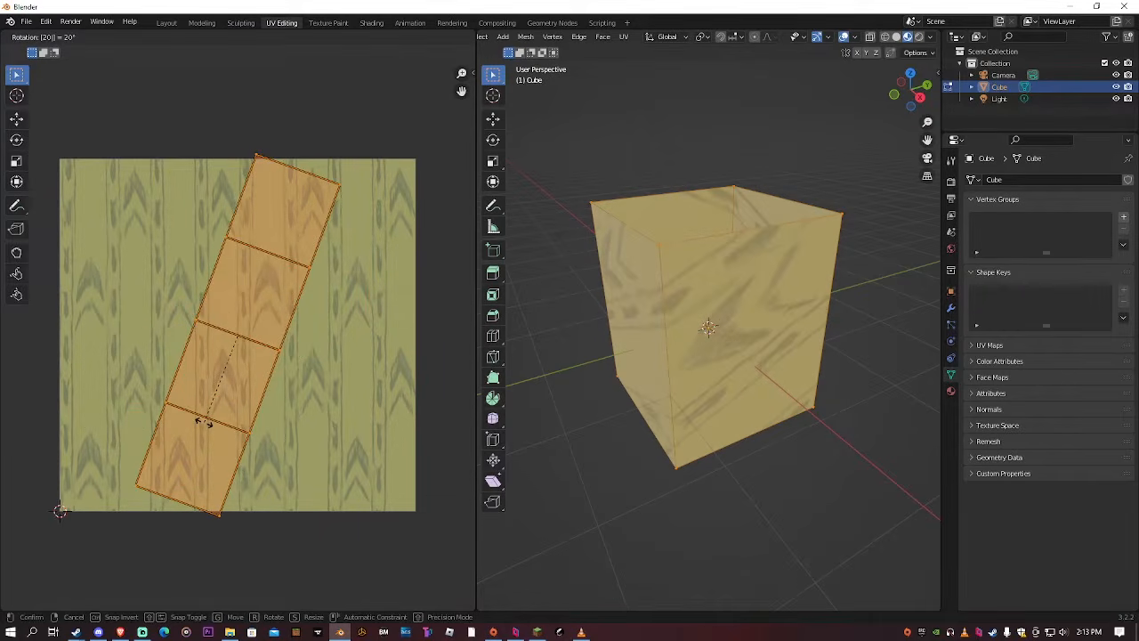
pyautogui.press('BackSpace')
pyautogui.press('BackSpace')
pyautogui.write('-90')
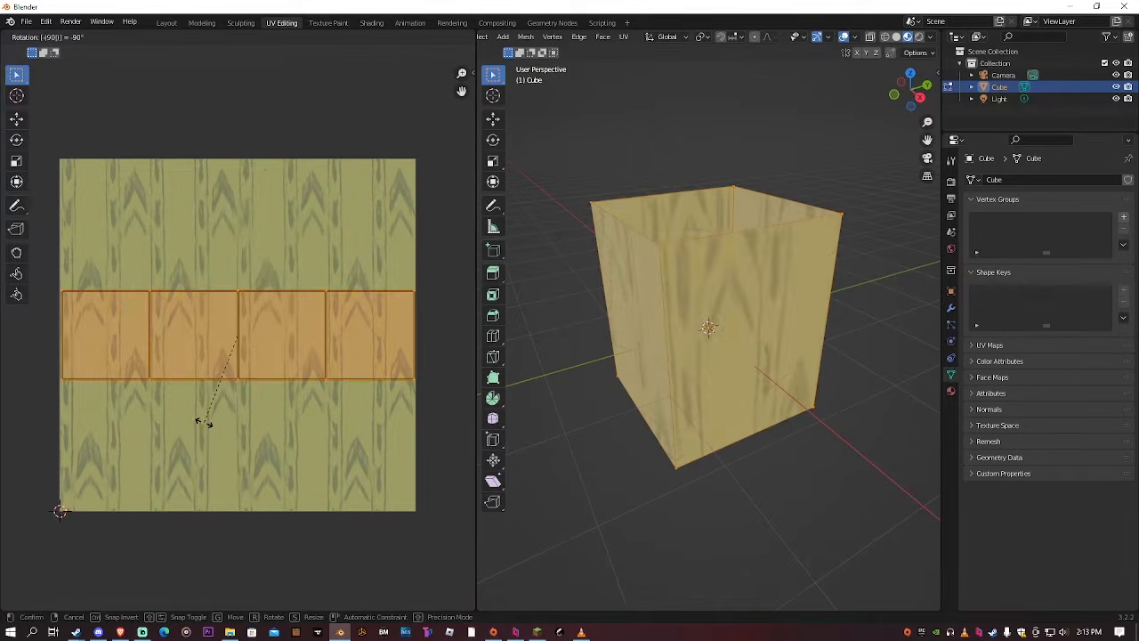
pyautogui.press('Return')
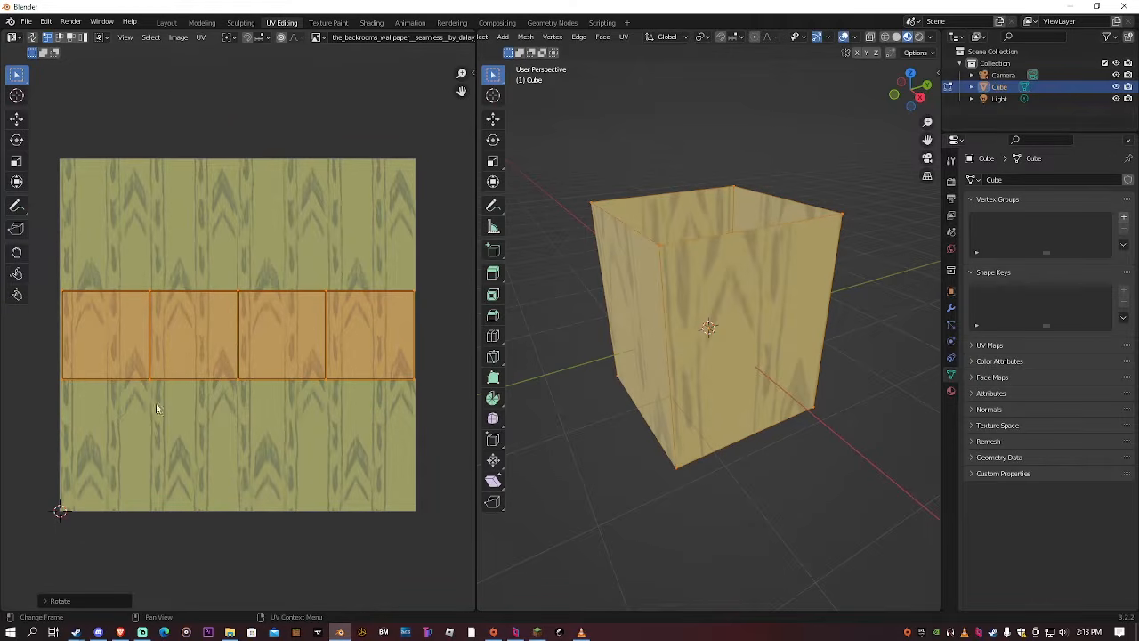
# Scale the UVs up well beyond the image bounds so the wallpaper pattern repeats many times, fine-tune the scale, and check the walls
pyautogui.press('s')
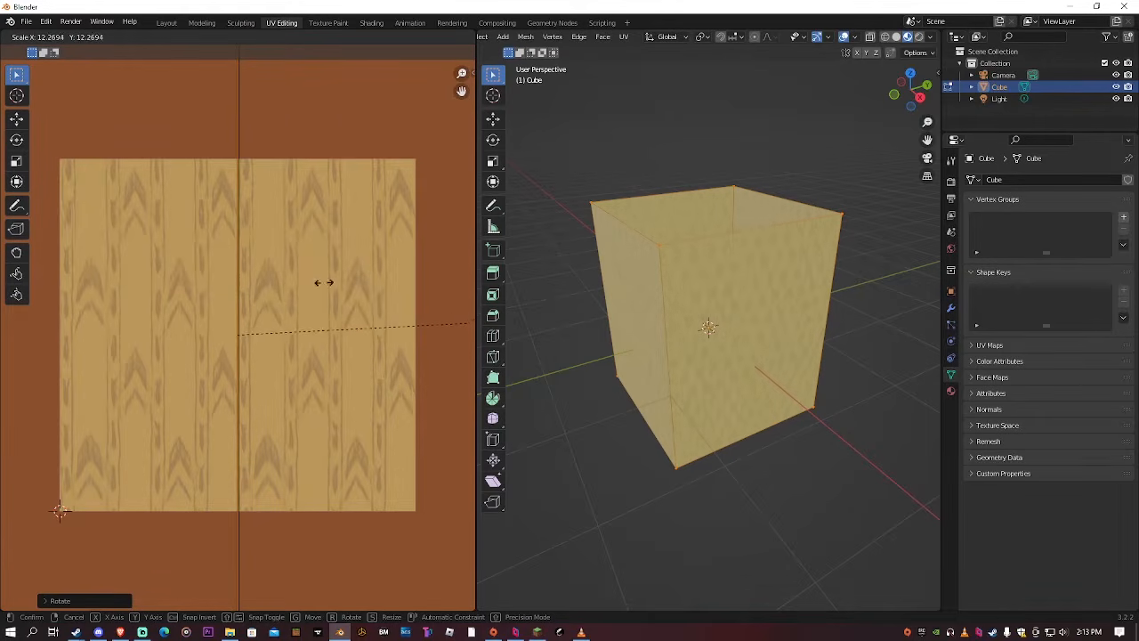
pyautogui.click(176, 281)
pyautogui.scroll(5, 666, 314)
pyautogui.keyDown('shift'); pyautogui.moveTo(667, 314); pyautogui.dragTo(741, 314, button='middle'); pyautogui.keyUp('shift')
pyautogui.scroll(1, 747, 314)
pyautogui.press('s')
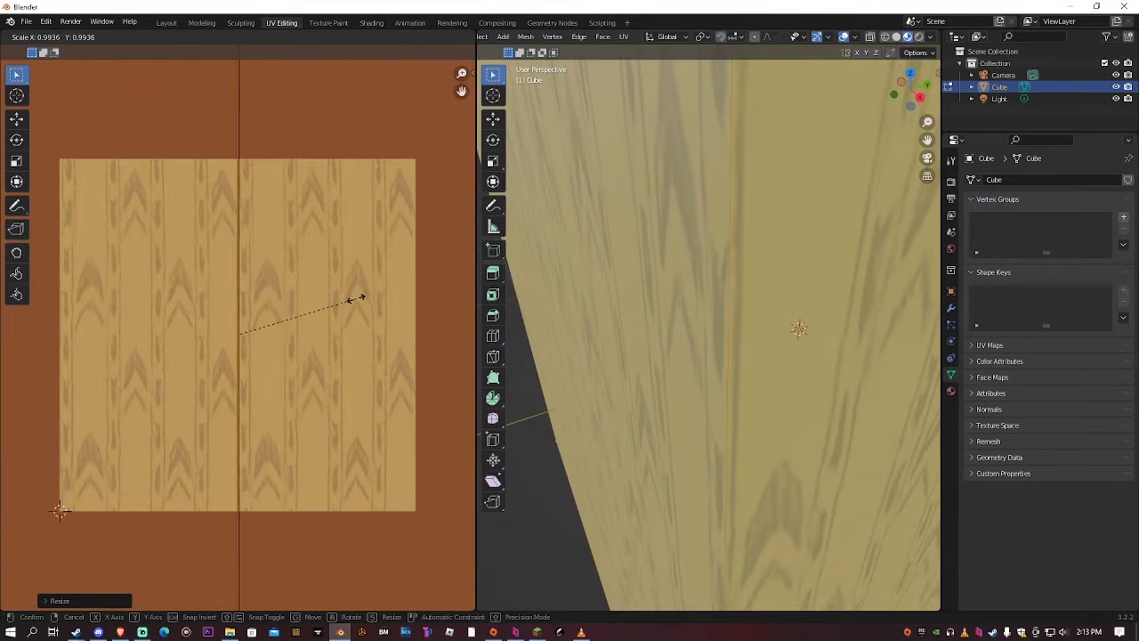
pyautogui.click(354, 299)
pyautogui.scroll(-6, 674, 324)
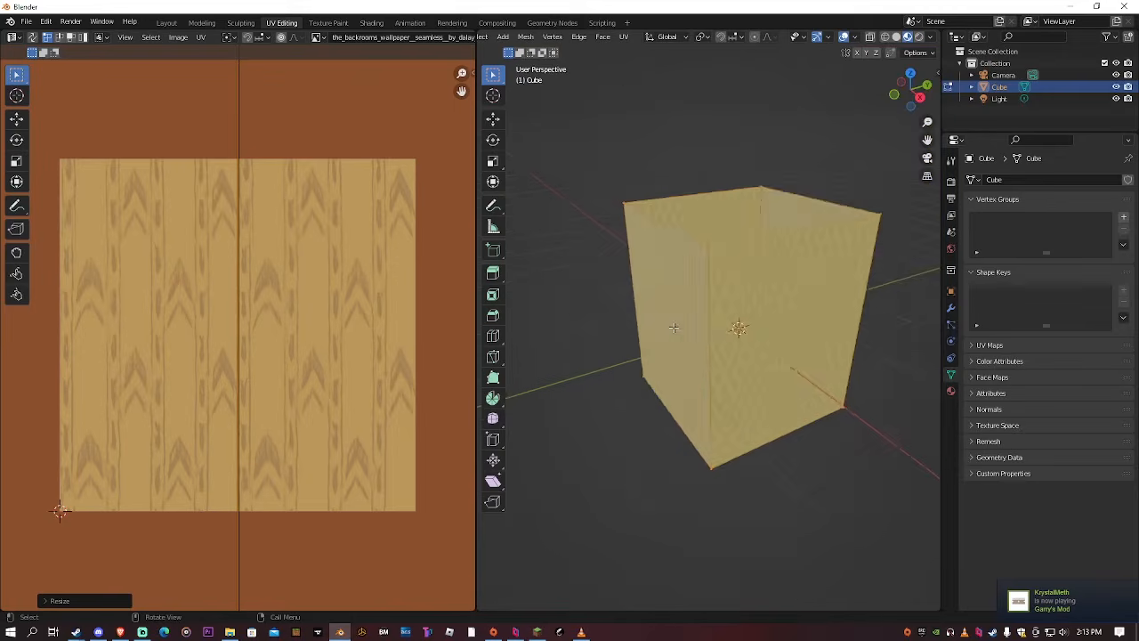
pyautogui.moveTo(673, 324); pyautogui.dragTo(637, 323, button='middle')
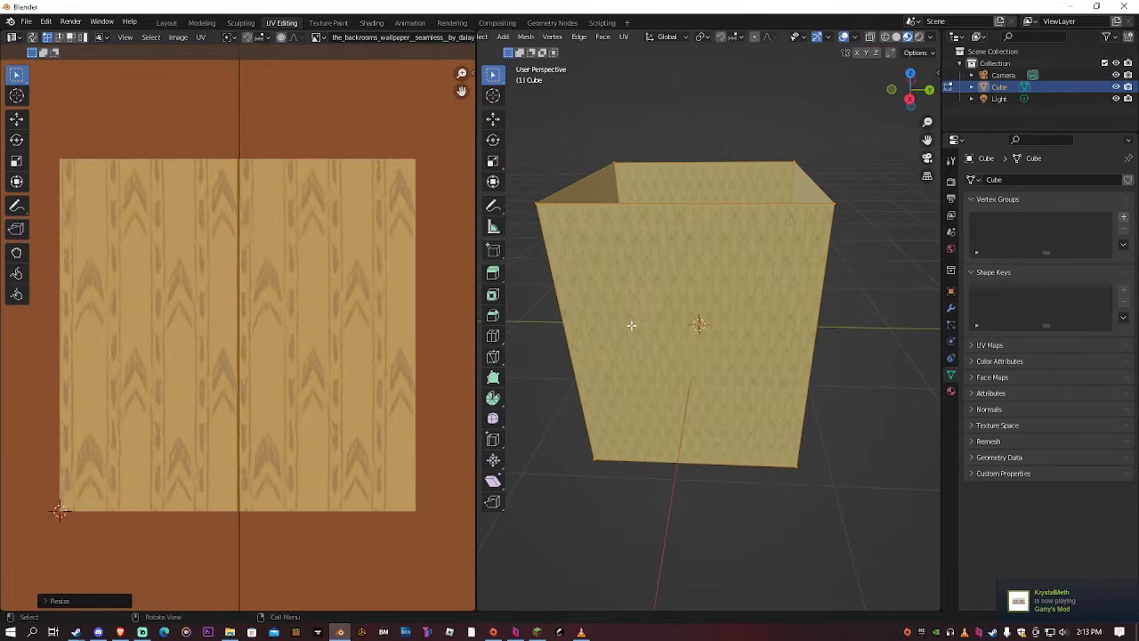
pyautogui.scroll(2, 630, 325)
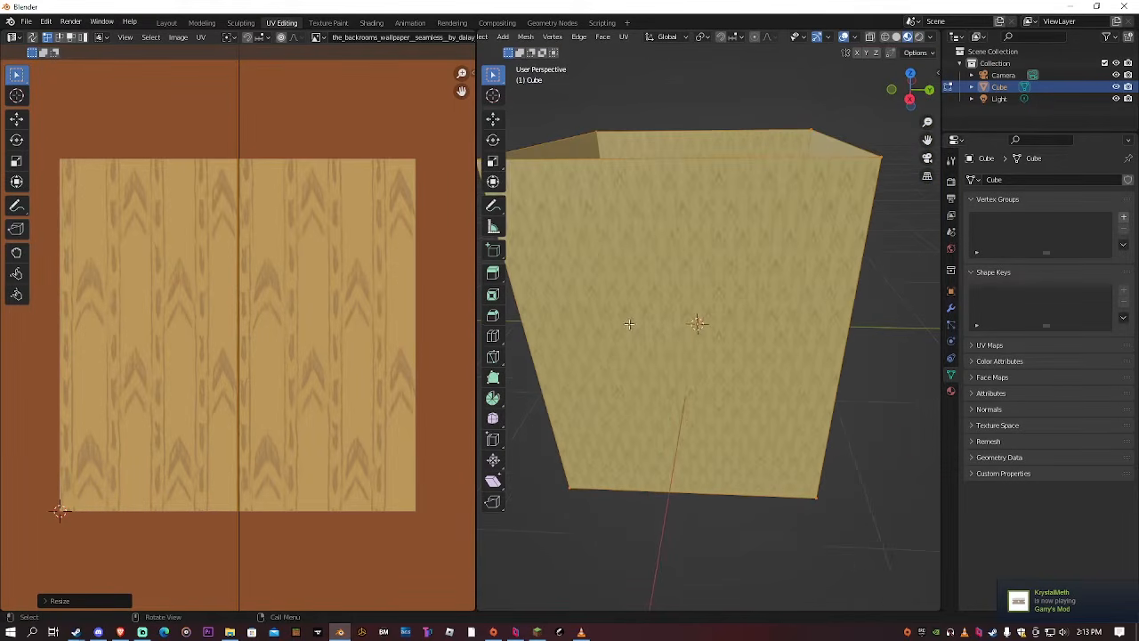
pyautogui.scroll(-3, 603, 305)
pyautogui.moveTo(602, 305); pyautogui.dragTo(655, 290, button='middle')
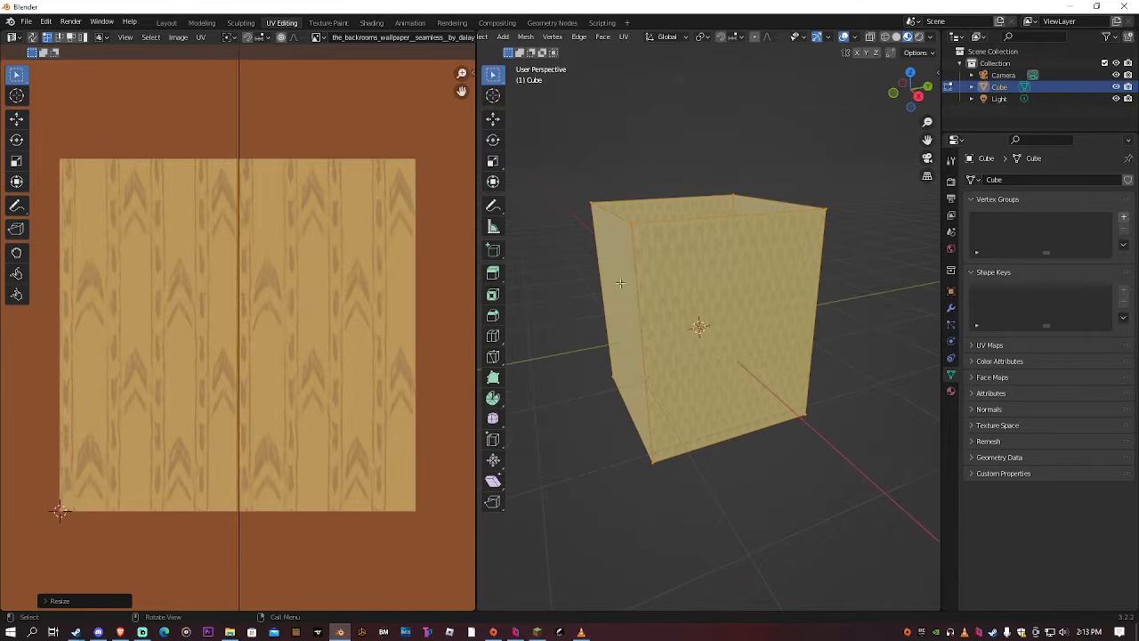
# Switch to the Layout workspace and set its viewport to Material Preview shading
pyautogui.click(167, 23)
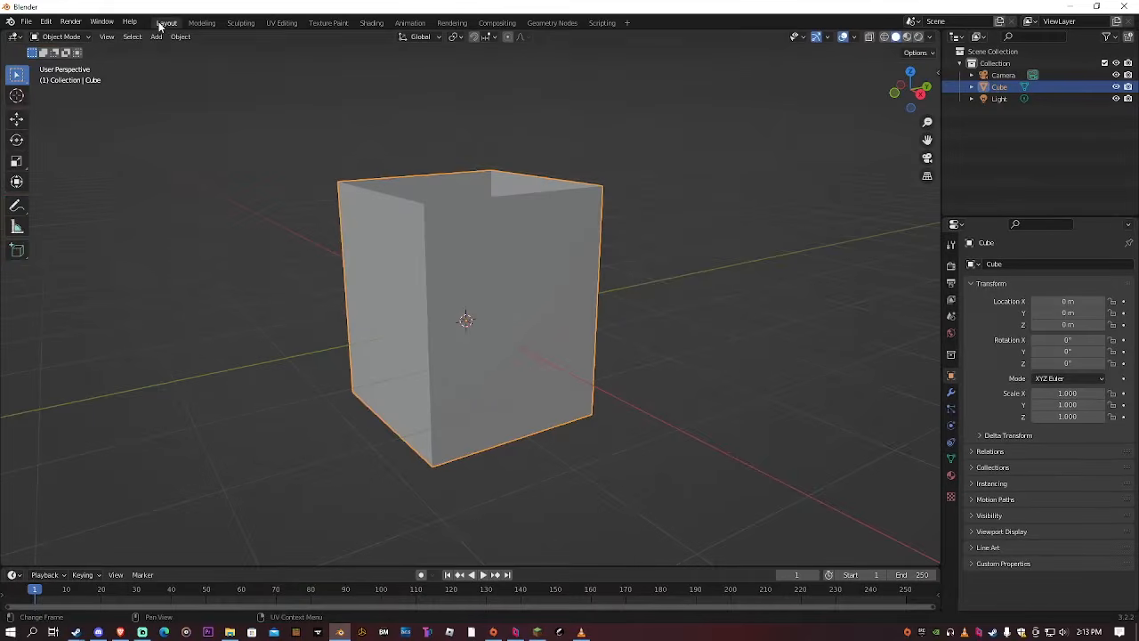
pyautogui.click(906, 36)
pyautogui.scroll(1, 526, 243)
pyautogui.scroll(-2, 525, 241)
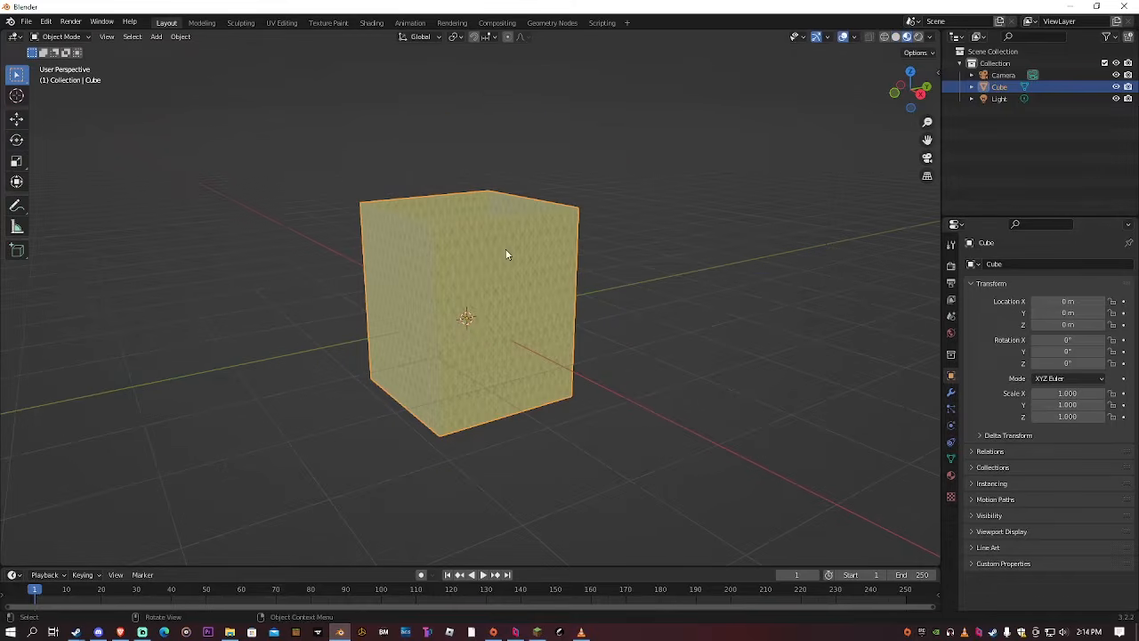
# Set the render engine to Cycles with GPU Compute as the device
pyautogui.click(950, 264)
pyautogui.click(1050, 264)
pyautogui.click(1049, 303)
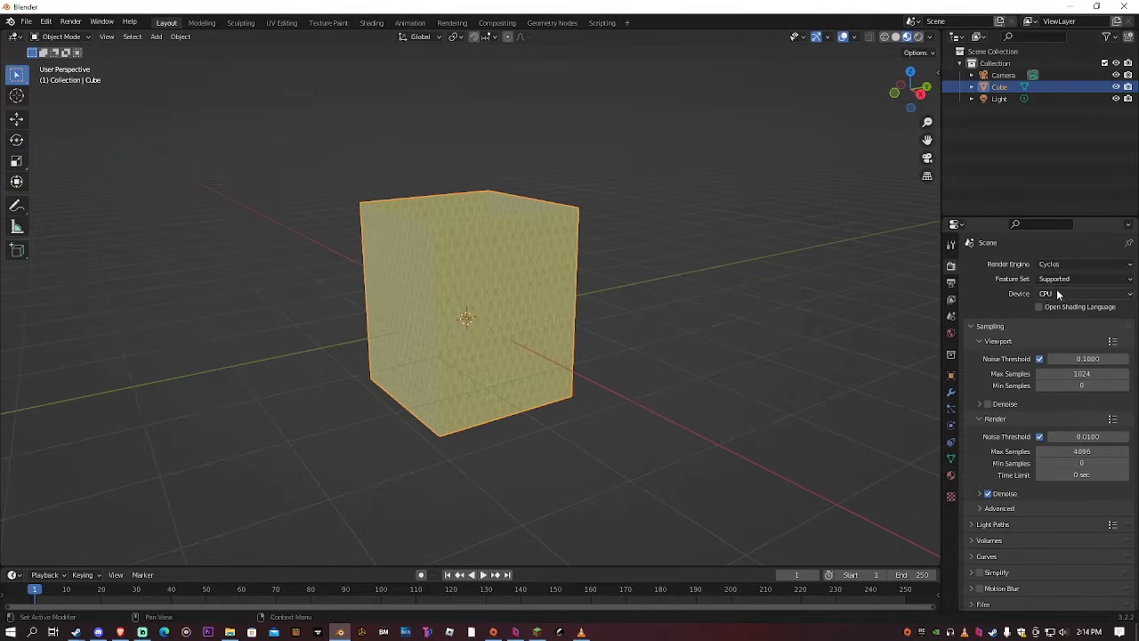
pyautogui.click(1059, 294)
pyautogui.click(1059, 314)
pyautogui.scroll(-1, 1048, 324)
# In Edit Mode, add a horizontal loop cut around the walls and slide it toward the base by a factor of 0.9
pyautogui.scroll(4, 513, 257)
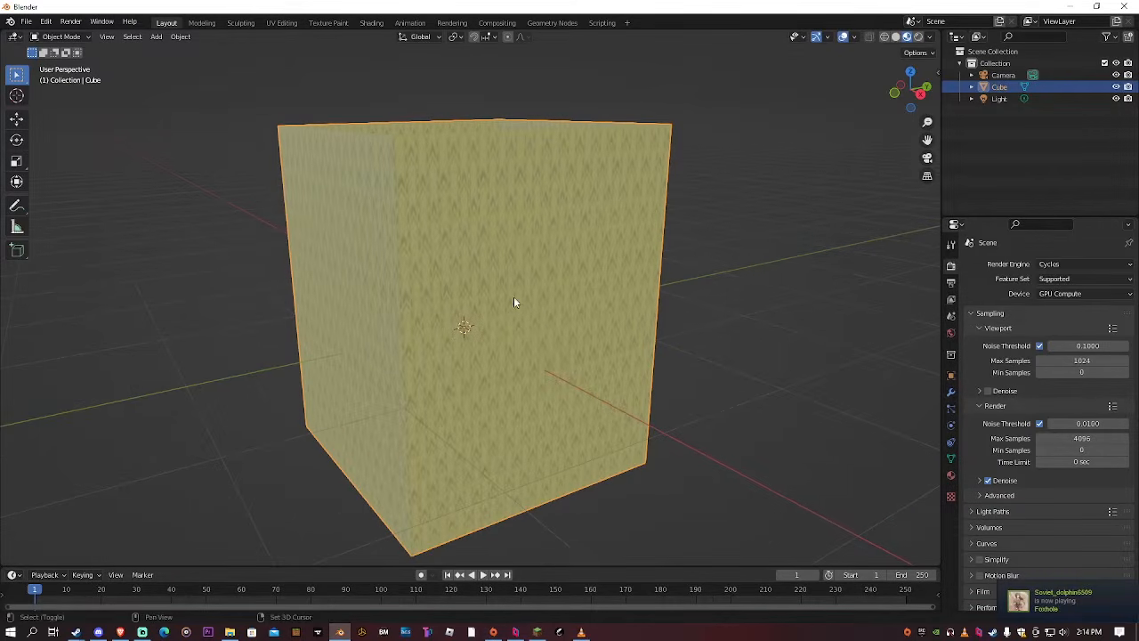
pyautogui.keyDown('shift'); pyautogui.moveTo(513, 296); pyautogui.dragTo(513, 256, button='middle'); pyautogui.keyUp('shift')
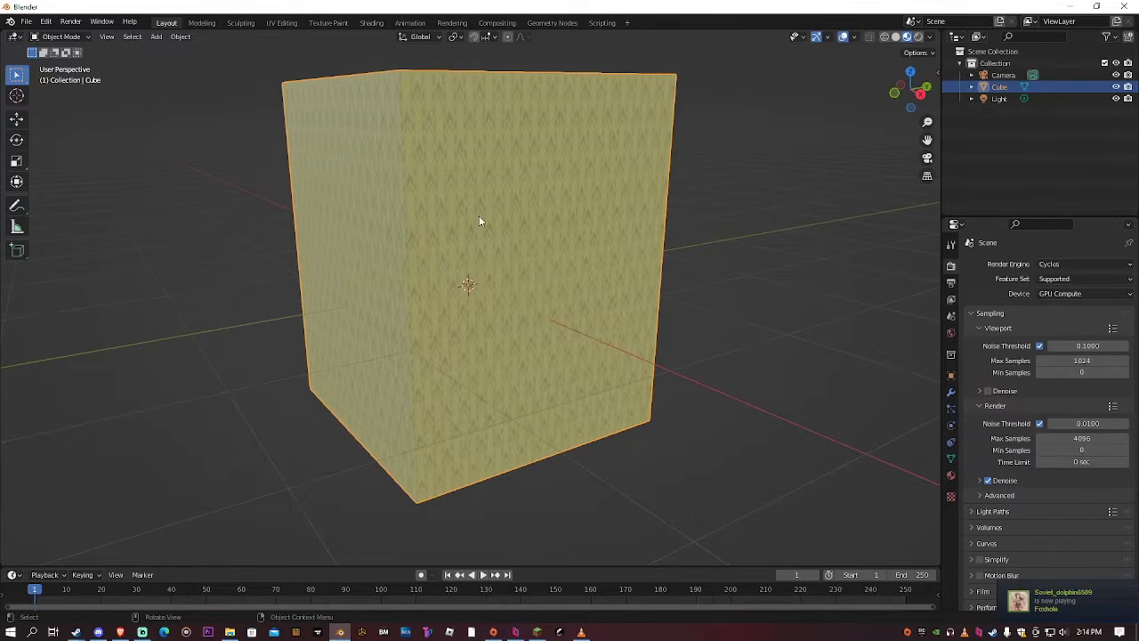
pyautogui.scroll(-5, 454, 237)
pyautogui.press('Tab')
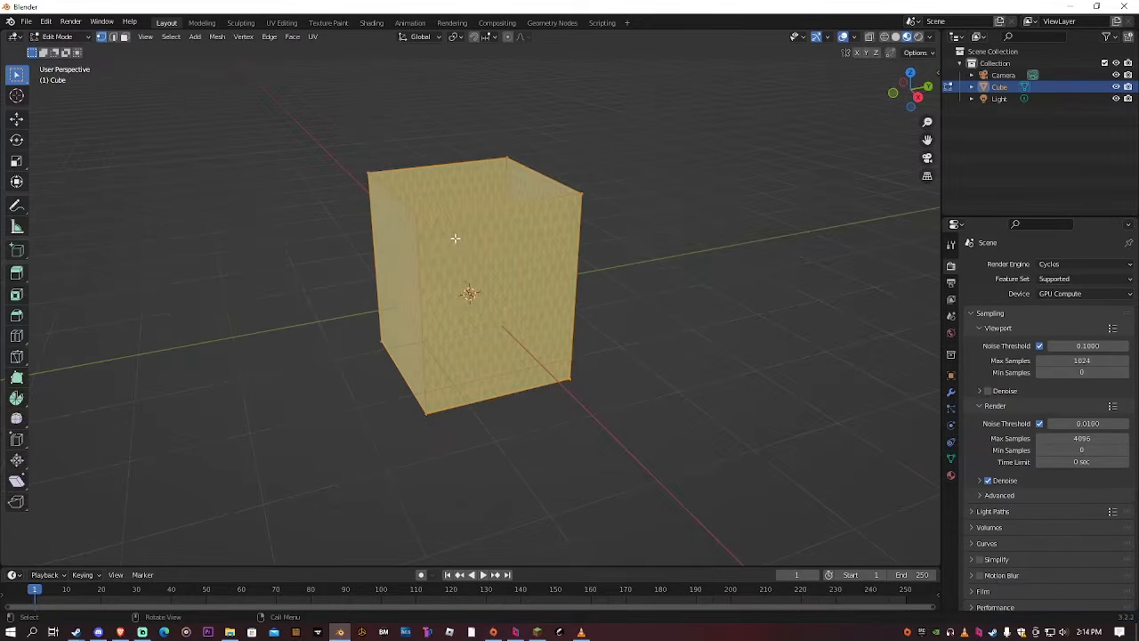
pyautogui.scroll(4, 455, 237)
pyautogui.scroll(-3, 457, 227)
pyautogui.hotkey('ctrl', 'r')
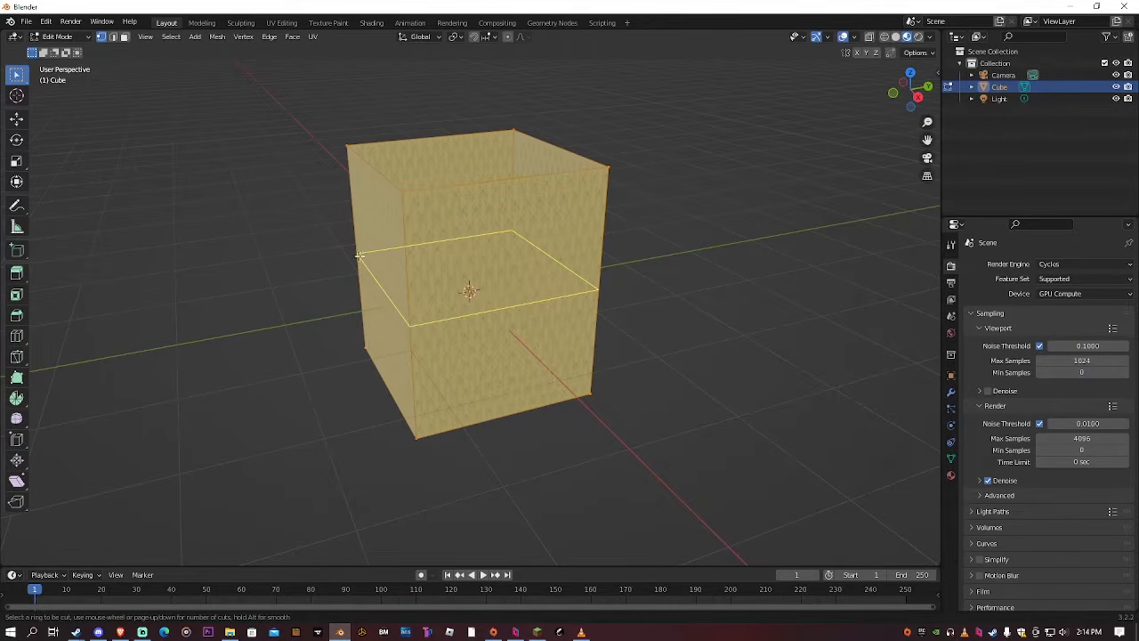
pyautogui.click(411, 327)
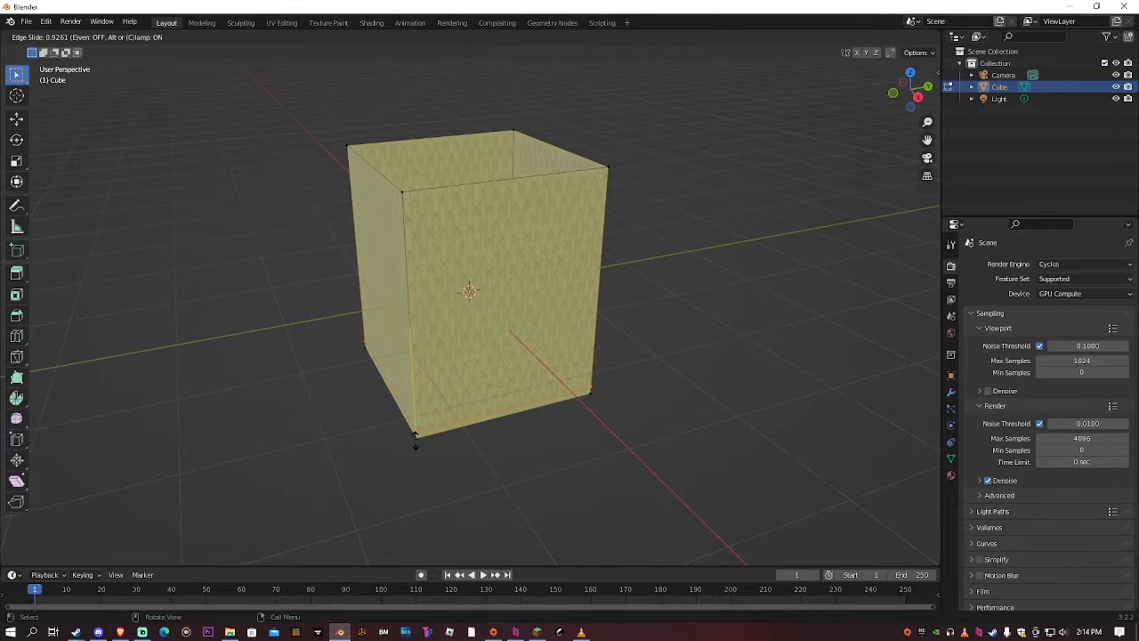
pyautogui.write('.')
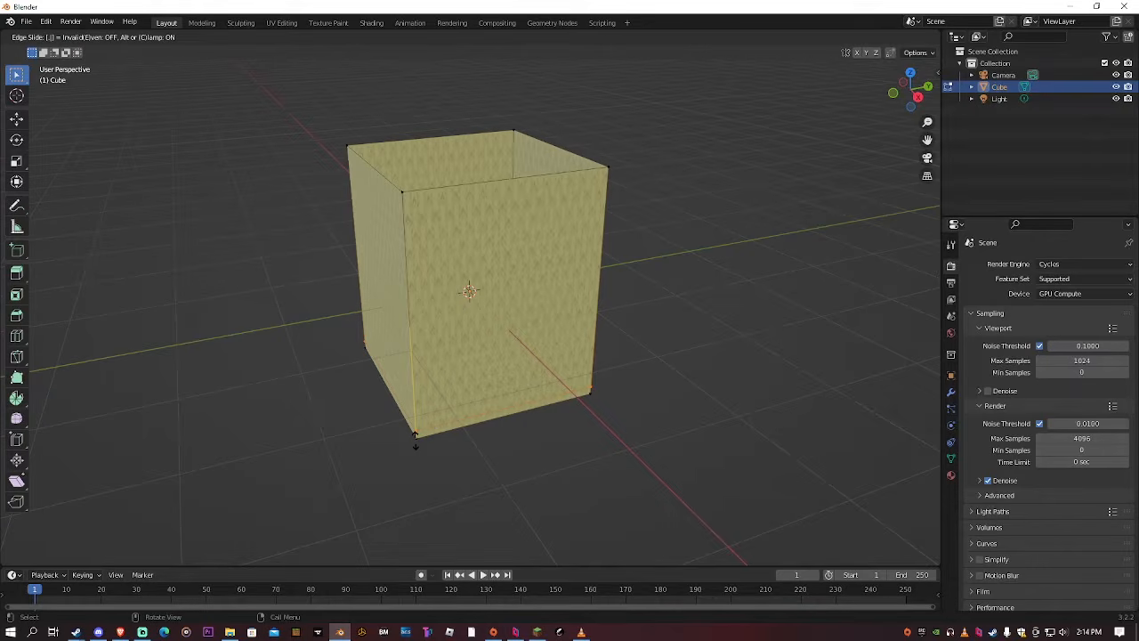
pyautogui.write('9')
pyautogui.press('Return')
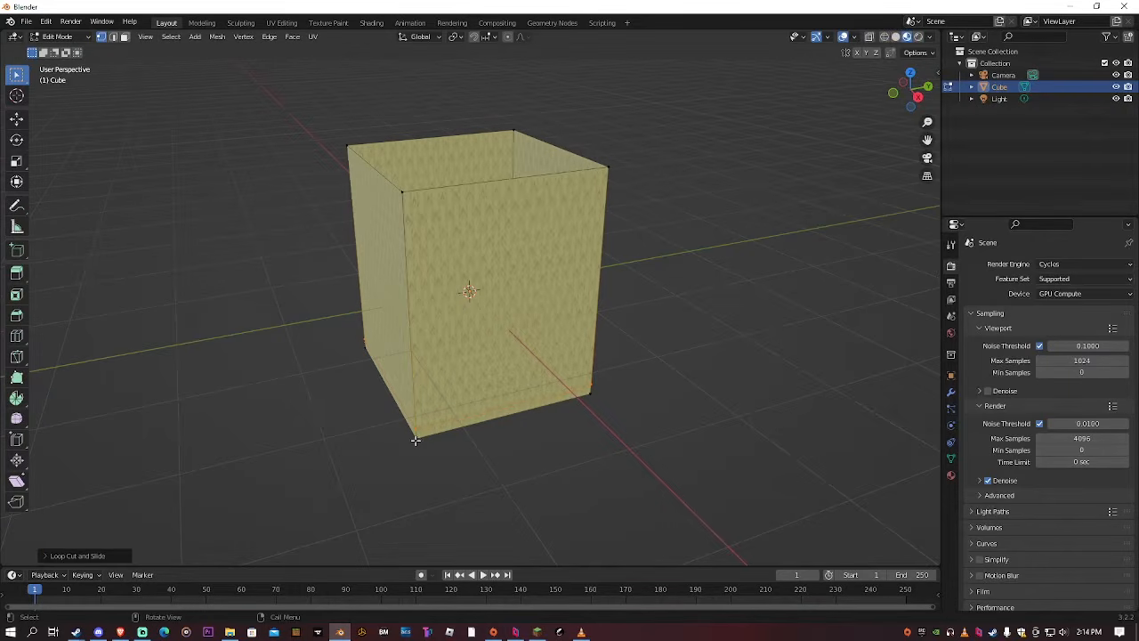
# Return to Object Mode and move the cube up 1 m along the Z axis
pyautogui.scroll(3, 481, 404)
pyautogui.keyDown('shift'); pyautogui.moveTo(468, 360); pyautogui.dragTo(497, 203, button='middle'); pyautogui.keyUp('shift')
pyautogui.scroll(-3, 489, 231)
pyautogui.scroll(4, 478, 274)
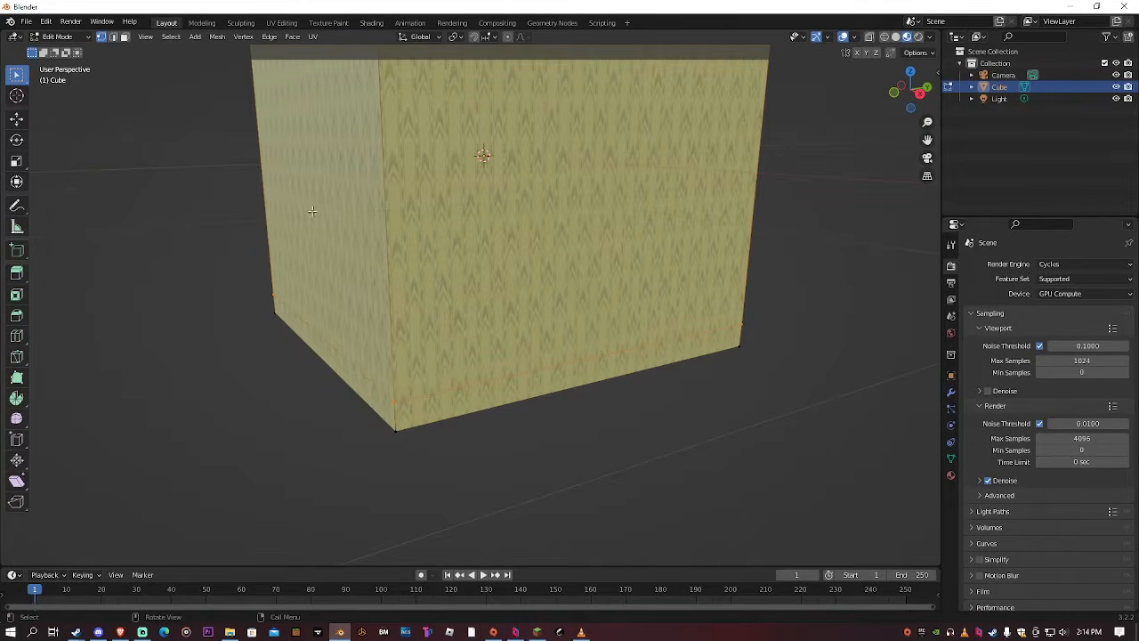
pyautogui.scroll(-5, 325, 214)
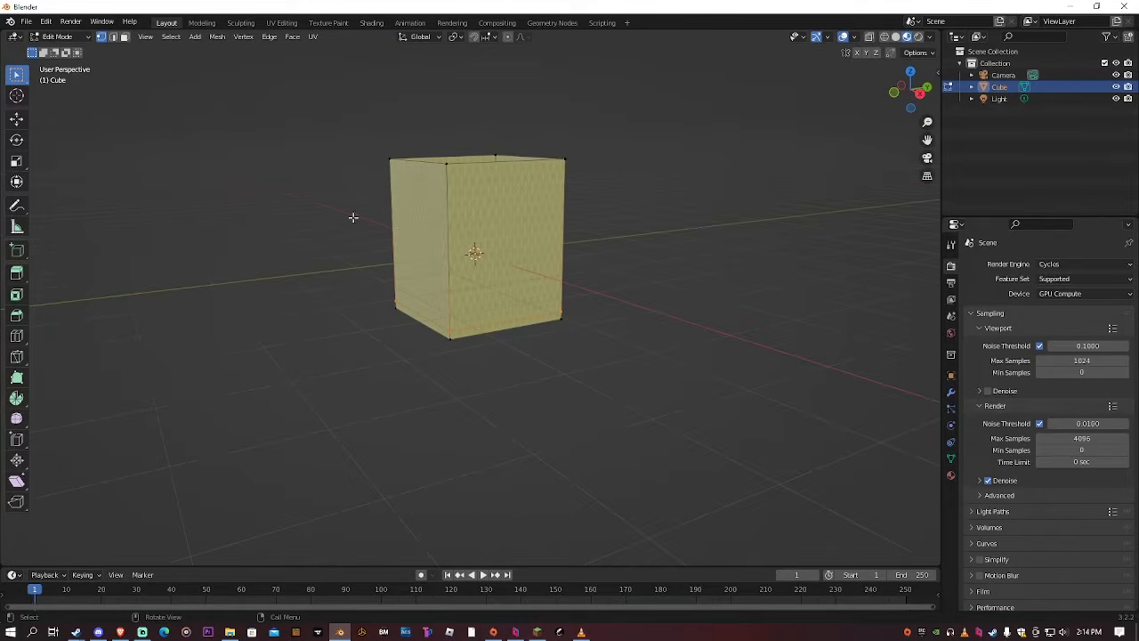
pyautogui.press('Tab')
pyautogui.scroll(4, 400, 233)
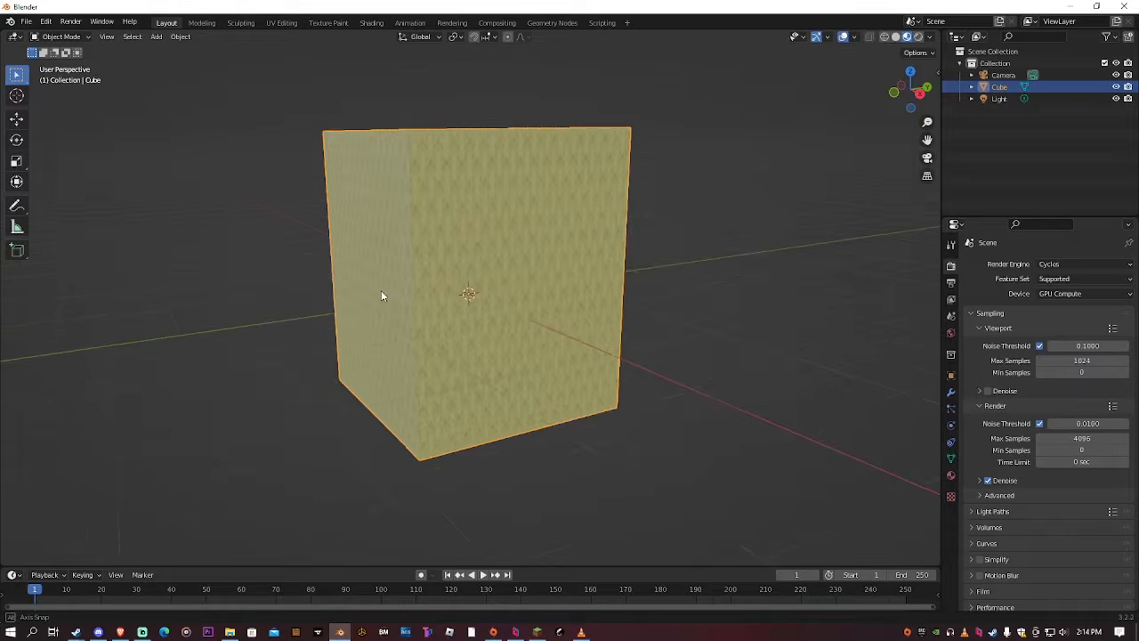
pyautogui.press('g')
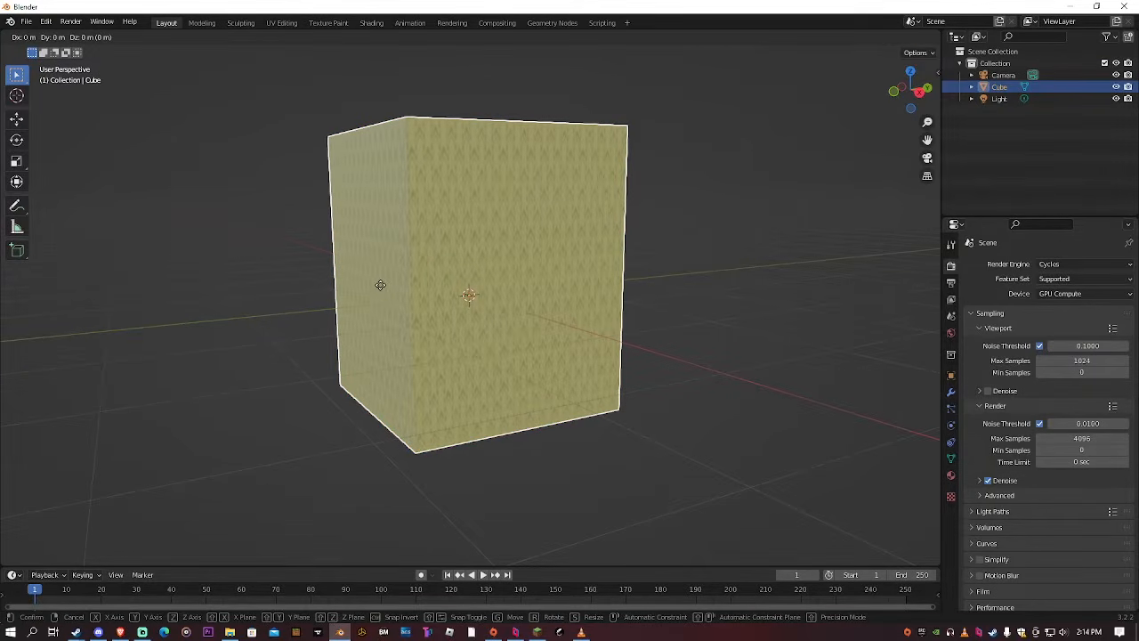
pyautogui.write('z1')
pyautogui.press('Return')
# In Edit Mode with face selection, select the four narrow strip faces around the base of the walls and open the Shading workspace
pyautogui.scroll(5, 380, 279)
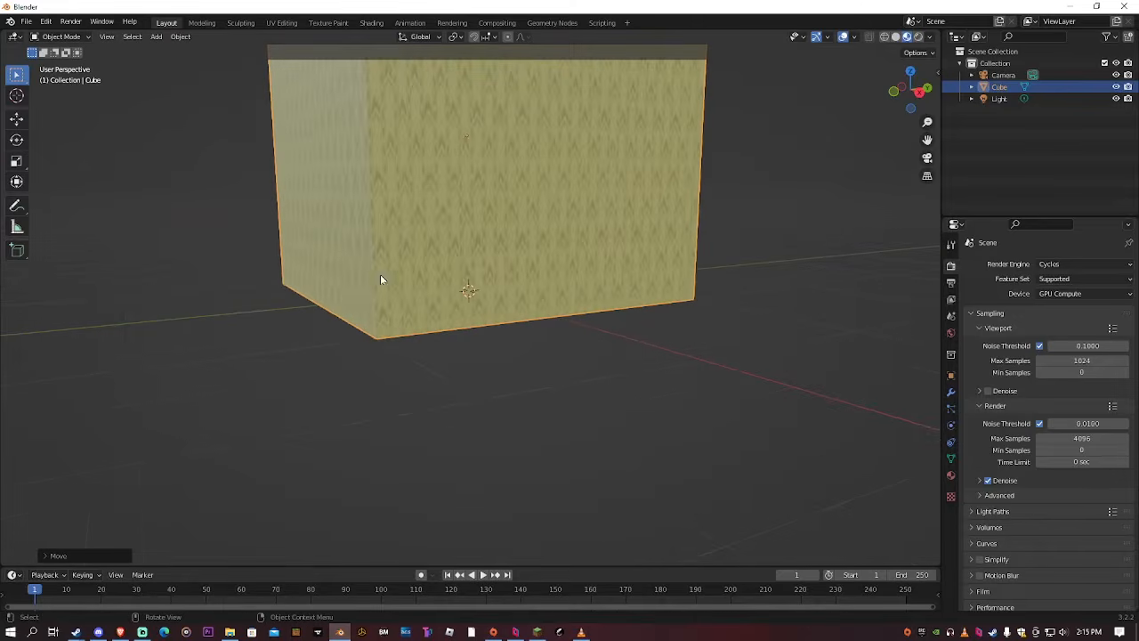
pyautogui.scroll(-3, 361, 283)
pyautogui.moveTo(371, 277); pyautogui.dragTo(438, 288, button='middle')
pyautogui.press('Tab')
pyautogui.scroll(3, 421, 268)
pyautogui.press('3')
pyautogui.scroll(-1, 432, 290)
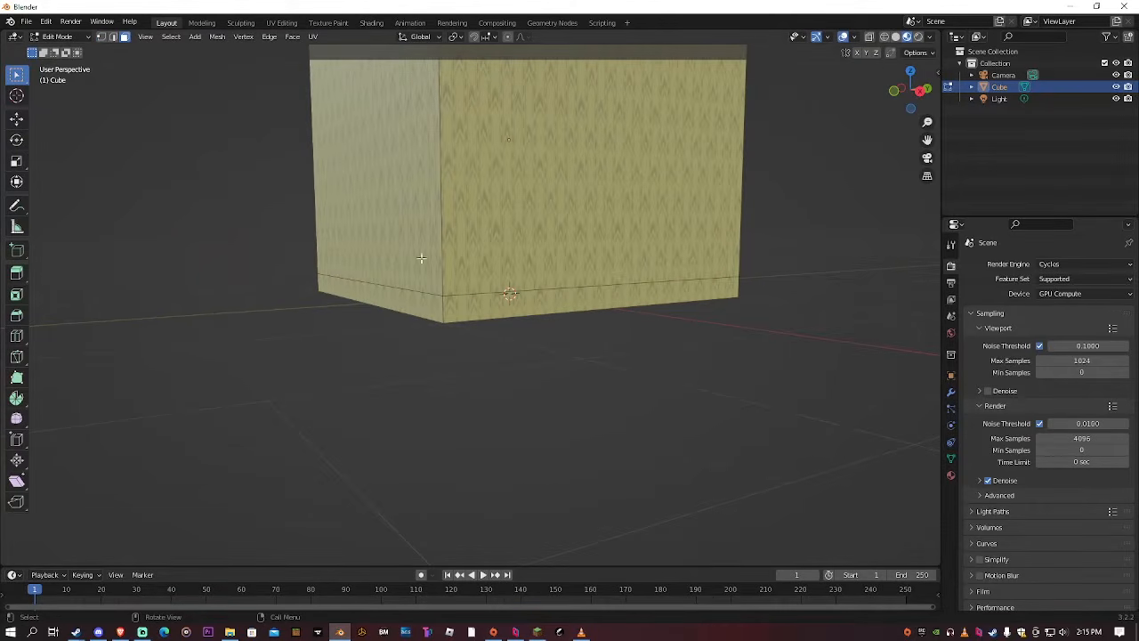
pyautogui.click(465, 307)
pyautogui.keyDown('alt'); pyautogui.click(429, 306); pyautogui.keyUp('alt')
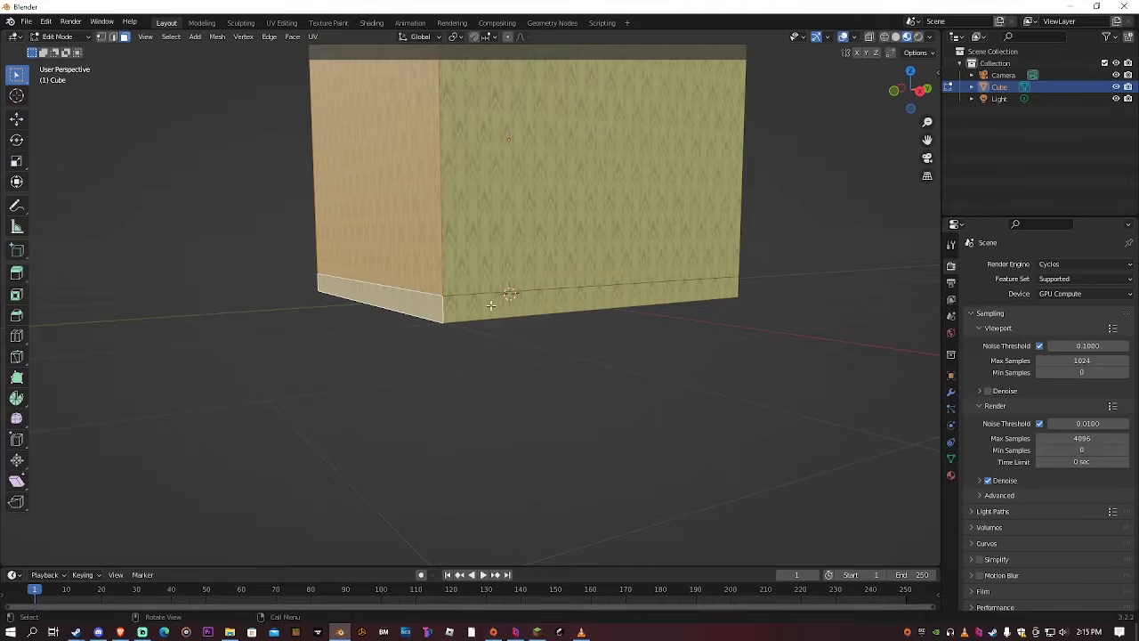
pyautogui.click(456, 305)
pyautogui.keyDown('shift'); pyautogui.click(432, 305); pyautogui.keyUp('shift')
pyautogui.moveTo(522, 306); pyautogui.dragTo(330, 295, button='middle')
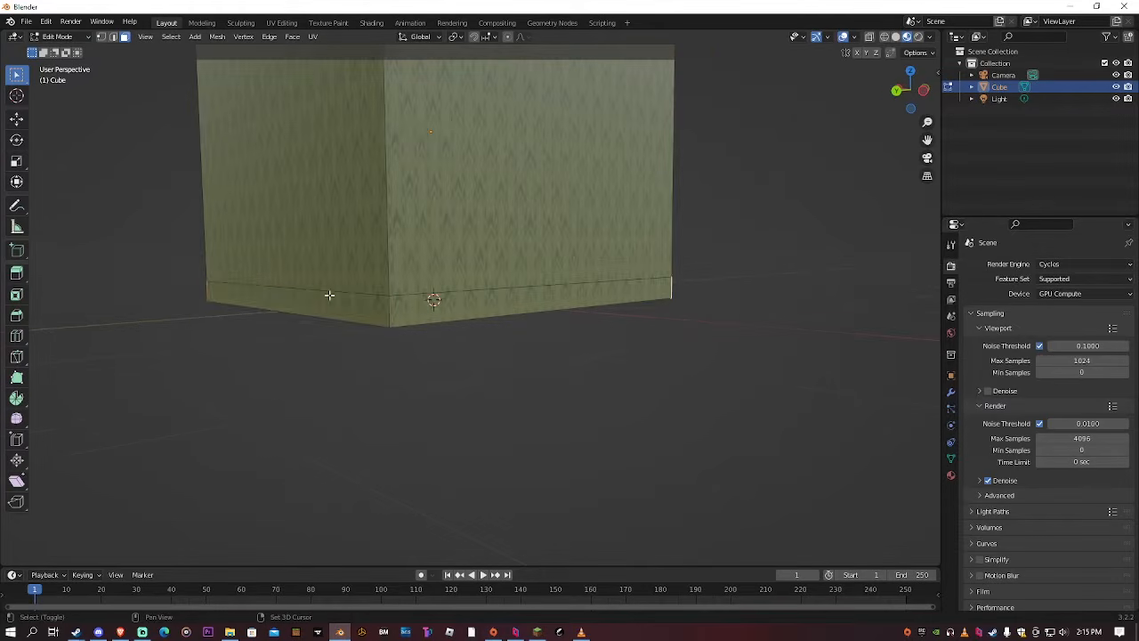
pyautogui.keyDown('shift'); pyautogui.click(329, 299); pyautogui.keyUp('shift')
pyautogui.keyDown('shift'); pyautogui.click(523, 302); pyautogui.keyUp('shift')
pyautogui.moveTo(524, 302); pyautogui.dragTo(432, 295, button='middle')
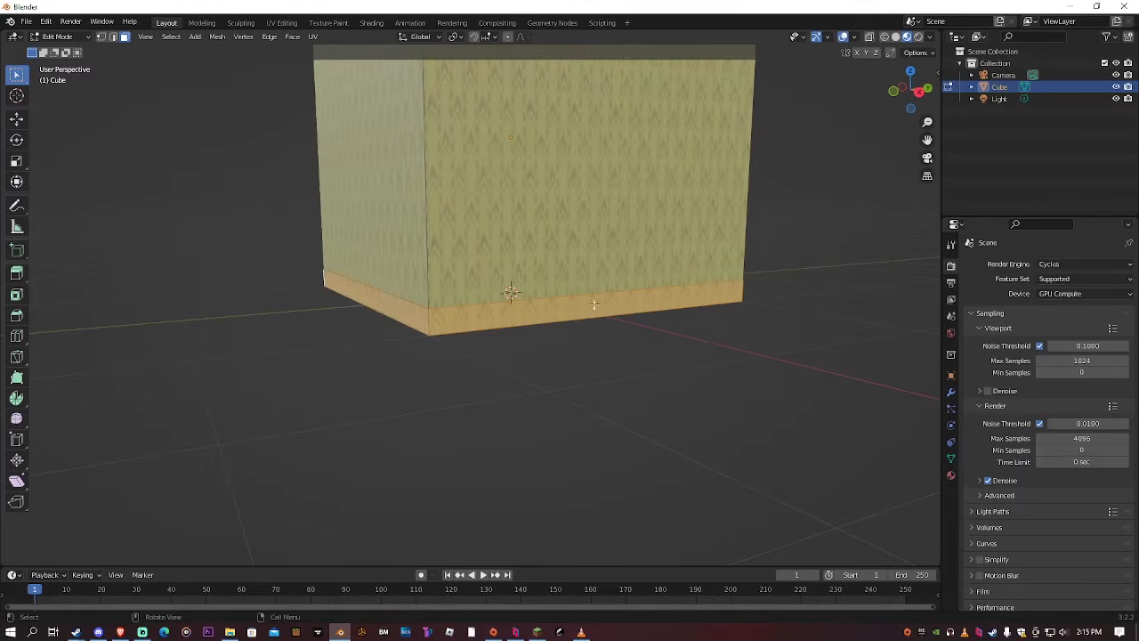
pyautogui.scroll(1, 593, 304)
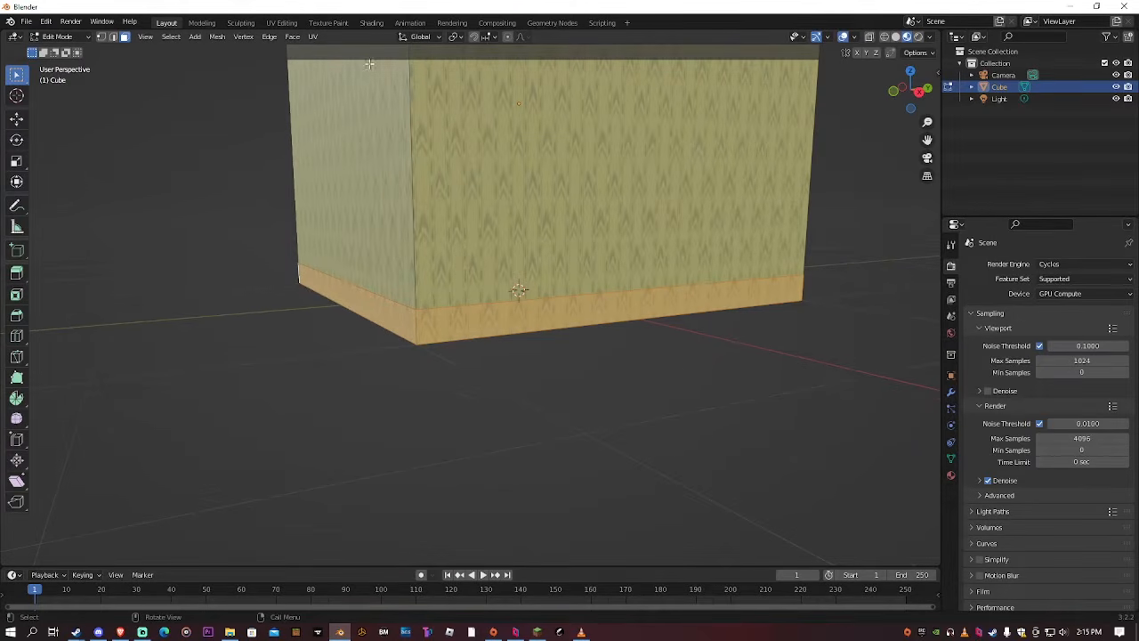
pyautogui.click(371, 23)
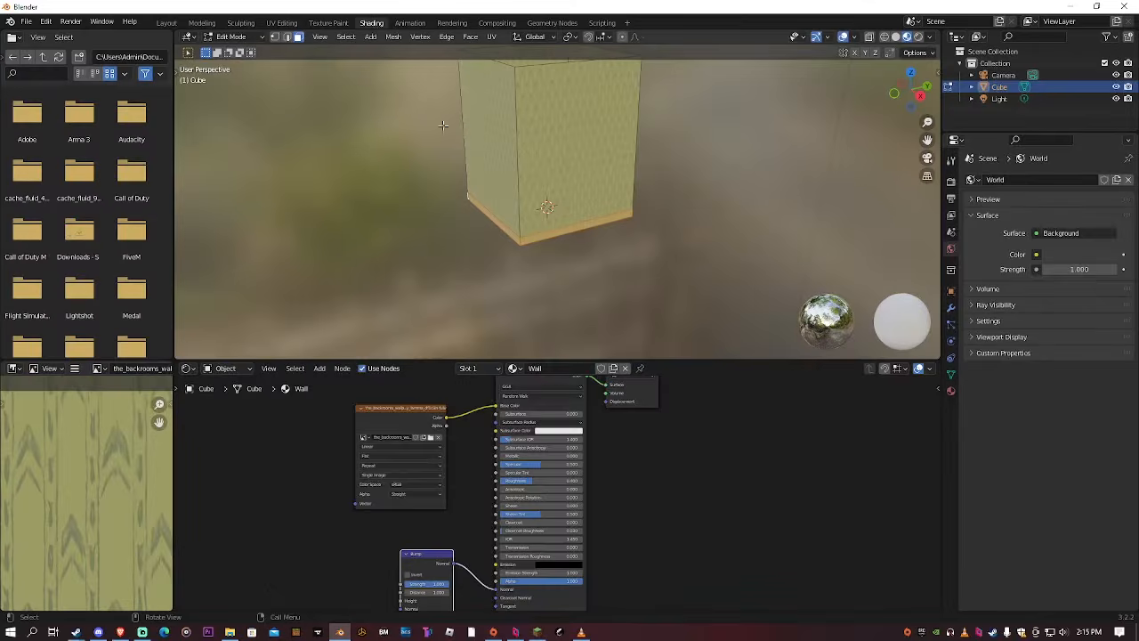
# Add a second material slot to the cube with a new material named "Seperator" and assign it to the selected base strip faces
pyautogui.scroll(5, 497, 169)
pyautogui.keyDown('shift'); pyautogui.moveTo(517, 204); pyautogui.dragTo(530, 163, button='middle'); pyautogui.keyUp('shift')
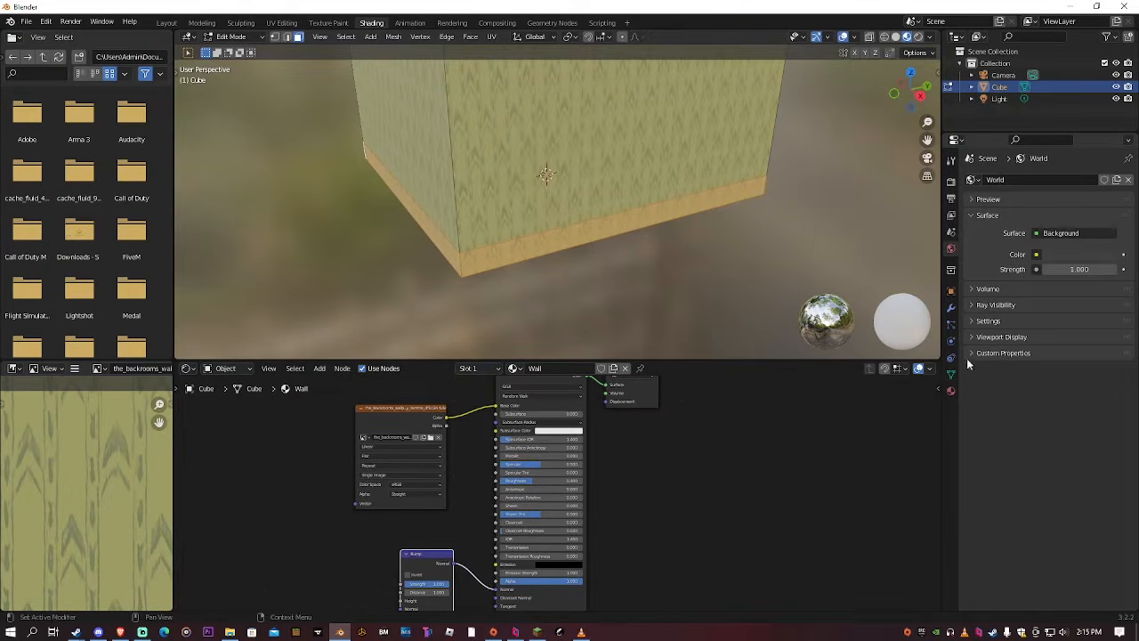
pyautogui.click(950, 390)
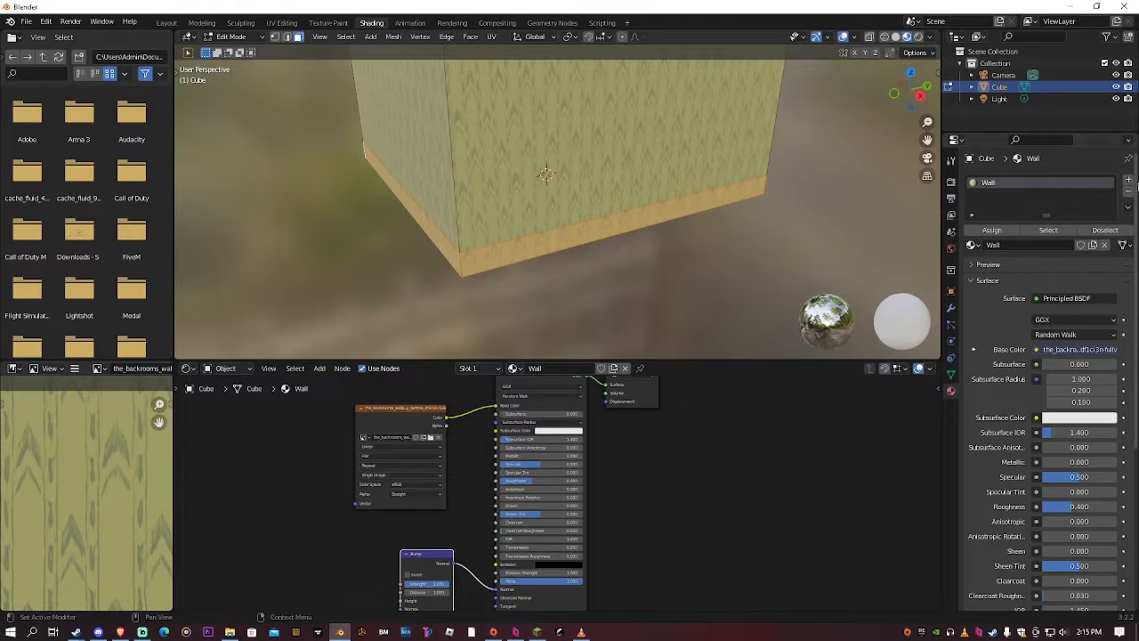
pyautogui.click(1129, 180)
pyautogui.click(1011, 265)
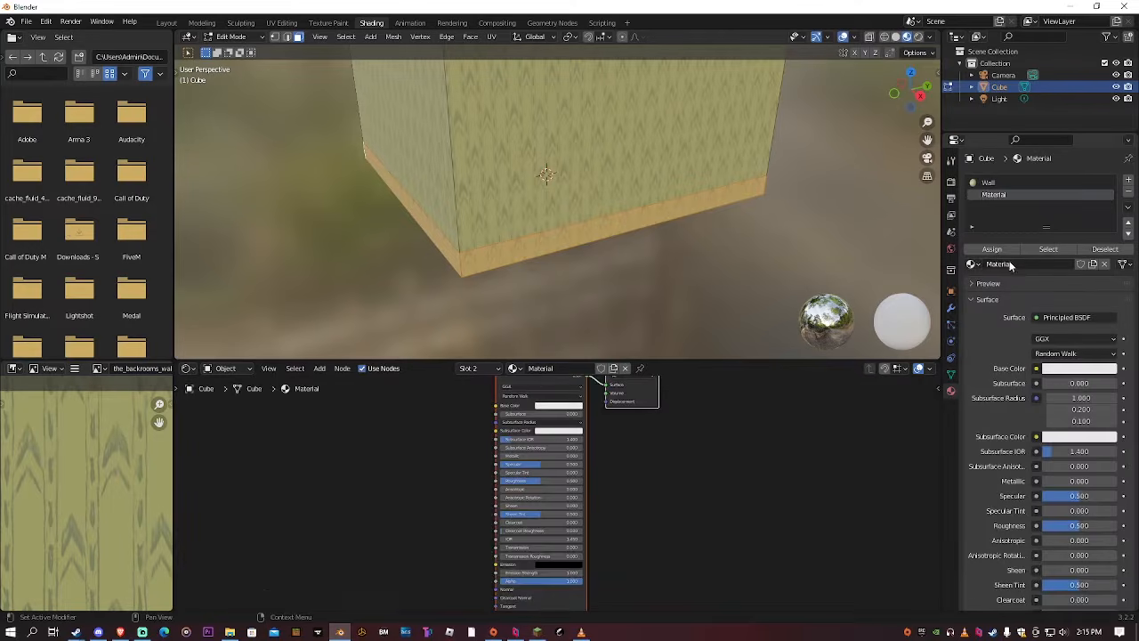
pyautogui.doubleClick(571, 369)
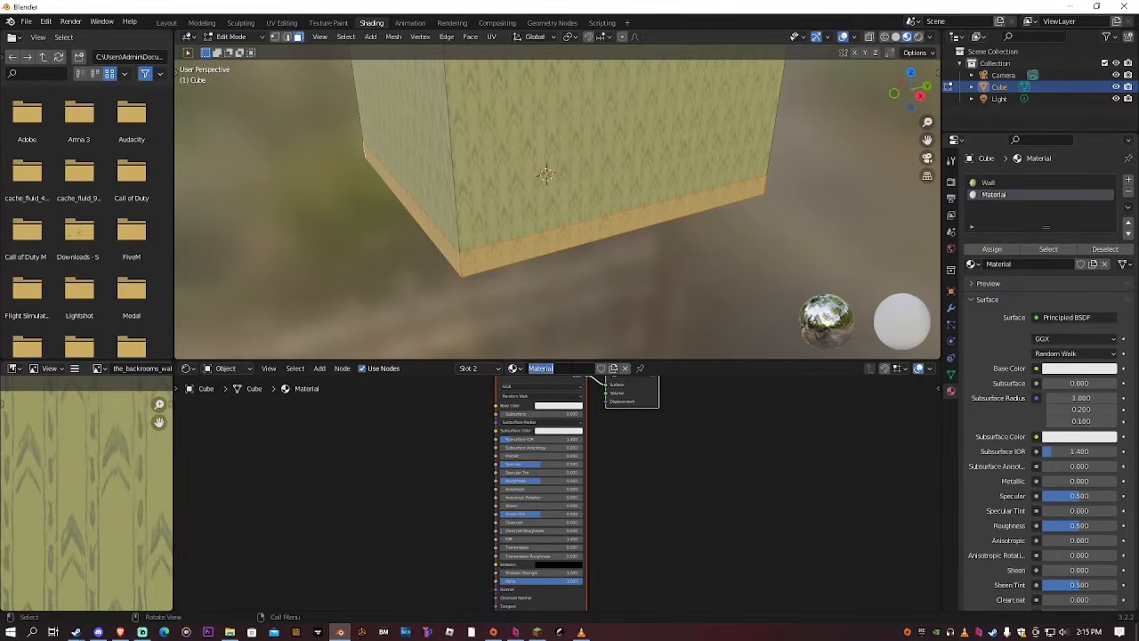
pyautogui.write('Seperator')
pyautogui.press('Return')
pyautogui.press('Home')
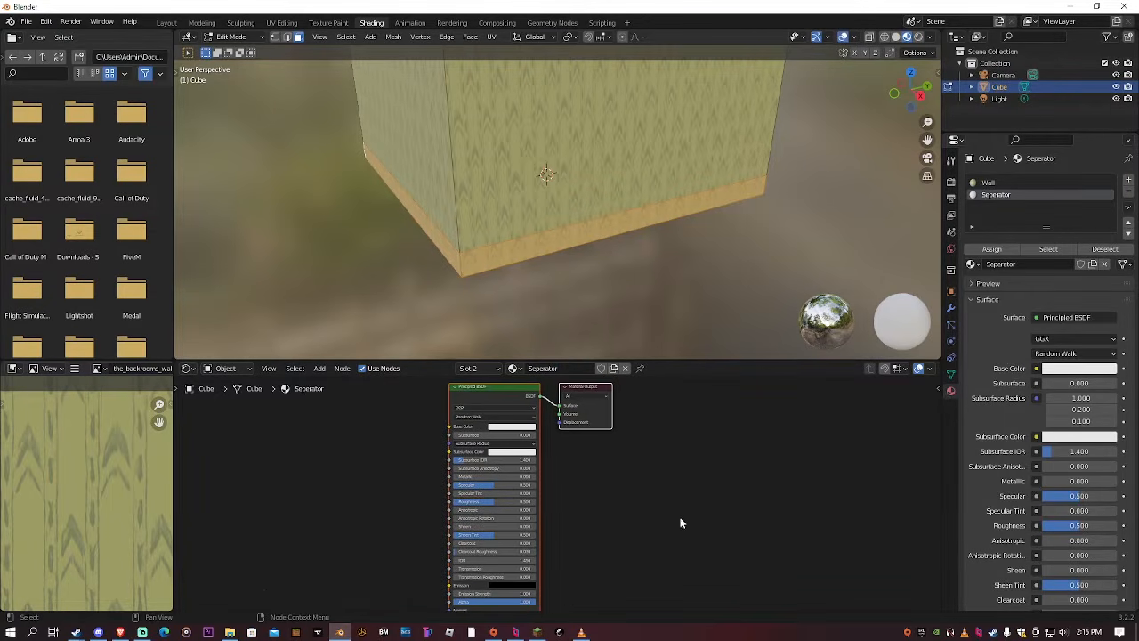
pyautogui.click(990, 252)
# Sample the Seperator material's Base Color from the wallpaper with the eyedropper and return to Object Mode
pyautogui.scroll(2, 659, 415)
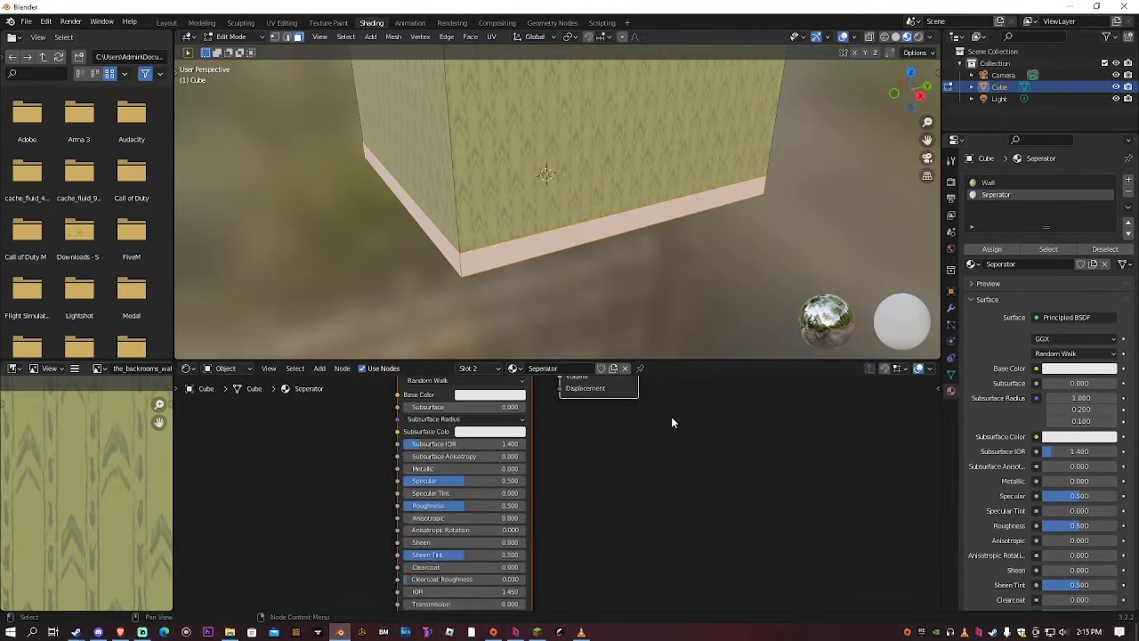
pyautogui.moveTo(671, 423); pyautogui.dragTo(671, 542, button='middle')
pyautogui.click(467, 504)
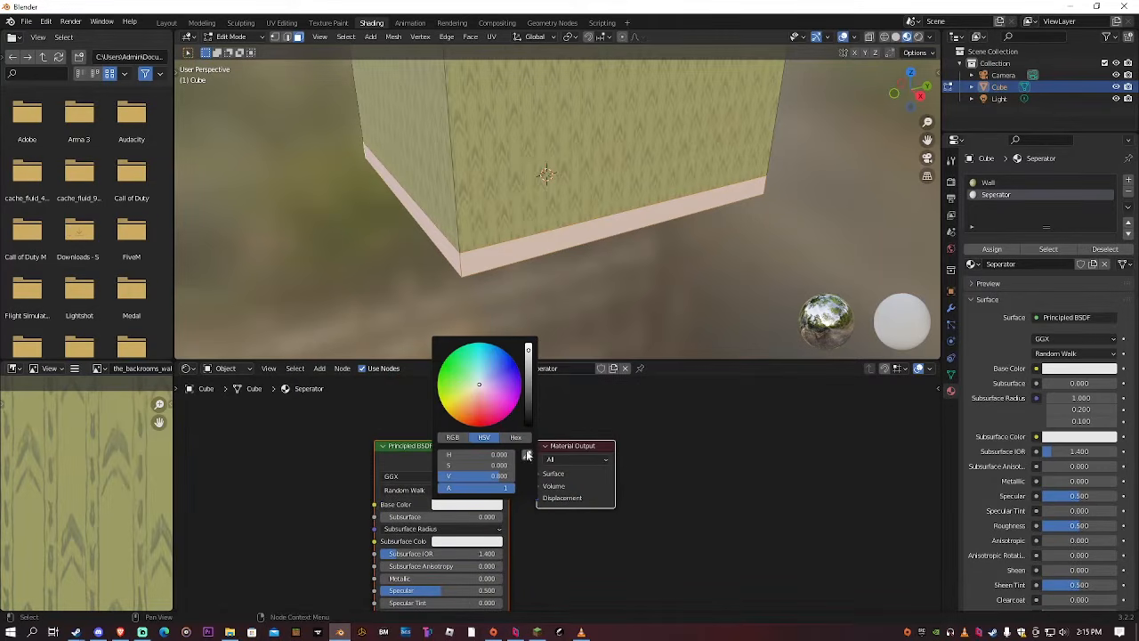
pyautogui.click(528, 453)
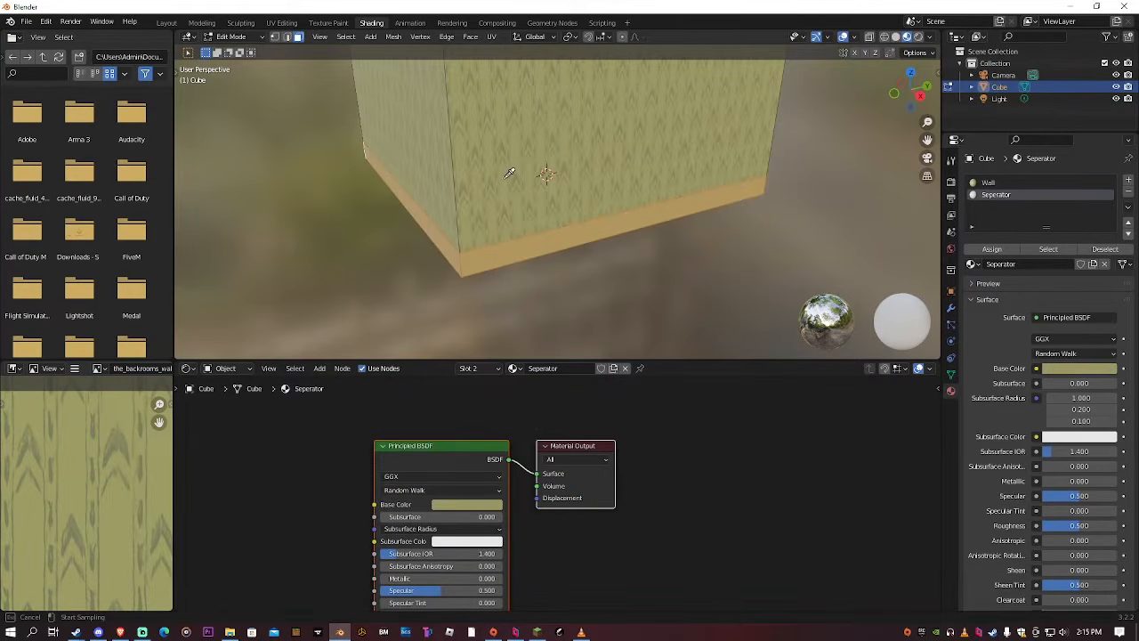
pyautogui.click(505, 178)
pyautogui.scroll(4, 505, 178)
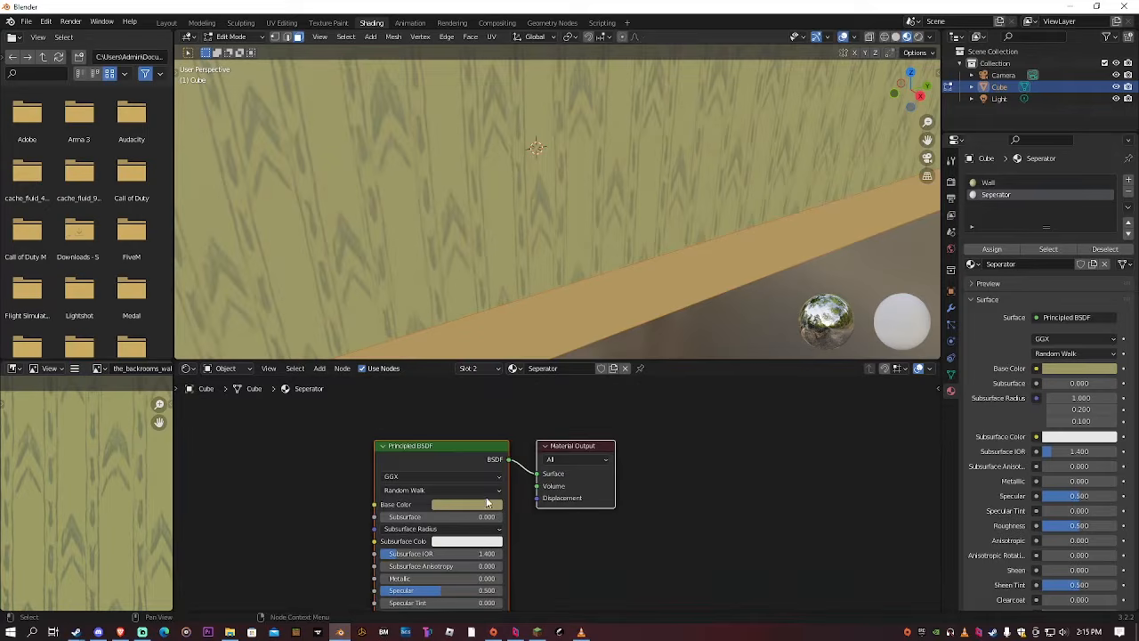
pyautogui.click(487, 505)
pyautogui.click(527, 454)
pyautogui.scroll(-3, 406, 185)
pyautogui.scroll(2, 437, 136)
pyautogui.press('Tab')
pyautogui.moveTo(496, 161); pyautogui.dragTo(555, 204, button='middle')
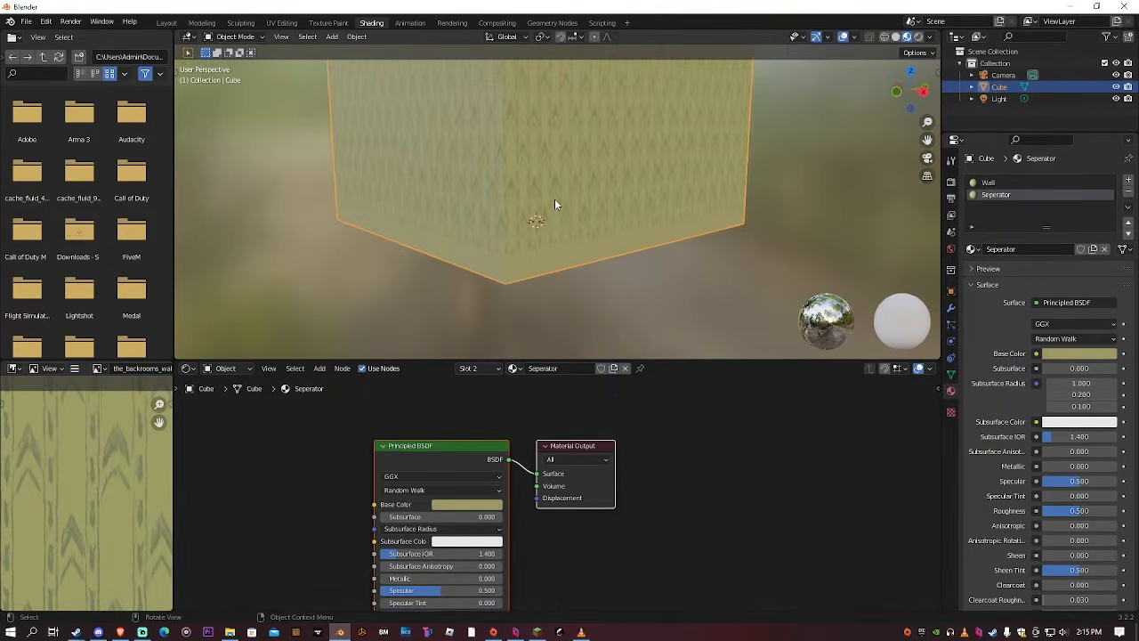
# Darken the Seperator material's Base Color to a value of about 0.23 and raise its Roughness to 1.000
pyautogui.click(483, 505)
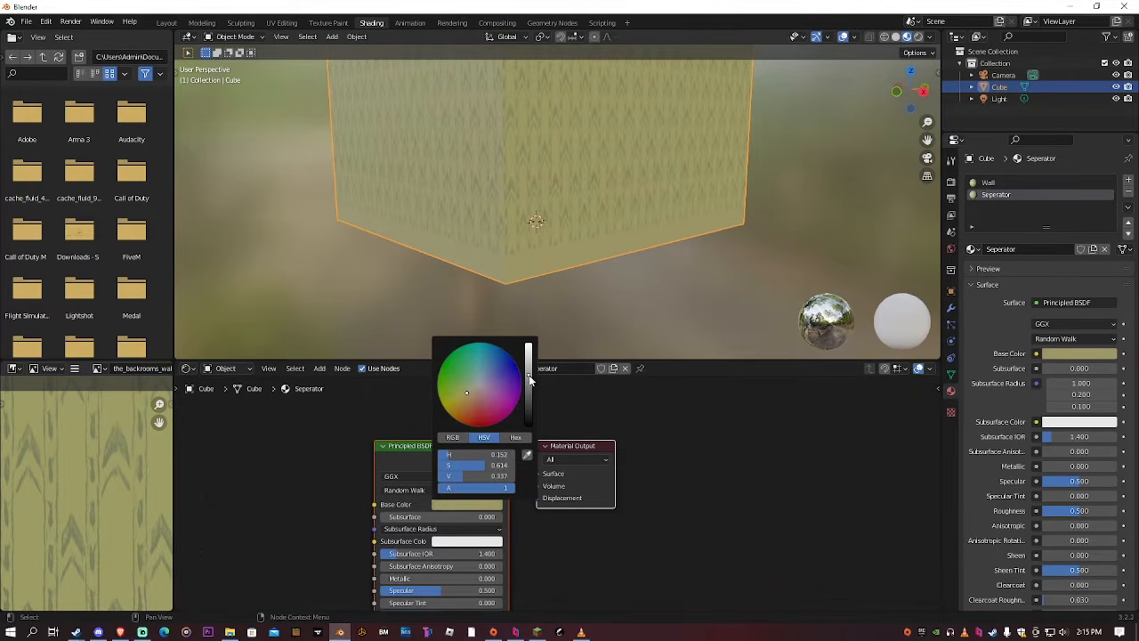
pyautogui.moveTo(531, 381); pyautogui.dragTo(529, 389)
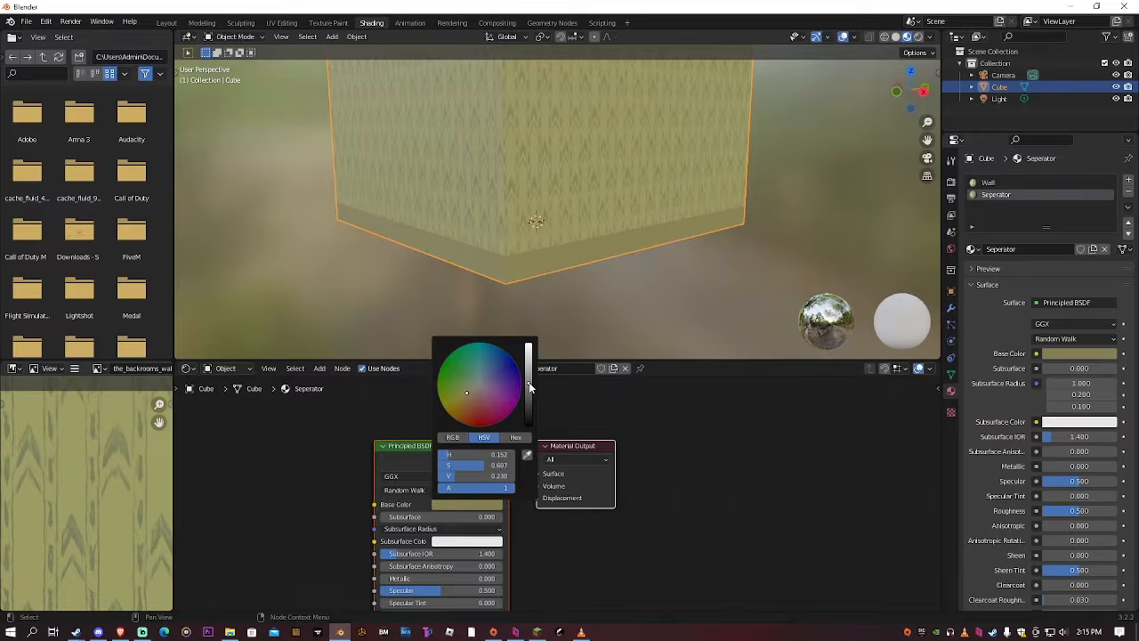
pyautogui.scroll(-3, 655, 500)
pyautogui.keyDown('shift'); pyautogui.moveTo(694, 501); pyautogui.dragTo(704, 374, button='middle'); pyautogui.keyUp('shift')
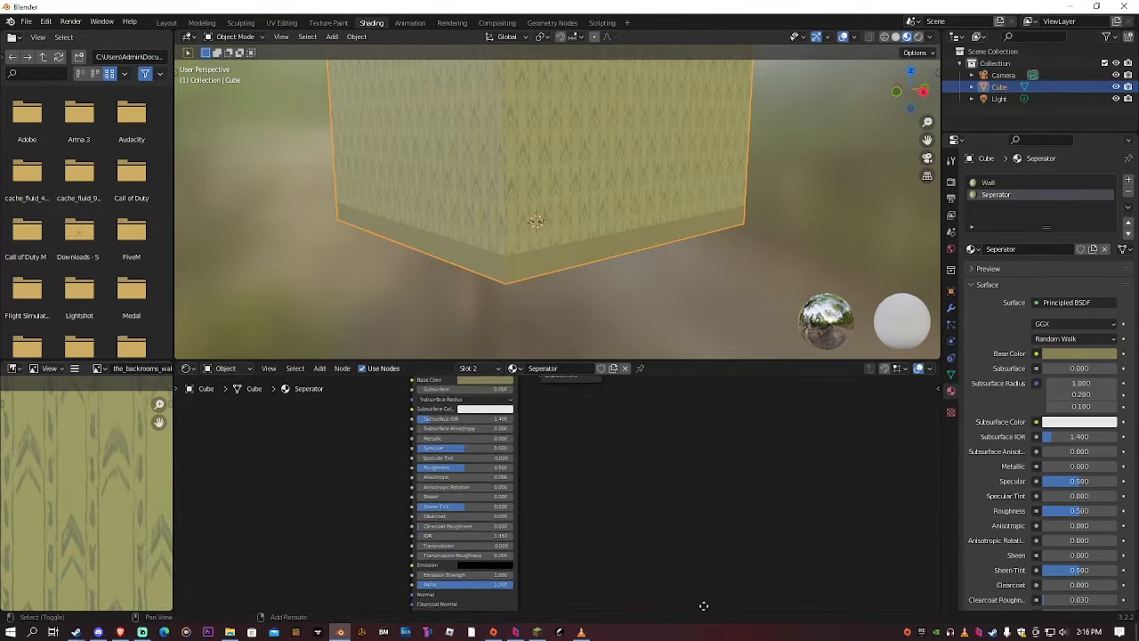
pyautogui.keyDown('shift'); pyautogui.moveTo(704, 605); pyautogui.dragTo(708, 579, button='middle'); pyautogui.keyUp('shift')
pyautogui.moveTo(453, 442); pyautogui.dragTo(518, 441)
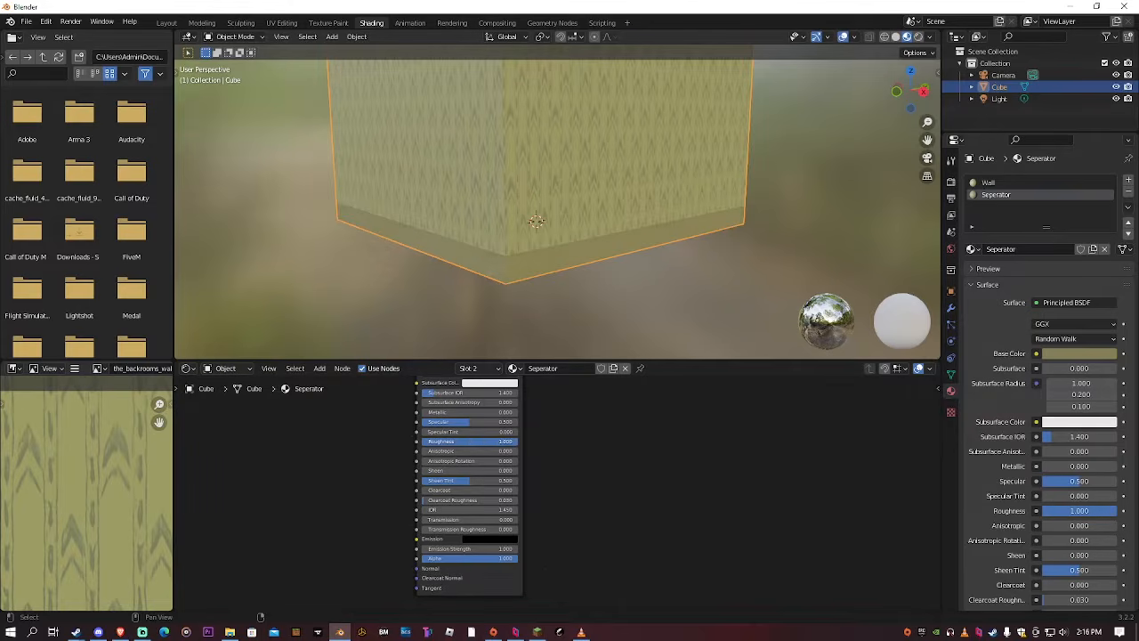
# Add a Bump node to the Seperator material and connect its Normal output to the Principled BSDF's Normal input
pyautogui.keyDown('shift'); pyautogui.moveTo(620, 454); pyautogui.dragTo(678, 470, button='middle'); pyautogui.keyUp('shift')
pyautogui.hotkey('shift', 'a')
pyautogui.click(346, 483)
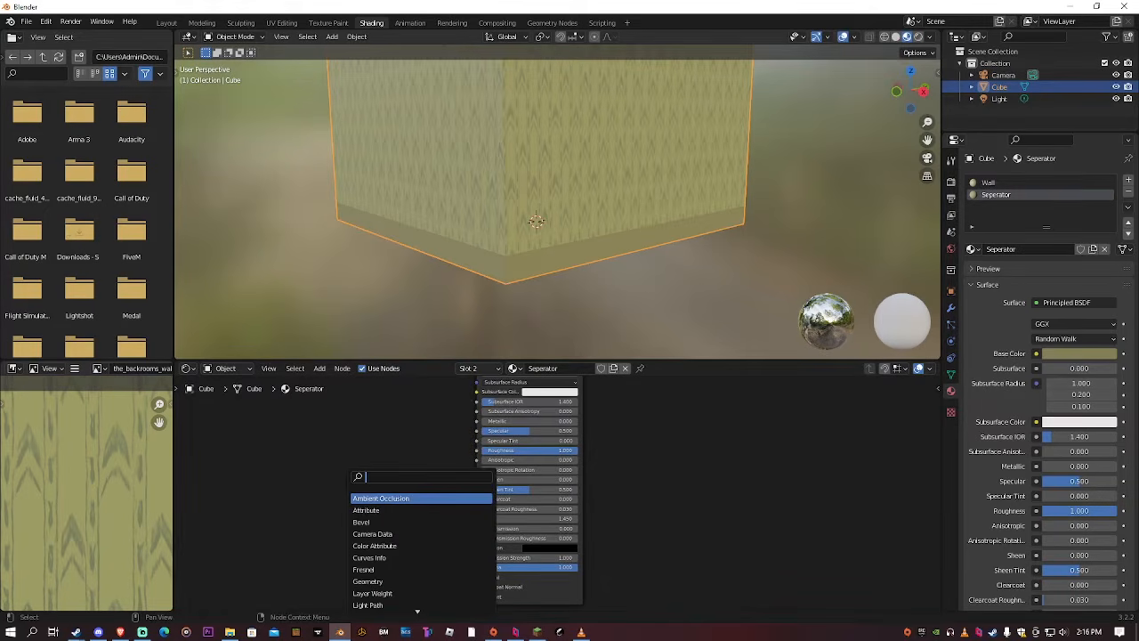
pyautogui.write('bum')
pyautogui.click(347, 498)
pyautogui.click(351, 550)
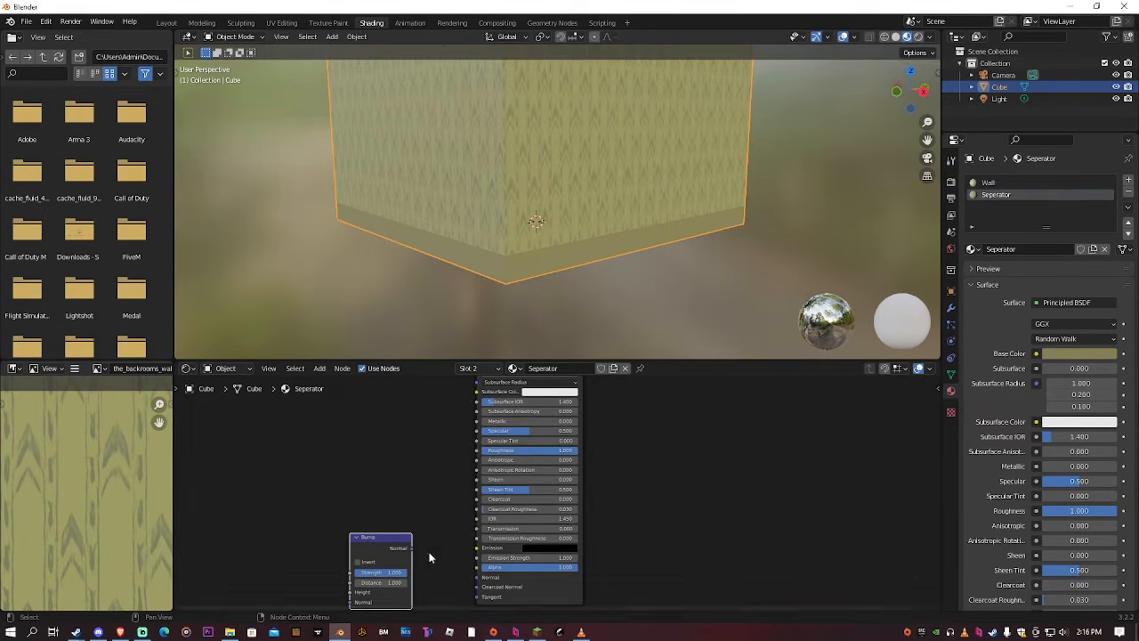
pyautogui.moveTo(413, 546); pyautogui.dragTo(478, 579)
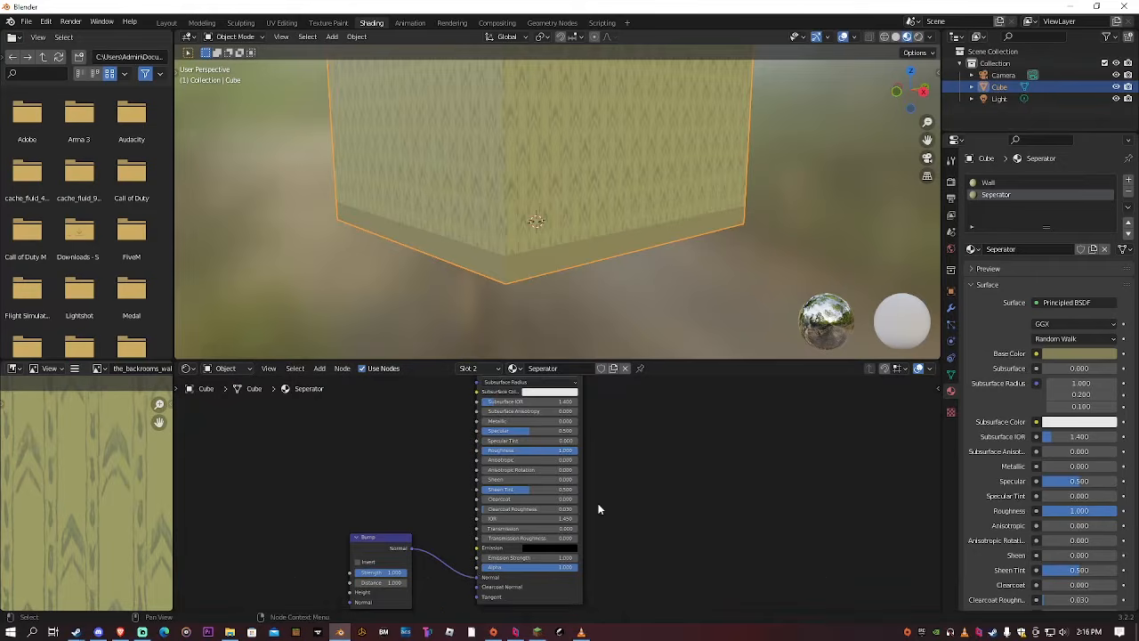
pyautogui.keyDown('shift'); pyautogui.moveTo(633, 476); pyautogui.dragTo(579, 602, button='middle'); pyautogui.keyUp('shift')
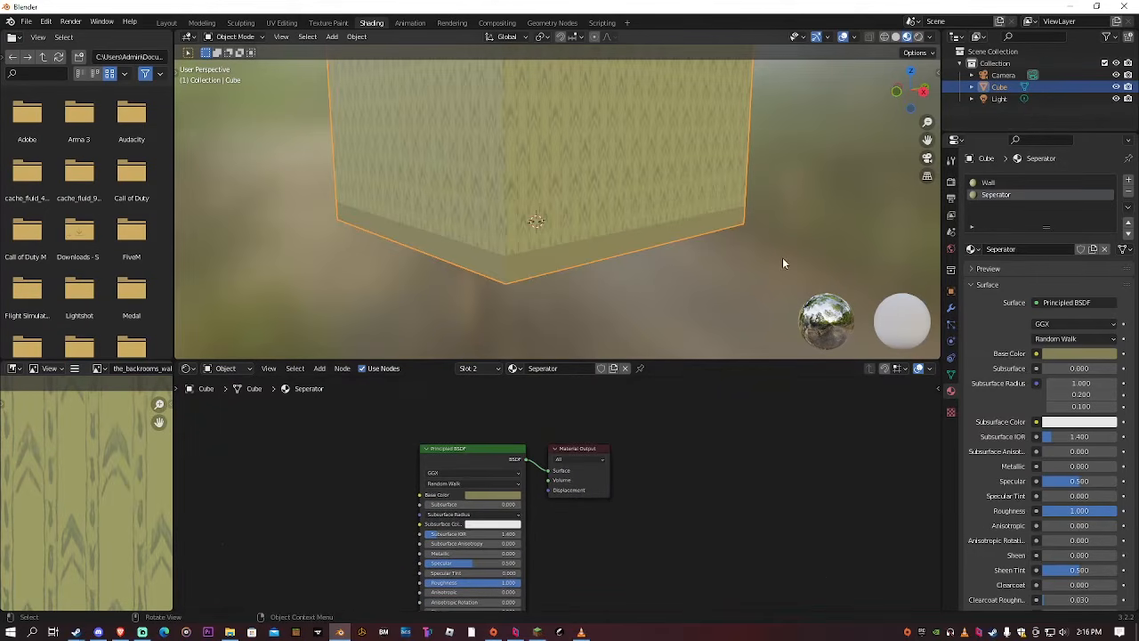
# In the Layout workspace, enter Edit Mode and extrude the base strip faces in place, starting to scale them
pyautogui.click(168, 24)
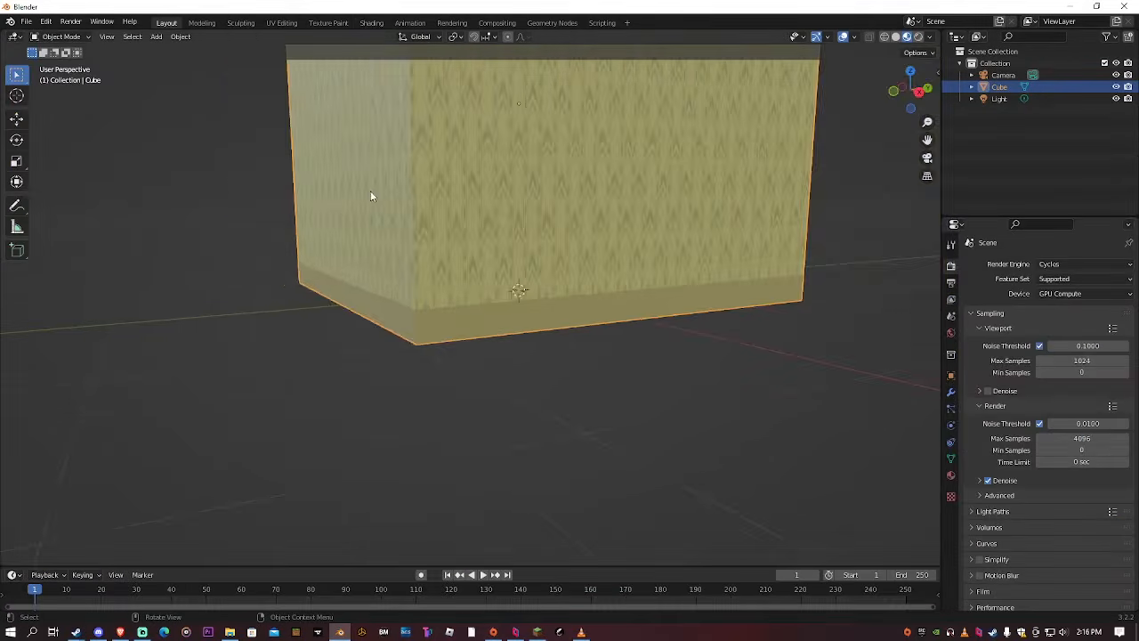
pyautogui.scroll(3, 454, 245)
pyautogui.press('Tab')
pyautogui.moveTo(495, 364); pyautogui.dragTo(608, 297, button='middle')
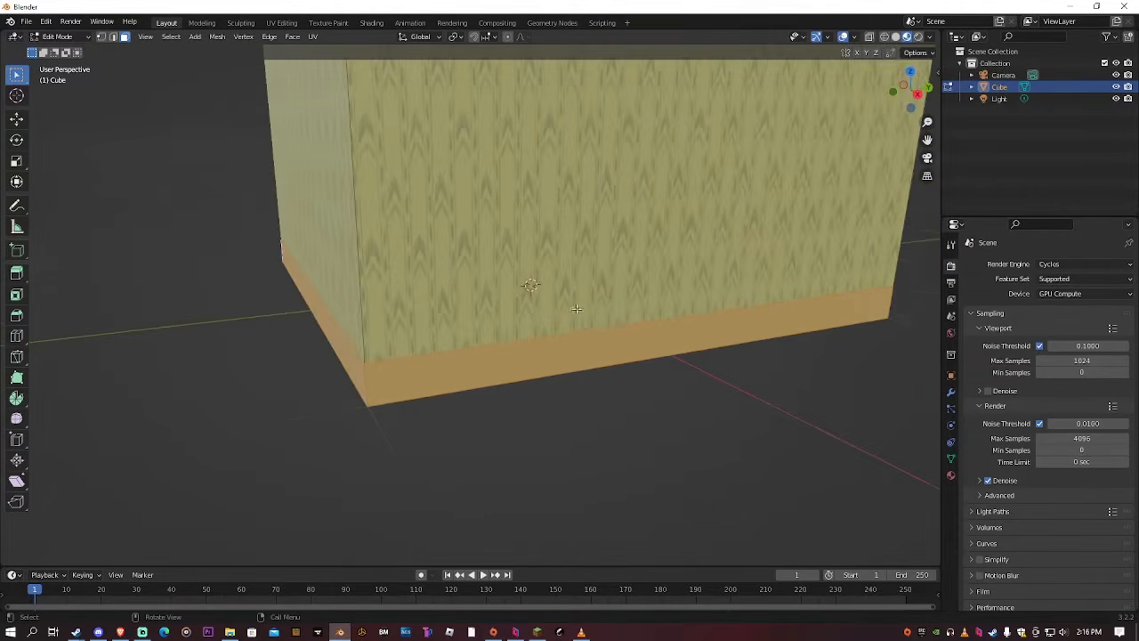
pyautogui.press('e')
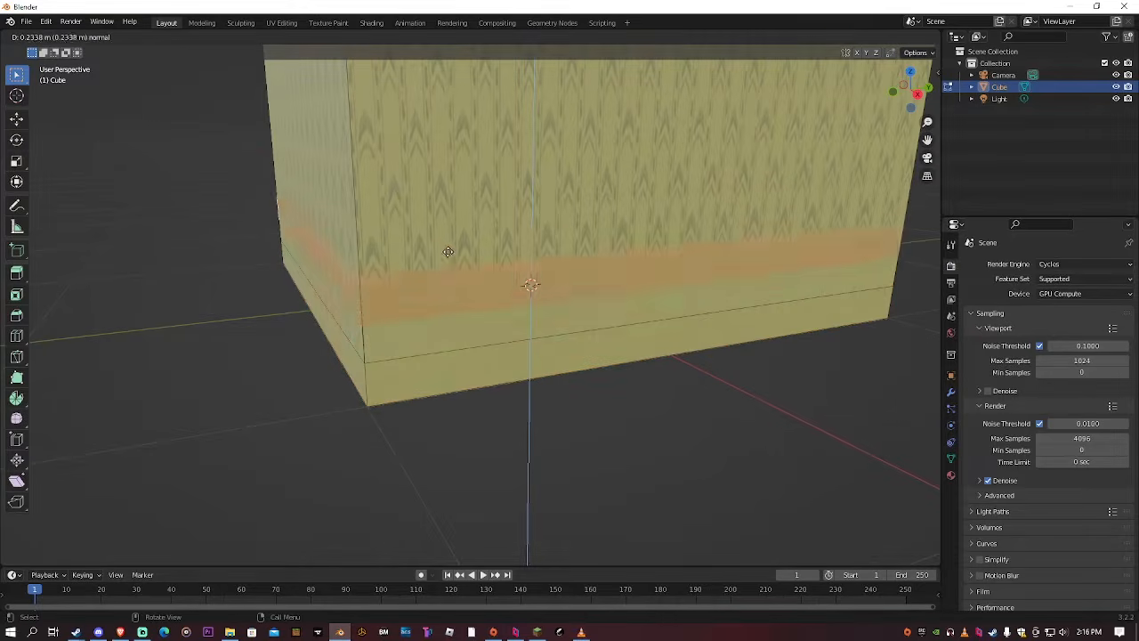
pyautogui.click(434, 322)
pyautogui.press('s')
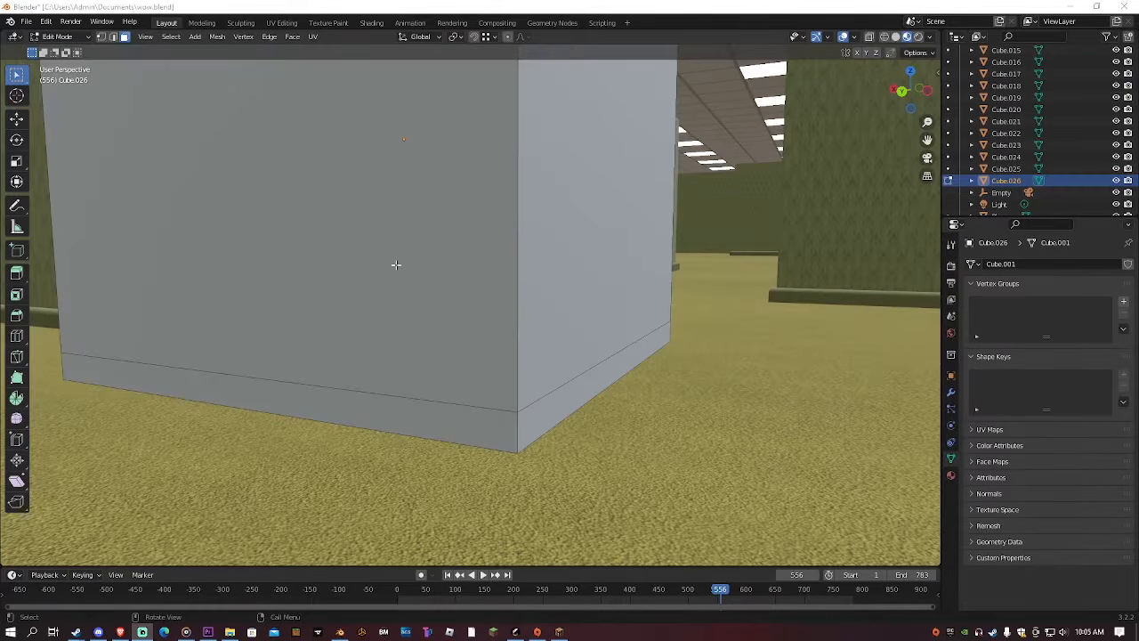
# In the wow.blend scene, select the strip faces all around the base of the untextured Cube.026
pyautogui.click(464, 296)
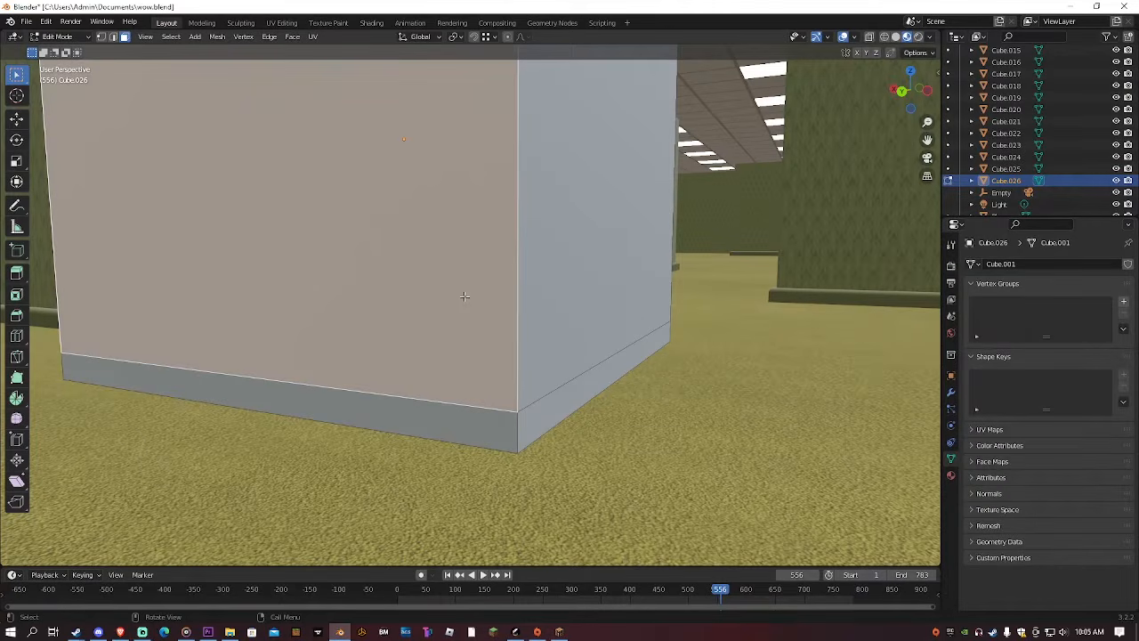
pyautogui.click(465, 436)
pyautogui.keyDown('shift'); pyautogui.click(537, 415); pyautogui.keyUp('shift')
pyautogui.moveTo(464, 404); pyautogui.dragTo(474, 379, button='middle')
pyautogui.press('e')
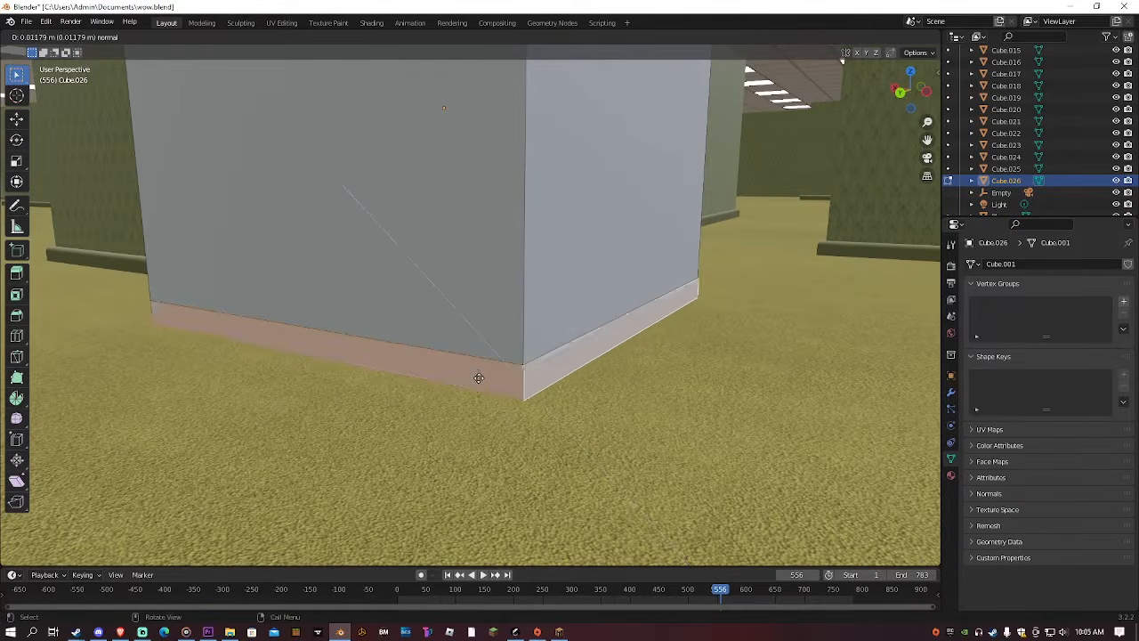
pyautogui.rightClick(487, 380)
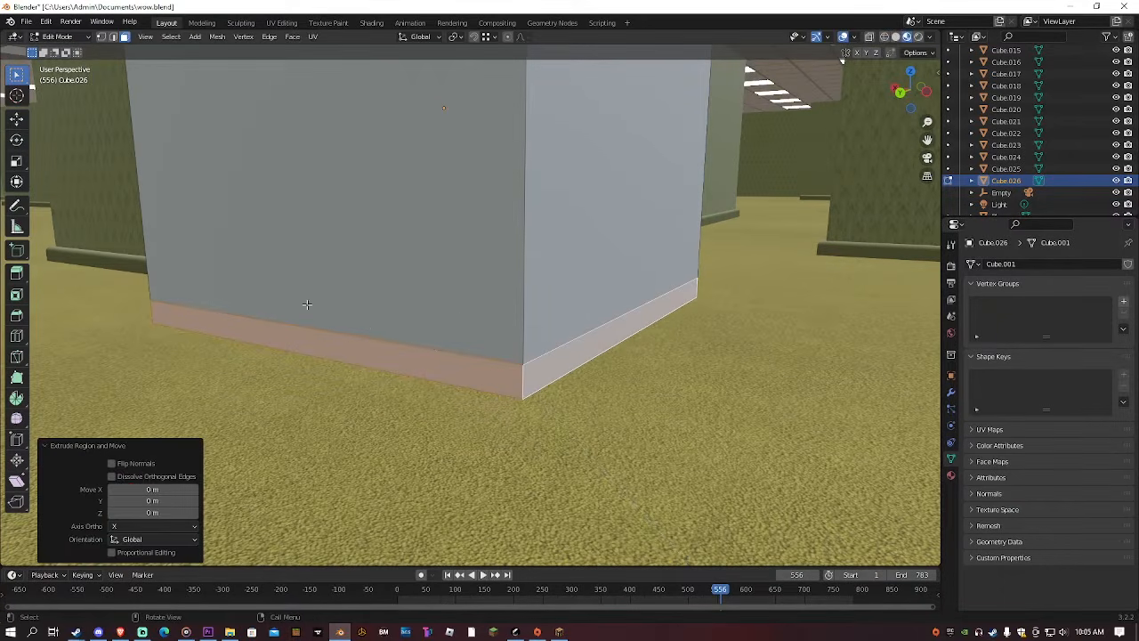
pyautogui.moveTo(306, 304); pyautogui.dragTo(455, 303, button='middle')
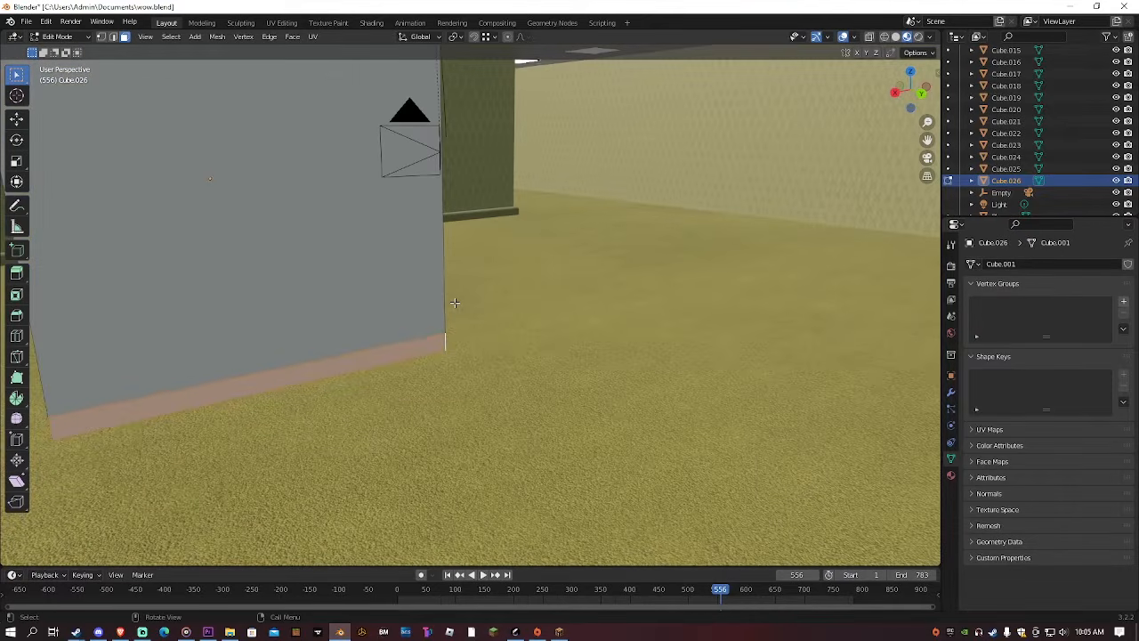
pyautogui.press('KP_Decimal')
pyautogui.moveTo(364, 312); pyautogui.dragTo(530, 301, button='middle')
pyautogui.keyDown('shift'); pyautogui.click(465, 366); pyautogui.keyUp('shift')
pyautogui.moveTo(465, 365); pyautogui.dragTo(585, 320, button='middle')
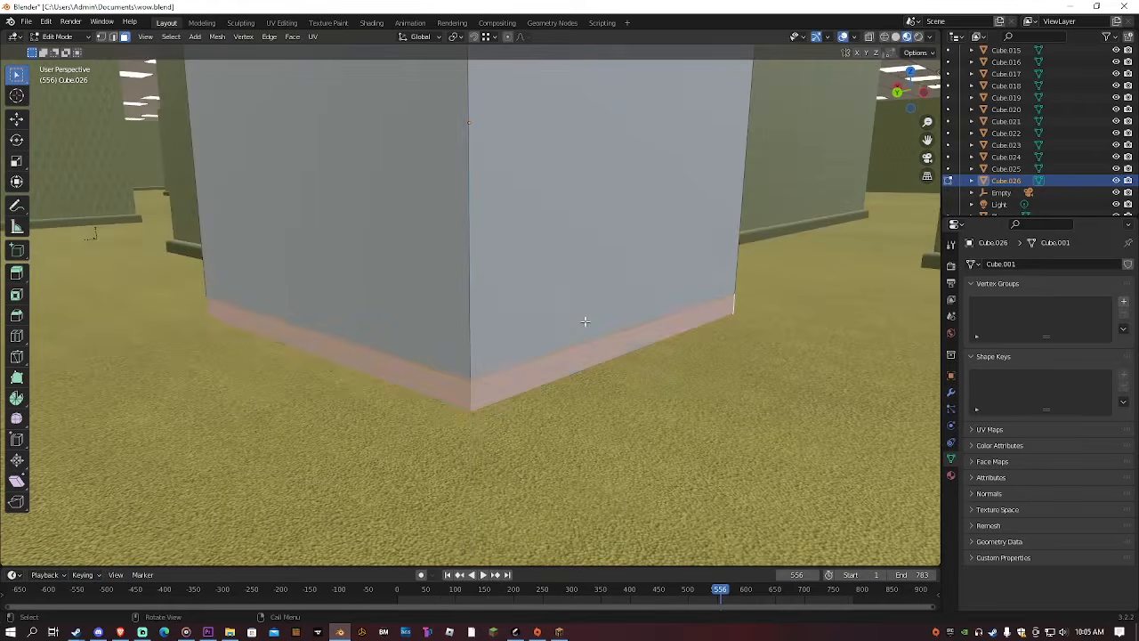
# Extrude the selected strip faces of Cube.026 in place and try scaling them outward by a factor of about 1.04
pyautogui.press('e')
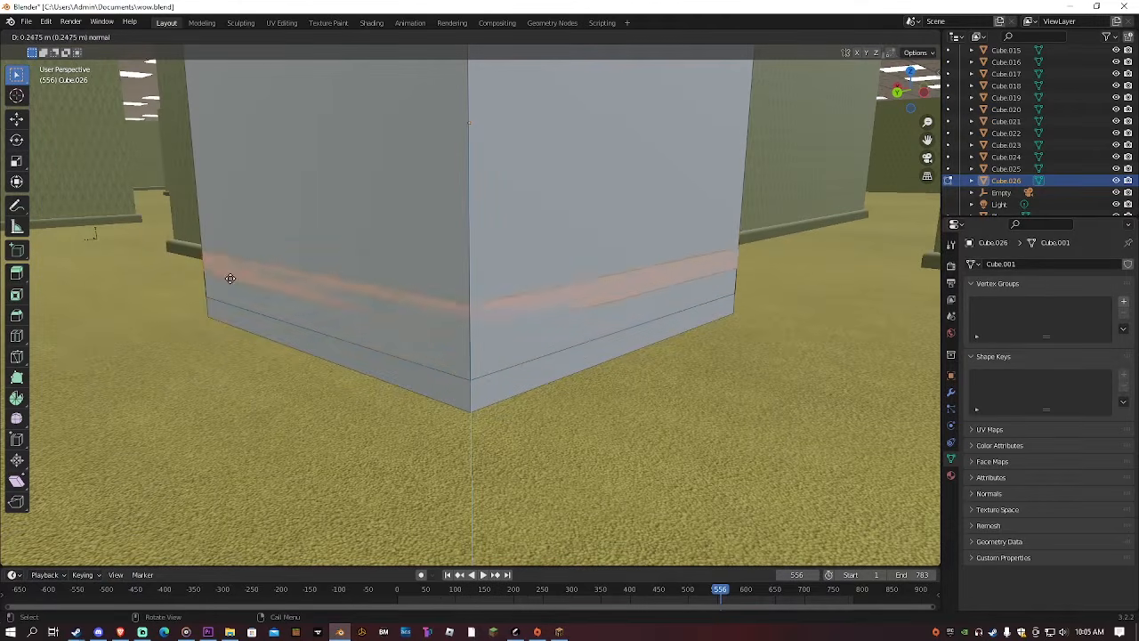
pyautogui.press('Escape')
pyautogui.press('s')
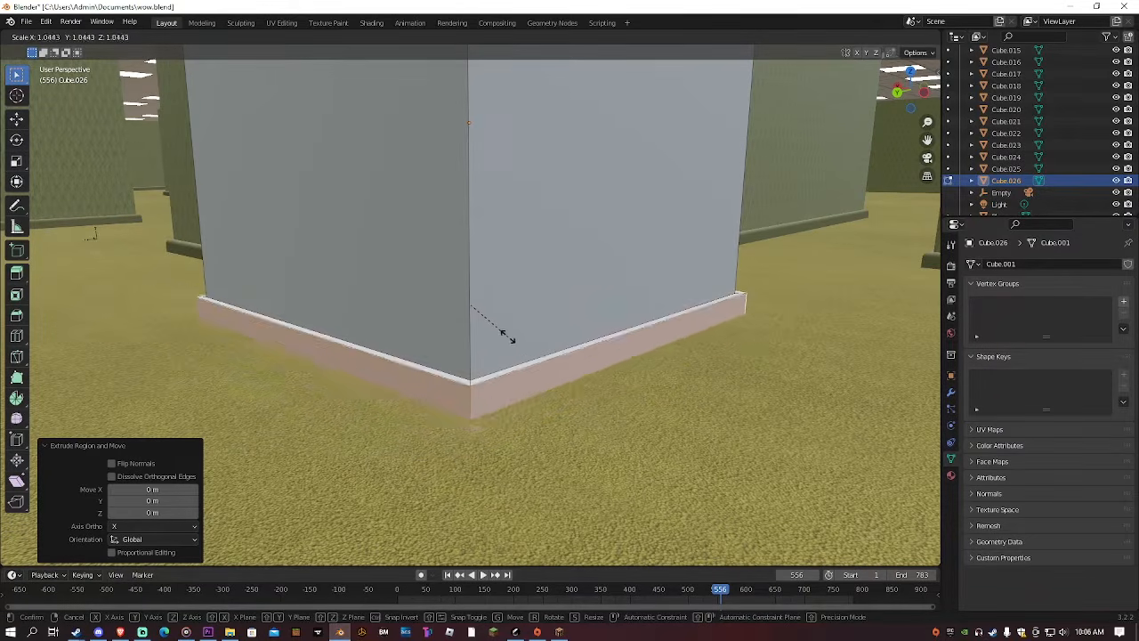
pyautogui.press('Escape')
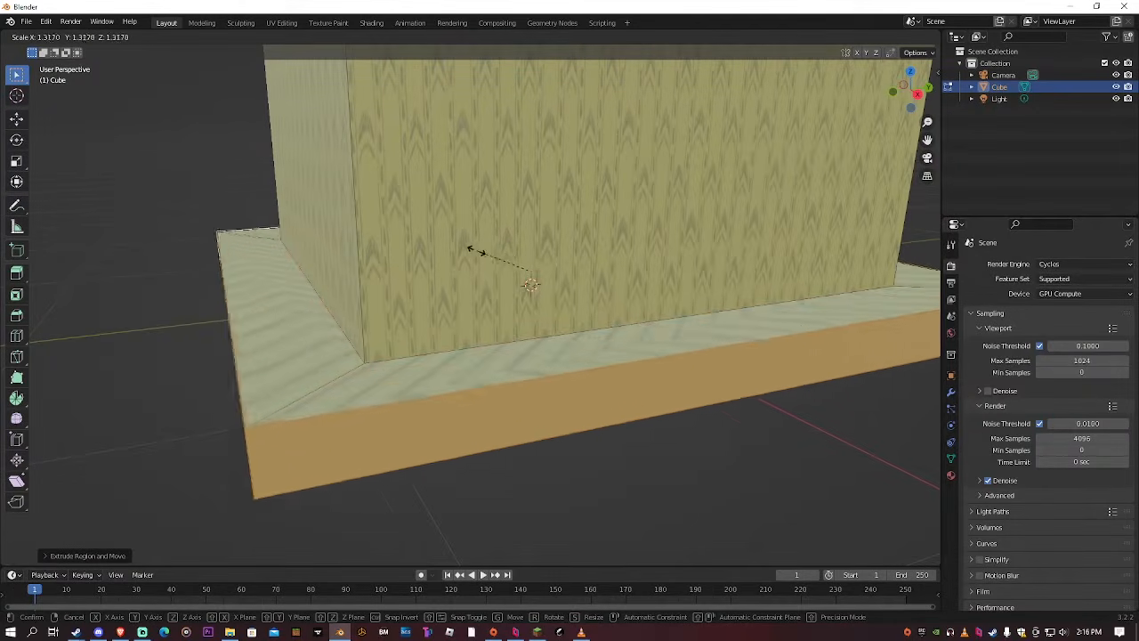
# Back on the wallpapered cube, cancel the scaling and assign the Seperator material to the extruded strip faces
pyautogui.press('Escape')
pyautogui.click(950, 475)
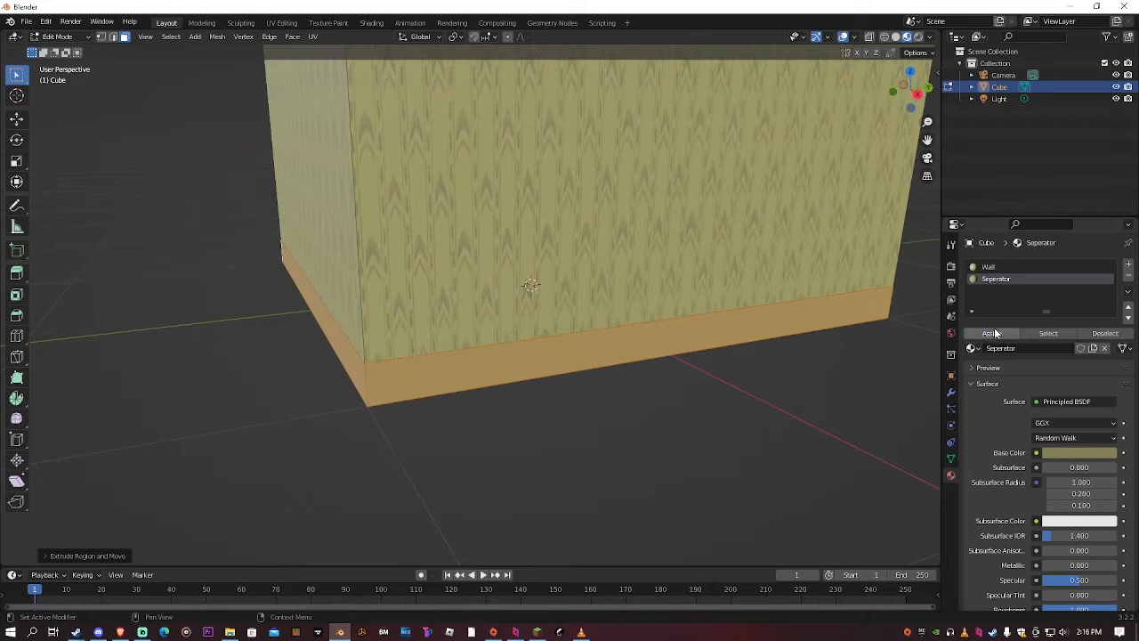
pyautogui.click(992, 332)
pyautogui.moveTo(605, 267); pyautogui.dragTo(621, 267, button='middle')
# Scale the extruded baseboard strip faces outward by a factor of 1.05 so they protrude from the walls
pyautogui.press('s')
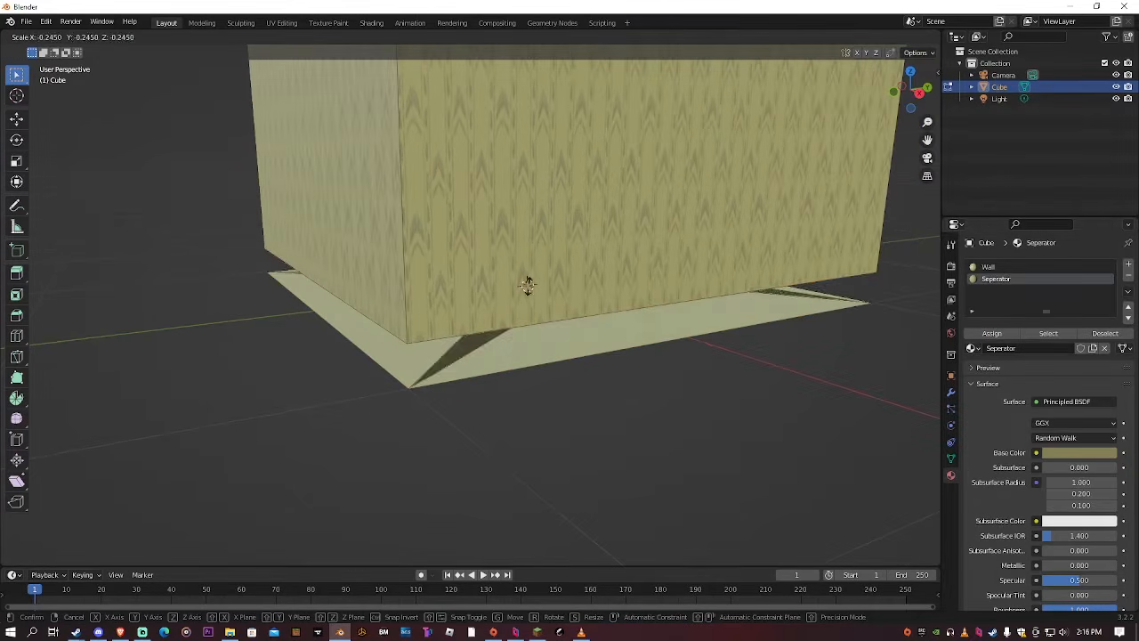
pyautogui.press('Escape')
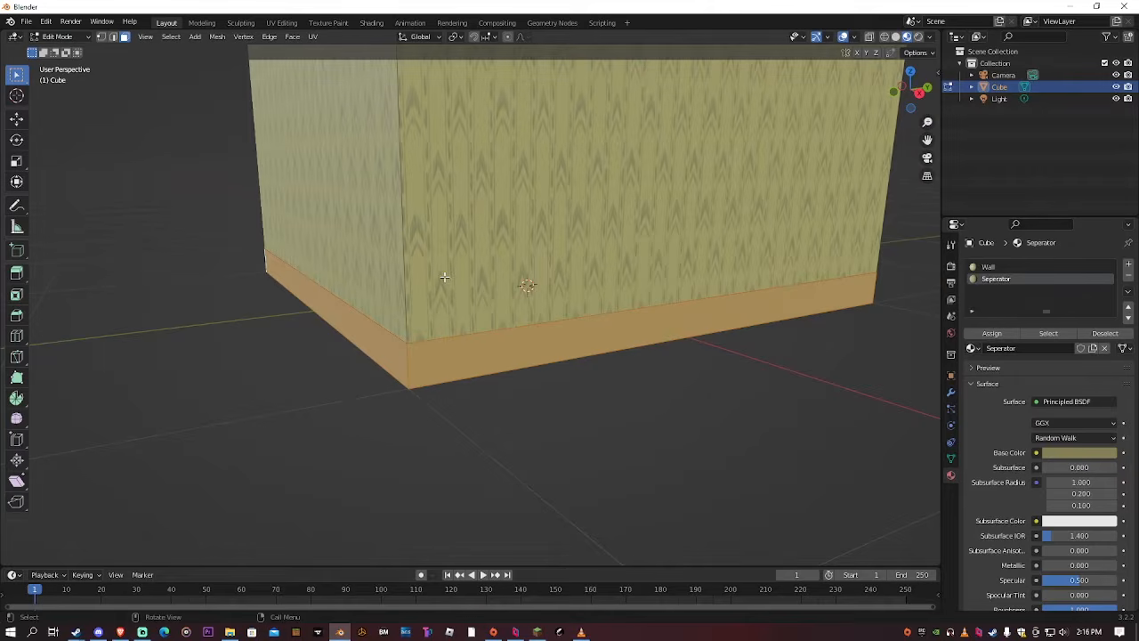
pyautogui.press('s')
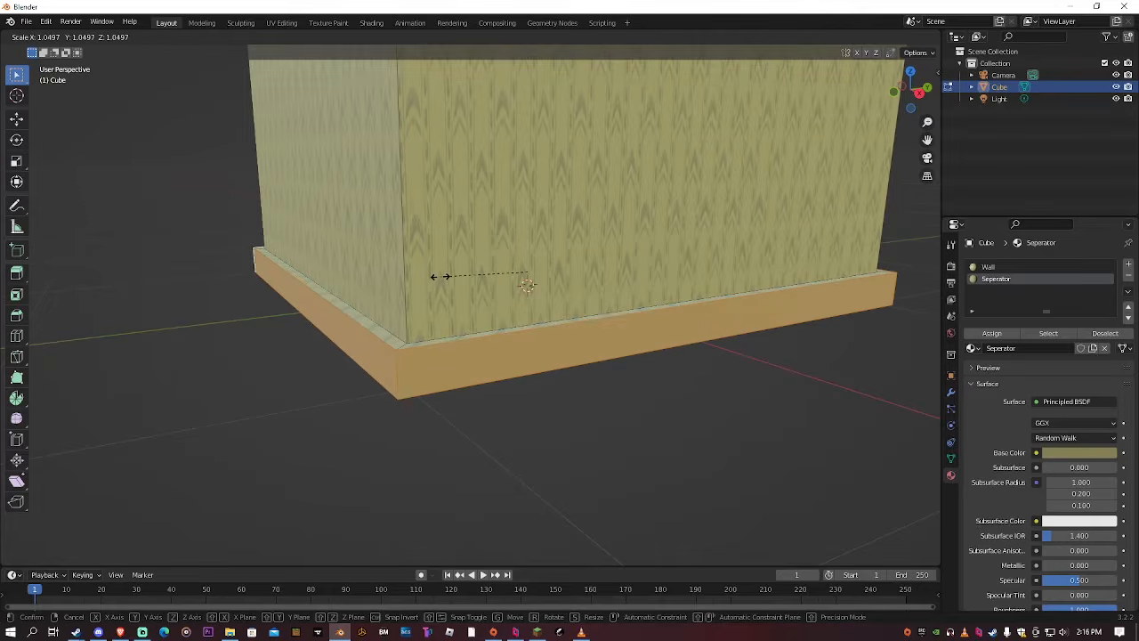
pyautogui.write('1.1')
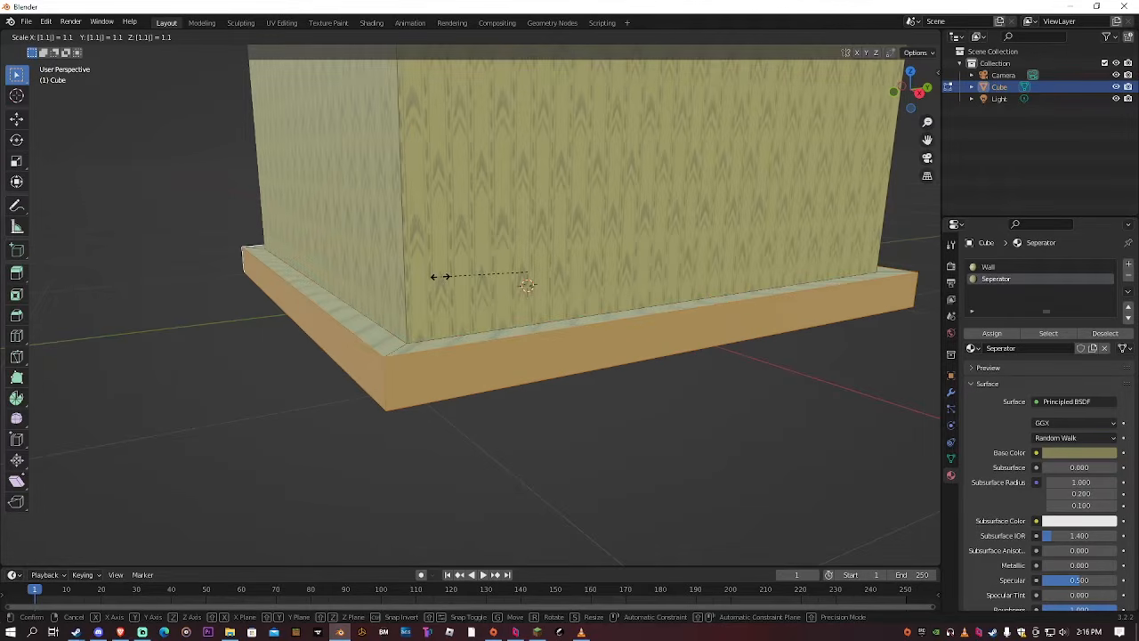
pyautogui.press('BackSpace')
pyautogui.write('05')
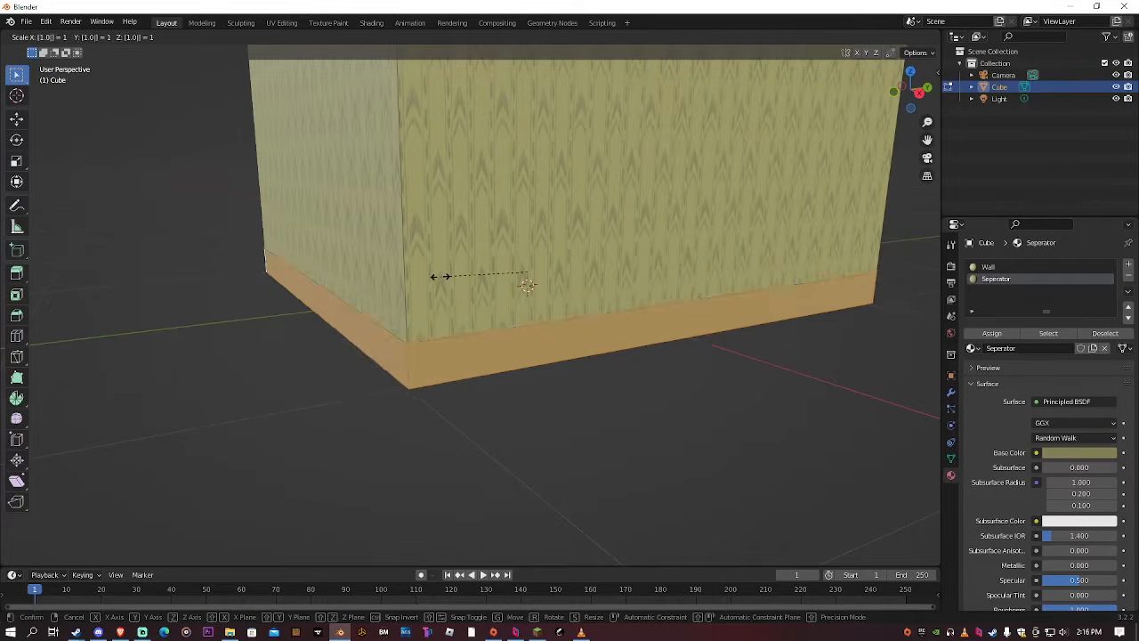
pyautogui.press('Return')
pyautogui.scroll(-5, 439, 276)
pyautogui.scroll(4, 453, 254)
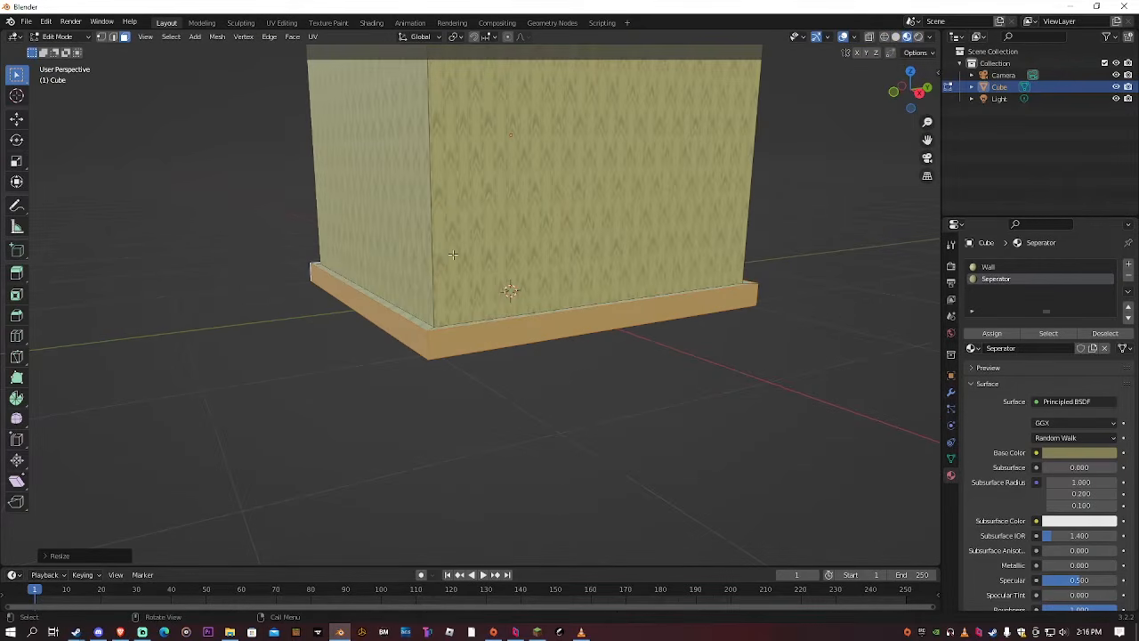
pyautogui.moveTo(431, 264)
pyautogui.mouseDown(button='middle')
pyautogui.moveTo(463, 267)
pyautogui.moveTo(418, 267)
pyautogui.moveTo(432, 270)
pyautogui.mouseUp(button='middle')
pyautogui.scroll(-3, 418, 267)
pyautogui.scroll(8, 432, 269)
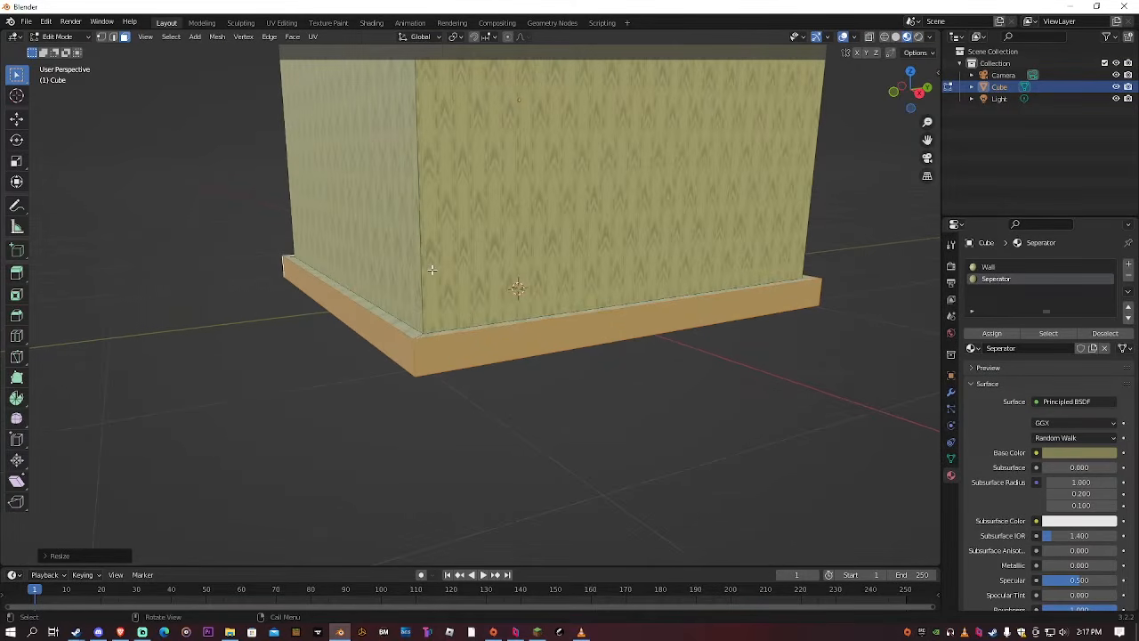
pyautogui.scroll(-2, 393, 327)
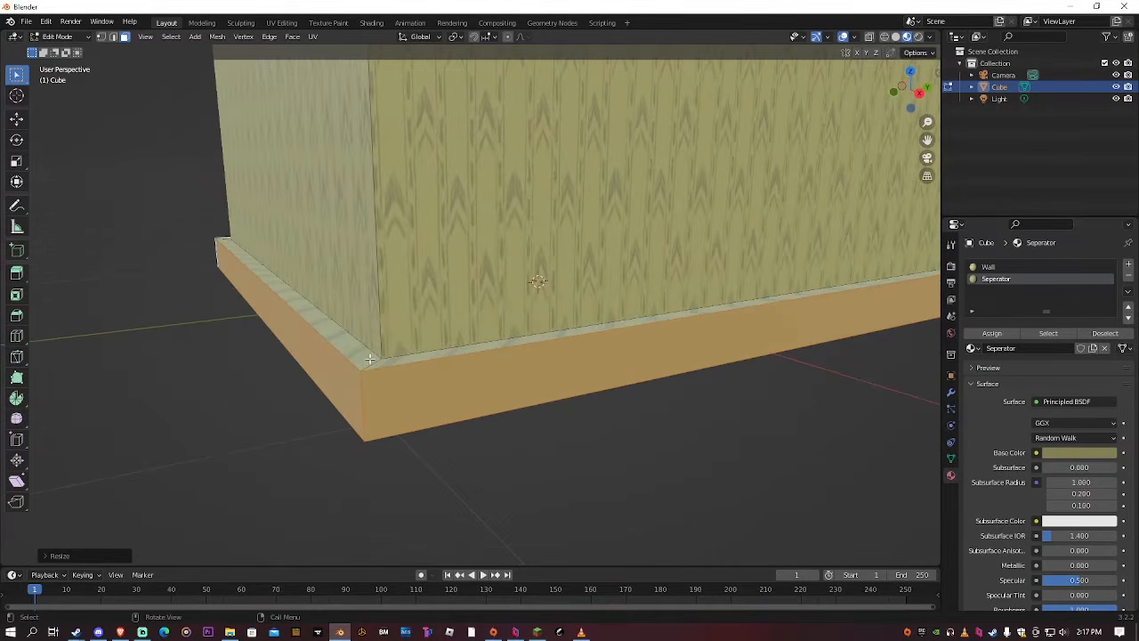
# Assign the Seperator material to the thin top ledge faces of the protruding baseboard
pyautogui.hotkey('ctrl', 'z')
pyautogui.hotkey('ctrl', 'z')
pyautogui.hotkey('ctrl', 'shift', 'z')
pyautogui.hotkey('ctrl', 'shift', 'z')
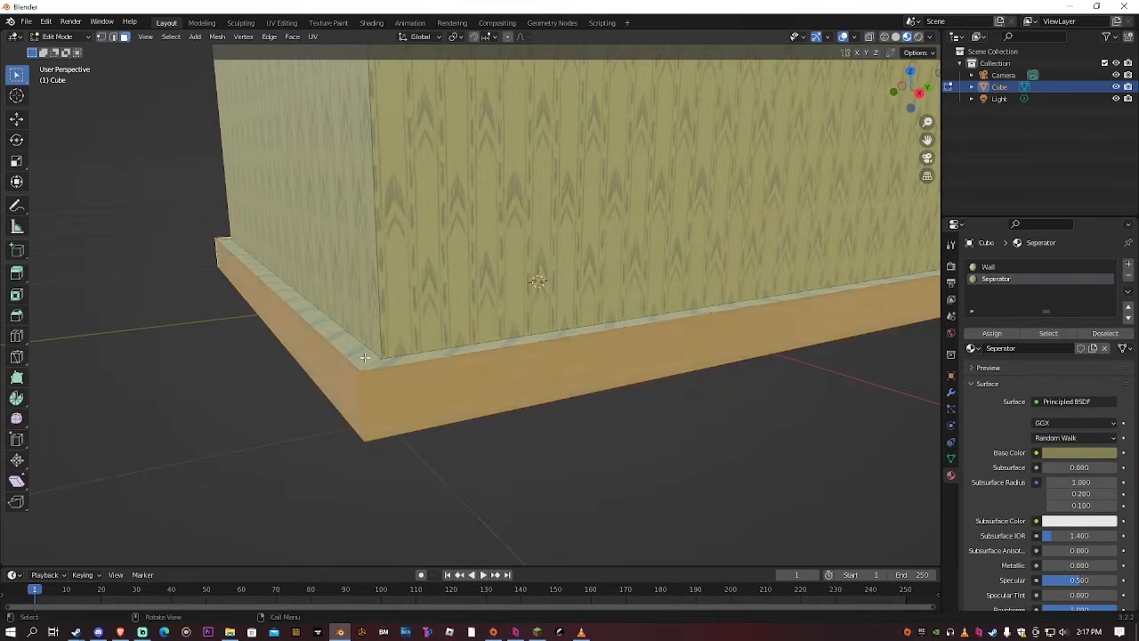
pyautogui.hotkey('ctrl', 'z')
pyautogui.moveTo(380, 364); pyautogui.dragTo(204, 341, button='middle')
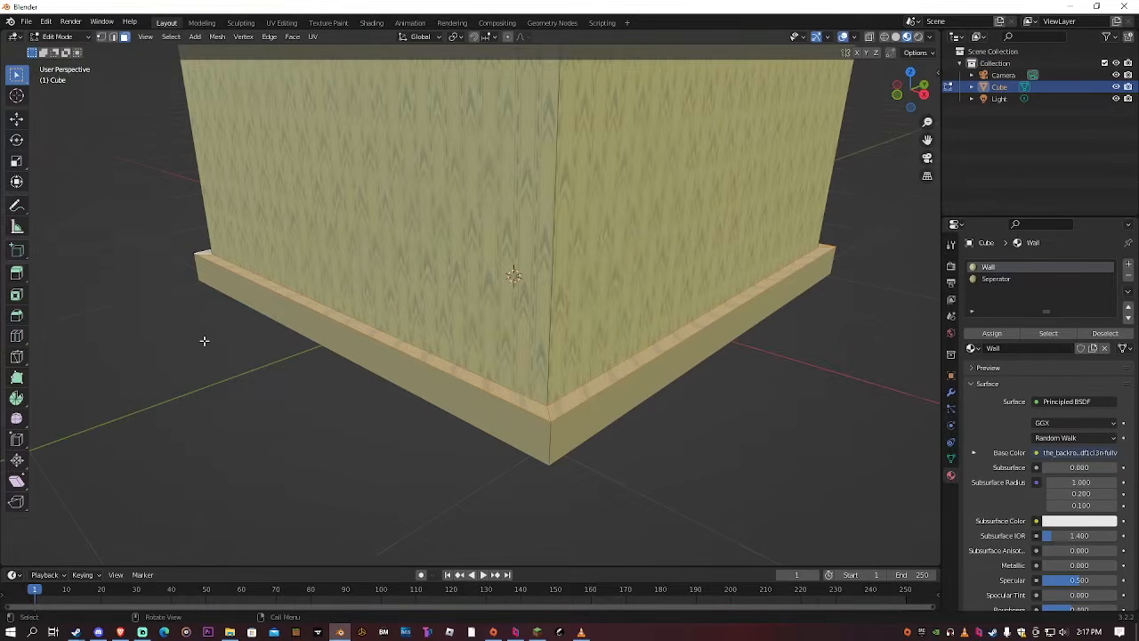
pyautogui.click(992, 279)
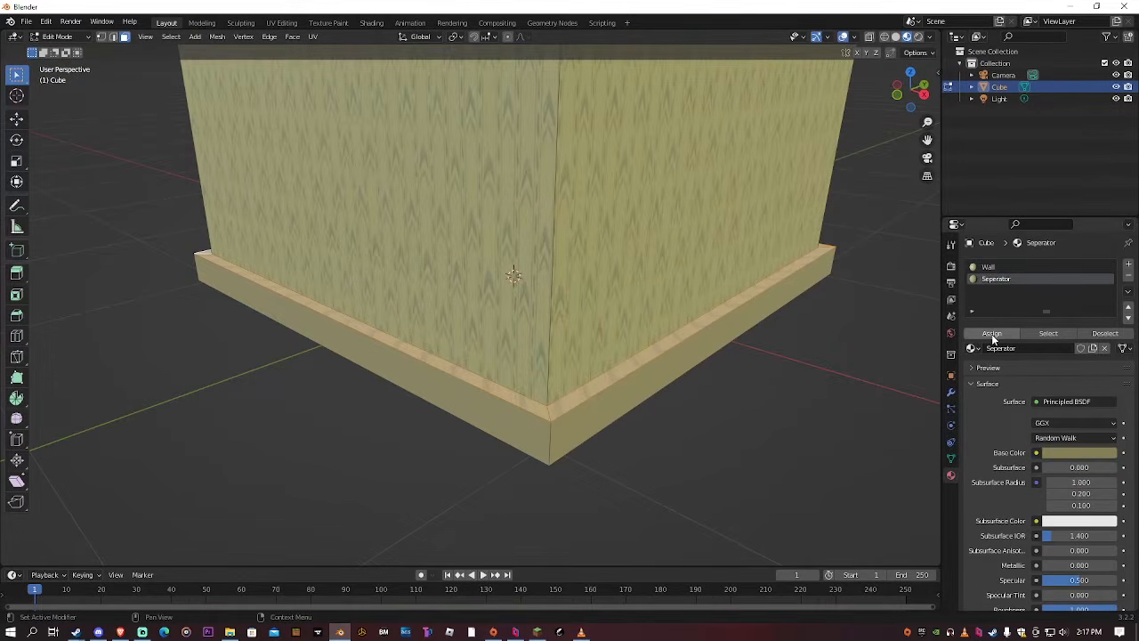
pyautogui.click(991, 335)
pyautogui.moveTo(694, 356); pyautogui.dragTo(534, 284, button='middle')
pyautogui.scroll(-2, 514, 313)
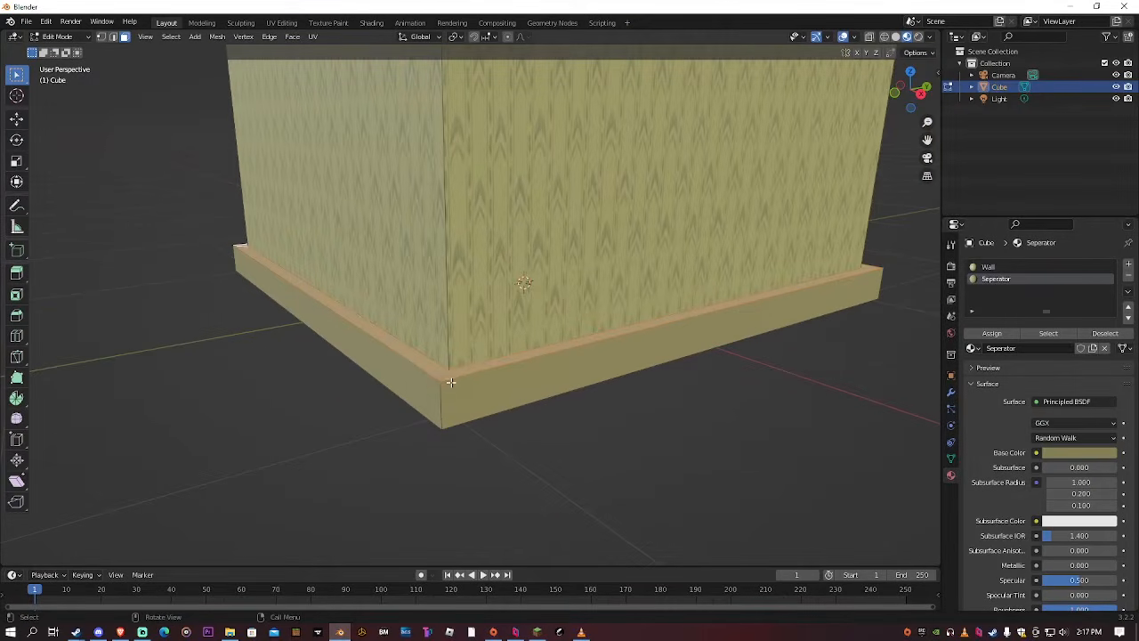
# Switch to edge selection and select the outer top edge loop running around the baseboard
pyautogui.press('2')
pyautogui.hotkey('alt', 'a')
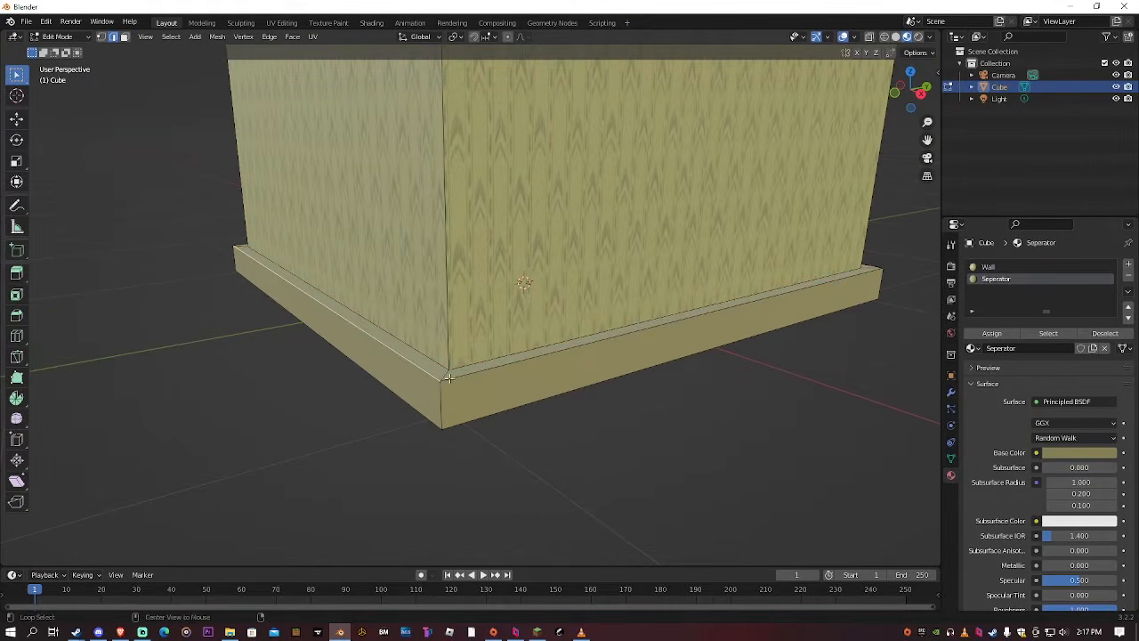
pyautogui.keyDown('alt'); pyautogui.click(450, 378); pyautogui.keyUp('alt')
pyautogui.keyDown('alt'); pyautogui.moveTo(231, 272); pyautogui.dragTo(178, 268, button='middle'); pyautogui.keyUp('alt')
pyautogui.press('KP_Decimal')
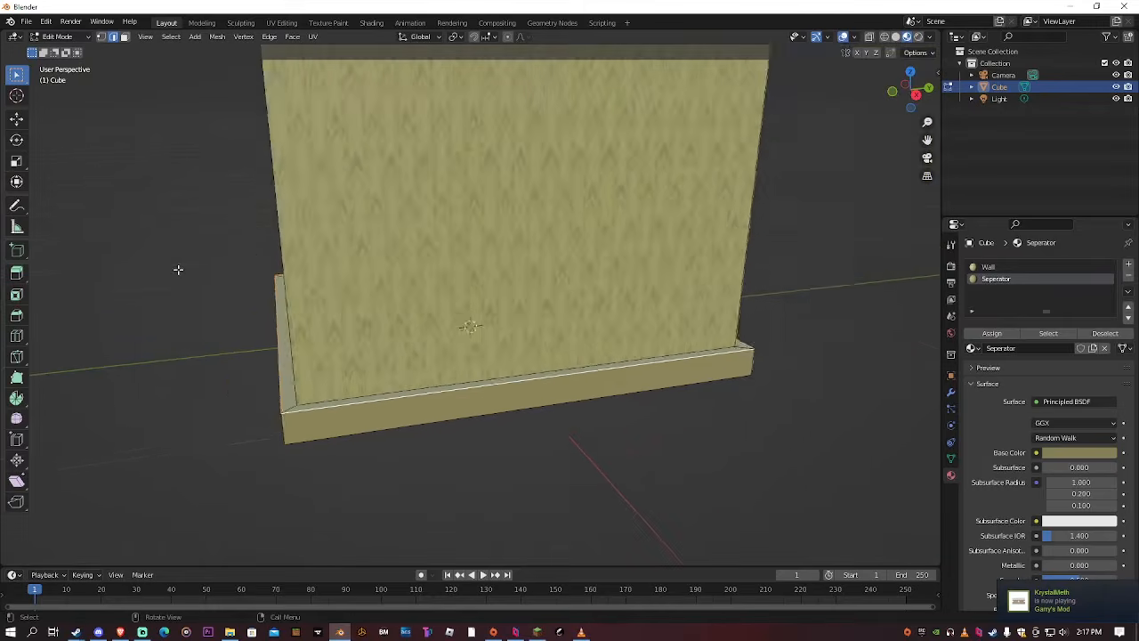
pyautogui.scroll(2, 295, 277)
pyautogui.moveTo(400, 317); pyautogui.dragTo(463, 317, button='middle')
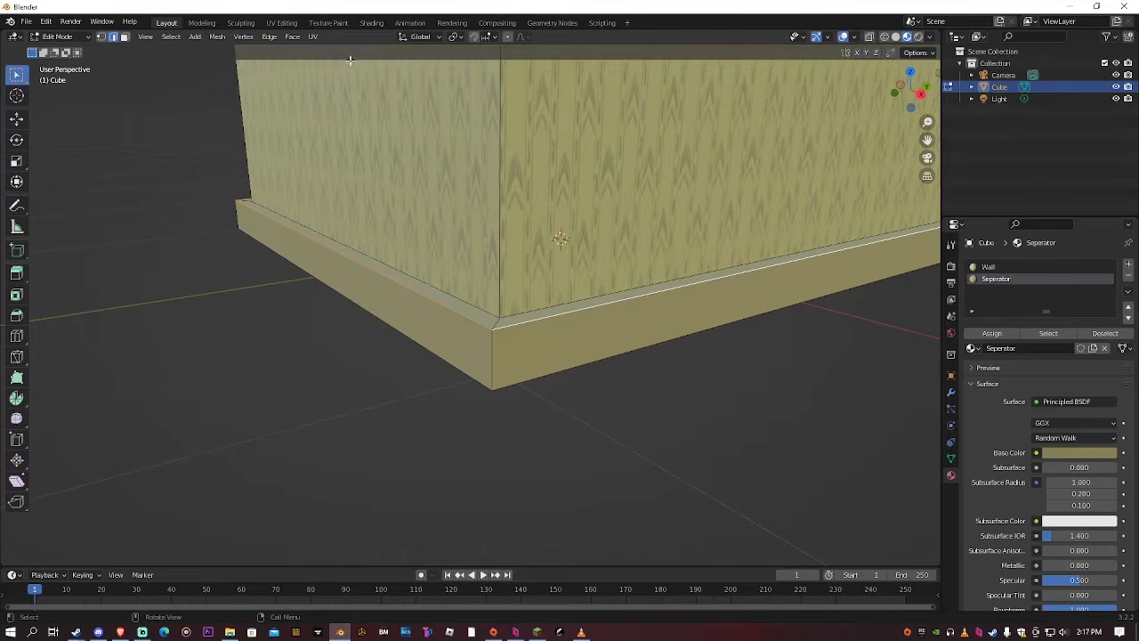
# Try beveling the baseboard's outer top edge loop about 0.08 m wide with 33 segments, and undo it
pyautogui.hotkey('ctrl', 'b')
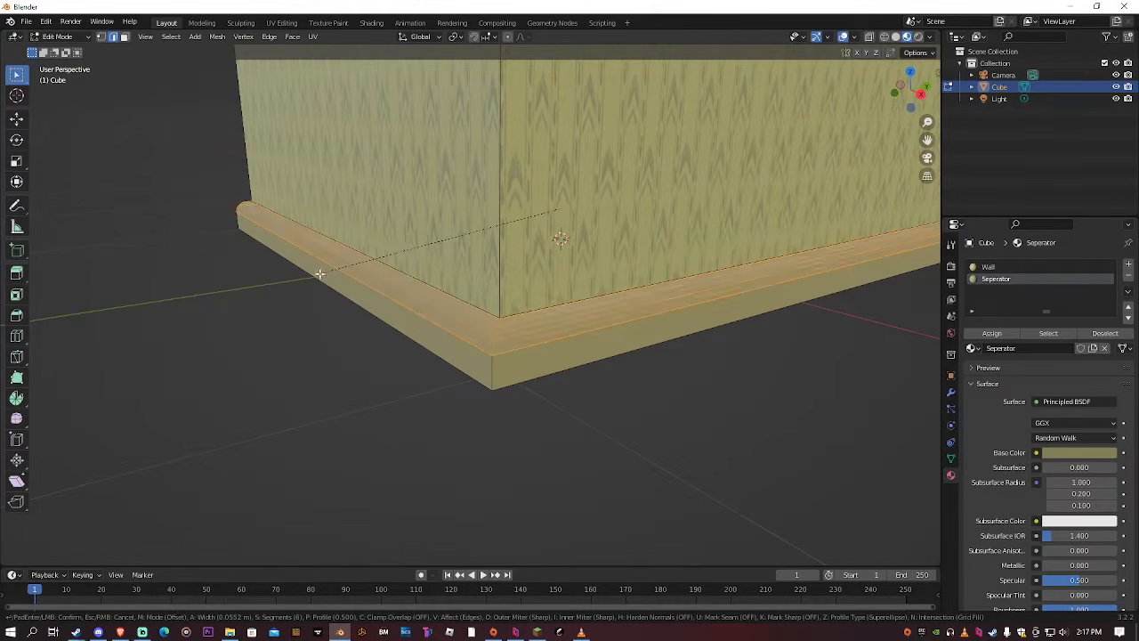
pyautogui.scroll(7, 317, 276)
pyautogui.scroll(7, 312, 278)
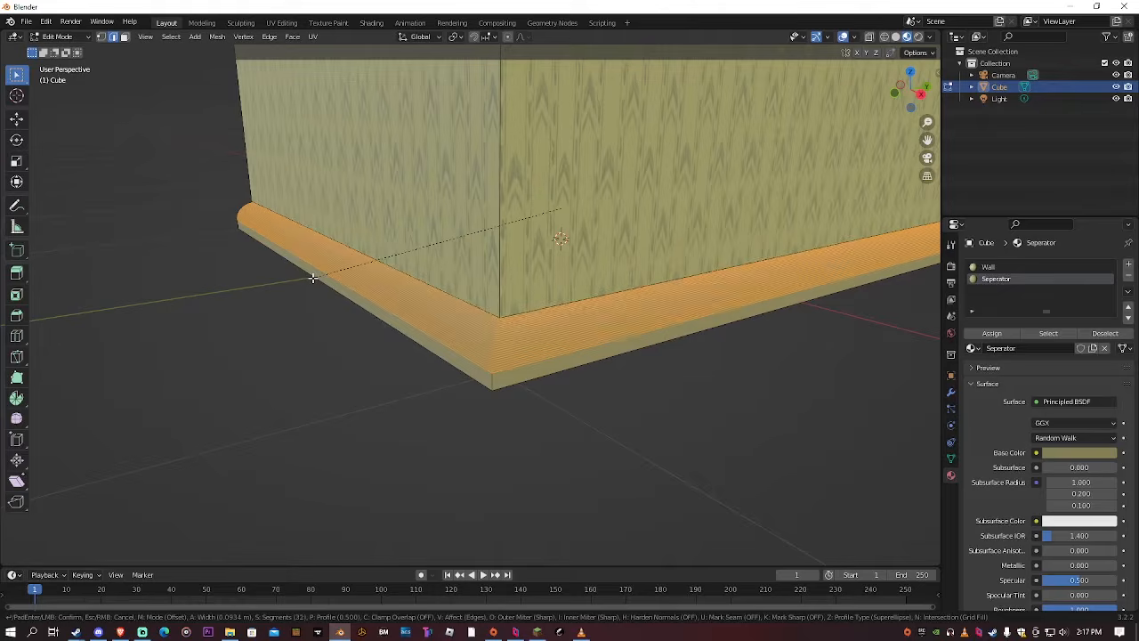
pyautogui.scroll(5, 313, 272)
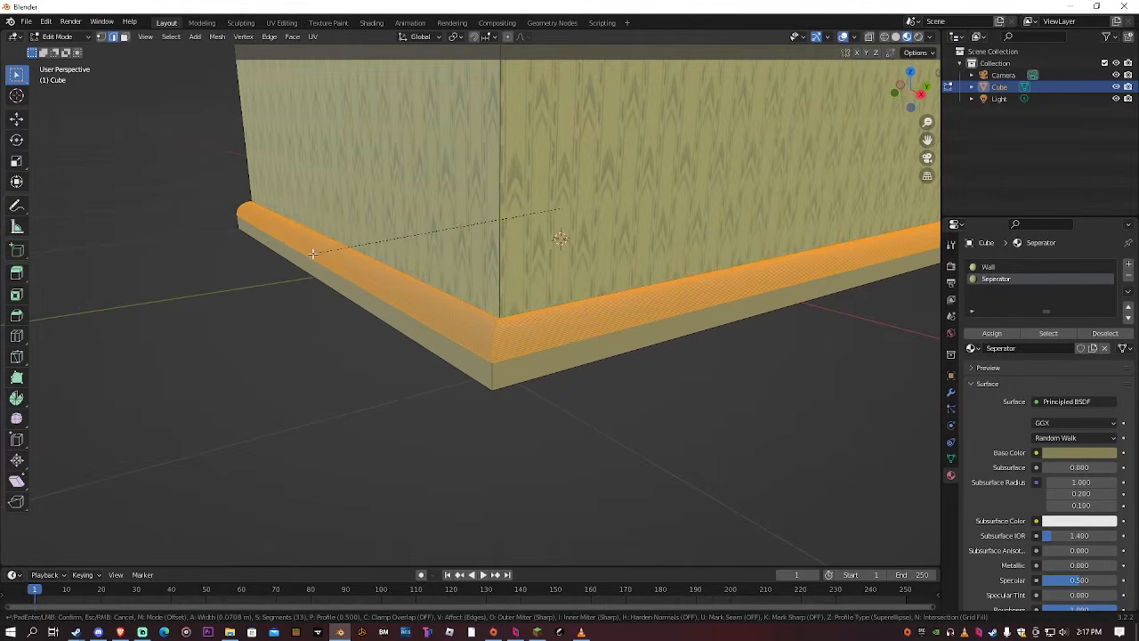
pyautogui.click(308, 255)
pyautogui.press('Tab')
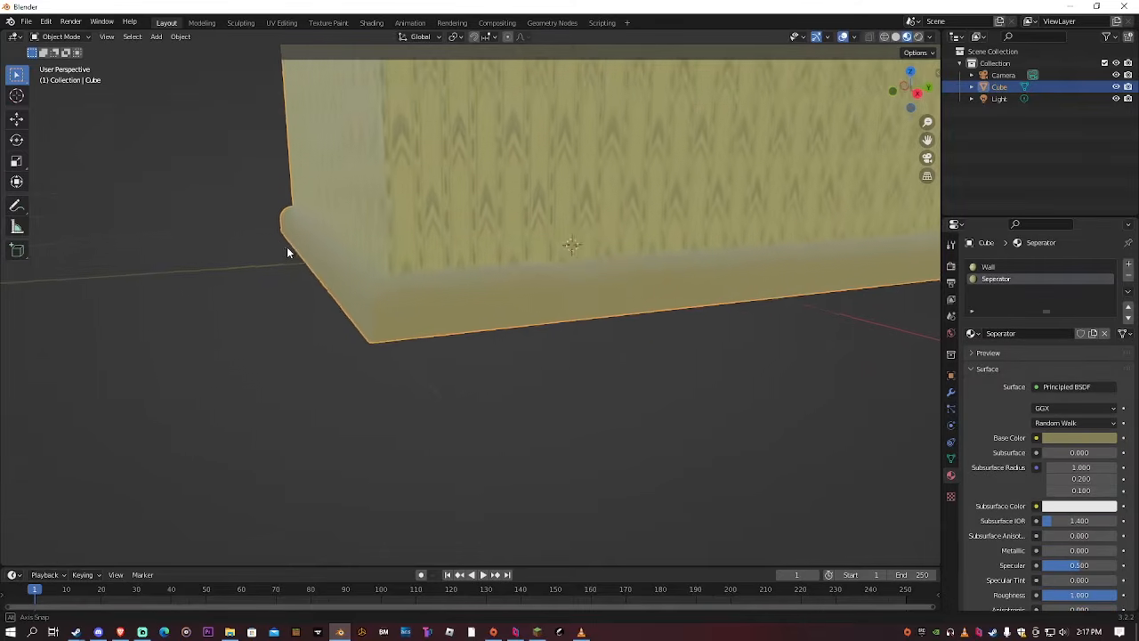
pyautogui.scroll(3, 306, 253)
pyautogui.scroll(-2, 307, 254)
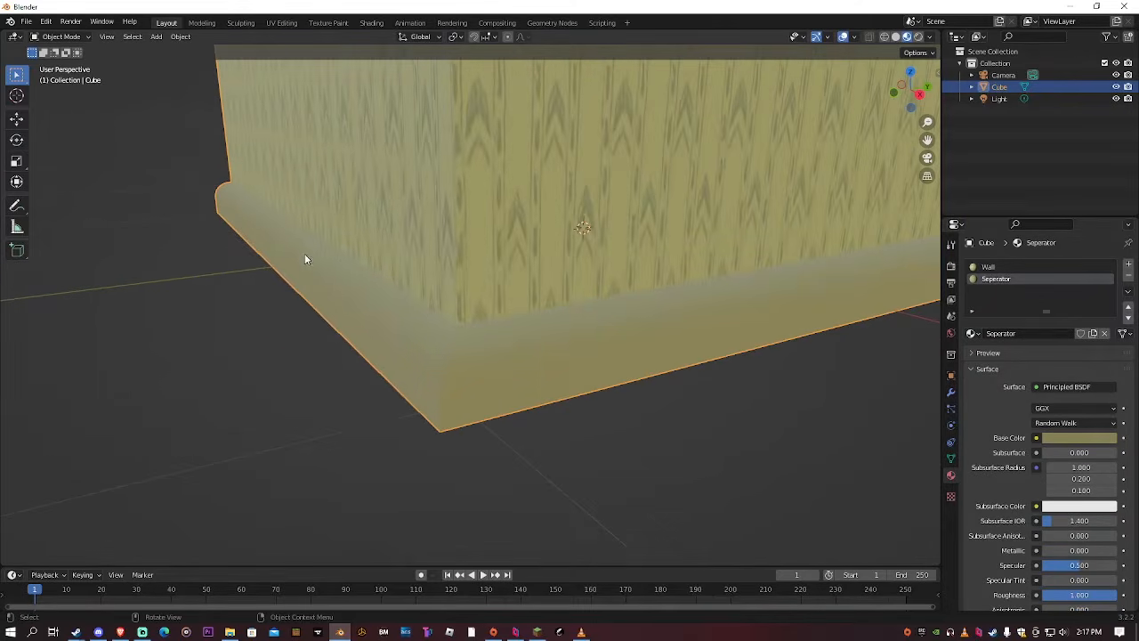
pyautogui.moveTo(306, 253); pyautogui.dragTo(302, 248, button='middle')
pyautogui.press('Tab')
pyautogui.hotkey('ctrl', 'z')
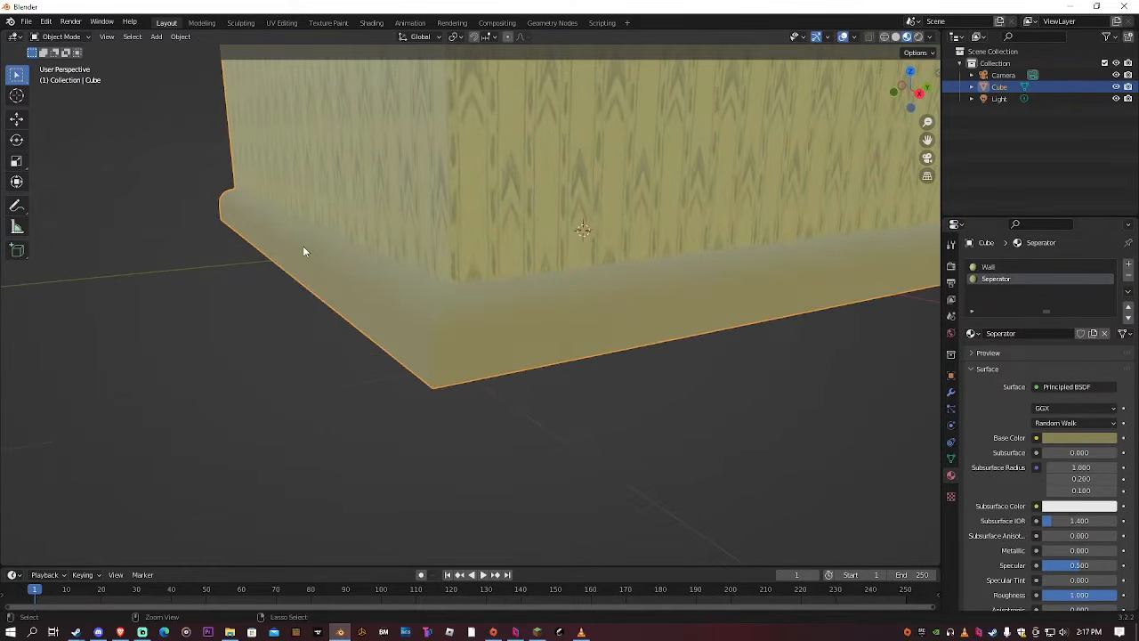
pyautogui.hotkey('ctrl', 'z')
pyautogui.hotkey('ctrl', 'z')
# Bevel the baseboard's outer top edge loop about 0.04 m wide with 16 segments and return to Object Mode
pyautogui.hotkey('ctrl', 'b')
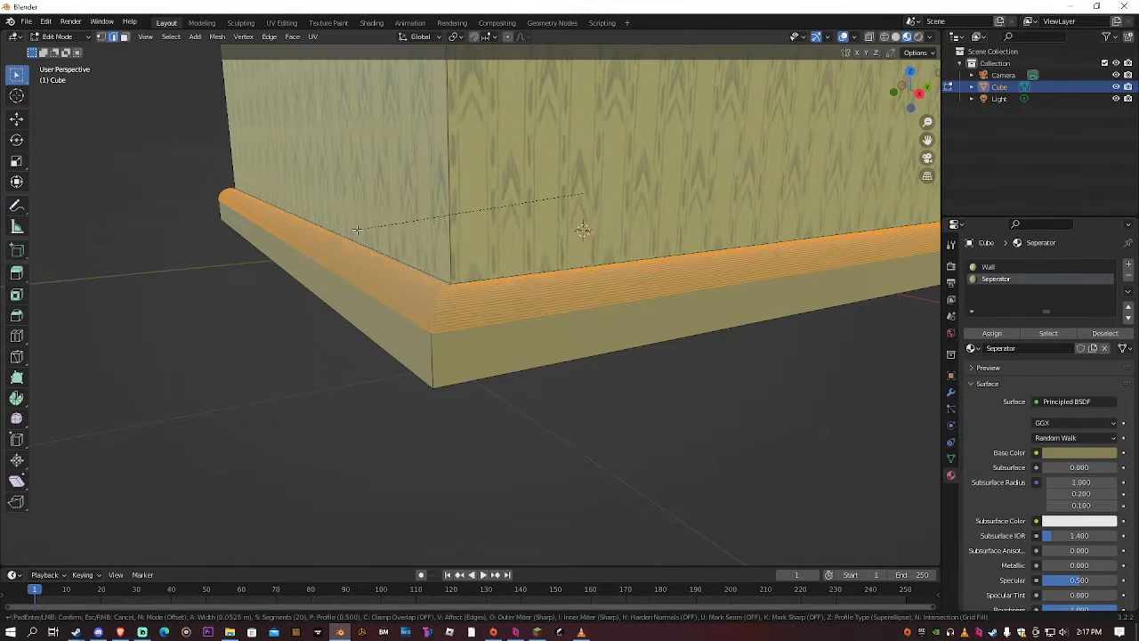
pyautogui.scroll(-8, 582, 231)
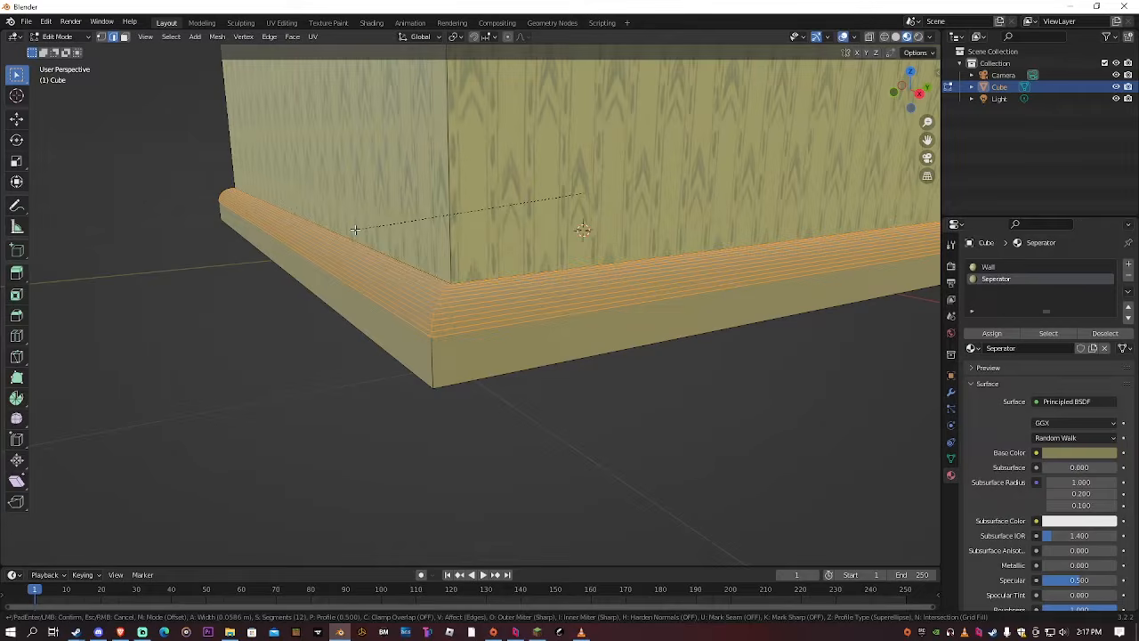
pyautogui.scroll(-5, 356, 230)
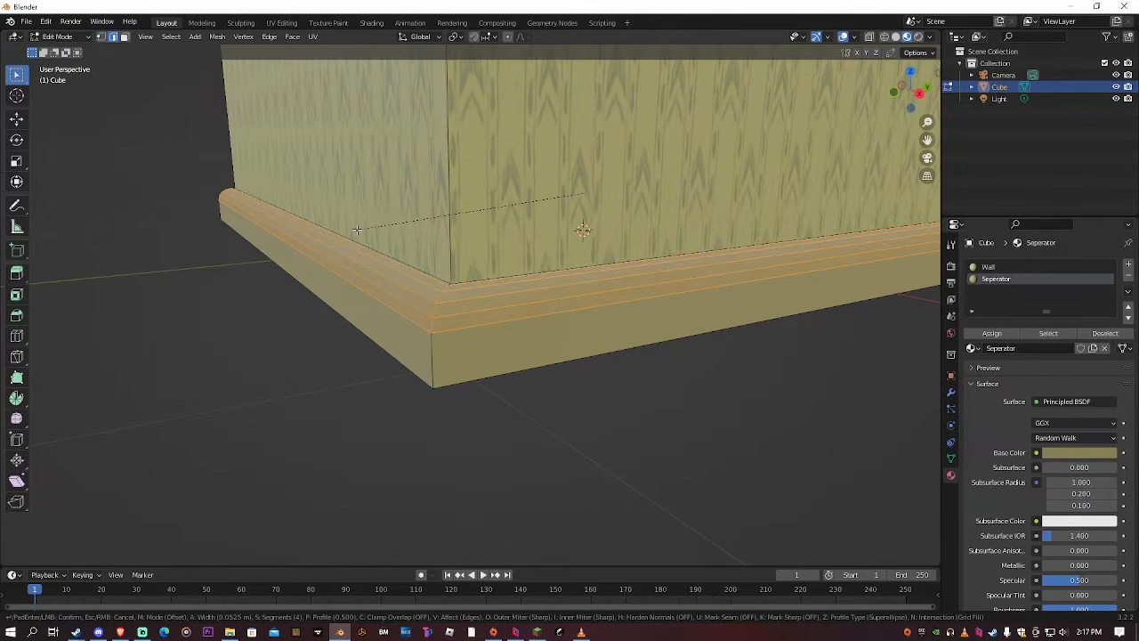
pyautogui.scroll(12, 356, 230)
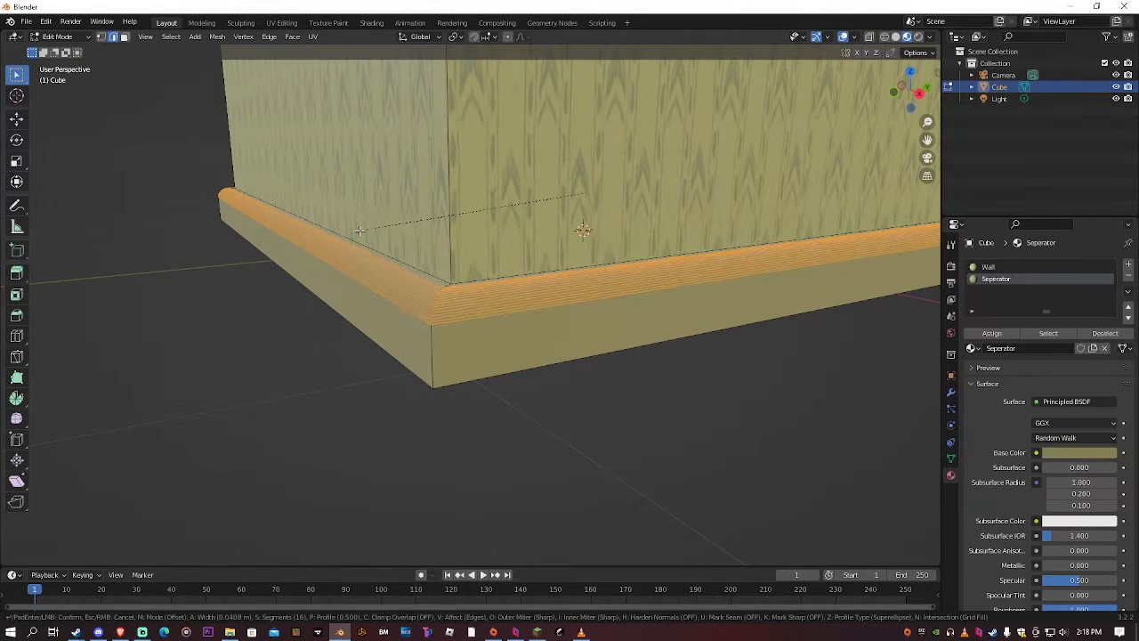
pyautogui.click(359, 230)
pyautogui.press('Tab')
# Inspect the wallpapered cube and its beveled baseboard from the side and from above
pyautogui.scroll(-6, 387, 233)
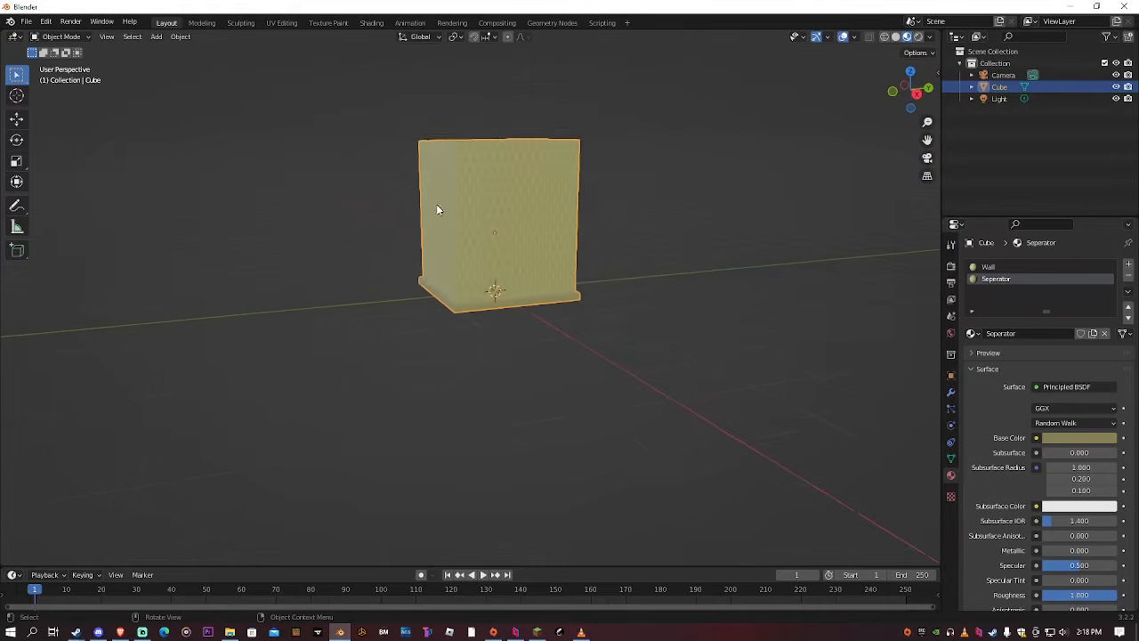
pyautogui.scroll(3, 432, 217)
pyautogui.scroll(-4, 430, 219)
pyautogui.moveTo(404, 265); pyautogui.dragTo(522, 315, button='middle')
pyautogui.scroll(5, 338, 290)
pyautogui.scroll(-4, 338, 287)
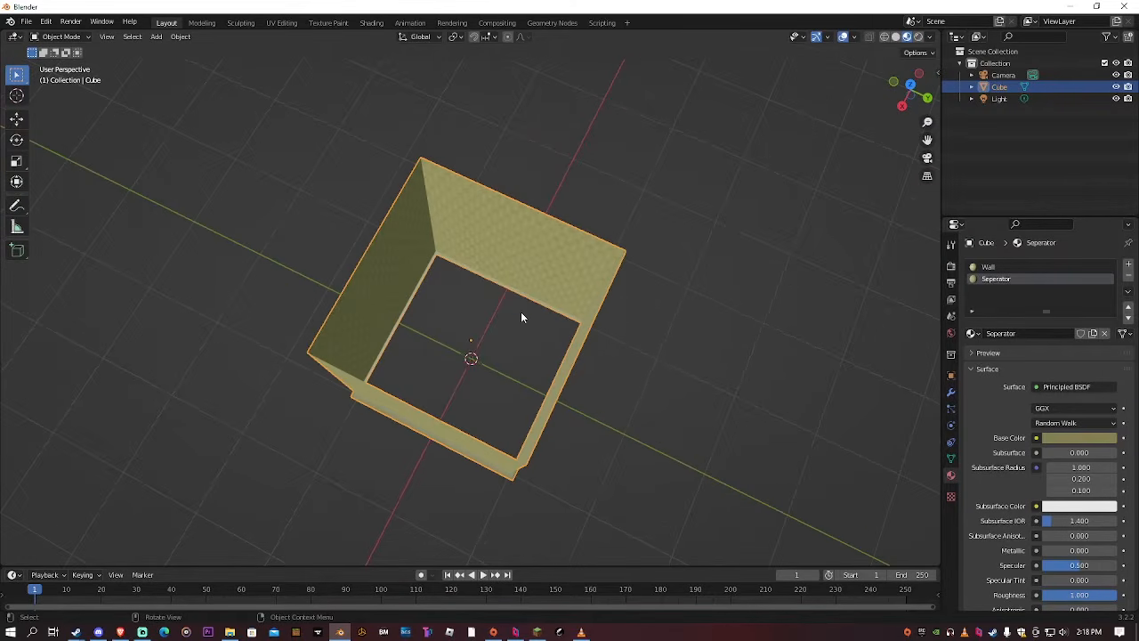
pyautogui.press('KP_7')
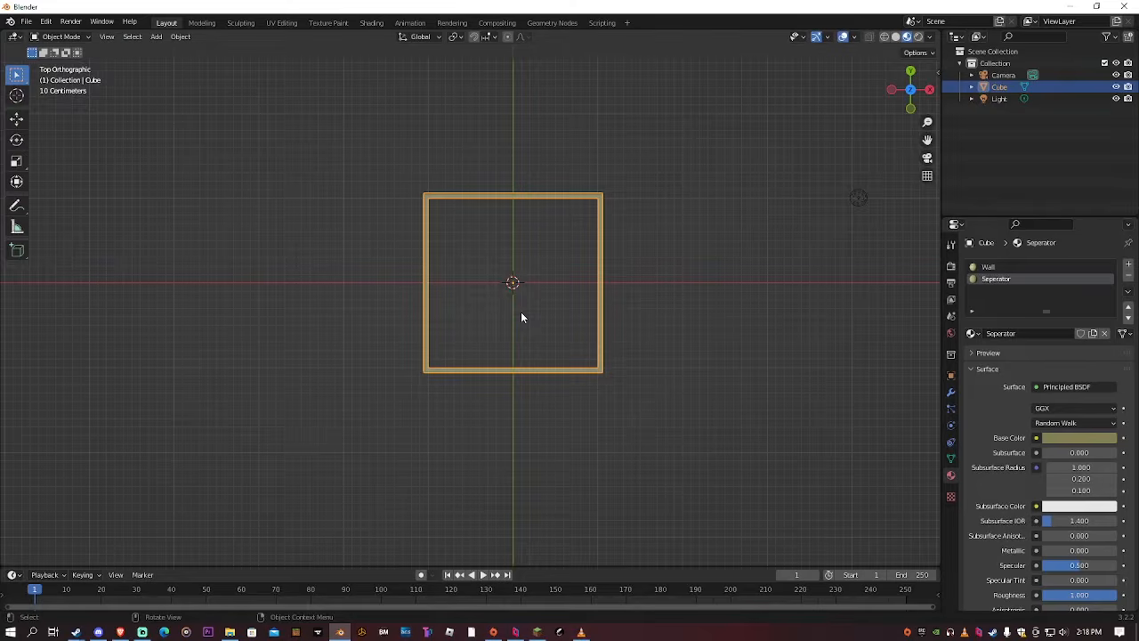
pyautogui.moveTo(522, 317); pyautogui.dragTo(473, 318, button='middle')
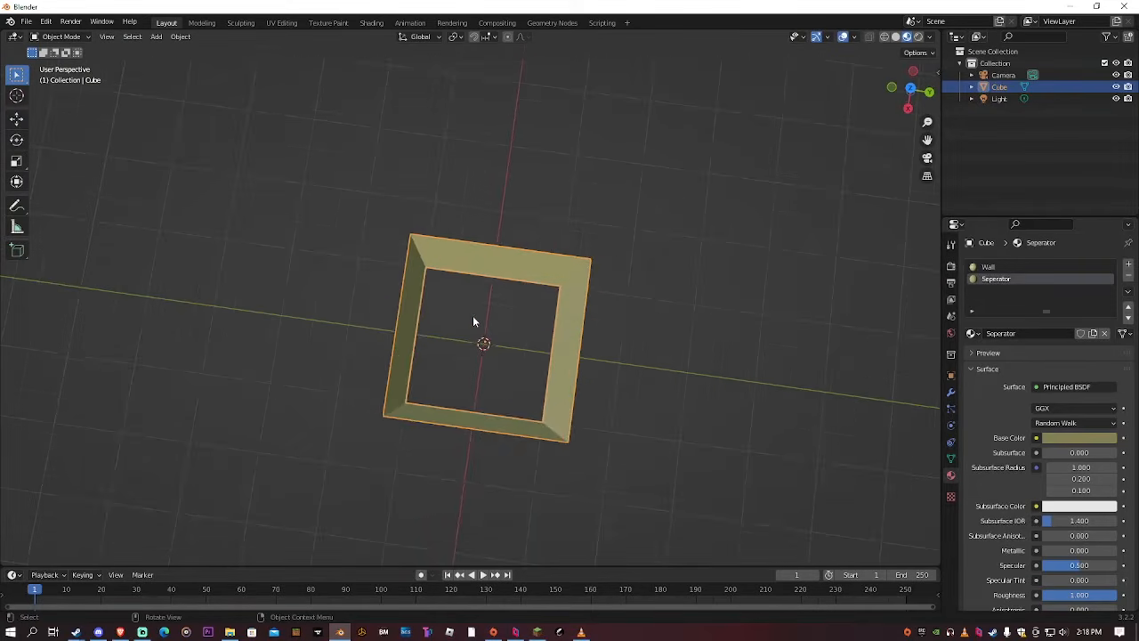
# In the top view, add a plane mesh at the origin and rename it Ceiling
pyautogui.press('KP_7')
pyautogui.scroll(3, 468, 316)
pyautogui.hotkey('shift', 'a')
pyautogui.moveTo(465, 317)
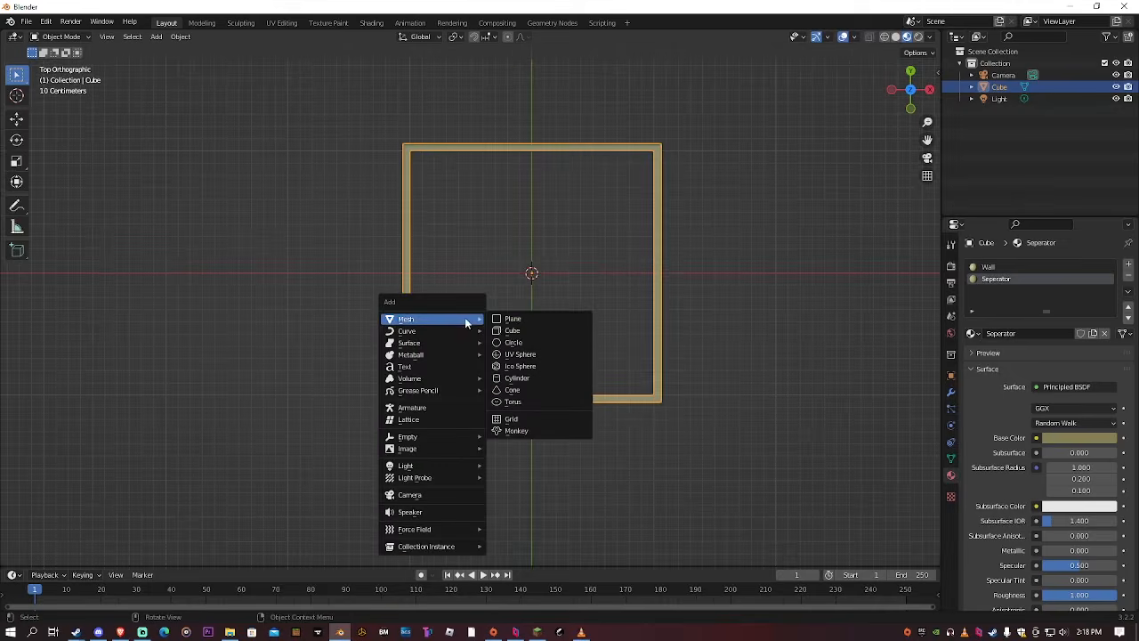
pyautogui.click(520, 319)
pyautogui.press('F2')
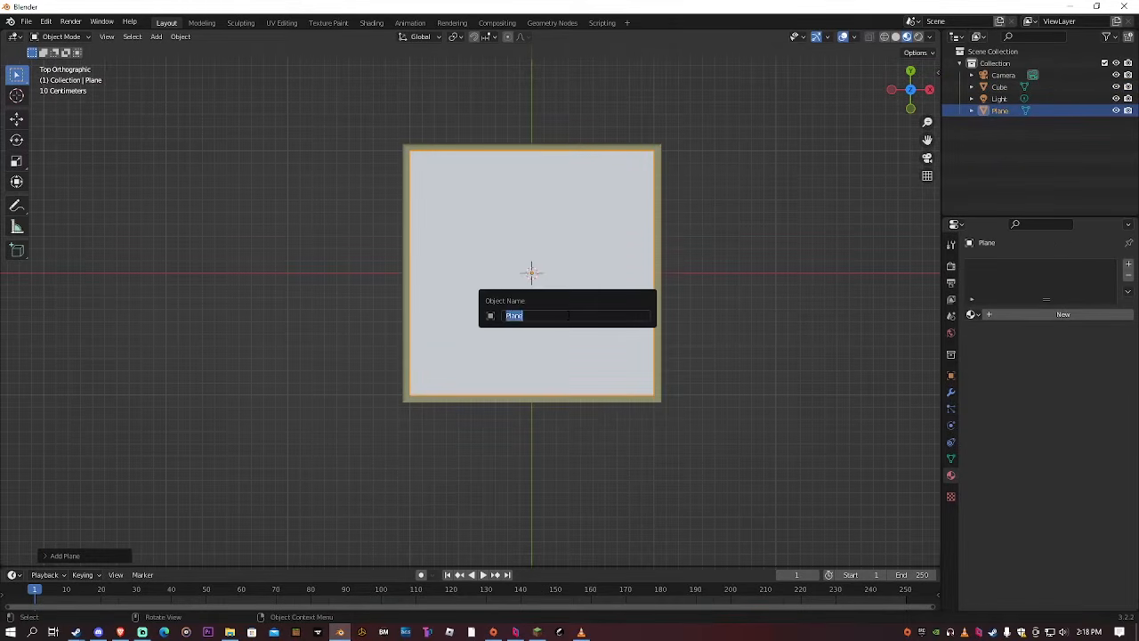
pyautogui.write('Ceiling')
pyautogui.press('Return')
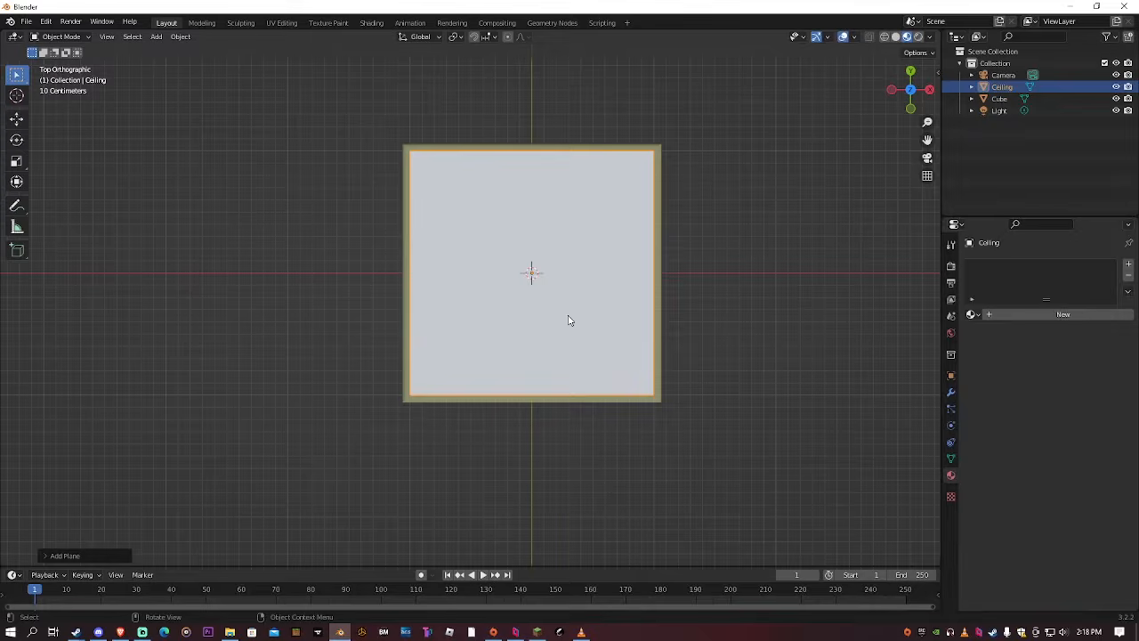
# In Edit Mode, subdivide the Ceiling plane's single face
pyautogui.scroll(3, 575, 304)
pyautogui.press('KP_Decimal')
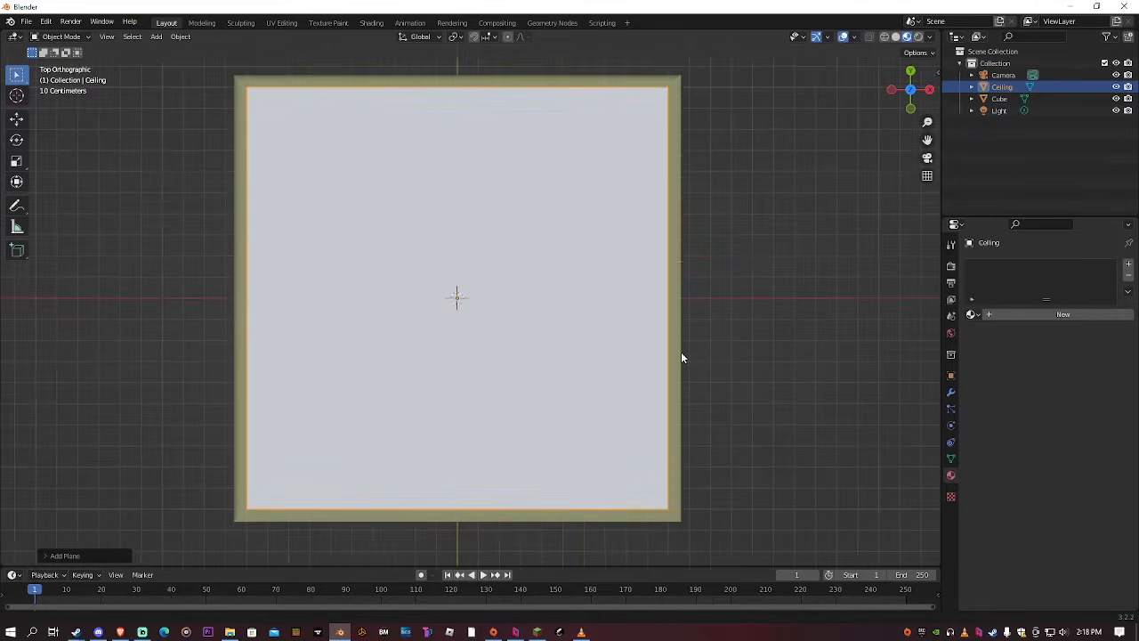
pyautogui.scroll(-3, 681, 352)
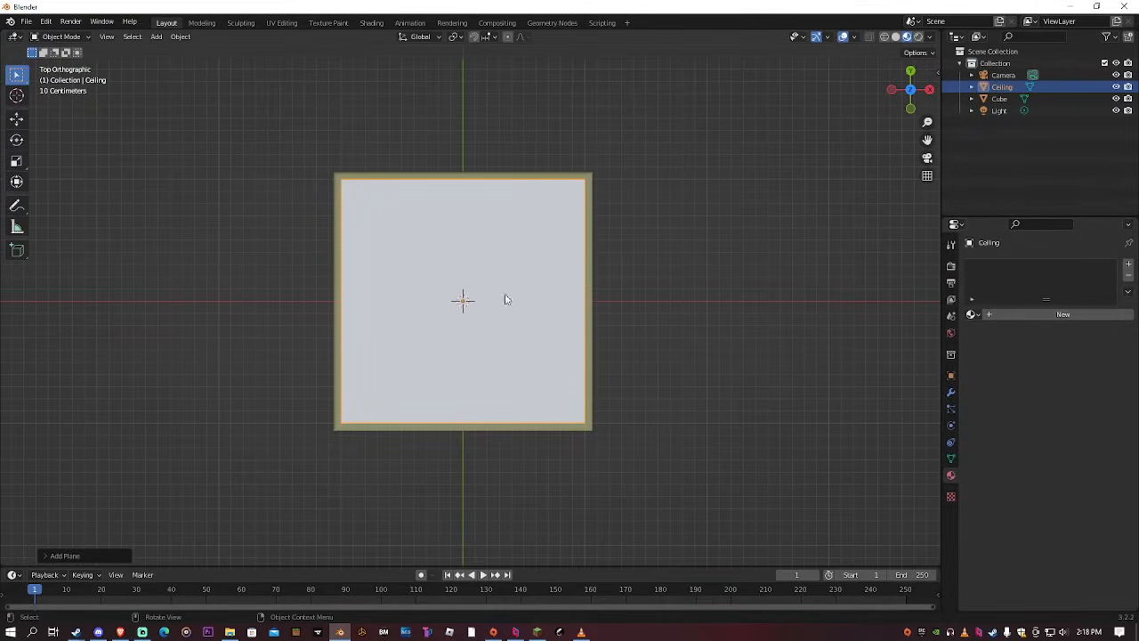
pyautogui.scroll(3, 442, 264)
pyautogui.press('Tab')
pyautogui.scroll(-2, 450, 251)
pyautogui.scroll(-1, 450, 251)
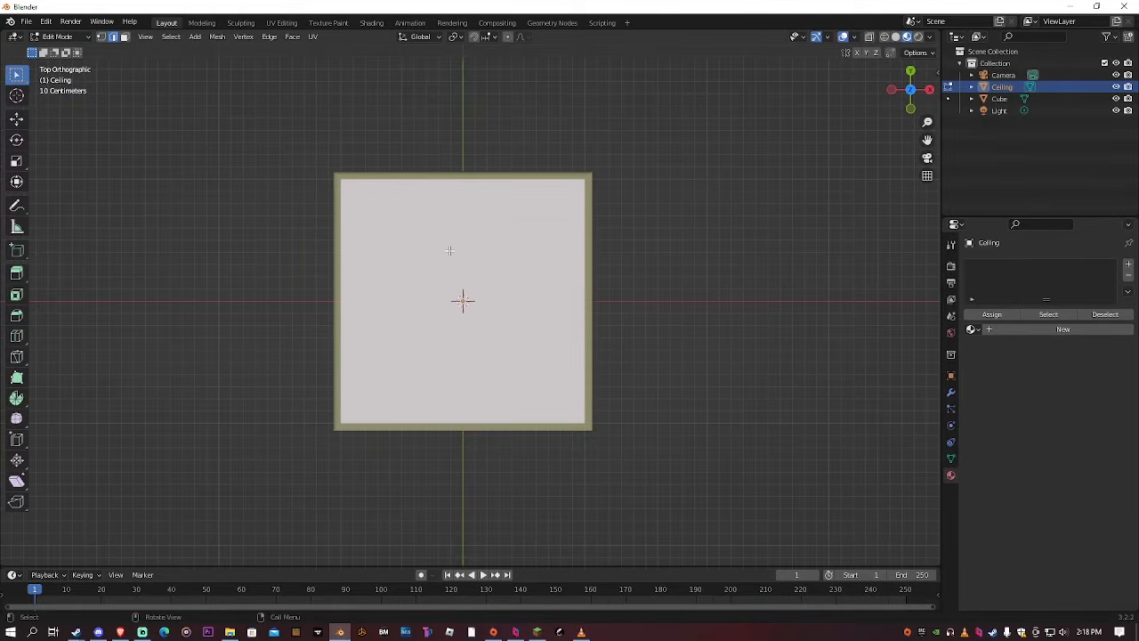
pyautogui.scroll(1, 450, 251)
pyautogui.rightClick(400, 294)
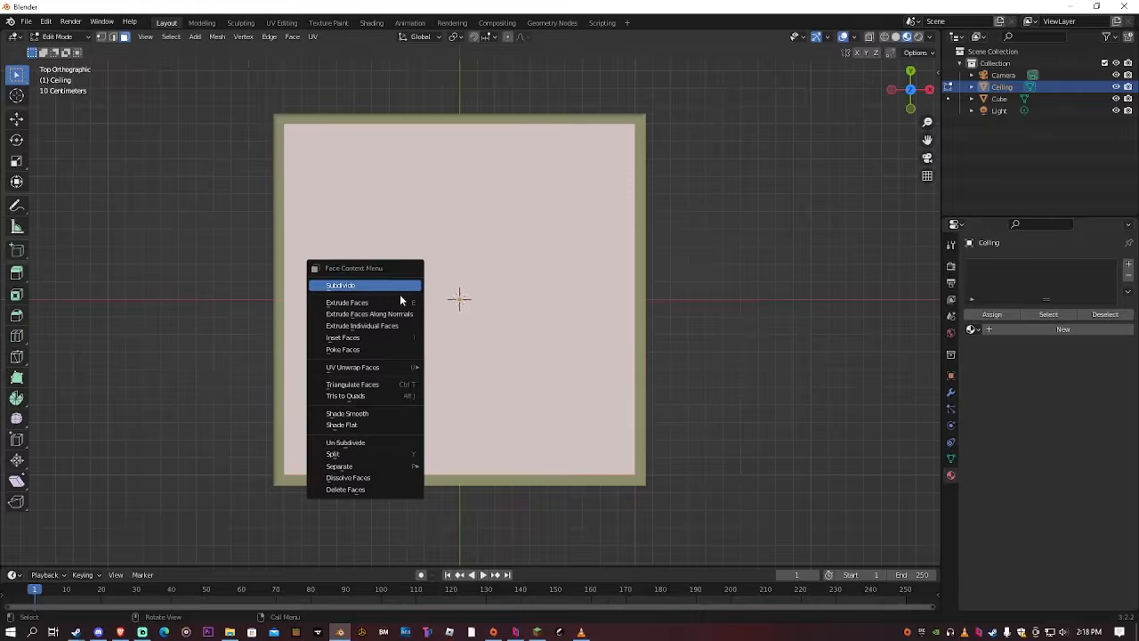
pyautogui.click(363, 285)
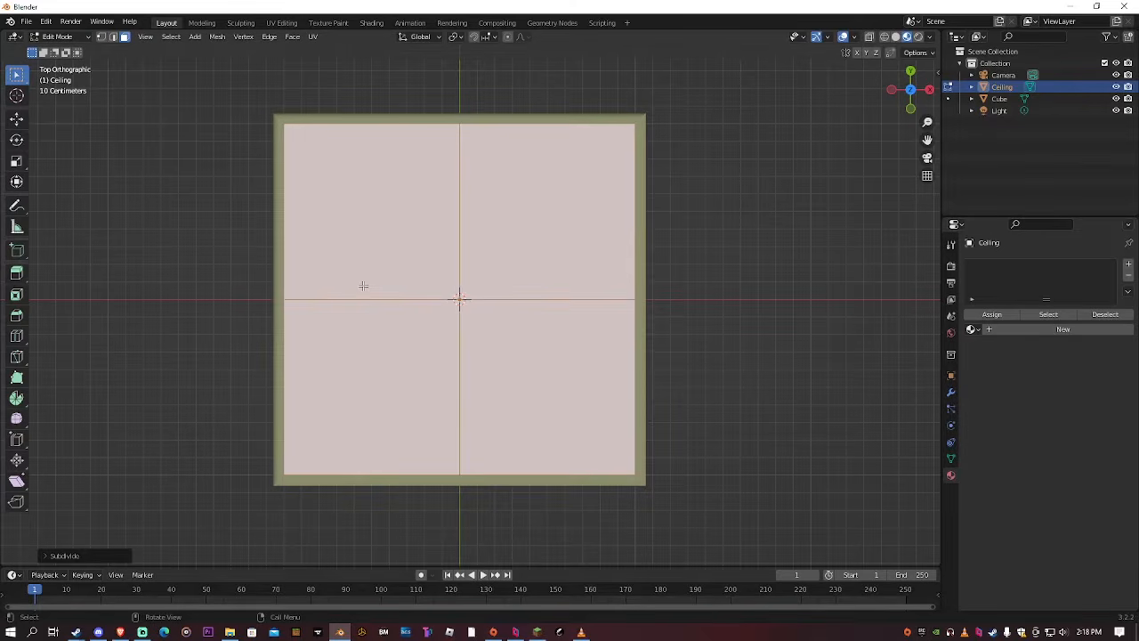
# Set the Ceiling plane's subdivision to 2 cuts, dividing it into a 3 by 3 grid
pyautogui.click(53, 556)
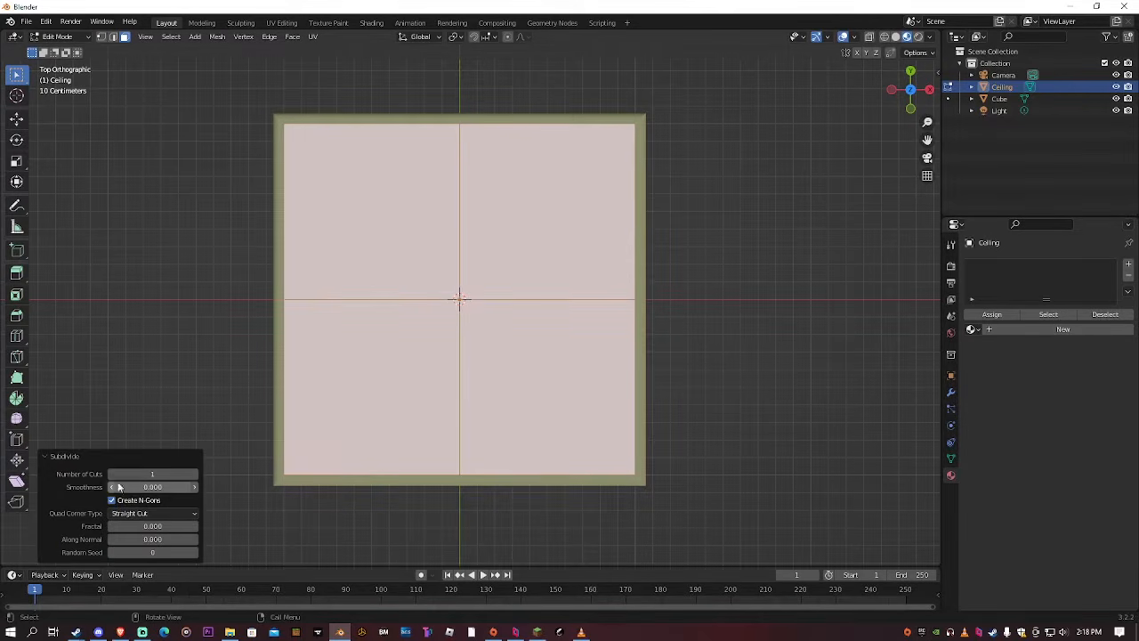
pyautogui.click(151, 474)
pyautogui.write('2')
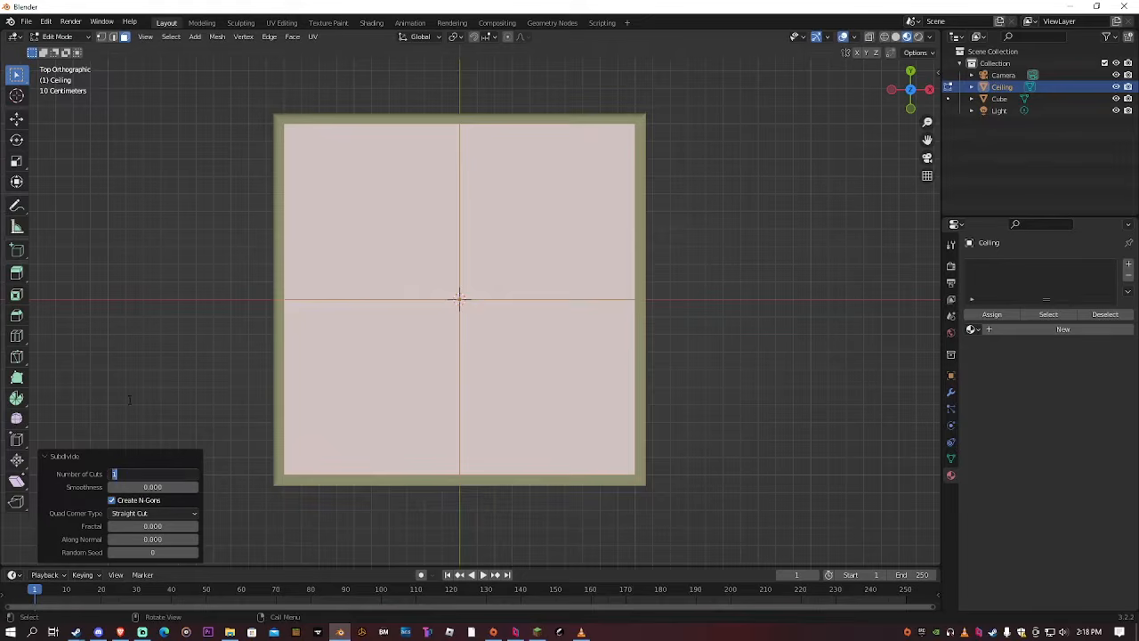
pyautogui.press('Return')
# Try 4 cuts for the ceiling subdivision, and set the number of cuts back to 2
pyautogui.click(153, 473)
pyautogui.write('4')
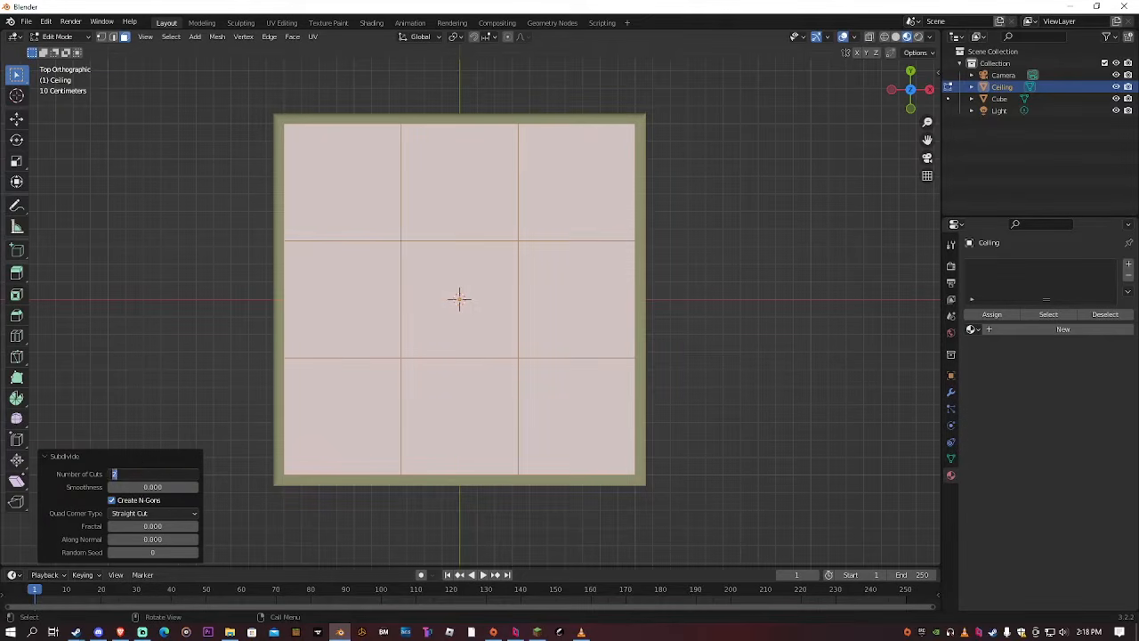
pyautogui.press('Return')
pyautogui.click(147, 474)
pyautogui.write('2')
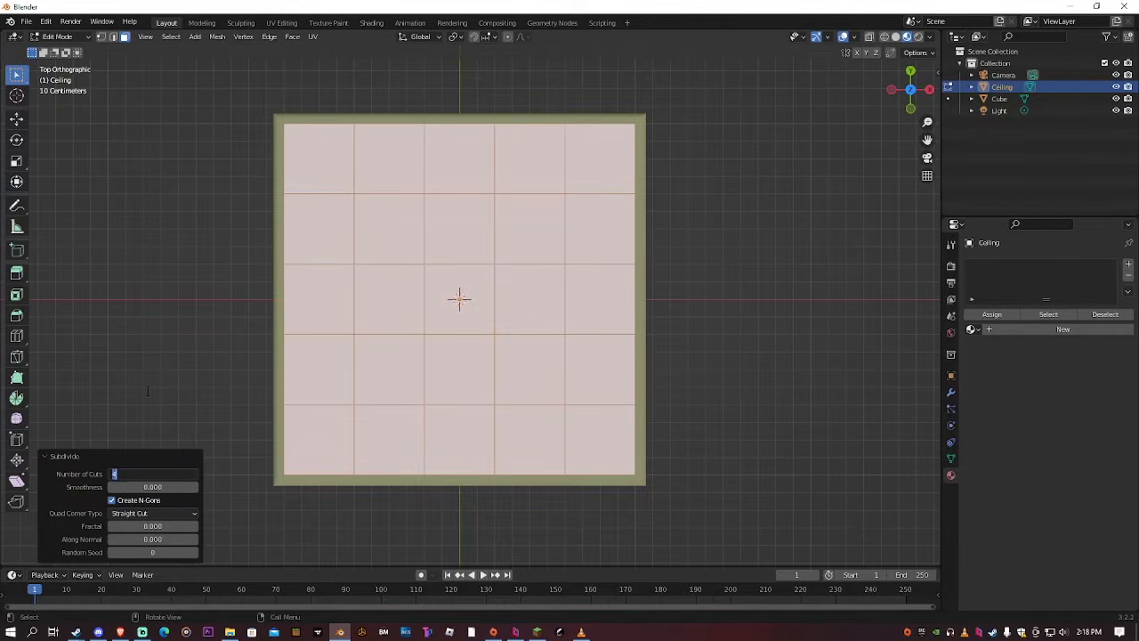
pyautogui.press('Return')
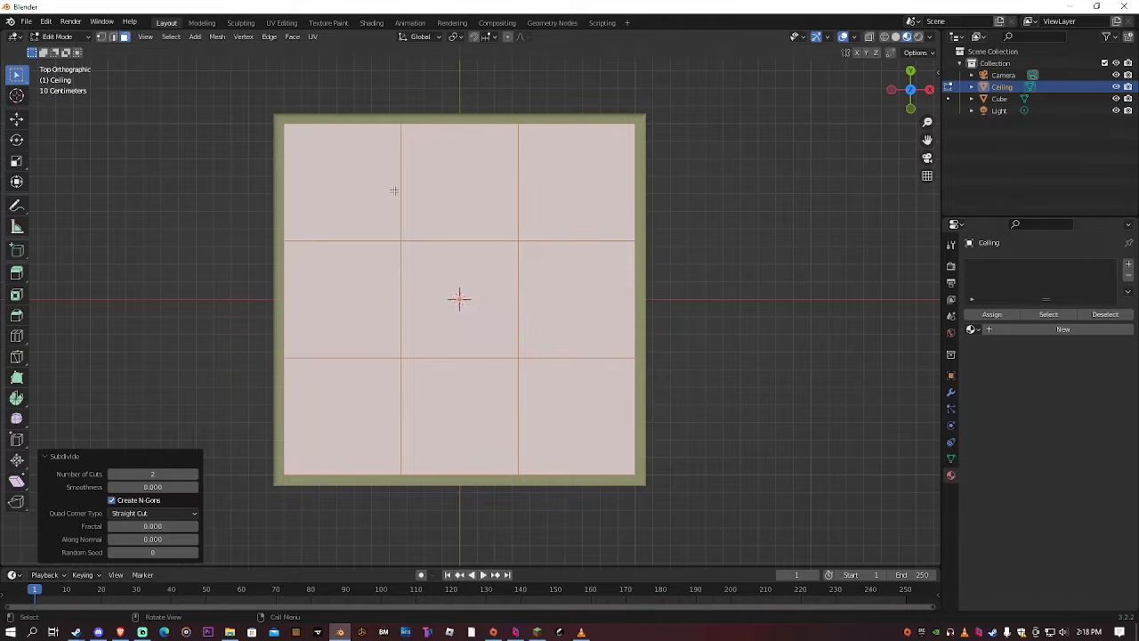
pyautogui.click(366, 201)
pyautogui.click(362, 205)
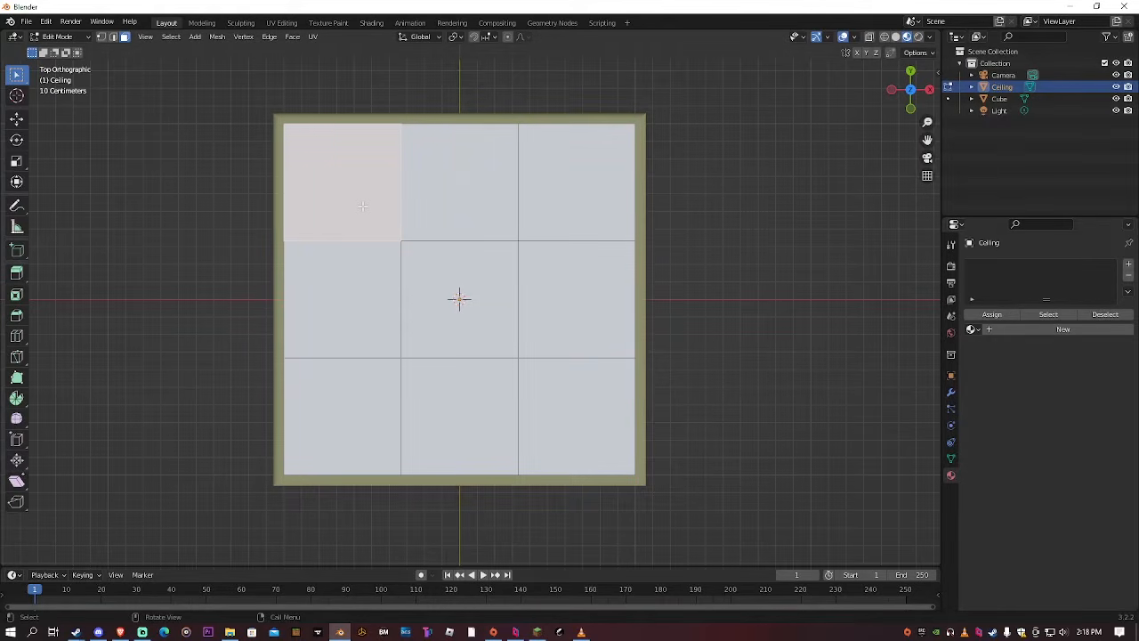
pyautogui.keyDown('shift'); pyautogui.click(381, 293); pyautogui.keyUp('shift')
pyautogui.keyDown('shift'); pyautogui.click(429, 277); pyautogui.keyUp('shift')
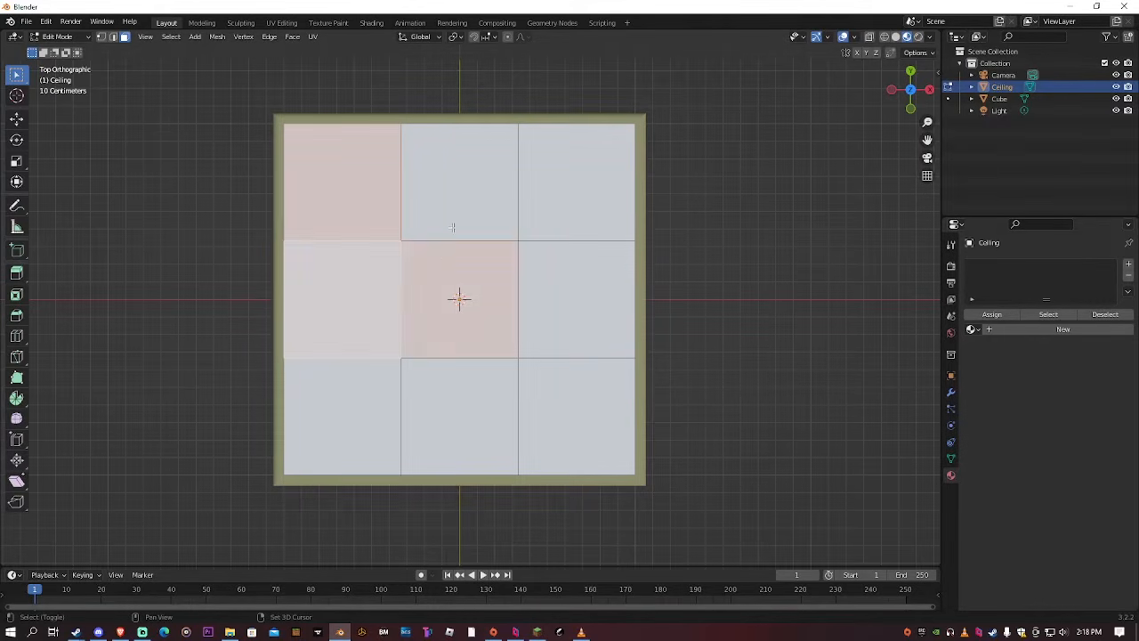
pyautogui.keyDown('shift'); pyautogui.click(453, 229); pyautogui.keyUp('shift')
pyautogui.press('i')
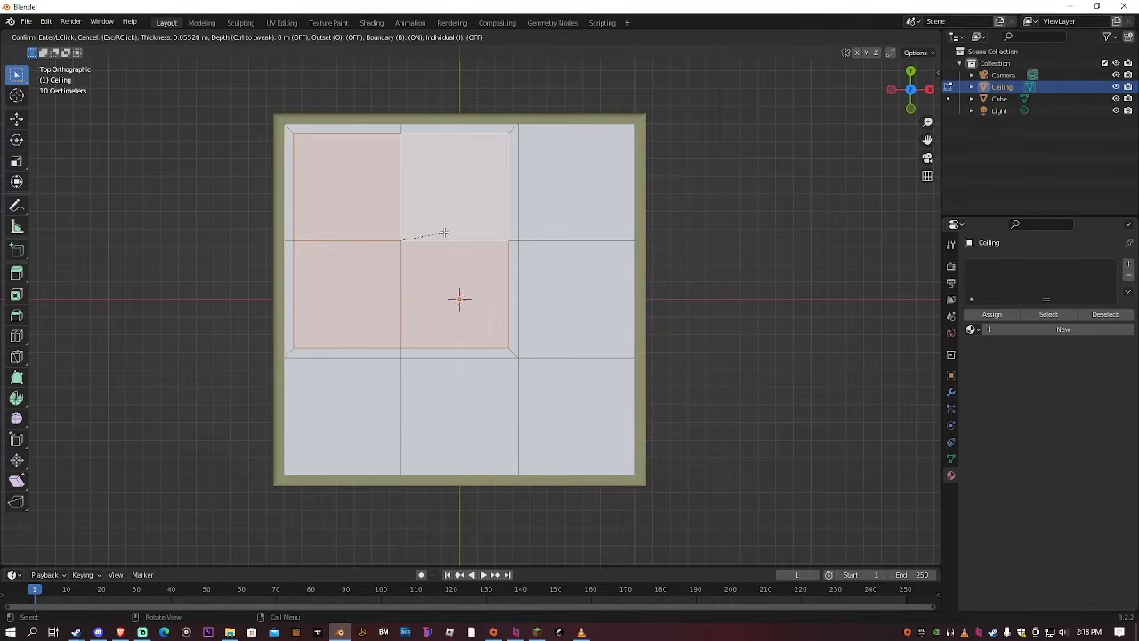
pyautogui.rightClick(444, 248)
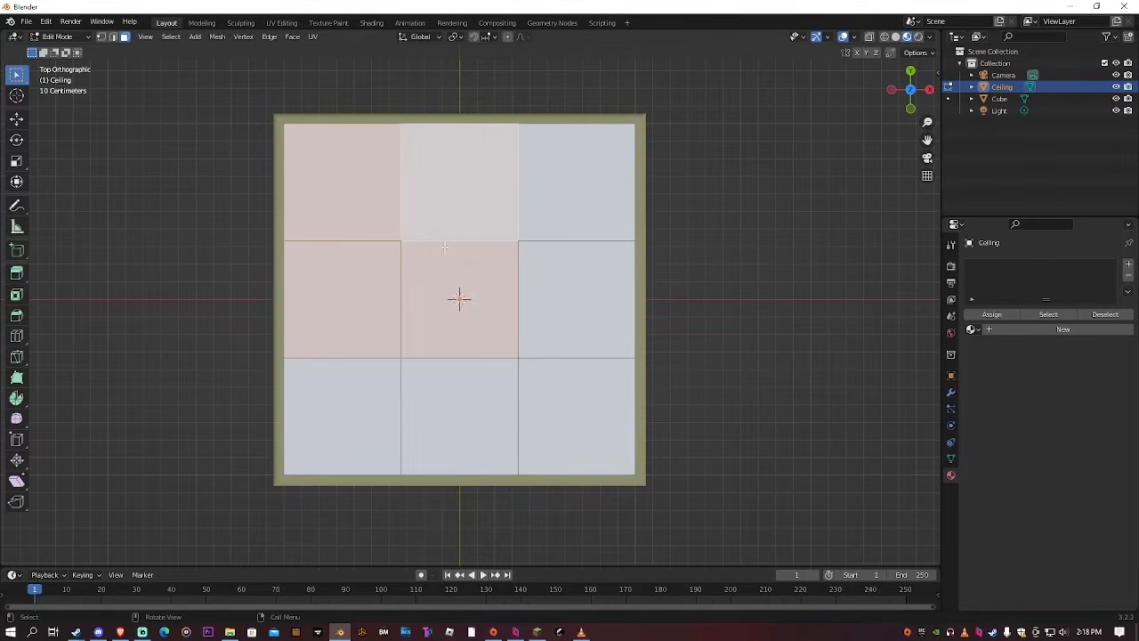
# Inset the first and middle faces of the ceiling grid's upper row separately, each by 0.02 m
pyautogui.click(318, 221)
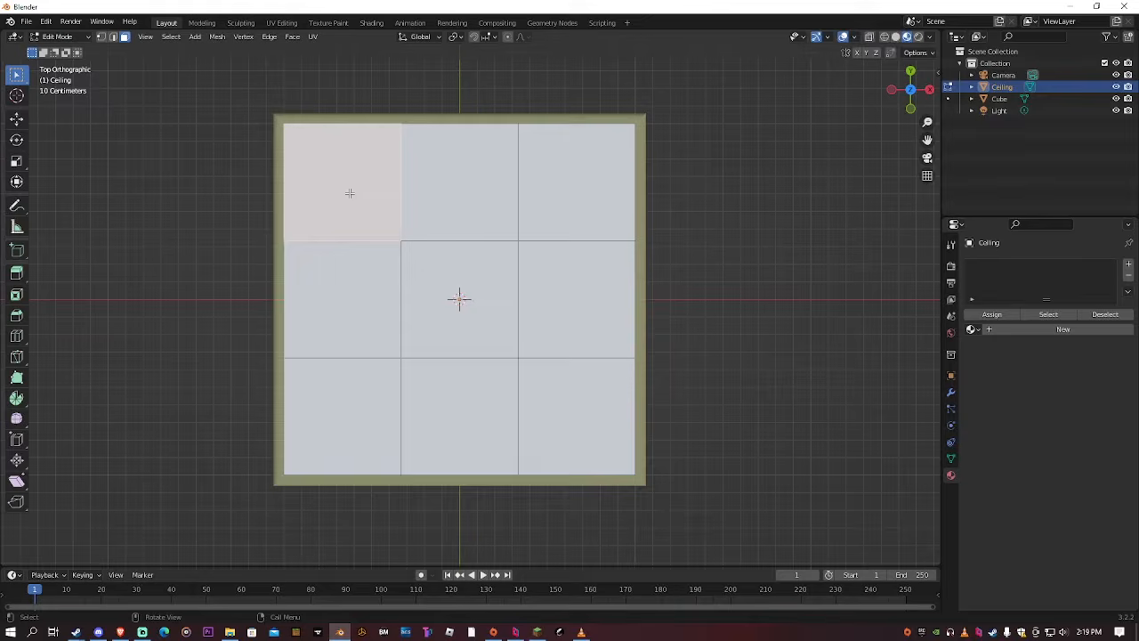
pyautogui.press('i')
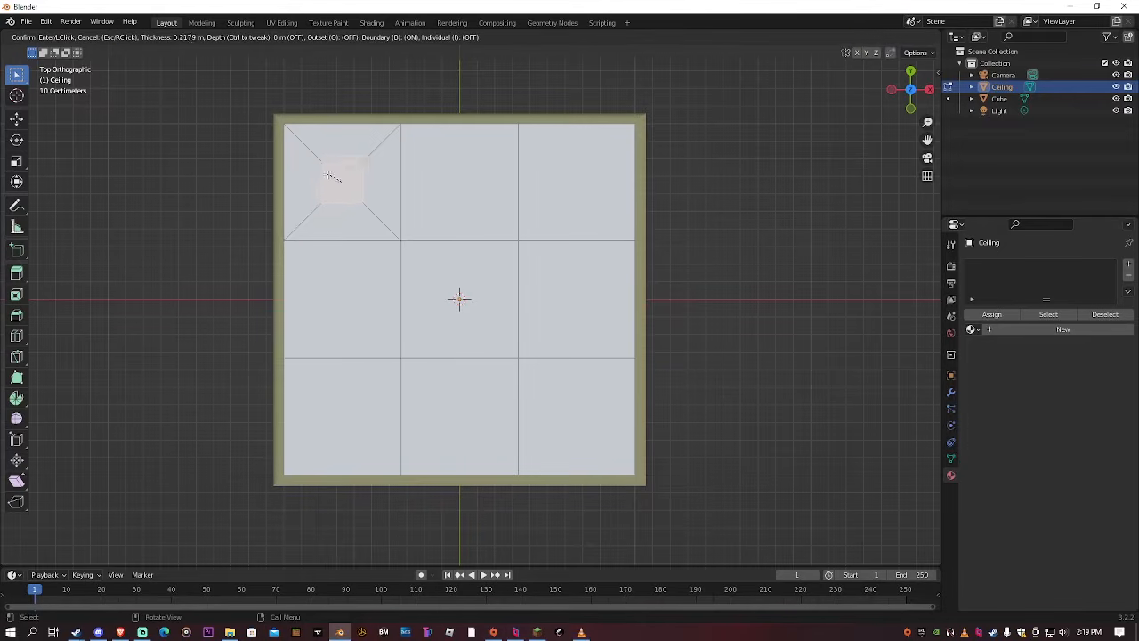
pyautogui.write('.02')
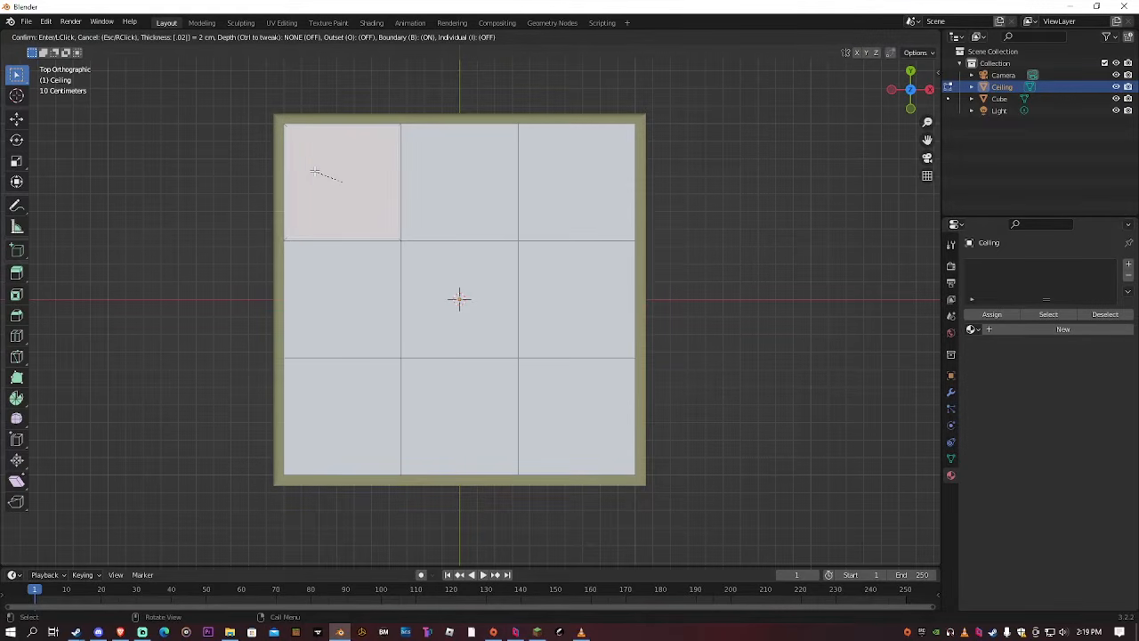
pyautogui.press('Return')
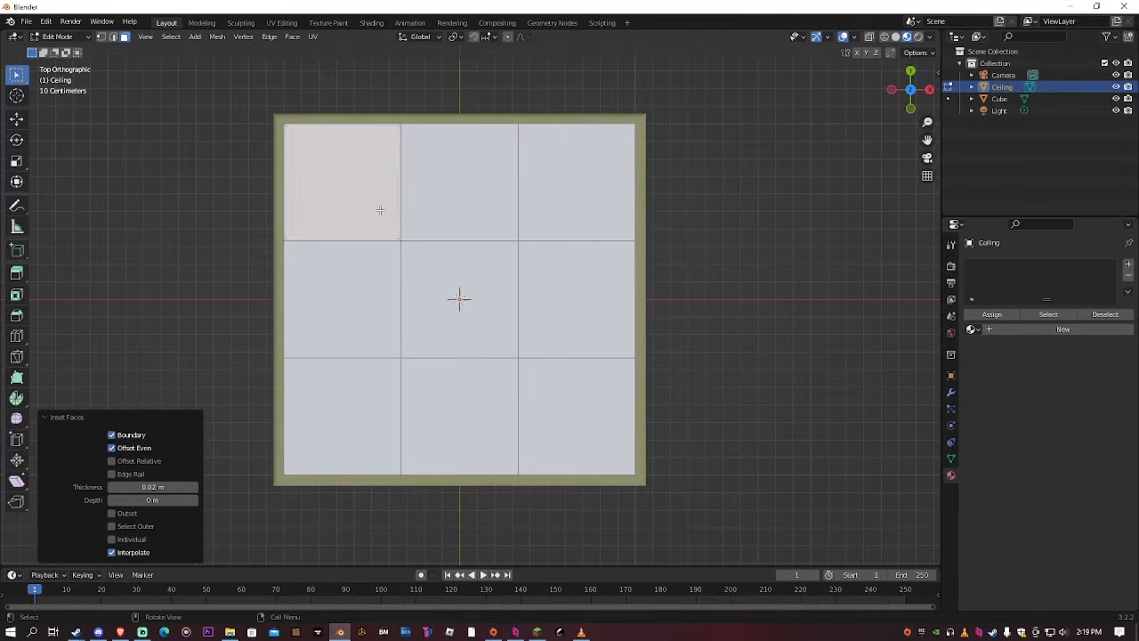
pyautogui.click(426, 186)
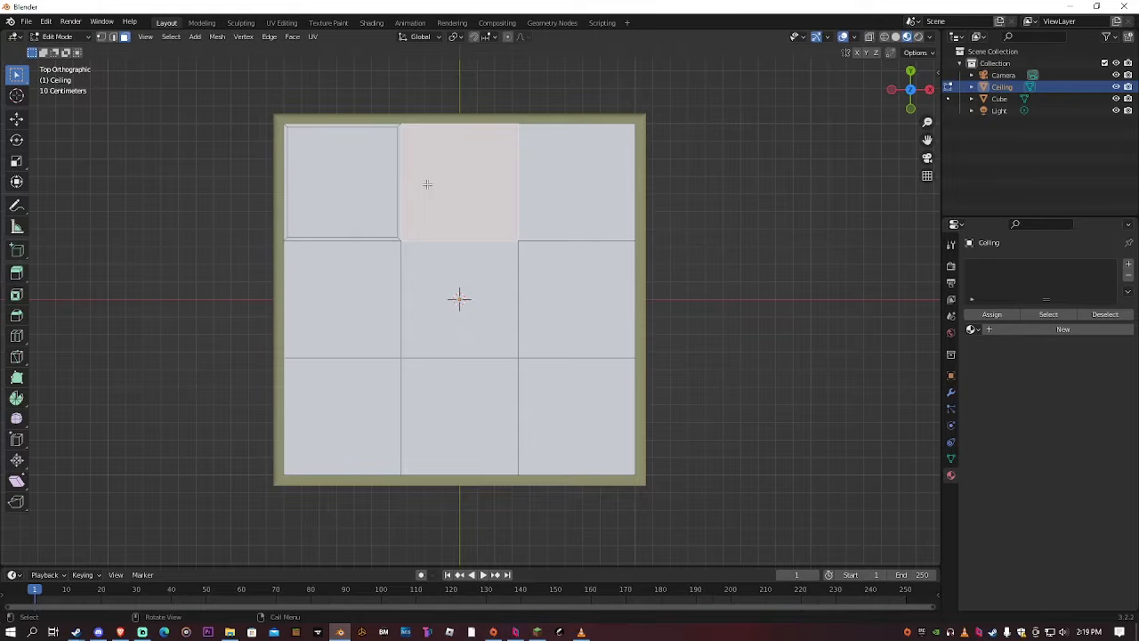
pyautogui.press('i')
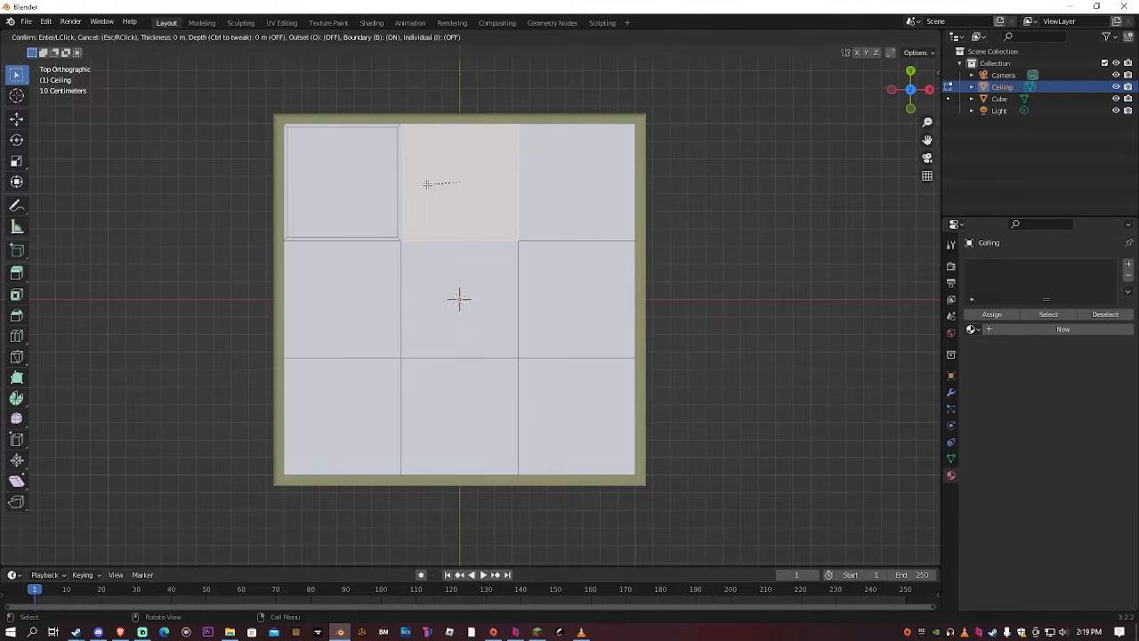
pyautogui.write('.02')
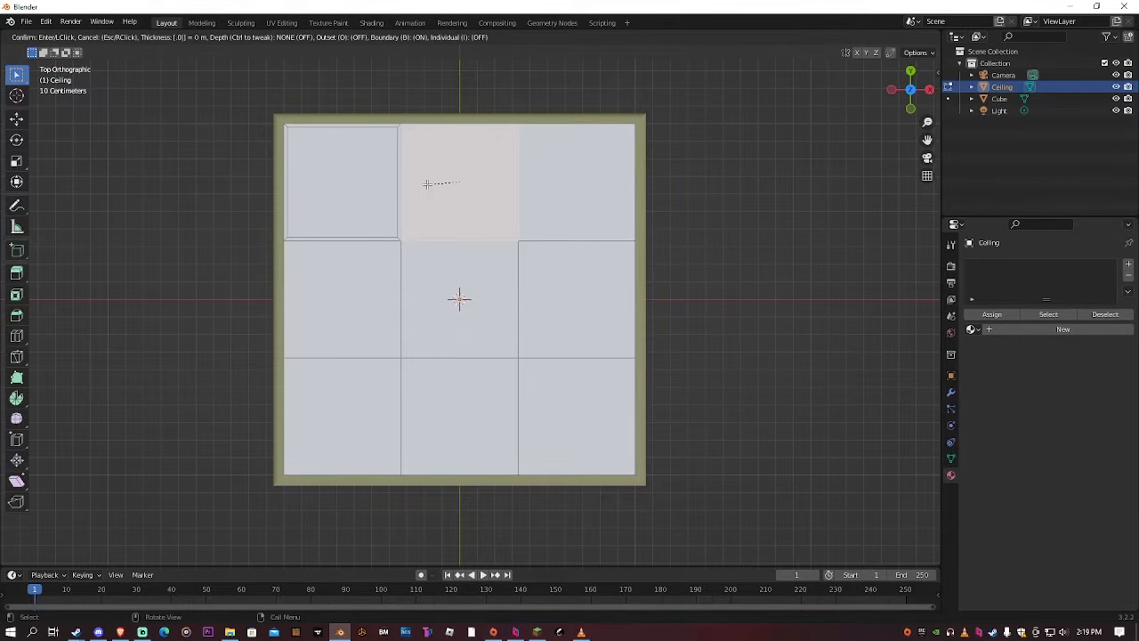
pyautogui.press('Return')
# Inset the upper-right face of the ceiling grid by 0.02 m
pyautogui.click(521, 213)
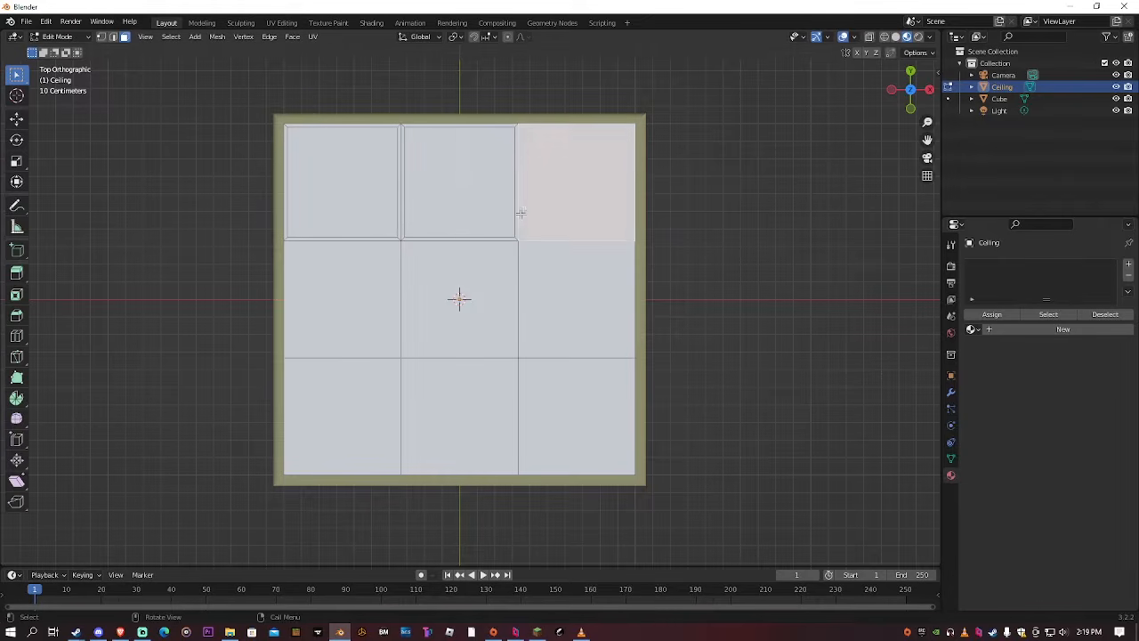
pyautogui.click(599, 304)
pyautogui.click(564, 204)
pyautogui.press('.')
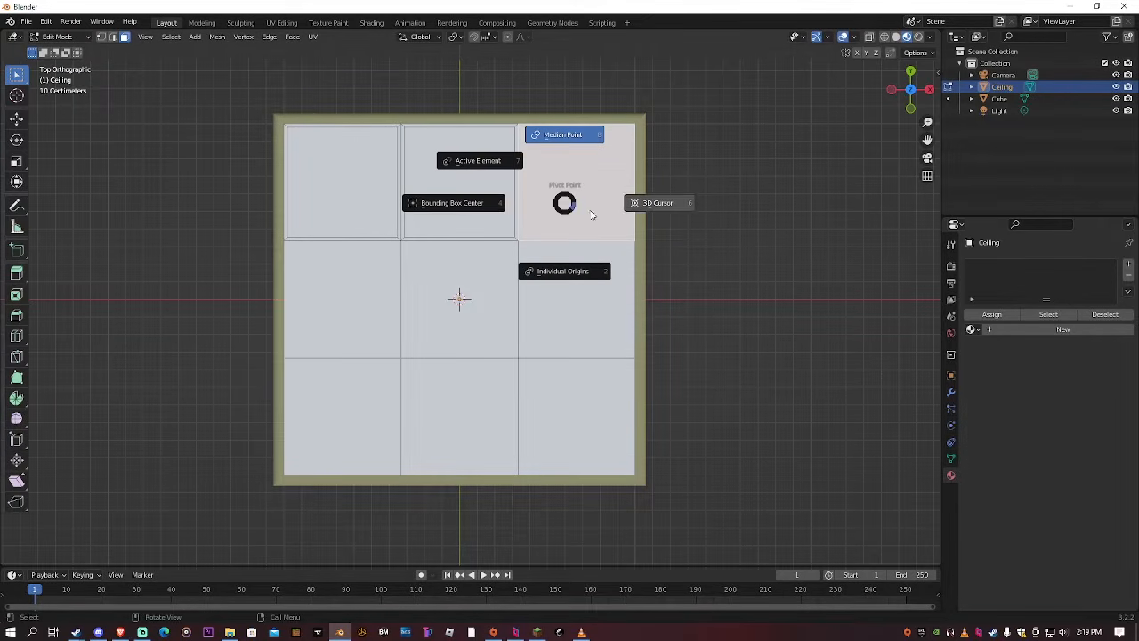
pyautogui.click(552, 259)
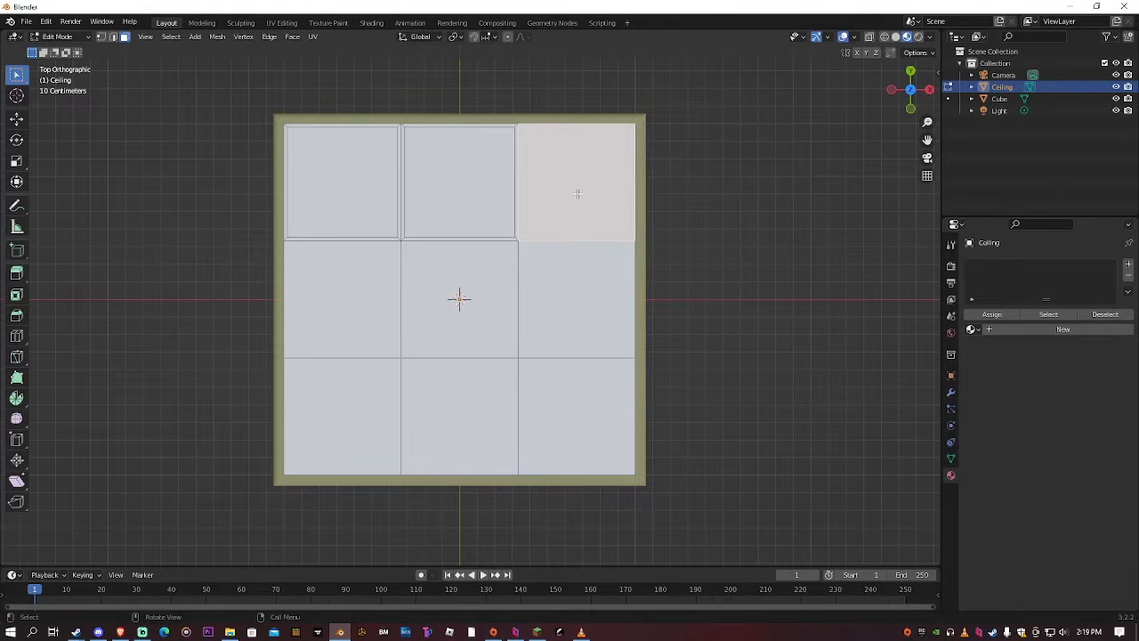
pyautogui.write('i0.02')
pyautogui.press('Return')
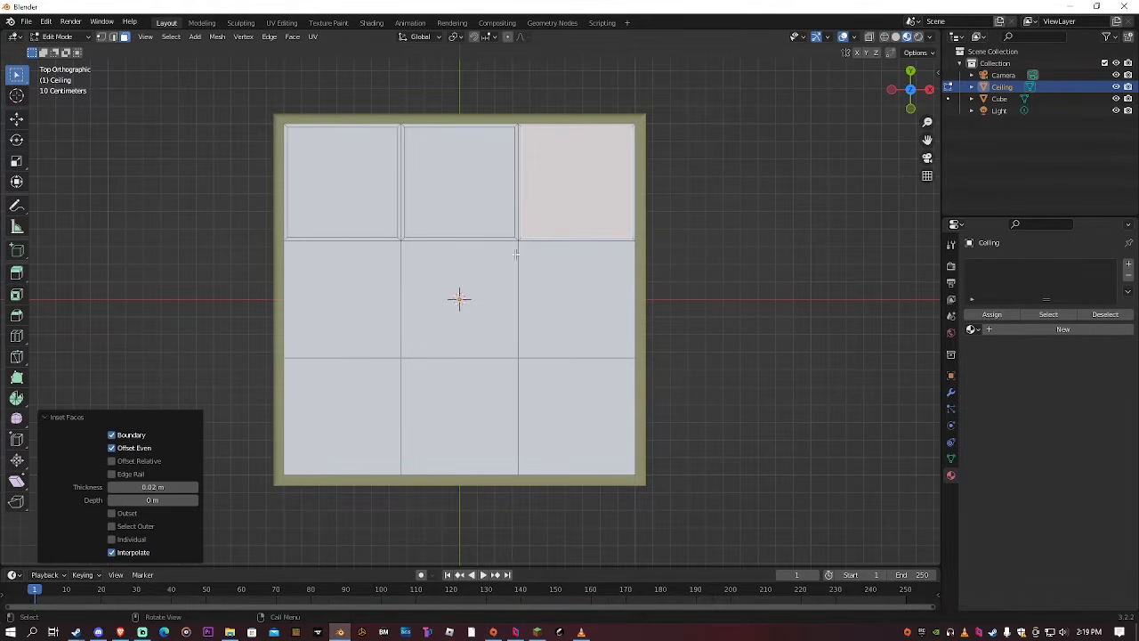
# Inset each of the three faces in the ceiling grid's middle row separately by 0.02 m
pyautogui.click(329, 283)
pyautogui.write('i')
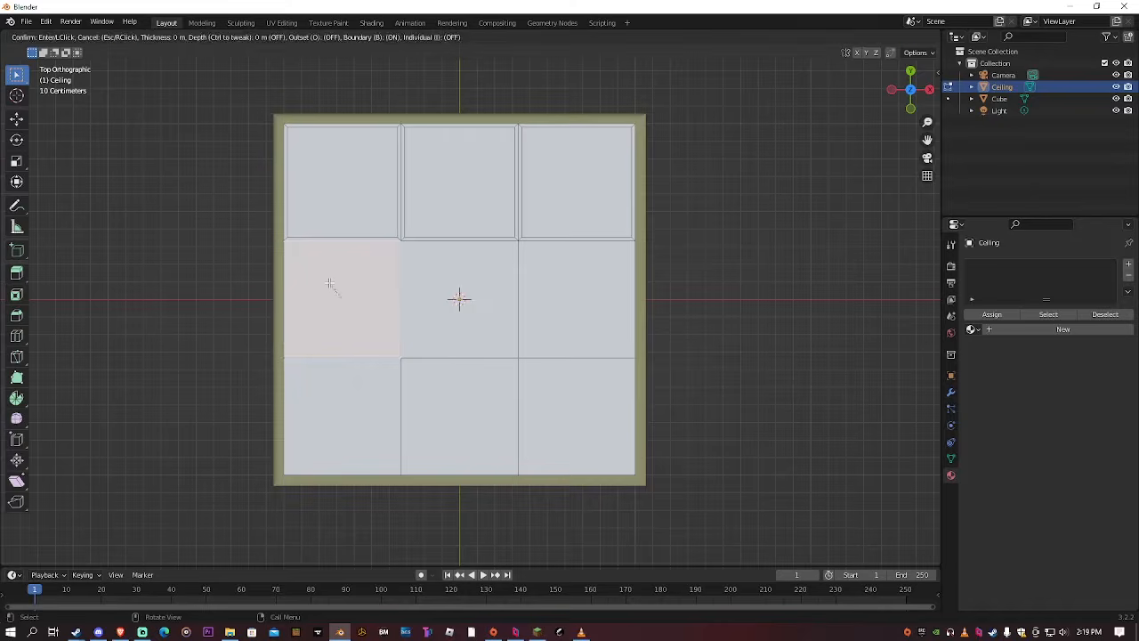
pyautogui.write('0.02')
pyautogui.press('Return')
pyautogui.click(427, 283)
pyautogui.write('i')
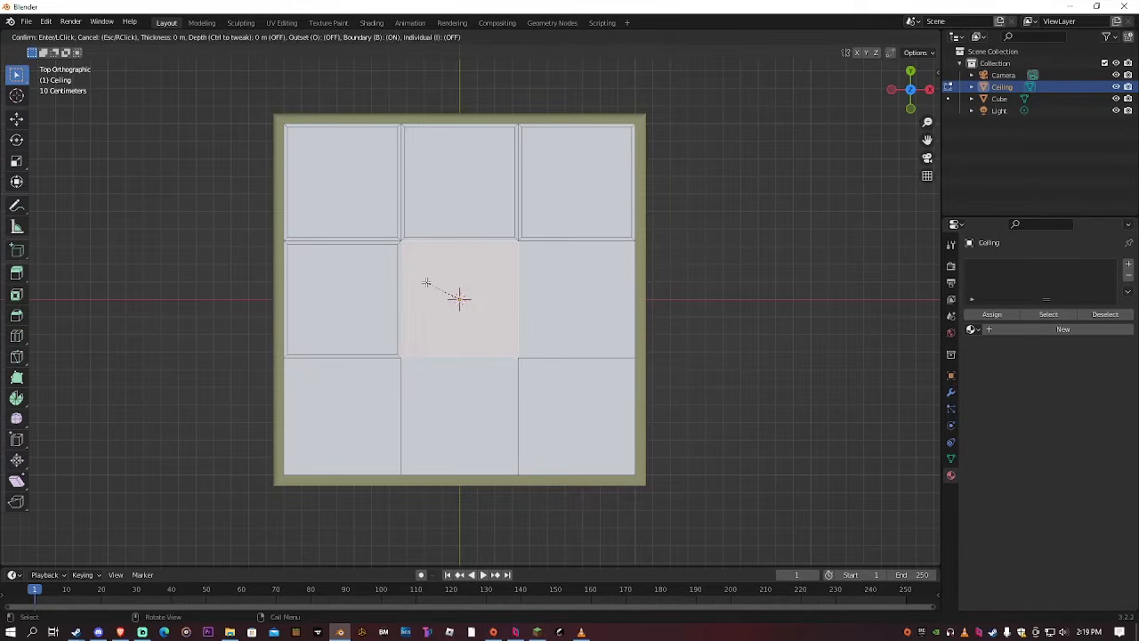
pyautogui.write('0.02')
pyautogui.press('Return')
pyautogui.click(557, 265)
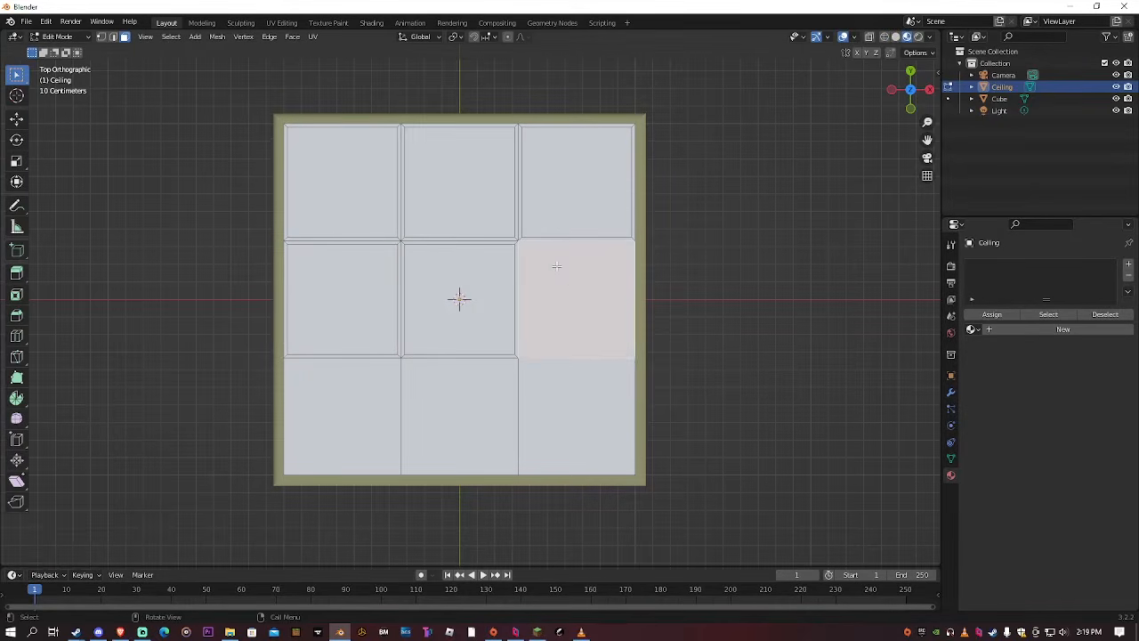
pyautogui.write('i0.02')
pyautogui.press('Return')
# Inset each of the three faces in the ceiling grid's lower row separately by 0.02 m
pyautogui.click(352, 445)
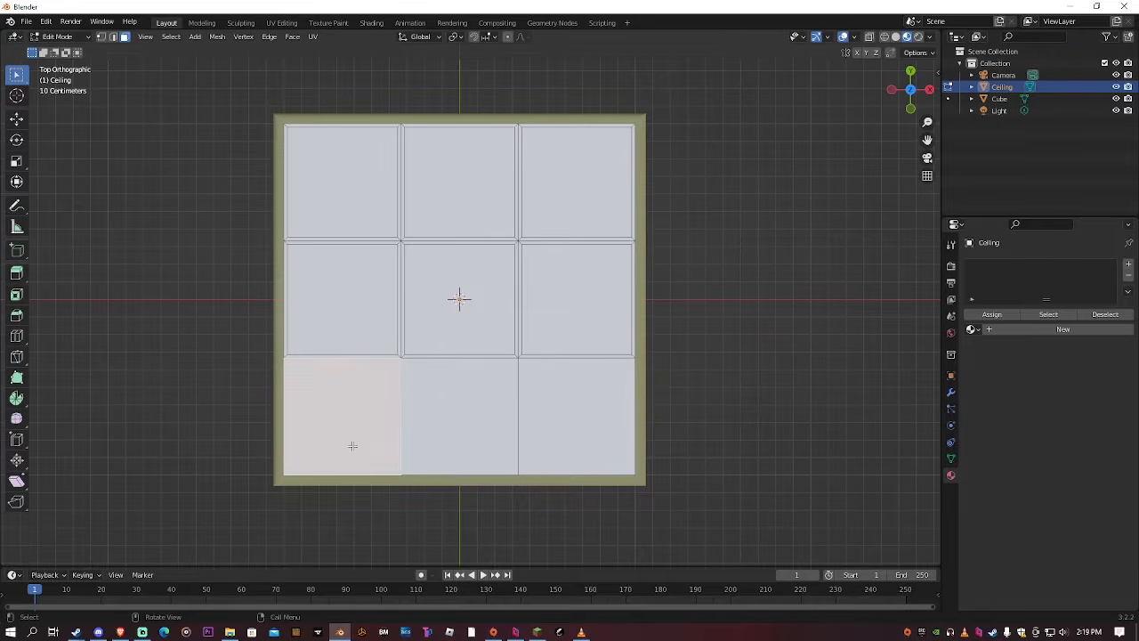
pyautogui.write('i0.02')
pyautogui.press('Return')
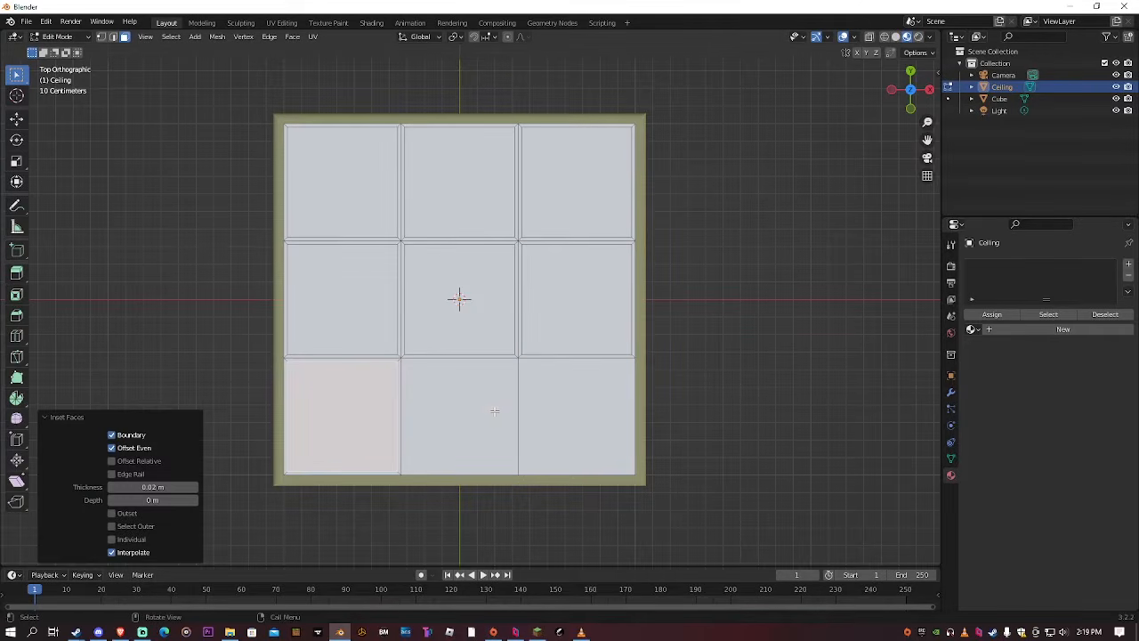
pyautogui.click(495, 410)
pyautogui.write('i0.02')
pyautogui.press('Return')
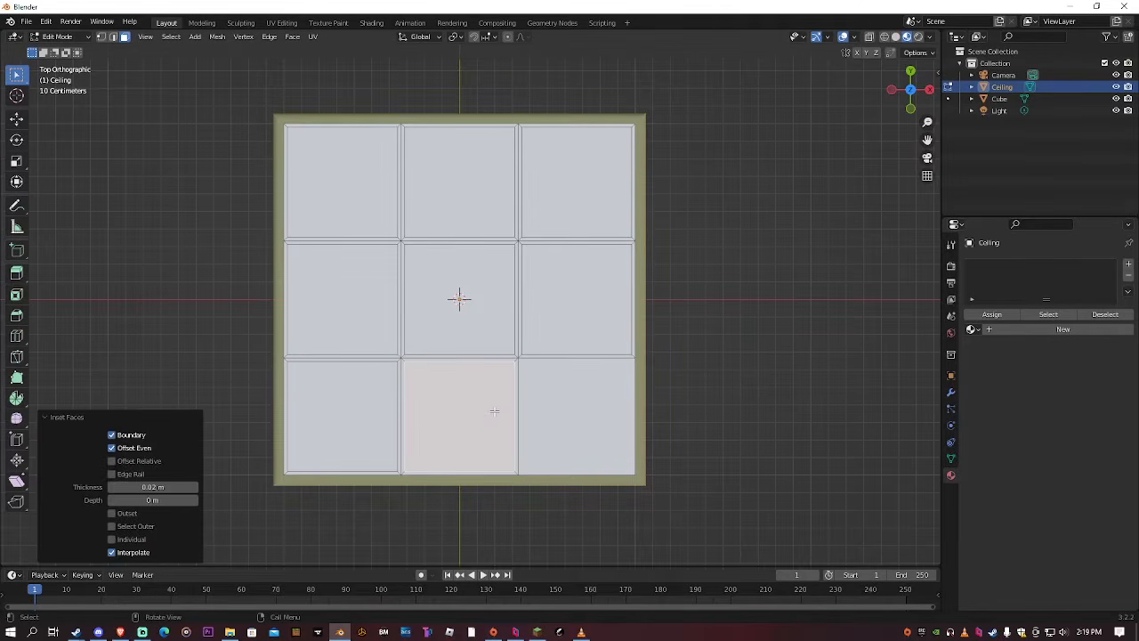
pyautogui.click(551, 402)
pyautogui.write('i0.02')
pyautogui.press('Return')
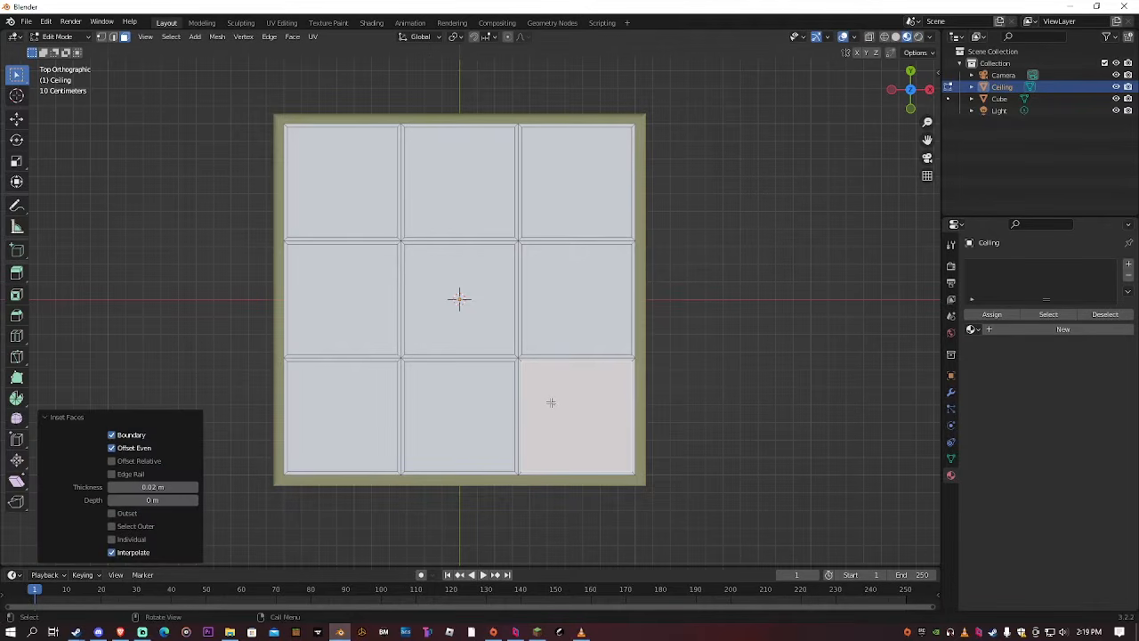
# Return to Object Mode and turn on snapping for moves with Vertex as the snap target
pyautogui.moveTo(564, 348); pyautogui.dragTo(499, 283, button='middle')
pyautogui.press('Tab')
pyautogui.press('g')
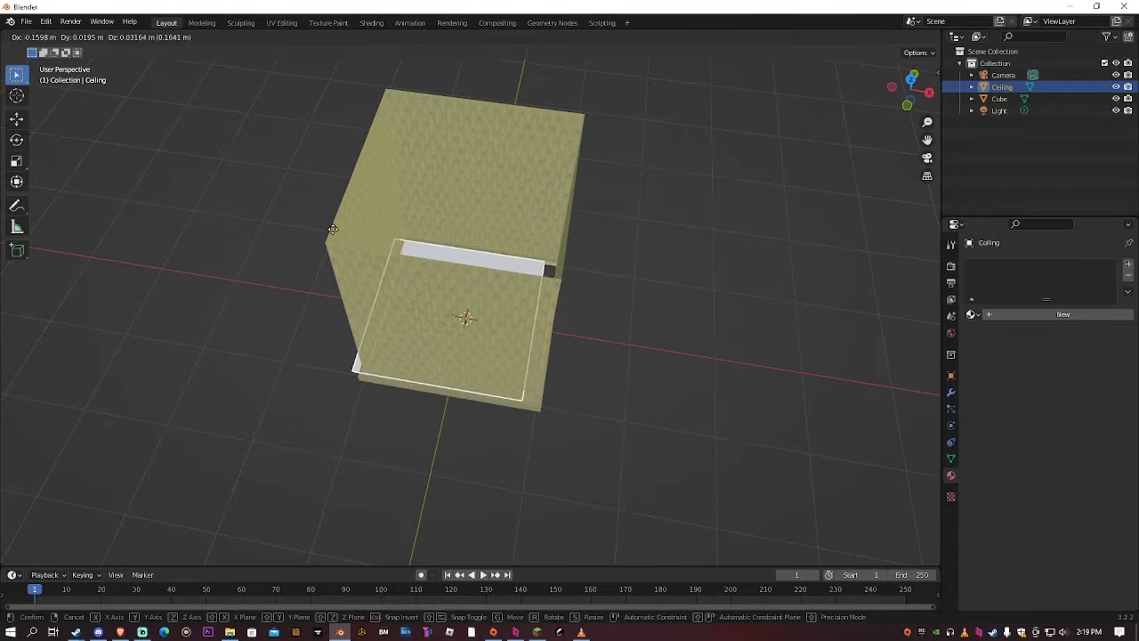
pyautogui.rightClick(330, 229)
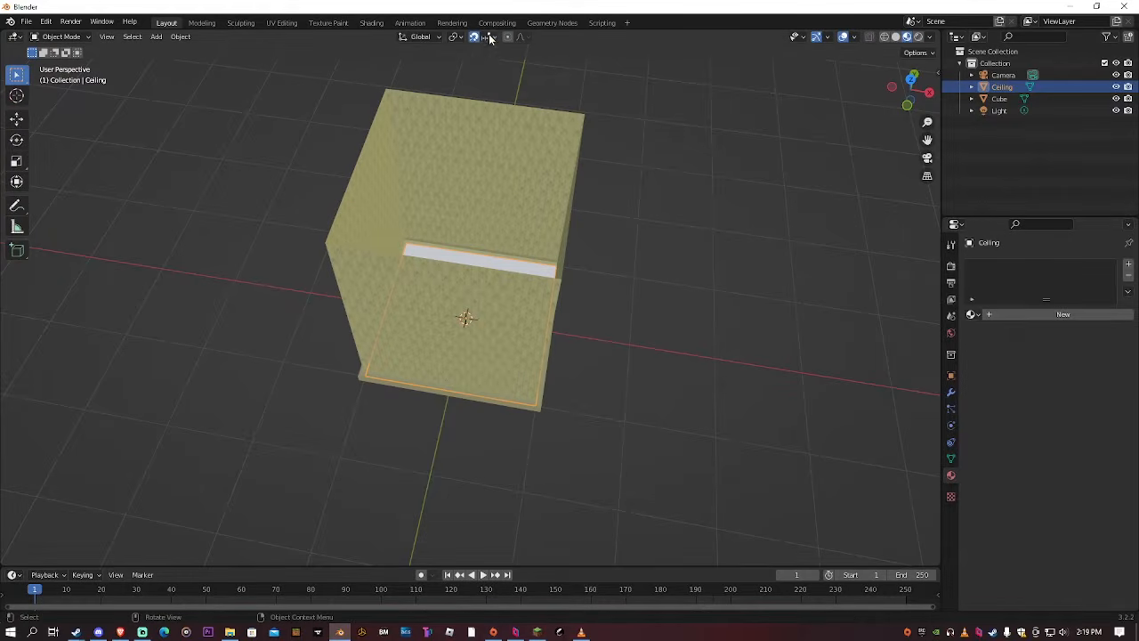
pyautogui.click(486, 36)
pyautogui.click(455, 84)
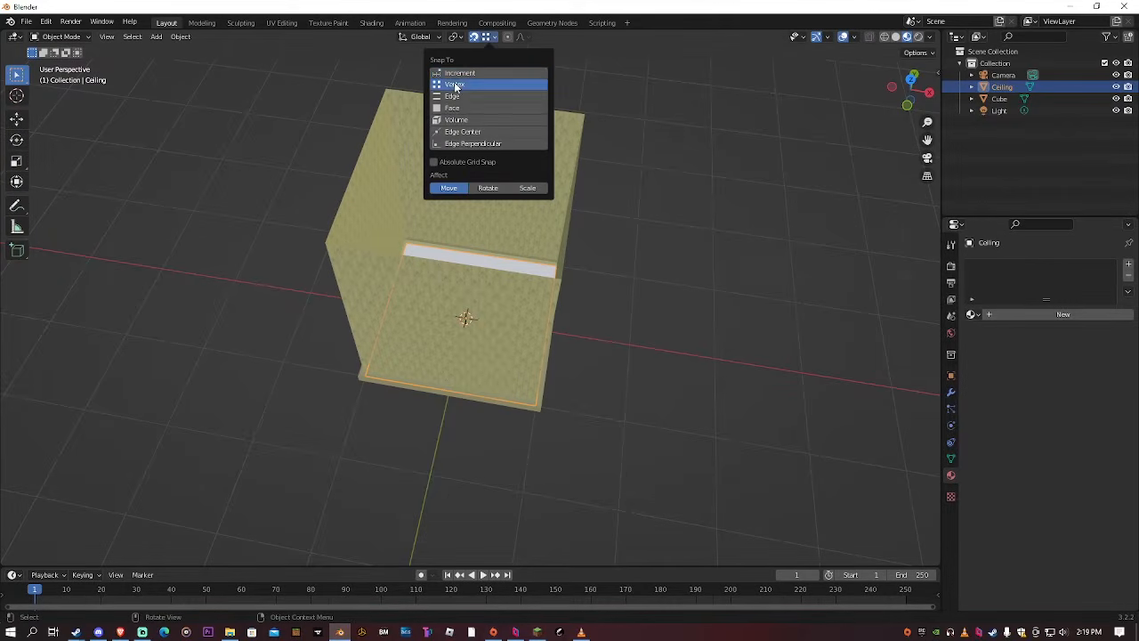
# Move the ceiling up 2.5 m, snapping it onto the top edges of the walls, and inspect the fit
pyautogui.click(659, 117)
pyautogui.click(439, 261)
pyautogui.press('g')
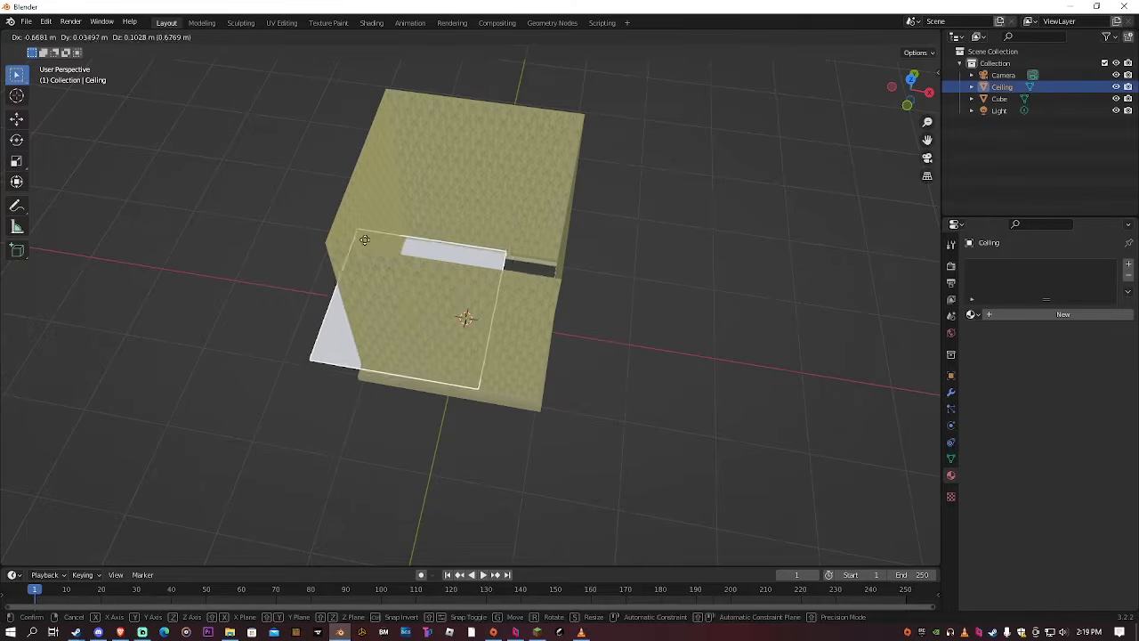
pyautogui.click(340, 268)
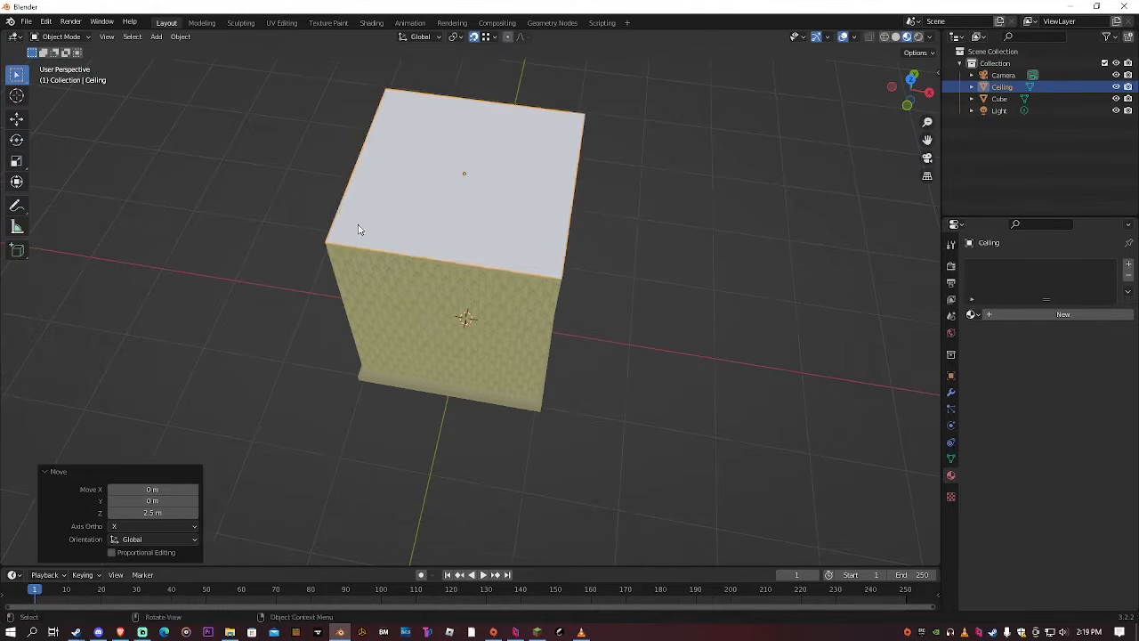
pyautogui.moveTo(356, 261); pyautogui.dragTo(437, 92, button='middle')
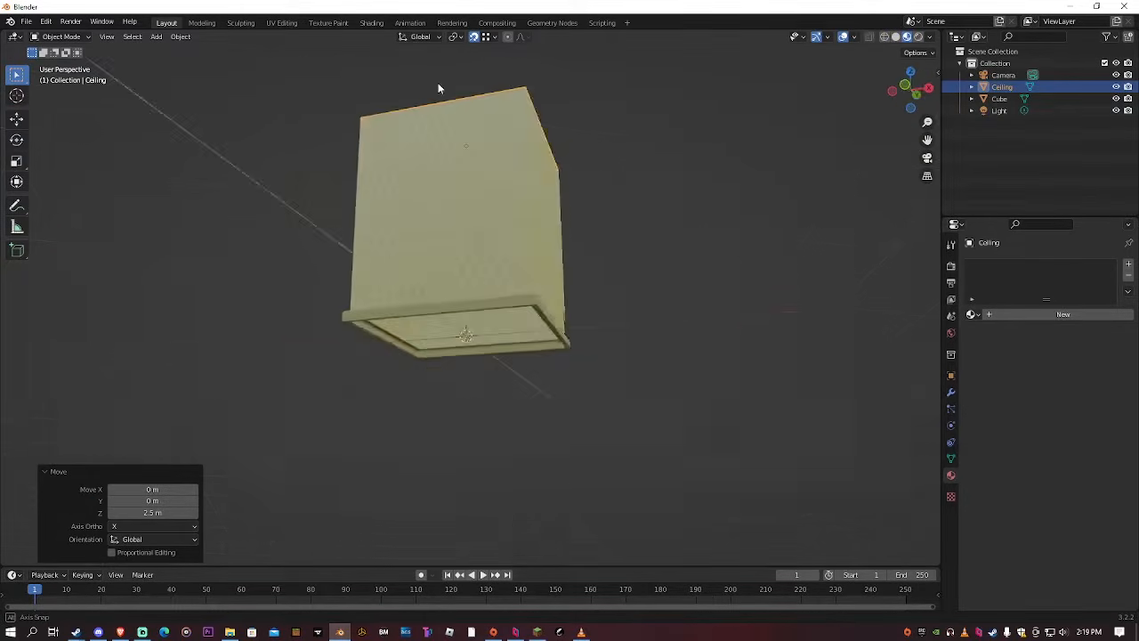
pyautogui.scroll(5, 422, 168)
pyautogui.moveTo(425, 133); pyautogui.dragTo(435, 248, button='middle')
pyautogui.scroll(-6, 434, 247)
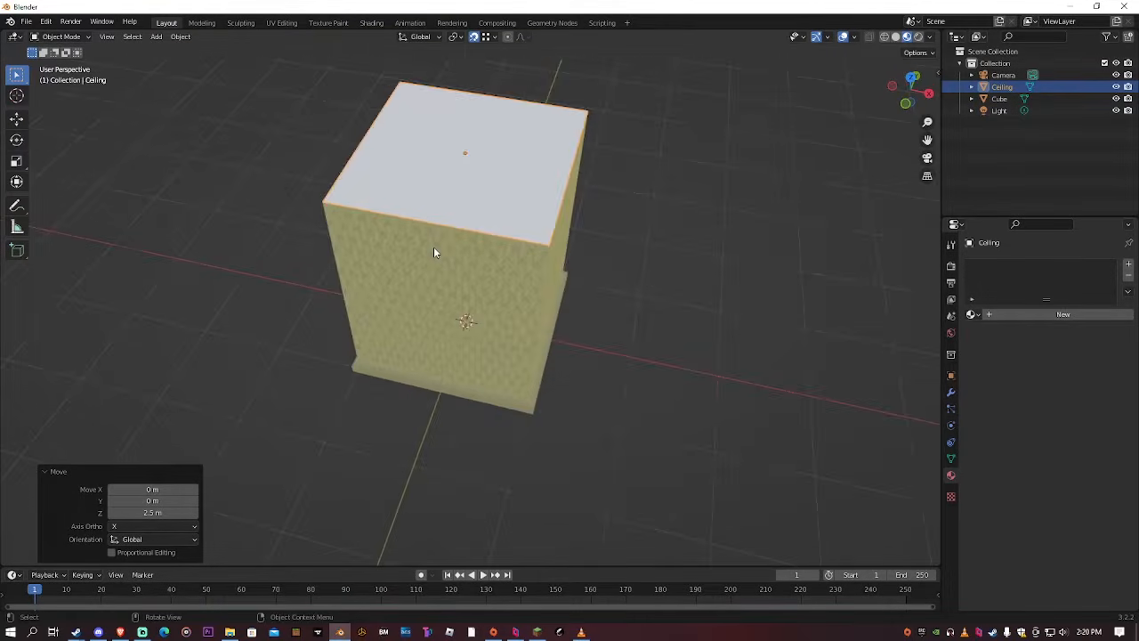
# In Edit Mode from the top view, select the narrow border faces along the top and sides of the ceiling's upper tile row
pyautogui.press('KP_7')
pyautogui.scroll(3, 450, 239)
pyautogui.press('Tab')
pyautogui.scroll(3, 483, 315)
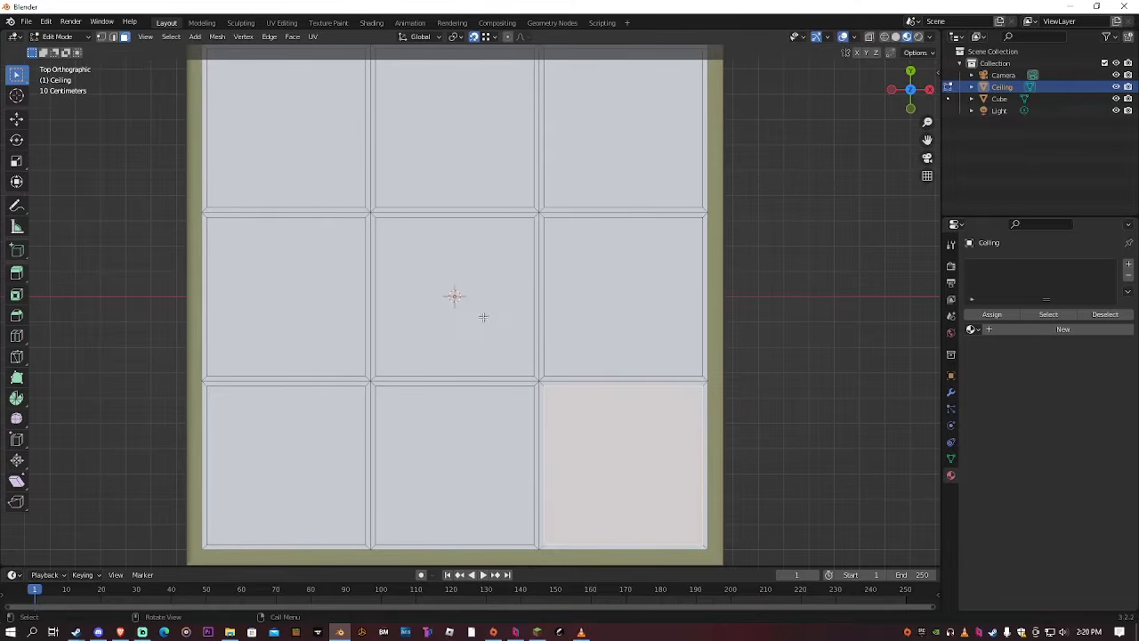
pyautogui.scroll(-3, 483, 315)
pyautogui.scroll(3, 486, 313)
pyautogui.keyDown('shift'); pyautogui.moveTo(336, 241); pyautogui.dragTo(399, 367, button='middle'); pyautogui.keyUp('shift')
pyautogui.scroll(1, 389, 255)
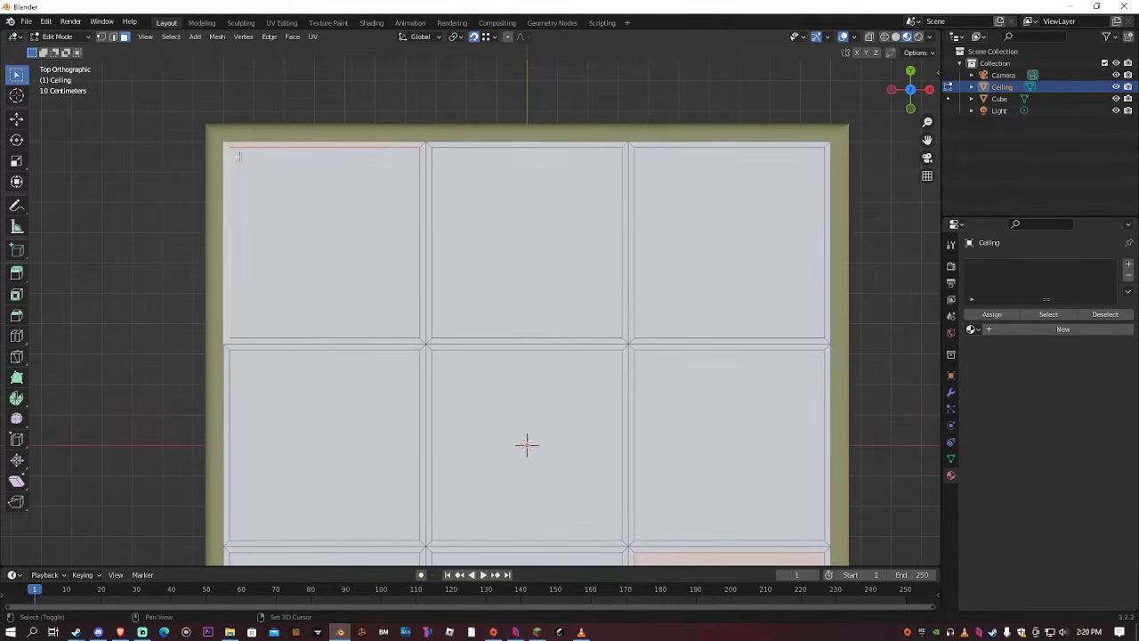
pyautogui.keyDown('shift'); pyautogui.click(442, 146); pyautogui.keyUp('shift')
pyautogui.keyDown('shift'); pyautogui.click(423, 158); pyautogui.keyUp('shift')
pyautogui.keyDown('shift'); pyautogui.click(430, 158); pyautogui.keyUp('shift')
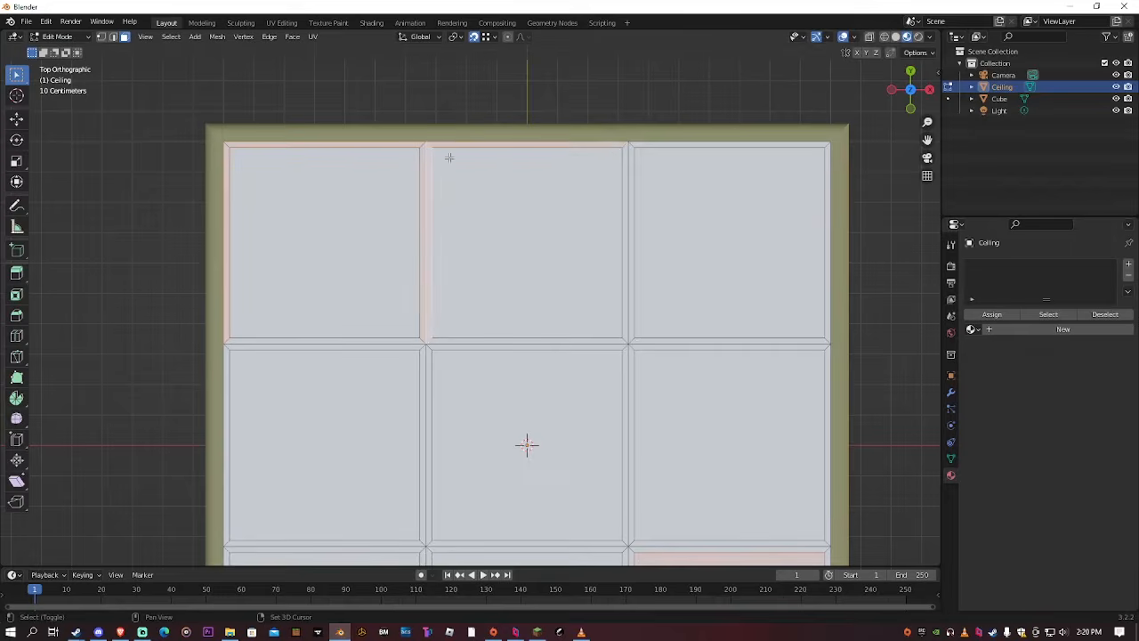
pyautogui.keyDown('shift'); pyautogui.click(630, 147); pyautogui.keyUp('shift')
pyautogui.keyDown('shift'); pyautogui.click(628, 154); pyautogui.keyUp('shift')
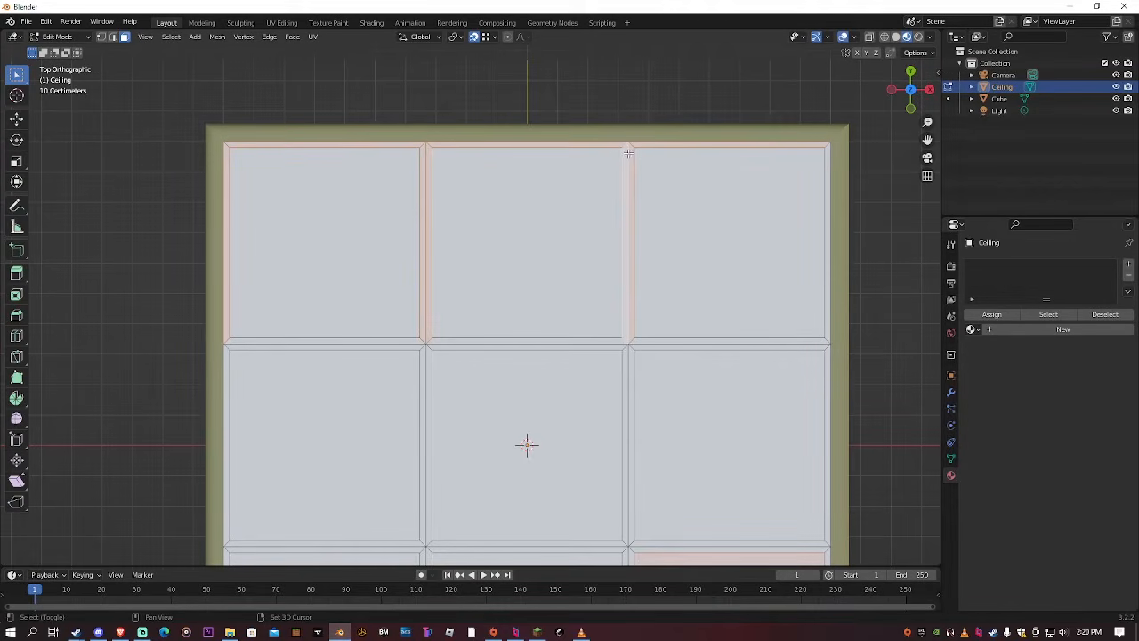
pyautogui.keyDown('shift'); pyautogui.click(829, 163); pyautogui.keyUp('shift')
# Extend the selection with the separator faces between the upper and middle rows and the middle row's inner and left vertical strips
pyautogui.keyDown('shift'); pyautogui.moveTo(639, 317); pyautogui.dragTo(616, 230, button='middle'); pyautogui.keyUp('shift')
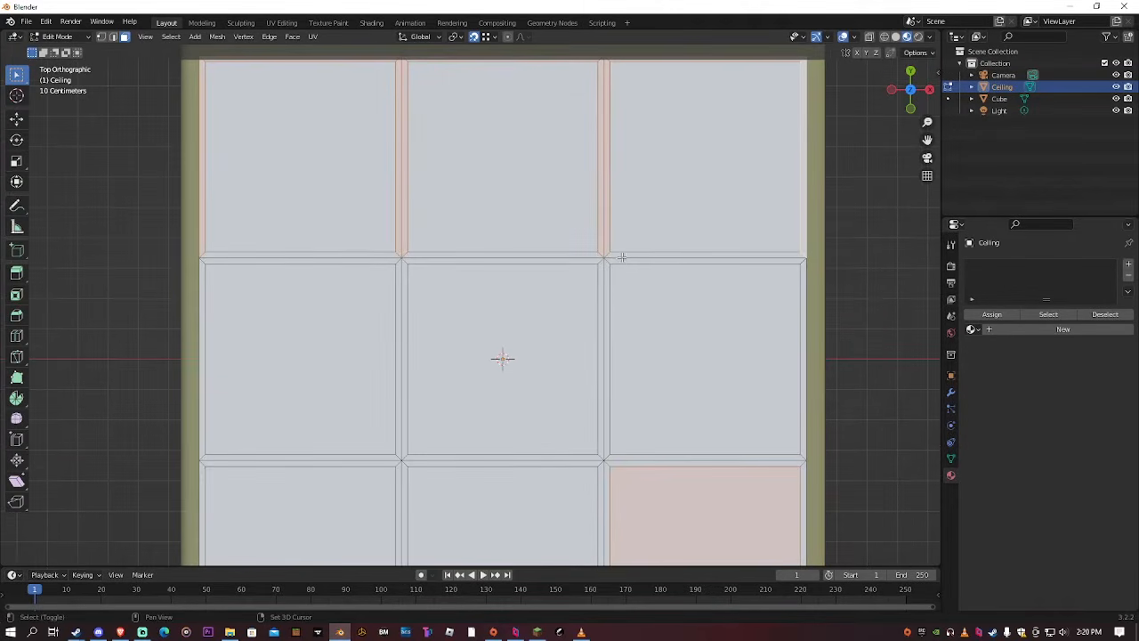
pyautogui.keyDown('shift'); pyautogui.click(621, 257); pyautogui.keyUp('shift')
pyautogui.keyDown('shift'); pyautogui.click(602, 263); pyautogui.keyUp('shift')
pyautogui.keyDown('shift'); pyautogui.click(588, 257); pyautogui.keyUp('shift')
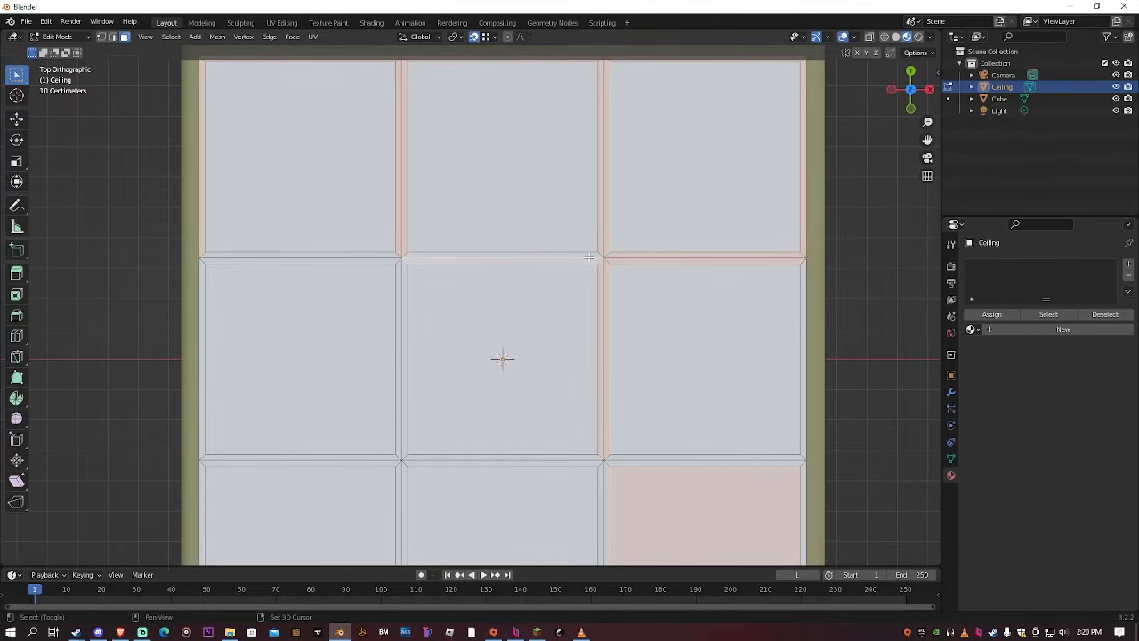
pyautogui.keyDown('shift'); pyautogui.click(368, 256); pyautogui.keyUp('shift')
pyautogui.keyDown('shift'); pyautogui.click(400, 268); pyautogui.keyUp('shift')
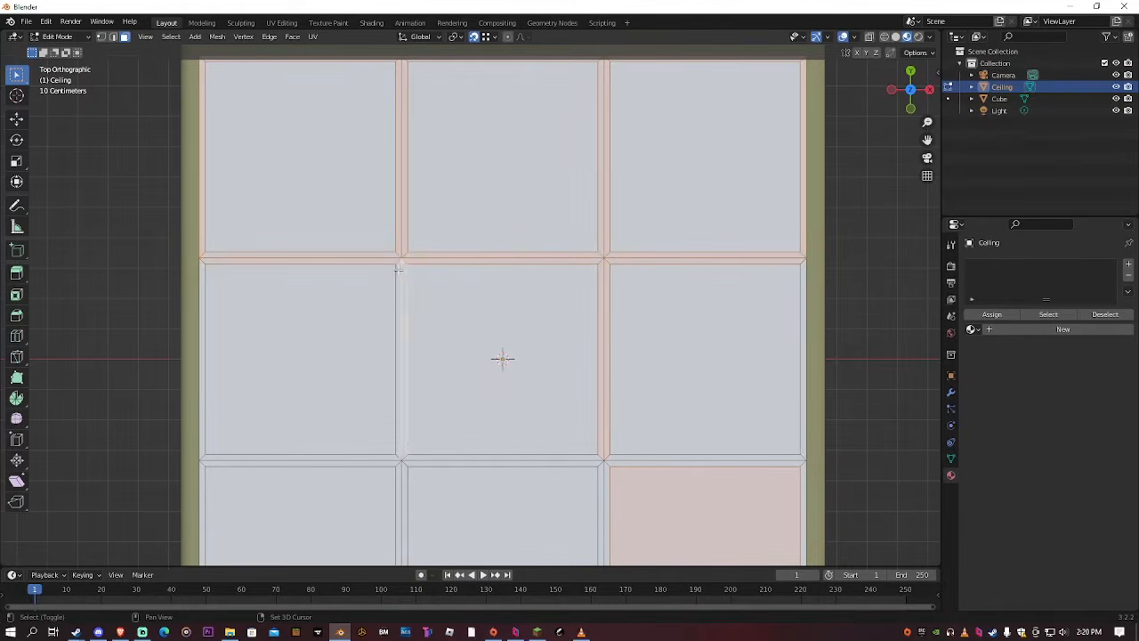
pyautogui.keyDown('shift'); pyautogui.click(200, 294); pyautogui.keyUp('shift')
# Extend the selection with the middle row's right strip and all remaining separator and border faces around the ceiling's lower row
pyautogui.keyDown('shift'); pyautogui.scroll(-5, 267, 285); pyautogui.keyUp('shift')
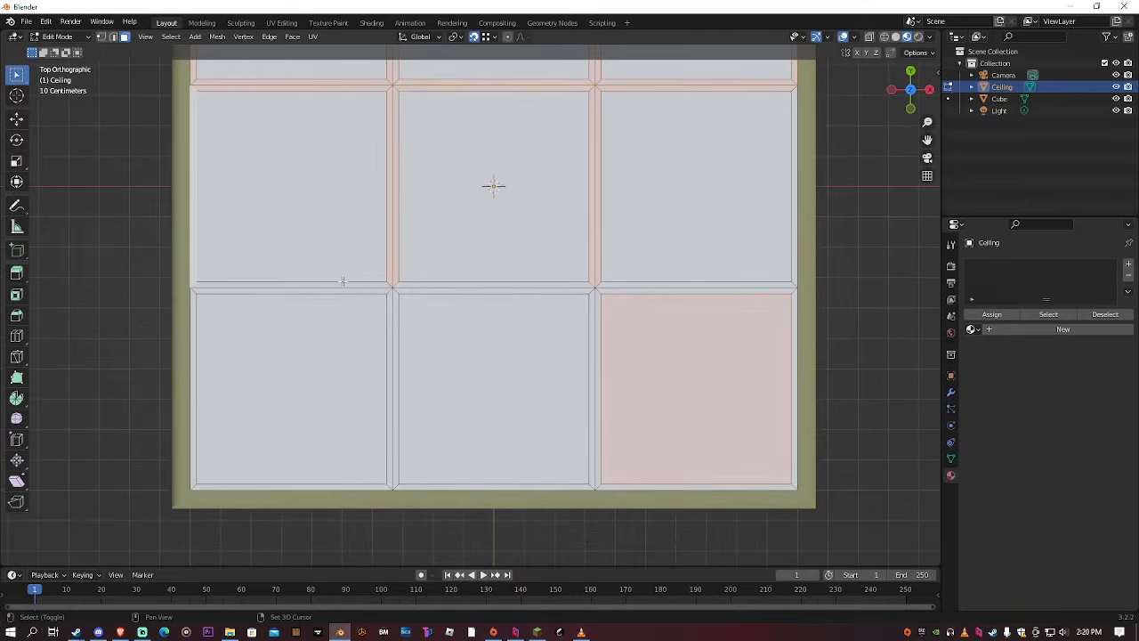
pyautogui.keyDown('shift'); pyautogui.click(357, 286); pyautogui.keyUp('shift')
pyautogui.keyDown('shift'); pyautogui.click(409, 290); pyautogui.keyUp('shift')
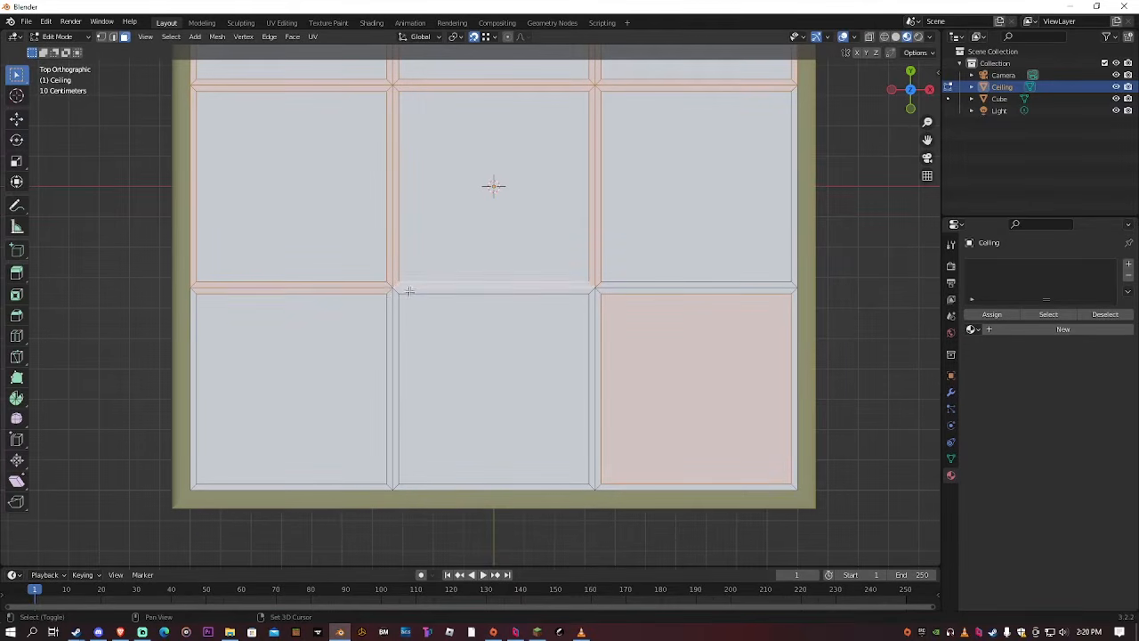
pyautogui.keyDown('shift'); pyautogui.click(391, 300); pyautogui.keyUp('shift')
pyautogui.keyDown('shift'); pyautogui.click(604, 287); pyautogui.keyUp('shift')
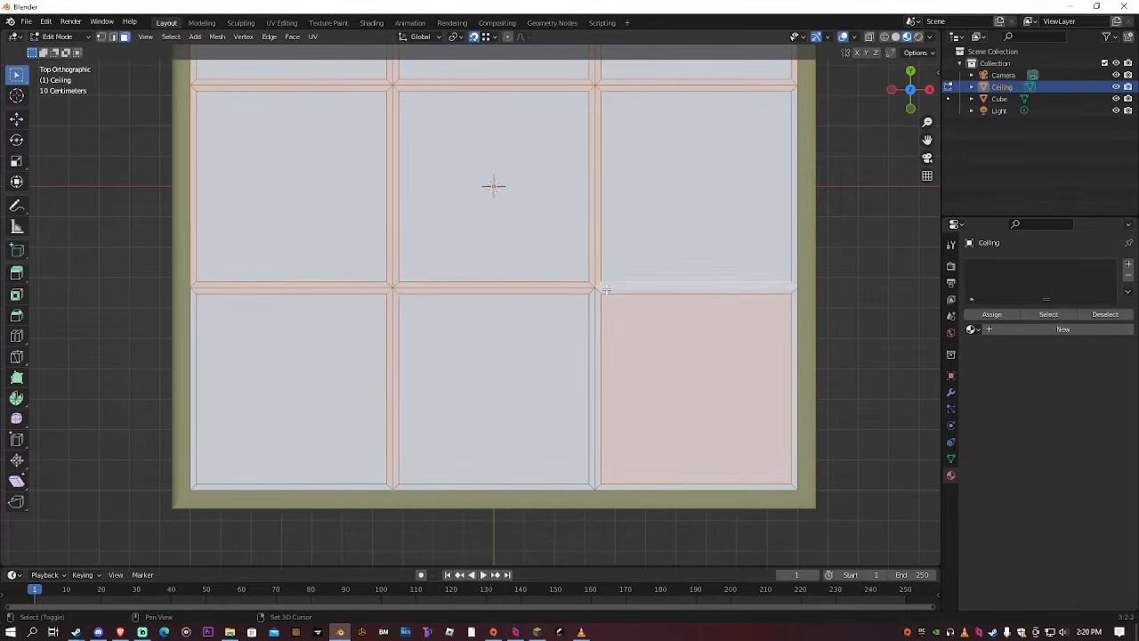
pyautogui.keyDown('shift'); pyautogui.click(595, 299); pyautogui.keyUp('shift')
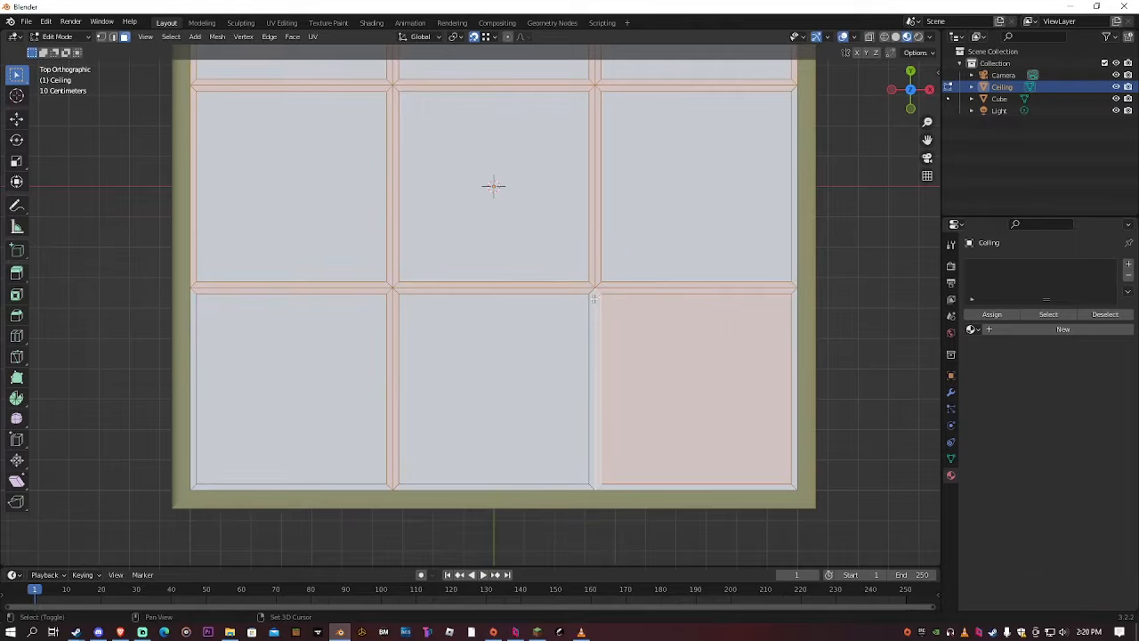
pyautogui.keyDown('shift'); pyautogui.click(791, 267); pyautogui.keyUp('shift')
pyautogui.keyDown('shift'); pyautogui.click(795, 310); pyautogui.keyUp('shift')
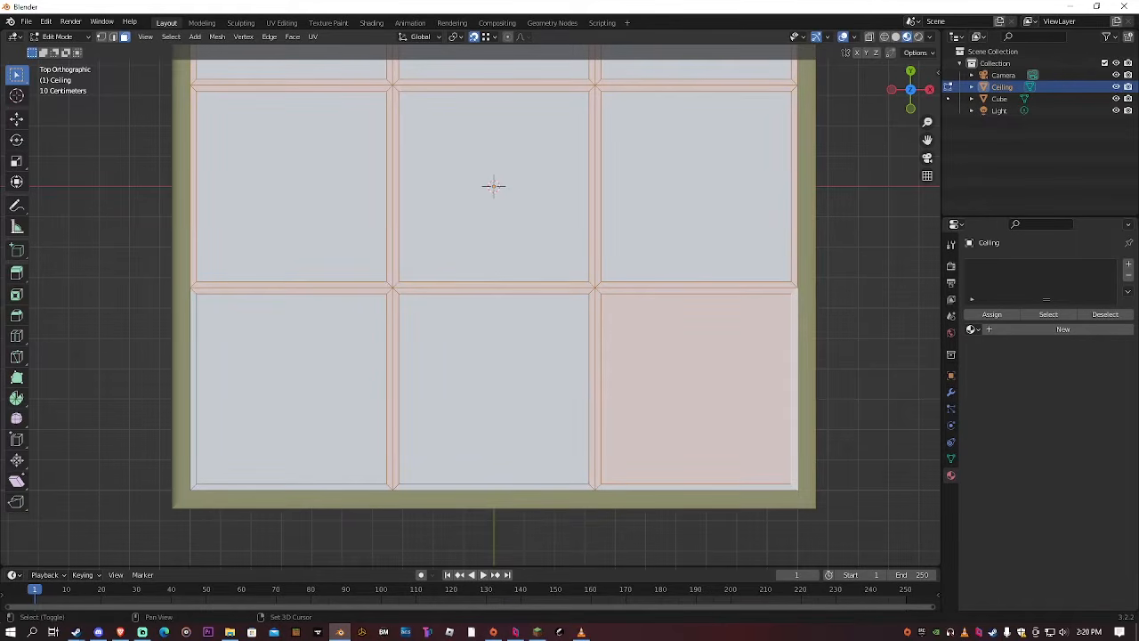
pyautogui.keyDown('shift'); pyautogui.click(605, 488); pyautogui.keyUp('shift')
pyautogui.keyDown('shift'); pyautogui.click(564, 485); pyautogui.keyUp('shift')
pyautogui.keyDown('shift'); pyautogui.click(268, 489); pyautogui.keyUp('shift')
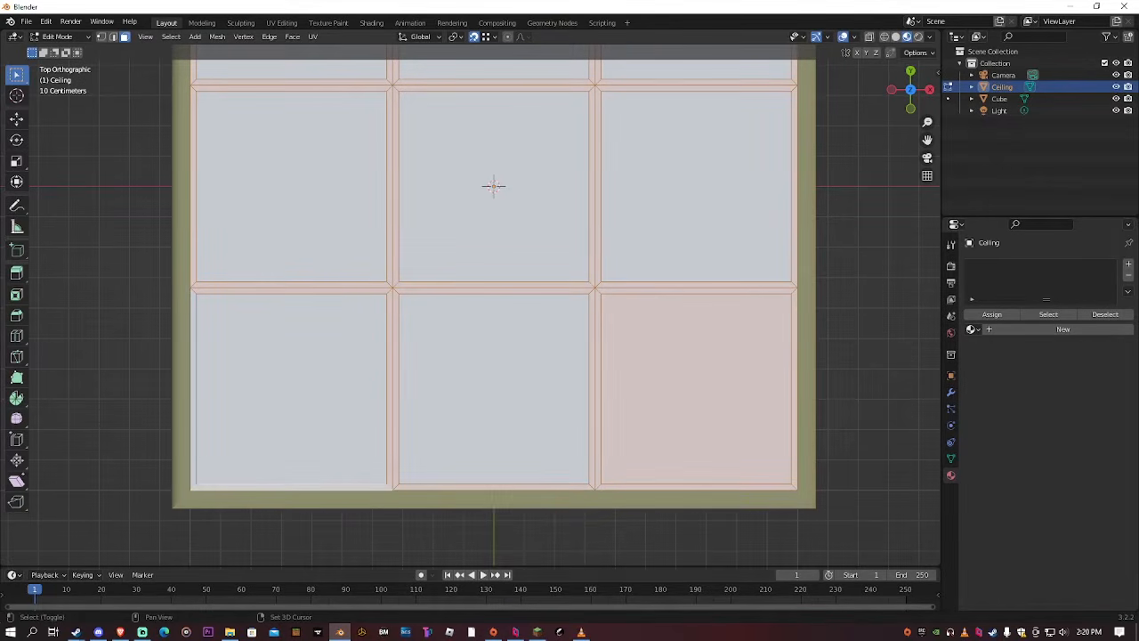
pyautogui.keyDown('shift'); pyautogui.click(195, 453); pyautogui.keyUp('shift')
# Deselect the lower-right tile face so only the separator strips are selected, and check the selection across the ceiling
pyautogui.keyDown('shift'); pyautogui.moveTo(386, 187); pyautogui.dragTo(391, 304, button='middle'); pyautogui.keyUp('shift')
pyautogui.scroll(-4, 391, 304)
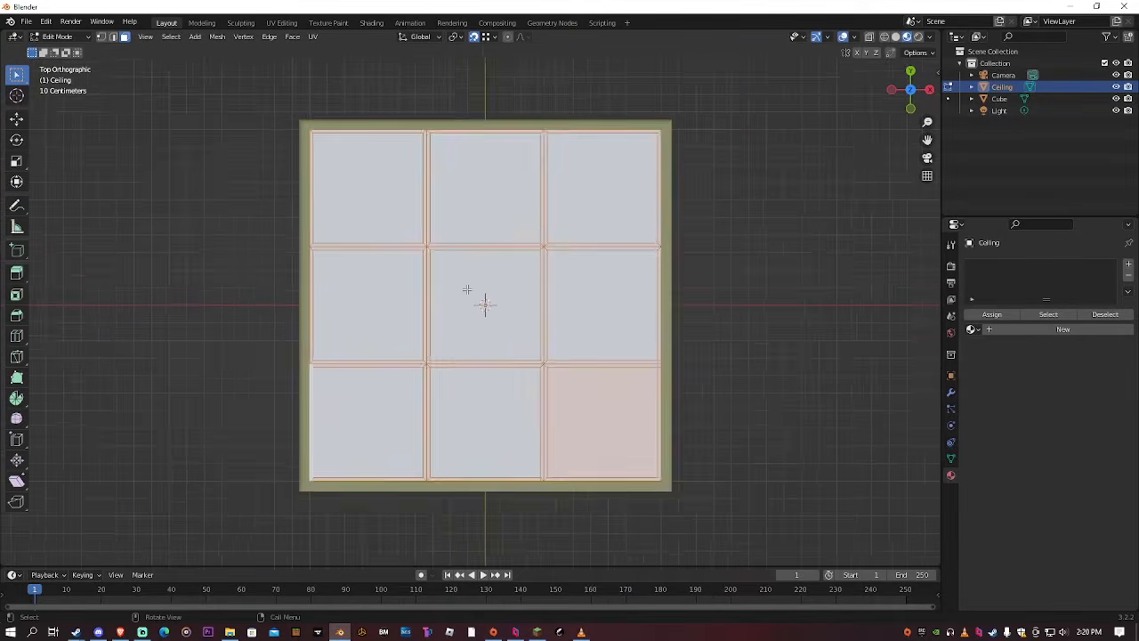
pyautogui.scroll(2, 472, 298)
pyautogui.keyDown('shift'); pyautogui.click(609, 421); pyautogui.keyUp('shift')
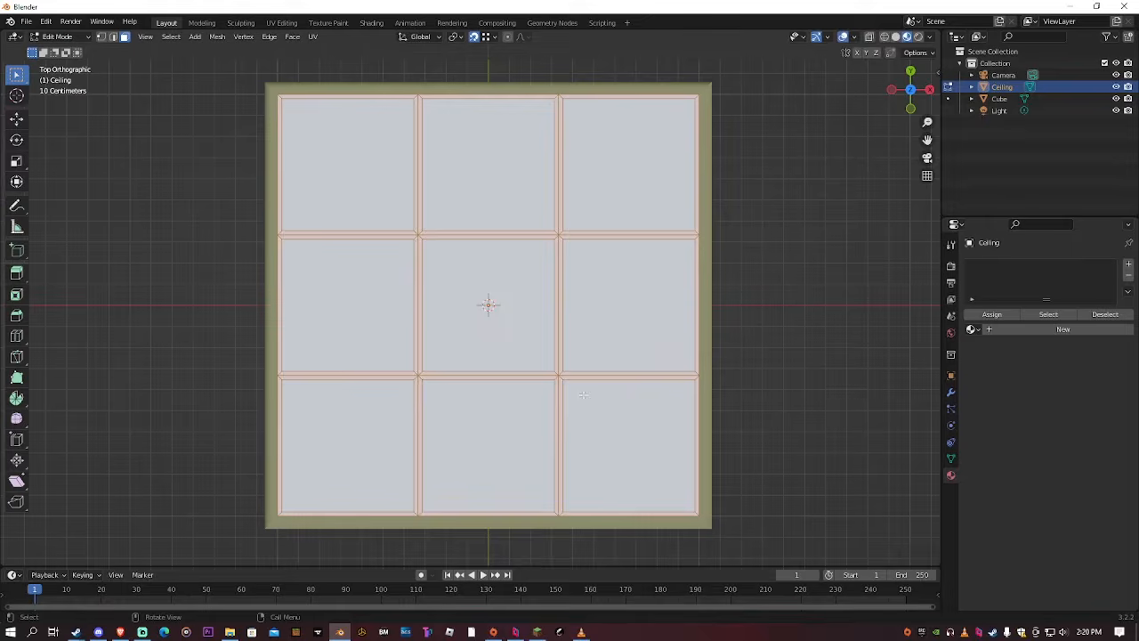
pyautogui.moveTo(527, 168); pyautogui.dragTo(420, 133, button='middle')
pyautogui.keyDown('shift'); pyautogui.moveTo(420, 134); pyautogui.dragTo(394, 330, button='middle'); pyautogui.keyUp('shift')
pyautogui.scroll(5, 388, 317)
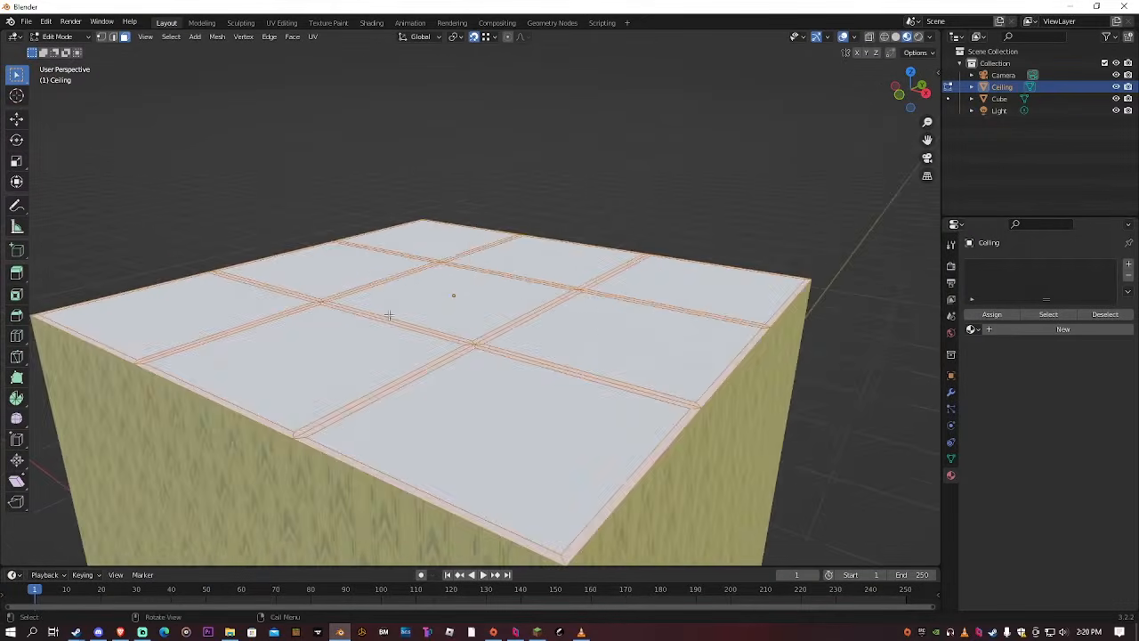
pyautogui.moveTo(415, 261)
pyautogui.mouseDown(button='middle')
pyautogui.moveTo(456, 276)
pyautogui.moveTo(449, 260)
pyautogui.moveTo(437, 269)
pyautogui.mouseUp(button='middle')
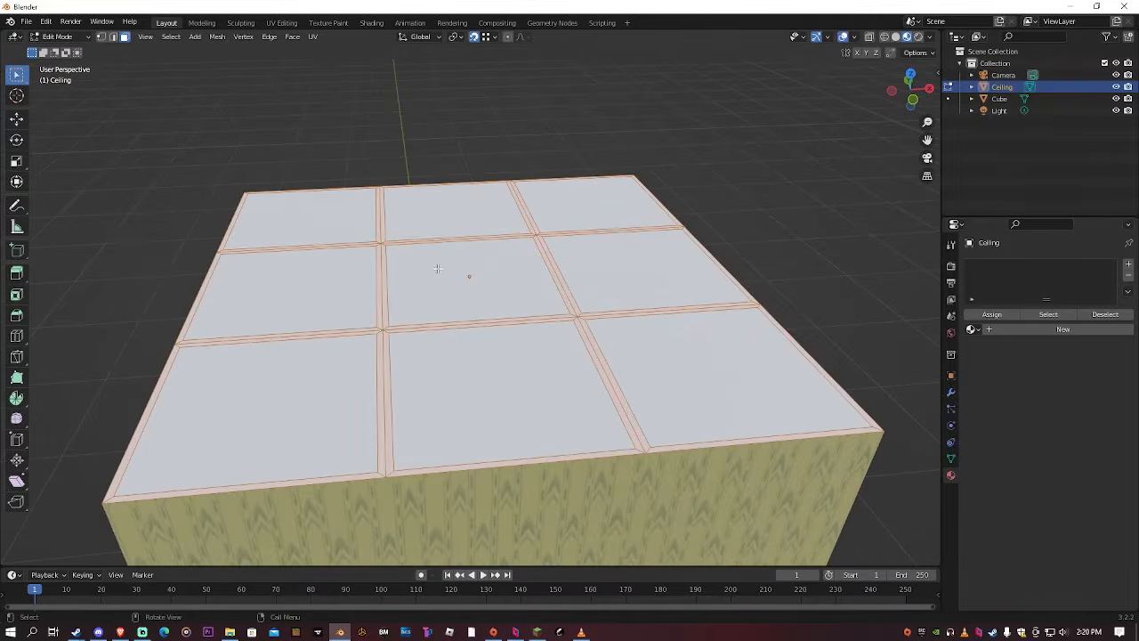
# Add a new material to the ceiling and name it Tile_Seprator
pyautogui.press('KP_7')
pyautogui.keyDown('shift'); pyautogui.moveTo(668, 300); pyautogui.dragTo(640, 247, button='middle'); pyautogui.keyUp('shift')
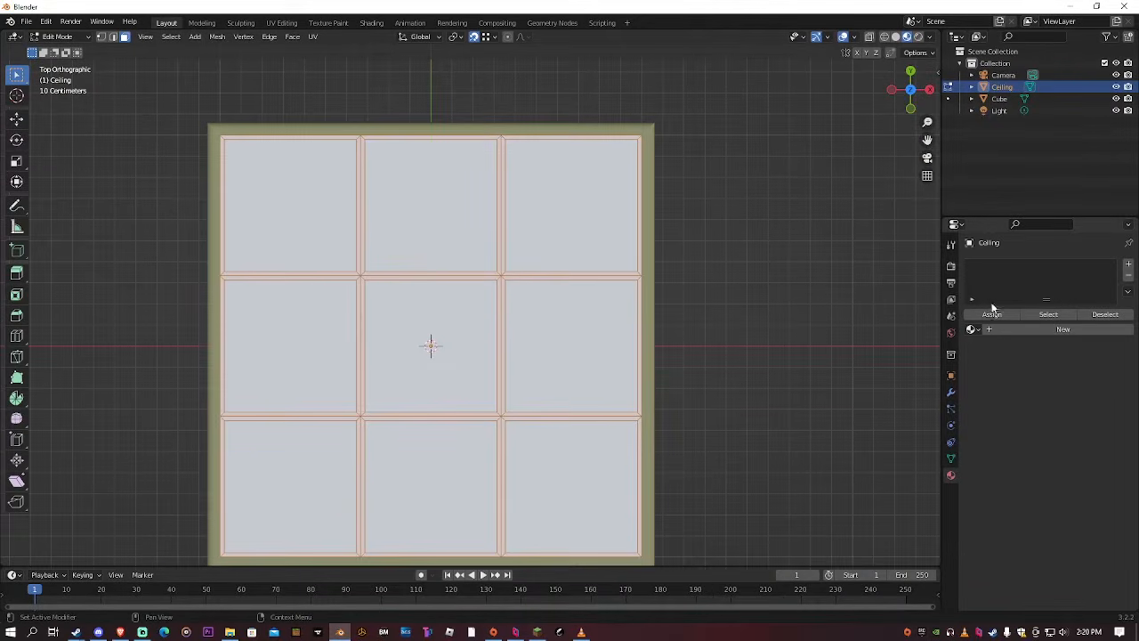
pyautogui.click(1128, 264)
pyautogui.click(1007, 329)
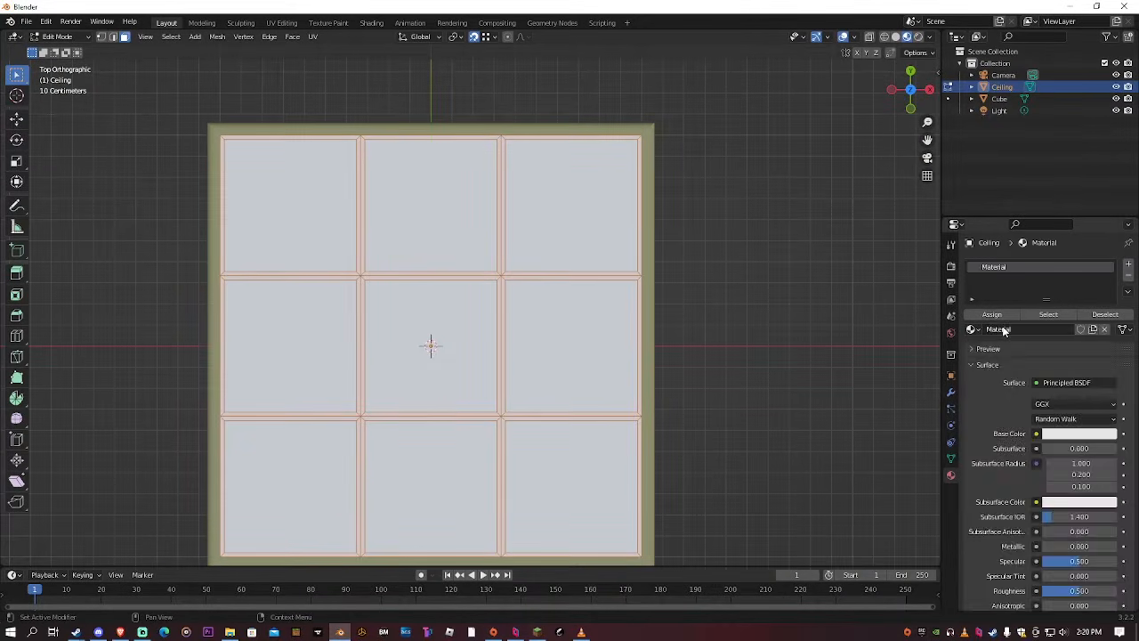
pyautogui.doubleClick(1001, 329)
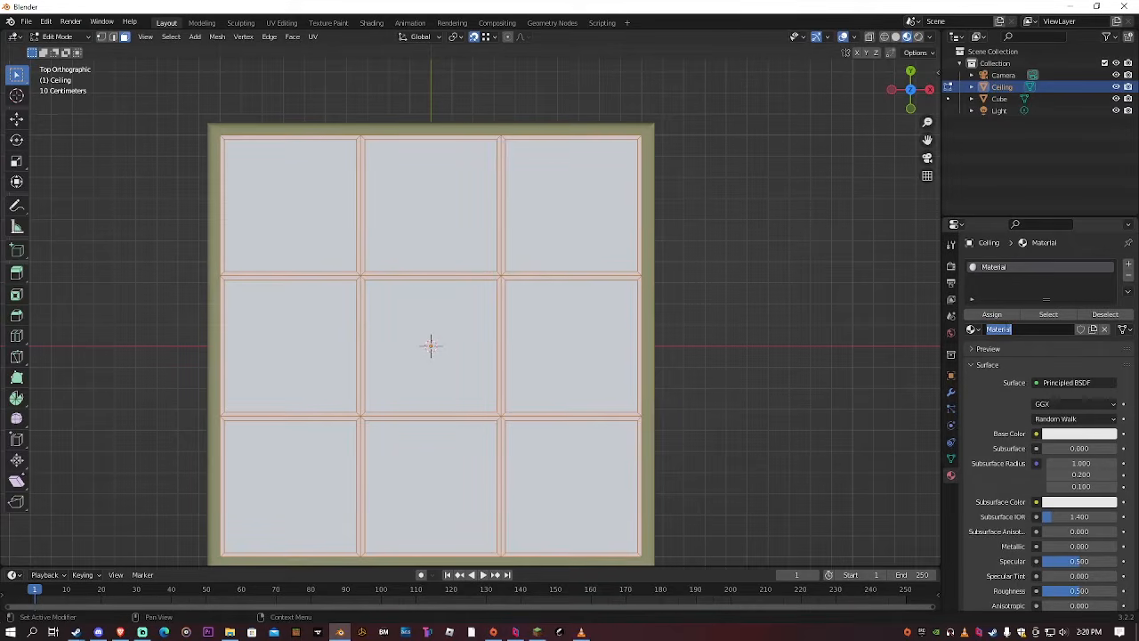
pyautogui.write('C')
pyautogui.write('ile_Seprator')
pyautogui.press('Return')
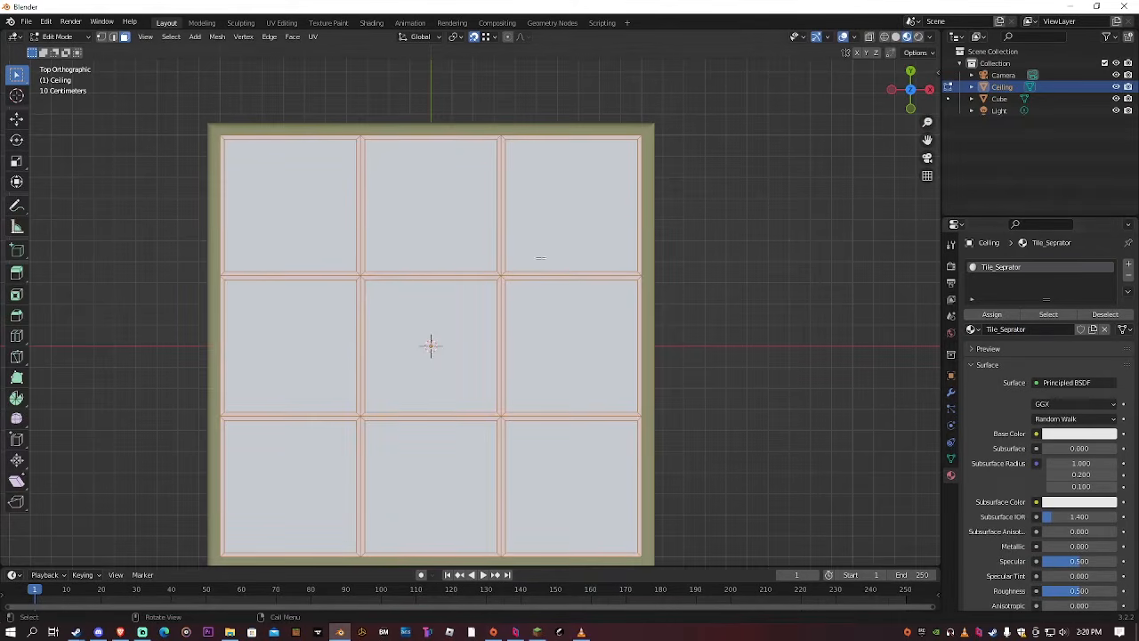
# Darken the Tile_Seprator base color to a value of 0.538 and set its roughness to 0.228
pyautogui.scroll(-1, 525, 232)
pyautogui.keyDown('shift'); pyautogui.moveTo(524, 231); pyautogui.dragTo(523, 199, button='middle'); pyautogui.keyUp('shift')
pyautogui.scroll(1, 560, 204)
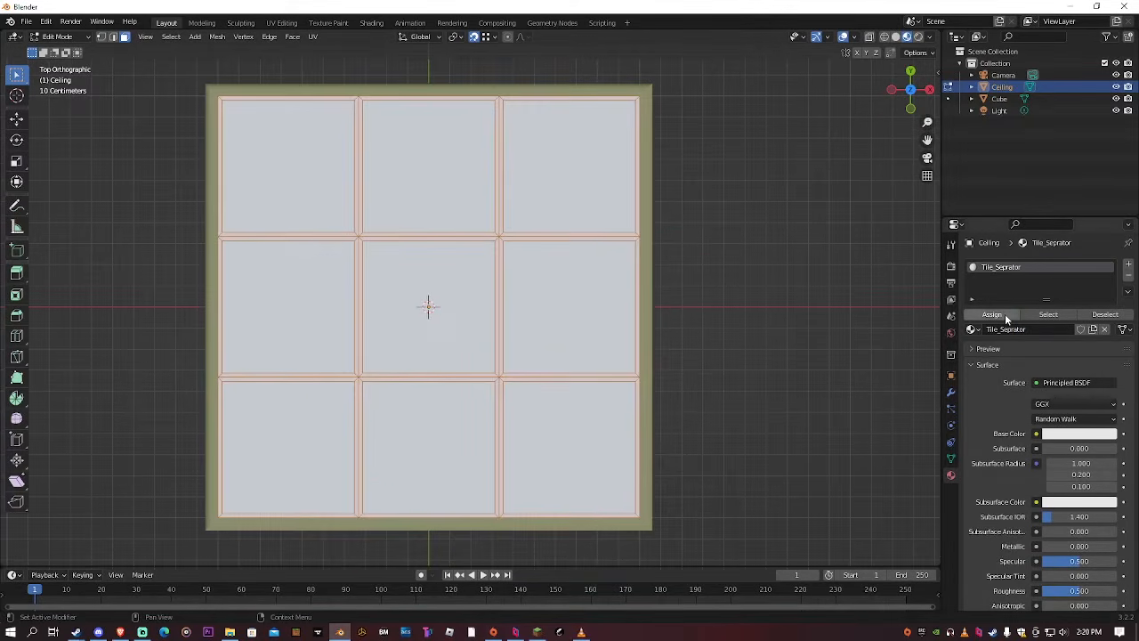
pyautogui.click(1053, 436)
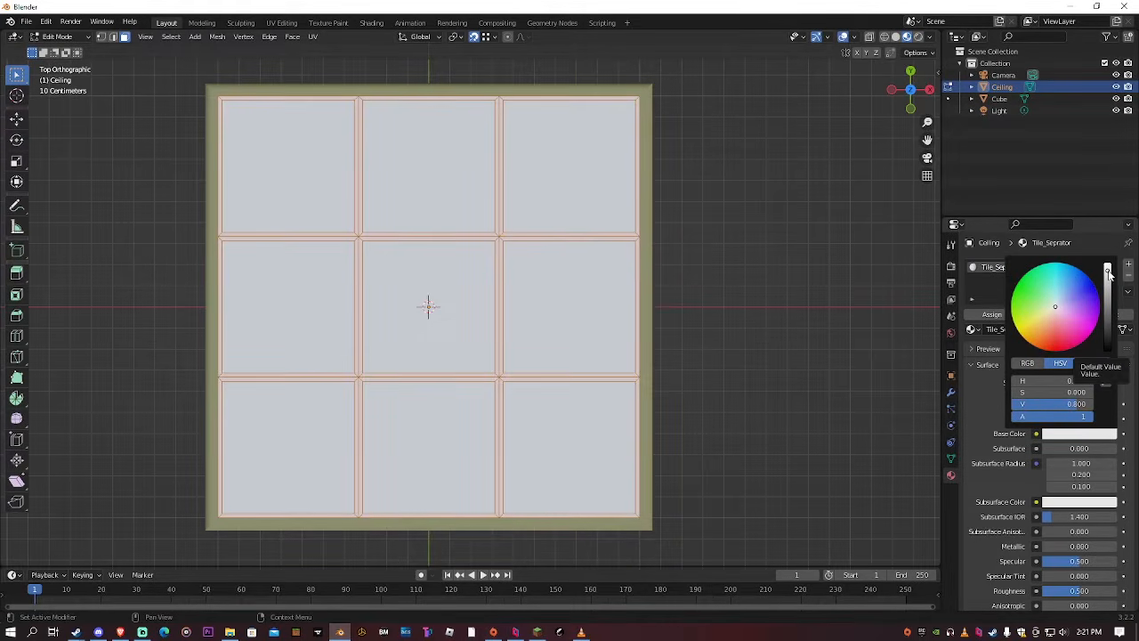
pyautogui.moveTo(1108, 275); pyautogui.dragTo(1108, 305)
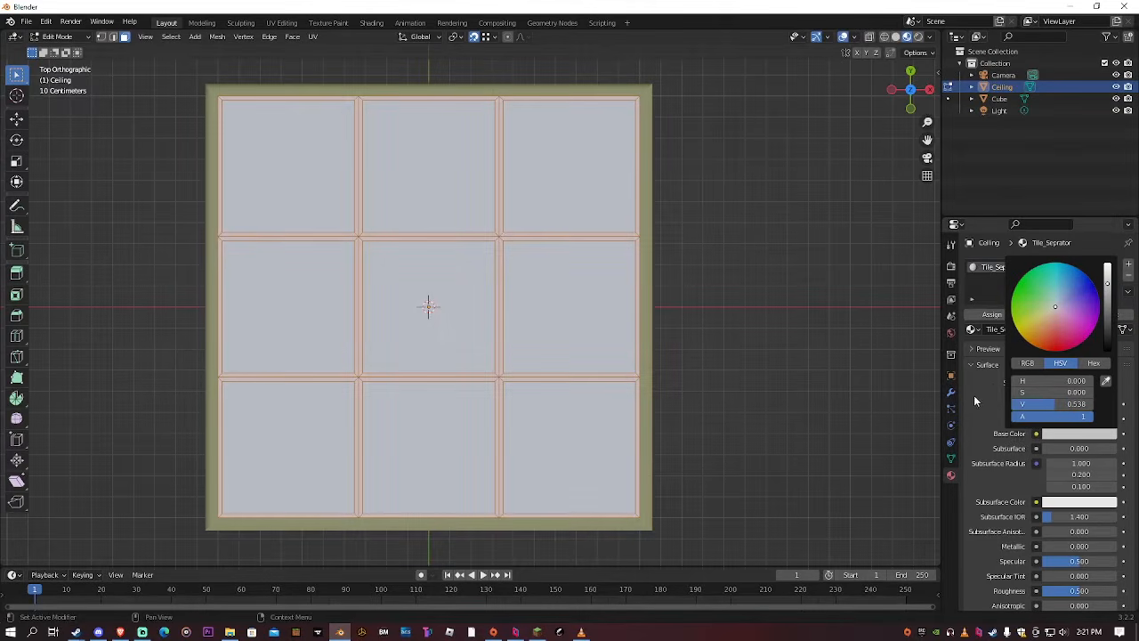
pyautogui.scroll(-5, 1012, 438)
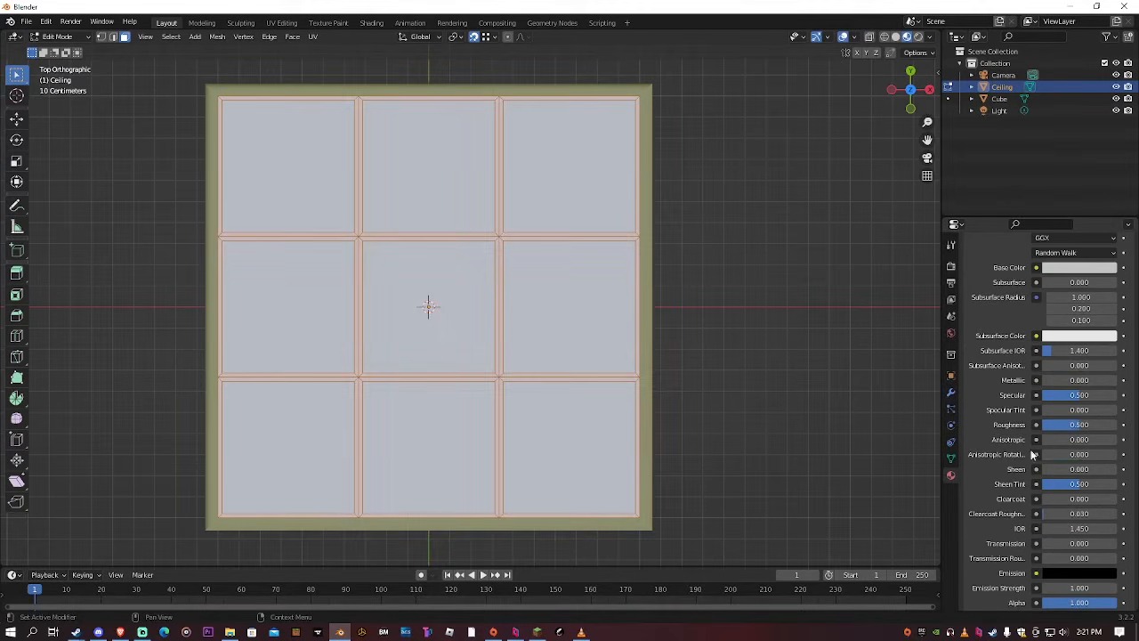
pyautogui.moveTo(1074, 425); pyautogui.dragTo(1118, 424)
pyautogui.moveTo(1120, 428); pyautogui.dragTo(1061, 425)
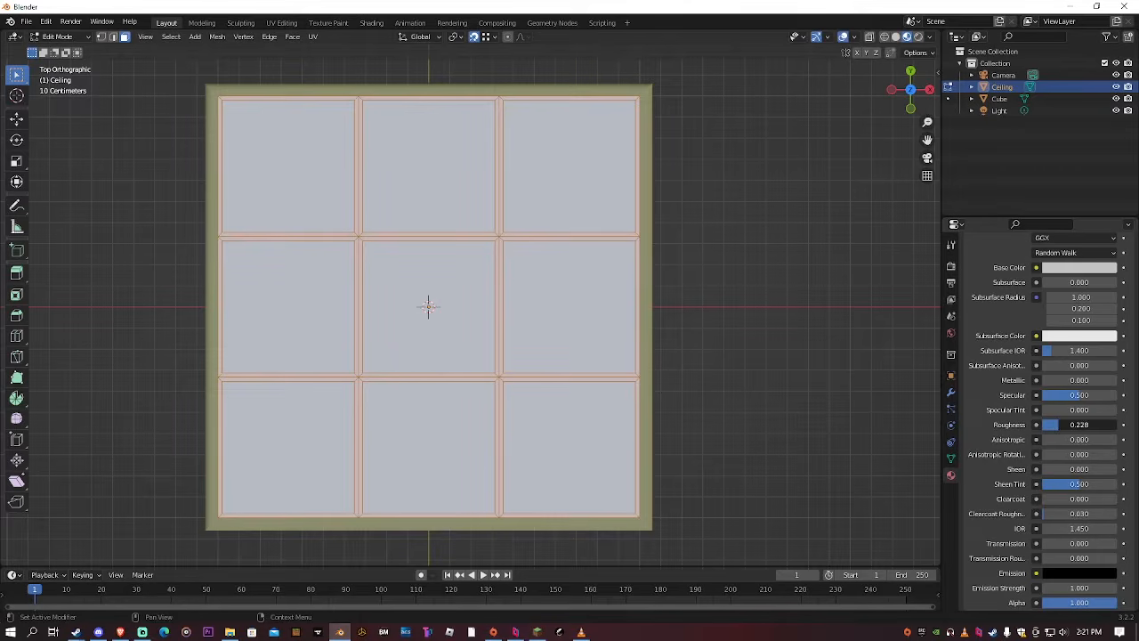
# Try an emission strength of 22.400 and a different emission color brightness on the Tile_Seprator material, and inspect the ceiling
pyautogui.scroll(-2, 999, 483)
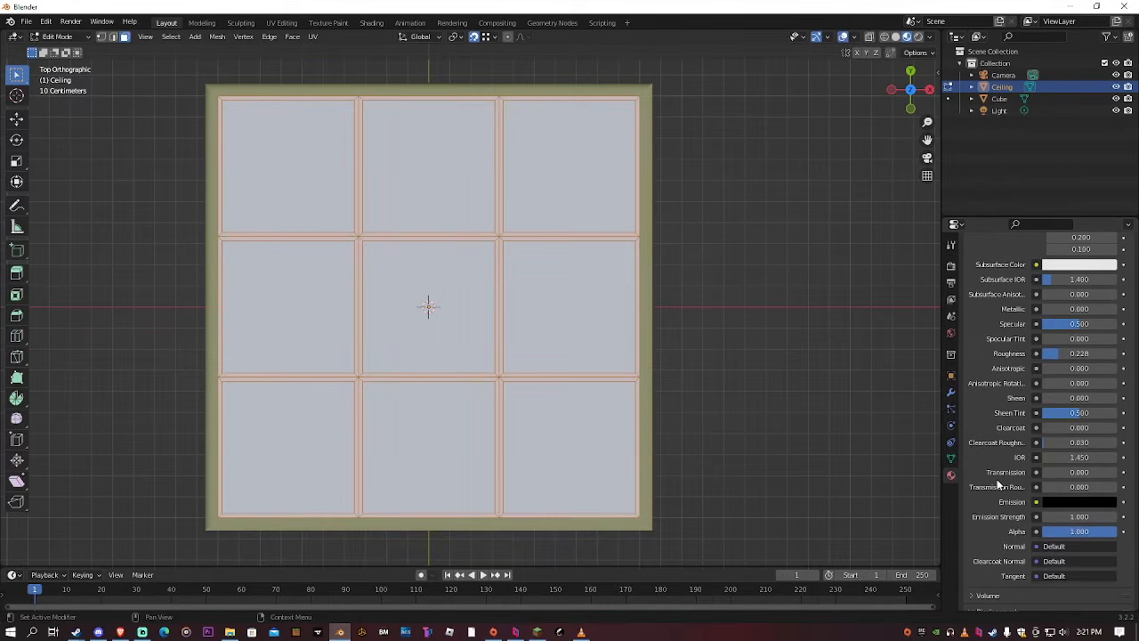
pyautogui.scroll(-1, 998, 483)
pyautogui.scroll(1, 999, 484)
pyautogui.moveTo(1055, 516)
pyautogui.mouseDown()
pyautogui.moveTo(1072, 516)
pyautogui.moveTo(1055, 514)
pyautogui.mouseUp()
pyautogui.click(1052, 501)
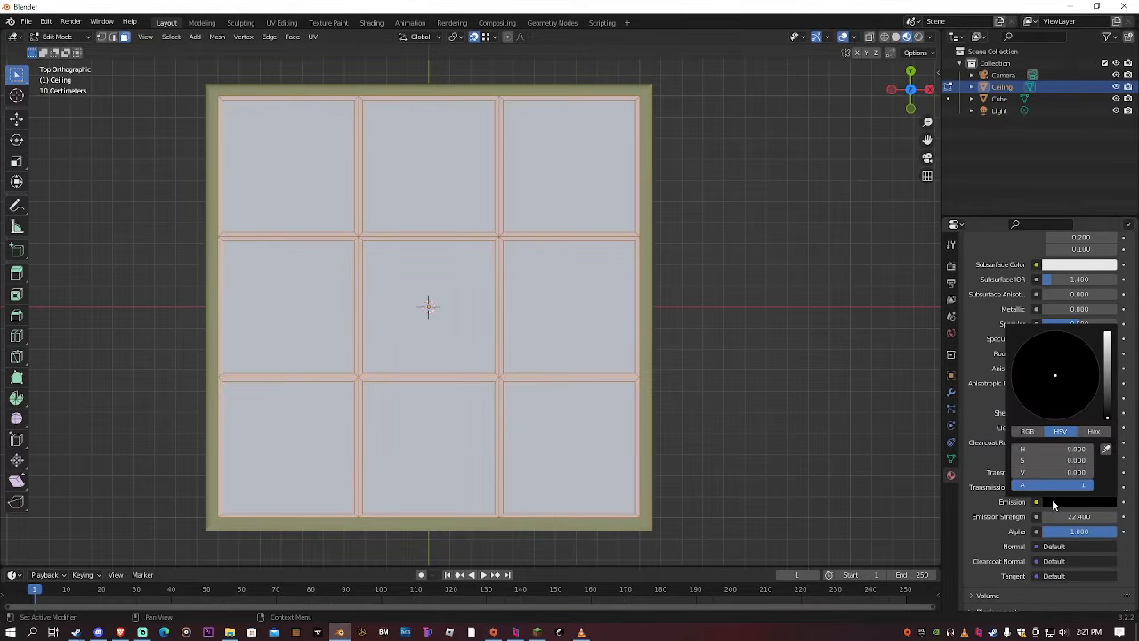
pyautogui.moveTo(1109, 375); pyautogui.dragTo(1107, 417)
pyautogui.scroll(3, 620, 368)
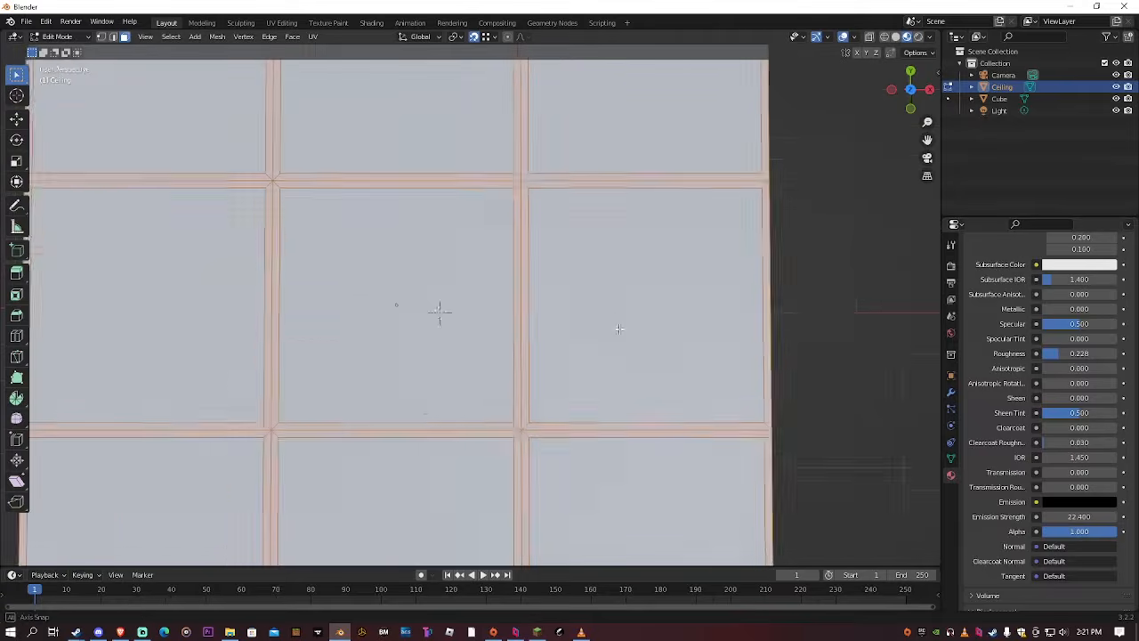
pyautogui.moveTo(618, 329); pyautogui.dragTo(615, 289, button='middle')
pyautogui.scroll(-3, 615, 287)
pyautogui.scroll(3, 614, 289)
pyautogui.scroll(-3, 627, 297)
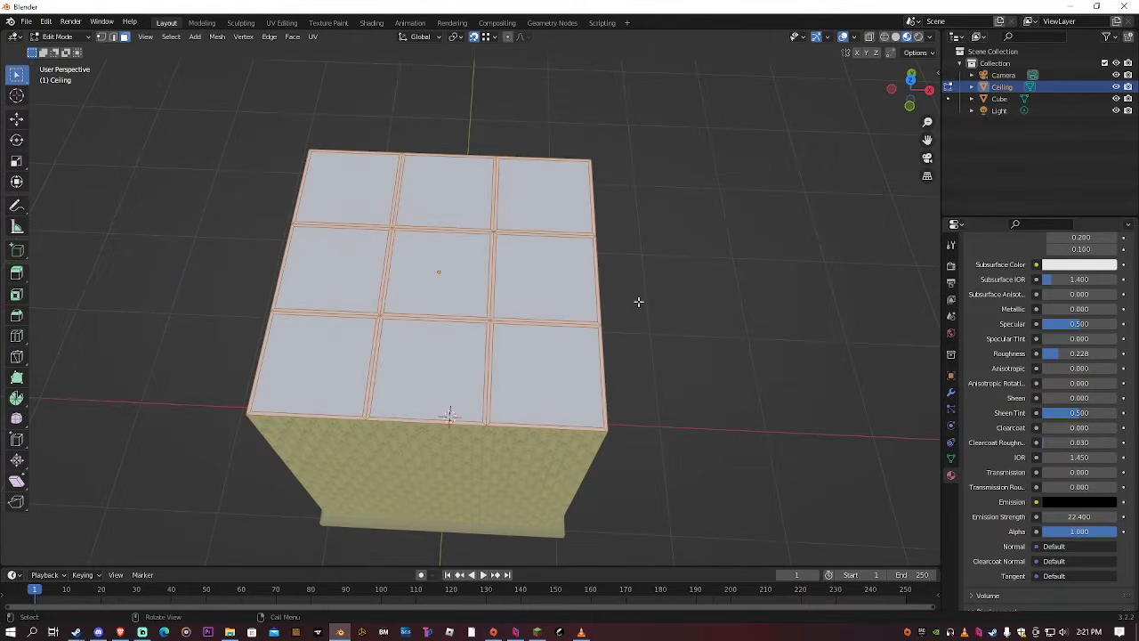
# Reset the material's emission strength to its default of 1.000 and return to the top view of the ceiling
pyautogui.press('BackSpace')
pyautogui.press('KP_7')
pyautogui.scroll(1, 657, 367)
pyautogui.keyDown('shift'); pyautogui.moveTo(657, 367); pyautogui.dragTo(685, 360, button='middle'); pyautogui.keyUp('shift')
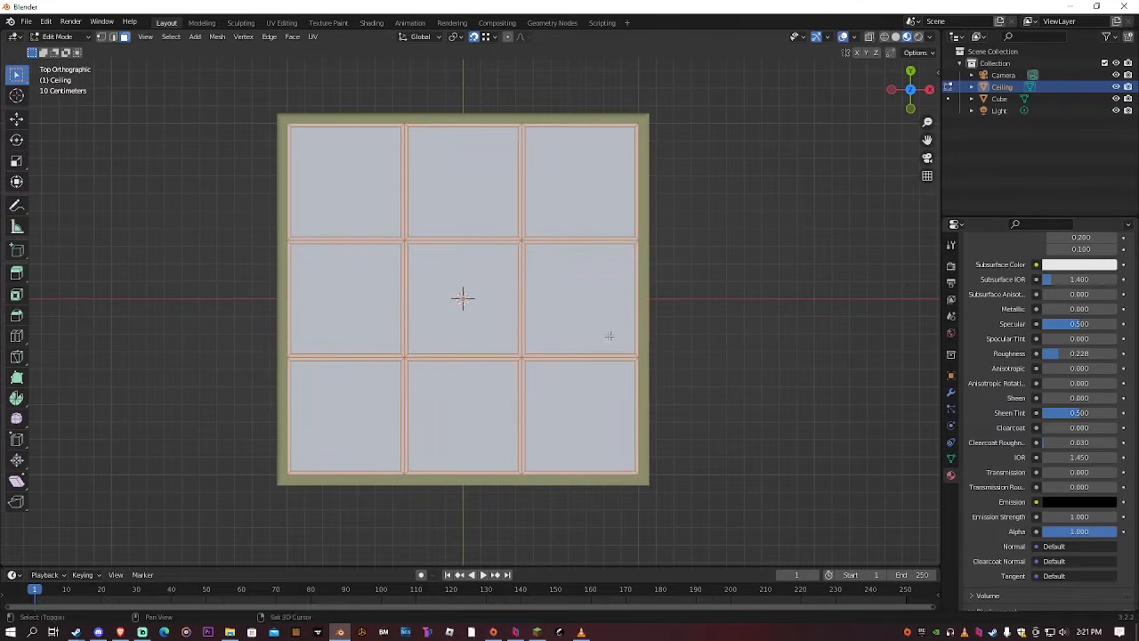
# Select the eight outer tile faces of the ceiling, leaving the centre tile unselected
pyautogui.scroll(8, 1003, 308)
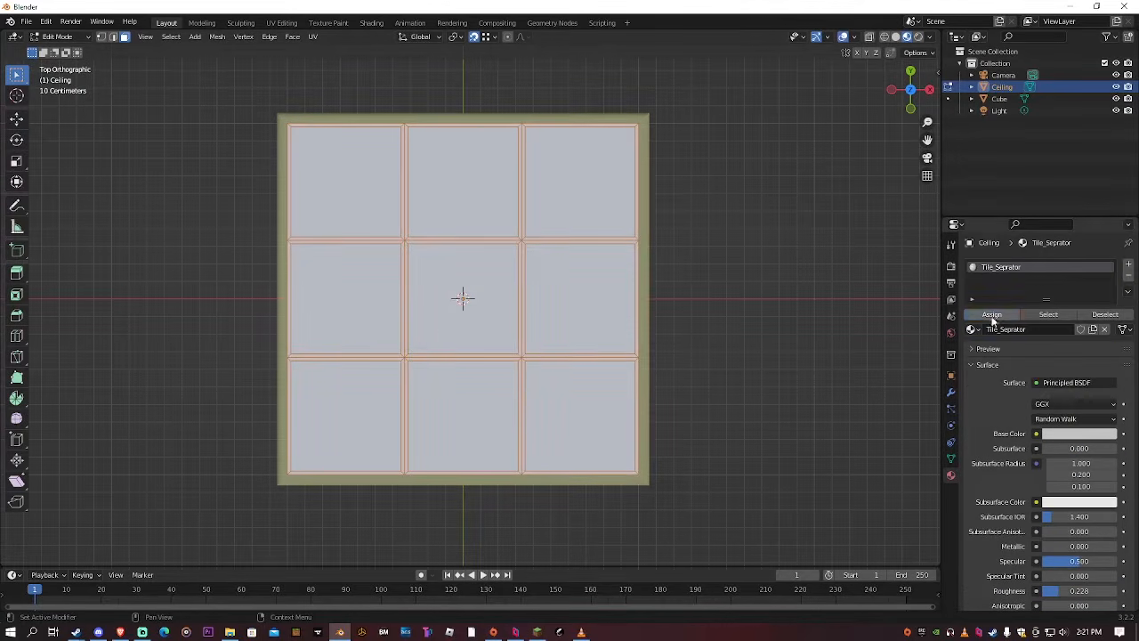
pyautogui.scroll(1, 587, 298)
pyautogui.click(361, 168)
pyautogui.keyDown('shift'); pyautogui.click(525, 178); pyautogui.keyUp('shift')
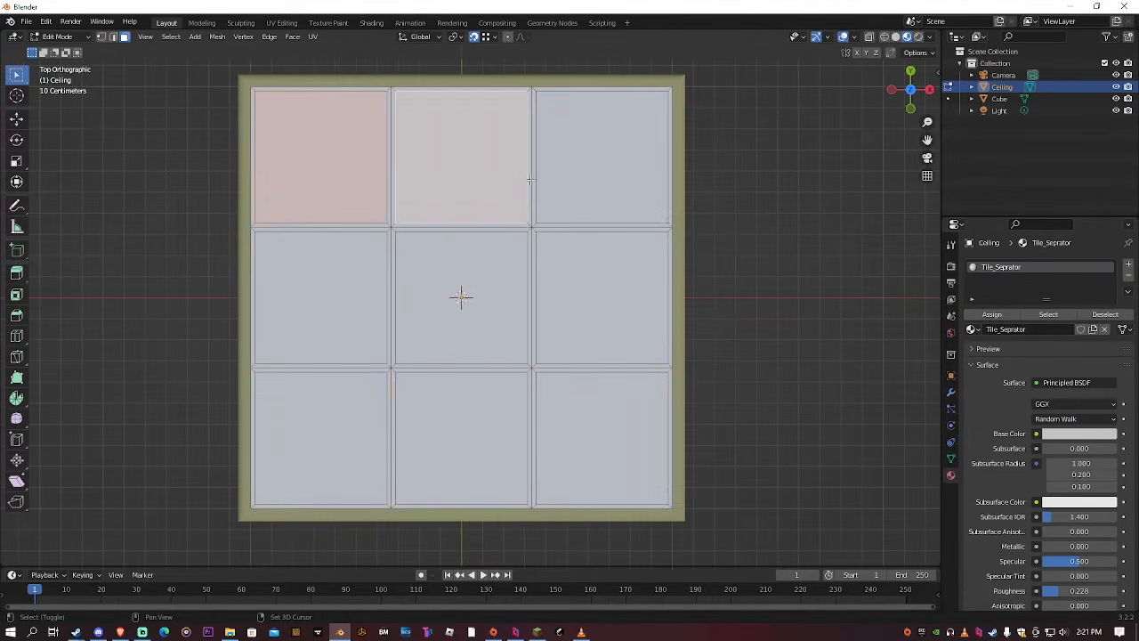
pyautogui.keyDown('shift'); pyautogui.click(605, 183); pyautogui.keyUp('shift')
pyautogui.keyDown('shift'); pyautogui.click(603, 297); pyautogui.keyUp('shift')
pyautogui.keyDown('shift'); pyautogui.click(602, 436); pyautogui.keyUp('shift')
pyautogui.keyDown('shift'); pyautogui.click(423, 432); pyautogui.keyUp('shift')
pyautogui.keyDown('shift'); pyautogui.click(369, 401); pyautogui.keyUp('shift')
pyautogui.keyDown('shift'); pyautogui.click(330, 308); pyautogui.keyUp('shift')
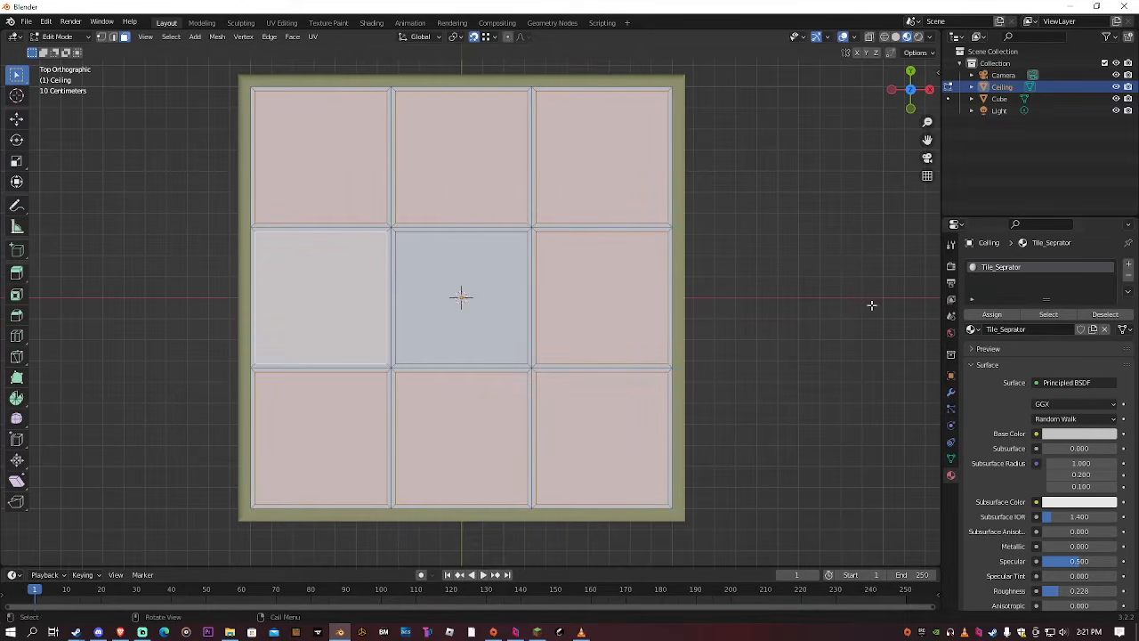
# Add a second material slot to the ceiling and create a new material named Tile in it
pyautogui.click(1127, 264)
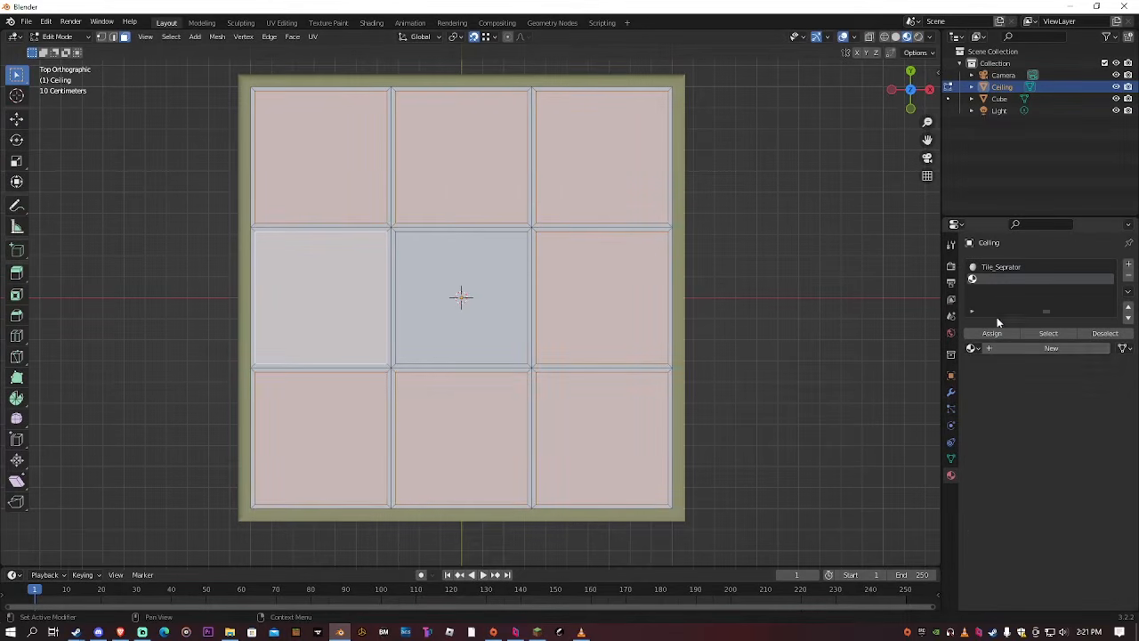
pyautogui.click(1000, 348)
pyautogui.doubleClick(999, 348)
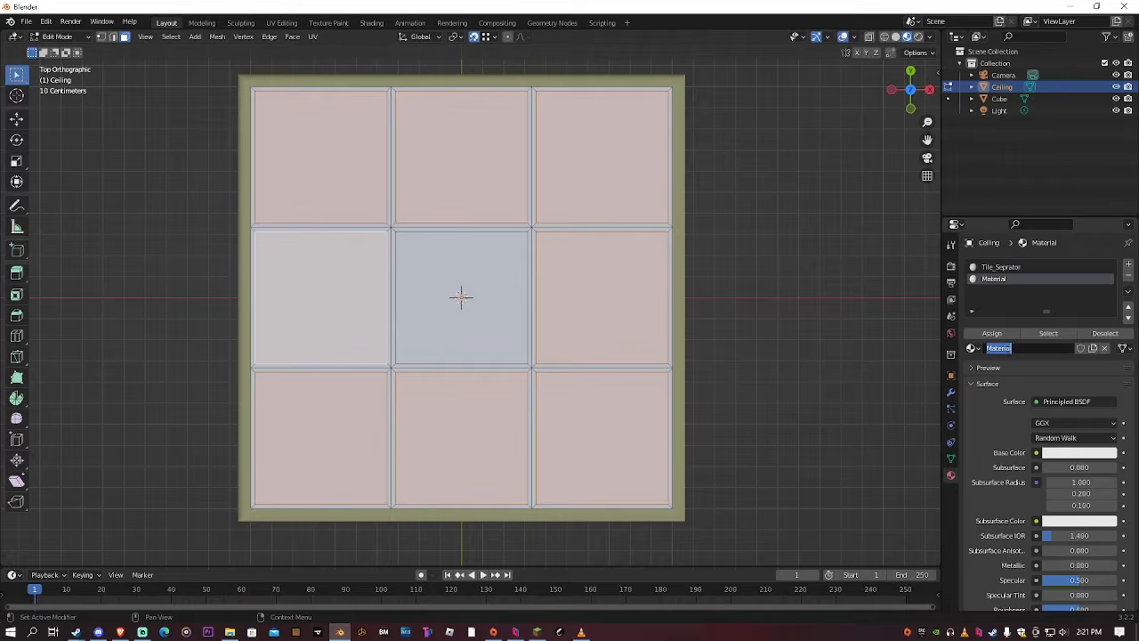
pyautogui.write('Tile')
pyautogui.press('Return')
# Switch to the Shading workspace and add the ceiling-tiles-plaster image texture to the Tile material's nodes
pyautogui.click(369, 24)
pyautogui.click(167, 23)
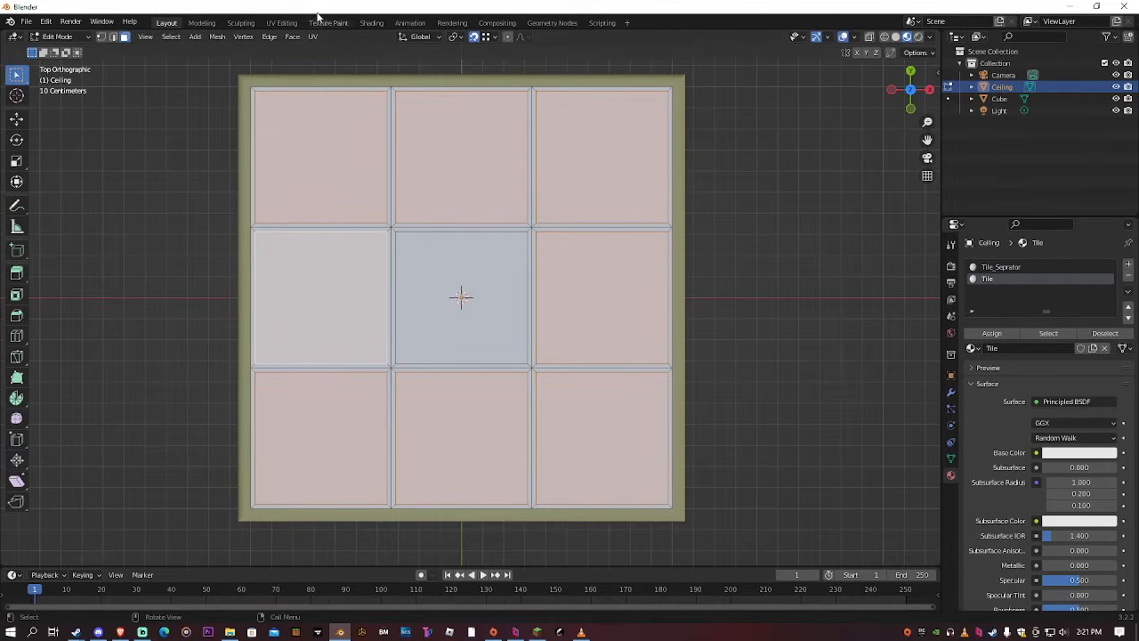
pyautogui.click(371, 24)
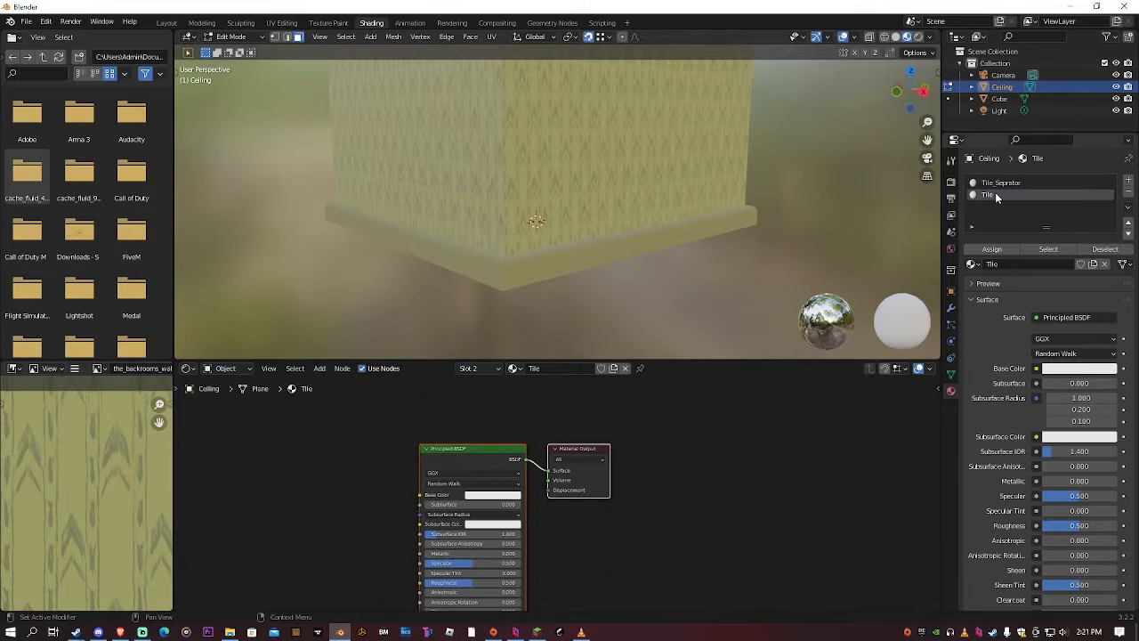
pyautogui.scroll(-4, 687, 452)
pyautogui.moveTo(686, 453); pyautogui.dragTo(691, 412, button='middle')
pyautogui.scroll(3, 685, 454)
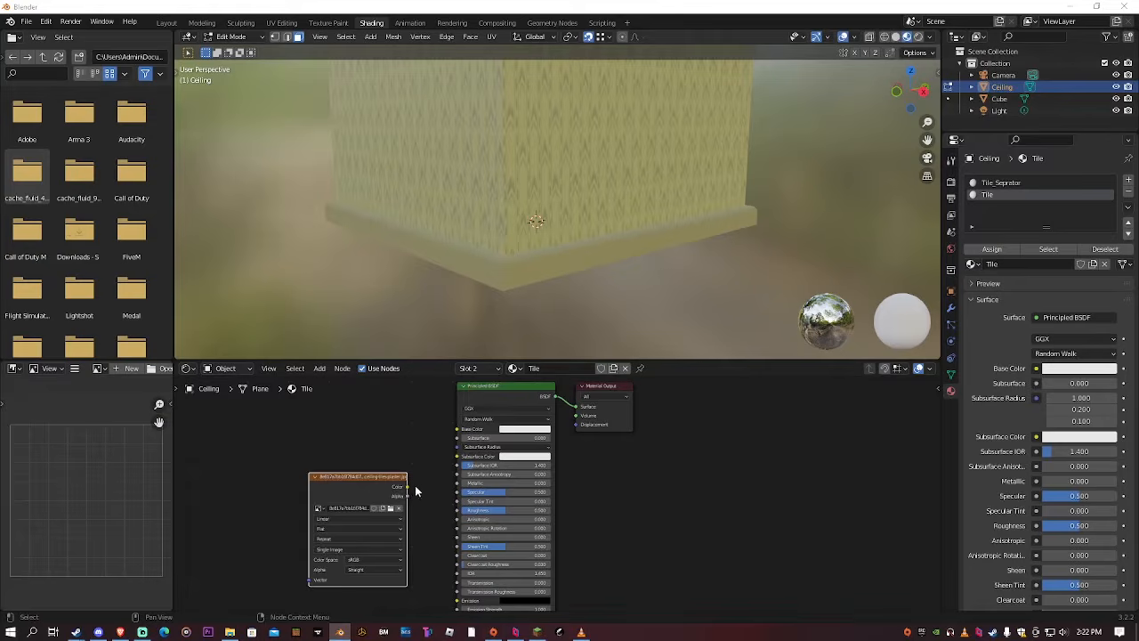
# Connect the plaster texture's Color output to the Principled BSDF's Base Color and bring the ceiling tiles into view
pyautogui.moveTo(408, 486); pyautogui.dragTo(460, 430)
pyautogui.moveTo(381, 477); pyautogui.dragTo(385, 423)
pyautogui.scroll(4, 557, 494)
pyautogui.keyDown('shift'); pyautogui.moveTo(615, 475); pyautogui.dragTo(659, 397, button='middle'); pyautogui.keyUp('shift')
pyautogui.scroll(-5, 673, 473)
pyautogui.moveTo(559, 115); pyautogui.dragTo(450, 240, button='middle')
pyautogui.press('KP_Decimal')
pyautogui.scroll(3, 534, 220)
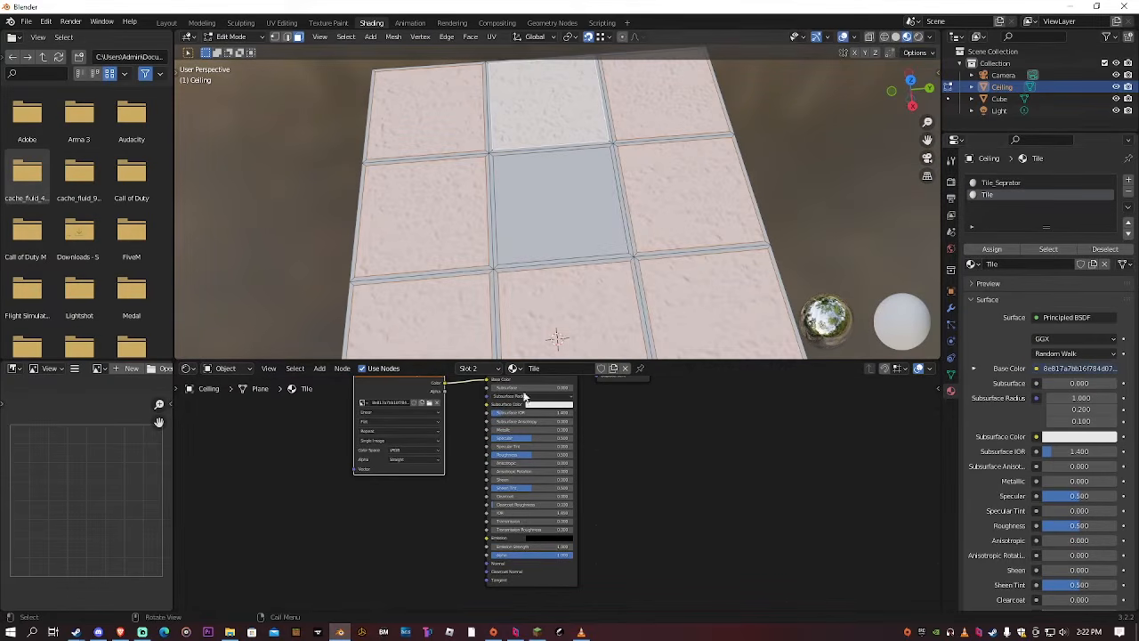
# Add a Bump node below the image texture and connect its Normal output to the Principled BSDF's Normal input
pyautogui.hotkey('shift', 'a')
pyautogui.click(433, 484)
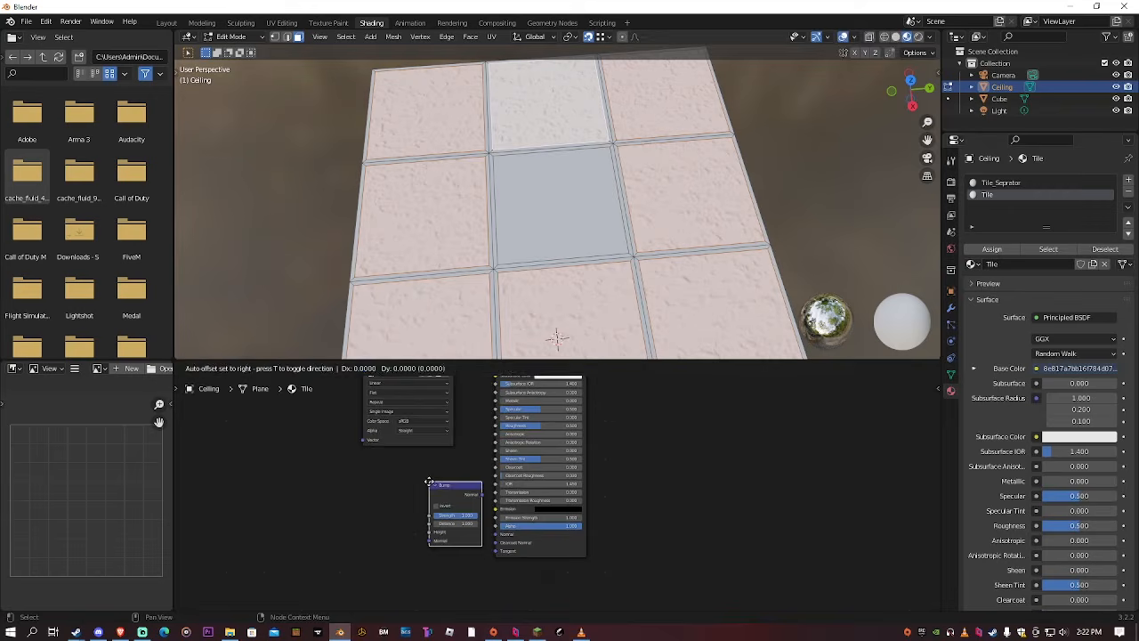
pyautogui.scroll(3, 440, 494)
pyautogui.moveTo(446, 495); pyautogui.dragTo(453, 514)
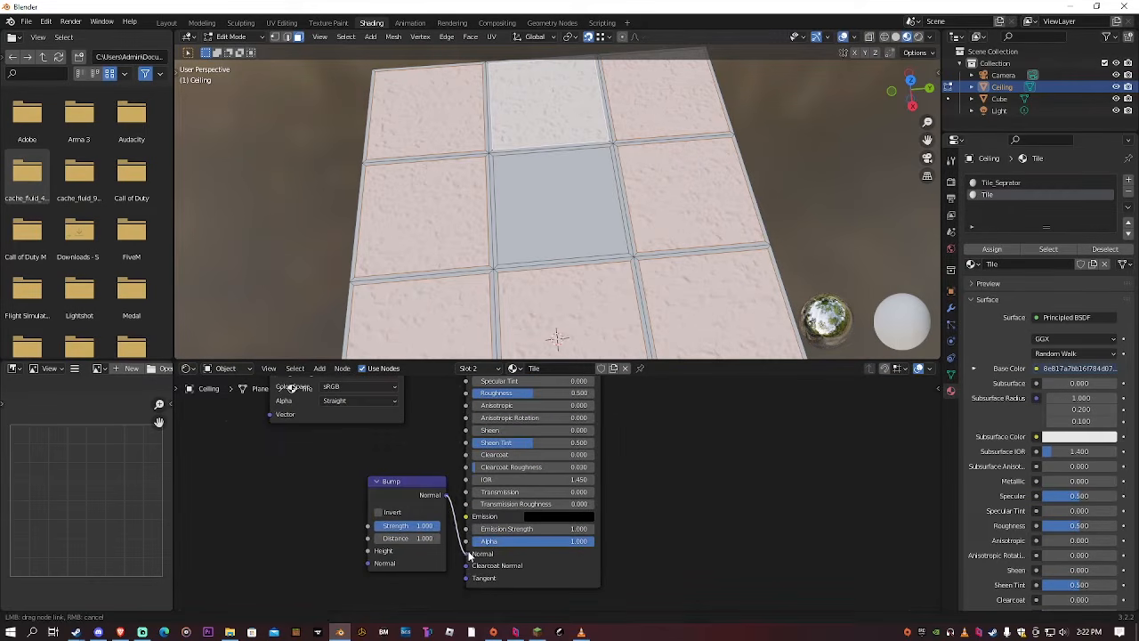
pyautogui.moveTo(470, 553); pyautogui.dragTo(466, 554)
pyautogui.moveTo(402, 494); pyautogui.dragTo(323, 514)
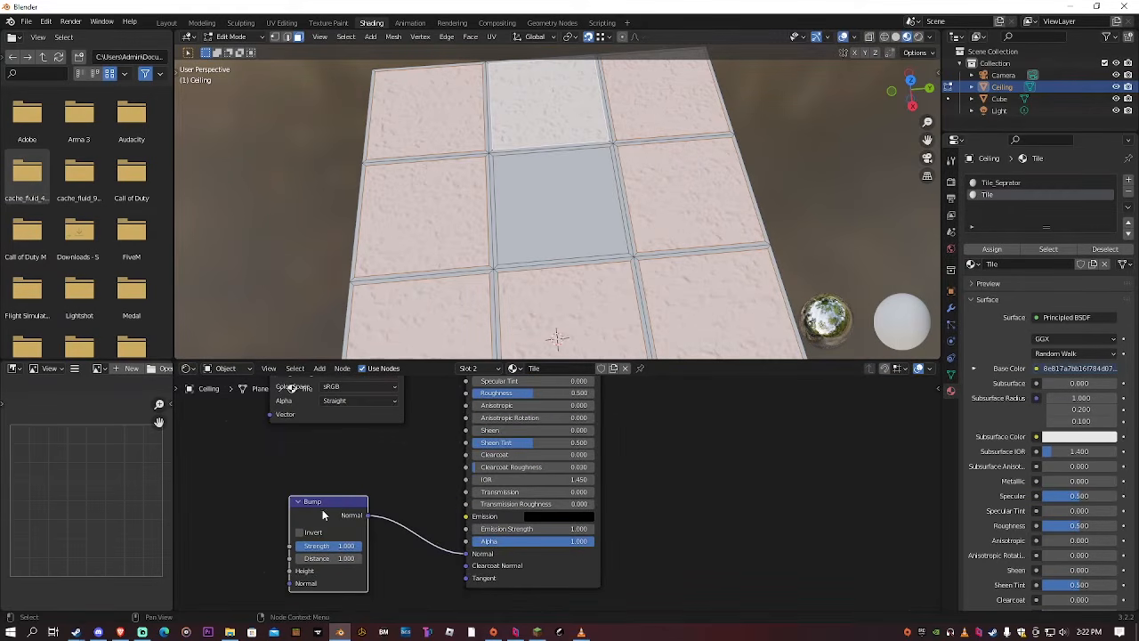
# In the UV Editing workspace, scale up all UVs of the selected tiles so each tile covers nearly the whole plaster image
pyautogui.click(279, 23)
pyautogui.press('KP_7')
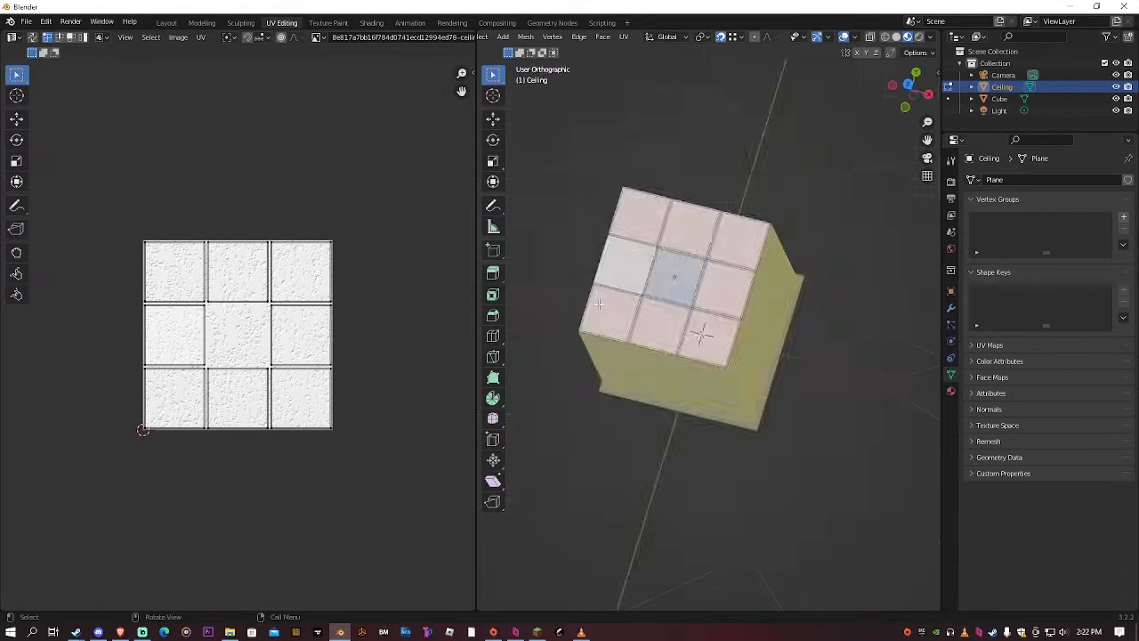
pyautogui.scroll(6, 582, 288)
pyautogui.scroll(-2, 590, 286)
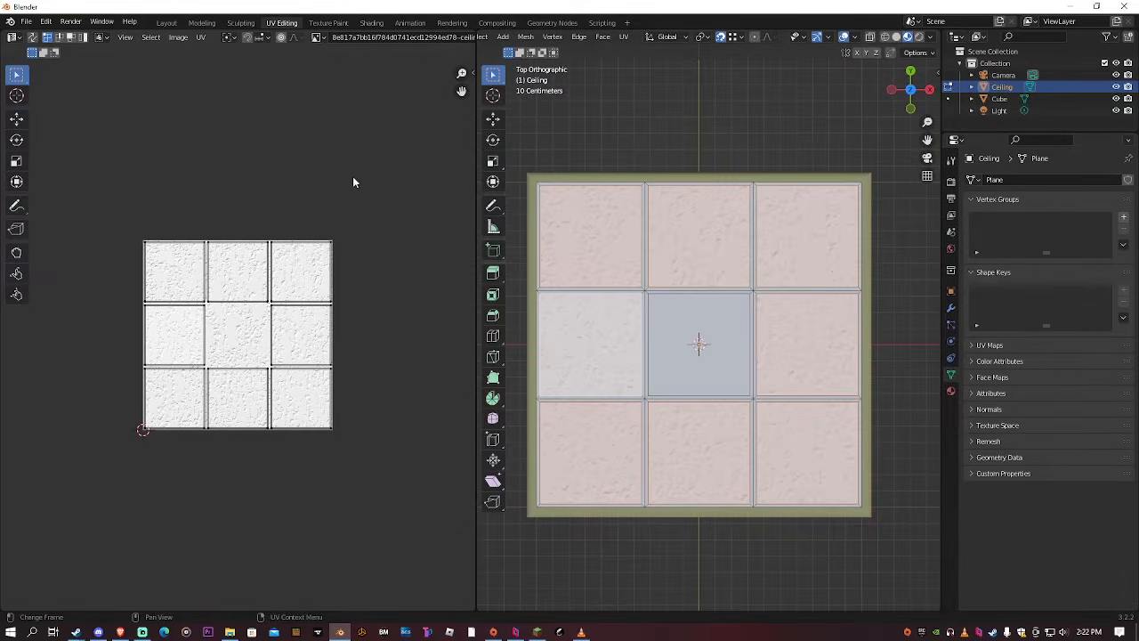
pyautogui.press('a')
pyautogui.scroll(3, 296, 160)
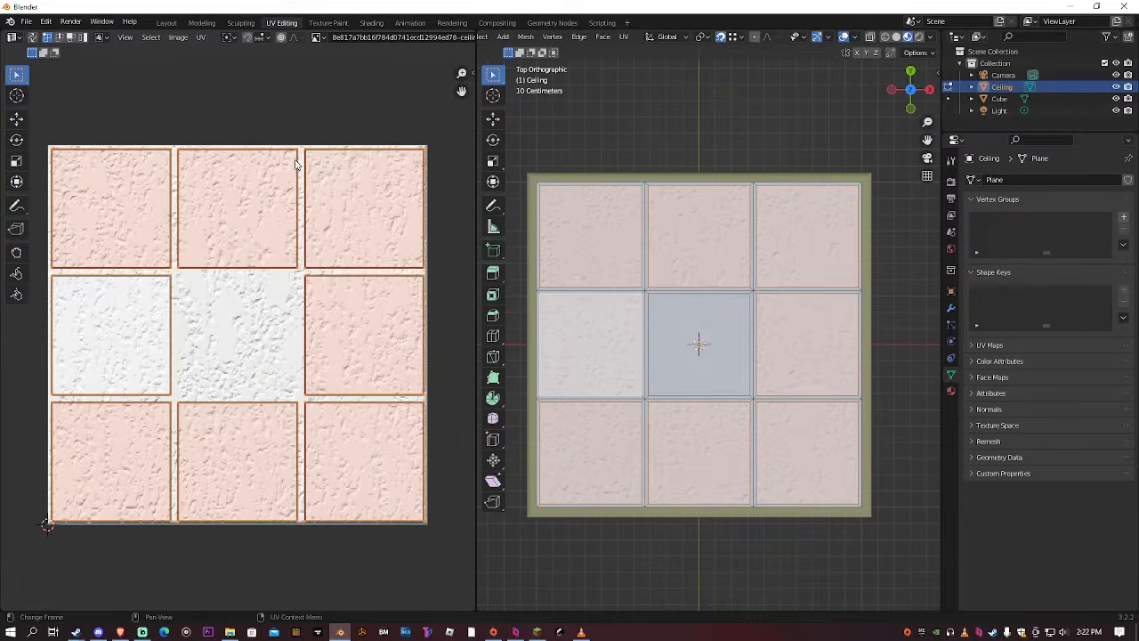
pyautogui.press('s')
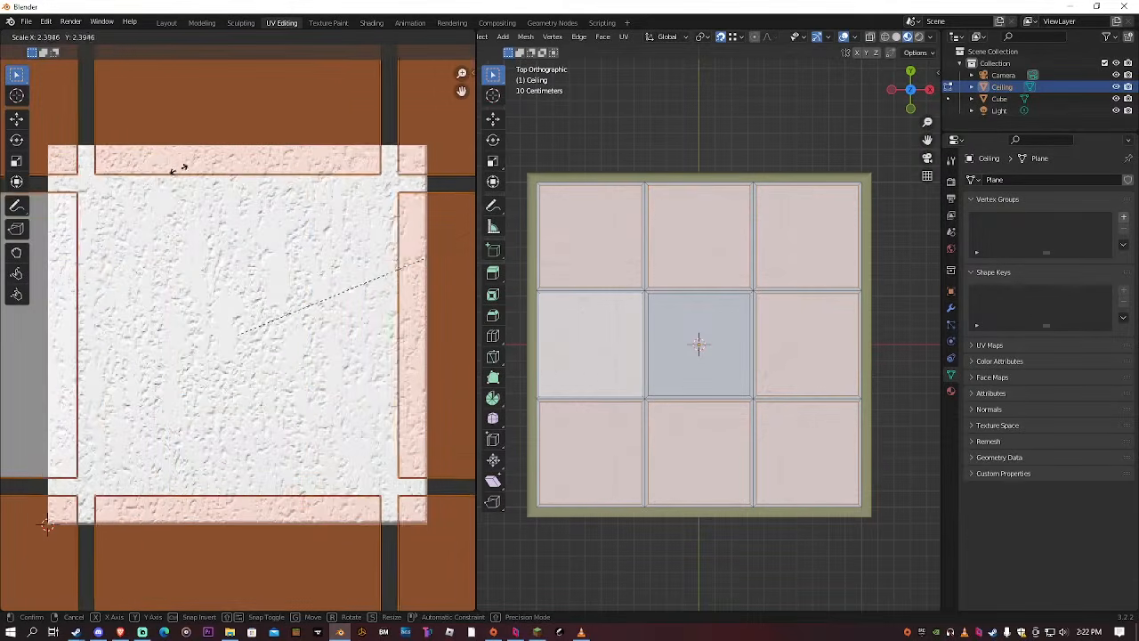
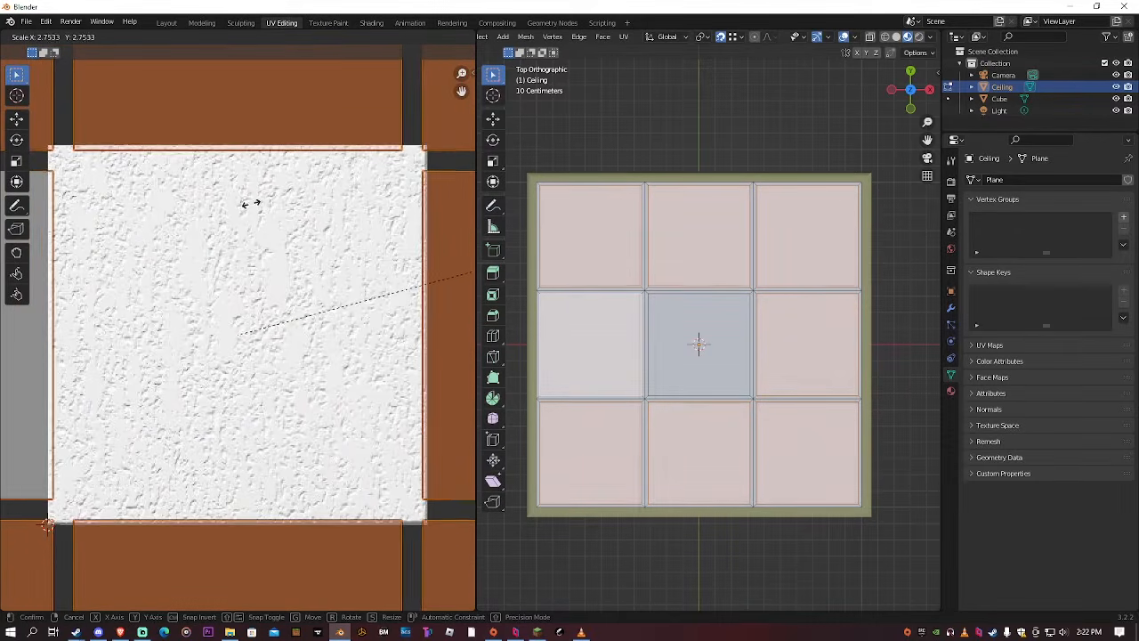
pyautogui.click(296, 194)
# Leave edit mode and examine how the plaster texture is scaled on the ceiling tiles
pyautogui.press('Tab')
pyautogui.scroll(1, 617, 232)
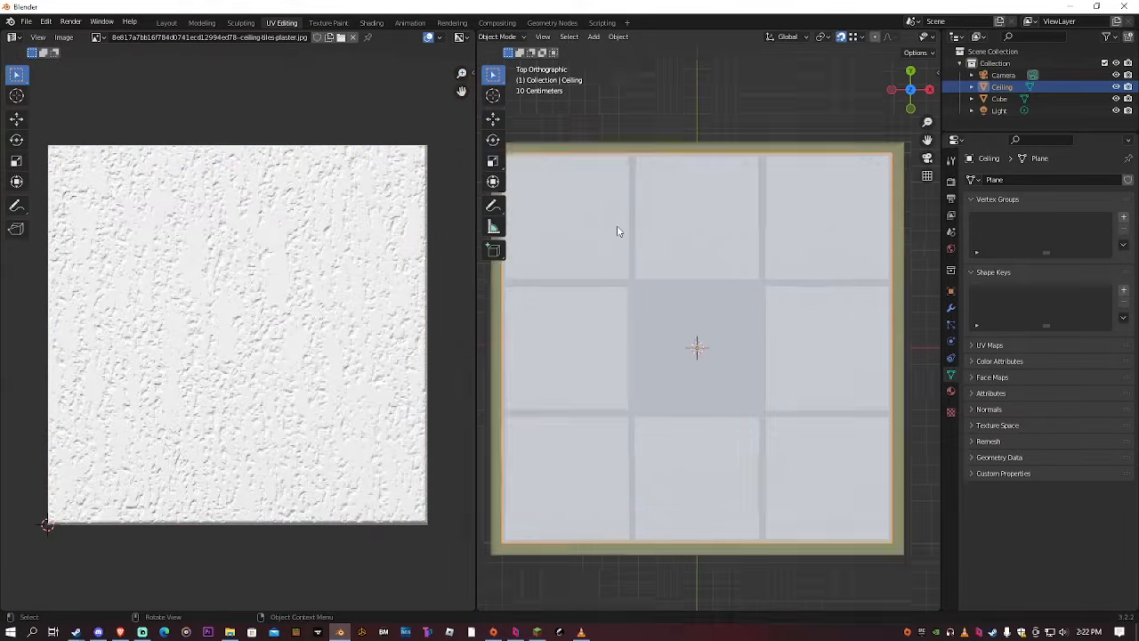
pyautogui.scroll(3, 618, 232)
pyautogui.scroll(-2, 616, 228)
pyautogui.scroll(-2, 614, 229)
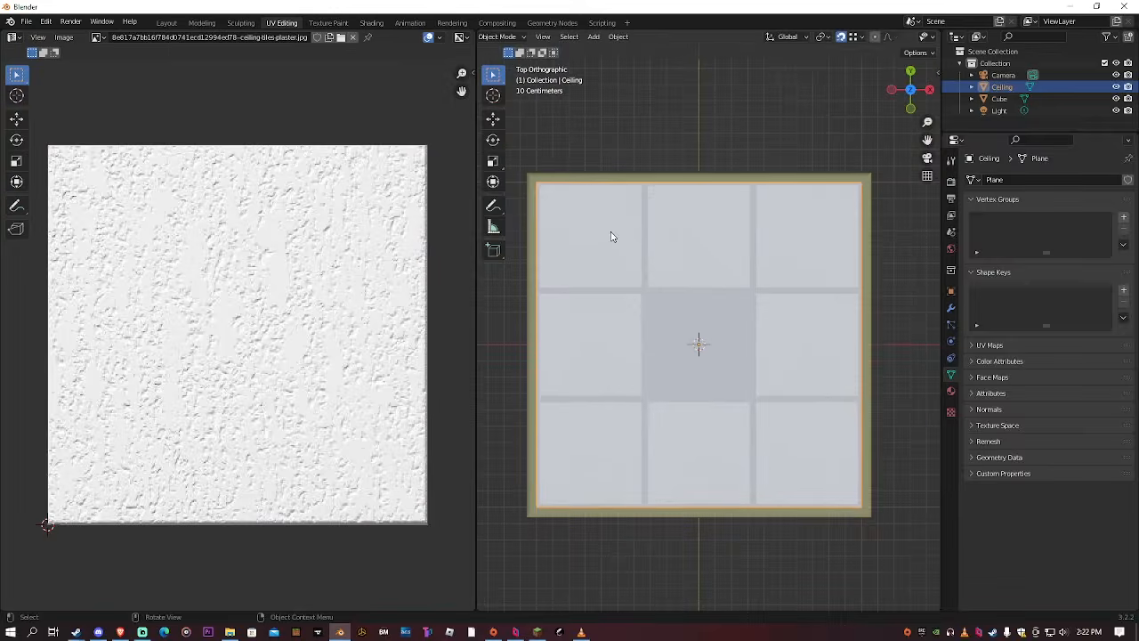
pyautogui.scroll(2, 611, 235)
pyautogui.scroll(-1, 611, 235)
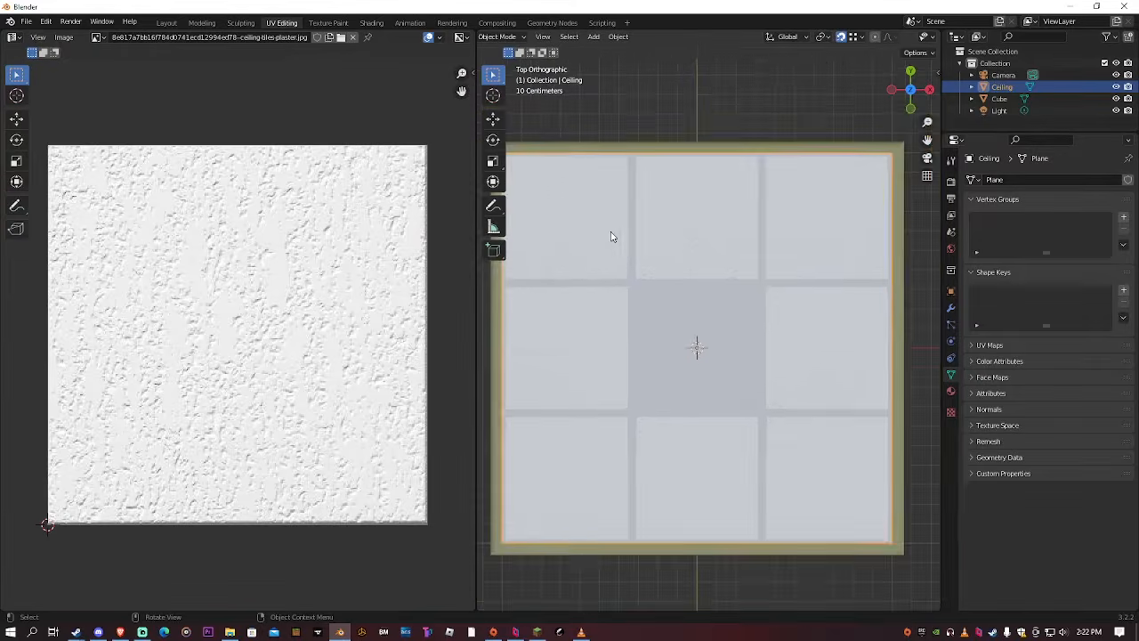
pyautogui.moveTo(610, 235); pyautogui.dragTo(621, 259, button='middle')
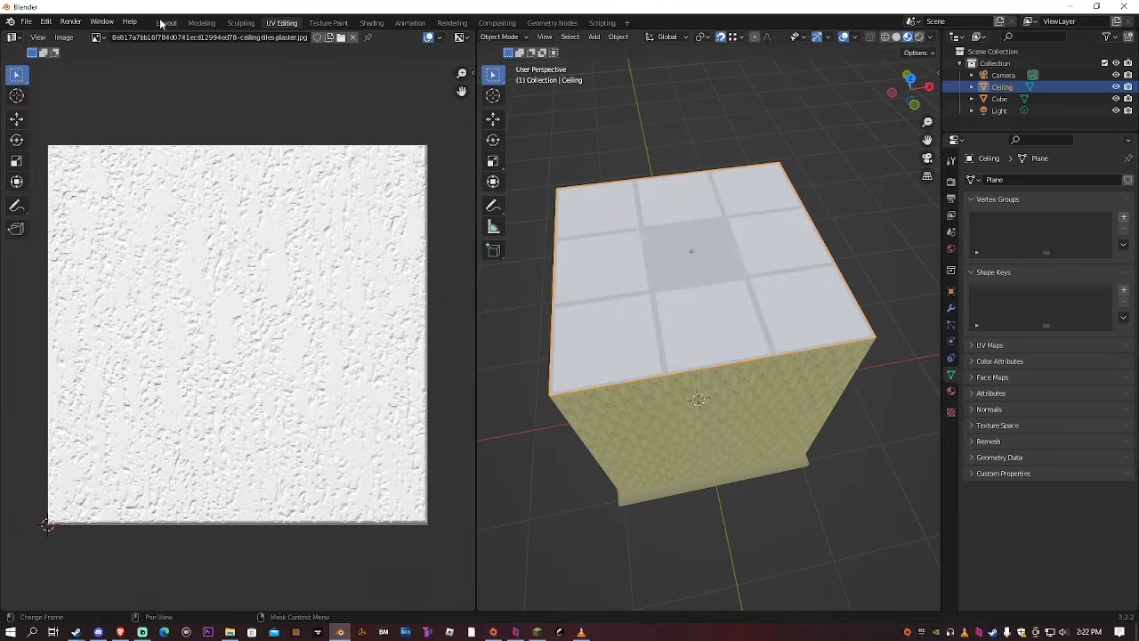
# Return to the Layout workspace, switch the viewport to rendered shading and inspect the ceiling tiles from several angles
pyautogui.click(163, 23)
pyautogui.moveTo(620, 234); pyautogui.dragTo(490, 97, button='middle')
pyautogui.scroll(-2, 489, 97)
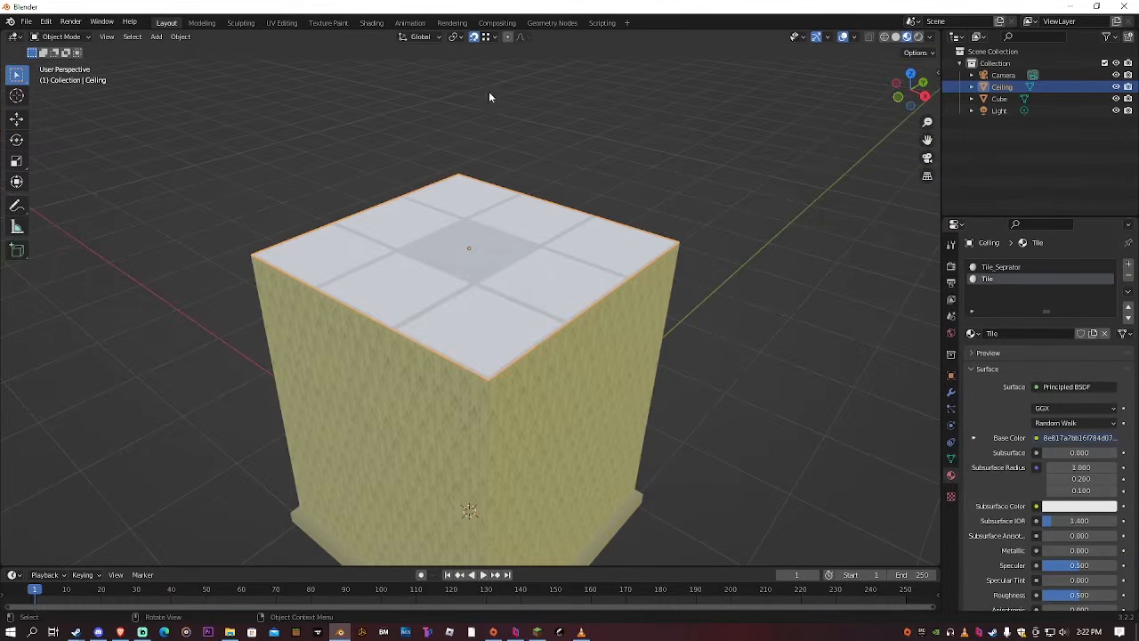
pyautogui.click(919, 36)
pyautogui.scroll(4, 578, 223)
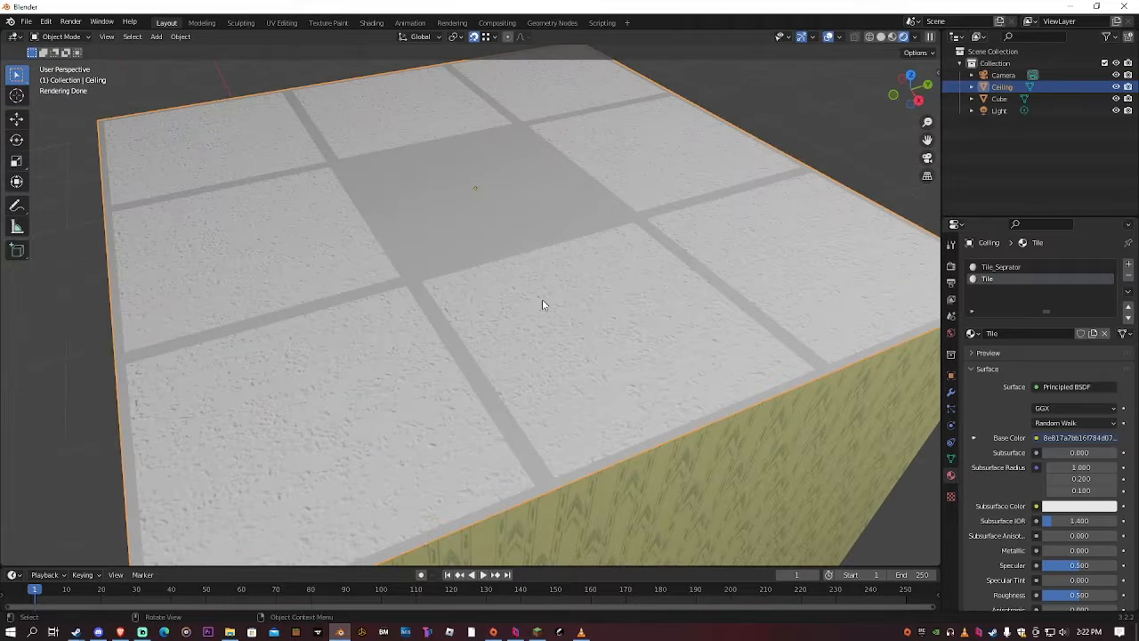
pyautogui.scroll(2, 543, 305)
pyautogui.scroll(-4, 542, 304)
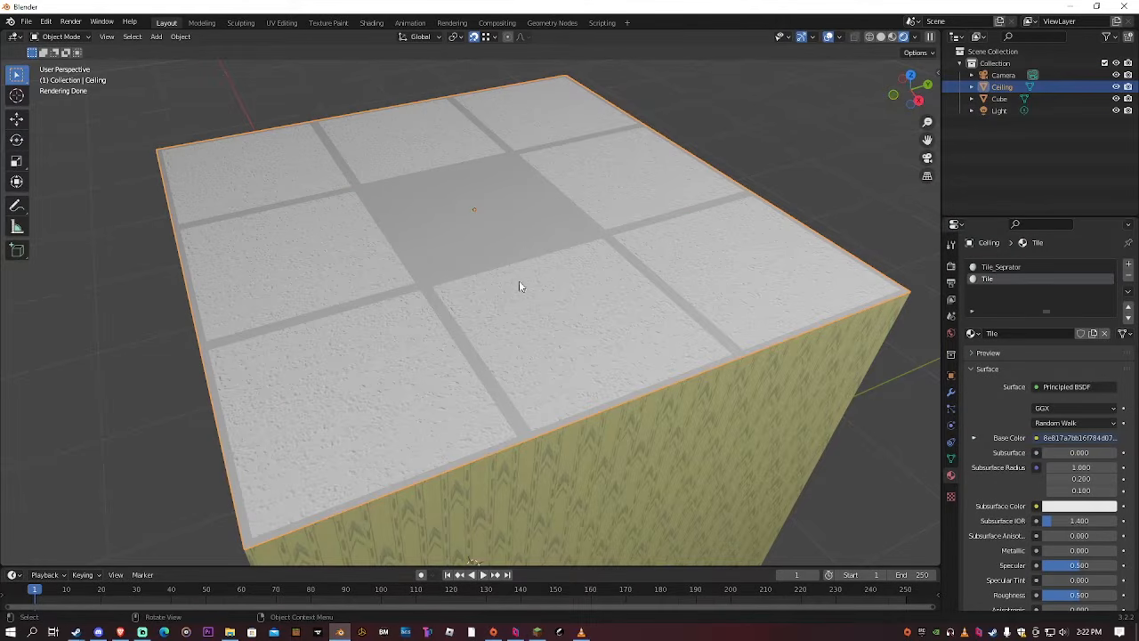
pyautogui.moveTo(519, 280); pyautogui.dragTo(565, 255, button='middle')
pyautogui.scroll(-5, 565, 255)
pyautogui.scroll(5, 608, 211)
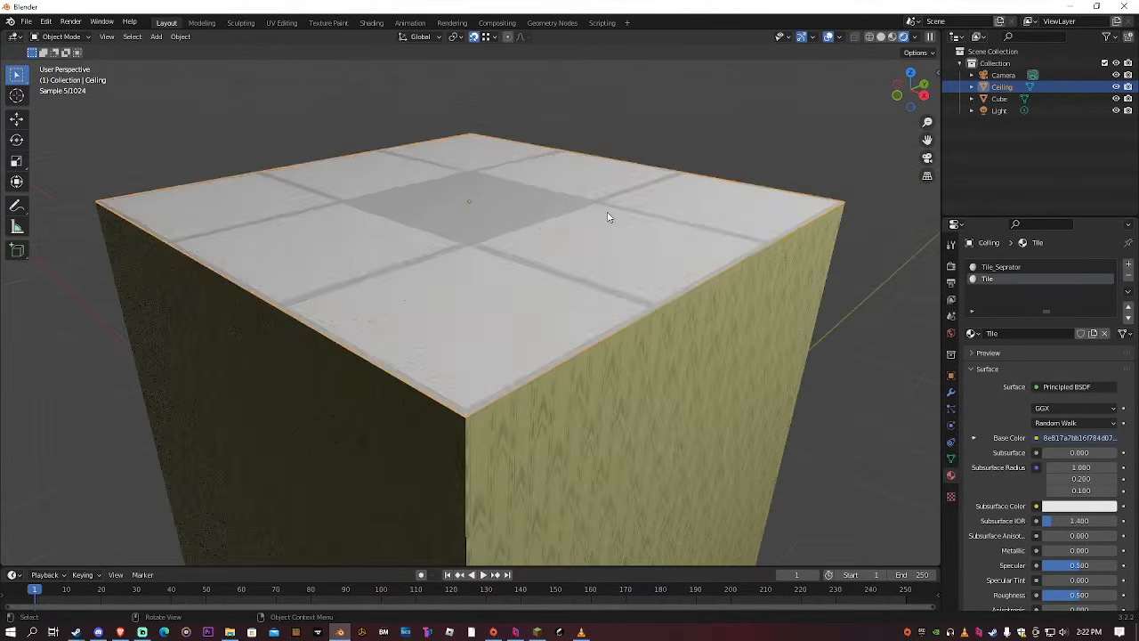
# Select the ceiling's centre tile face and add a third material slot with a new material
pyautogui.press('Tab')
pyautogui.scroll(2, 534, 240)
pyautogui.click(461, 260)
pyautogui.scroll(2, 440, 222)
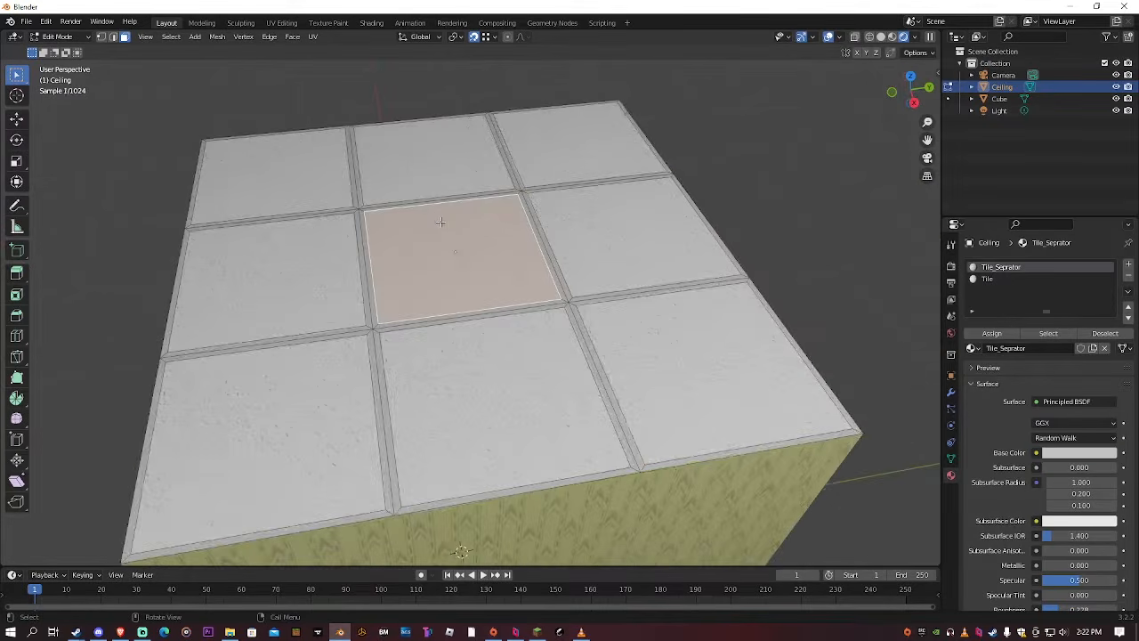
pyautogui.scroll(-3, 485, 209)
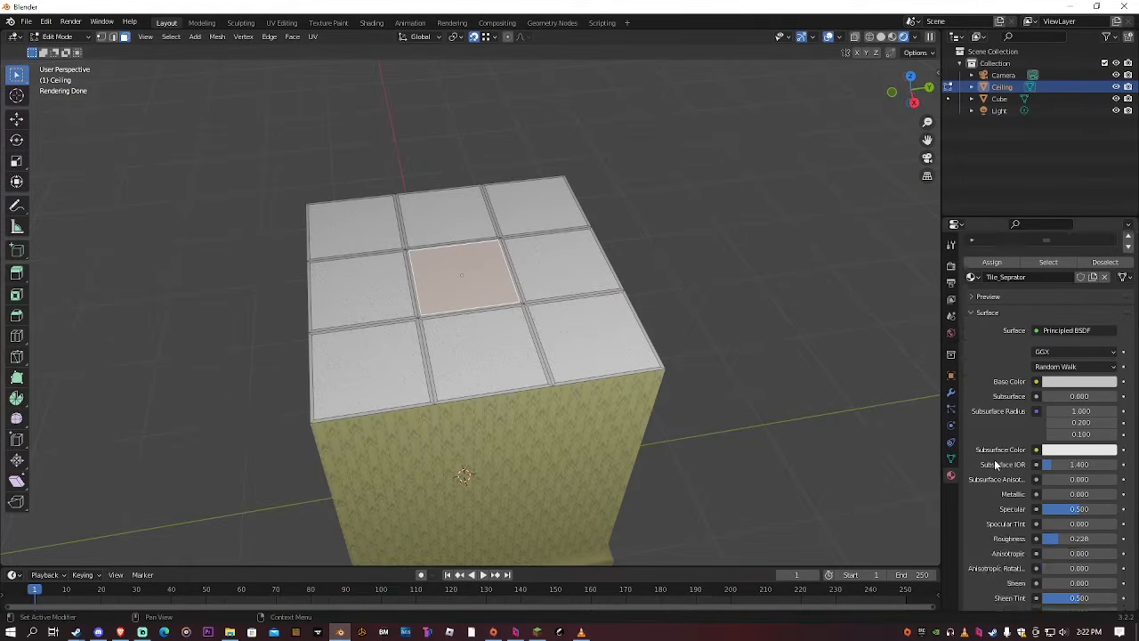
pyautogui.click(1126, 263)
pyautogui.click(1010, 347)
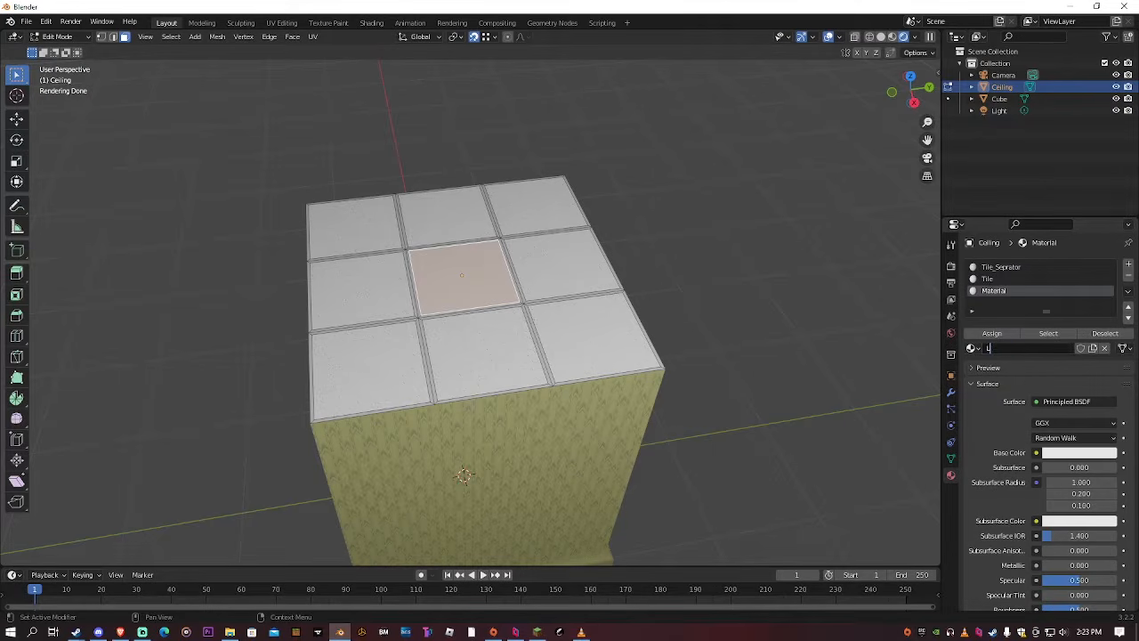
# Try a white emission color with an emission strength of 49.400 on the new material
pyautogui.scroll(-10, 1013, 347)
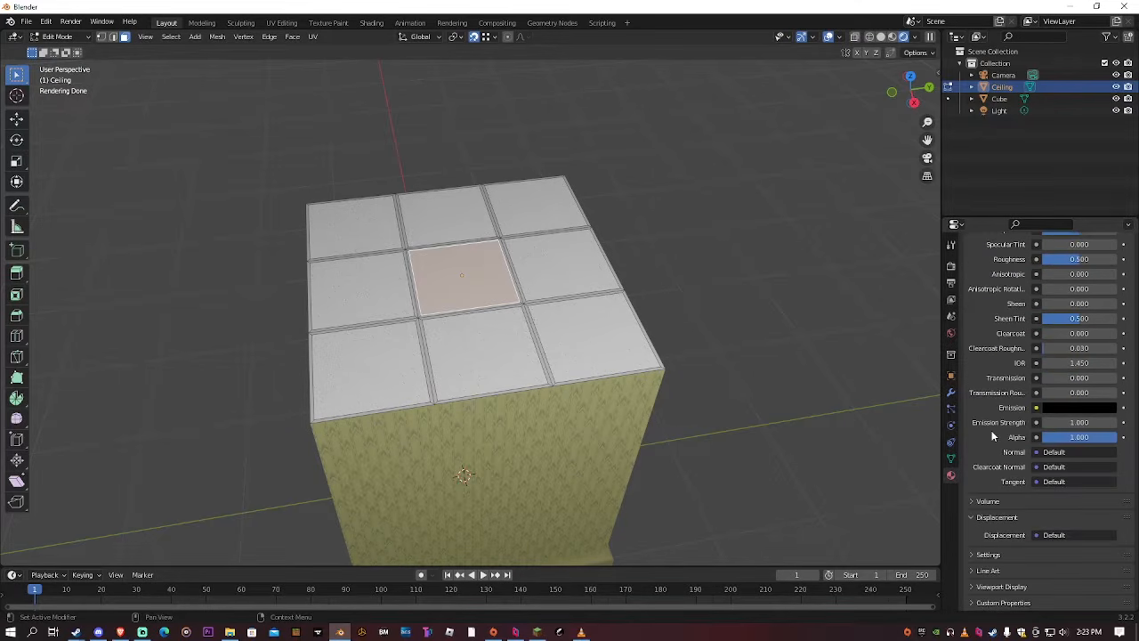
pyautogui.click(1063, 408)
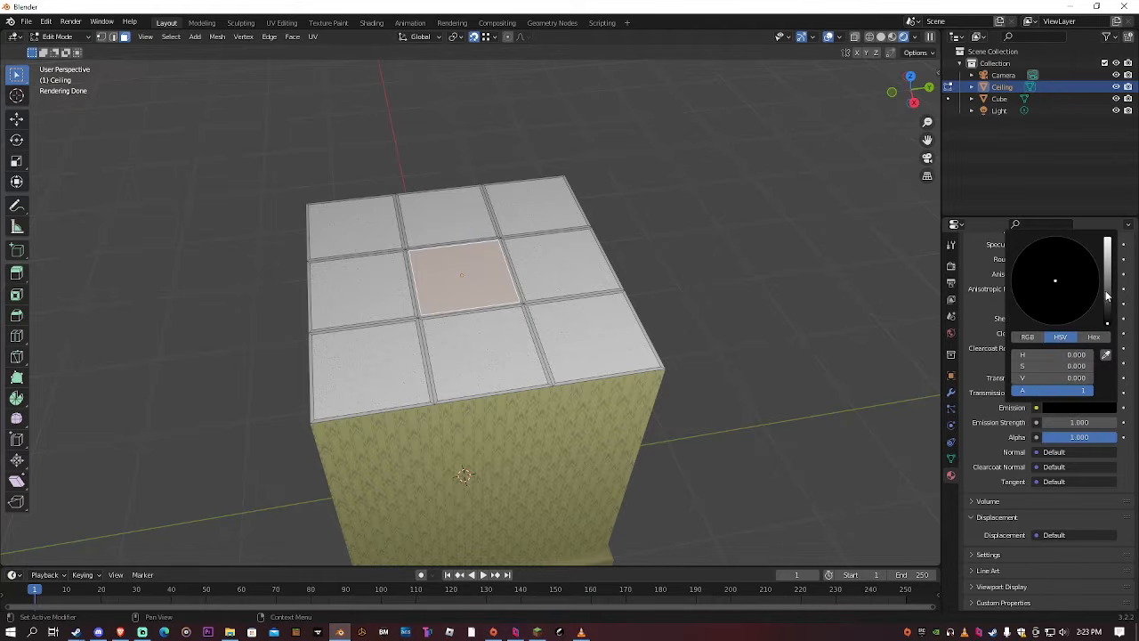
pyautogui.moveTo(1108, 295); pyautogui.dragTo(1108, 241)
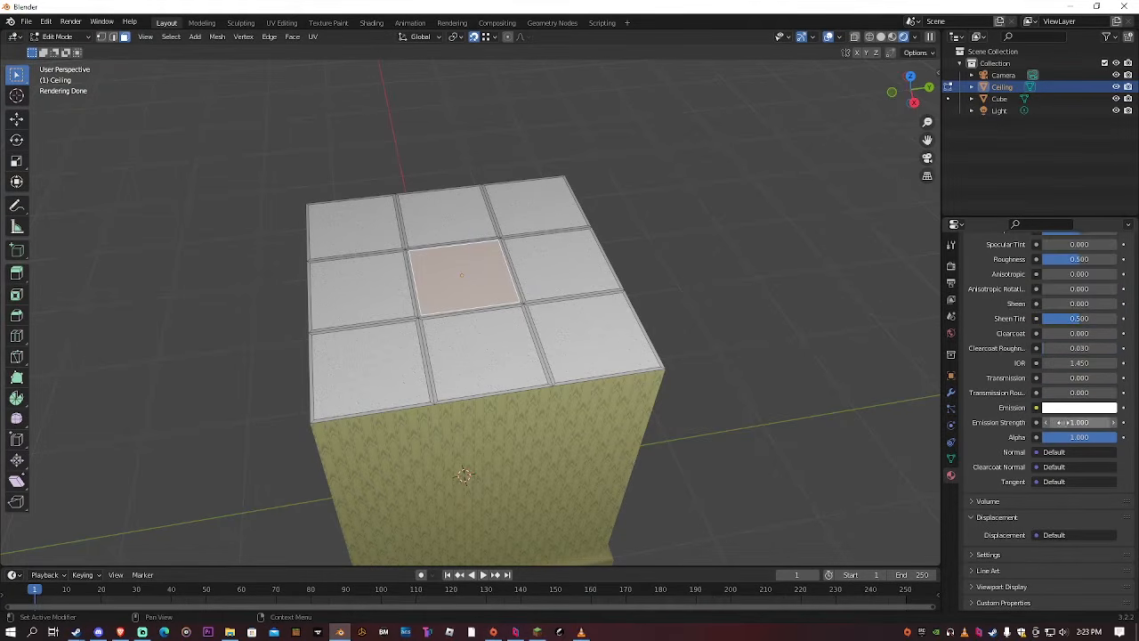
pyautogui.moveTo(1059, 422); pyautogui.dragTo(1103, 422)
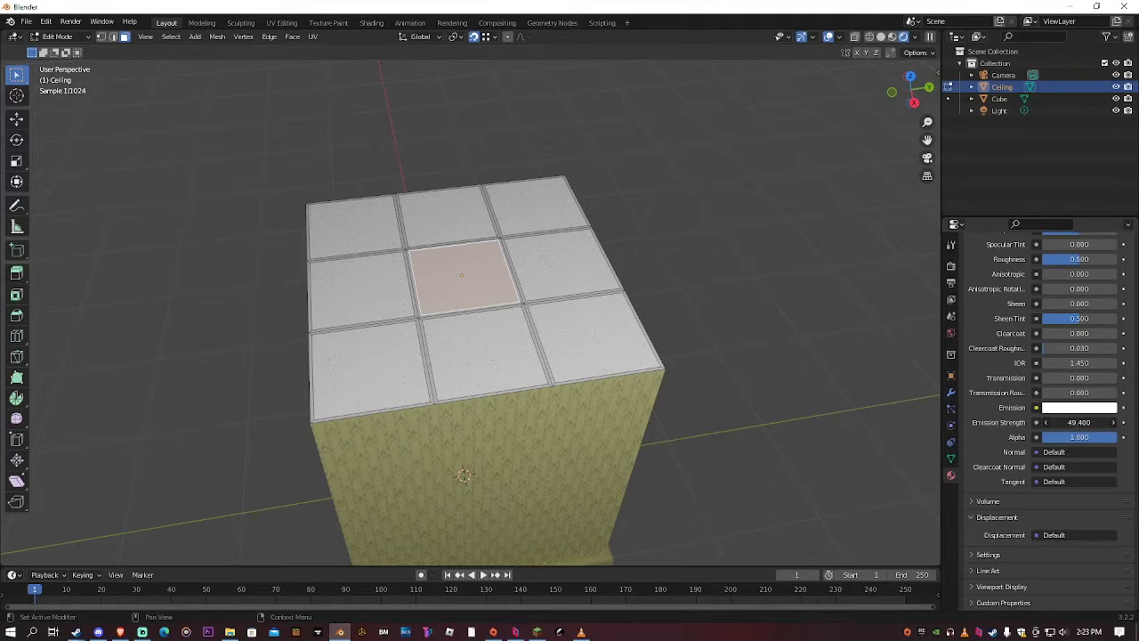
# Assign the new third material to the ceiling's centre tile and return to object mode
pyautogui.scroll(10, 996, 371)
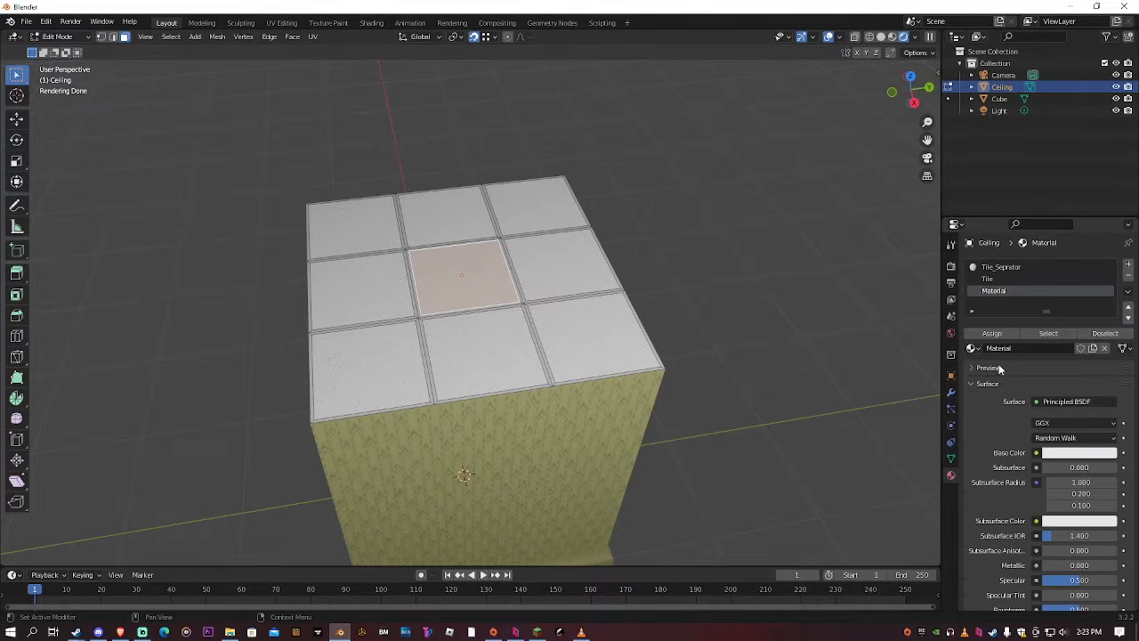
pyautogui.click(993, 333)
pyautogui.scroll(-10, 998, 364)
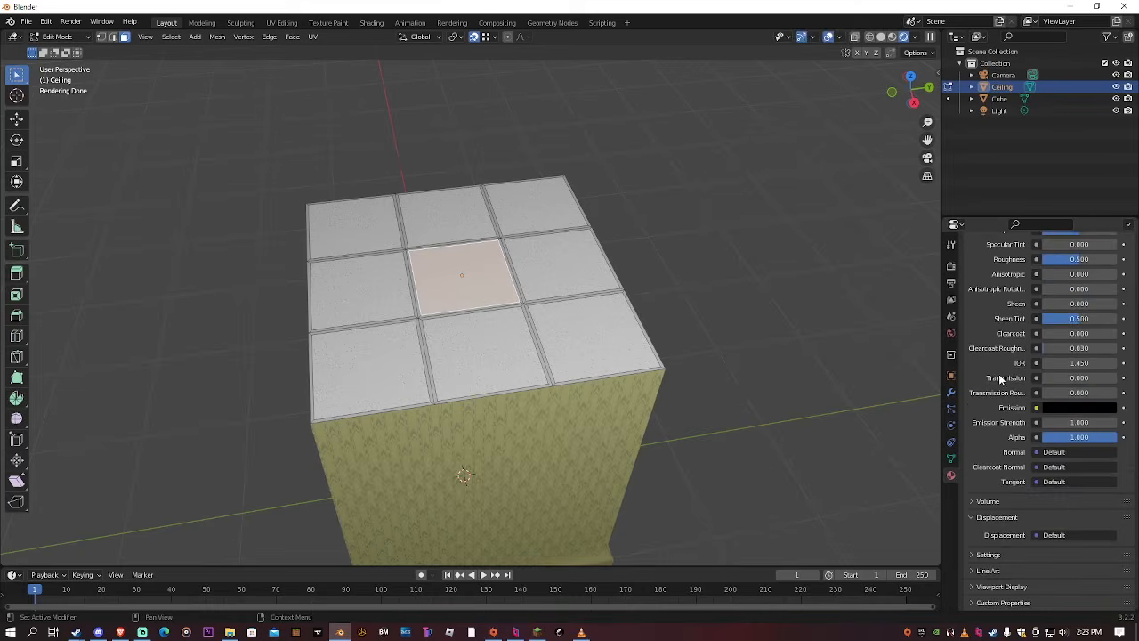
pyautogui.press('Tab')
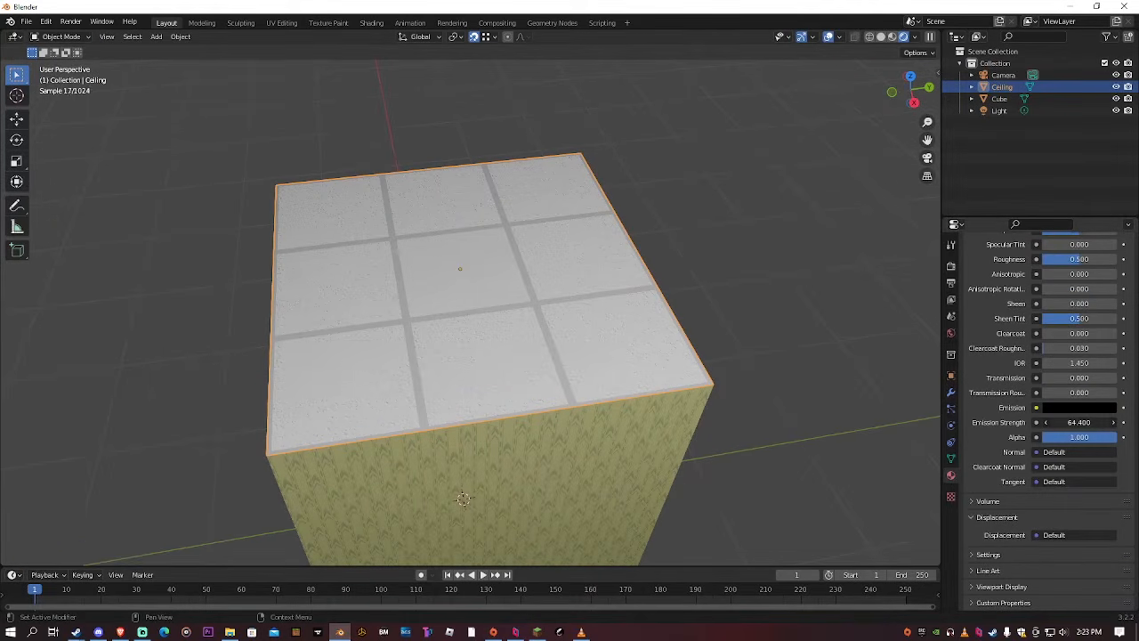
# Set the ceiling light material's emission color to white at full value and lower its emission strength to 22.700
pyautogui.moveTo(1078, 422); pyautogui.dragTo(1067, 422)
pyautogui.click(1061, 406)
pyautogui.moveTo(1106, 307); pyautogui.dragTo(1108, 240)
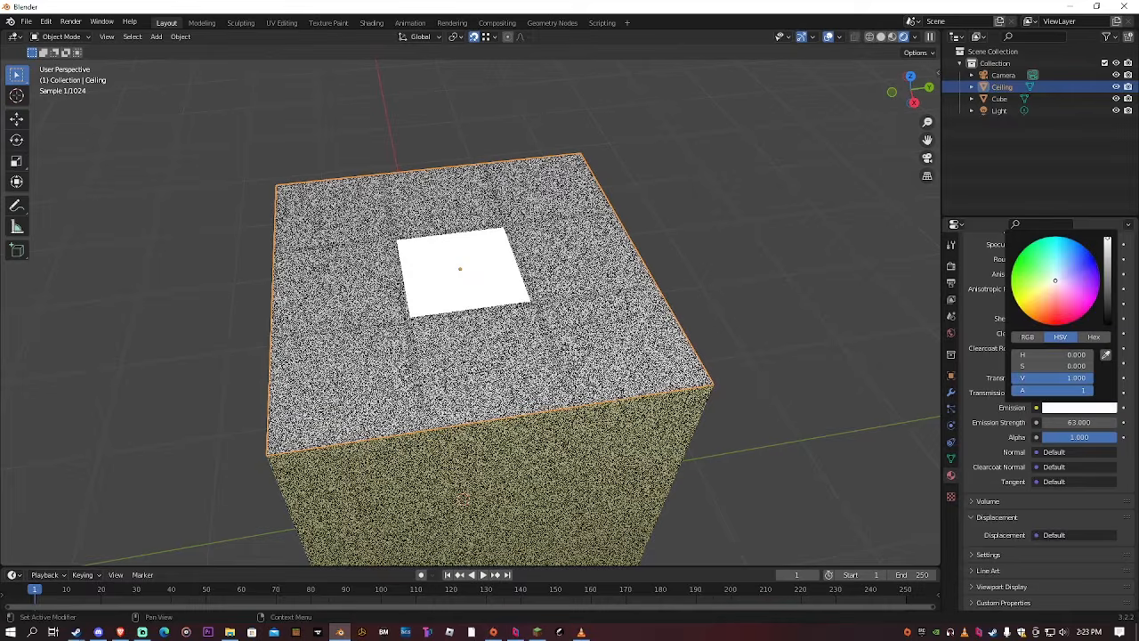
pyautogui.moveTo(1064, 422); pyautogui.dragTo(961, 422)
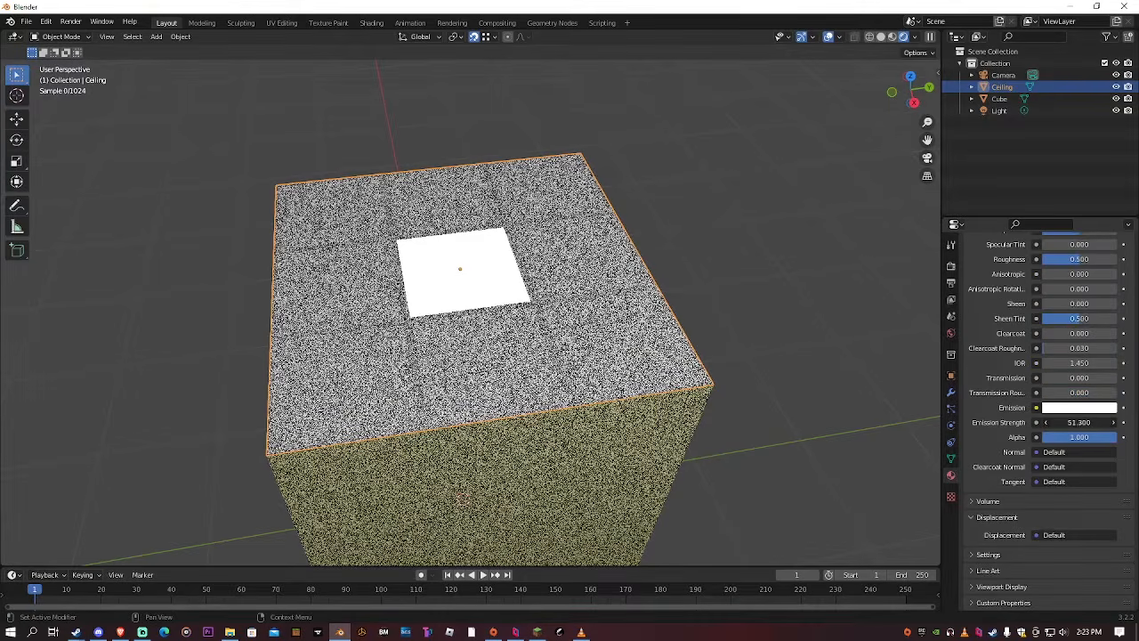
pyautogui.moveTo(1068, 422); pyautogui.dragTo(1135, 422)
# Check the ceiling light's glow from inside the room and set its emission strength to 15
pyautogui.scroll(3, 94, 185)
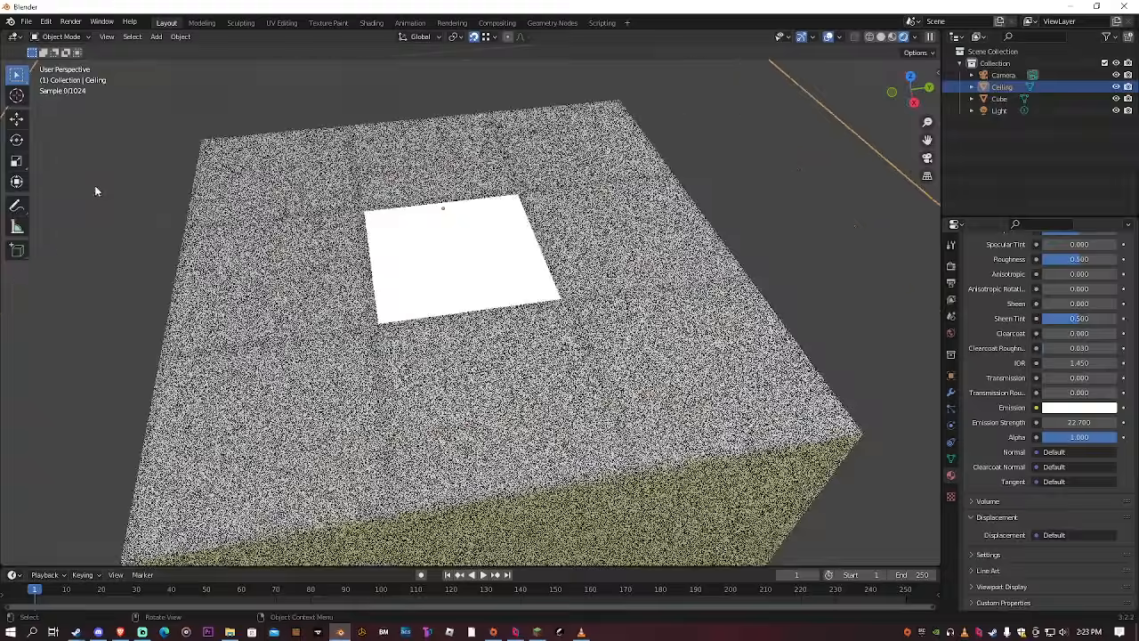
pyautogui.moveTo(392, 258); pyautogui.dragTo(443, 149, button='middle')
pyautogui.scroll(4, 443, 149)
pyautogui.hotkey('shift', '`')
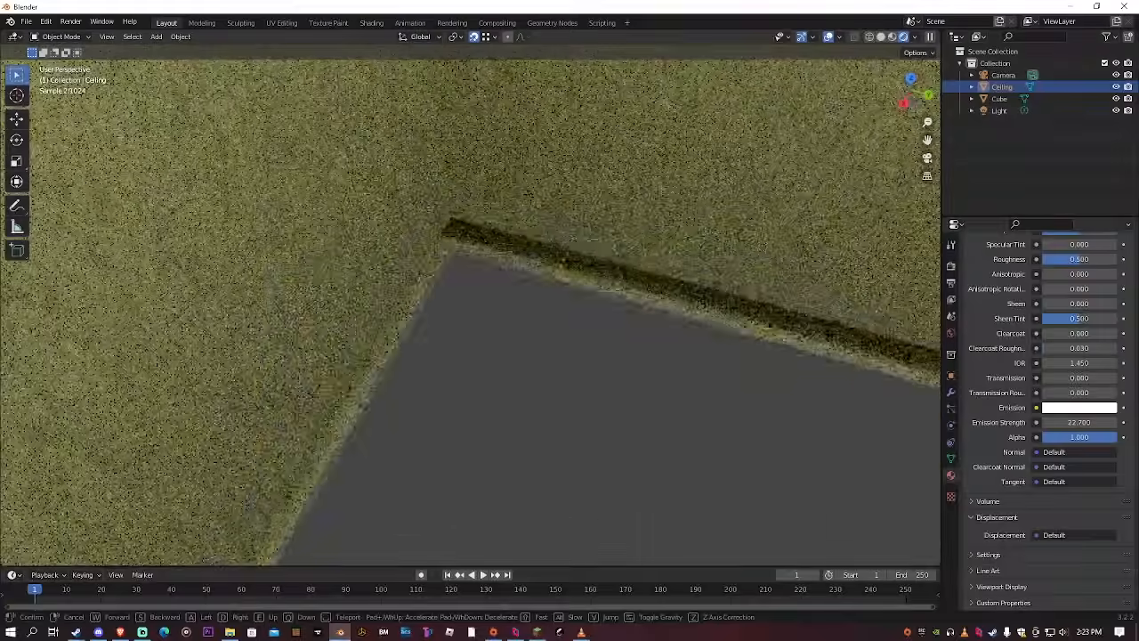
pyautogui.press('w')
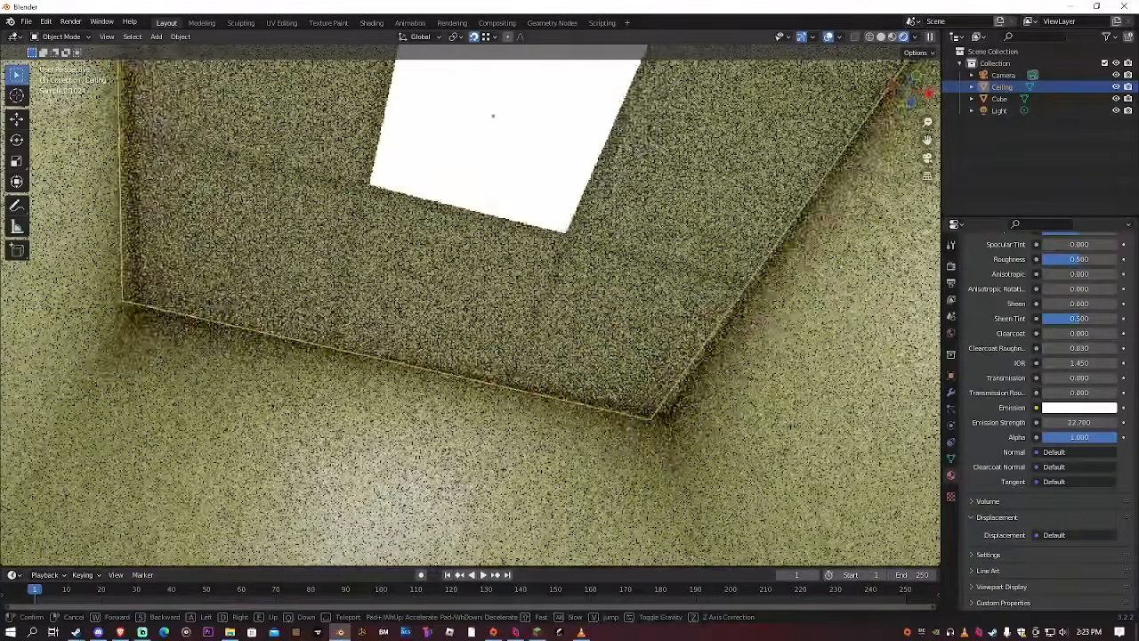
pyautogui.click(540, 138)
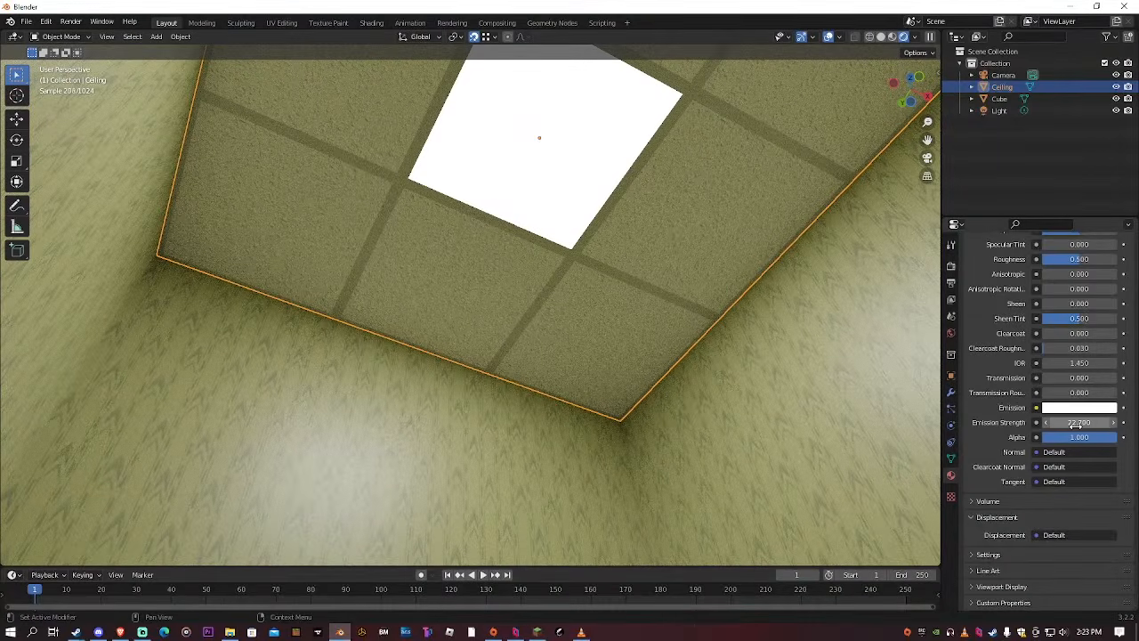
pyautogui.moveTo(1076, 425); pyautogui.dragTo(1060, 424)
pyautogui.click(1059, 423)
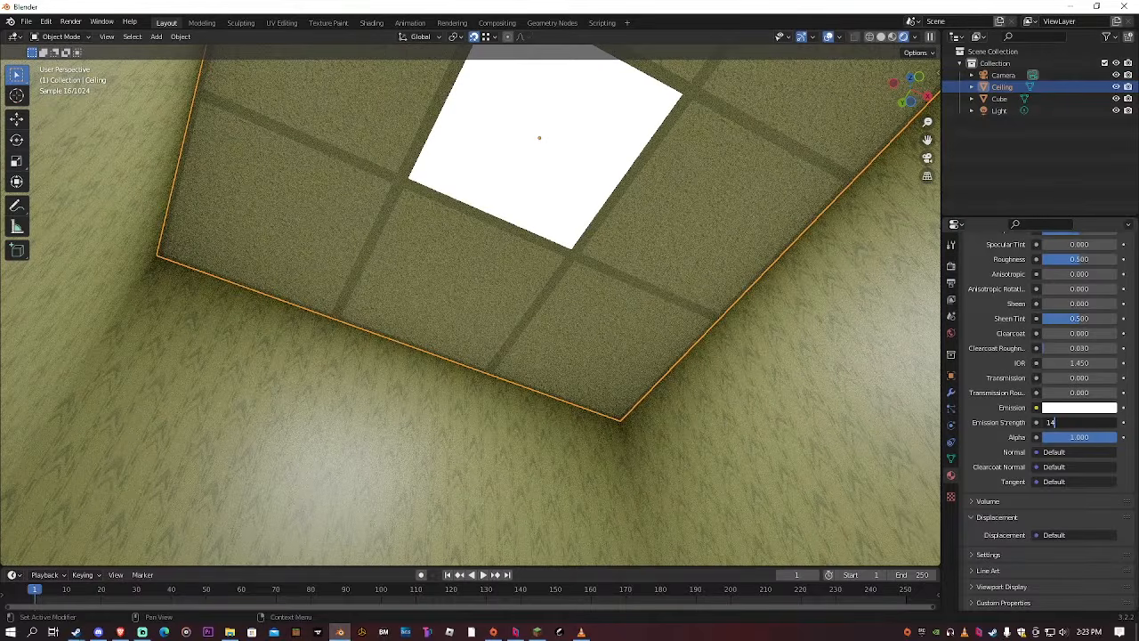
pyautogui.write('15')
pyautogui.press('Return')
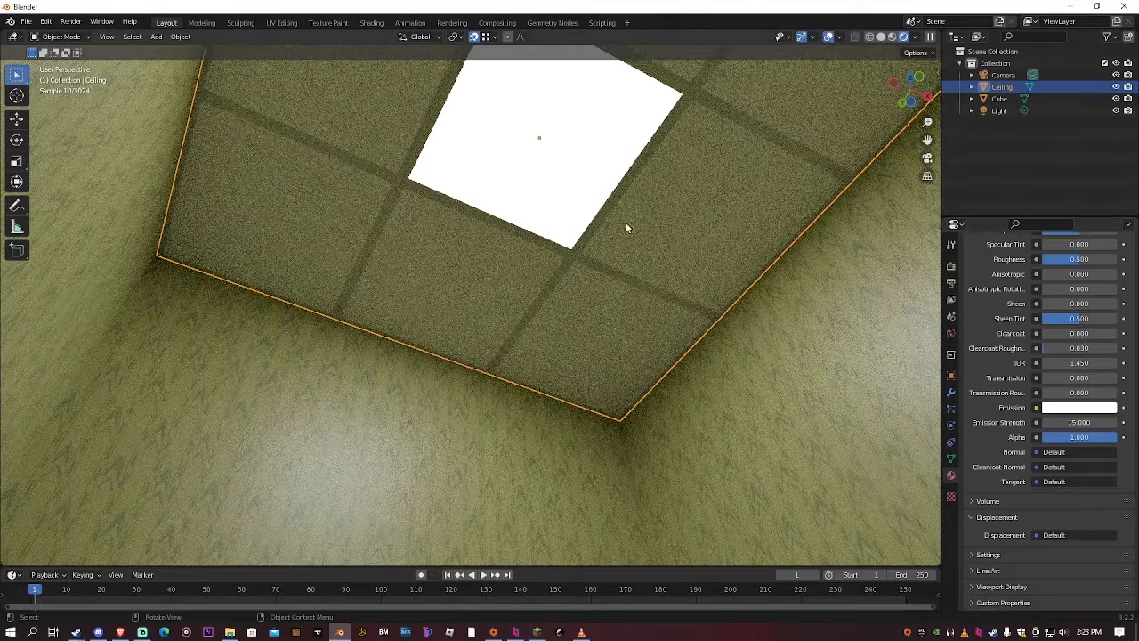
# View the scene from the top in solid shading and add a plane mesh at the origin
pyautogui.scroll(-6, 541, 294)
pyautogui.scroll(-2, 541, 301)
pyautogui.press('KP_7')
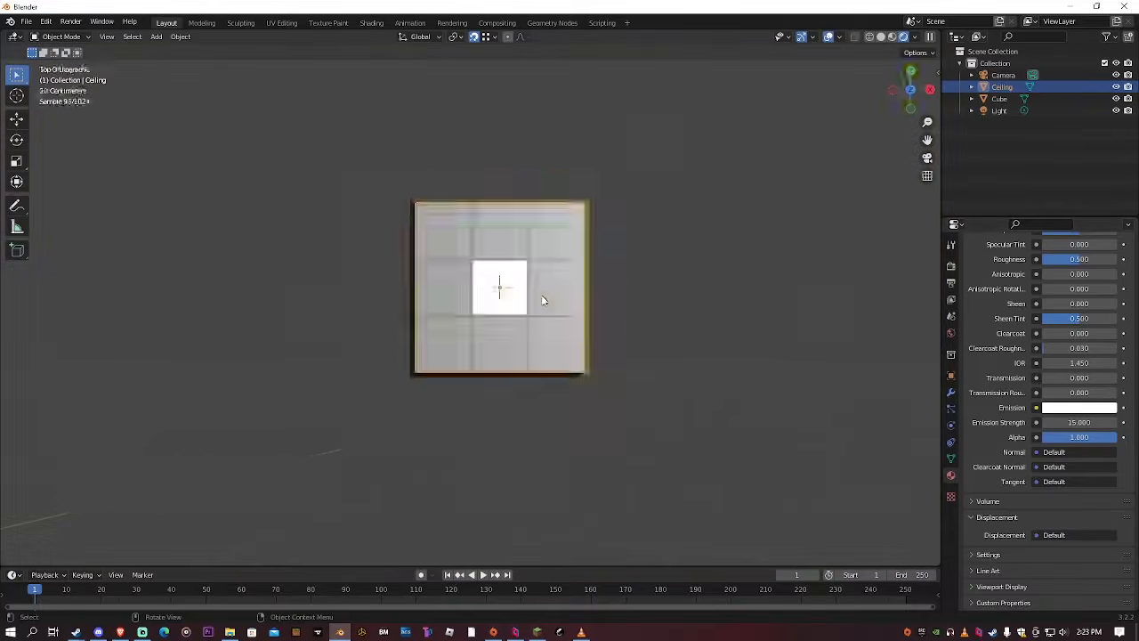
pyautogui.scroll(2, 541, 300)
pyautogui.click(880, 38)
pyautogui.scroll(-2, 612, 161)
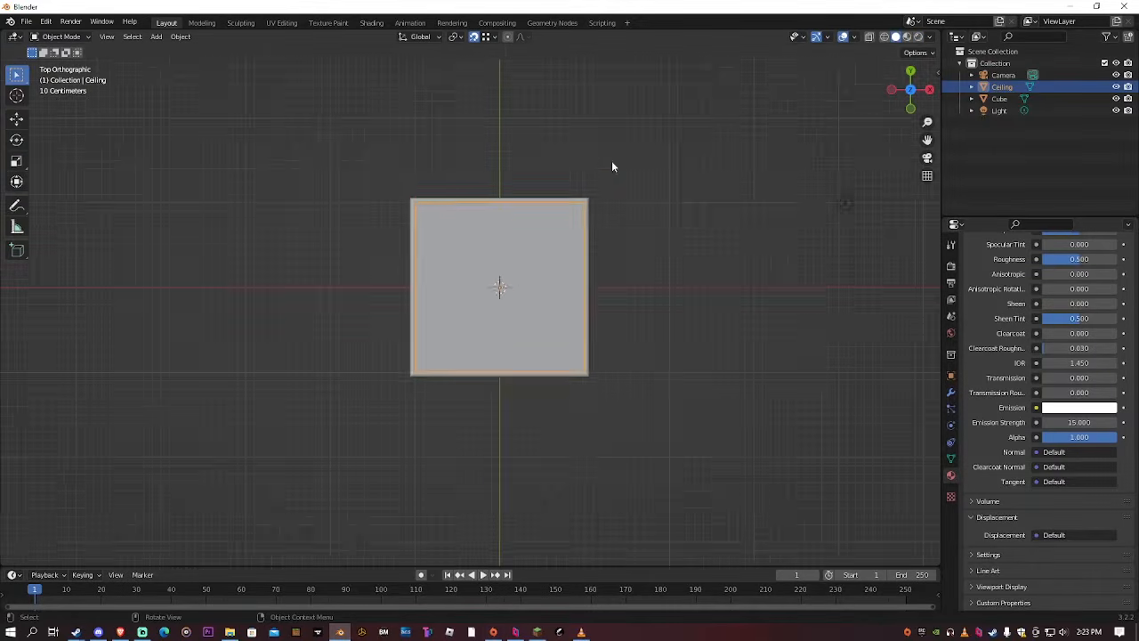
pyautogui.scroll(1, 586, 156)
pyautogui.hotkey('shift', 'a')
pyautogui.moveTo(579, 188)
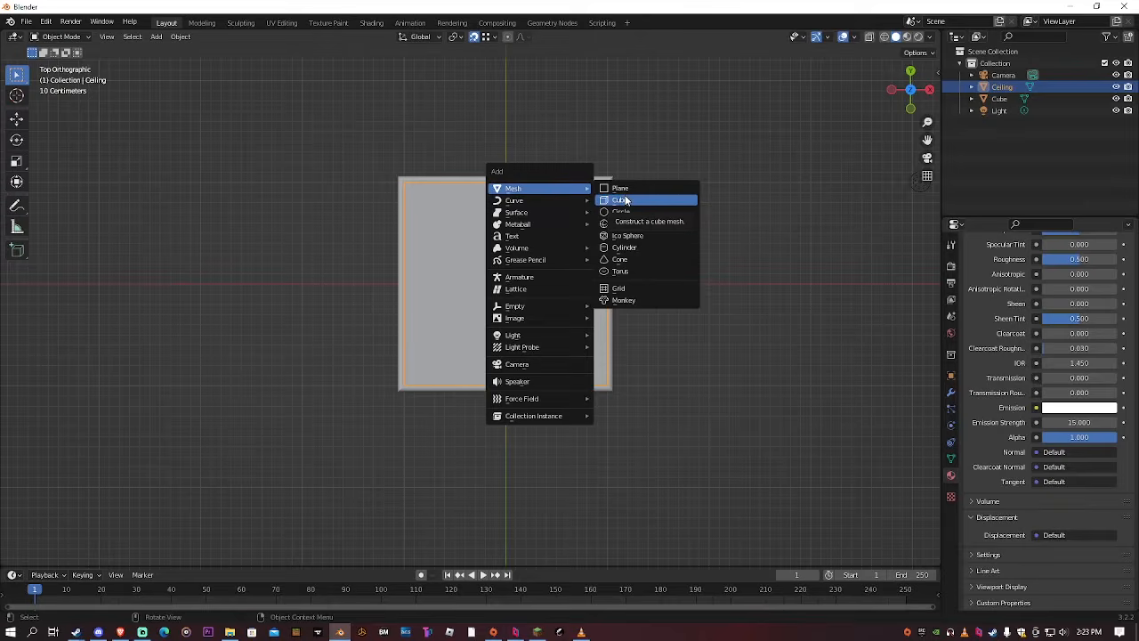
pyautogui.click(620, 190)
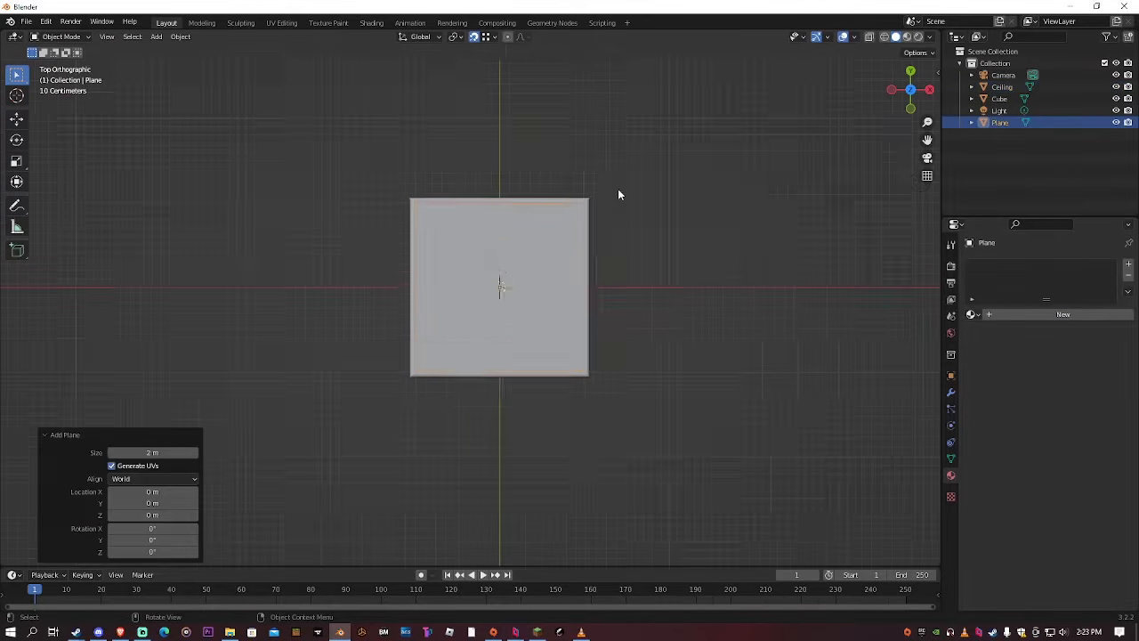
# Scale the new plane by a factor of 20 to form a large floor
pyautogui.scroll(-4, 617, 189)
pyautogui.scroll(3, 594, 281)
pyautogui.scroll(-9, 594, 281)
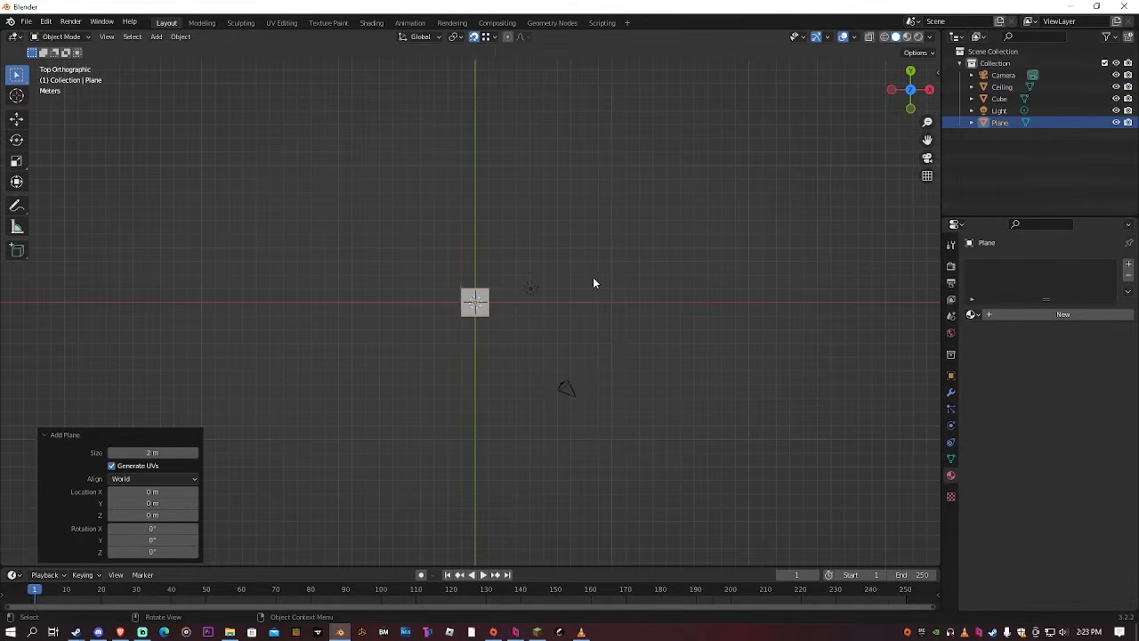
pyautogui.write('s')
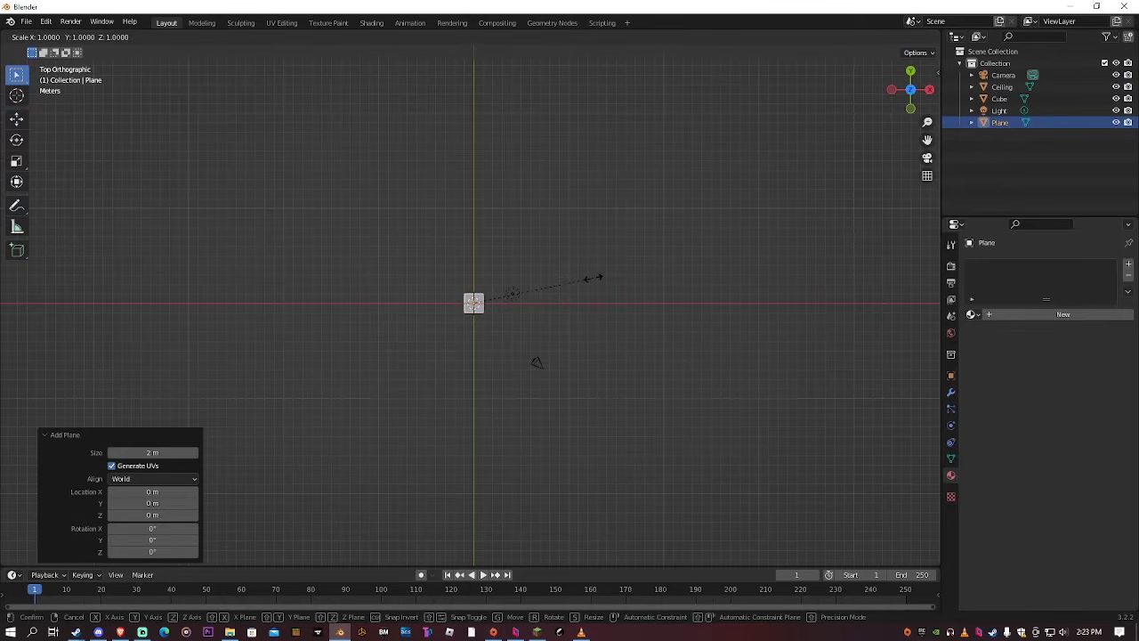
pyautogui.write('20')
pyautogui.press('Return')
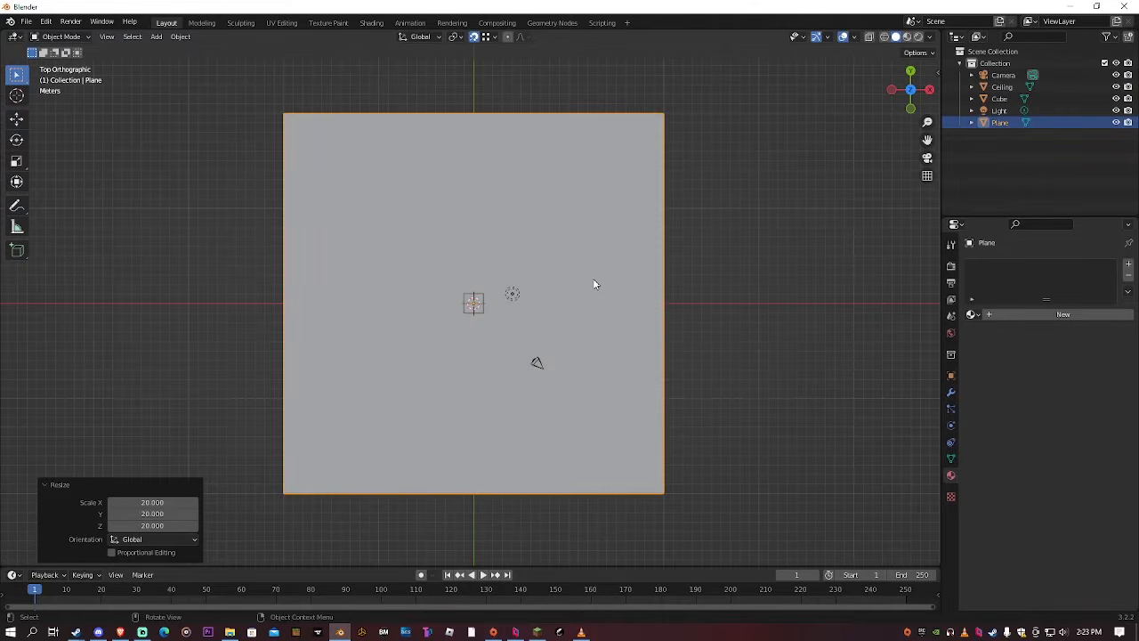
# Delete the camera from the scene
pyautogui.scroll(5, 534, 311)
pyautogui.moveTo(544, 308); pyautogui.dragTo(569, 206, button='middle')
pyautogui.click(638, 264)
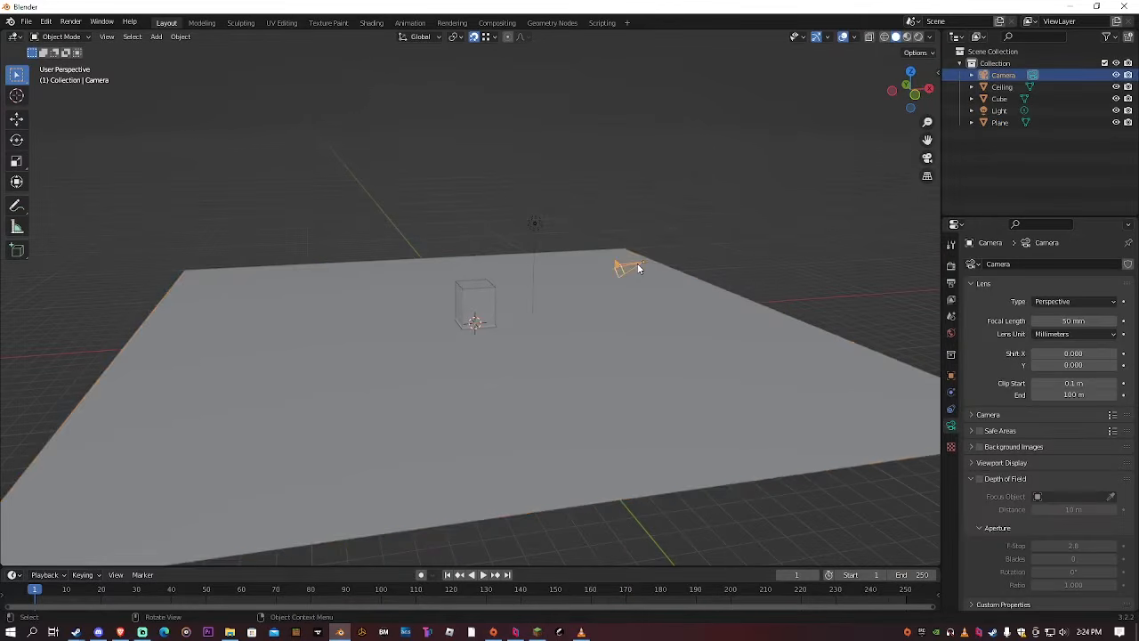
pyautogui.scroll(1, 631, 264)
pyautogui.press('Delete')
pyautogui.scroll(2, 491, 228)
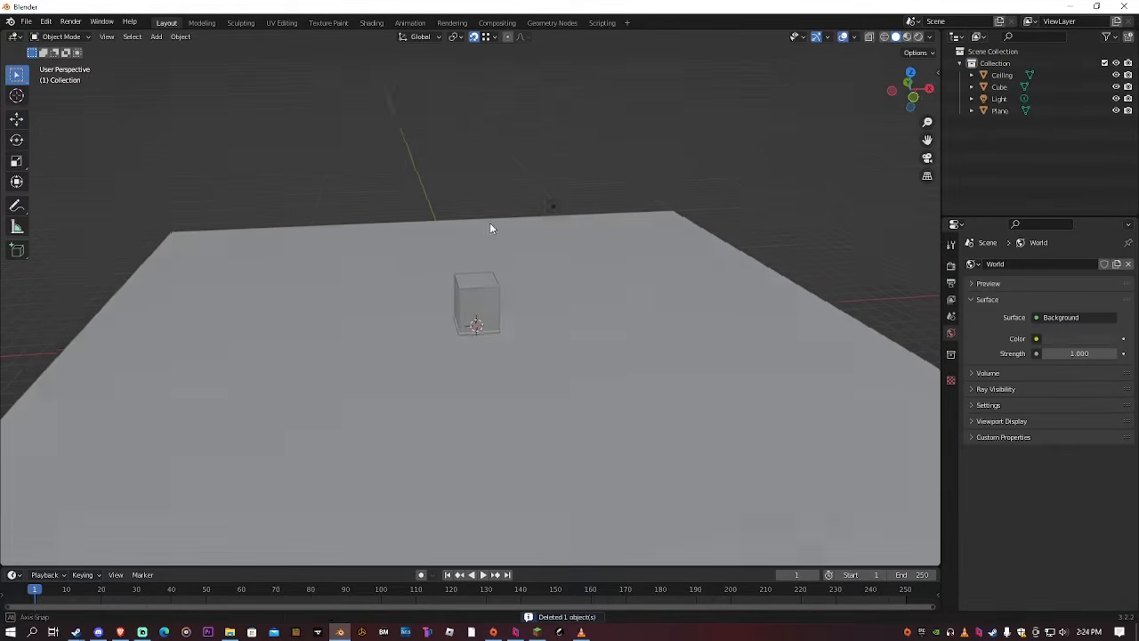
# Select the floor plane, open the Shading workspace and create a new material for the plane
pyautogui.scroll(2, 468, 254)
pyautogui.click(392, 245)
pyautogui.scroll(-4, 392, 245)
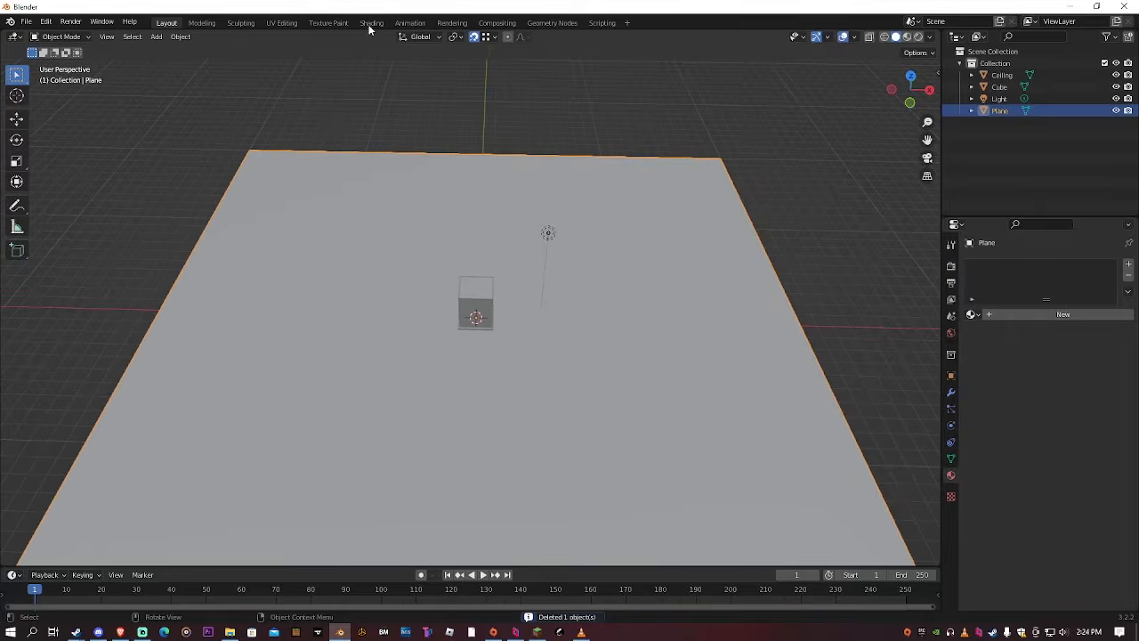
pyautogui.click(372, 23)
pyautogui.scroll(-11, 484, 199)
pyautogui.moveTo(544, 199); pyautogui.dragTo(466, 116, button='middle')
pyautogui.scroll(4, 533, 263)
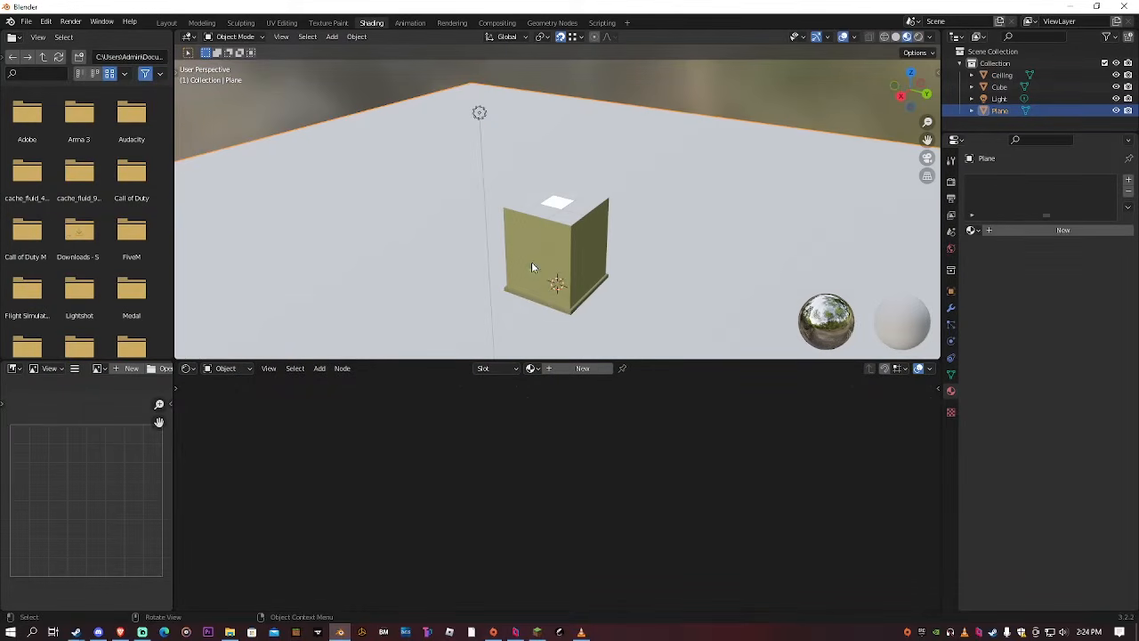
pyautogui.click(585, 368)
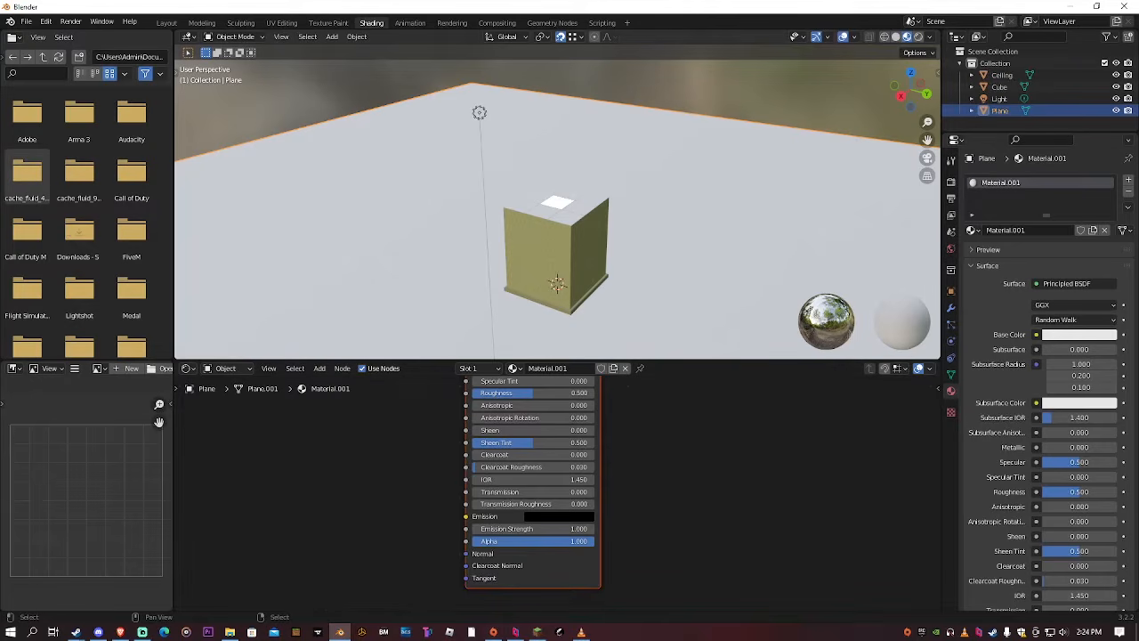
# Bring the carpet flooring image into the floor material as a texture node and connect its Color to Base Color
pyautogui.moveTo(368, 461); pyautogui.dragTo(402, 465)
pyautogui.moveTo(395, 437); pyautogui.dragTo(371, 511, button='middle')
pyautogui.scroll(-3, 371, 511)
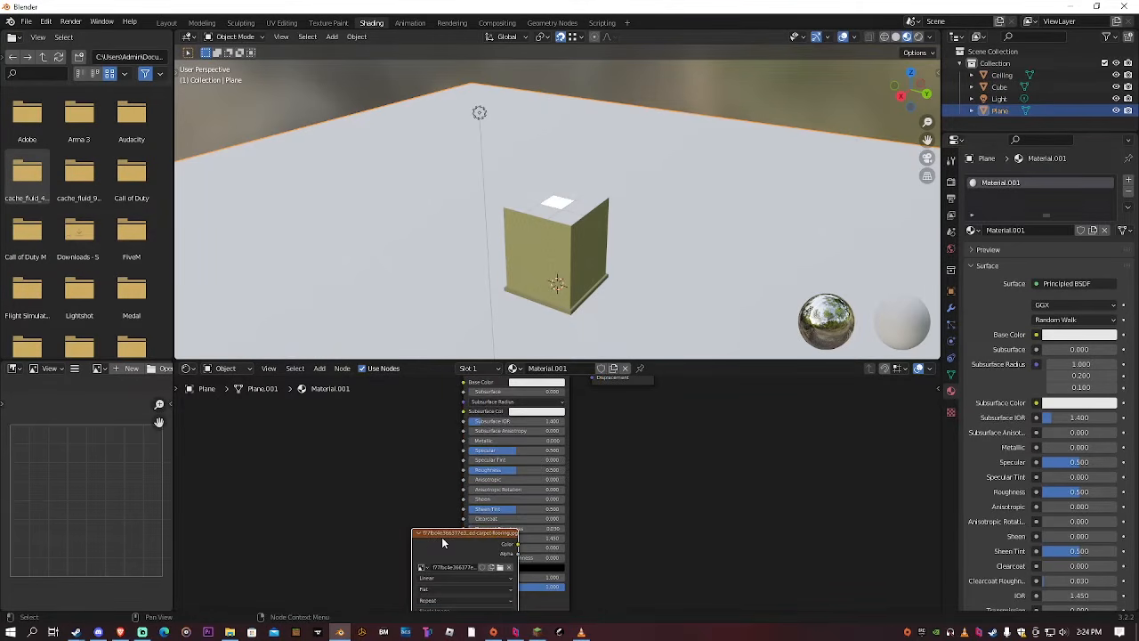
pyautogui.moveTo(442, 537); pyautogui.dragTo(341, 443)
pyautogui.moveTo(426, 463); pyautogui.dragTo(417, 520, button='middle')
pyautogui.moveTo(407, 508); pyautogui.dragTo(391, 442)
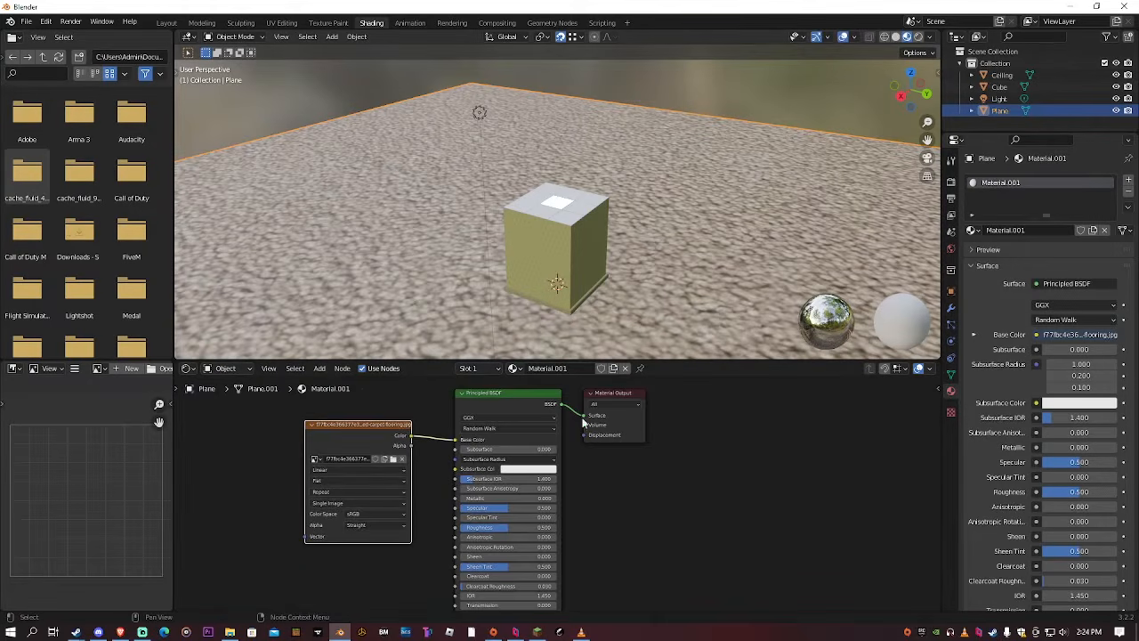
# Add a Bump node to the floor material and connect its Normal output to the Principled BSDF's Normal input
pyautogui.moveTo(683, 481); pyautogui.dragTo(747, 383, button='middle')
pyautogui.hotkey('shift', 'a')
pyautogui.click(434, 488)
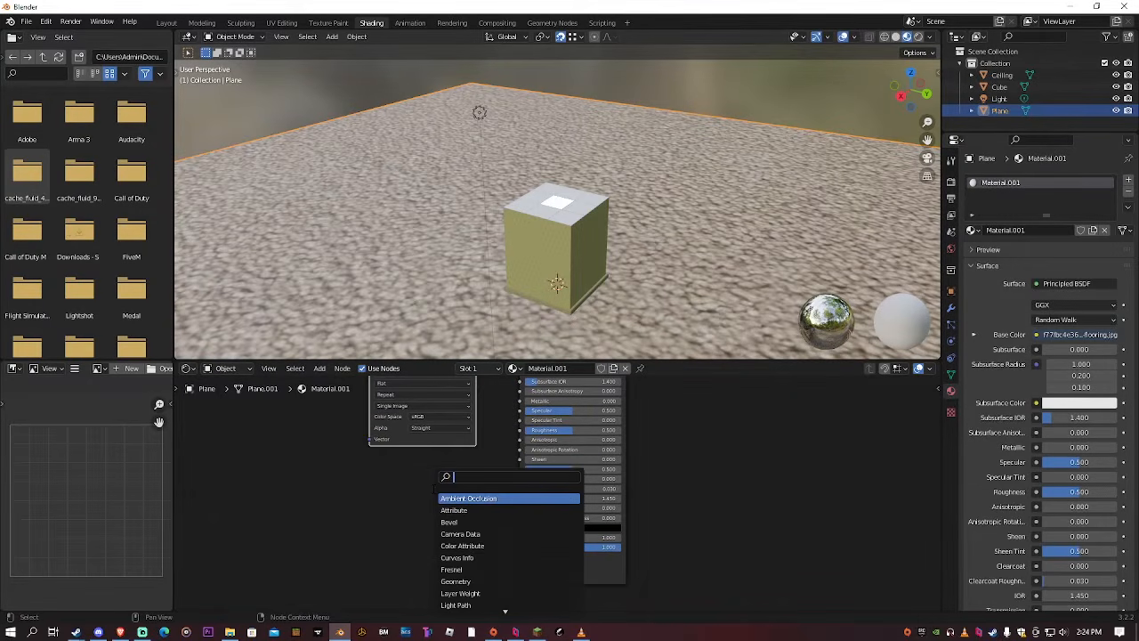
pyautogui.write('bump')
pyautogui.press('Return')
pyautogui.click(435, 492)
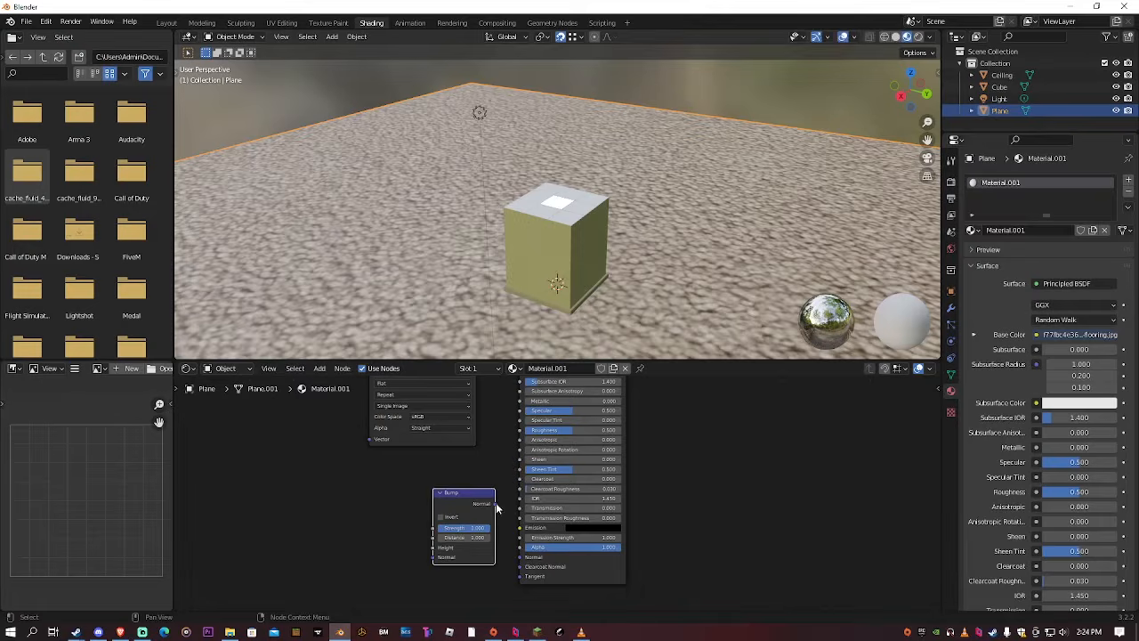
pyautogui.moveTo(495, 504); pyautogui.dragTo(520, 556)
pyautogui.moveTo(459, 492); pyautogui.dragTo(409, 522)
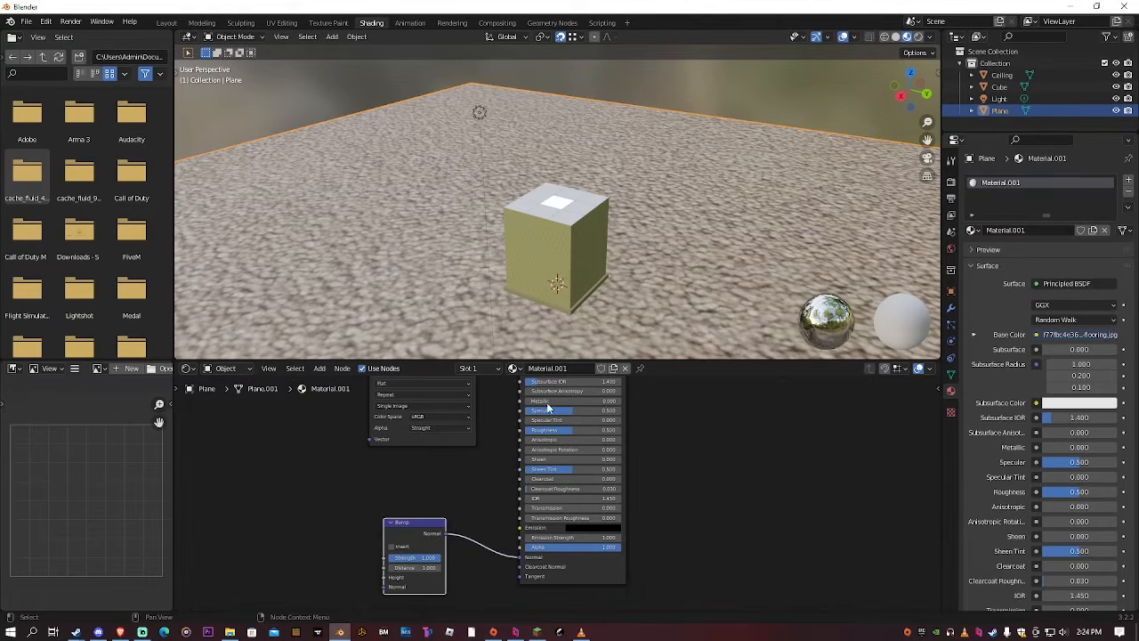
pyautogui.moveTo(483, 449); pyautogui.dragTo(493, 571, button='middle')
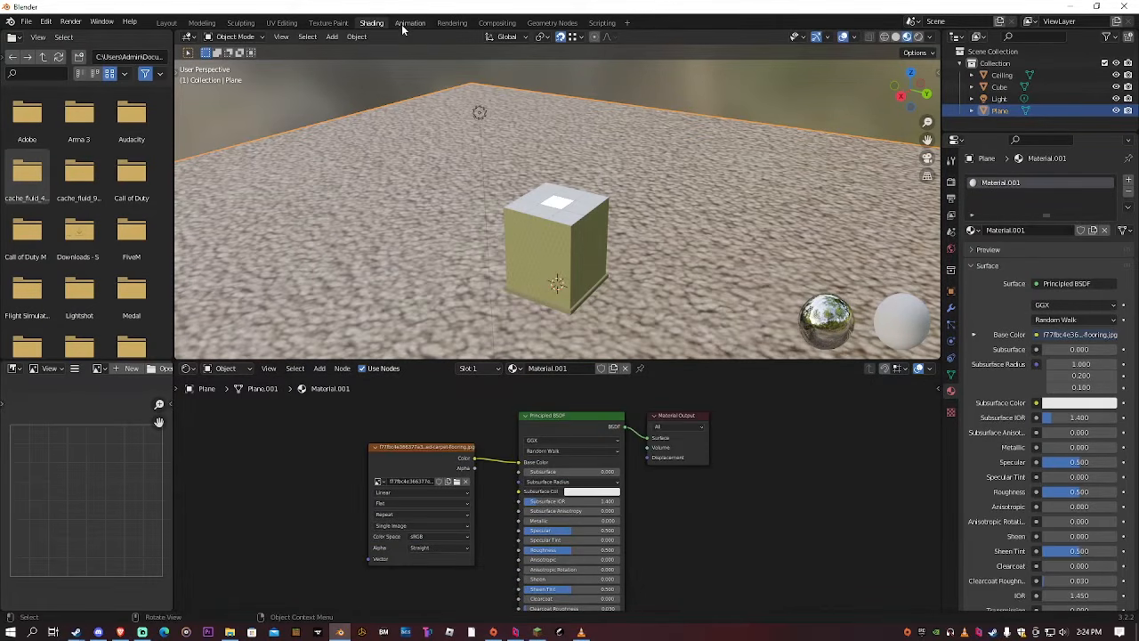
# Open the UV Editing workspace and scale the floor plane's UVs up so the carpet texture repeats much more finely
pyautogui.click(280, 23)
pyautogui.scroll(-9, 623, 276)
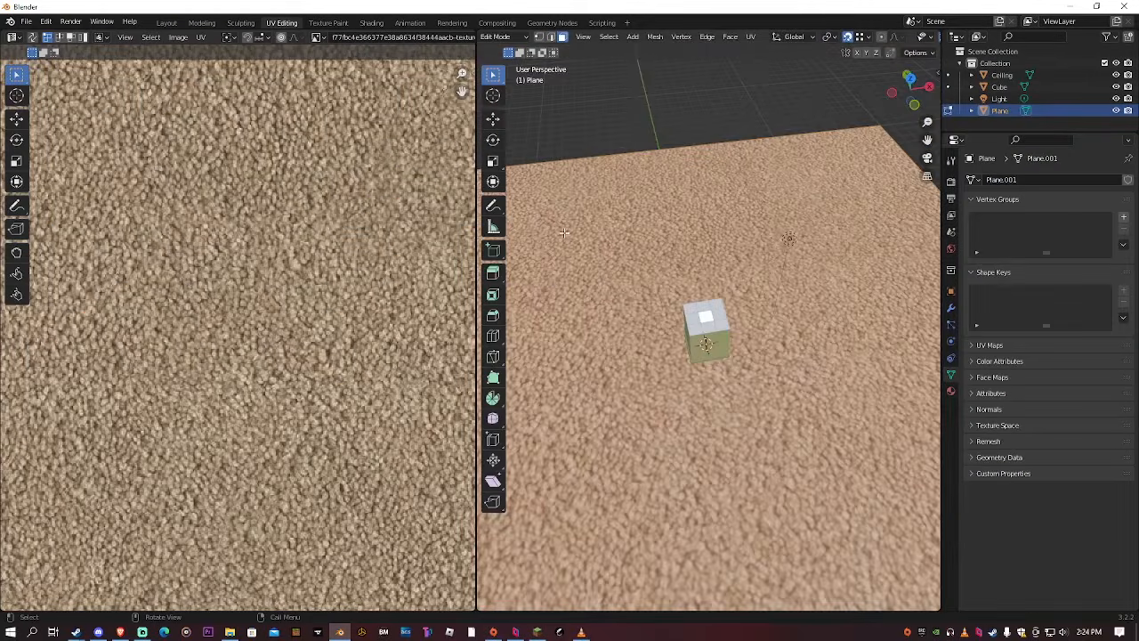
pyautogui.scroll(8, 623, 276)
pyautogui.moveTo(623, 284); pyautogui.dragTo(618, 243, button='middle')
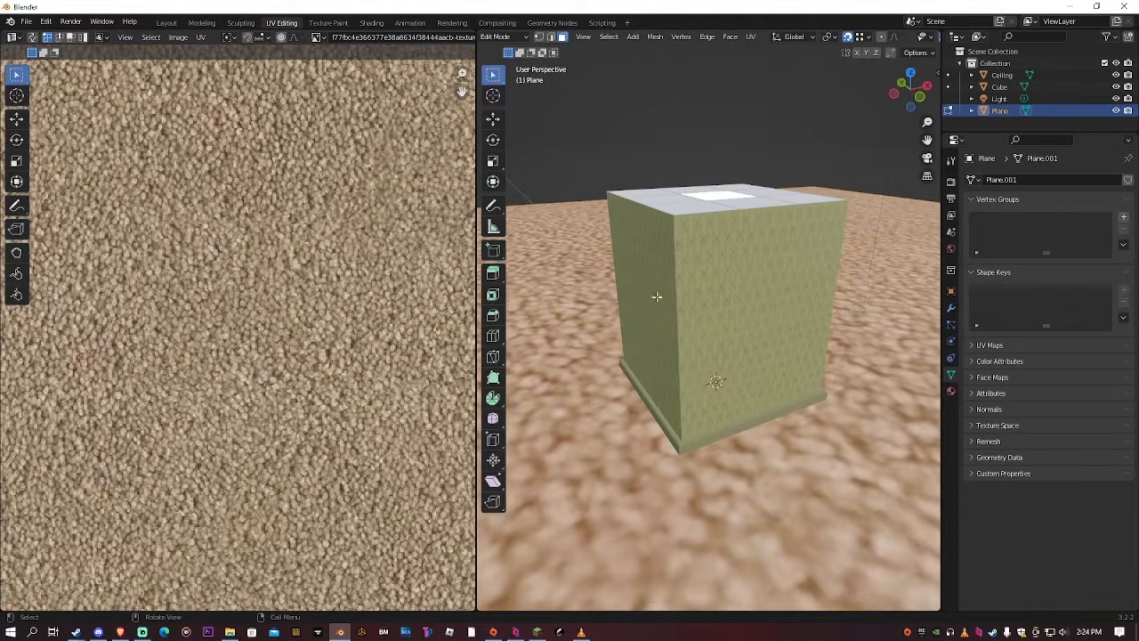
pyautogui.scroll(-2, 372, 271)
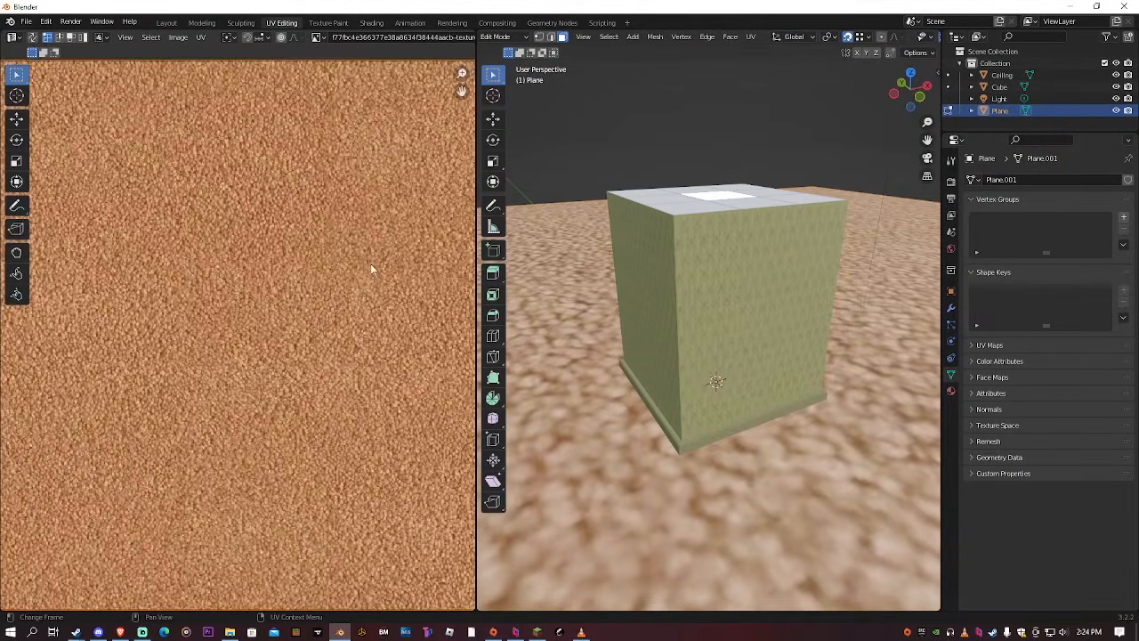
pyautogui.press('s')
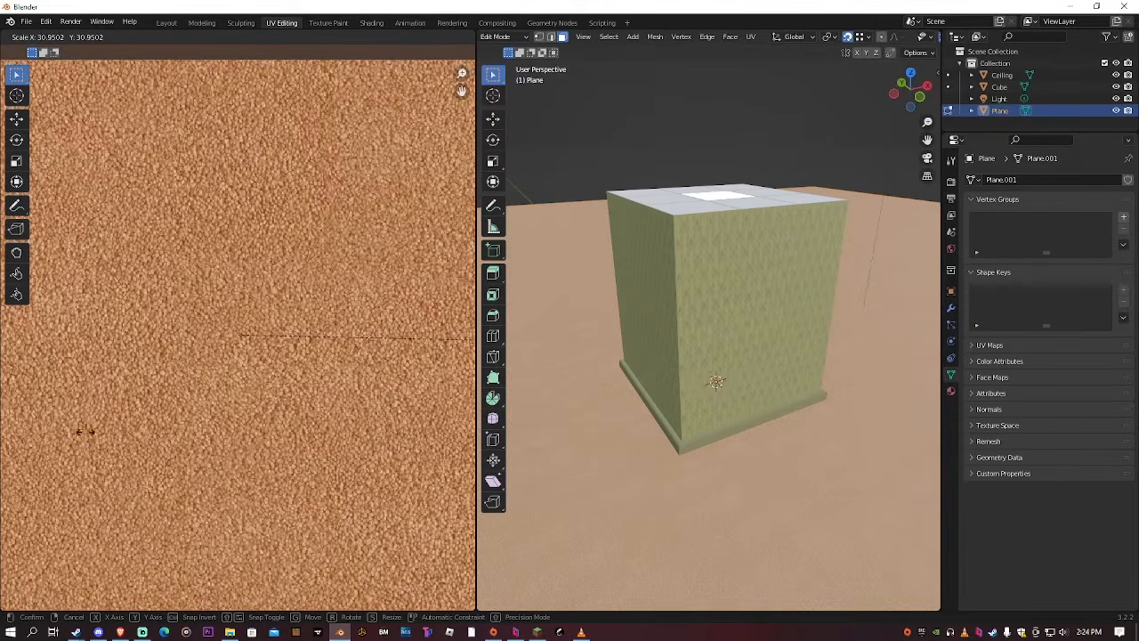
pyautogui.click(245, 460)
# Examine the carpet texture's size on the floor around the wallpapered box from near and far
pyautogui.scroll(5, 649, 387)
pyautogui.scroll(-2, 649, 388)
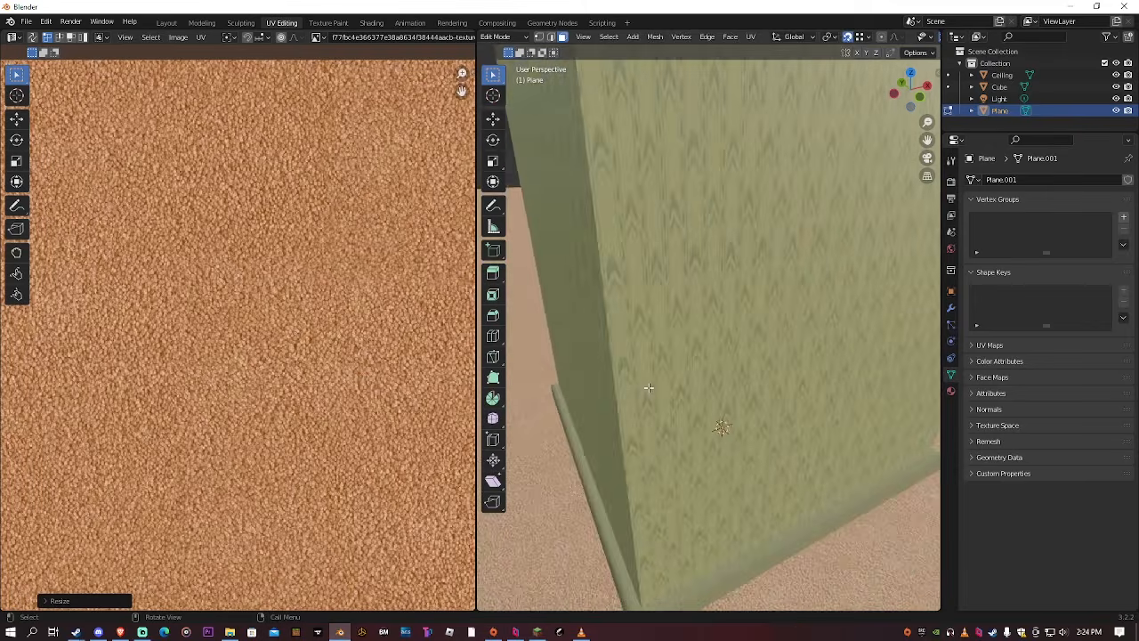
pyautogui.keyDown('shift'); pyautogui.moveTo(649, 389); pyautogui.dragTo(658, 294, button='middle'); pyautogui.keyUp('shift')
pyautogui.scroll(-10, 658, 295)
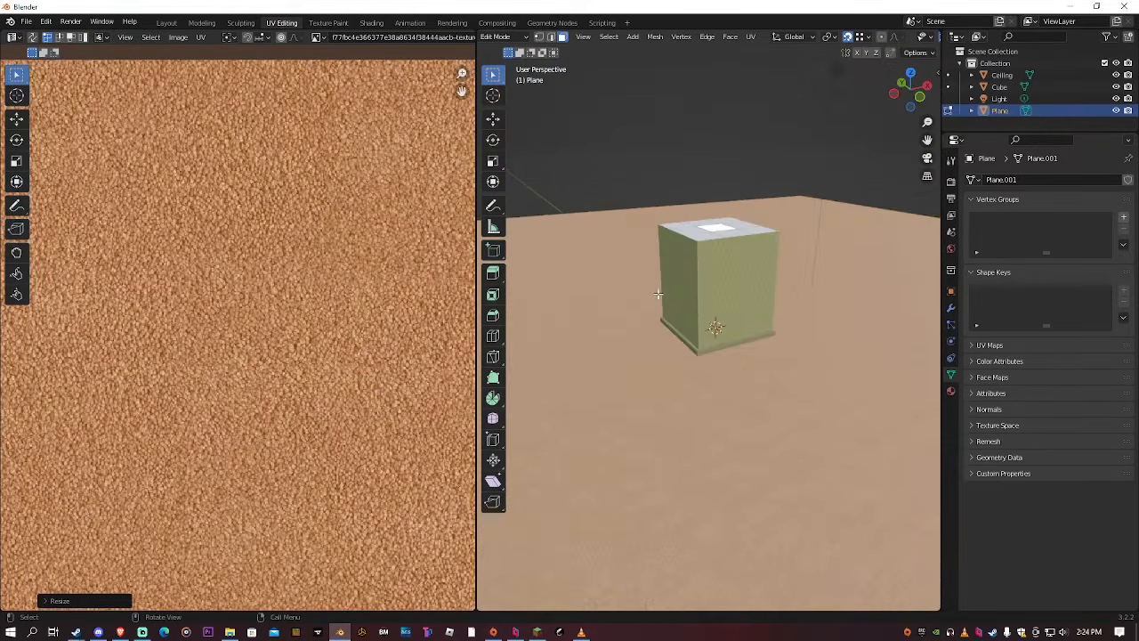
pyautogui.scroll(-3, 658, 295)
pyautogui.scroll(15, 657, 295)
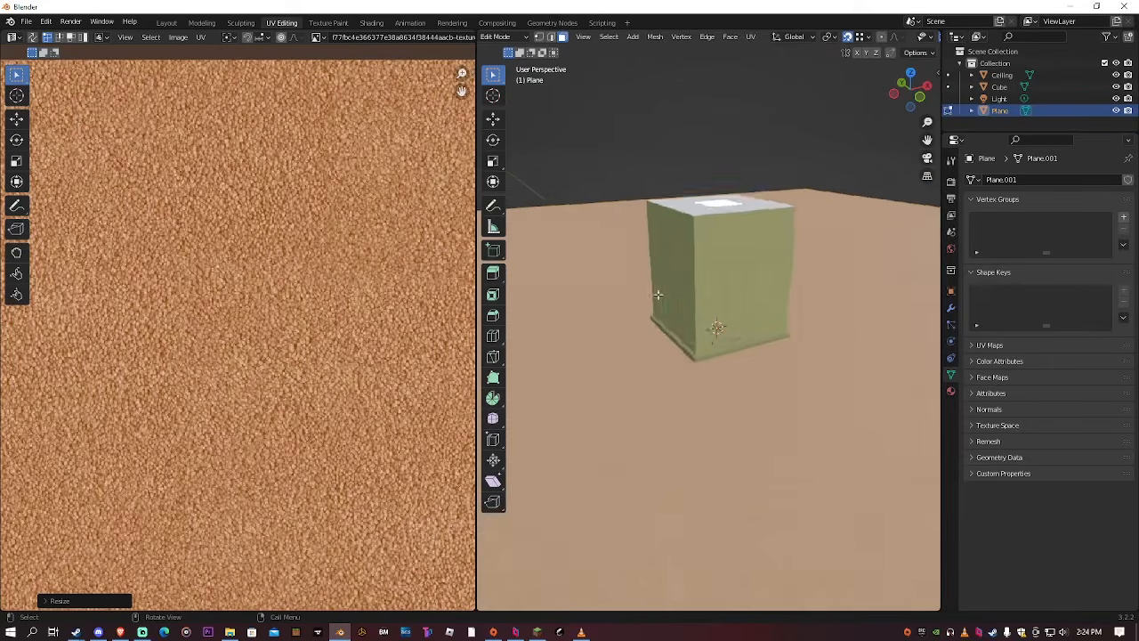
pyautogui.scroll(-5, 657, 295)
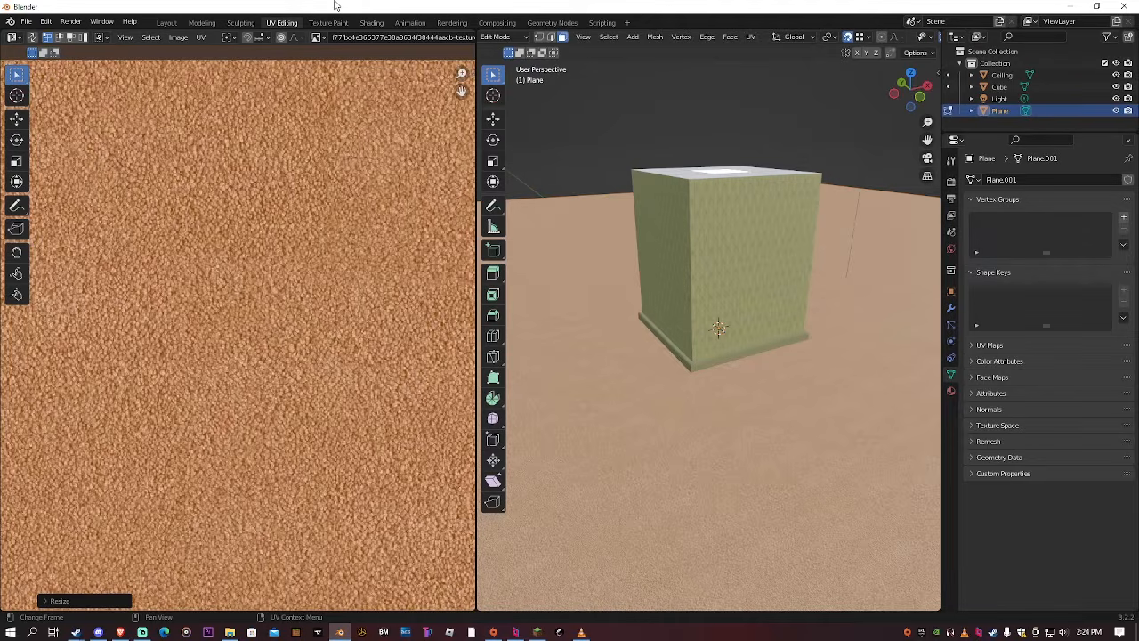
# Return to the Shading workspace and set the floor material's Principled BSDF Roughness to 1.000
pyautogui.click(372, 22)
pyautogui.scroll(-4, 491, 178)
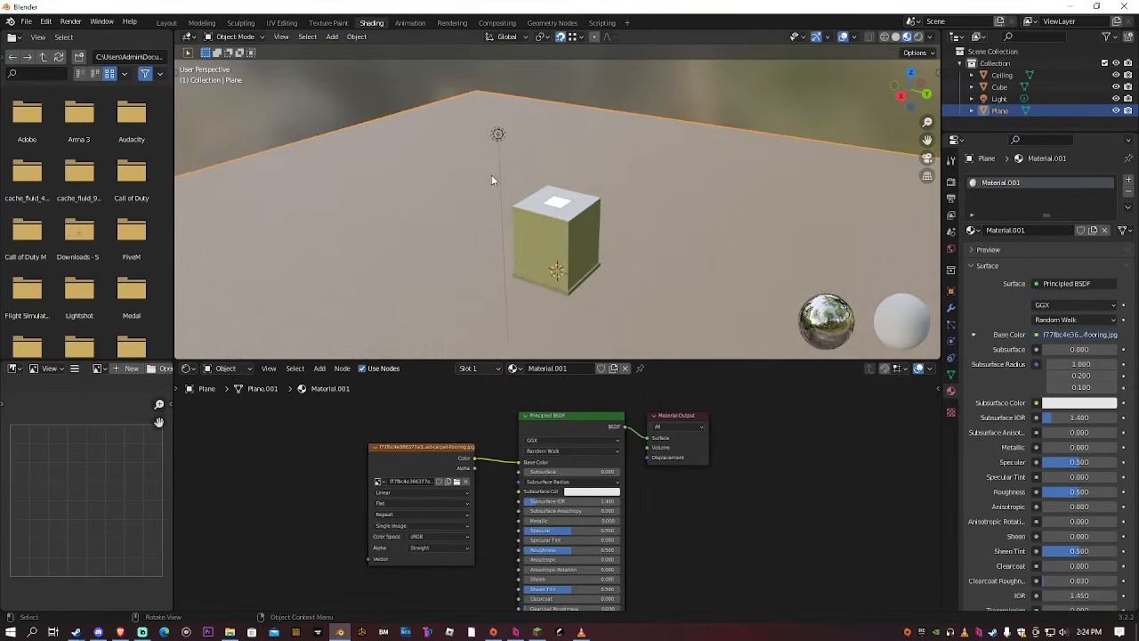
pyautogui.scroll(-2, 493, 179)
pyautogui.scroll(1, 553, 187)
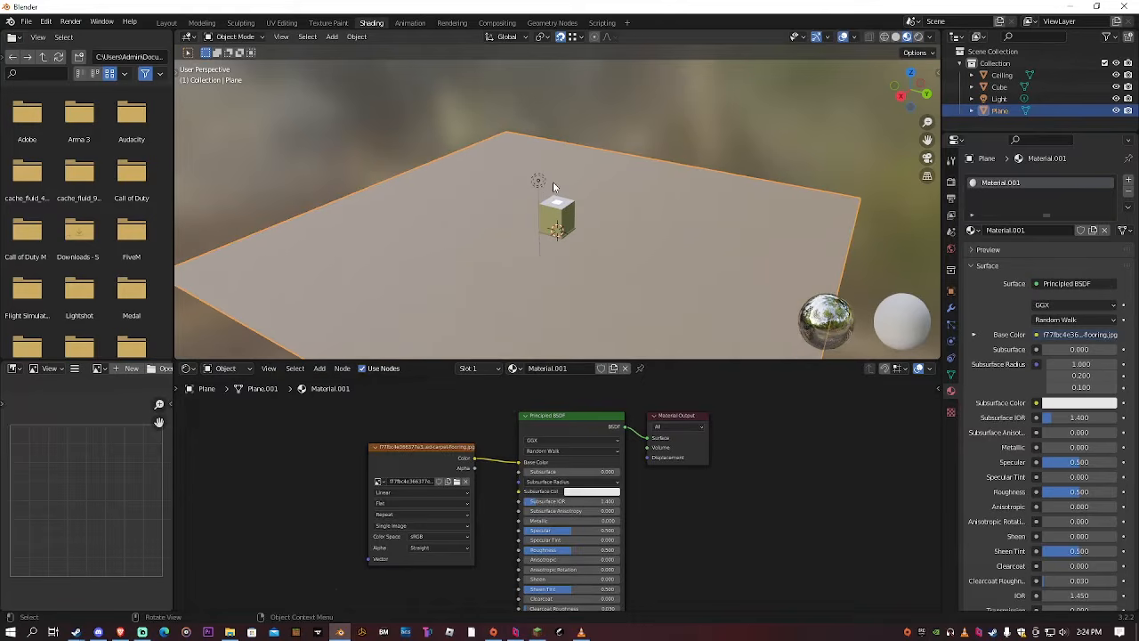
pyautogui.scroll(-5, 682, 495)
pyautogui.keyDown('shift'); pyautogui.moveTo(682, 495); pyautogui.dragTo(664, 383, button='middle'); pyautogui.keyUp('shift')
pyautogui.scroll(7, 622, 456)
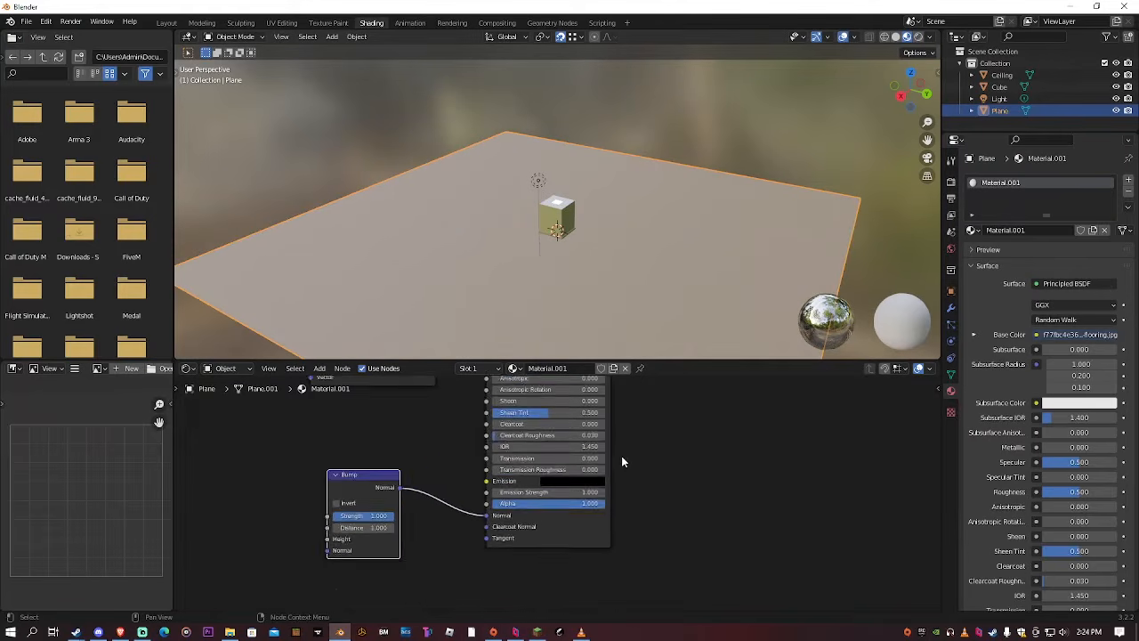
pyautogui.scroll(-1, 621, 456)
pyautogui.keyDown('shift'); pyautogui.moveTo(642, 460); pyautogui.dragTo(628, 512, button='middle'); pyautogui.keyUp('shift')
pyautogui.scroll(3, 628, 512)
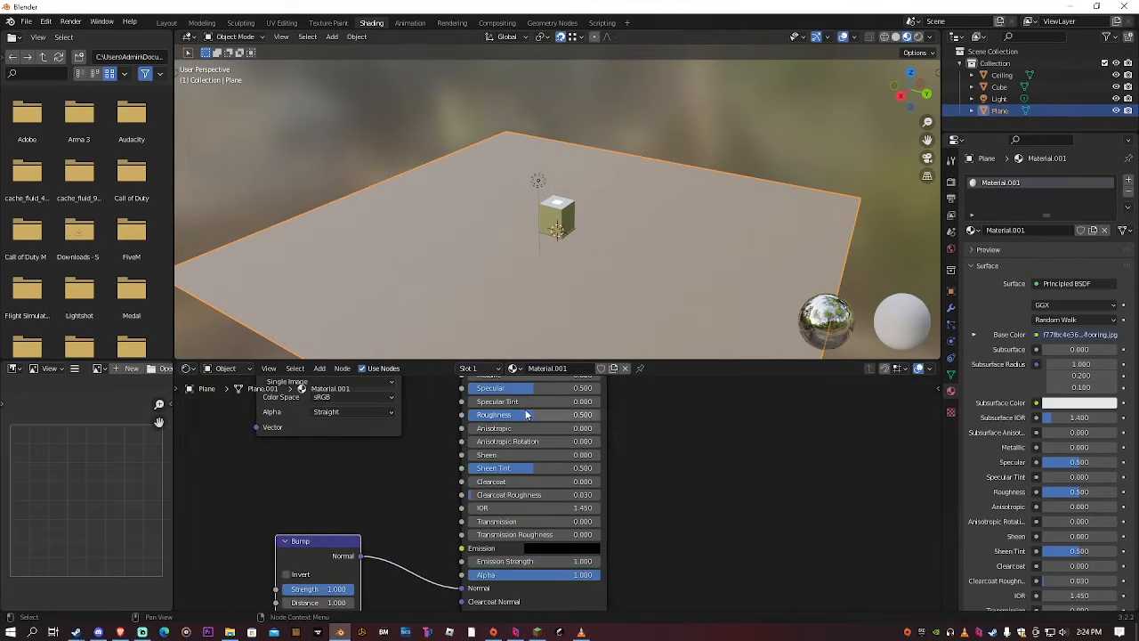
pyautogui.moveTo(526, 415); pyautogui.dragTo(605, 415)
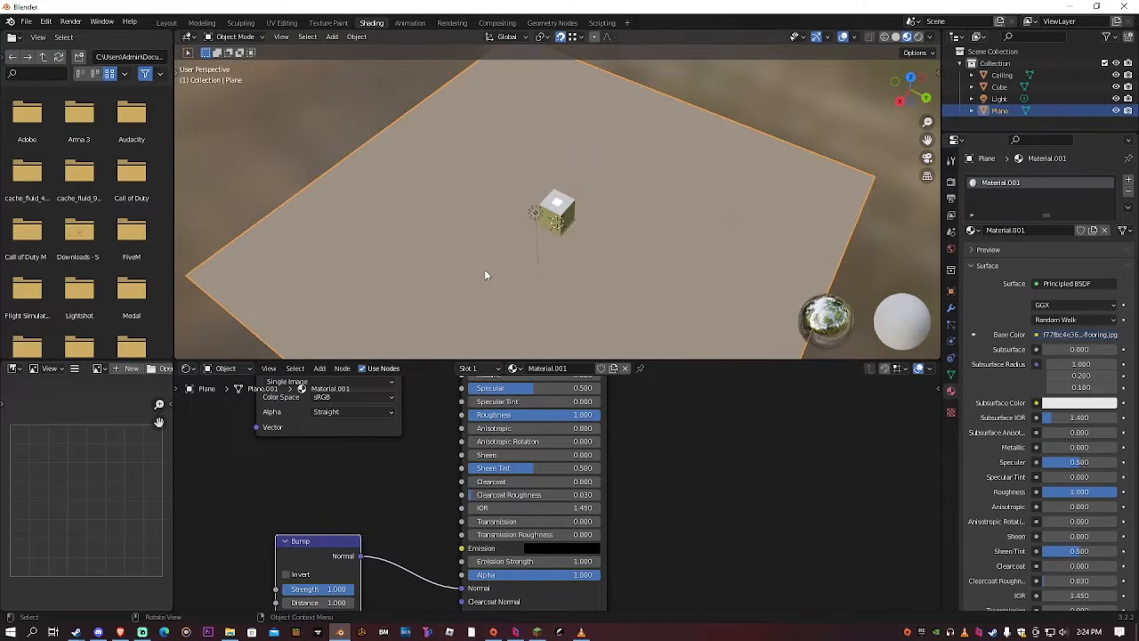
# Examine the carpet texture's tiling across the floor from the top view, both close up and from far out
pyautogui.press('KP_7')
pyautogui.scroll(5, 477, 222)
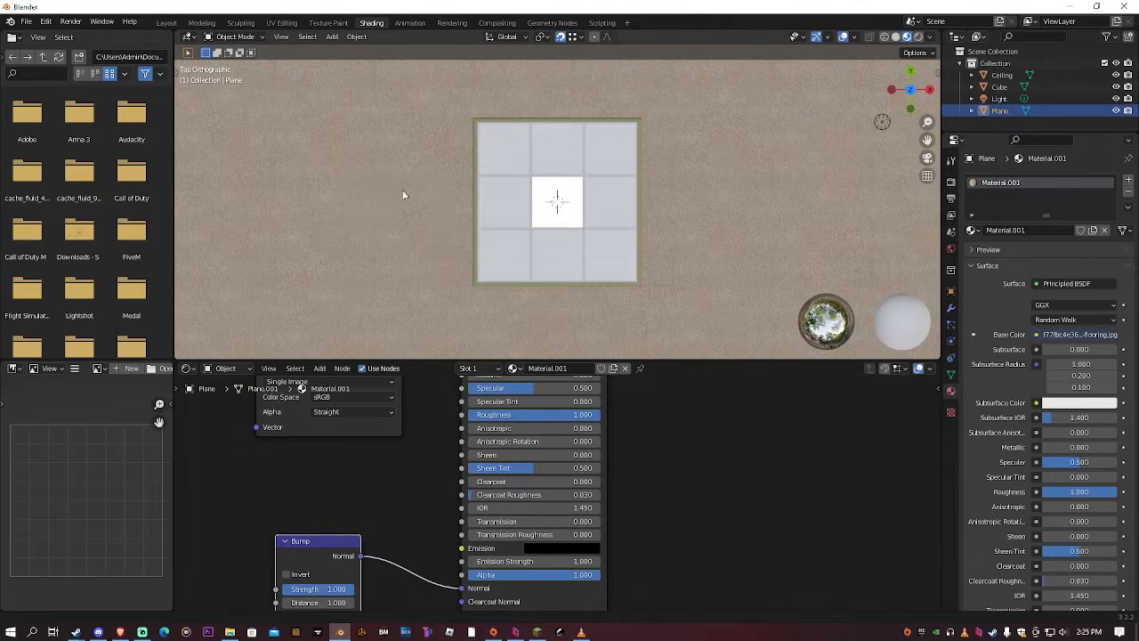
pyautogui.keyDown('shift'); pyautogui.moveTo(401, 193); pyautogui.dragTo(862, 257, button='middle'); pyautogui.keyUp('shift')
pyautogui.scroll(-3, 723, 236)
pyautogui.scroll(2, 722, 229)
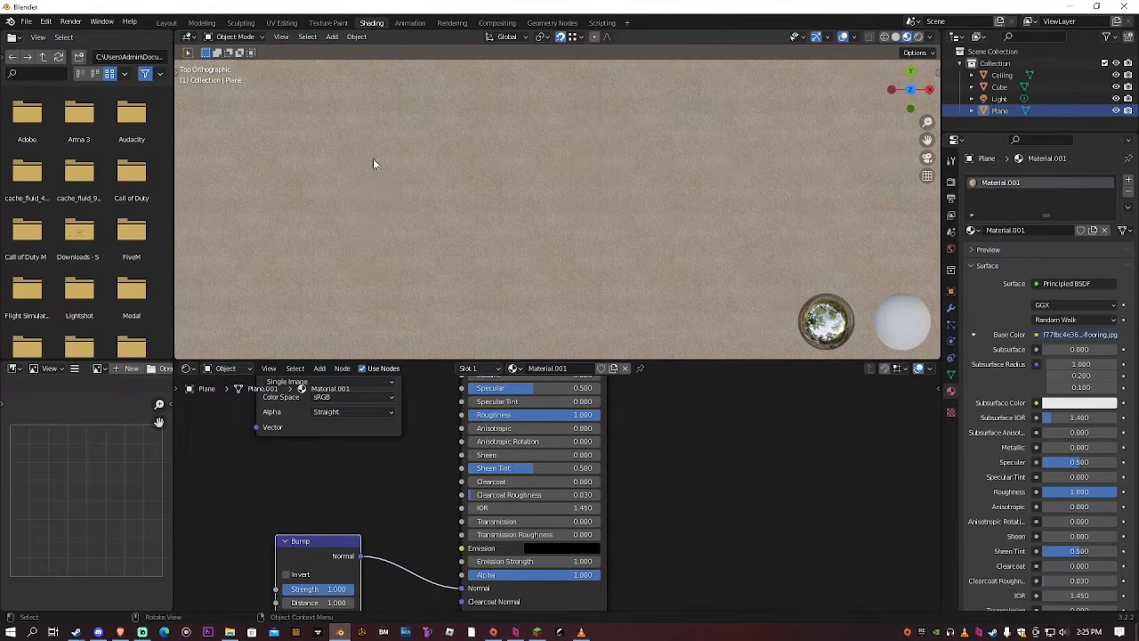
pyautogui.scroll(-8, 363, 174)
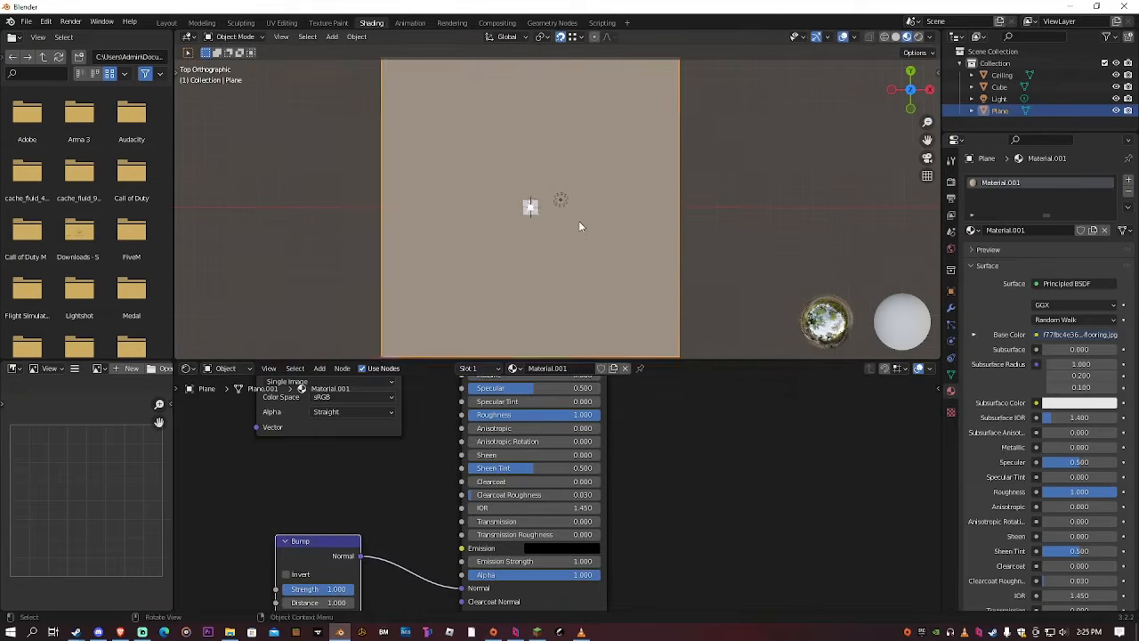
# Spread out the floor material's nodes, moving the carpet image away from the Principled BSDF, Bump and Material Output nodes to make room
pyautogui.scroll(-5, 755, 453)
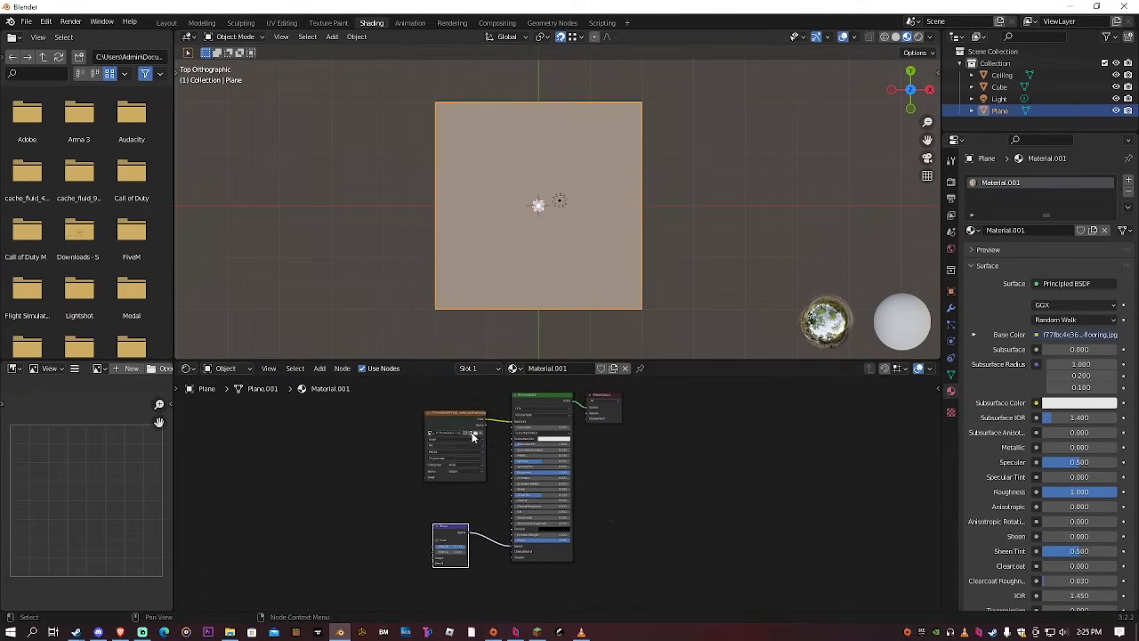
pyautogui.moveTo(445, 411); pyautogui.dragTo(301, 418)
pyautogui.moveTo(442, 529); pyautogui.dragTo(443, 551)
pyautogui.moveTo(531, 404)
pyautogui.mouseDown()
pyautogui.moveTo(559, 403)
pyautogui.moveTo(513, 403)
pyautogui.mouseUp()
pyautogui.press('a')
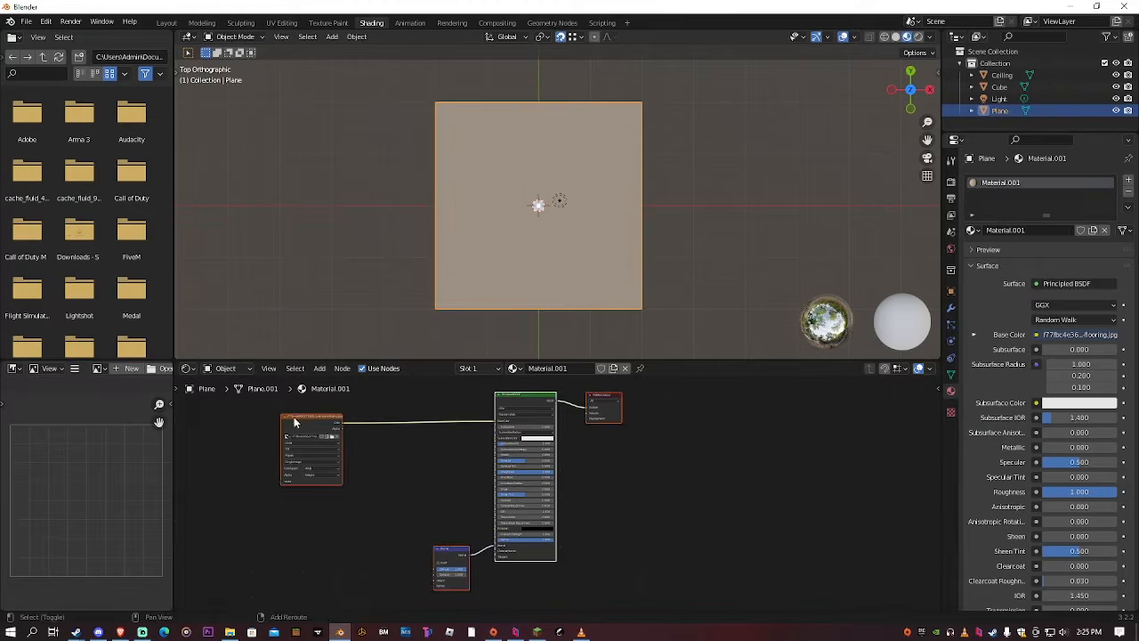
pyautogui.keyDown('shift'); pyautogui.click(294, 422); pyautogui.keyUp('shift')
pyautogui.click(397, 413)
pyautogui.click(521, 400)
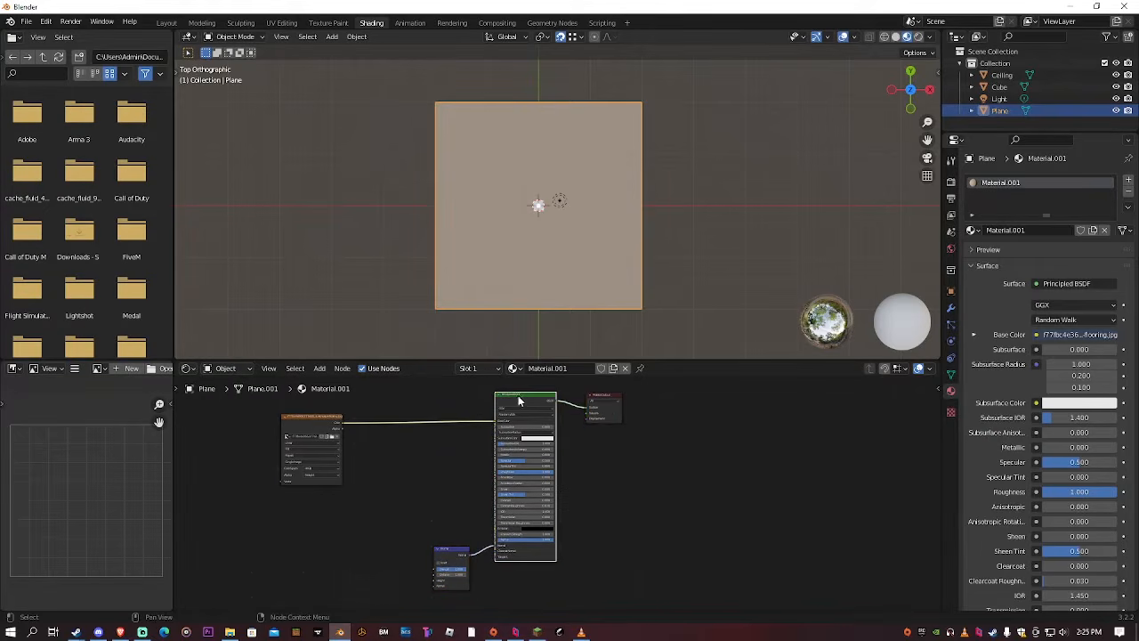
pyautogui.click(606, 402)
pyautogui.keyDown('shift'); pyautogui.click(450, 554); pyautogui.keyUp('shift')
pyautogui.moveTo(543, 399); pyautogui.dragTo(751, 417)
pyautogui.click(597, 396)
# Add a Noise Texture node to the floor material below the carpet image texture node
pyautogui.hotkey('shift', 'a')
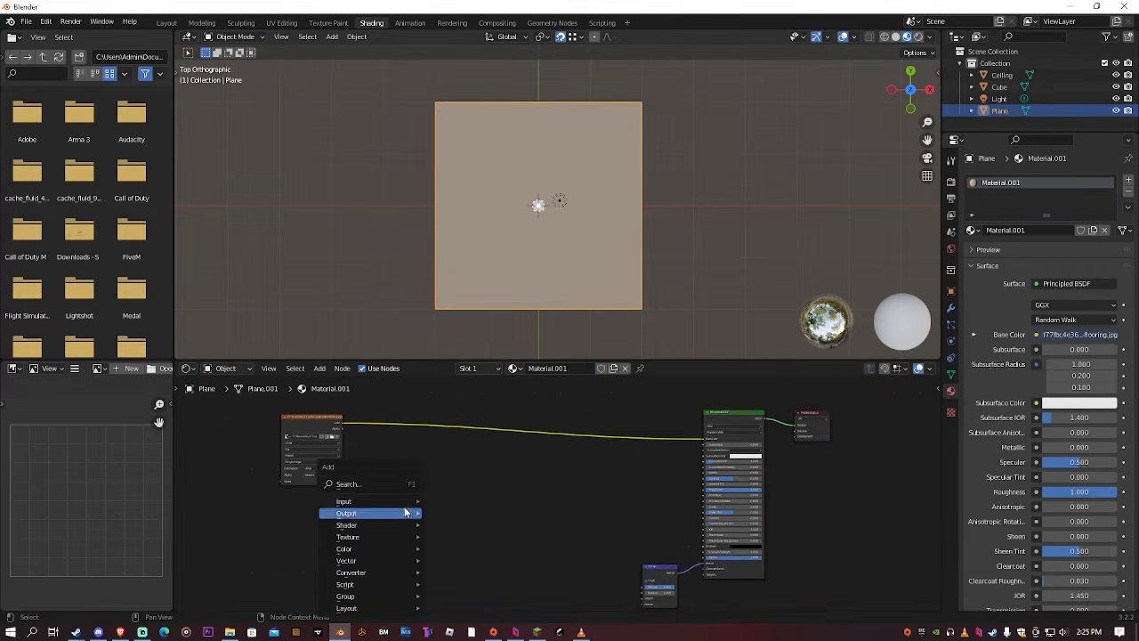
pyautogui.click(394, 485)
pyautogui.write('noise')
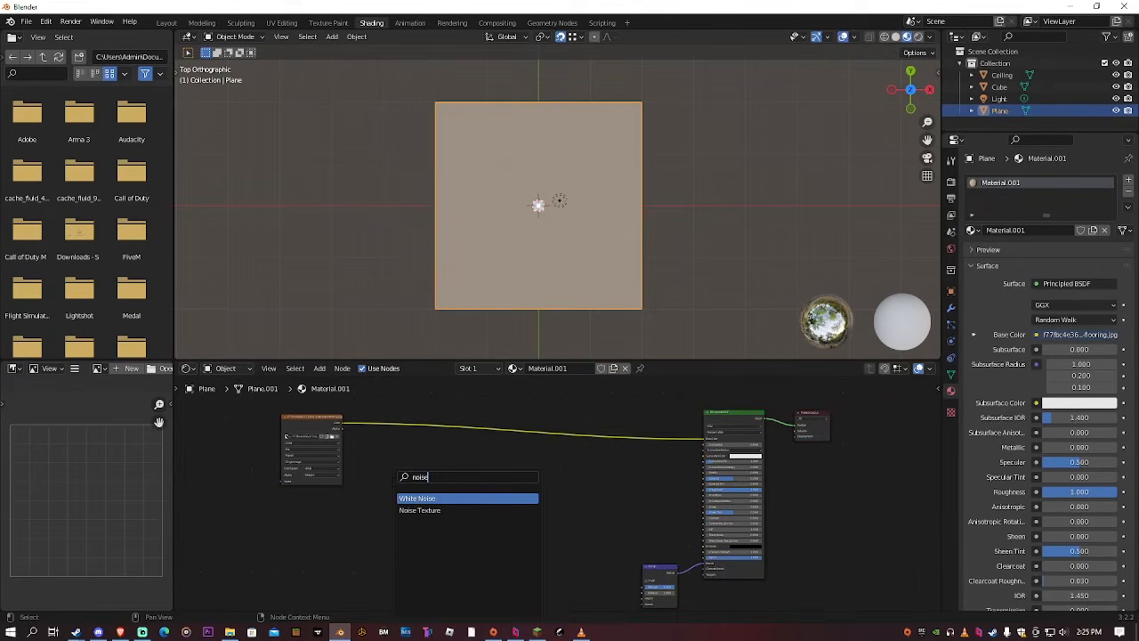
pyautogui.click(420, 510)
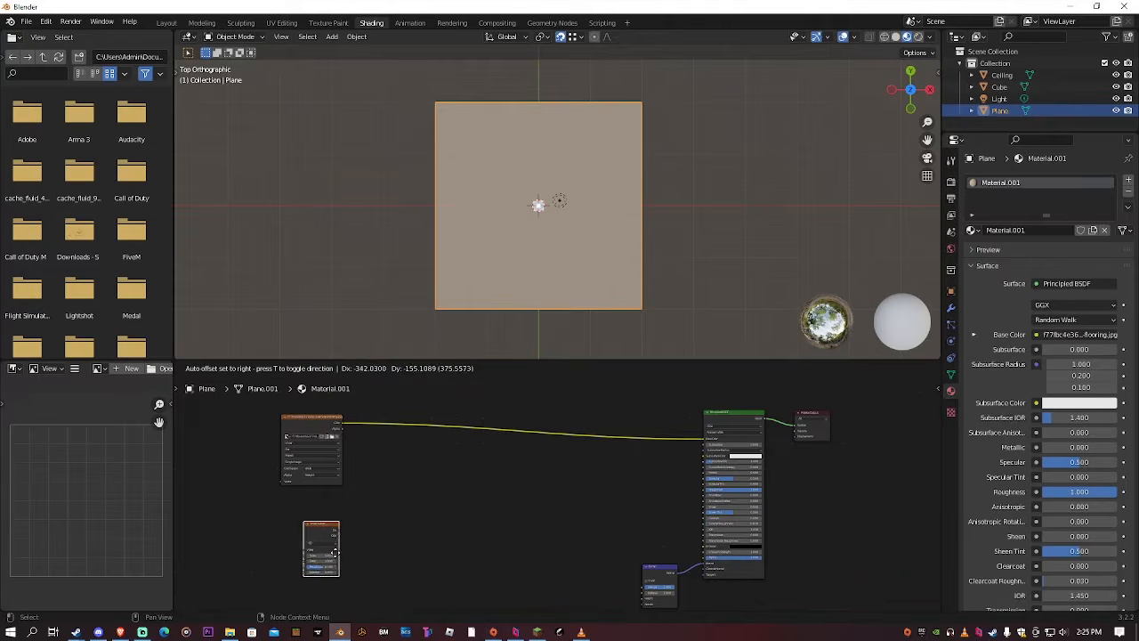
pyautogui.click(307, 529)
pyautogui.moveTo(308, 530); pyautogui.dragTo(318, 530)
# Add a ColorRamp node, then duplicate it and insert the copy between the carpet image texture and Base Color
pyautogui.hotkey('shift', 'a')
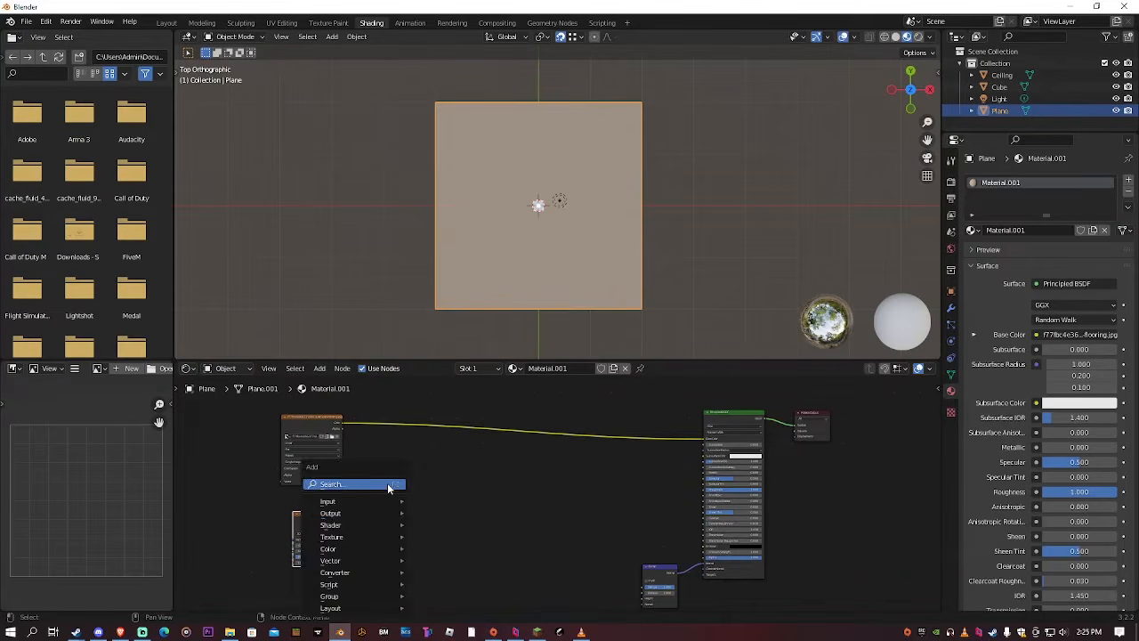
pyautogui.click(392, 485)
pyautogui.write('color')
pyautogui.press('Return')
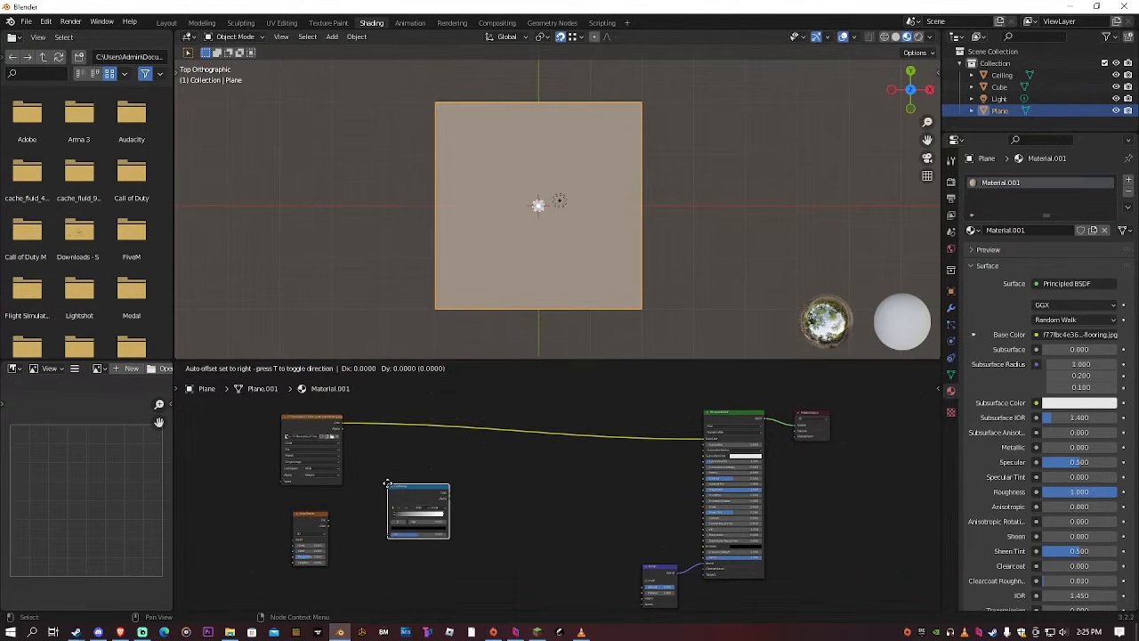
pyautogui.click(387, 483)
pyautogui.hotkey('shift', 'd')
pyautogui.click(404, 411)
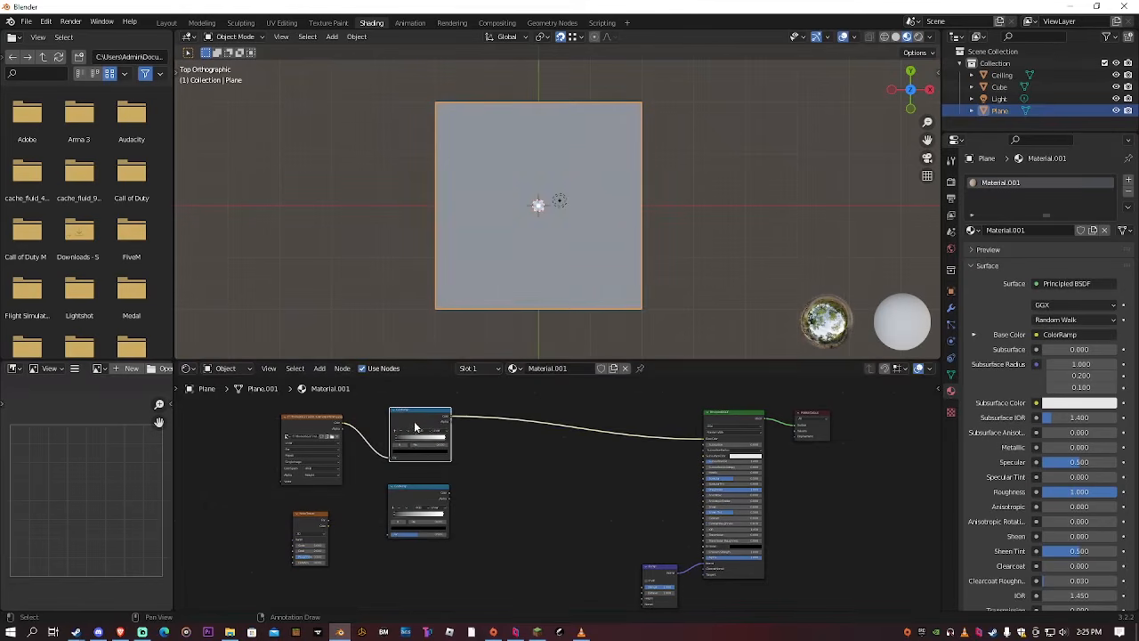
# Place the second ColorRamp beside the Noise Texture and connect the noise Fac output to its Fac input
pyautogui.moveTo(413, 413); pyautogui.dragTo(407, 410)
pyautogui.moveTo(414, 489); pyautogui.dragTo(414, 491)
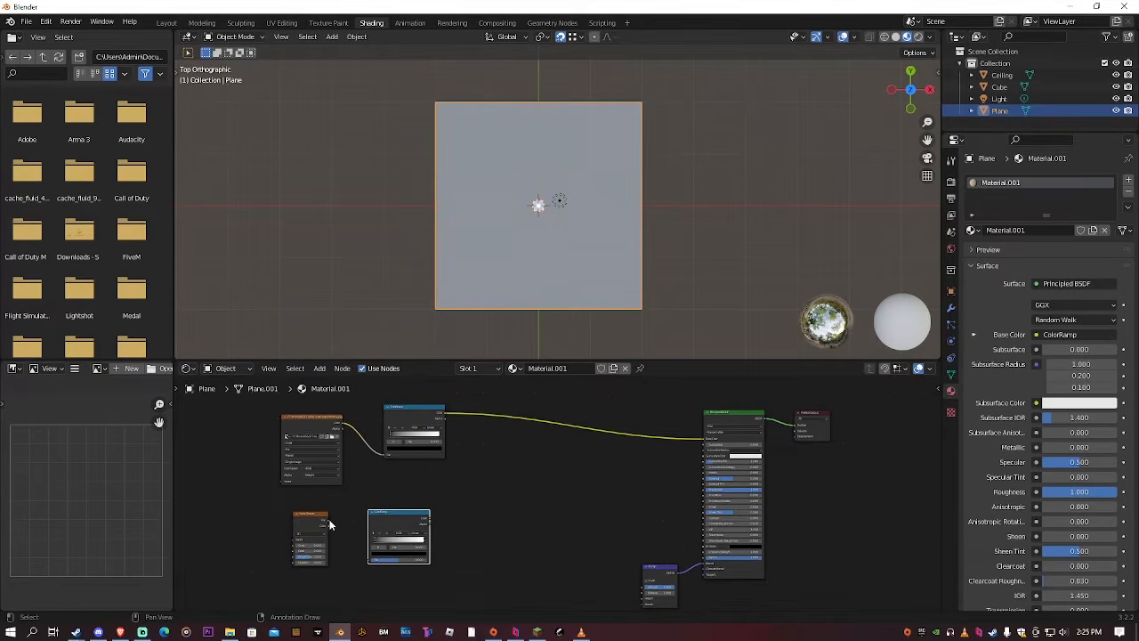
pyautogui.moveTo(327, 519); pyautogui.dragTo(369, 558)
# Add a Mix color node between the two ColorRamp nodes and the Principled BSDF
pyautogui.scroll(4, 431, 466)
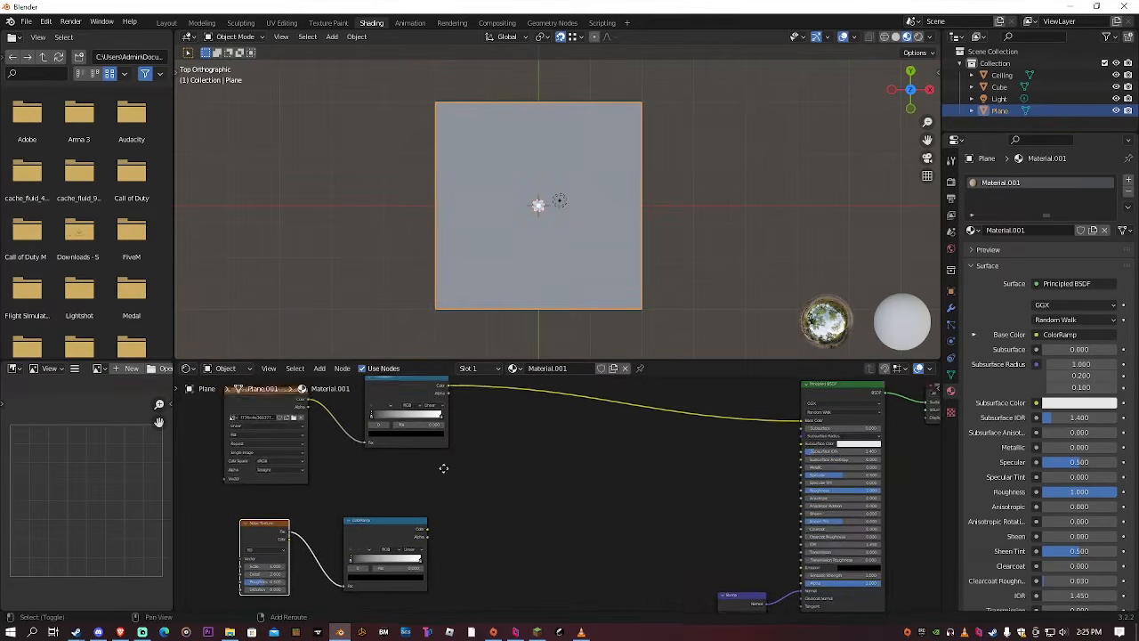
pyautogui.scroll(-2, 579, 470)
pyautogui.moveTo(438, 465); pyautogui.dragTo(530, 488, button='middle')
pyautogui.hotkey('shift', 'a')
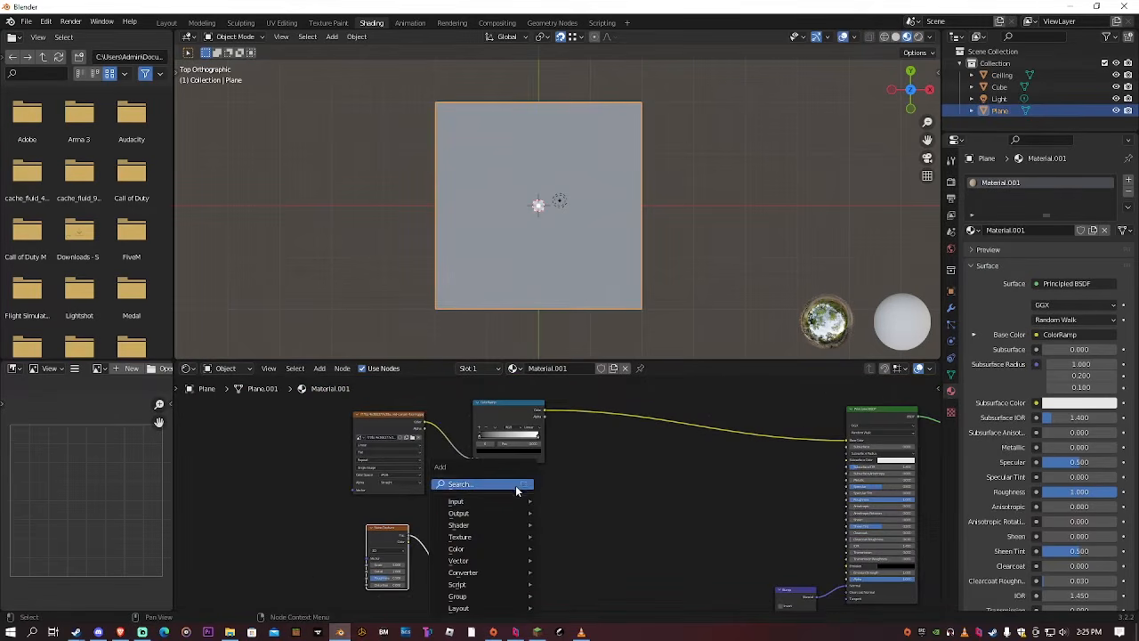
pyautogui.write('mix')
pyautogui.press('Return')
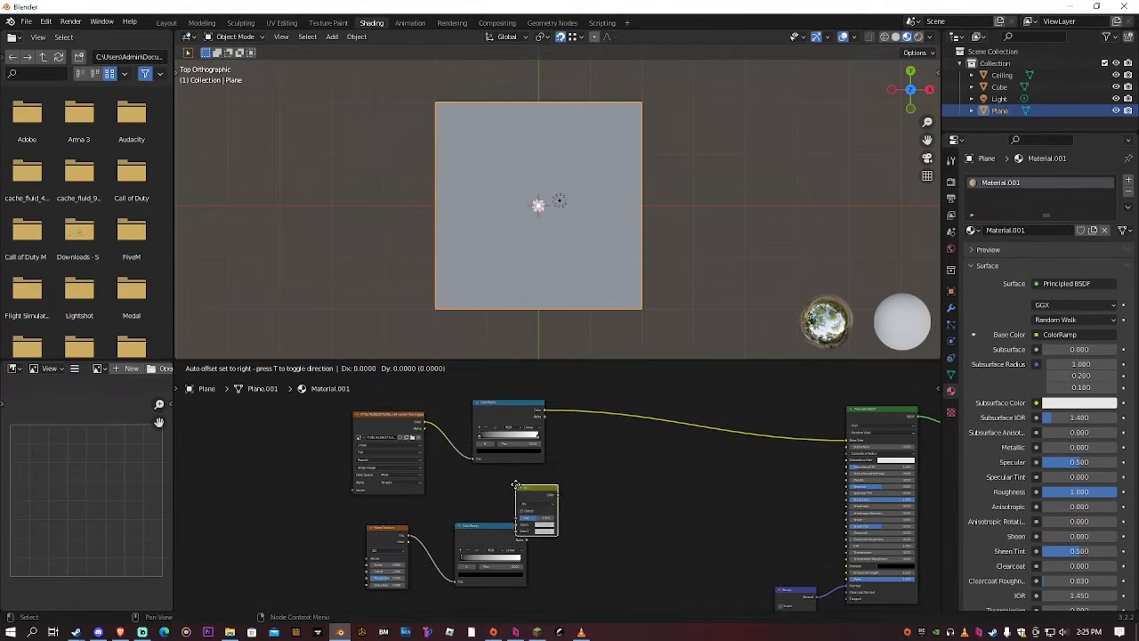
pyautogui.click(619, 481)
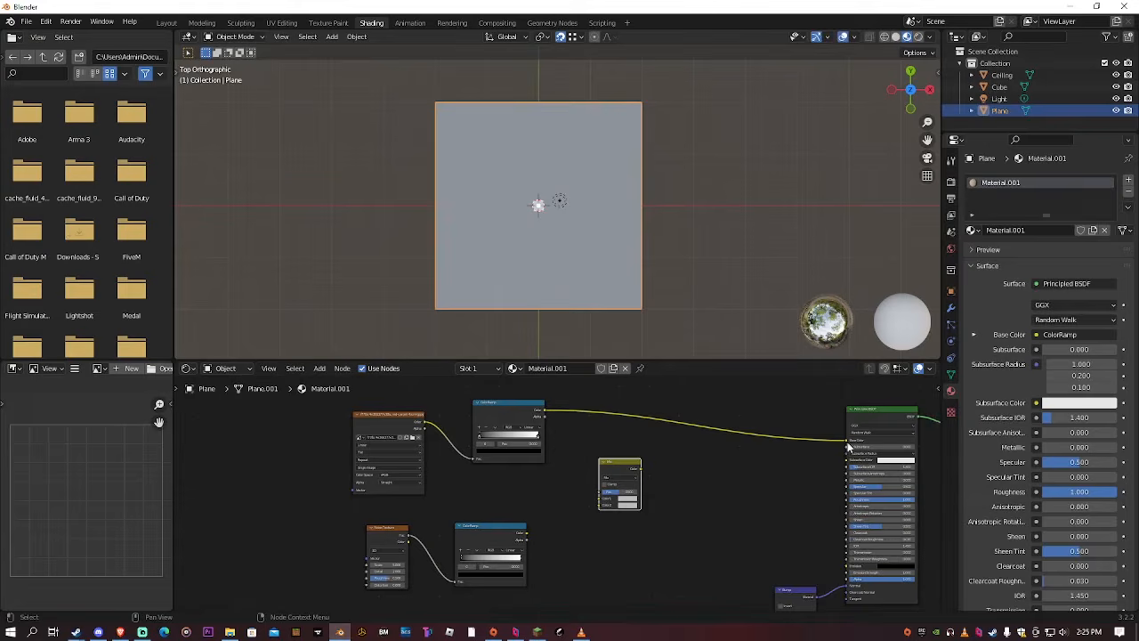
# Connect the noise ColorRamp to the Mix node's Color1, the carpet ColorRamp to Color2, and the Mix output to Base Color
pyautogui.moveTo(847, 445); pyautogui.dragTo(602, 500)
pyautogui.moveTo(527, 533); pyautogui.dragTo(599, 499)
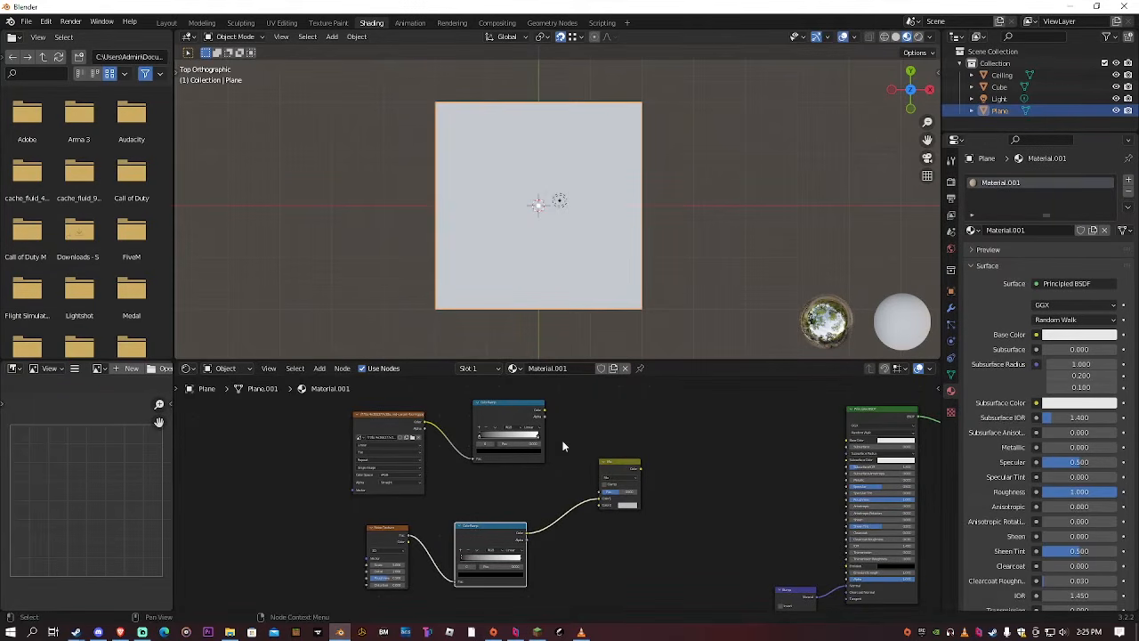
pyautogui.moveTo(546, 411); pyautogui.dragTo(603, 506)
pyautogui.scroll(1, 730, 505)
pyautogui.scroll(-2, 762, 506)
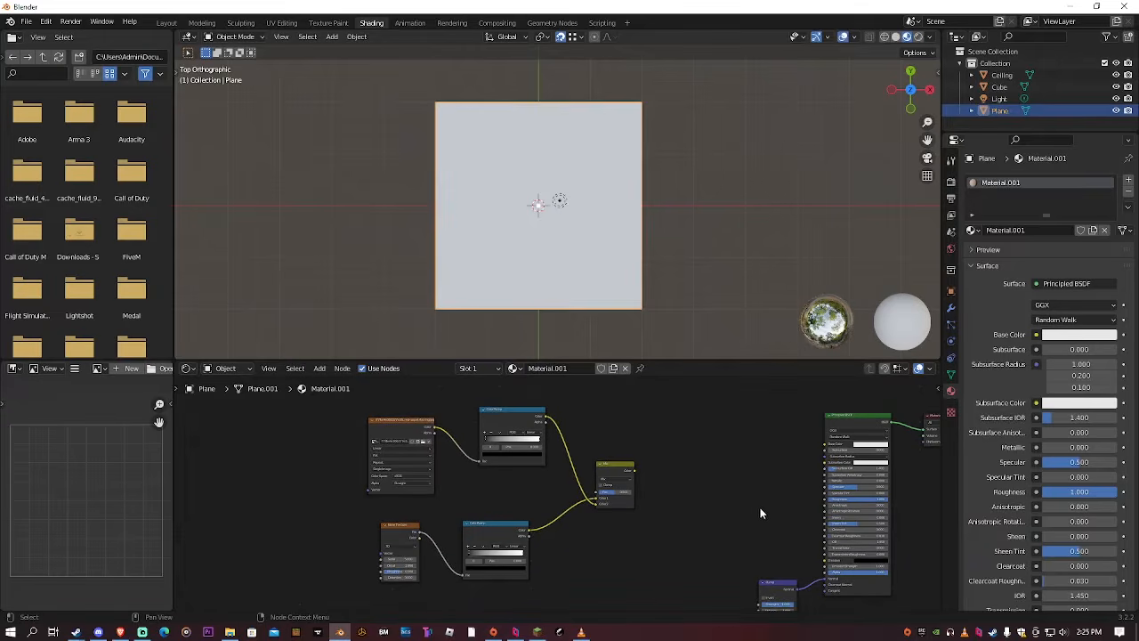
pyautogui.moveTo(634, 474); pyautogui.dragTo(828, 445)
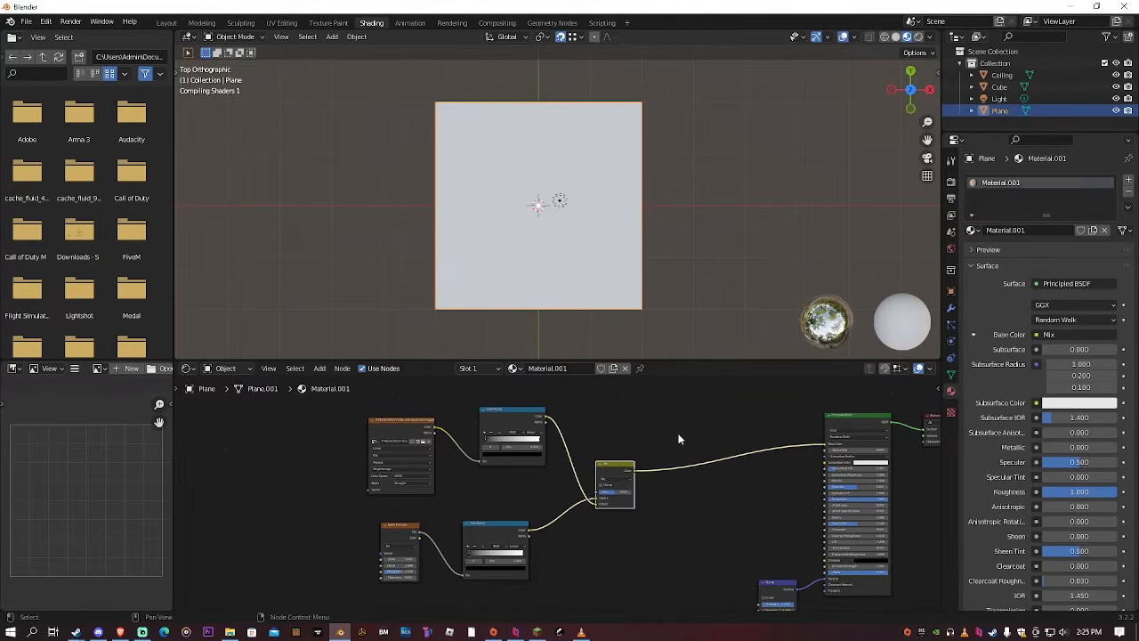
# Tint the light stop of the carpet's ColorRamp peach and set the Mix node's factor to 1.000
pyautogui.scroll(3, 678, 438)
pyautogui.moveTo(555, 308); pyautogui.dragTo(509, 229, button='middle')
pyautogui.scroll(2, 570, 229)
pyautogui.scroll(9, 574, 237)
pyautogui.scroll(-3, 508, 229)
pyautogui.scroll(3, 506, 228)
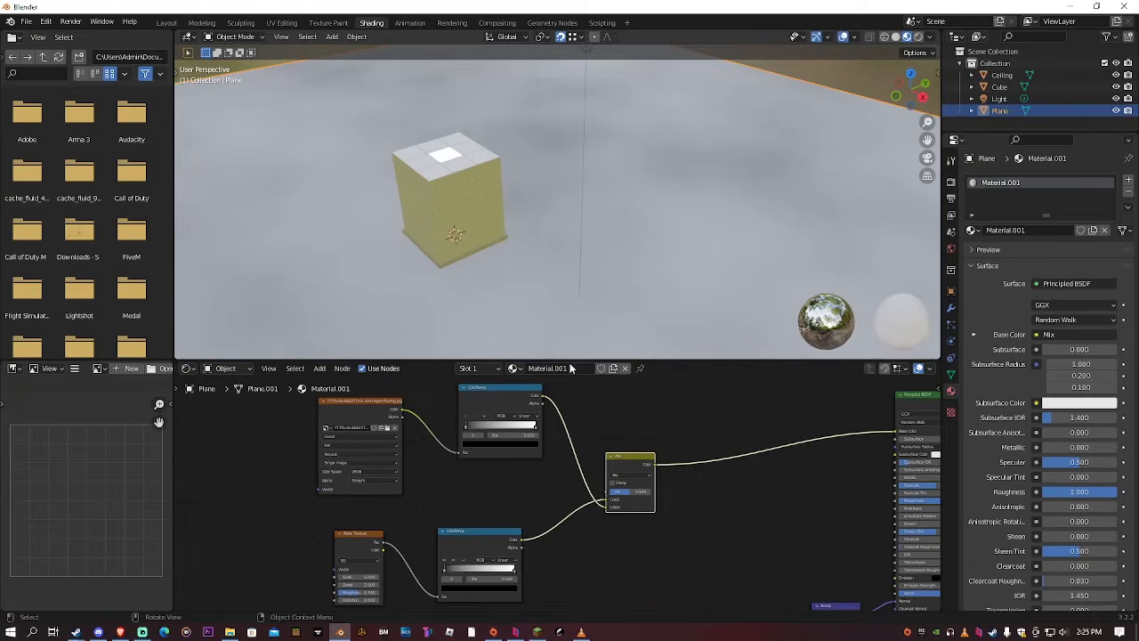
pyautogui.click(498, 444)
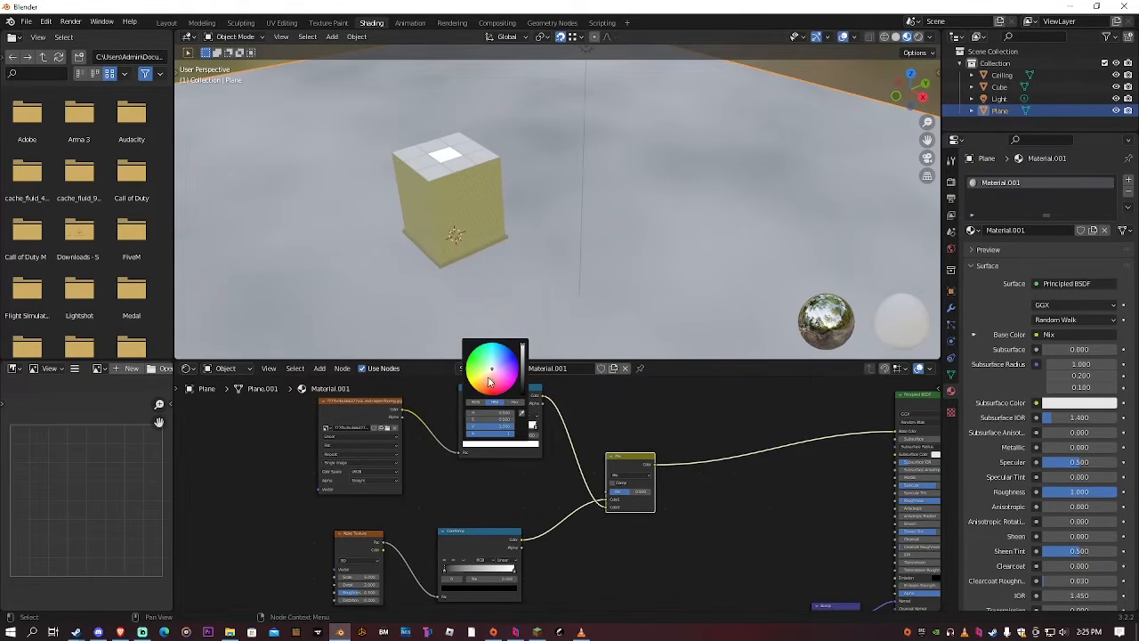
pyautogui.moveTo(488, 379); pyautogui.dragTo(488, 378)
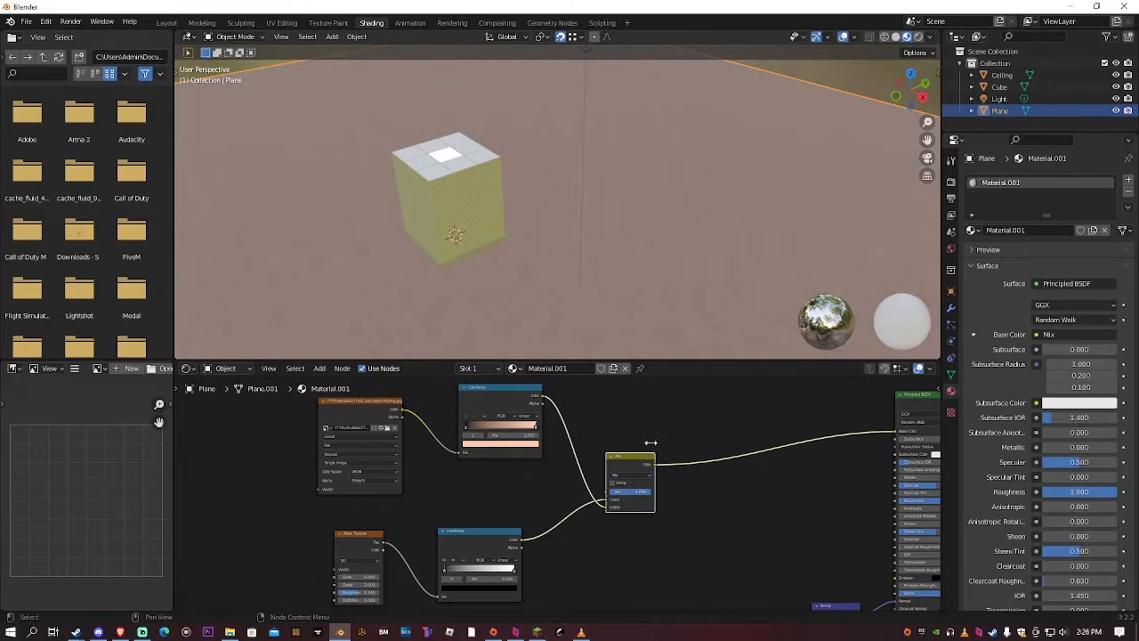
# Change the light stop of the carpet's ColorRamp to a soft yellow
pyautogui.scroll(4, 497, 194)
pyautogui.keyDown('shift'); pyautogui.moveTo(497, 194); pyautogui.dragTo(747, 147, button='middle'); pyautogui.keyUp('shift')
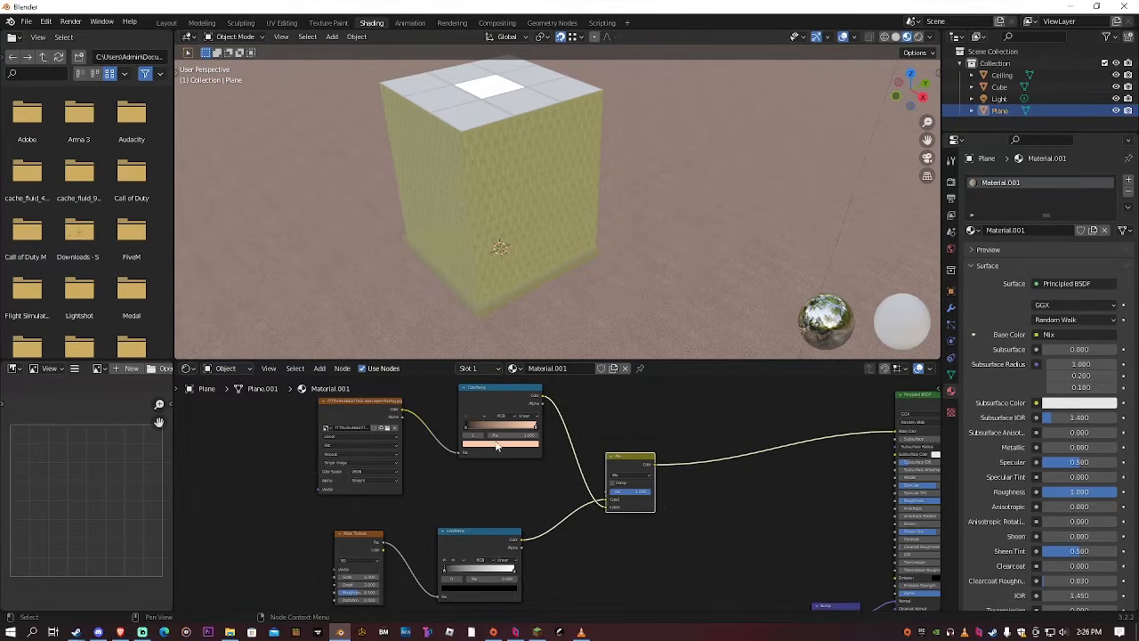
pyautogui.click(497, 446)
pyautogui.moveTo(501, 385); pyautogui.dragTo(481, 377)
# Inspect the yellow floor around the box and set the yellow ColorRamp stop's brightness to maximum
pyautogui.moveTo(495, 249); pyautogui.dragTo(471, 198, button='middle')
pyautogui.scroll(-6, 466, 237)
pyautogui.scroll(5, 719, 230)
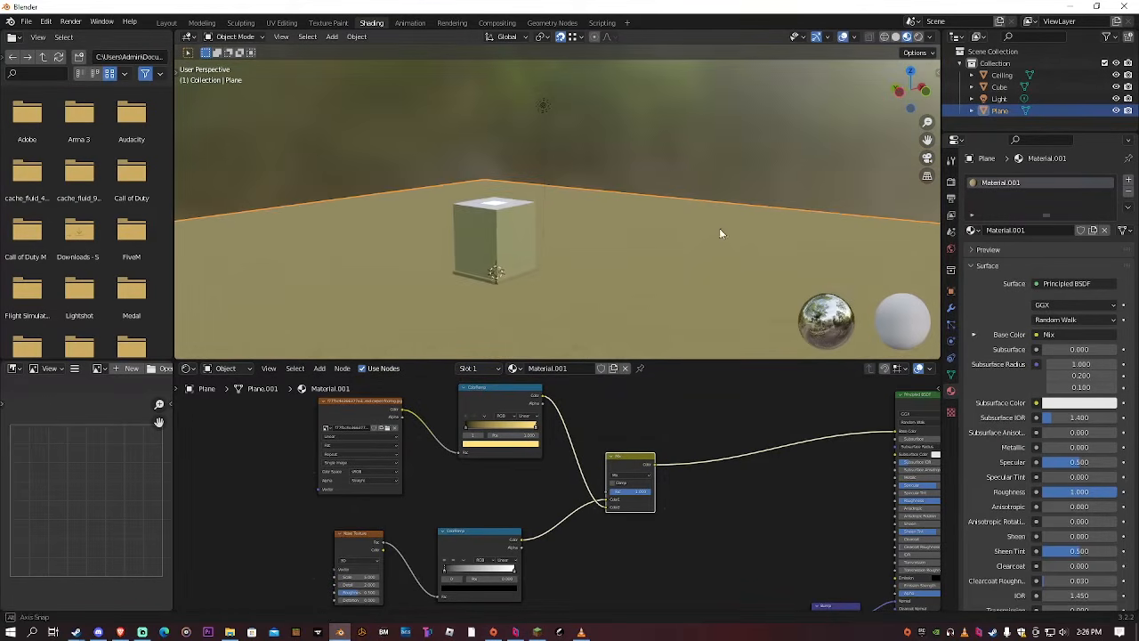
pyautogui.scroll(-10, 707, 249)
pyautogui.scroll(8, 686, 261)
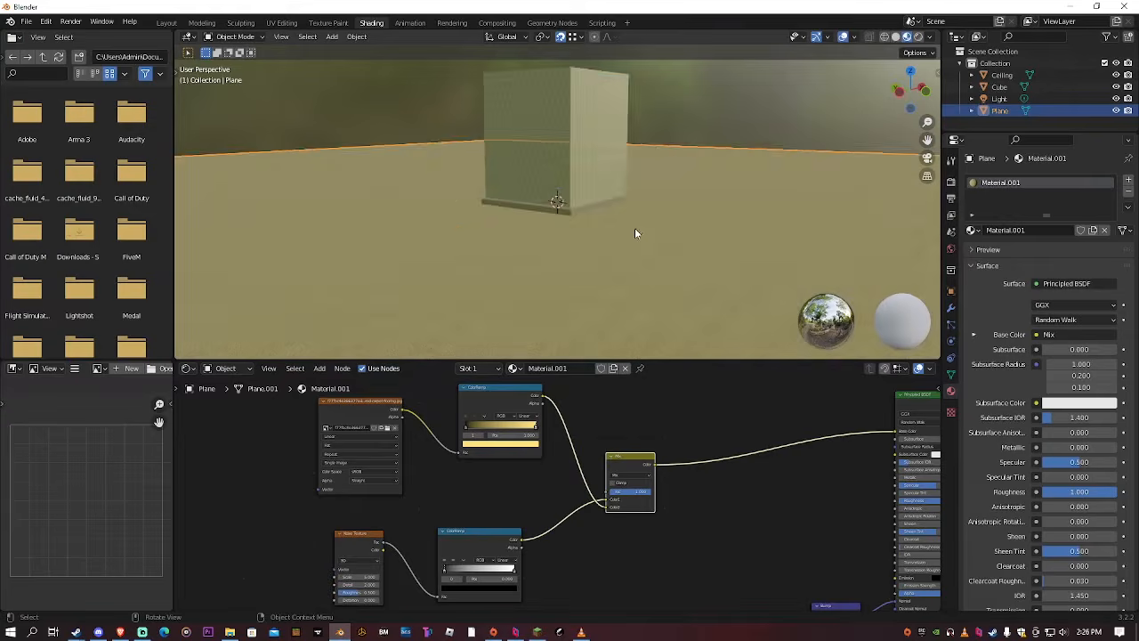
pyautogui.moveTo(635, 234); pyautogui.dragTo(531, 269, button='middle')
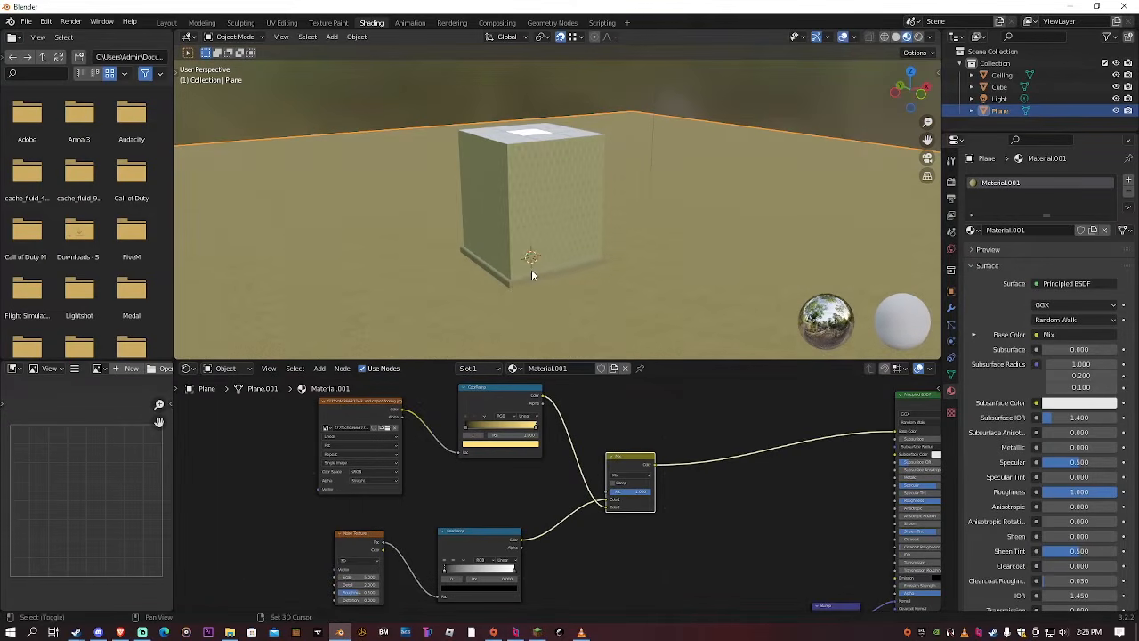
pyautogui.click(520, 448)
pyautogui.moveTo(522, 378); pyautogui.dragTo(523, 343)
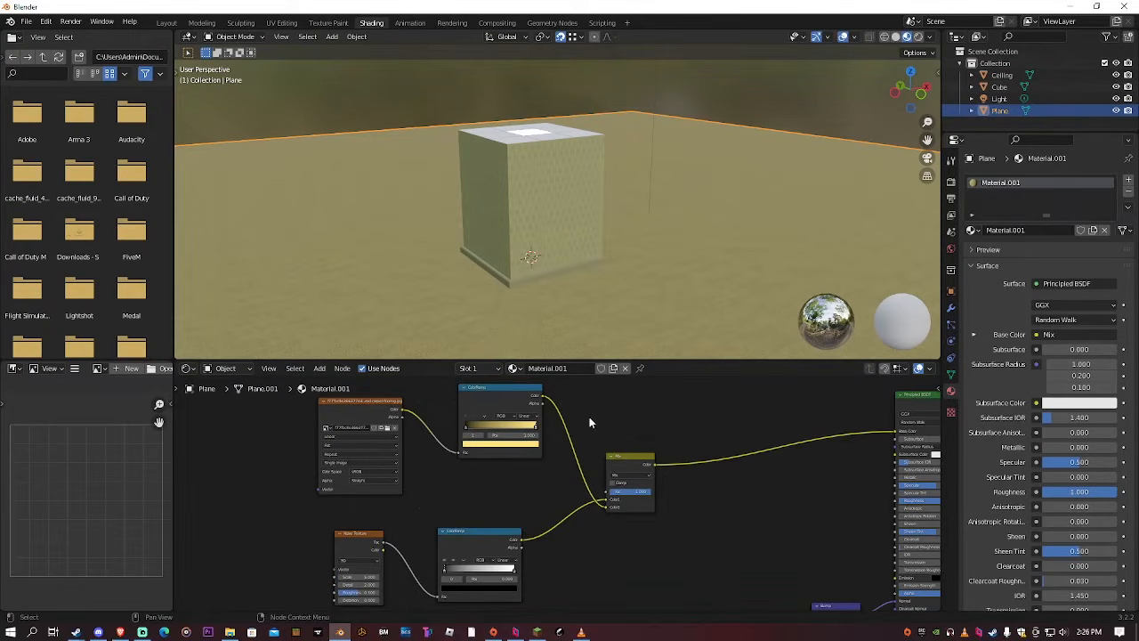
# Lower the floor material's Mix factor to 0.500
pyautogui.keyDown('shift'); pyautogui.moveTo(526, 534); pyautogui.dragTo(495, 490, button='middle'); pyautogui.keyUp('shift')
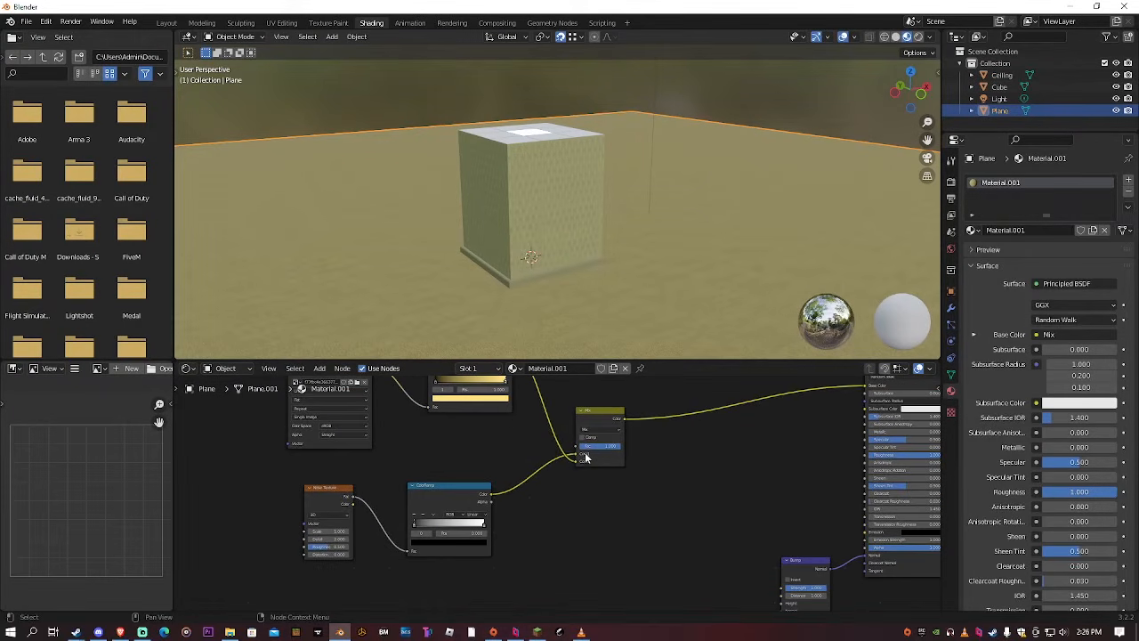
pyautogui.moveTo(609, 447); pyautogui.dragTo(569, 447)
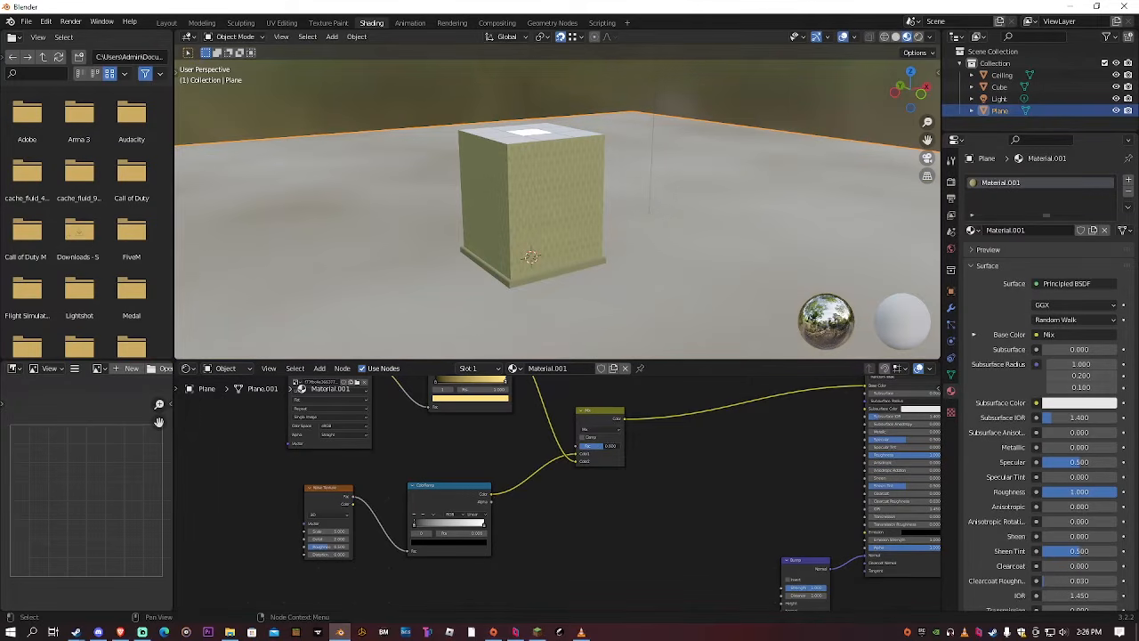
pyautogui.click(607, 448)
pyautogui.write('0')
pyautogui.press('Return')
# Change the dark stop of the noise ColorRamp to a light orange-yellow at full brightness
pyautogui.click(428, 541)
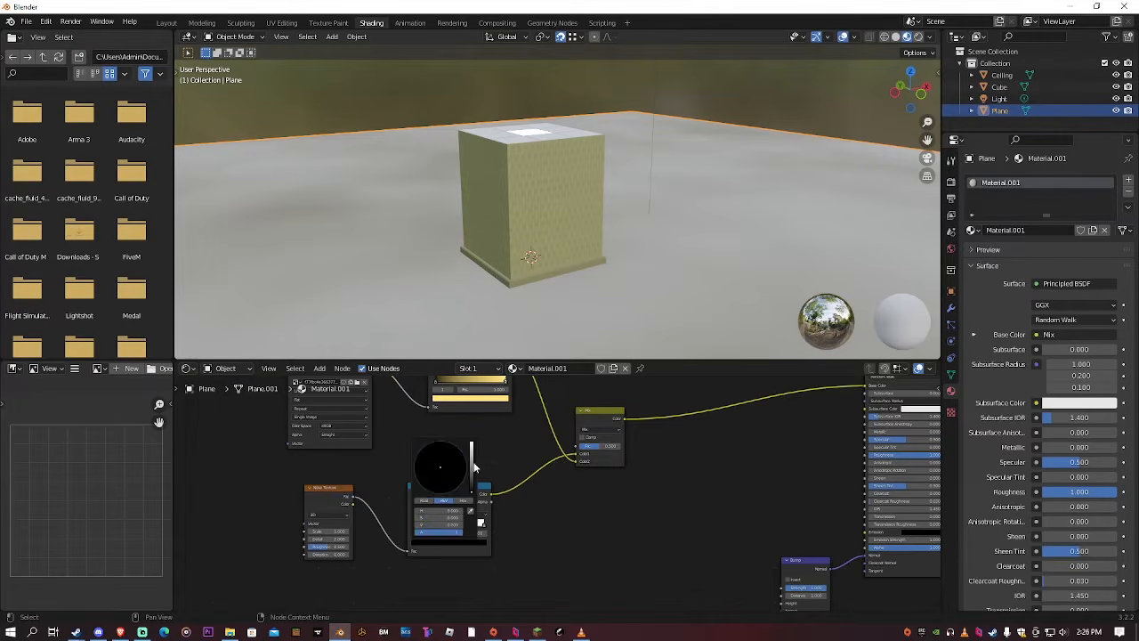
pyautogui.moveTo(471, 464); pyautogui.dragTo(472, 442)
pyautogui.click(431, 475)
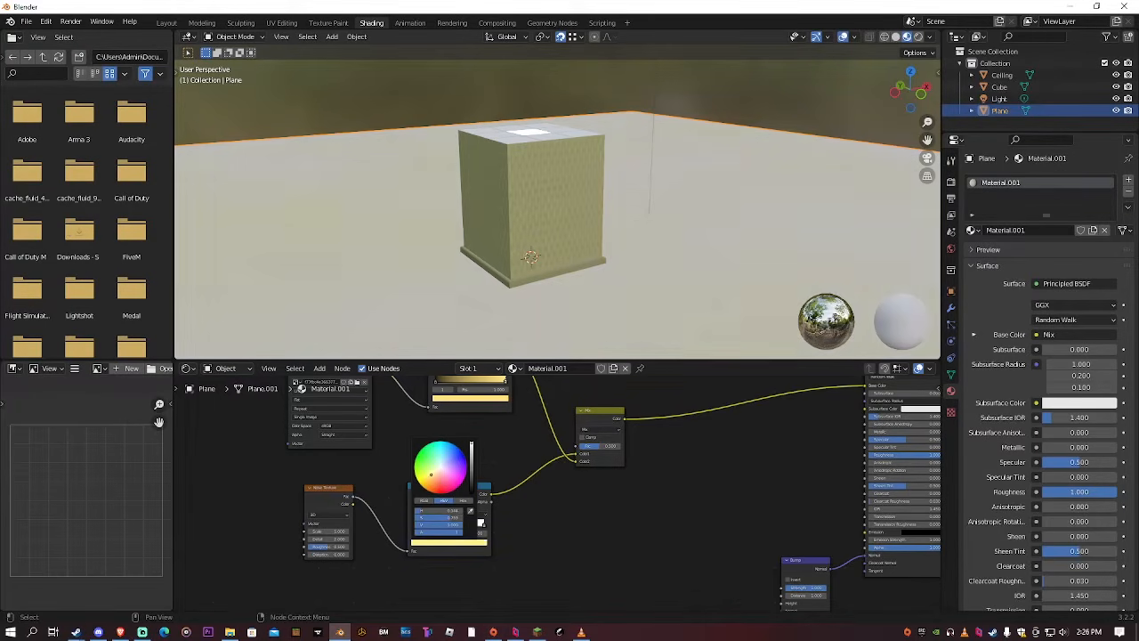
pyautogui.moveTo(431, 474); pyautogui.dragTo(430, 473)
# Set the Noise Texture's scale to 27.800 and view the floor from the top
pyautogui.scroll(2, 432, 436)
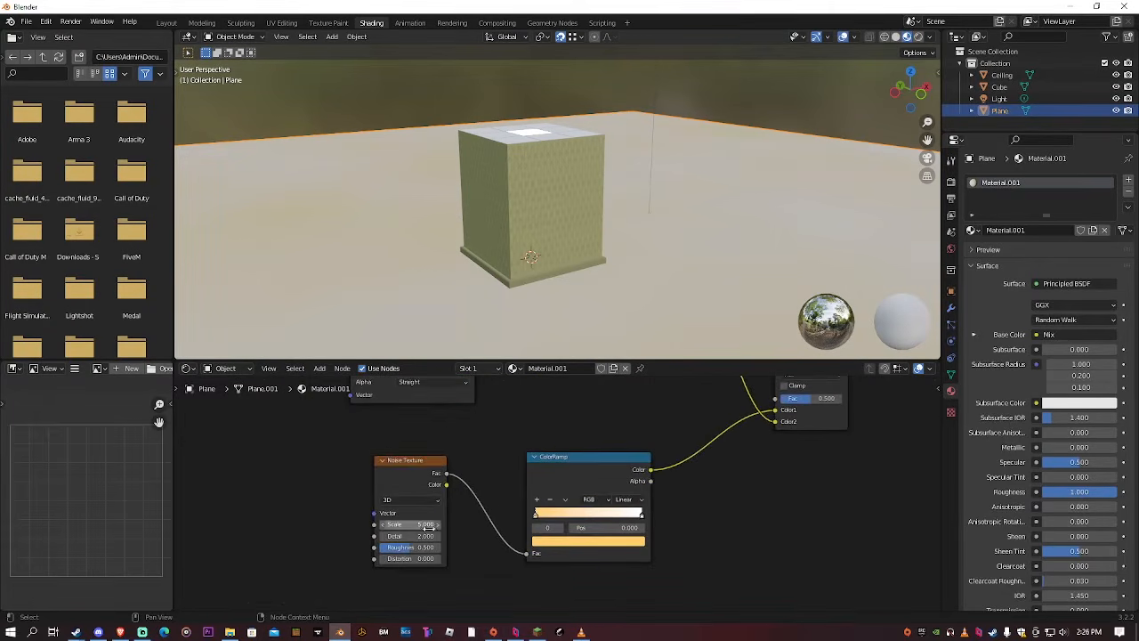
pyautogui.moveTo(410, 525); pyautogui.dragTo(378, 524)
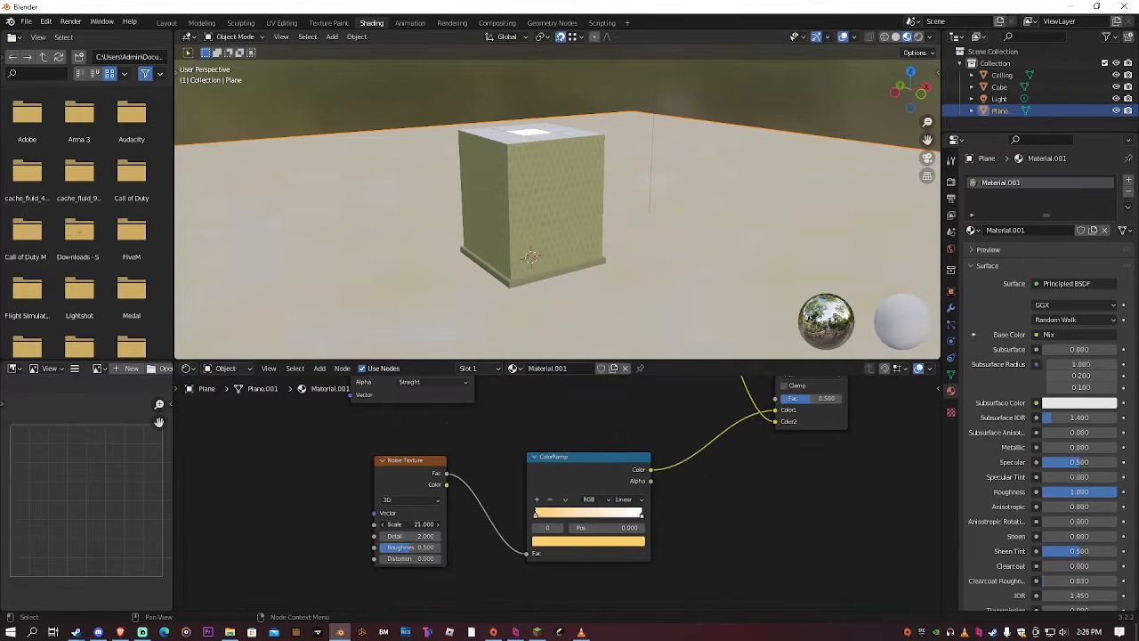
pyautogui.scroll(-3, 662, 257)
pyautogui.press('KP_7')
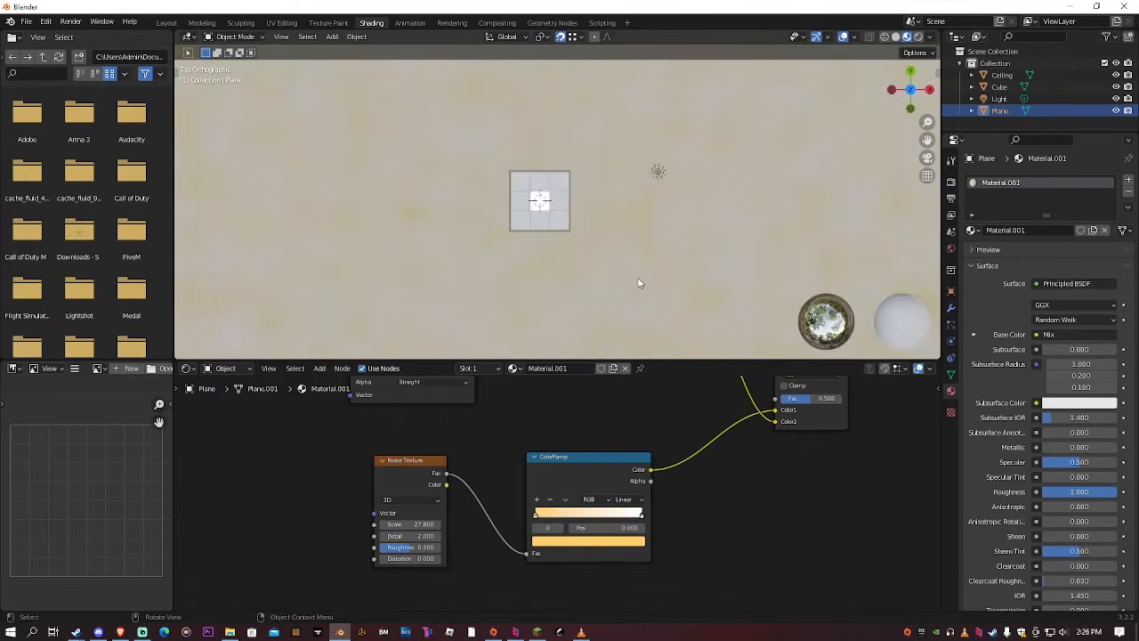
# Set the Mix factor to 0.000 and darken the noise ColorRamp's first stop to black
pyautogui.scroll(-1, 620, 300)
pyautogui.moveTo(652, 486); pyautogui.dragTo(610, 512, button='middle')
pyautogui.moveTo(782, 426); pyautogui.dragTo(743, 426)
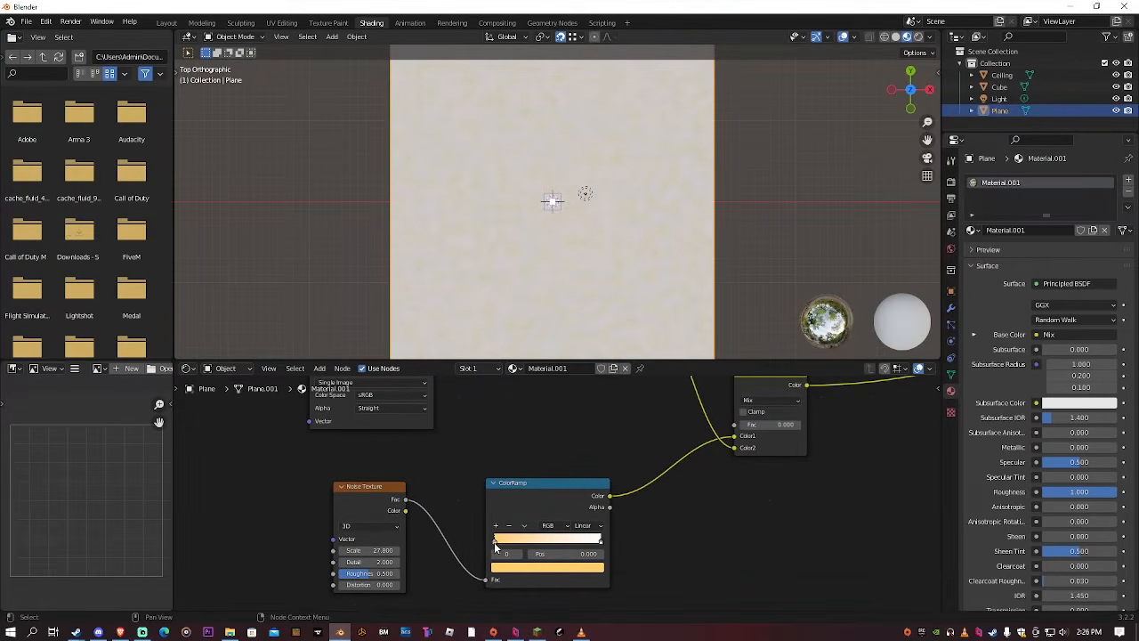
pyautogui.click(528, 568)
pyautogui.click(532, 567)
pyautogui.moveTo(583, 452); pyautogui.dragTo(580, 492)
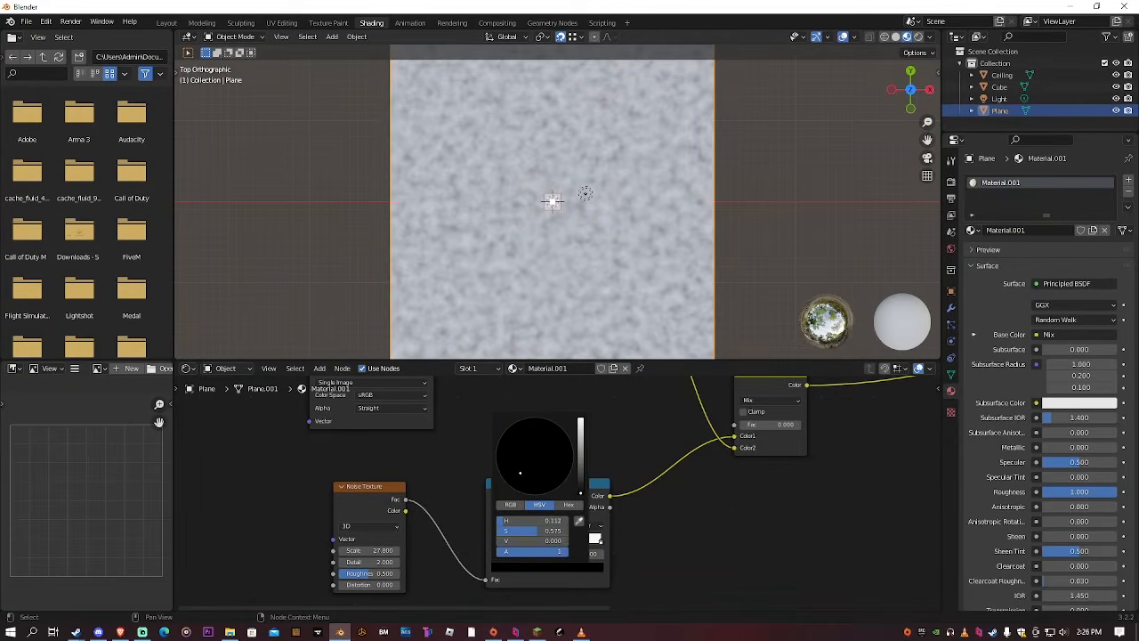
# Change the white stop of the noise ColorRamp to yellow with hue 0.117
pyautogui.click(601, 540)
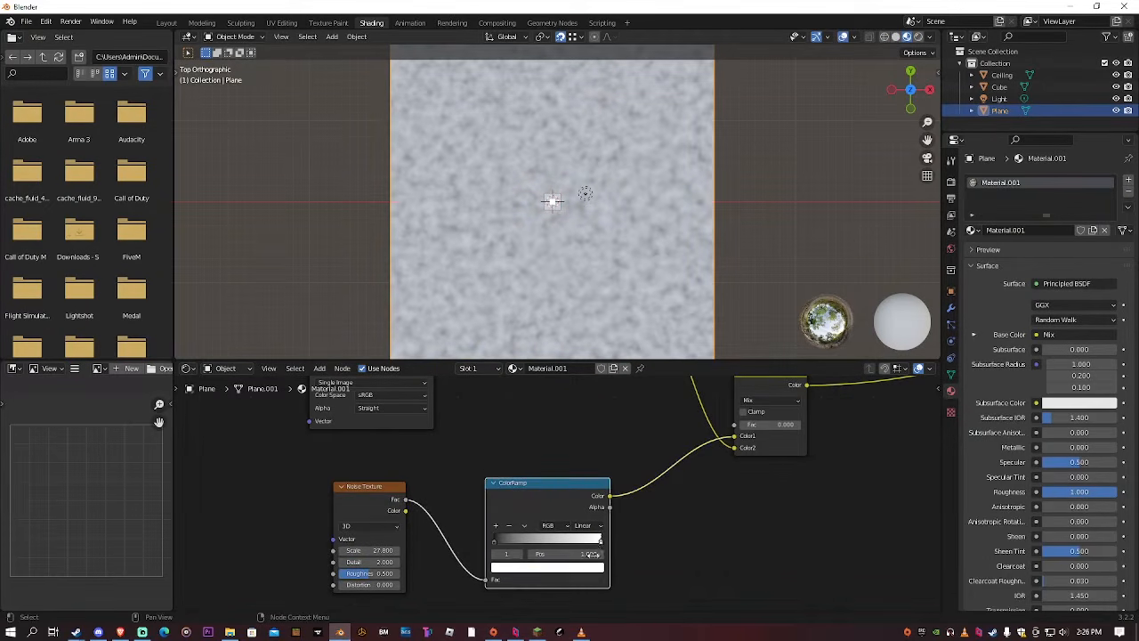
pyautogui.click(588, 571)
pyautogui.click(521, 464)
pyautogui.moveTo(521, 464); pyautogui.dragTo(517, 469)
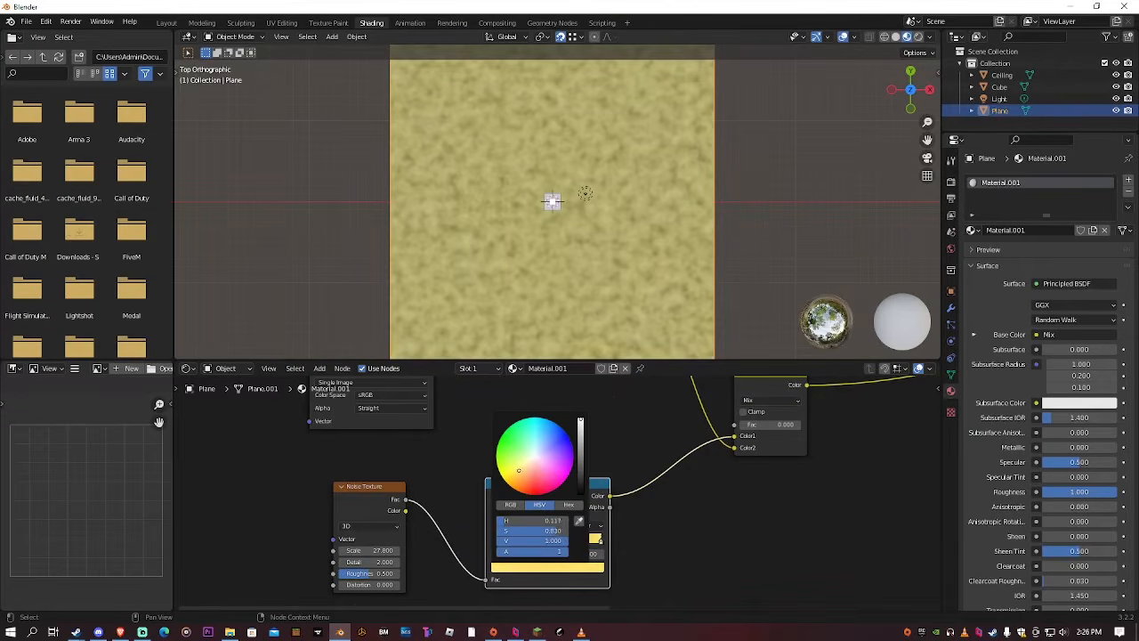
# Move the black stop of the noise ColorRamp to position 0.309 for more contrast in the floor pattern
pyautogui.scroll(5, 557, 228)
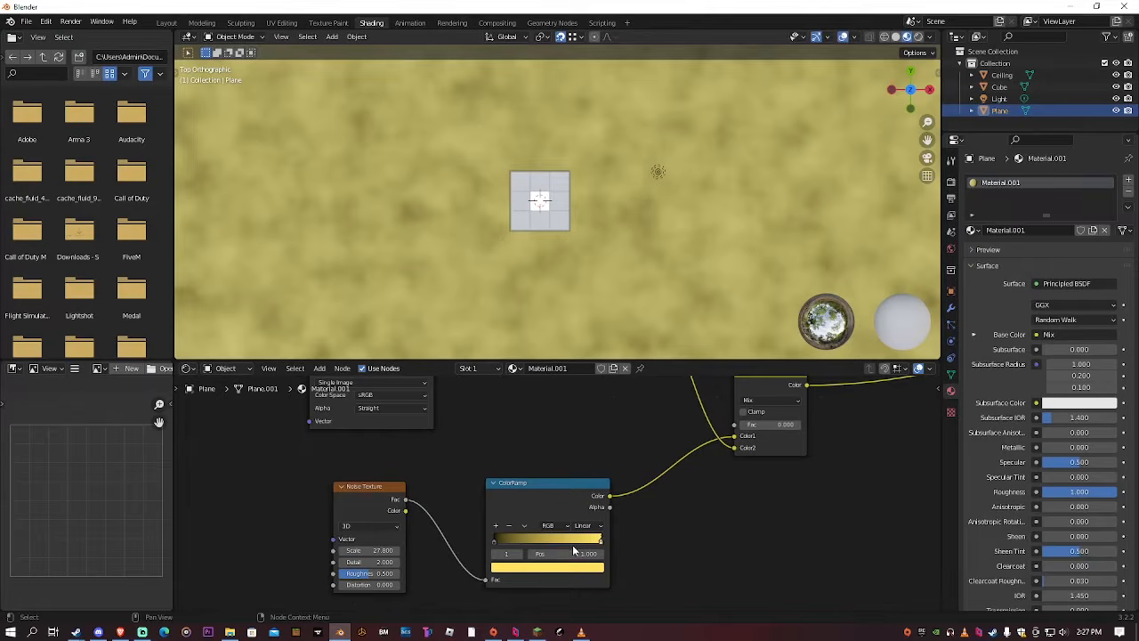
pyautogui.moveTo(601, 541)
pyautogui.mouseDown()
pyautogui.moveTo(536, 548)
pyautogui.moveTo(599, 542)
pyautogui.mouseUp()
pyautogui.moveTo(495, 541); pyautogui.dragTo(528, 536)
# Check the blotches across the whole floor and set the Noise Texture's scale to 15.500 and detail to 15.000
pyautogui.scroll(-5, 527, 190)
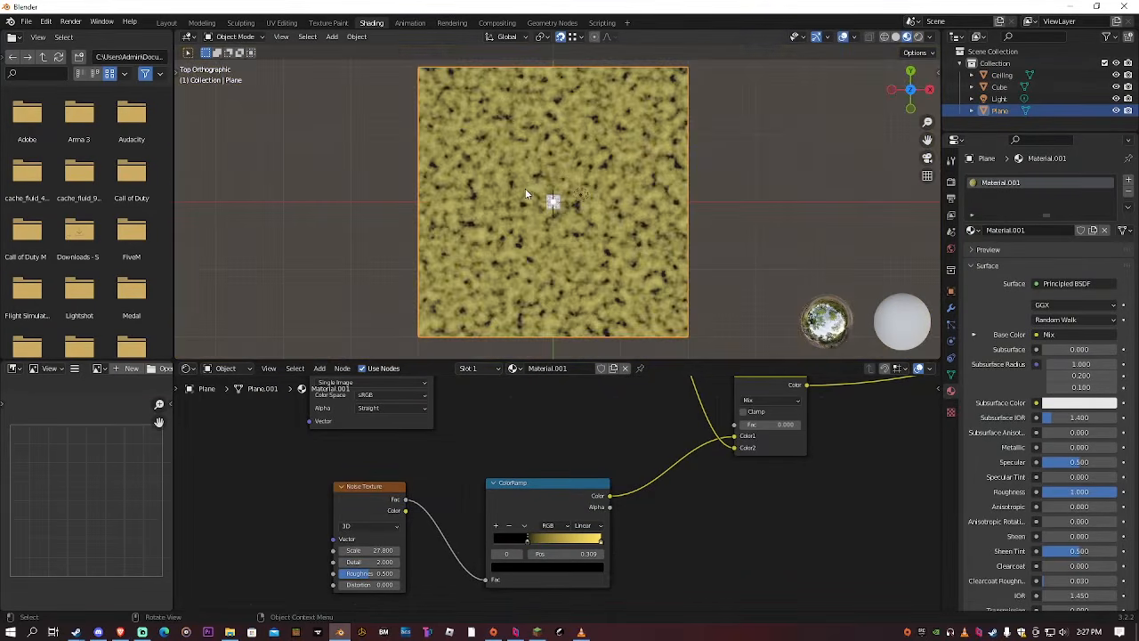
pyautogui.scroll(5, 508, 199)
pyautogui.moveTo(368, 550); pyautogui.dragTo(497, 562)
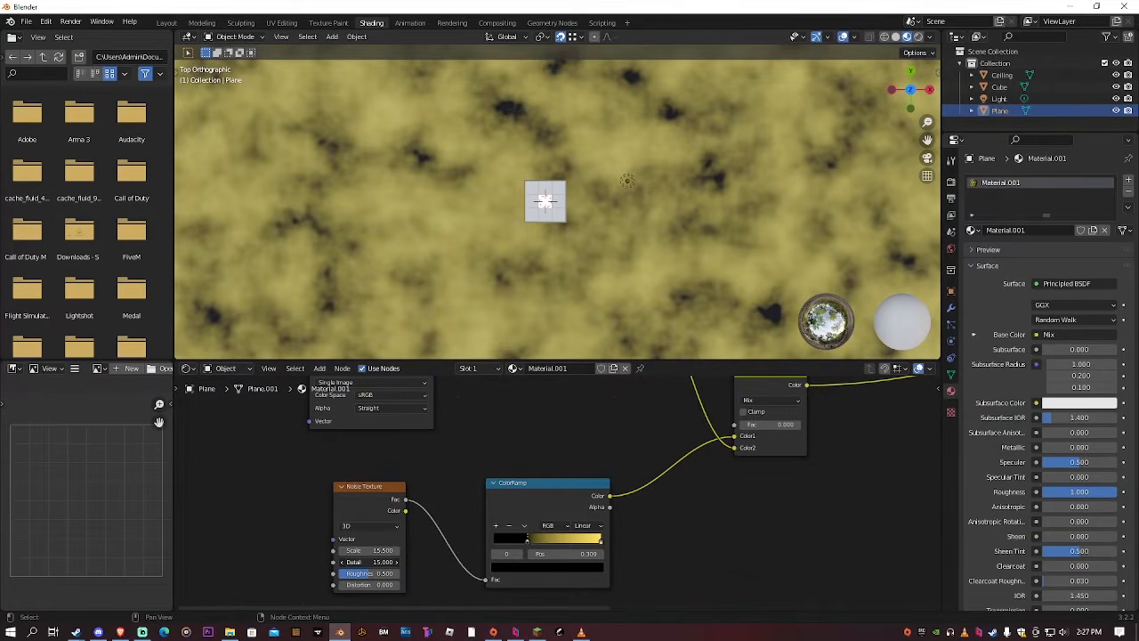
# Raise the Mix factor until the carpet color dominates and the noise blotches show only faintly
pyautogui.scroll(-7, 471, 502)
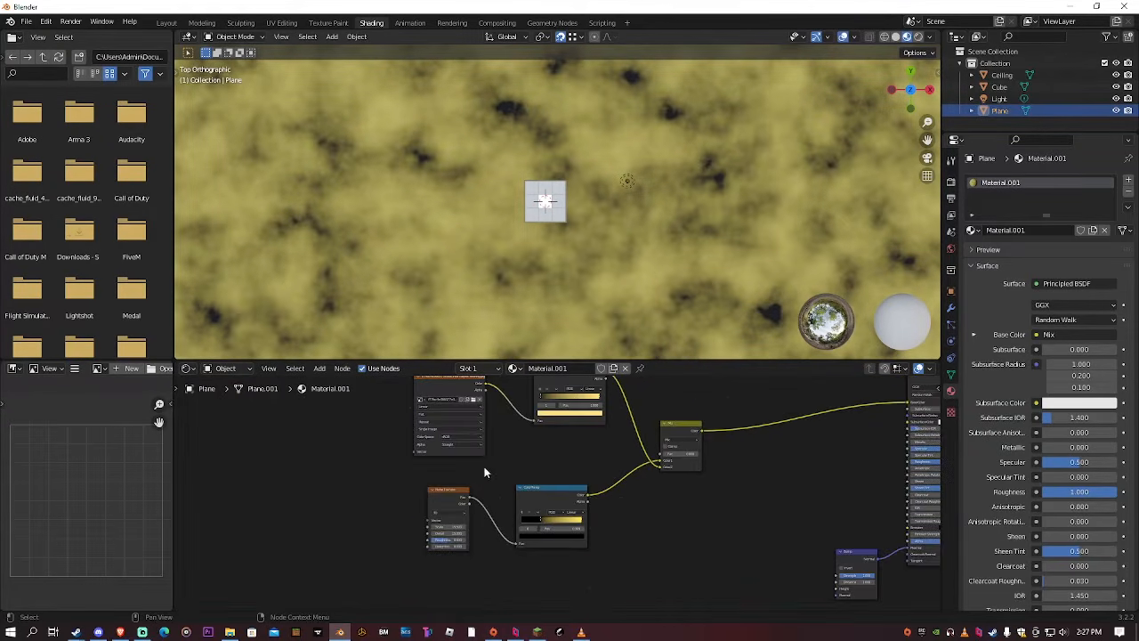
pyautogui.scroll(4, 525, 467)
pyautogui.moveTo(573, 457); pyautogui.dragTo(462, 520, button='middle')
pyautogui.moveTo(617, 505); pyautogui.dragTo(656, 506)
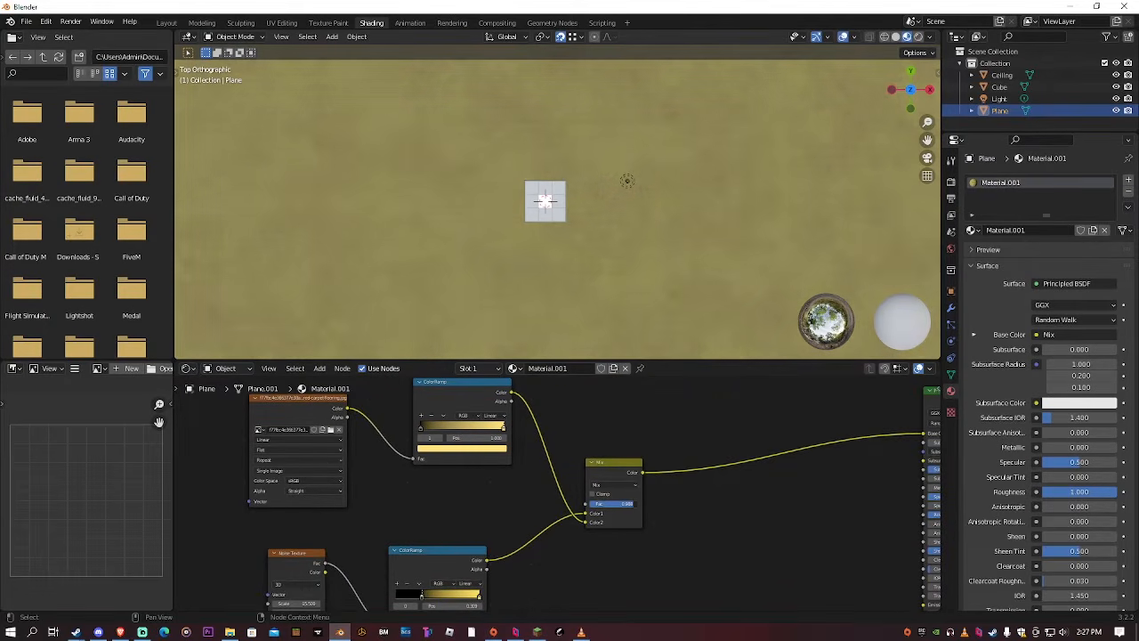
# Select the light stop on the lower ColorRamp and open the upper ColorRamp's stop colour for editing
pyautogui.moveTo(597, 191); pyautogui.dragTo(618, 164, button='middle')
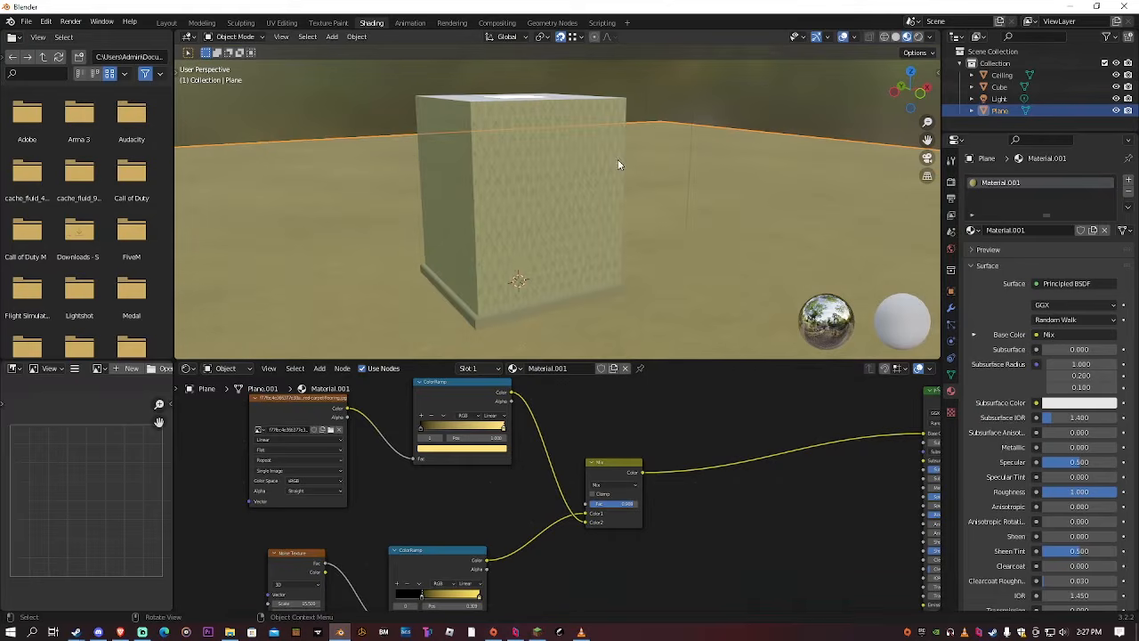
pyautogui.scroll(-3, 514, 493)
pyautogui.moveTo(515, 485)
pyautogui.mouseDown(button='middle')
pyautogui.moveTo(526, 458)
pyautogui.moveTo(519, 466)
pyautogui.mouseUp(button='middle')
pyautogui.scroll(1, 516, 471)
pyautogui.click(497, 558)
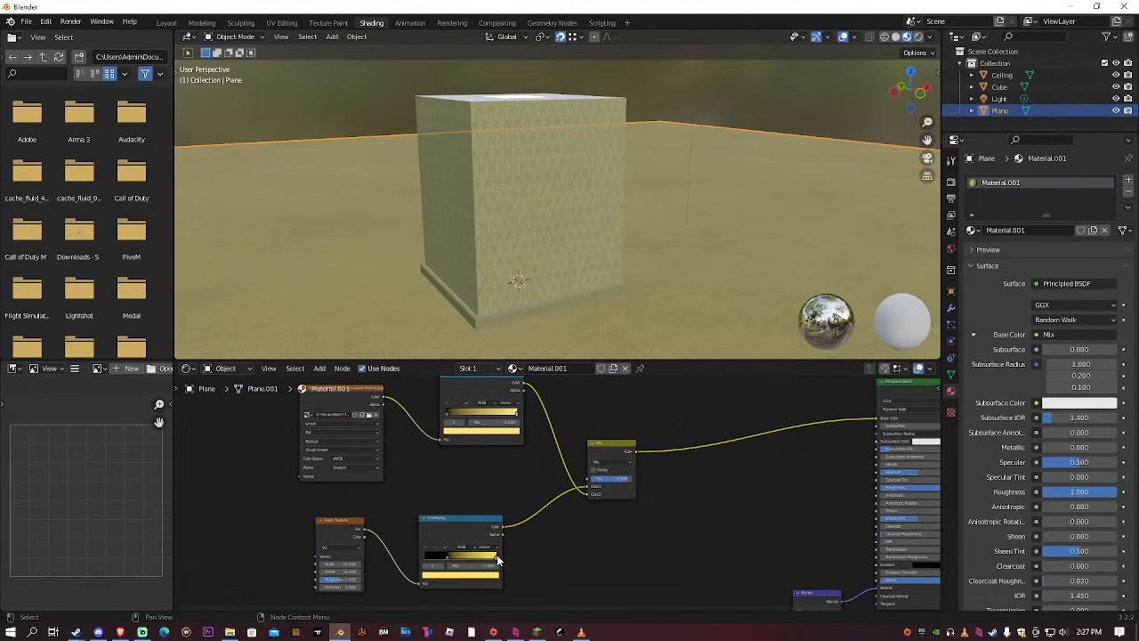
pyautogui.click(500, 431)
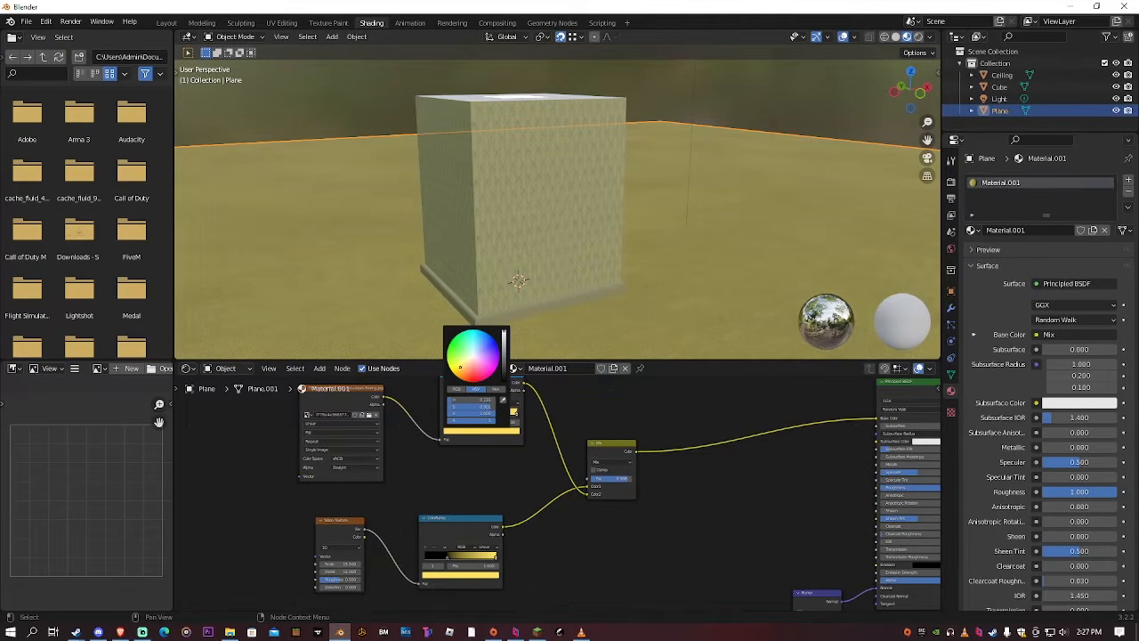
# Examine the floor's carpet texture around the wallpapered cube from a distance, from above and close up
pyautogui.scroll(-10, 563, 109)
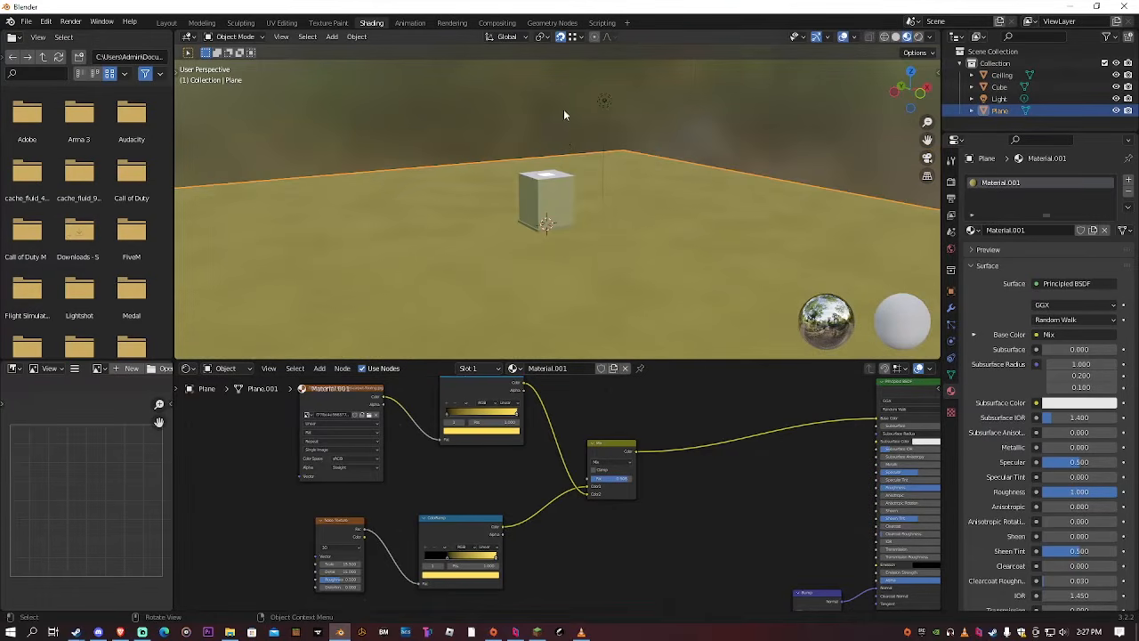
pyautogui.scroll(9, 564, 141)
pyautogui.moveTo(564, 136); pyautogui.dragTo(507, 274, button='middle')
pyautogui.scroll(-8, 508, 274)
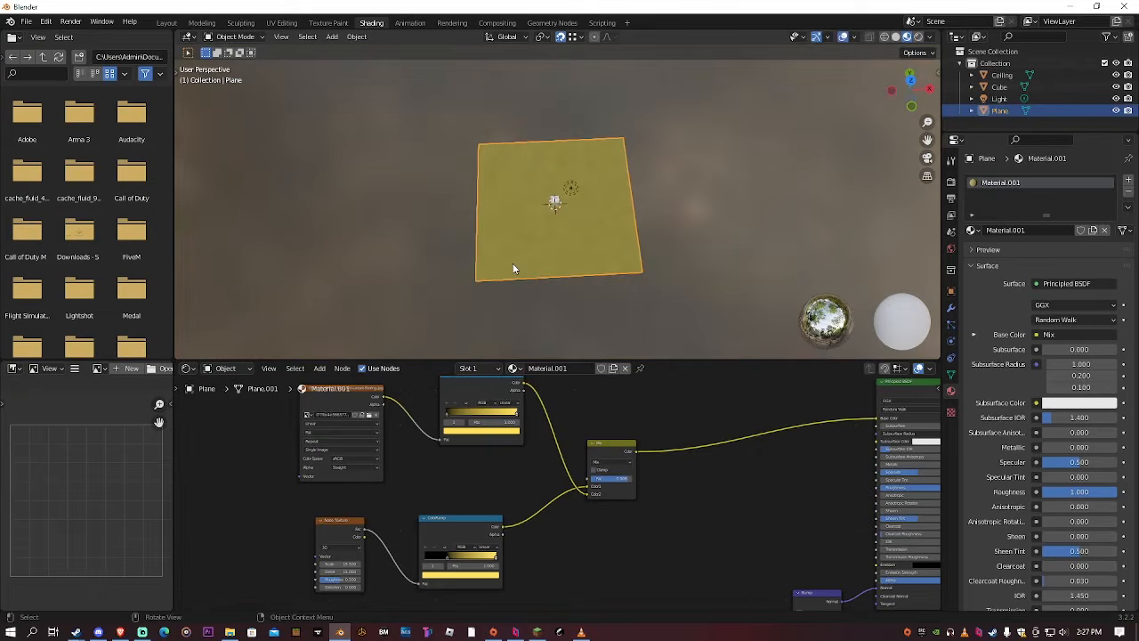
pyautogui.scroll(6, 515, 267)
pyautogui.moveTo(568, 190); pyautogui.dragTo(629, 109, button='middle')
pyautogui.scroll(4, 629, 108)
pyautogui.keyDown('shift'); pyautogui.moveTo(562, 212); pyautogui.dragTo(468, 176, button='middle'); pyautogui.keyUp('shift')
pyautogui.scroll(-3, 482, 119)
pyautogui.scroll(-2, 467, 175)
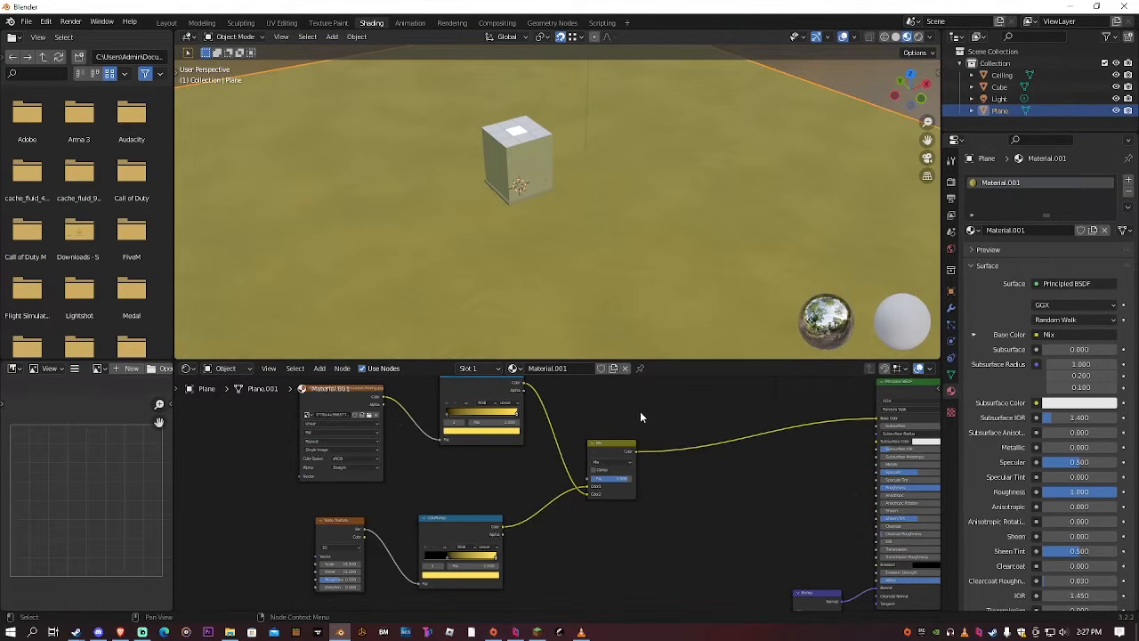
# Adjust the factor of the Mix node that blends the two ColorRamps in the floor material
pyautogui.moveTo(640, 415); pyautogui.dragTo(572, 476, button='middle')
pyautogui.moveTo(571, 515)
pyautogui.mouseDown()
pyautogui.moveTo(555, 514)
pyautogui.moveTo(580, 514)
pyautogui.moveTo(561, 513)
pyautogui.mouseUp()
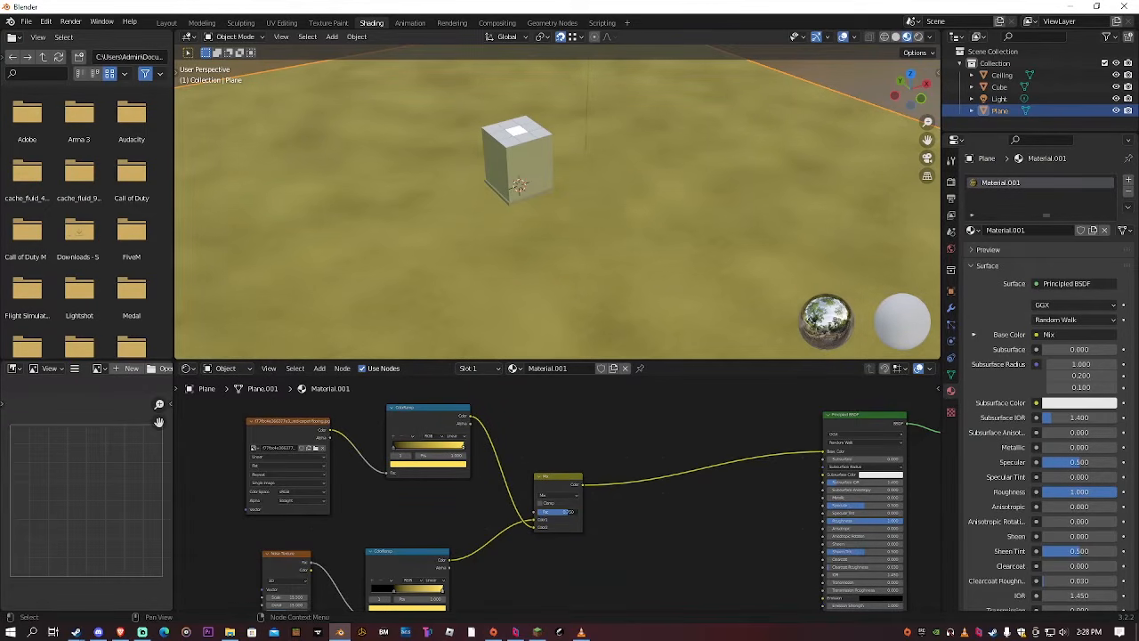
pyautogui.moveTo(570, 147)
pyautogui.mouseDown(button='middle')
pyautogui.moveTo(561, 87)
pyautogui.moveTo(550, 117)
pyautogui.moveTo(571, 141)
pyautogui.mouseUp(button='middle')
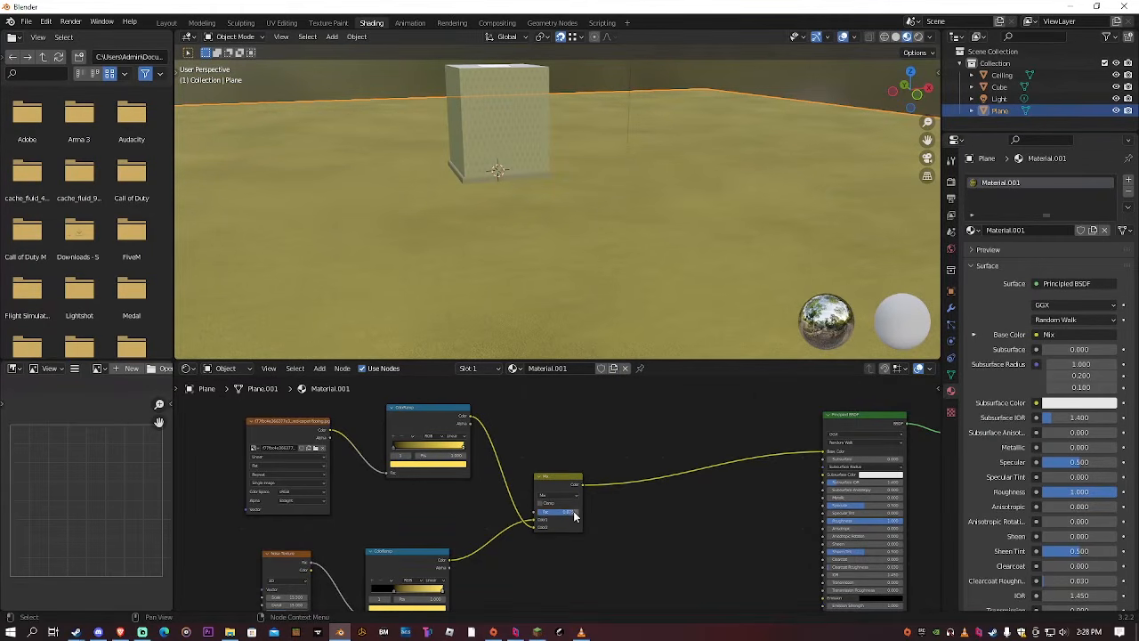
pyautogui.scroll(-2, 614, 421)
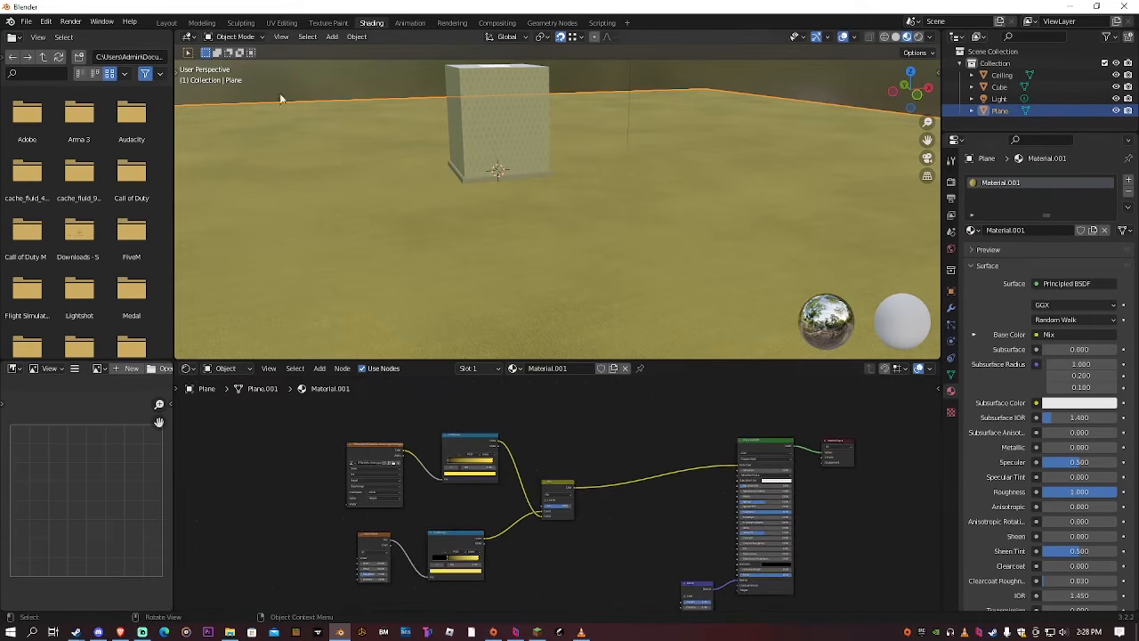
# Show the Layout workspace in rendered shading and move the light about -7.0, -3.2 and -1.1 m along X, Y and Z
pyautogui.click(167, 23)
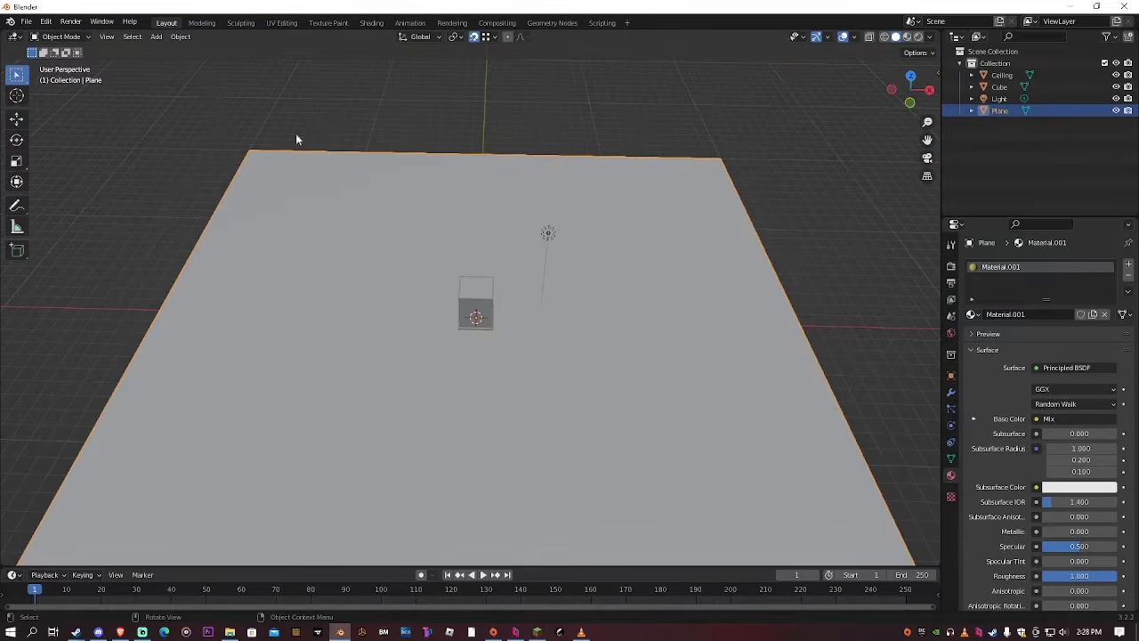
pyautogui.click(918, 36)
pyautogui.moveTo(807, 171)
pyautogui.mouseDown(button='middle')
pyautogui.moveTo(560, 249)
pyautogui.moveTo(524, 200)
pyautogui.mouseUp(button='middle')
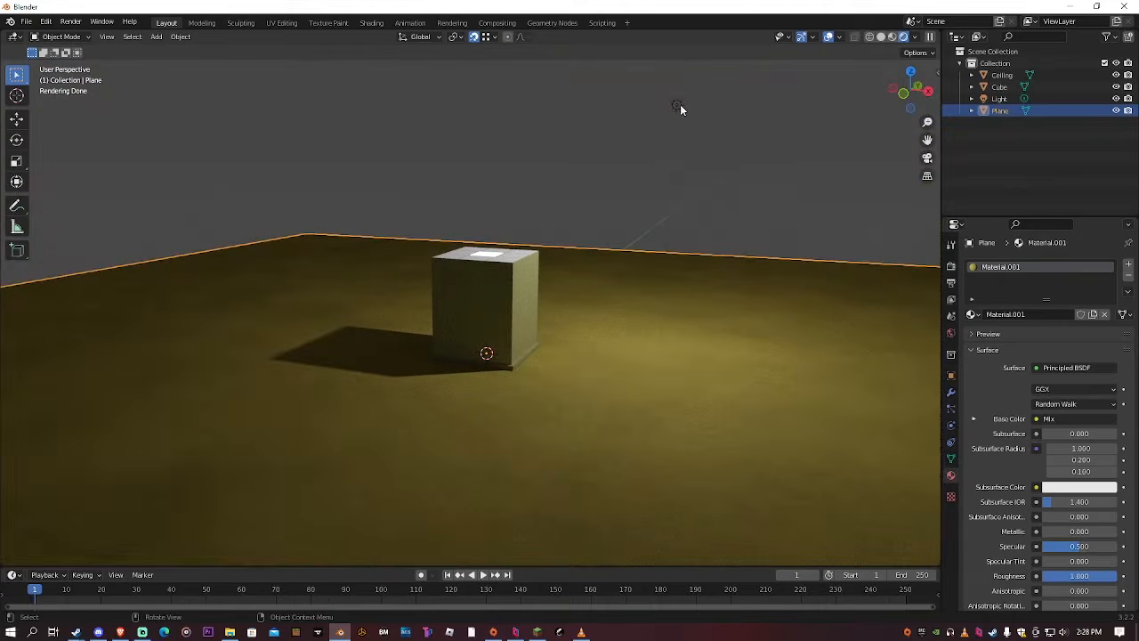
pyautogui.moveTo(674, 106); pyautogui.dragTo(335, 163)
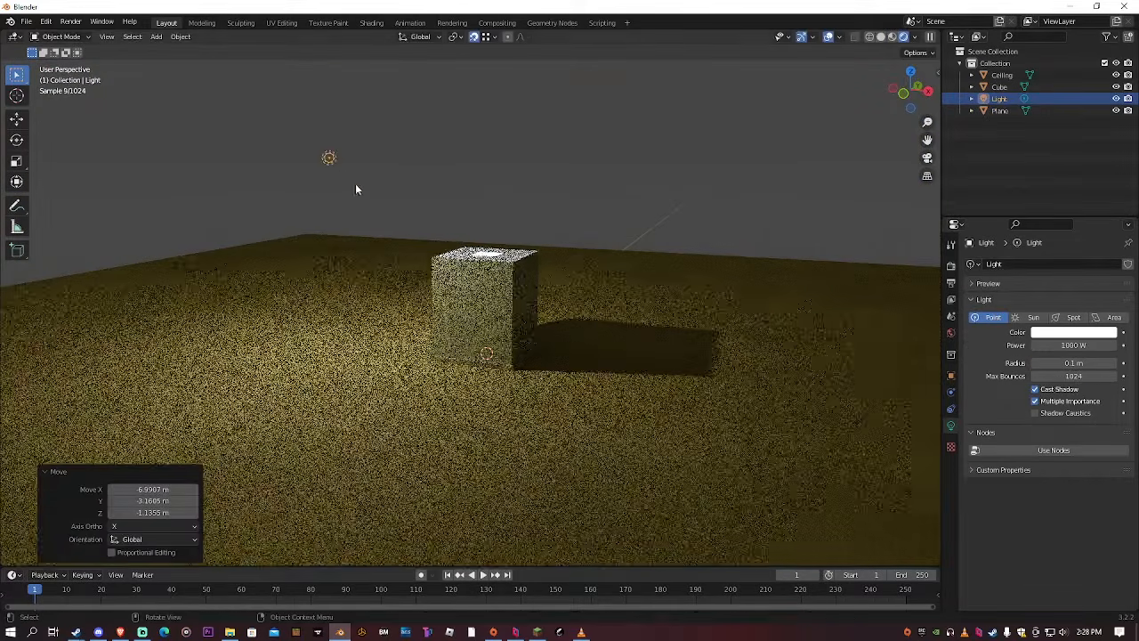
pyautogui.scroll(-1, 364, 284)
# Select the ceiling piece, switch to solid shading, and move it to the floor's upper-left corner in top view
pyautogui.click(469, 259)
pyautogui.moveTo(411, 201); pyautogui.dragTo(472, 133, button='middle')
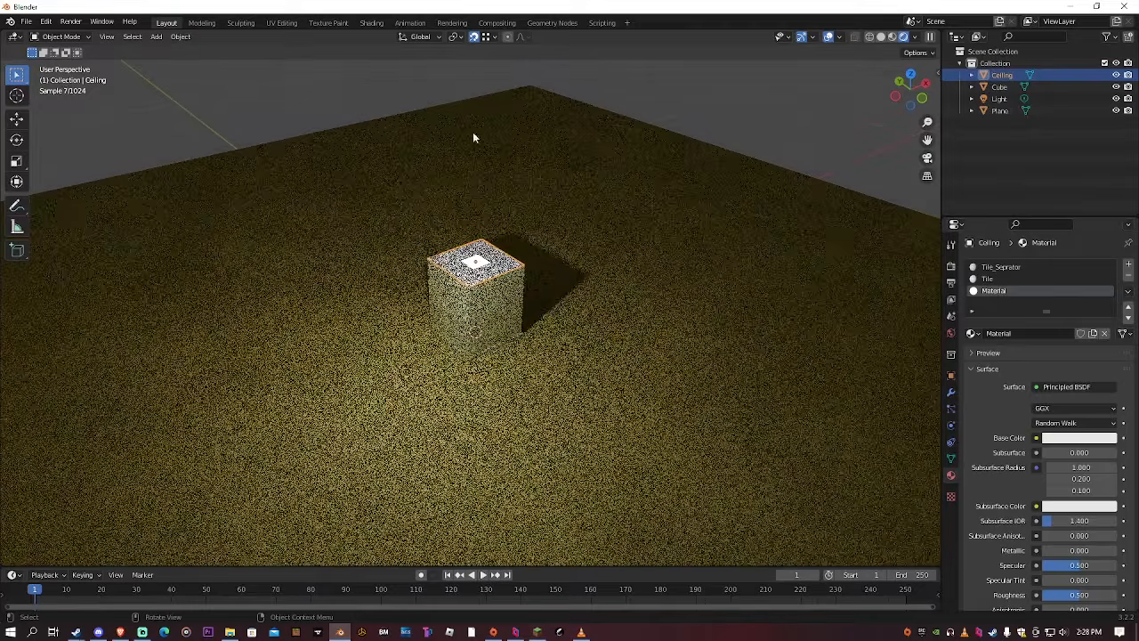
pyautogui.click(880, 37)
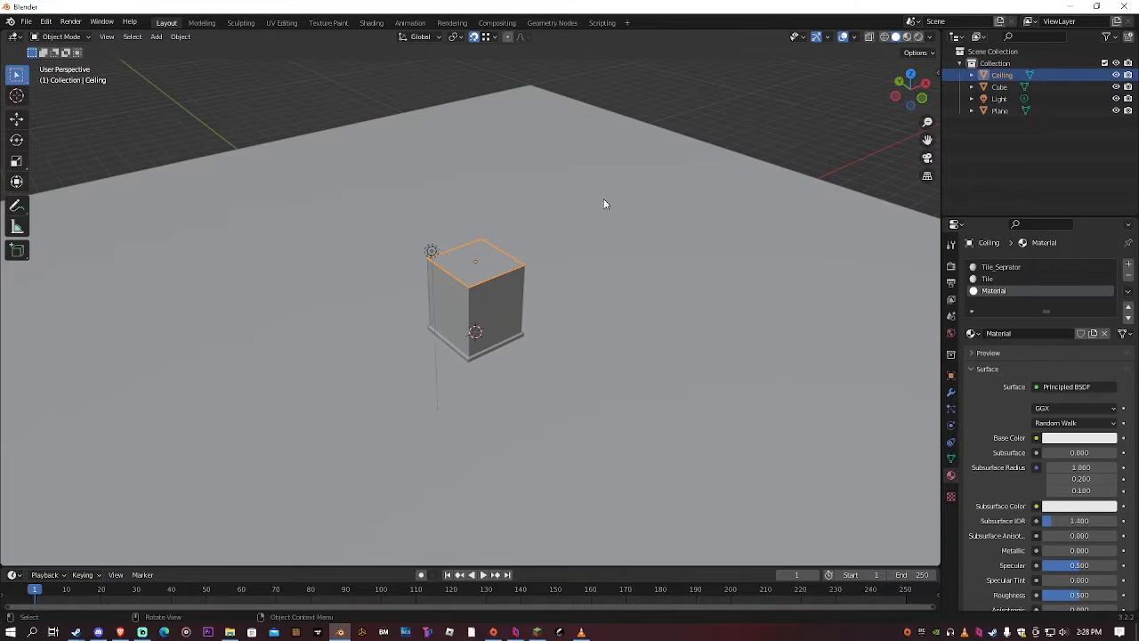
pyautogui.press('KP_7')
pyautogui.scroll(-5, 611, 277)
pyautogui.press('g')
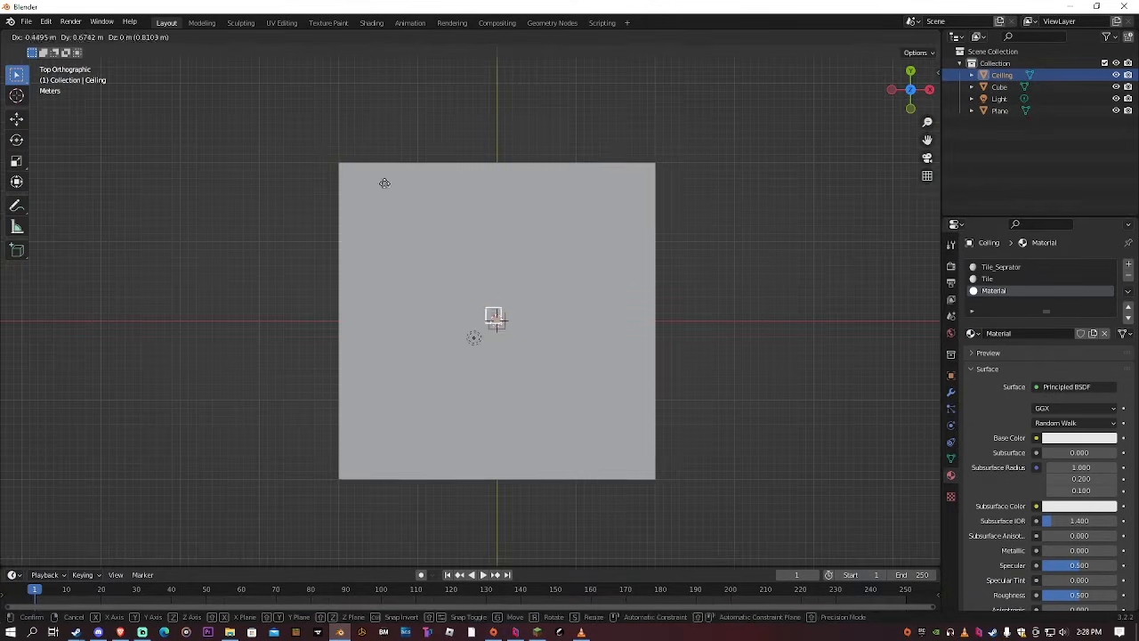
pyautogui.click(342, 163)
# Align the ceiling piece's corner precisely with the floor plane's upper-left corner
pyautogui.keyDown('shift'); pyautogui.moveTo(384, 145); pyautogui.dragTo(536, 358, button='middle'); pyautogui.keyUp('shift')
pyautogui.scroll(7, 486, 235)
pyautogui.press('g')
pyautogui.click(411, 123)
# Raise the ceiling piece 2.5 m along the Z axis
pyautogui.scroll(-6, 372, 164)
pyautogui.press('g')
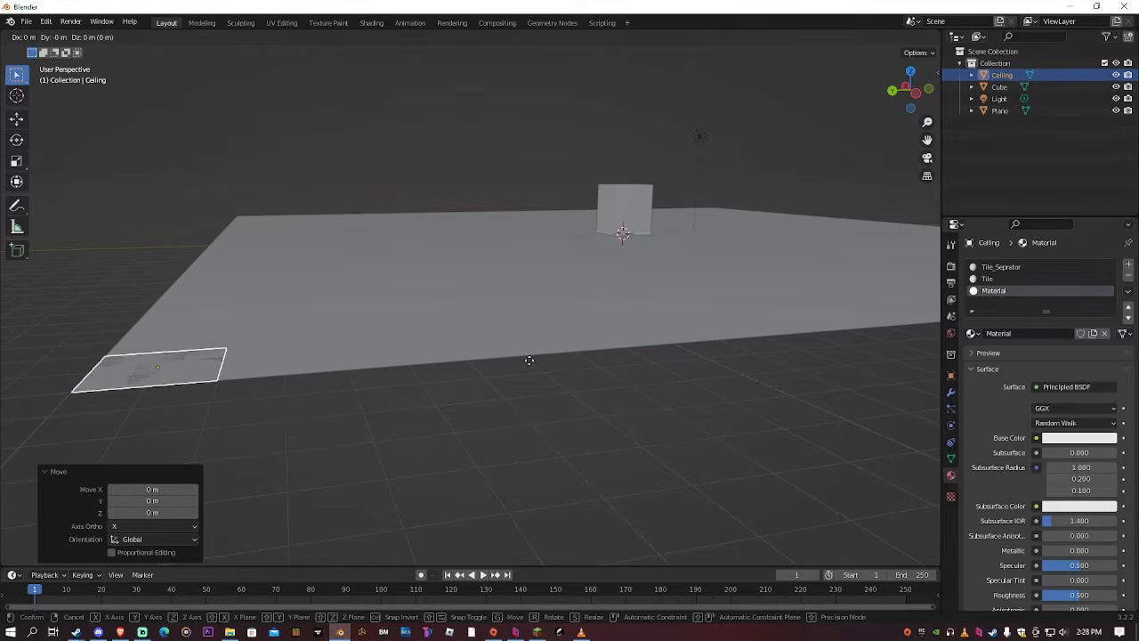
pyautogui.write('z2.5')
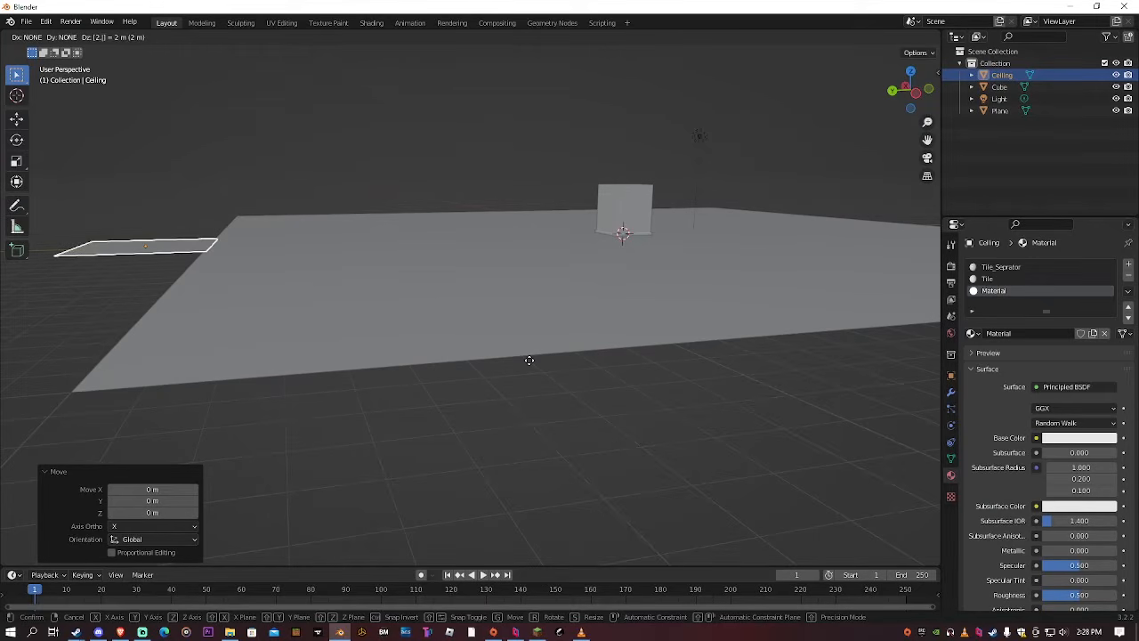
pyautogui.press('Return')
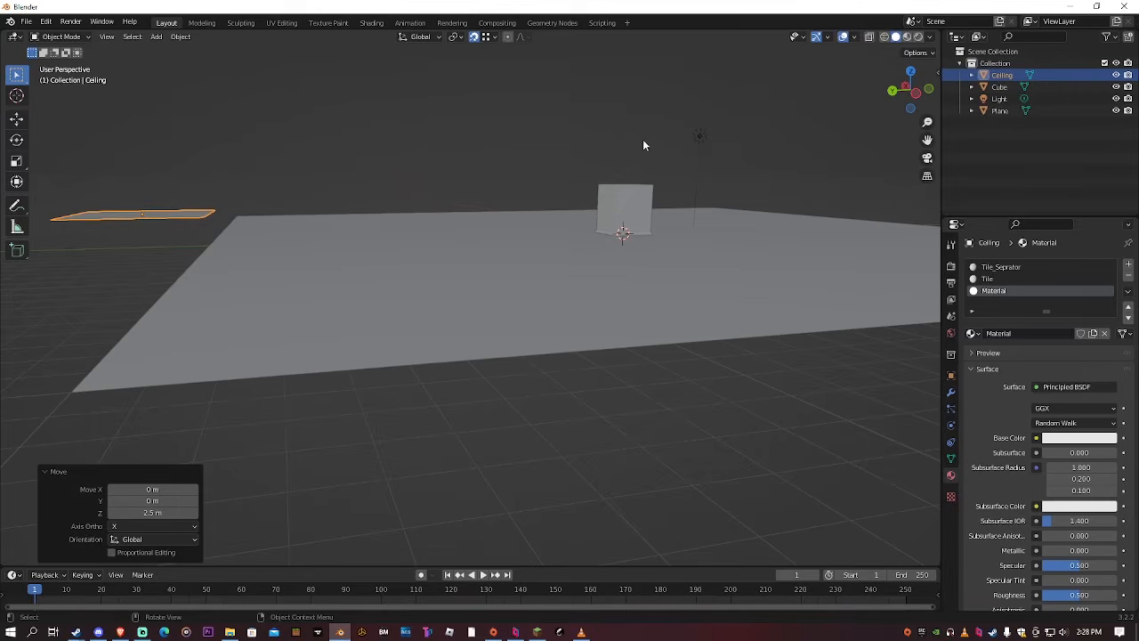
# Add an Array modifier to the ceiling piece
pyautogui.moveTo(609, 179); pyautogui.dragTo(593, 188, button='middle')
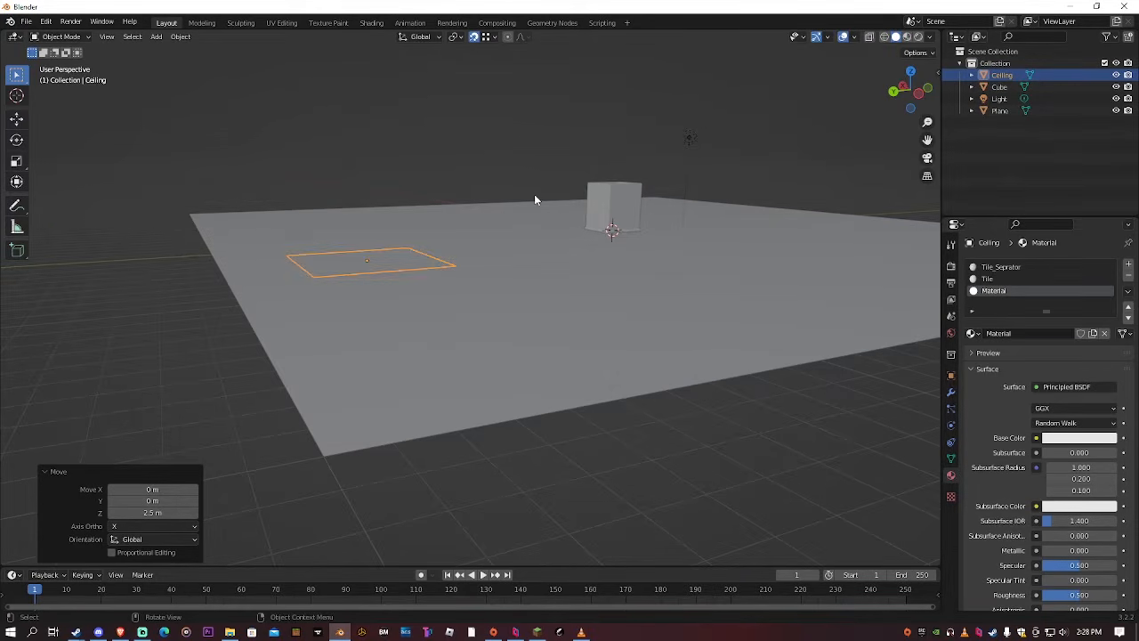
pyautogui.moveTo(486, 196); pyautogui.dragTo(465, 200, button='middle')
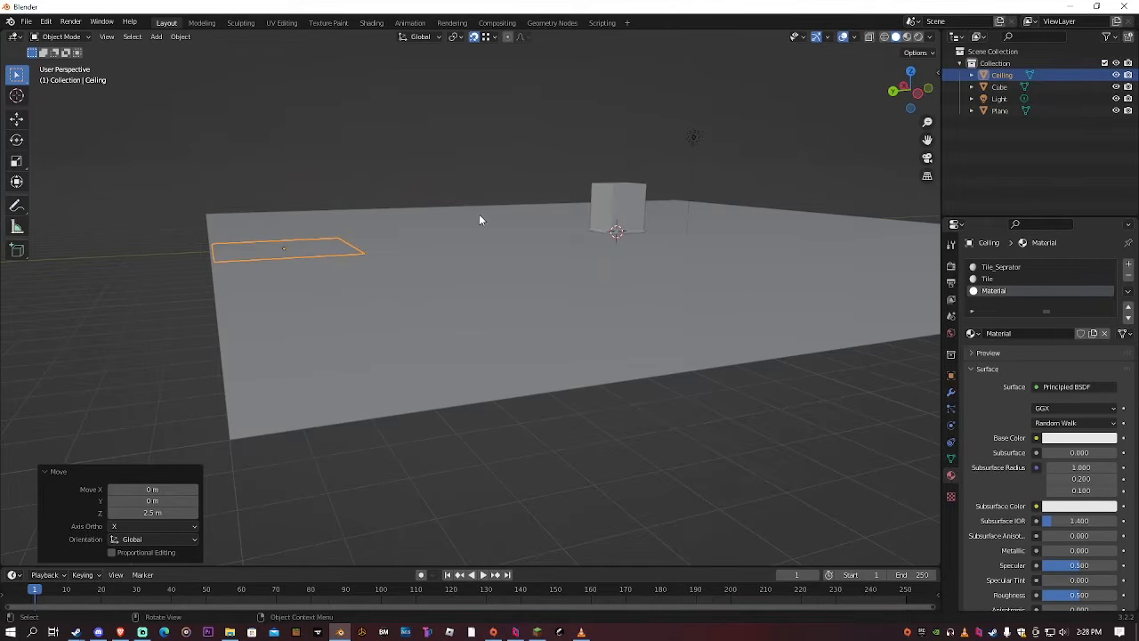
pyautogui.moveTo(479, 213); pyautogui.dragTo(859, 276, button='middle')
pyautogui.scroll(-3, 466, 221)
pyautogui.scroll(3, 506, 218)
pyautogui.click(952, 392)
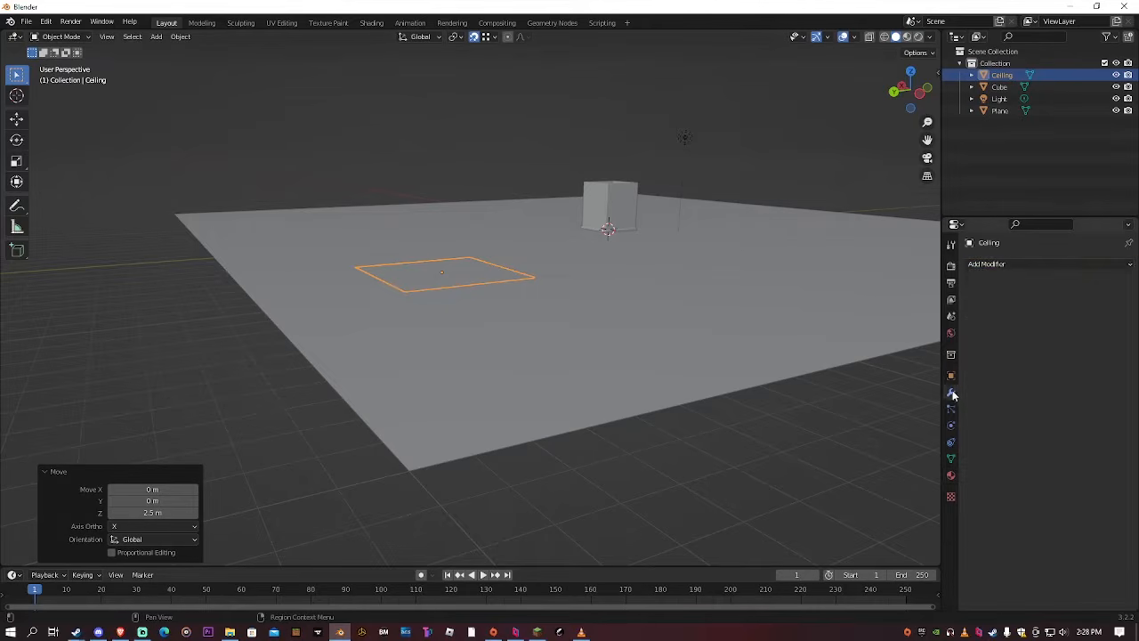
pyautogui.click(1008, 265)
pyautogui.click(982, 265)
pyautogui.click(996, 264)
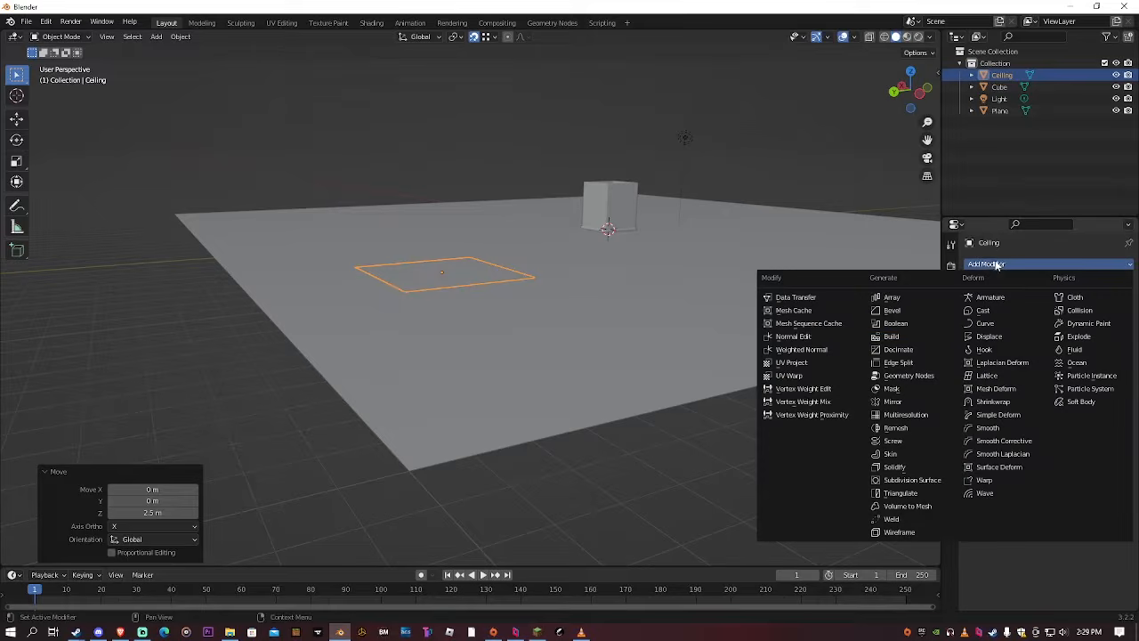
pyautogui.click(899, 303)
# Set the ceiling's array count to 20
pyautogui.moveTo(684, 268); pyautogui.dragTo(648, 280, button='middle')
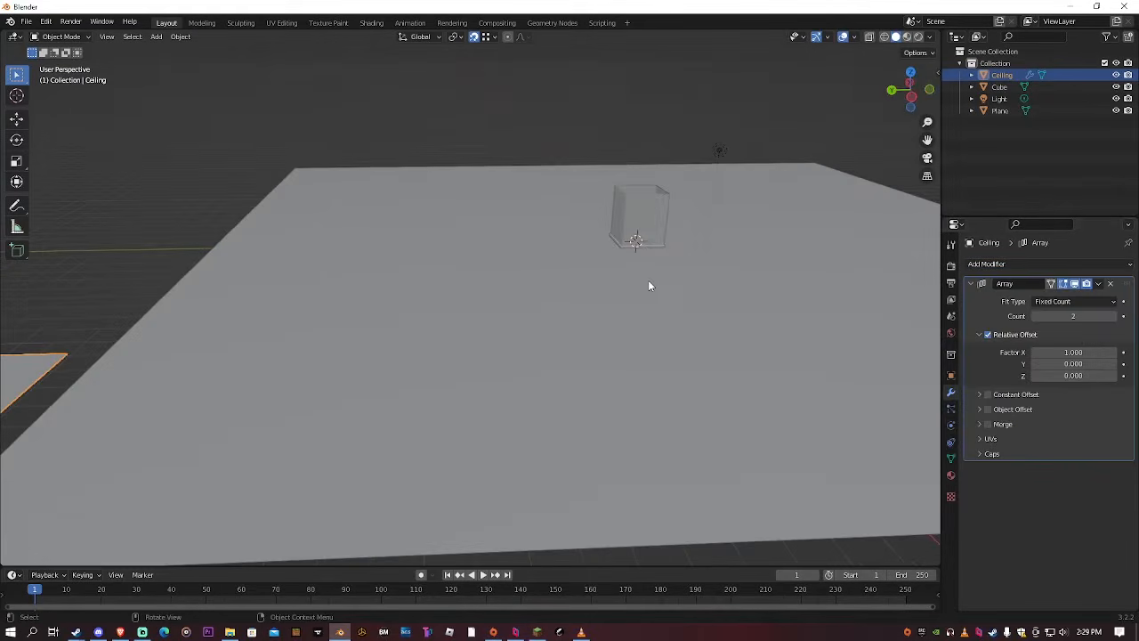
pyautogui.scroll(-4, 648, 281)
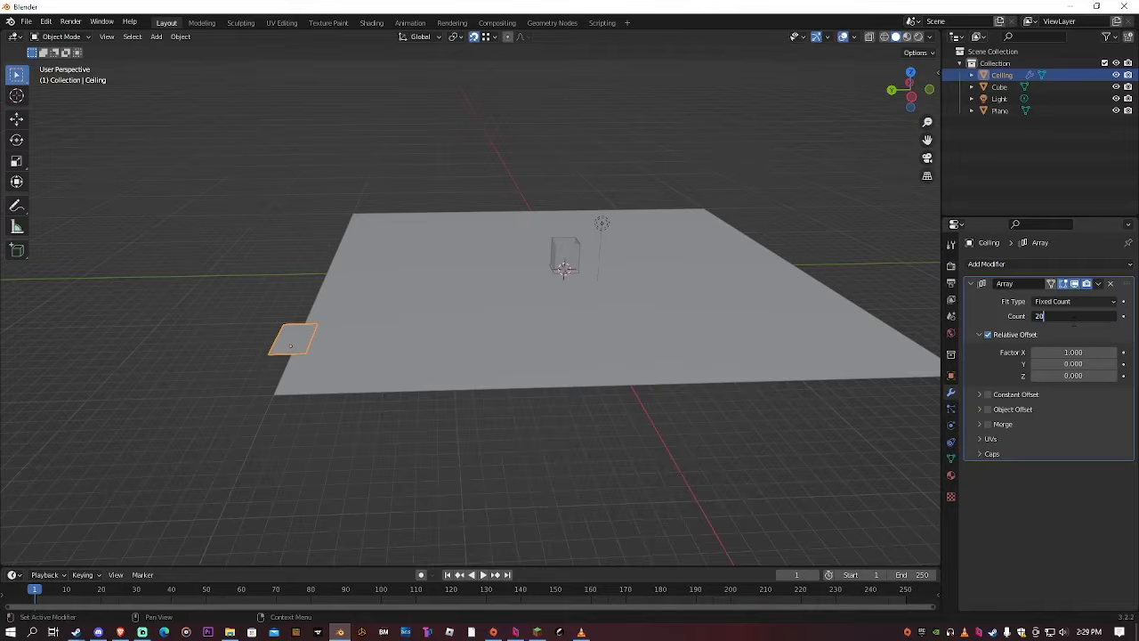
pyautogui.press('Return')
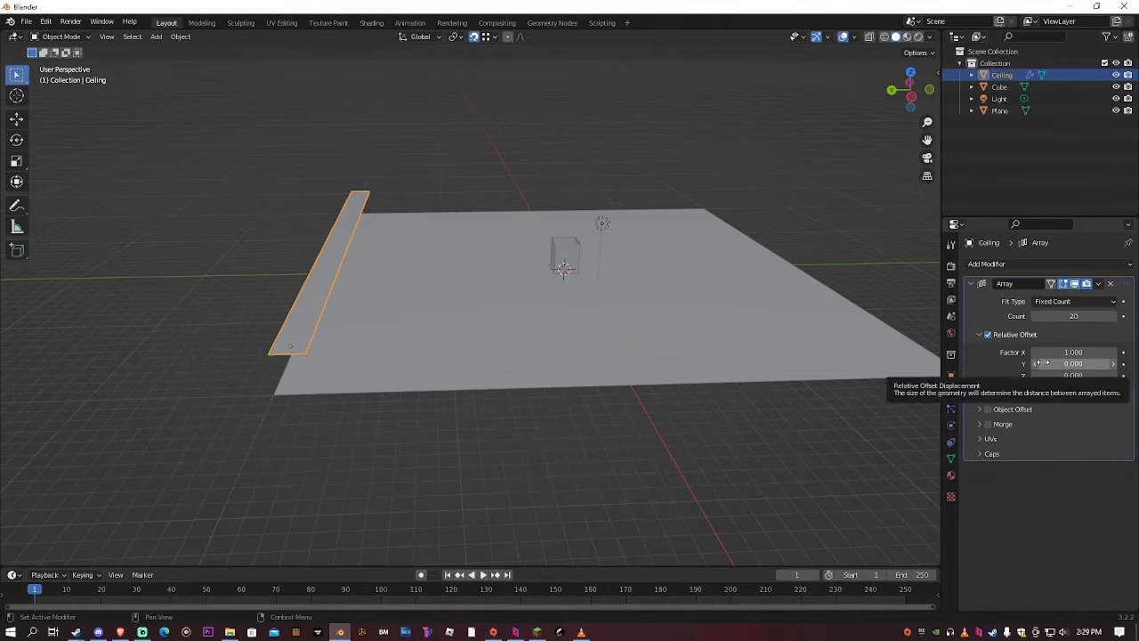
# Examine from the top view how the row of ceiling pieces lines up with the floor's edges
pyautogui.moveTo(664, 190); pyautogui.dragTo(514, 235, button='middle')
pyautogui.scroll(-4, 514, 236)
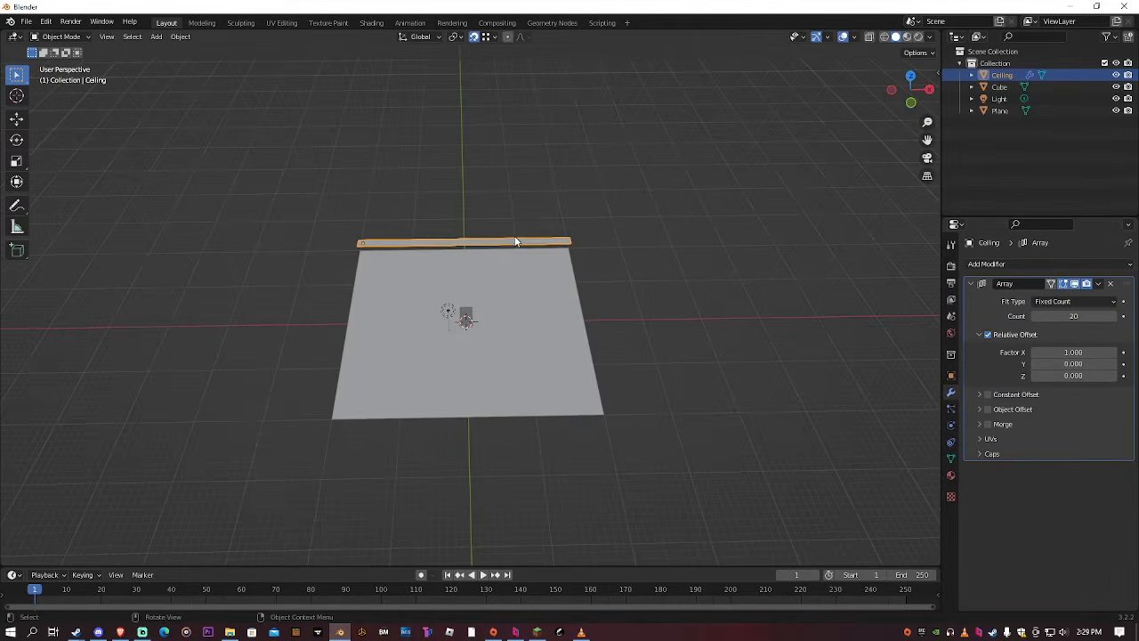
pyautogui.press('KP_7')
pyautogui.scroll(4, 515, 238)
pyautogui.keyDown('shift'); pyautogui.moveTo(524, 318); pyautogui.dragTo(551, 196, button='middle'); pyautogui.keyUp('shift')
pyautogui.scroll(4, 534, 269)
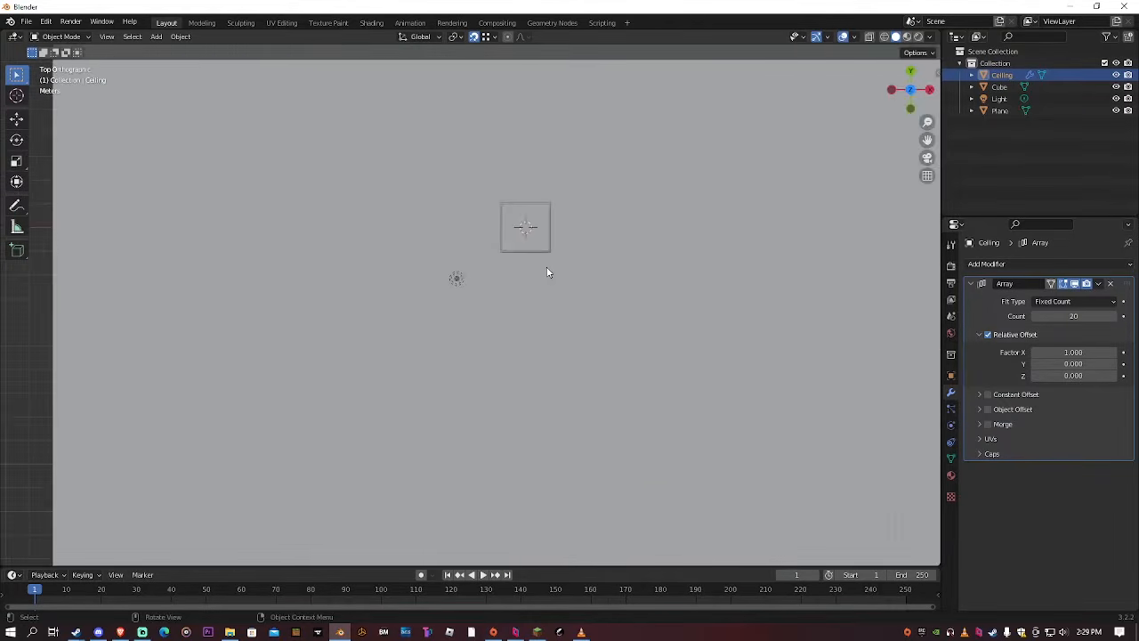
pyautogui.scroll(-6, 547, 271)
pyautogui.scroll(2, 368, 204)
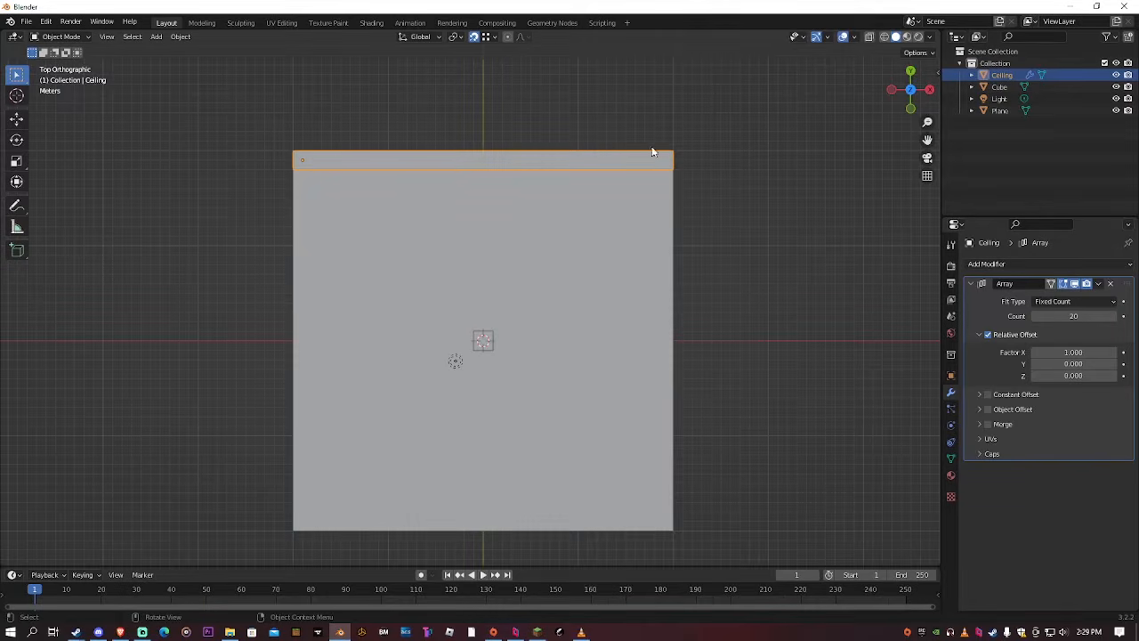
pyautogui.keyDown('shift'); pyautogui.moveTo(646, 262); pyautogui.dragTo(637, 241, button='middle'); pyautogui.keyUp('shift')
# Apply the ceiling's Array modifier and add a second Array modifier to the resulting row
pyautogui.click(1097, 284)
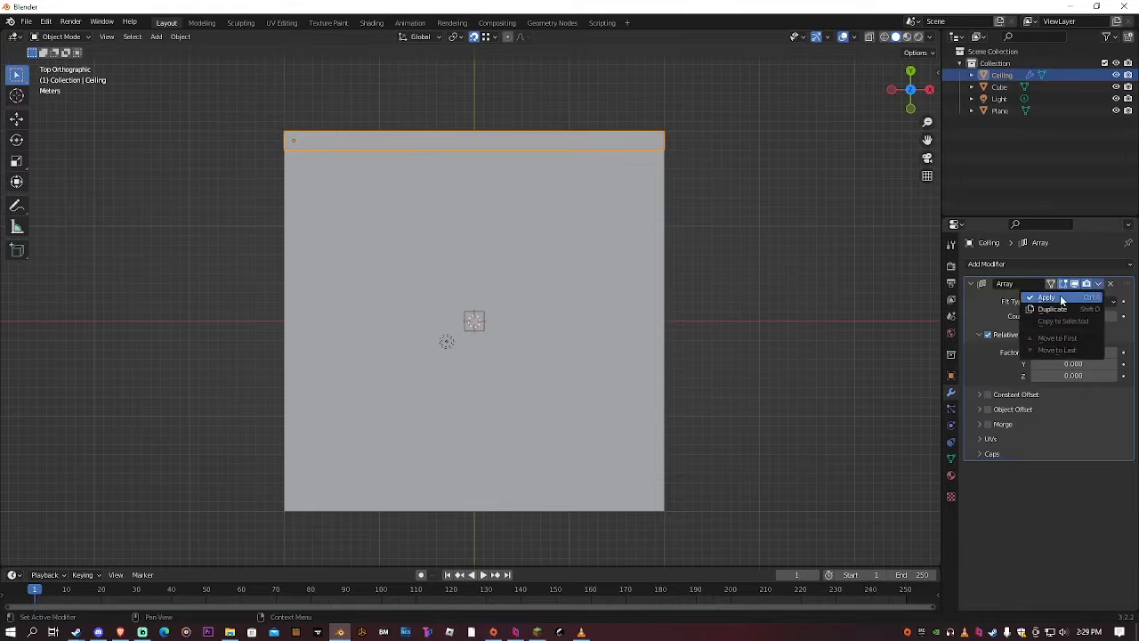
pyautogui.click(1059, 297)
pyautogui.click(1010, 265)
pyautogui.click(917, 297)
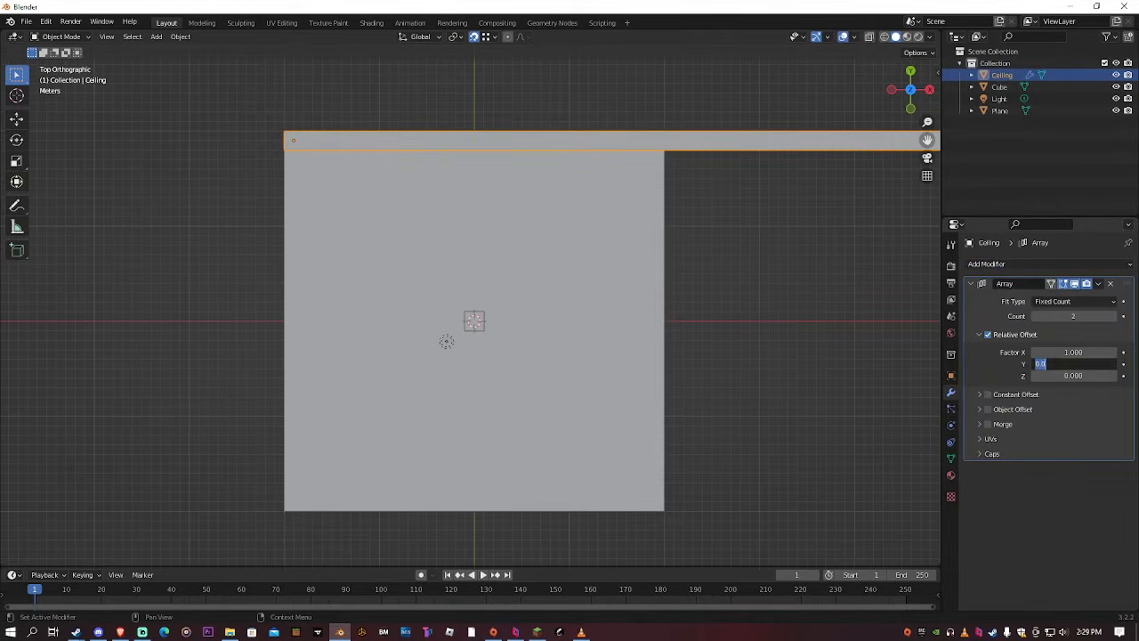
# Set the second array's relative offset to 0 in X and 1 in Y, with a count of 20
pyautogui.write('1')
pyautogui.press('Return')
pyautogui.click(1055, 354)
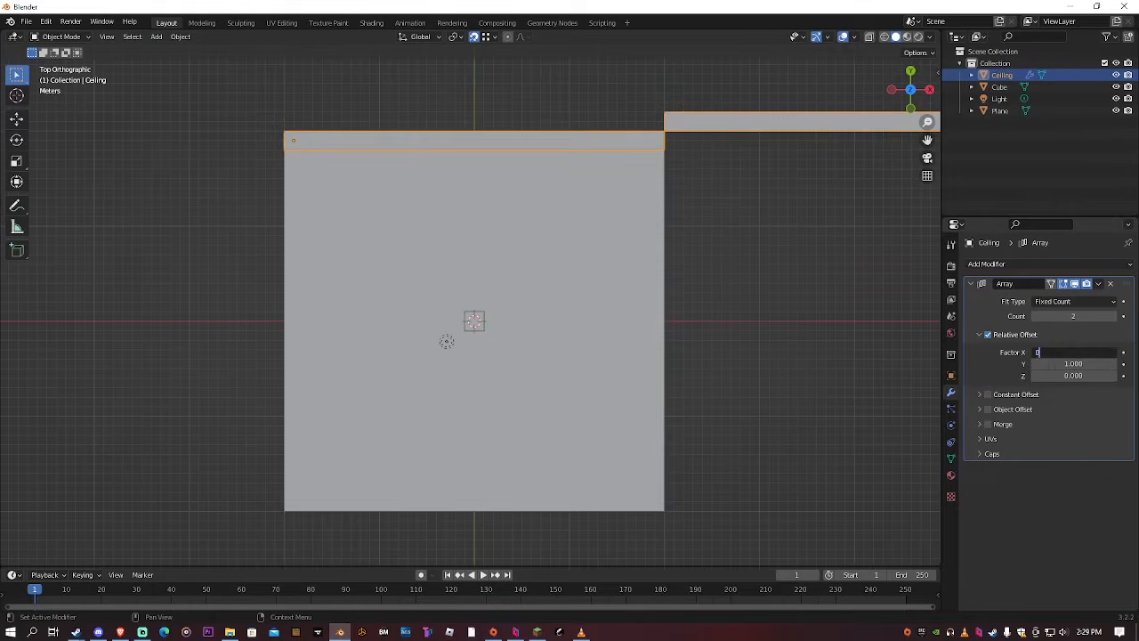
pyautogui.press('Return')
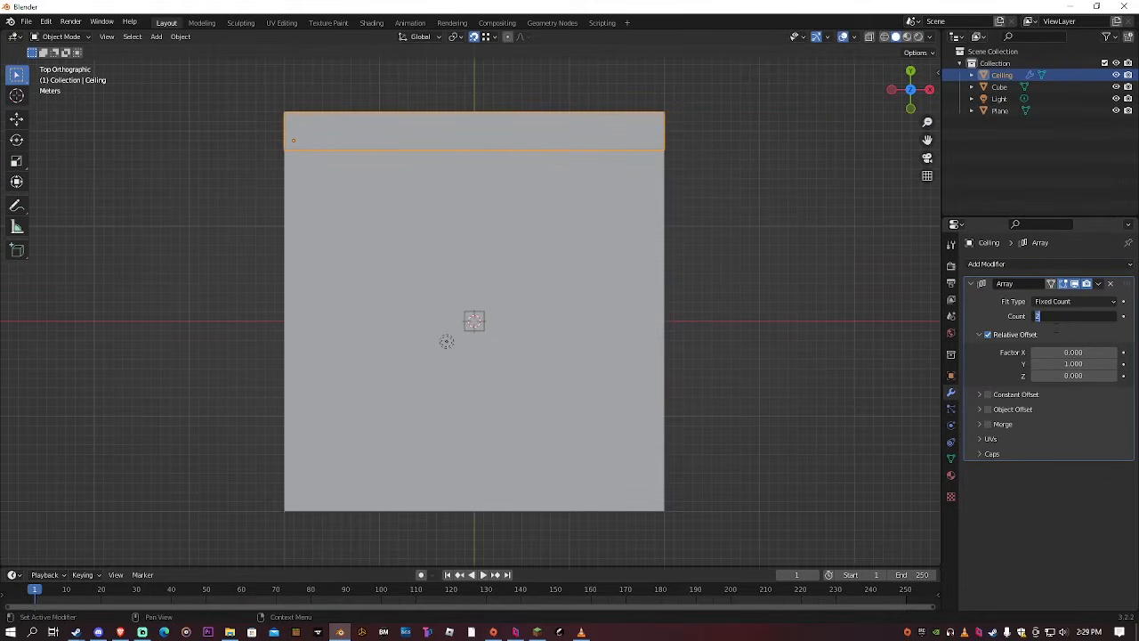
pyautogui.write('20')
pyautogui.press('Return')
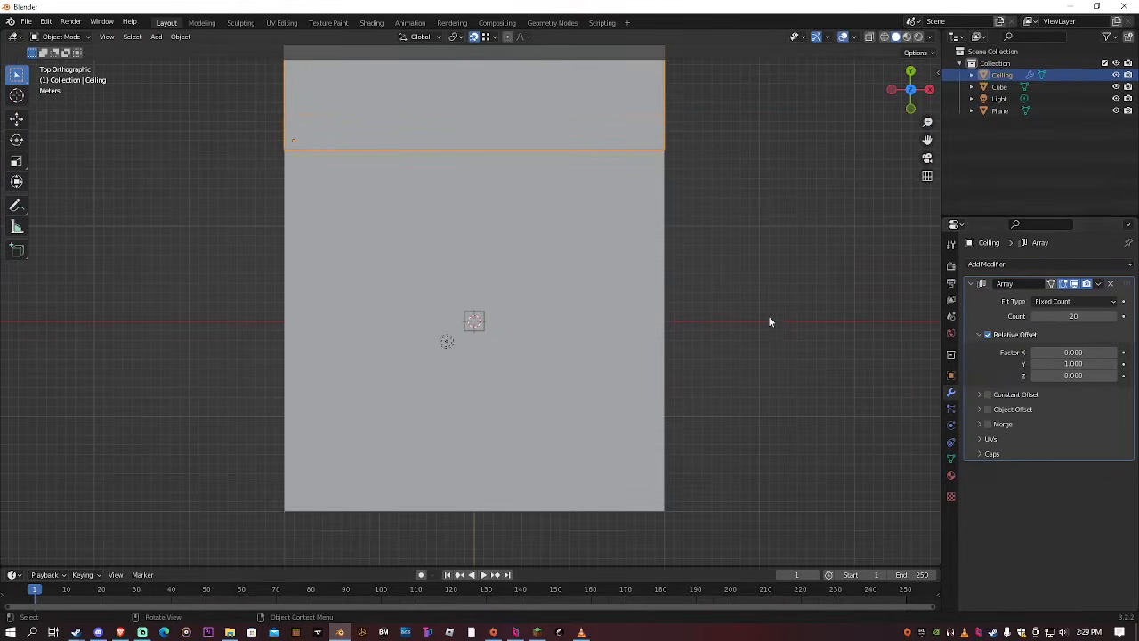
# Set the array's relative Y offset to -1 so the ceiling rows extend across the floor
pyautogui.scroll(-6, 769, 316)
pyautogui.scroll(1, 730, 334)
pyautogui.scroll(5, 730, 338)
pyautogui.write('0')
pyautogui.press('Return')
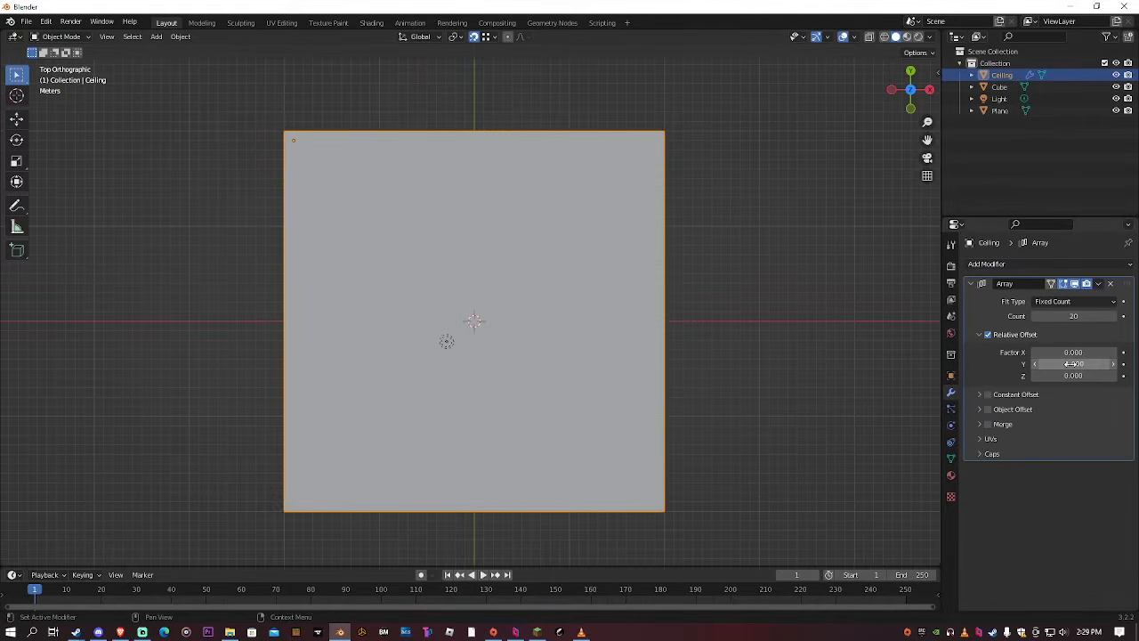
pyautogui.moveTo(570, 308); pyautogui.dragTo(507, 168, button='middle')
pyautogui.scroll(5, 506, 167)
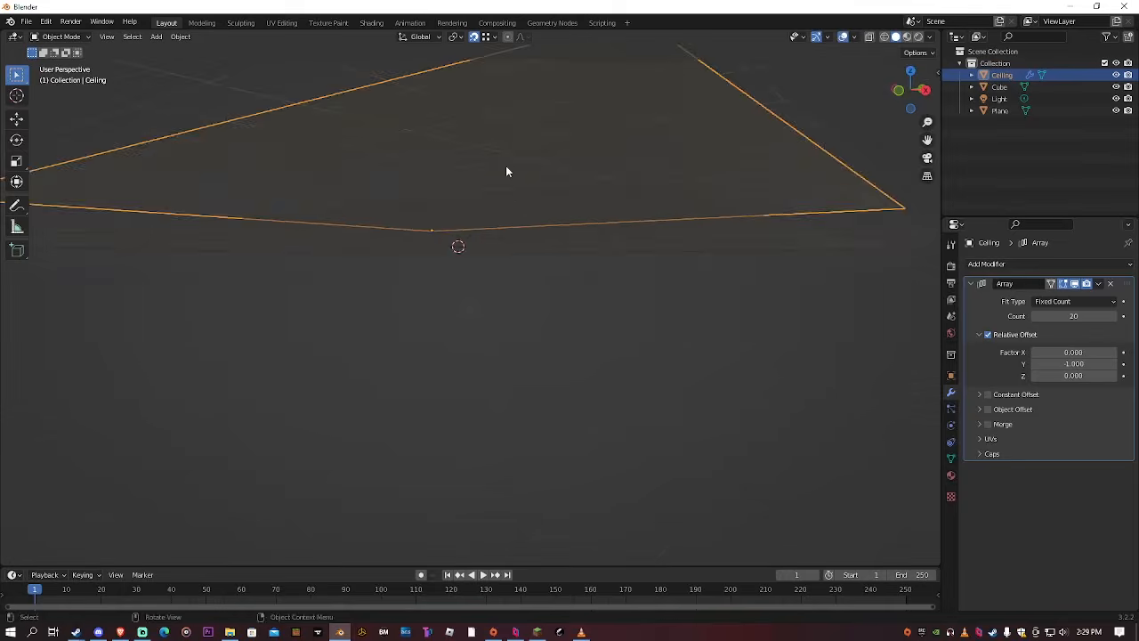
# Switch the viewport to rendered shading and view the arrayed ceiling from inside the room
pyautogui.scroll(-4, 506, 181)
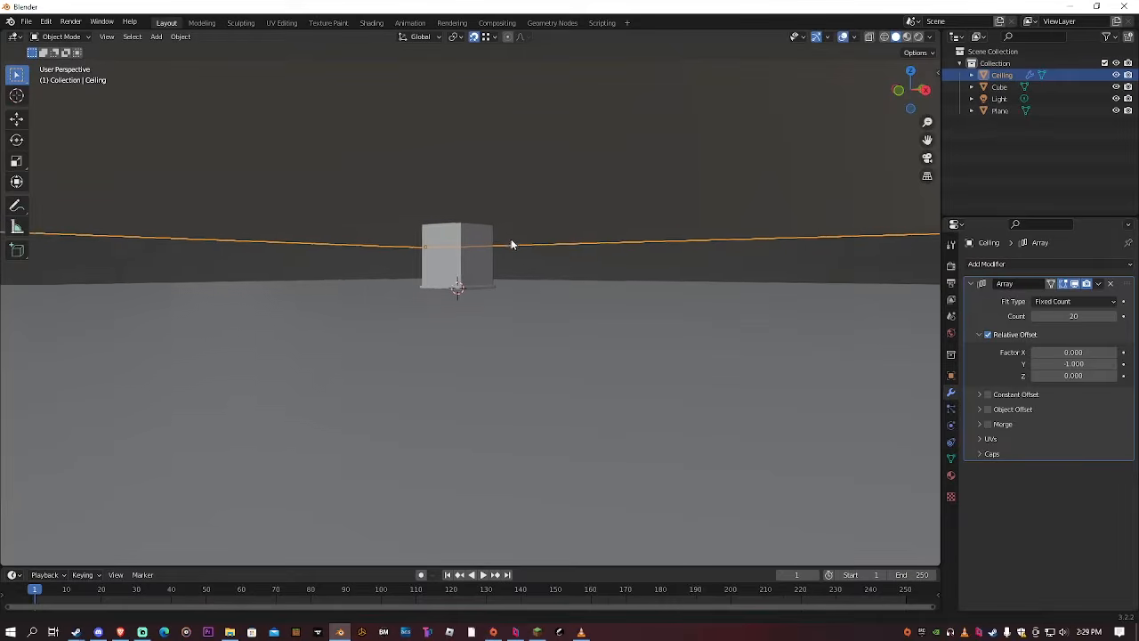
pyautogui.click(918, 37)
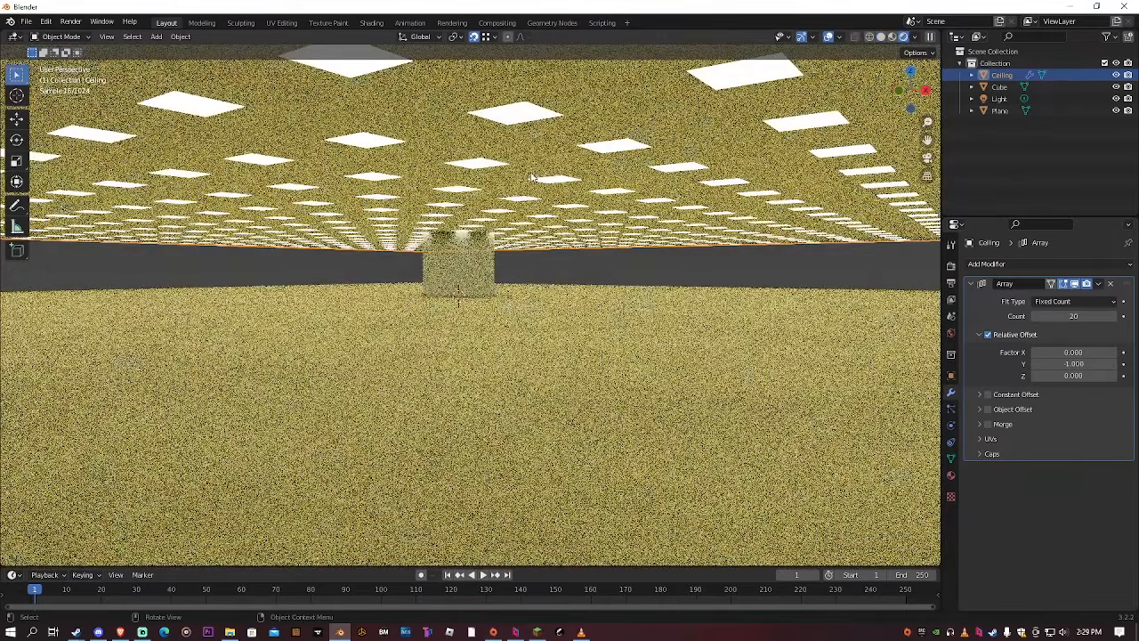
pyautogui.scroll(3, 529, 196)
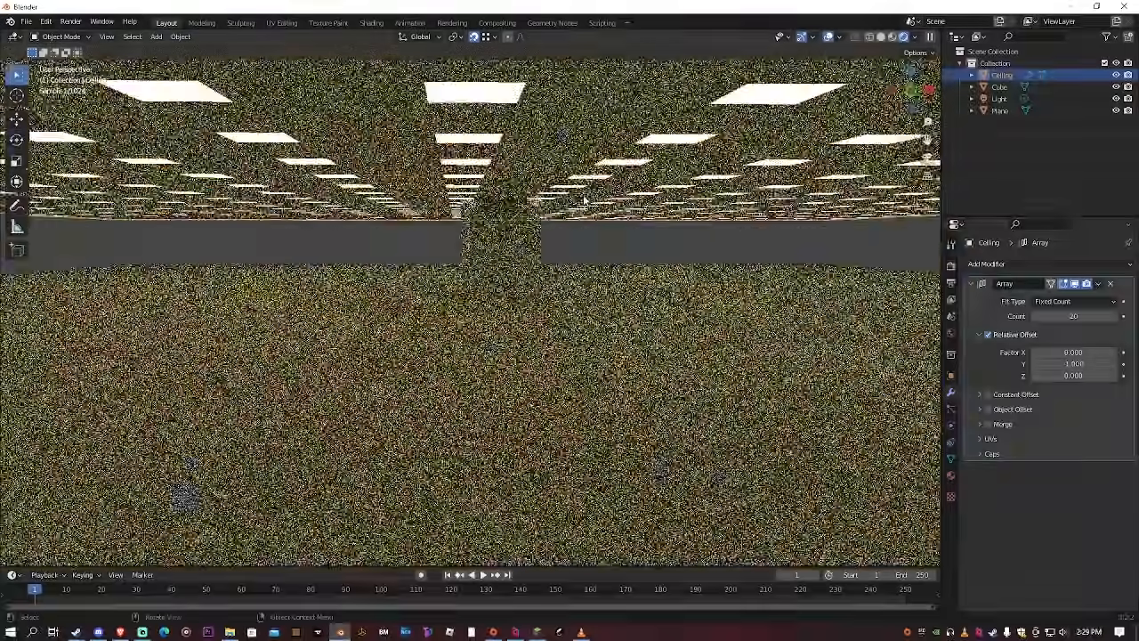
pyautogui.moveTo(584, 201); pyautogui.dragTo(660, 200, button='middle')
pyautogui.scroll(-1, 660, 201)
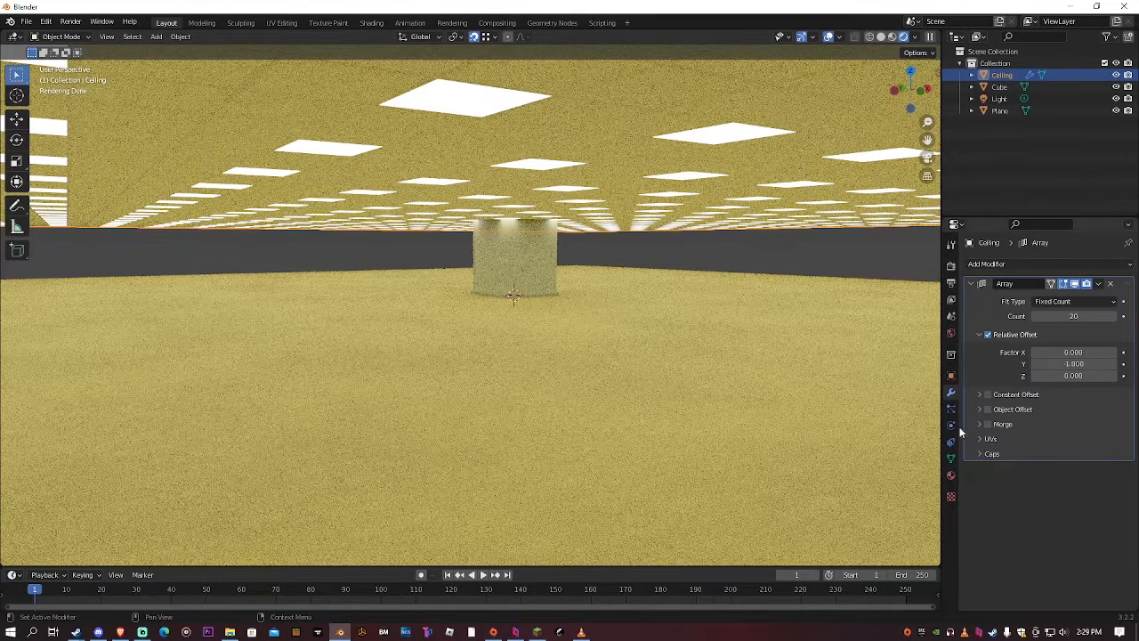
# Deselect the ceiling and enable denoising for the viewport in the Cycles sampling settings
pyautogui.click(644, 264)
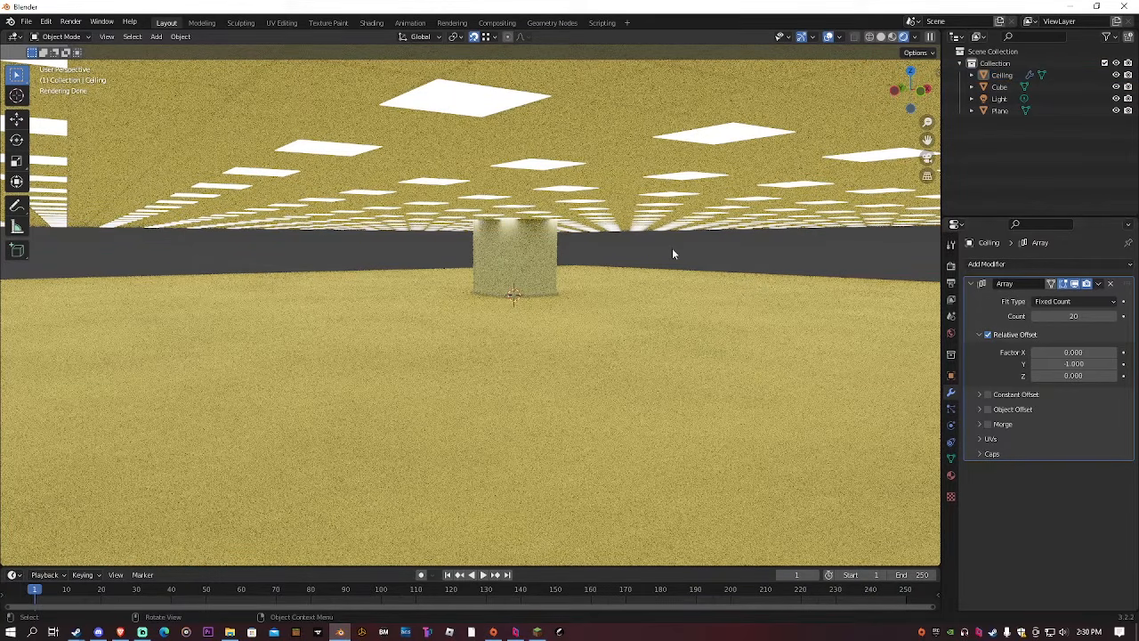
pyautogui.click(950, 267)
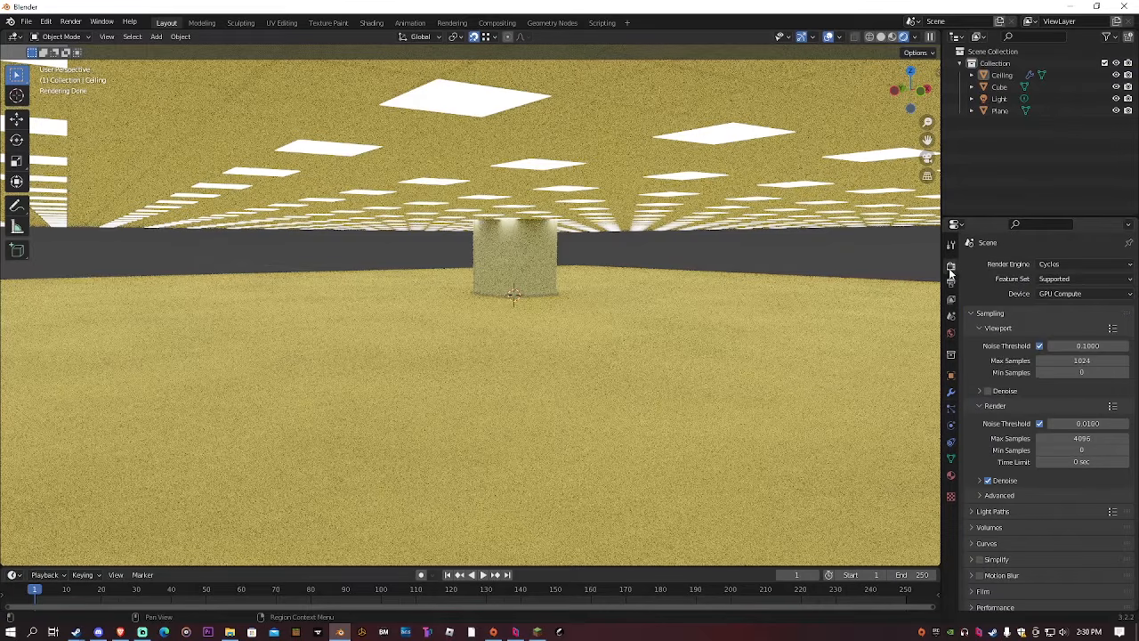
pyautogui.click(988, 391)
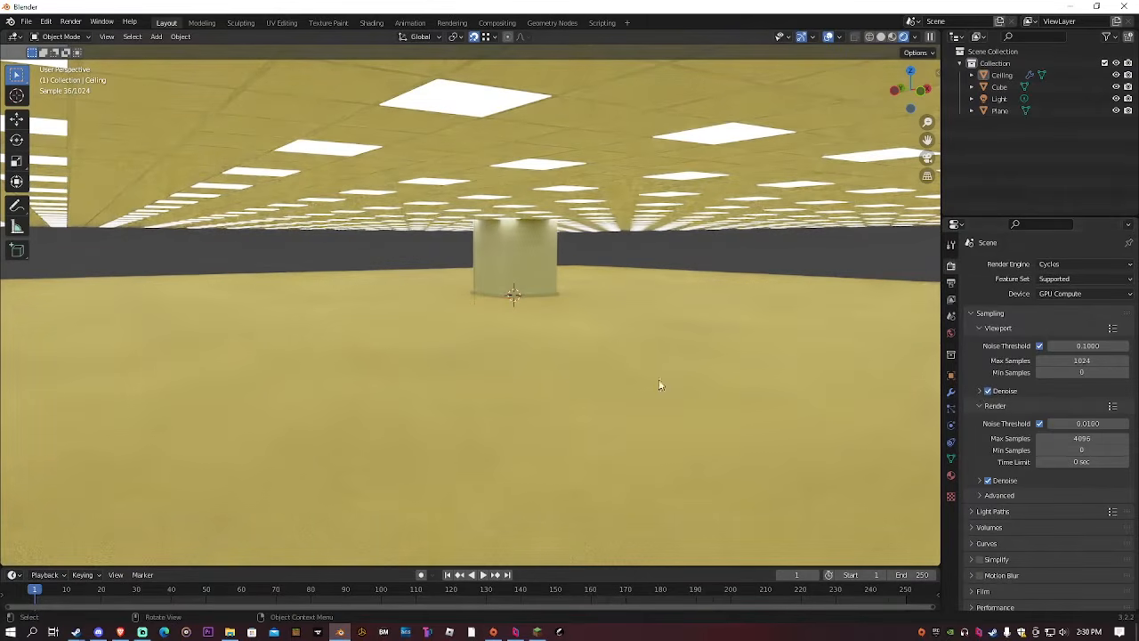
# Move through the rendered room to examine the ceiling tiles, light panels and central pillar up close
pyautogui.moveTo(659, 380); pyautogui.dragTo(565, 360, button='middle')
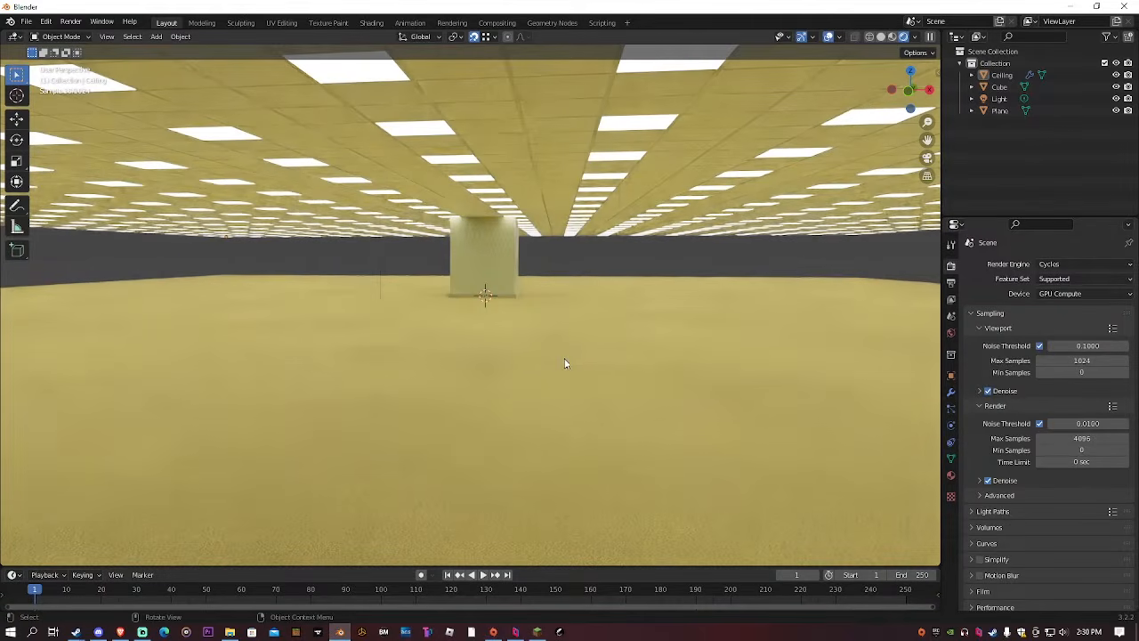
pyautogui.scroll(6, 507, 145)
pyautogui.keyDown('shift'); pyautogui.moveTo(513, 140); pyautogui.dragTo(520, 270, button='middle'); pyautogui.keyUp('shift')
pyautogui.hotkey('shift', '`')
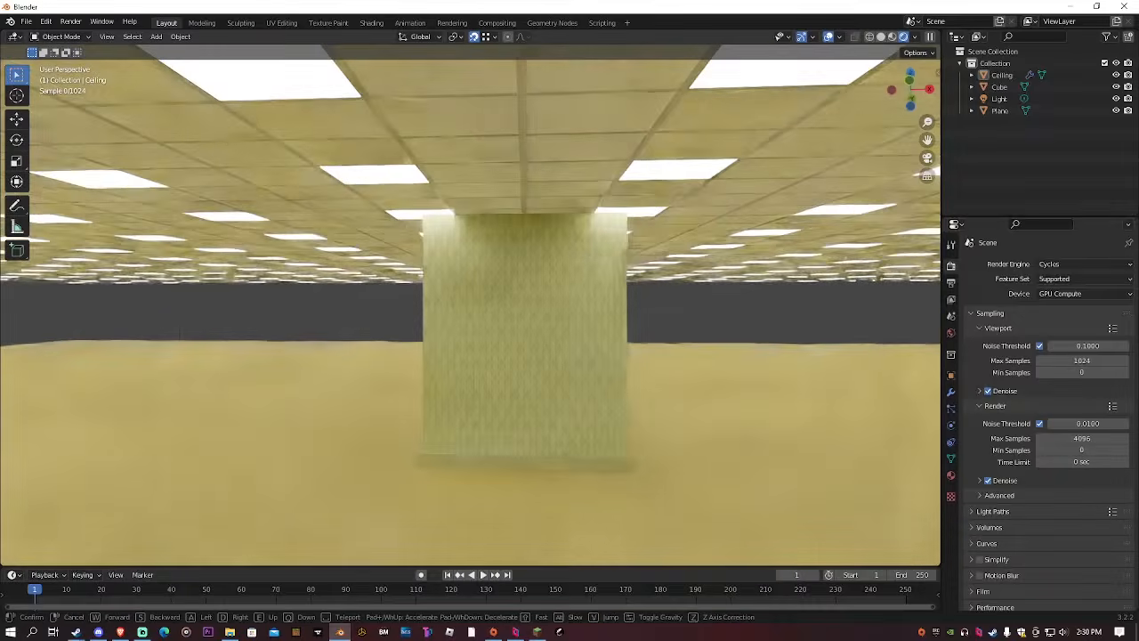
pyautogui.moveTo(470, 306)
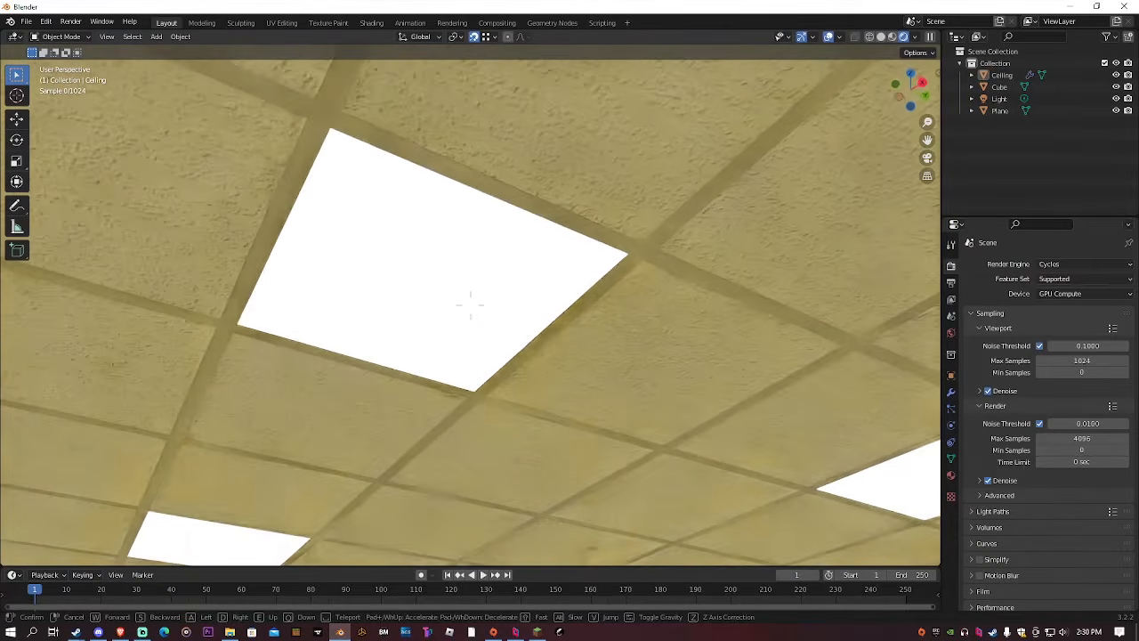
pyautogui.moveTo(675, 450)
pyautogui.press('s')
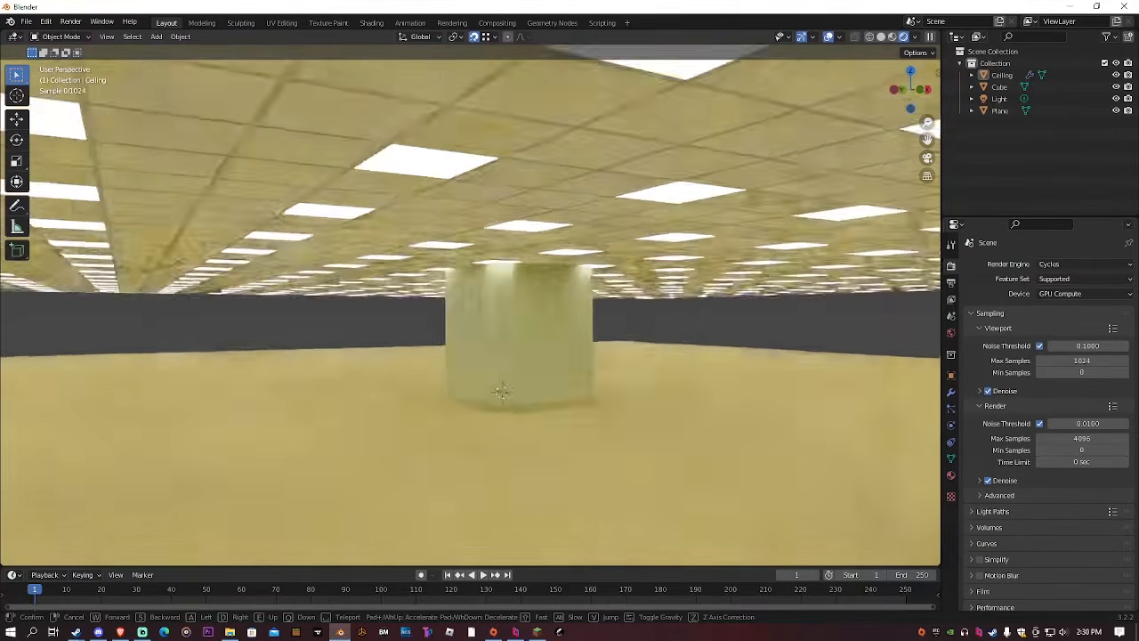
pyautogui.moveTo(466, 370)
# Select the central pillar and frame it in the view
pyautogui.click(505, 337)
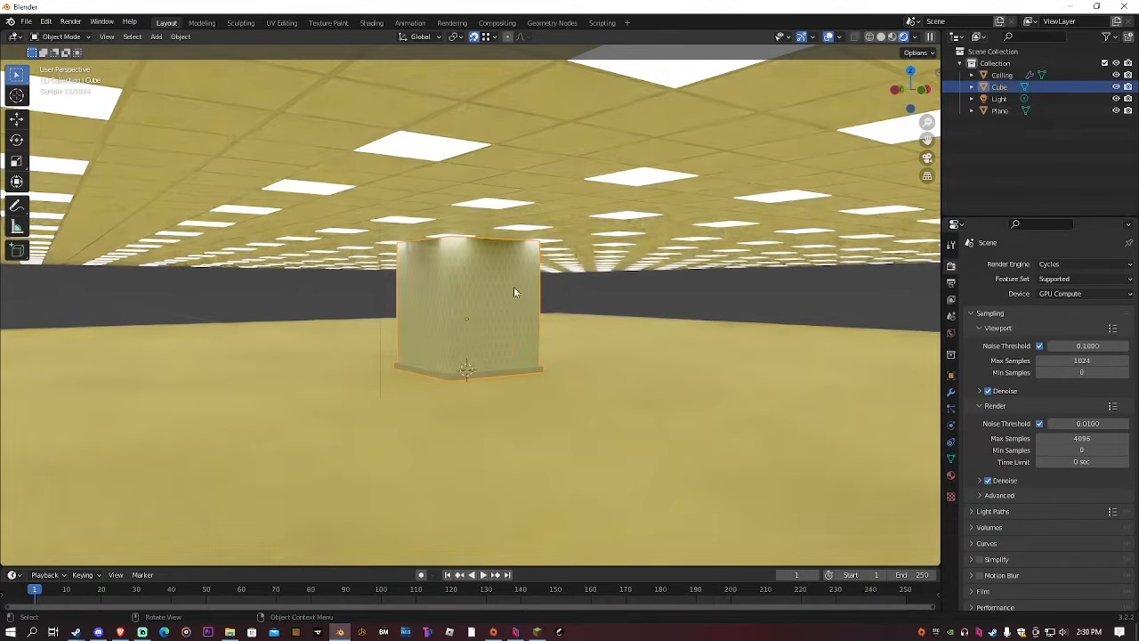
pyautogui.click(455, 190)
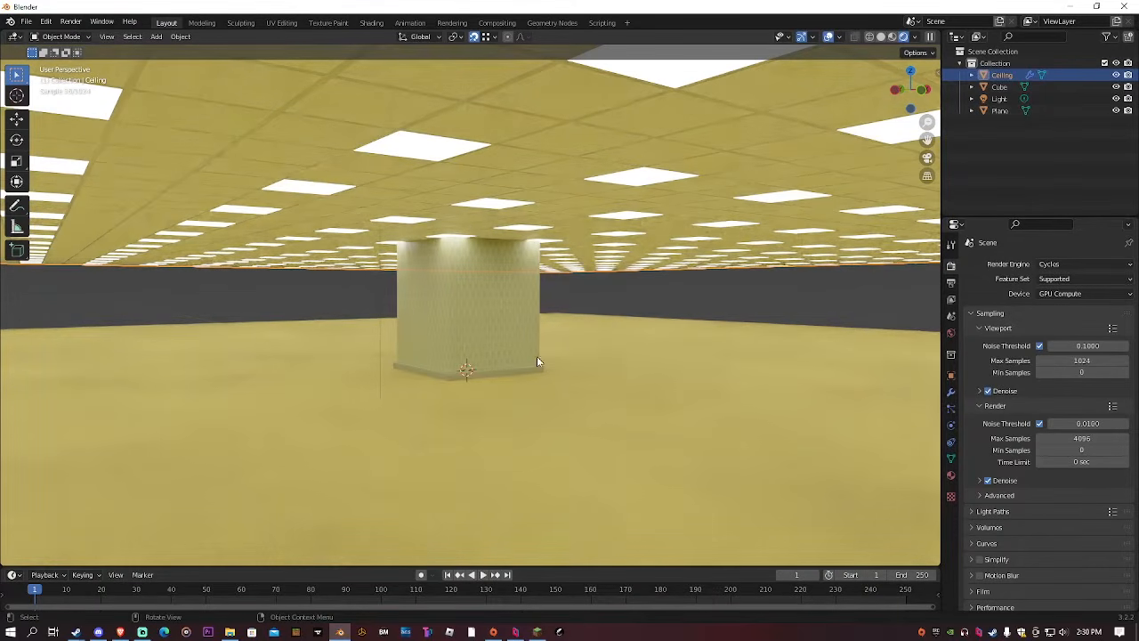
pyautogui.click(493, 320)
pyautogui.press('KP_Decimal')
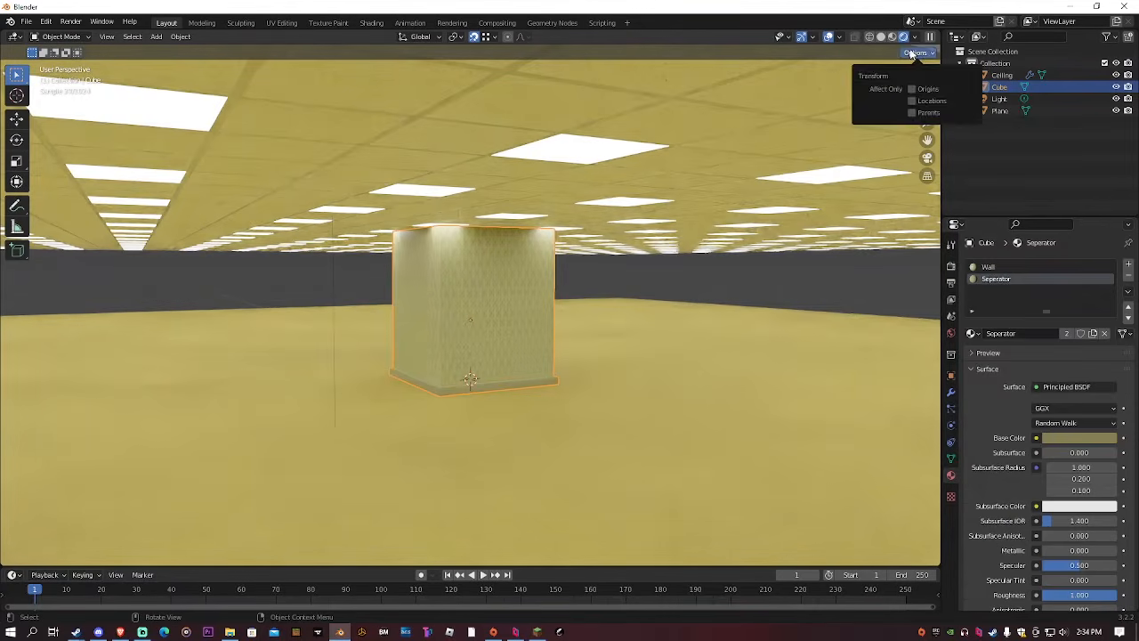
pyautogui.press('Tab')
pyautogui.click(915, 39)
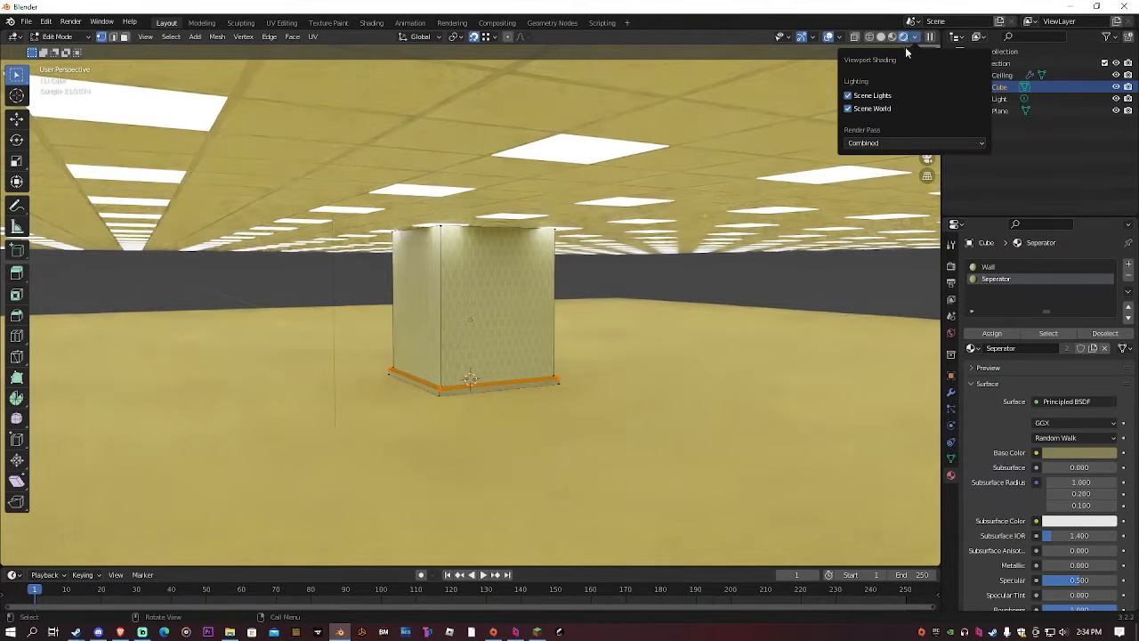
pyautogui.click(916, 52)
pyautogui.click(909, 105)
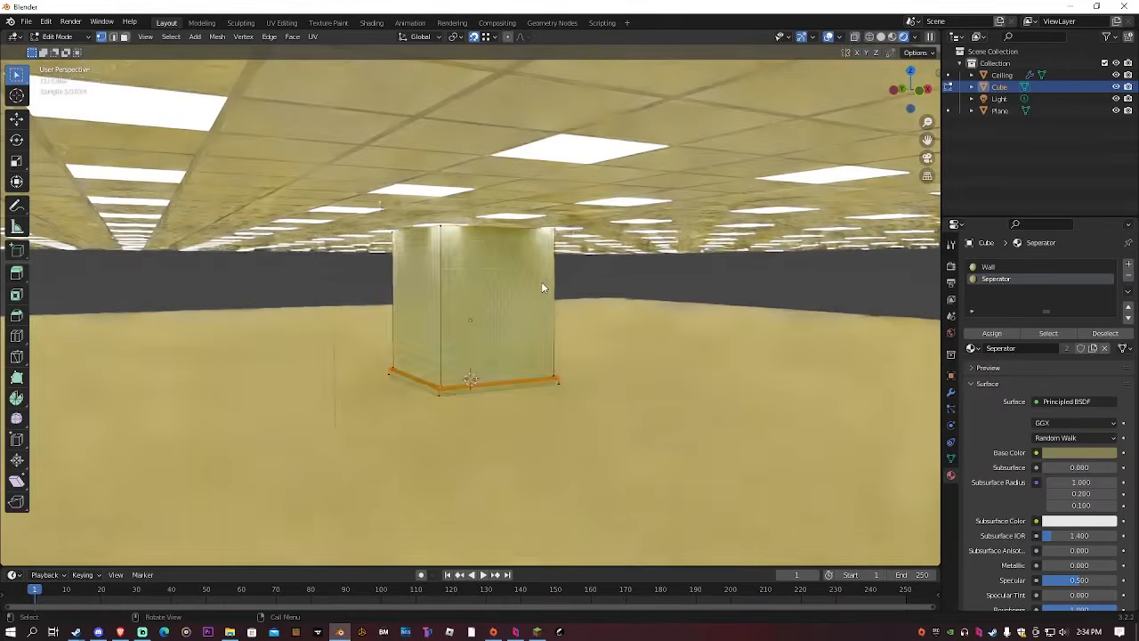
pyautogui.press('Tab')
pyautogui.scroll(-4, 541, 282)
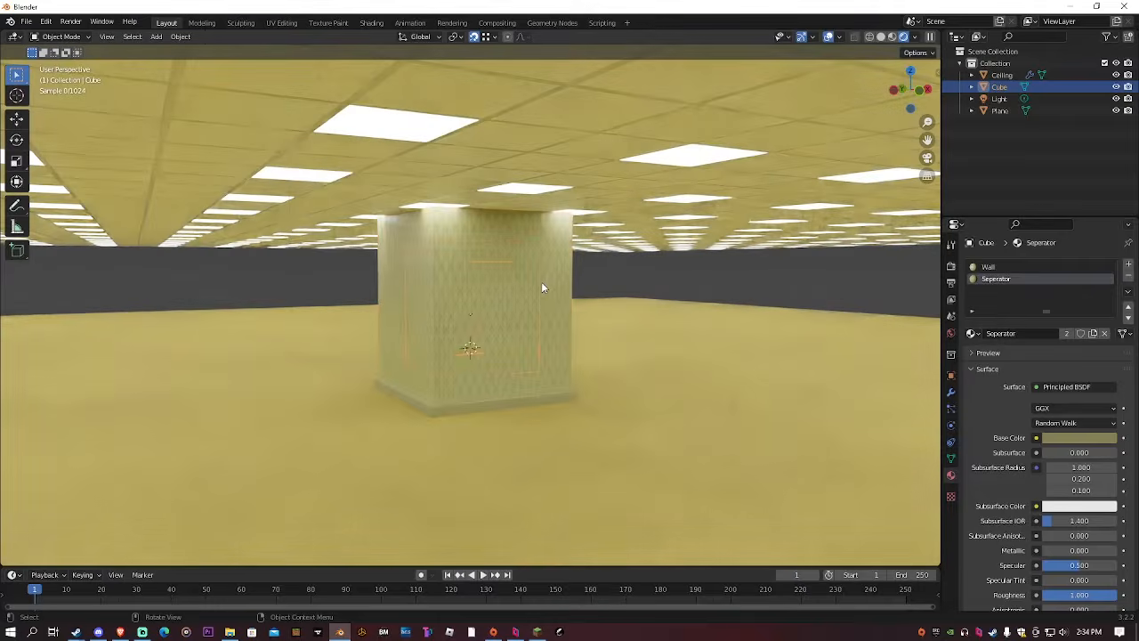
pyautogui.scroll(5, 541, 281)
pyautogui.press('s')
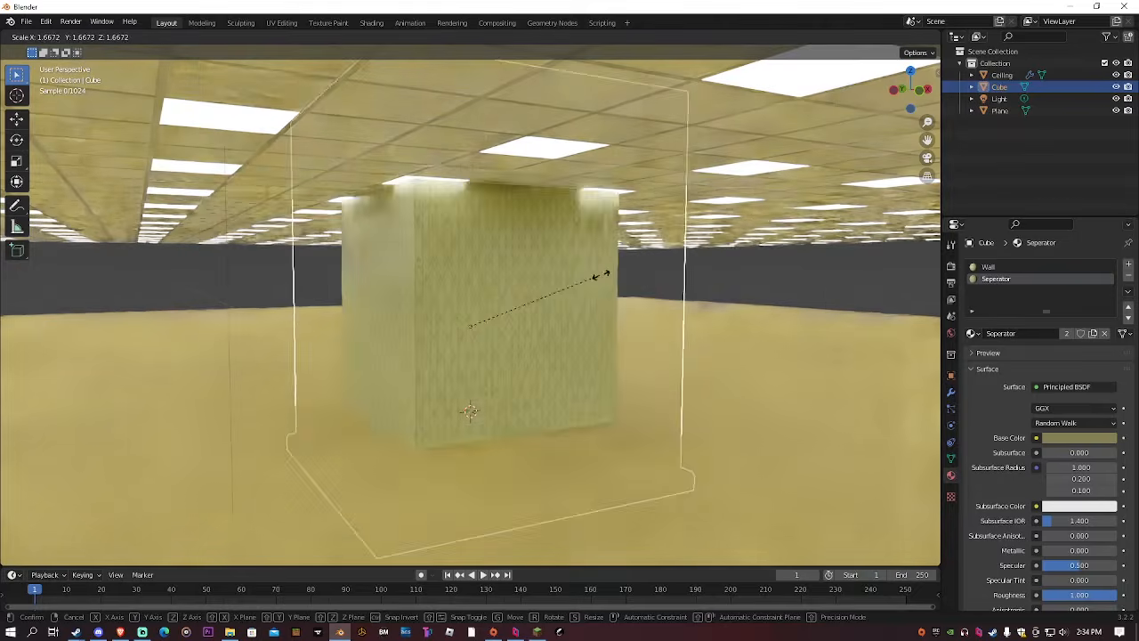
pyautogui.press('z')
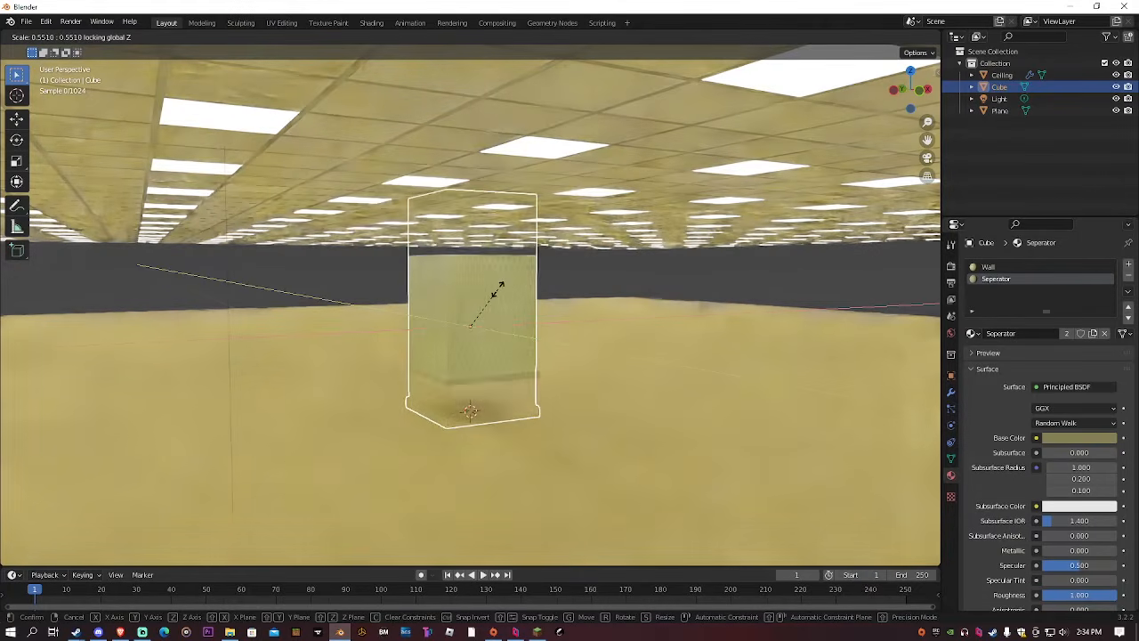
pyautogui.hotkey('shift', 'z')
pyautogui.rightClick(787, 271)
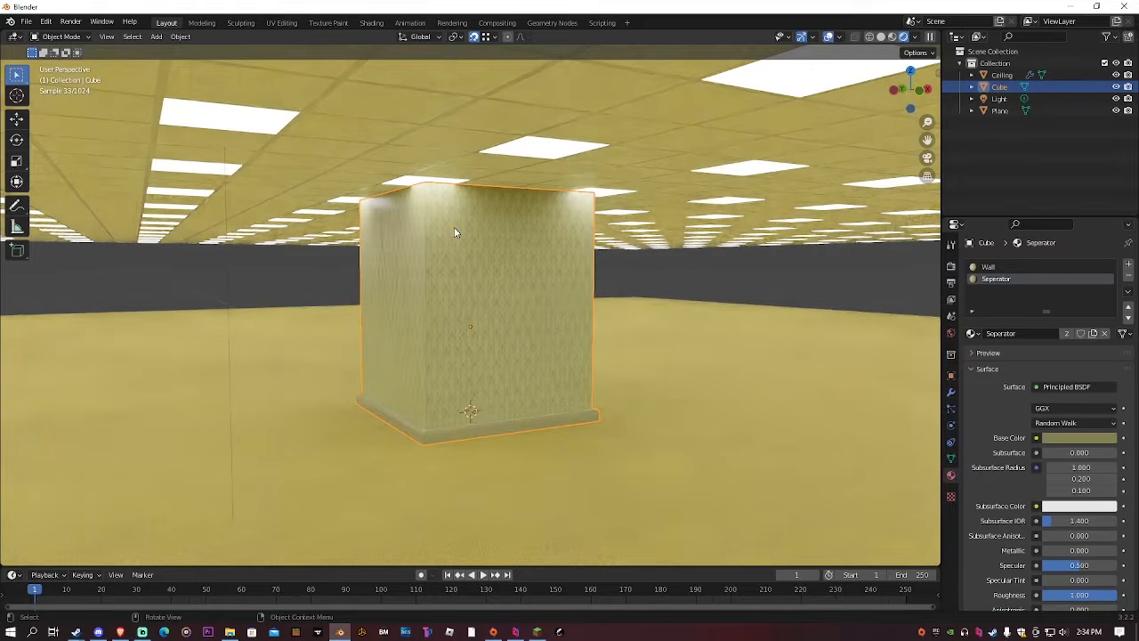
# Duplicate the central pillar, leaving the copy in its original position
pyautogui.scroll(-2, 454, 231)
pyautogui.hotkey('shift', 'd')
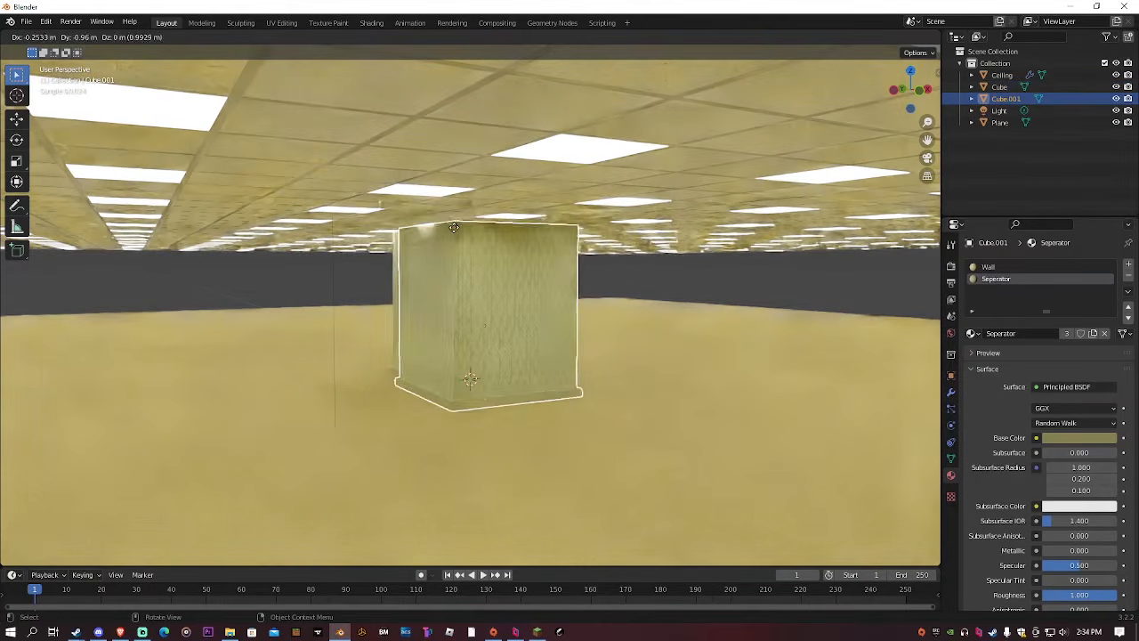
pyautogui.rightClick(256, 206)
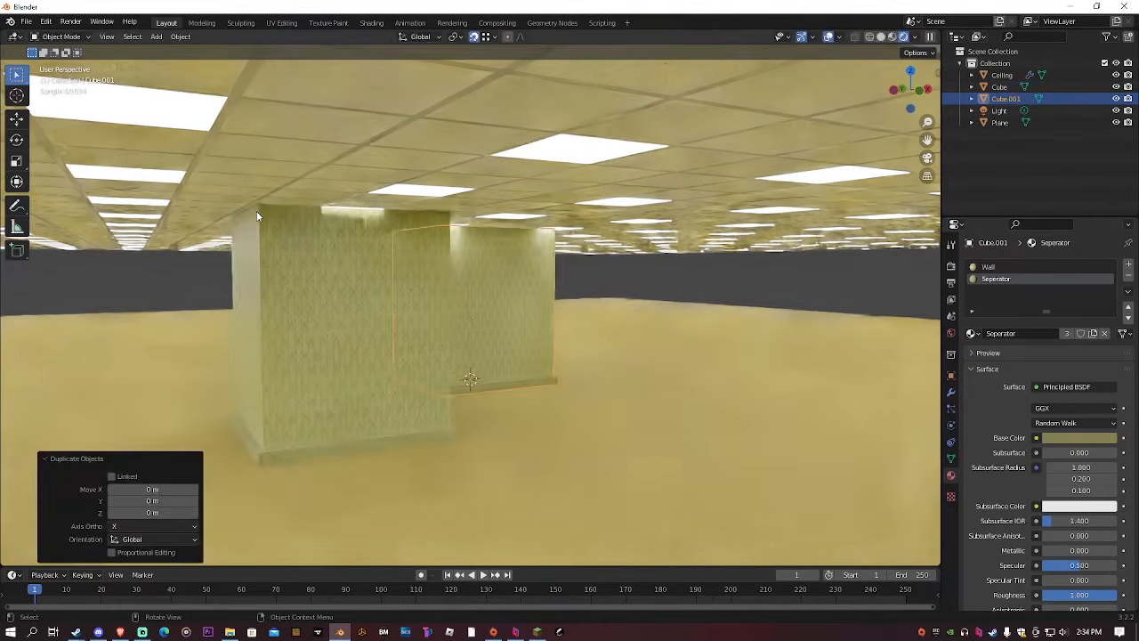
# Scale the duplicate's entire mesh by 20 horizontally in Edit Mode, excluding the Z axis, to form the room's outer walls
pyautogui.scroll(2, 409, 271)
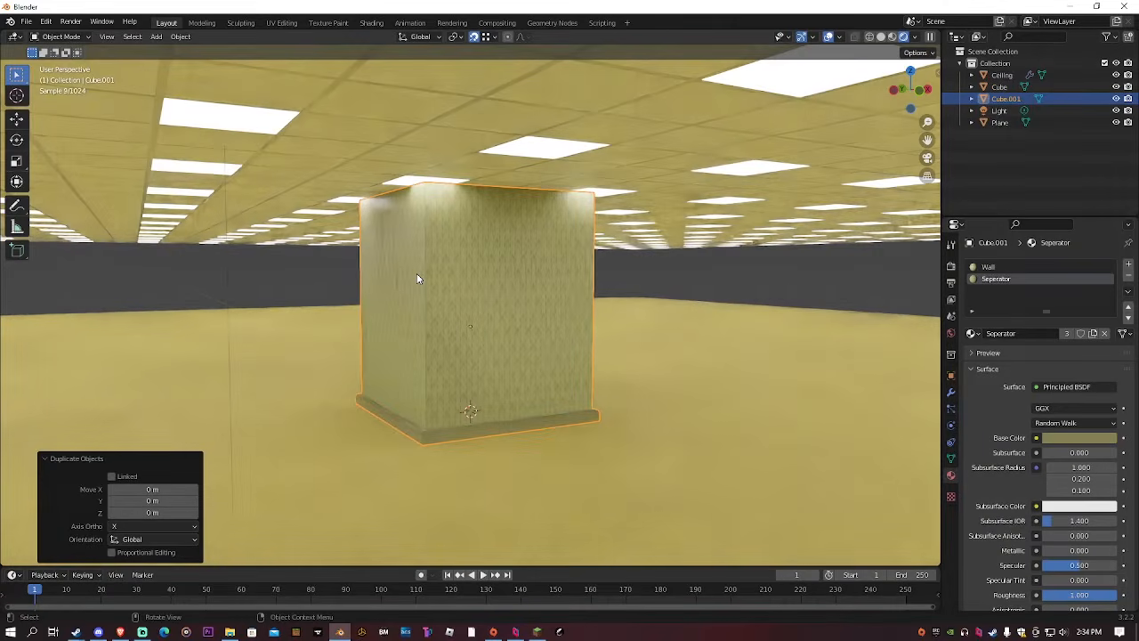
pyautogui.press('Tab')
pyautogui.scroll(-2, 417, 273)
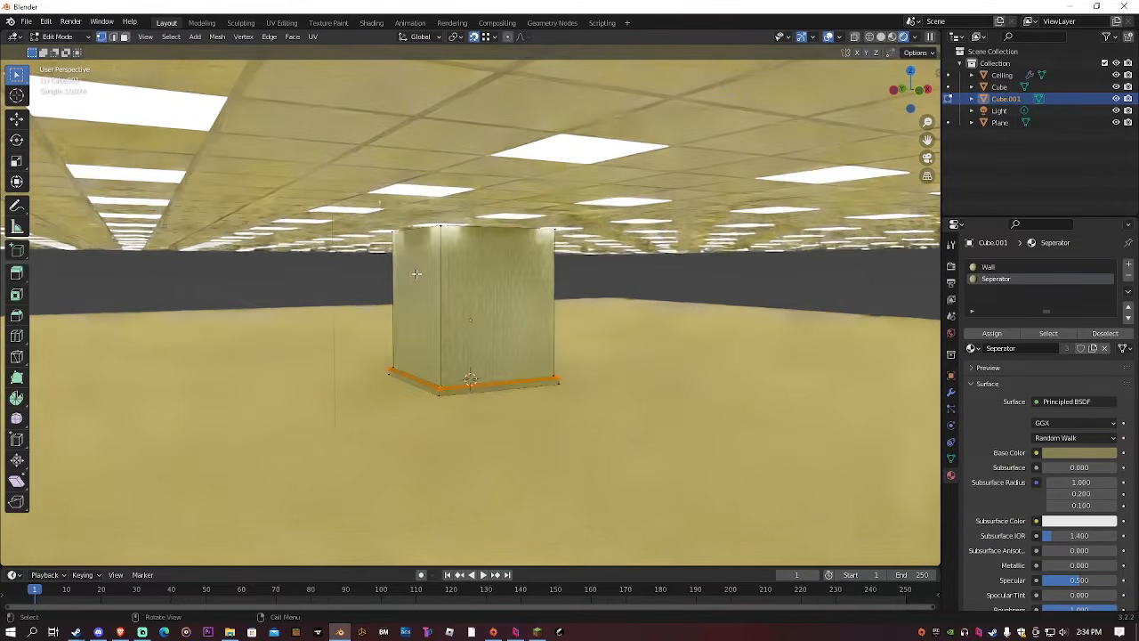
pyautogui.scroll(-4, 417, 273)
pyautogui.scroll(6, 416, 273)
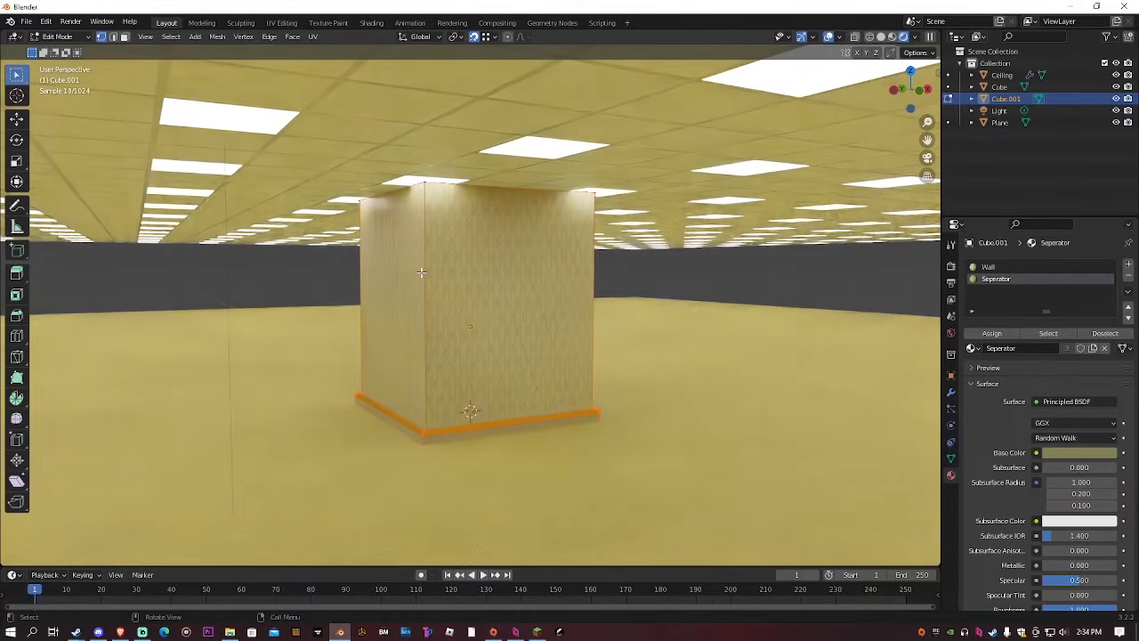
pyautogui.press('s')
pyautogui.hotkey('shift', 'z')
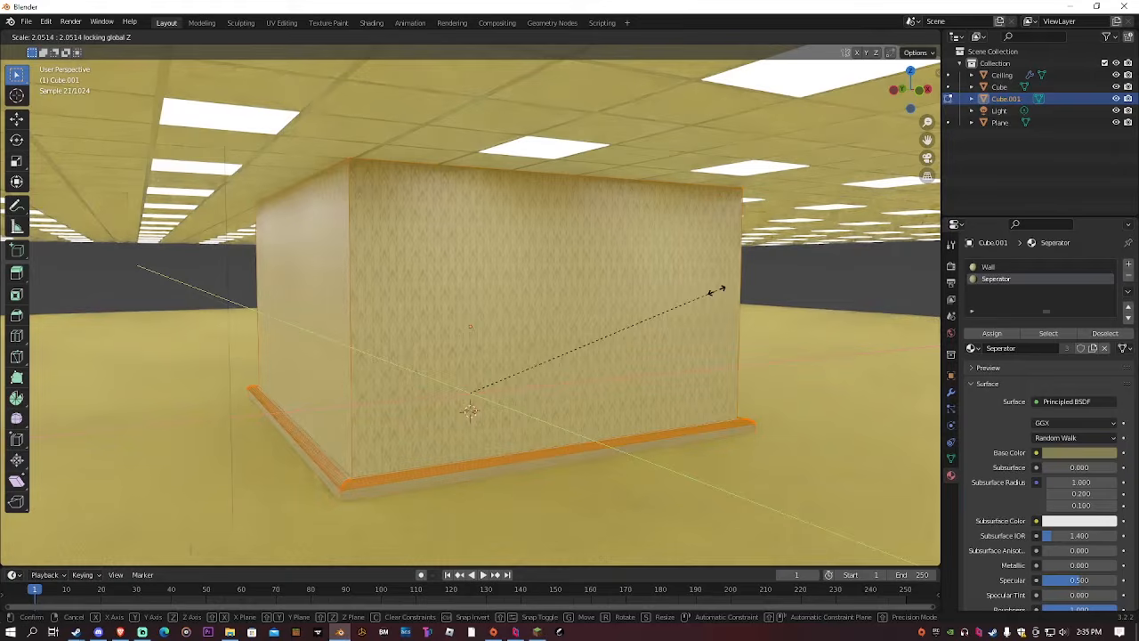
pyautogui.write('20')
pyautogui.press('Return')
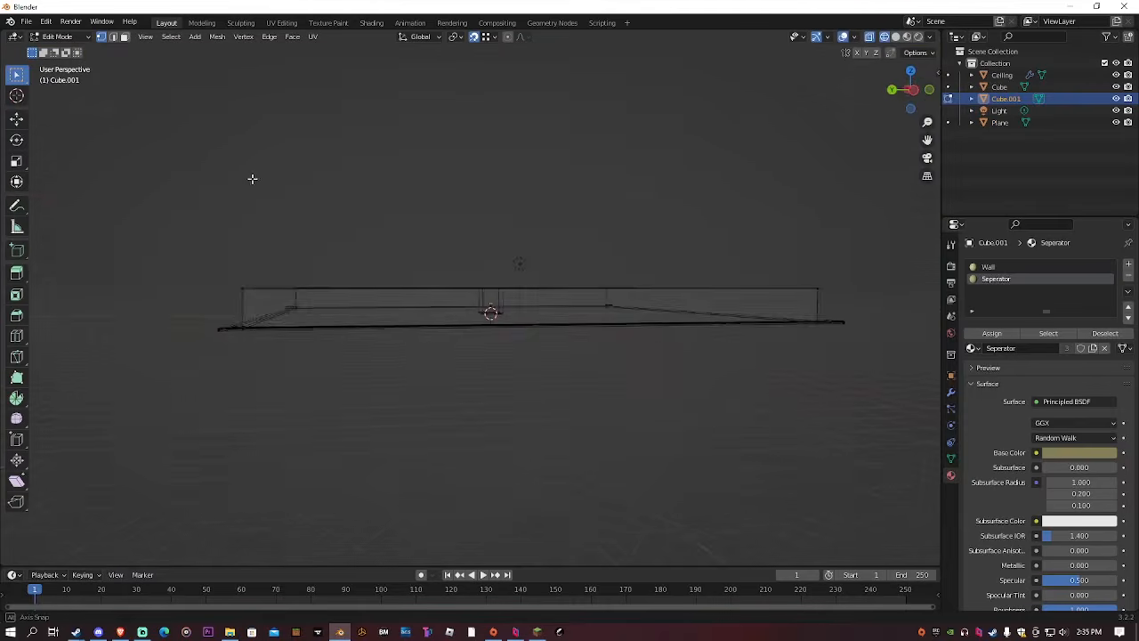
# Inspect the enlarged outer walls in rendered shading from outside and inside, especially where their base meets the carpet
pyautogui.moveTo(252, 178); pyautogui.dragTo(217, 208, button='middle')
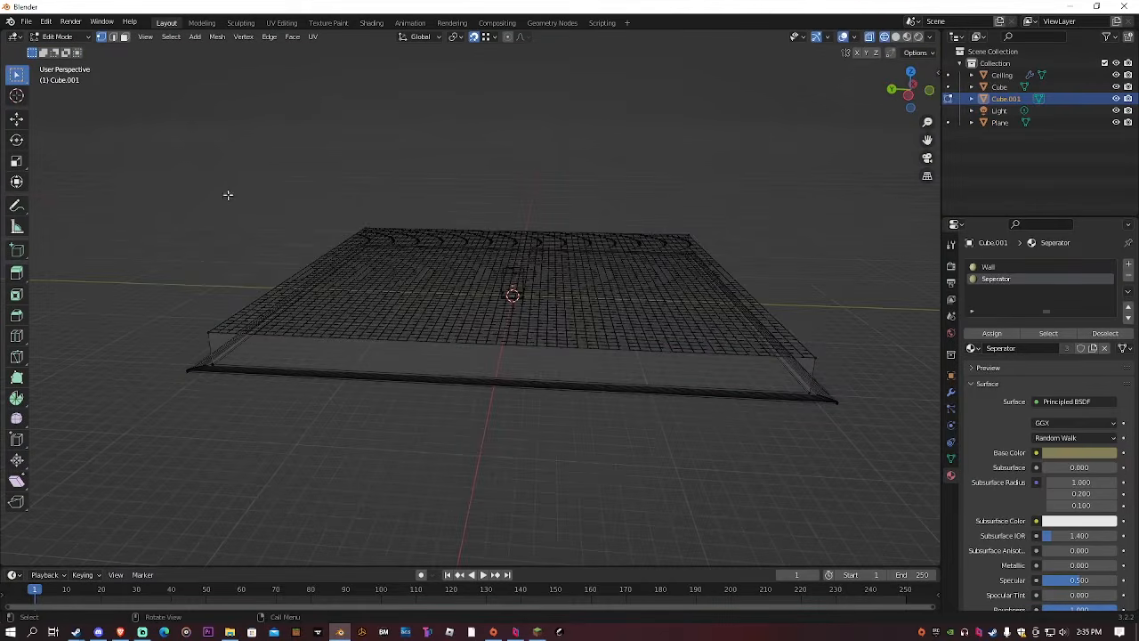
pyautogui.scroll(3, 355, 252)
pyautogui.moveTo(412, 234); pyautogui.dragTo(466, 213, button='middle')
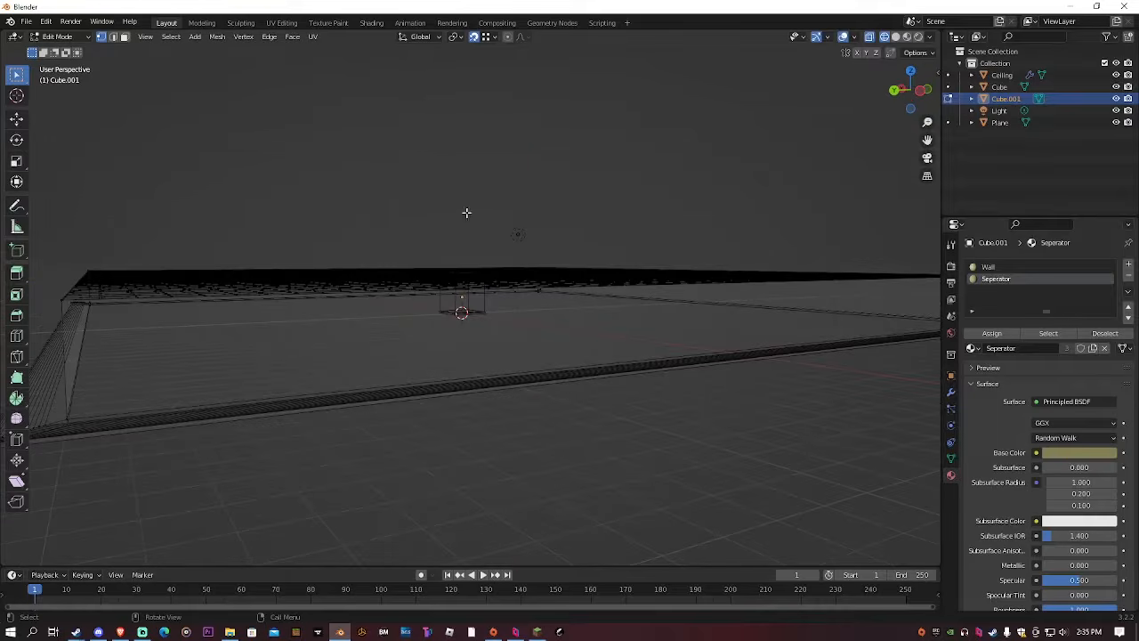
pyautogui.click(919, 37)
pyautogui.moveTo(537, 161); pyautogui.dragTo(486, 188, button='middle')
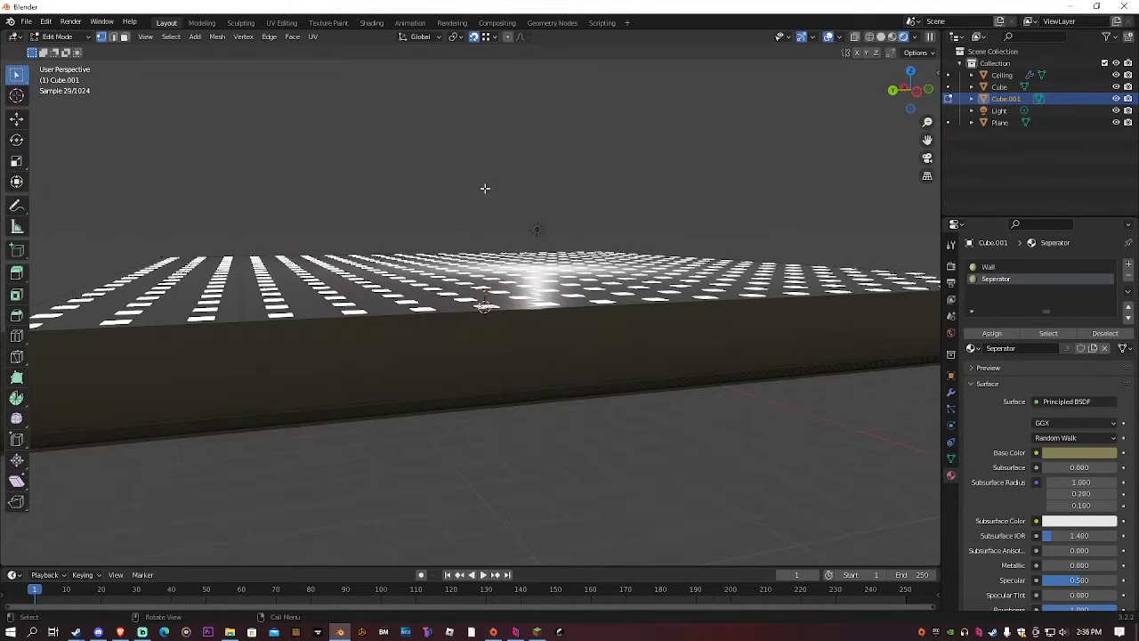
pyautogui.press('Tab')
pyautogui.hotkey('shift', '`')
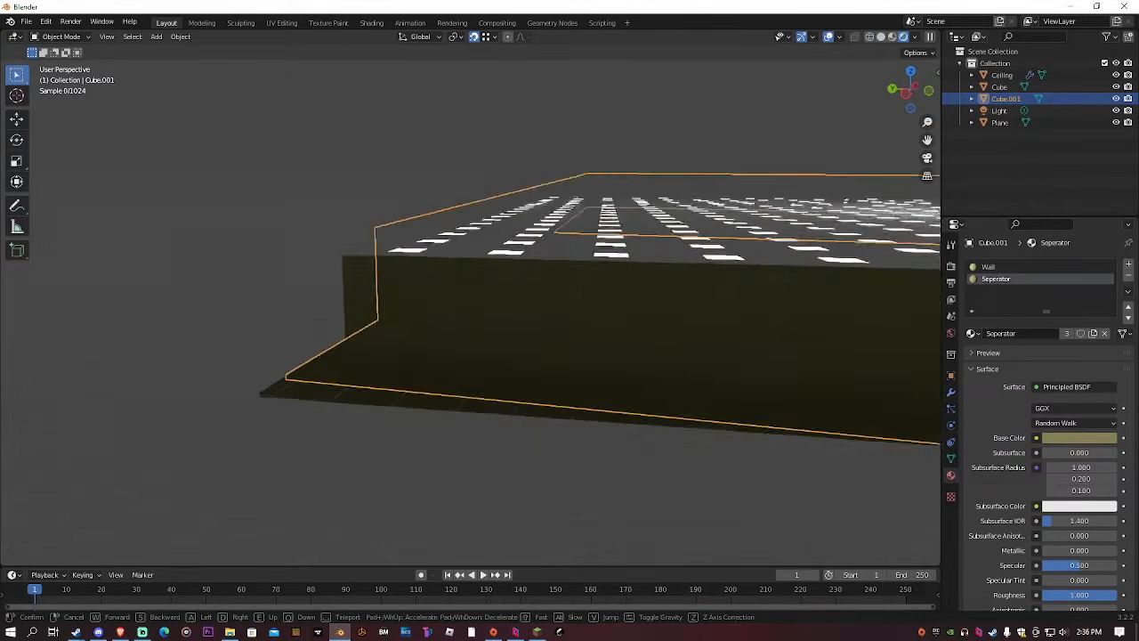
pyautogui.press('w')
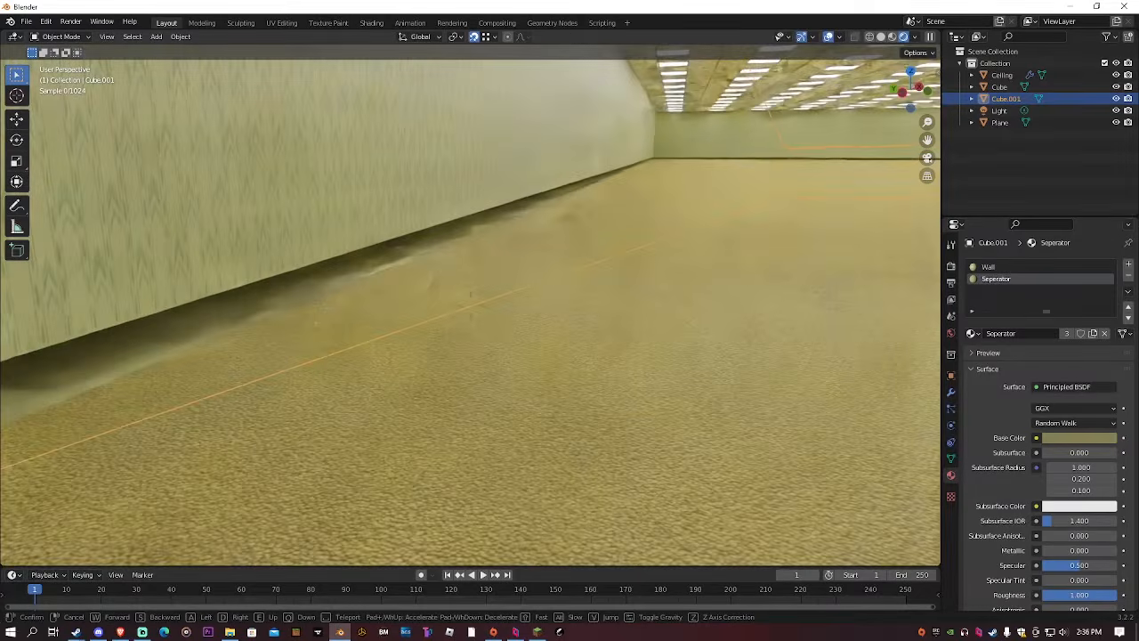
pyautogui.press('q')
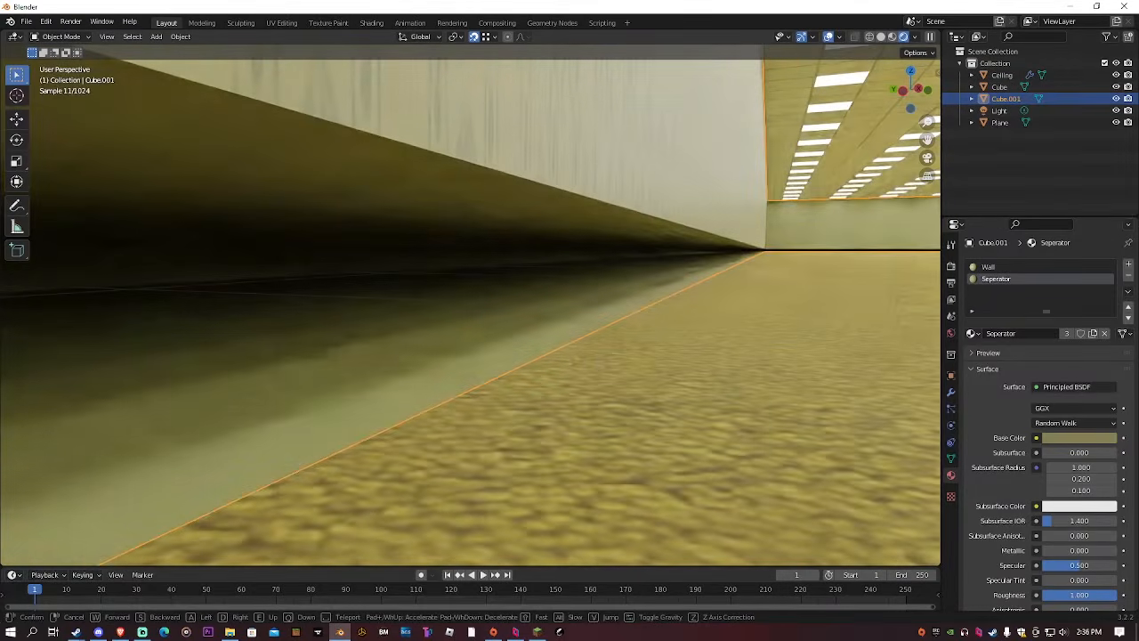
pyautogui.press('a')
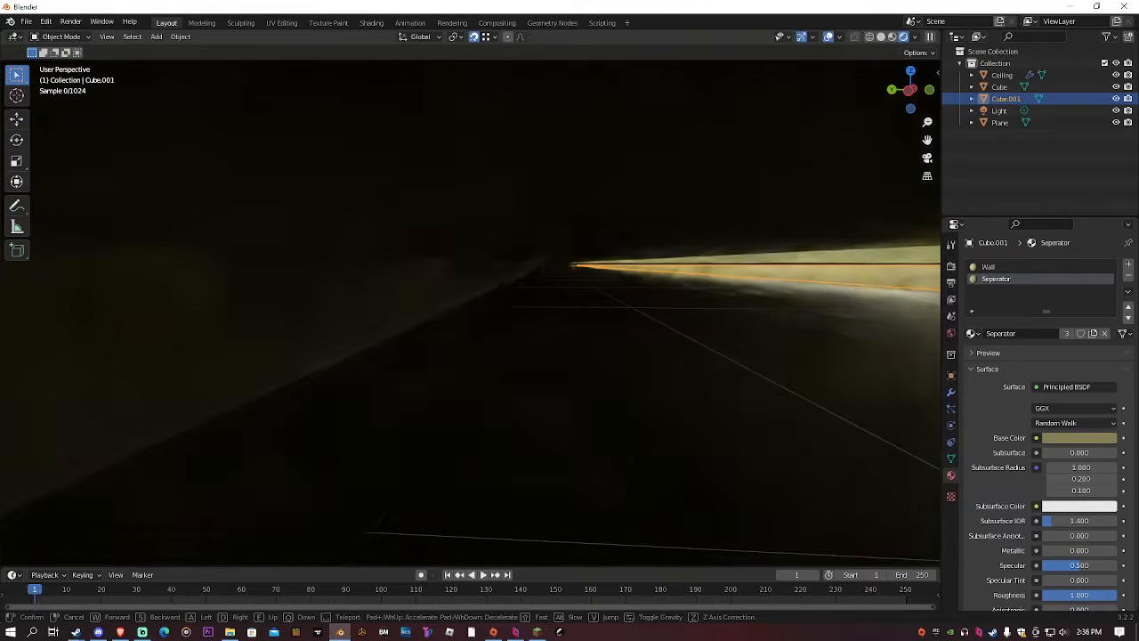
pyautogui.press('d')
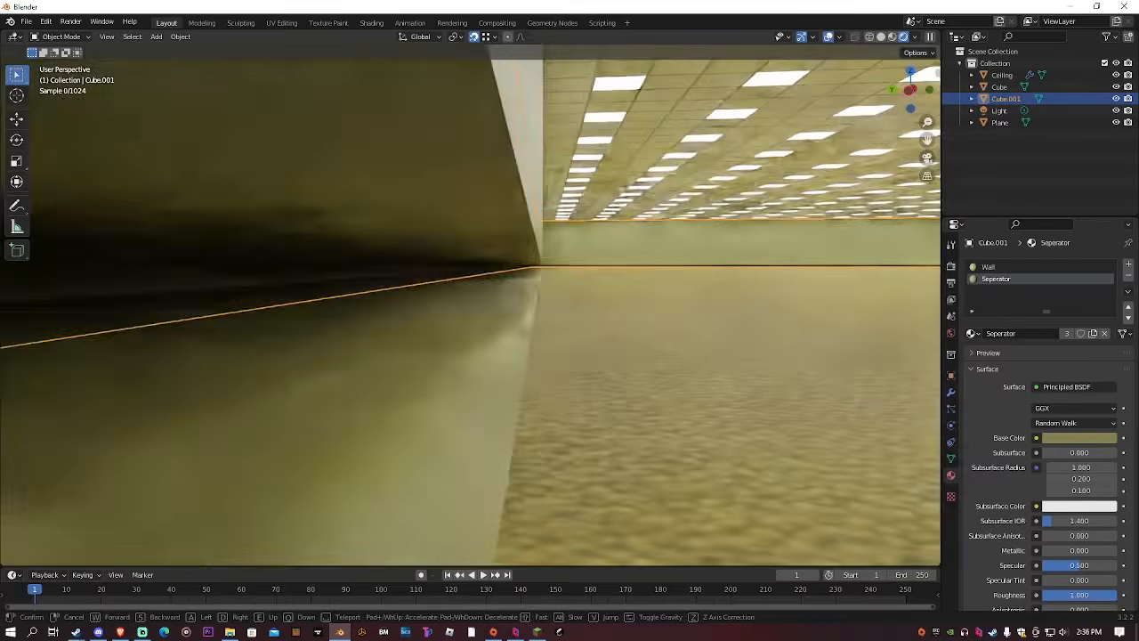
pyautogui.press('d')
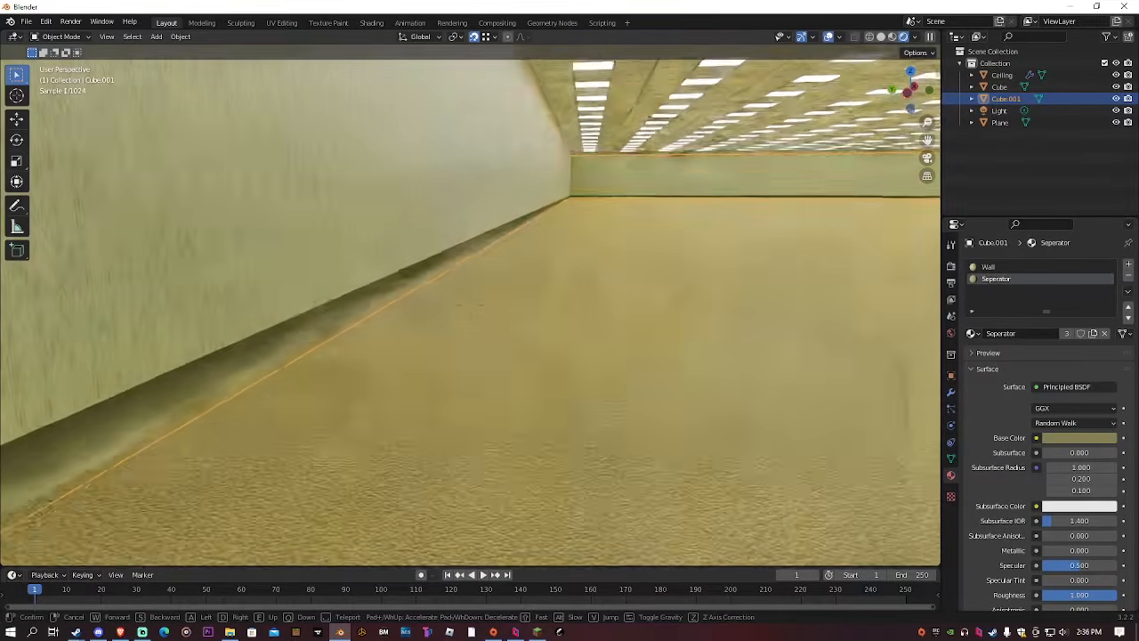
pyautogui.press('a')
pyautogui.press('d')
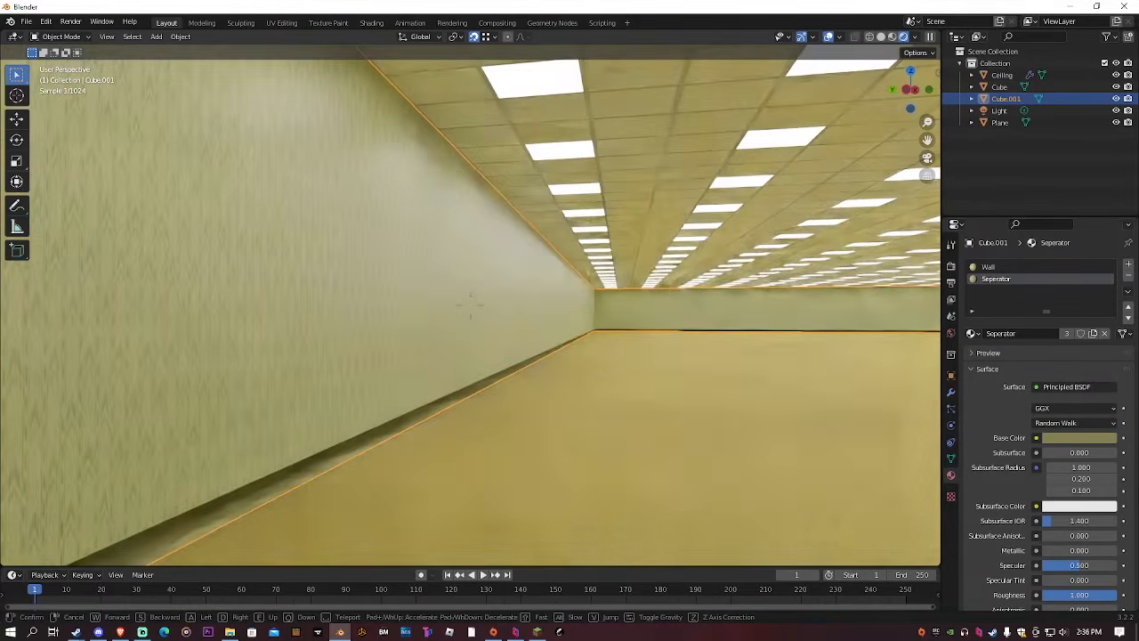
pyautogui.press('Escape')
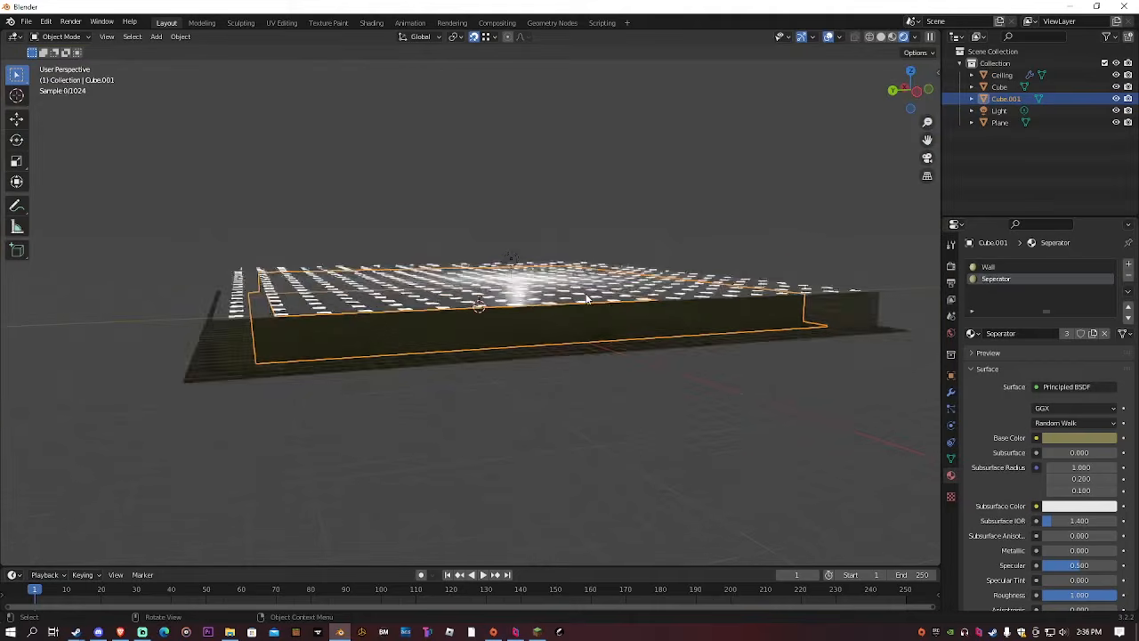
# Select the outer walls' bottom trim vertices in Edit Mode and move them down 1 m along Z
pyautogui.click(868, 37)
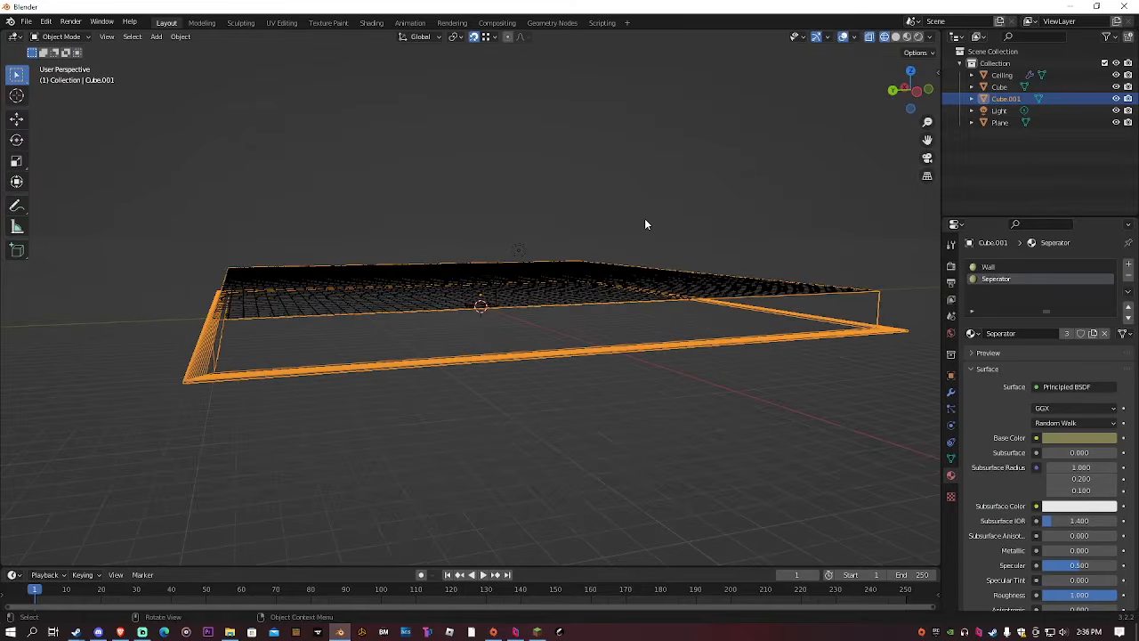
pyautogui.press('KP_7')
pyautogui.moveTo(628, 238); pyautogui.dragTo(603, 133, button='middle')
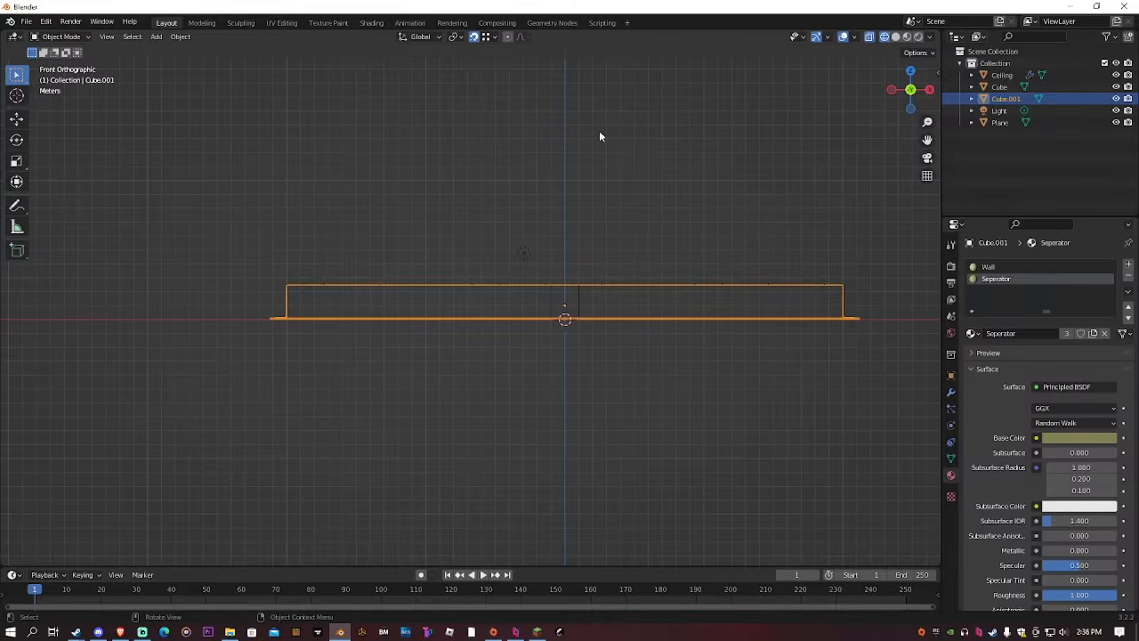
pyautogui.scroll(3, 563, 162)
pyautogui.scroll(-3, 400, 212)
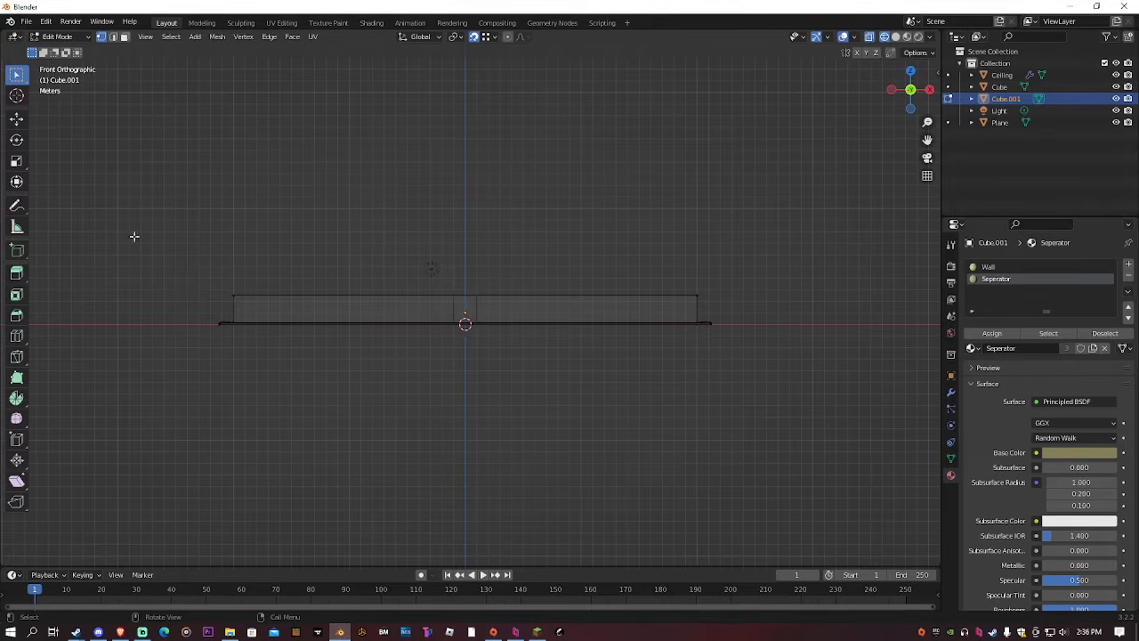
pyautogui.moveTo(253, 323); pyautogui.dragTo(791, 356)
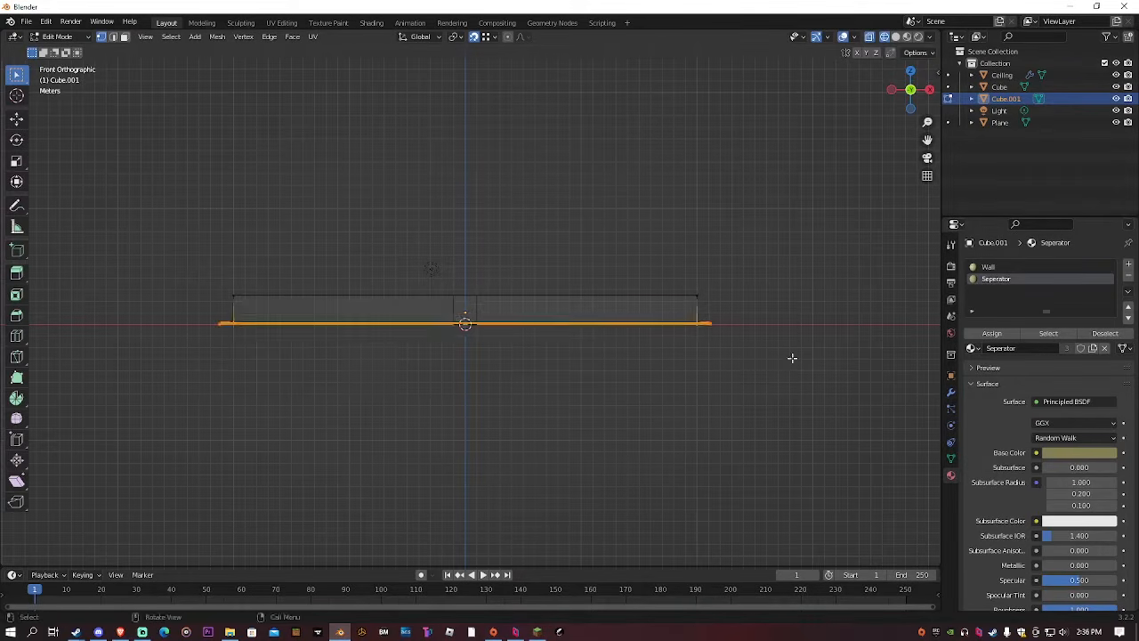
pyautogui.moveTo(791, 356); pyautogui.dragTo(663, 371, button='middle')
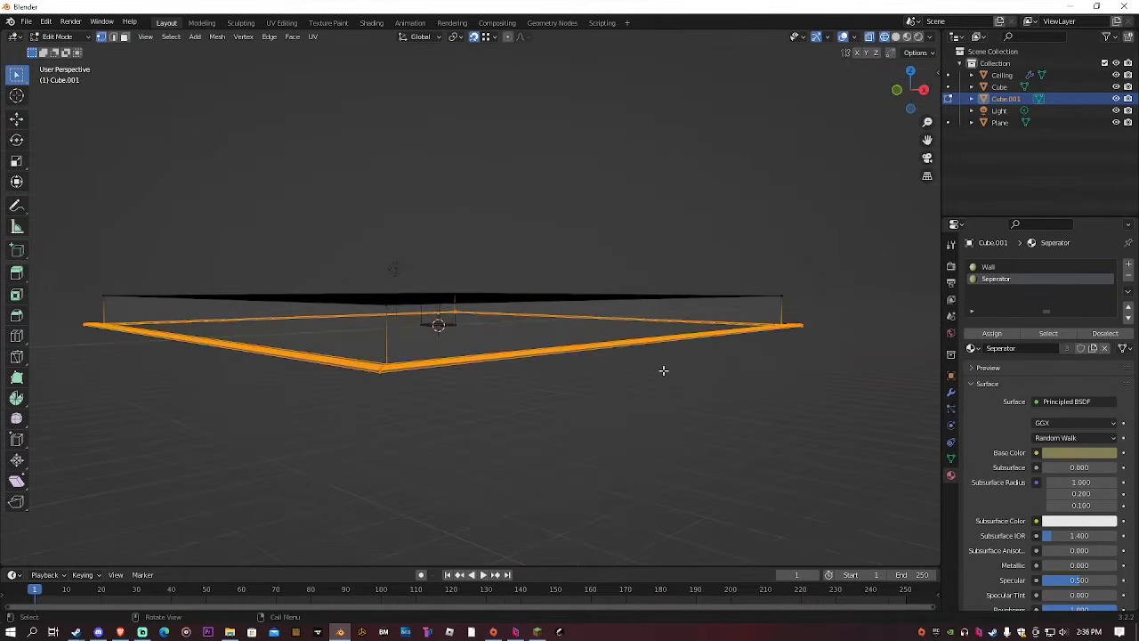
pyautogui.press('g')
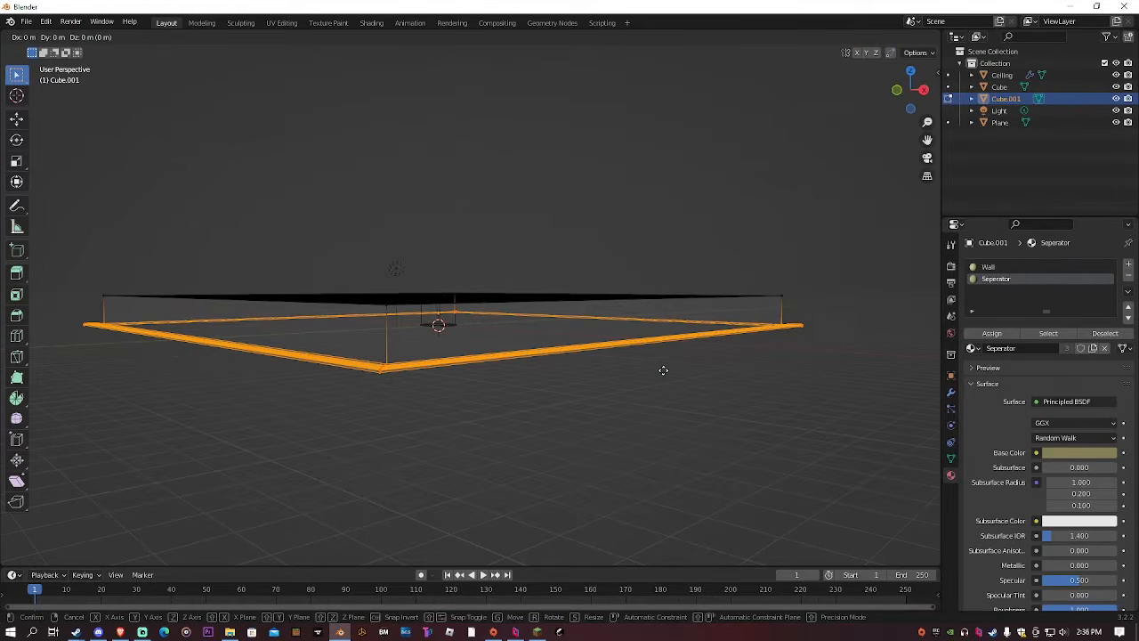
pyautogui.write('z-1')
pyautogui.press('Return')
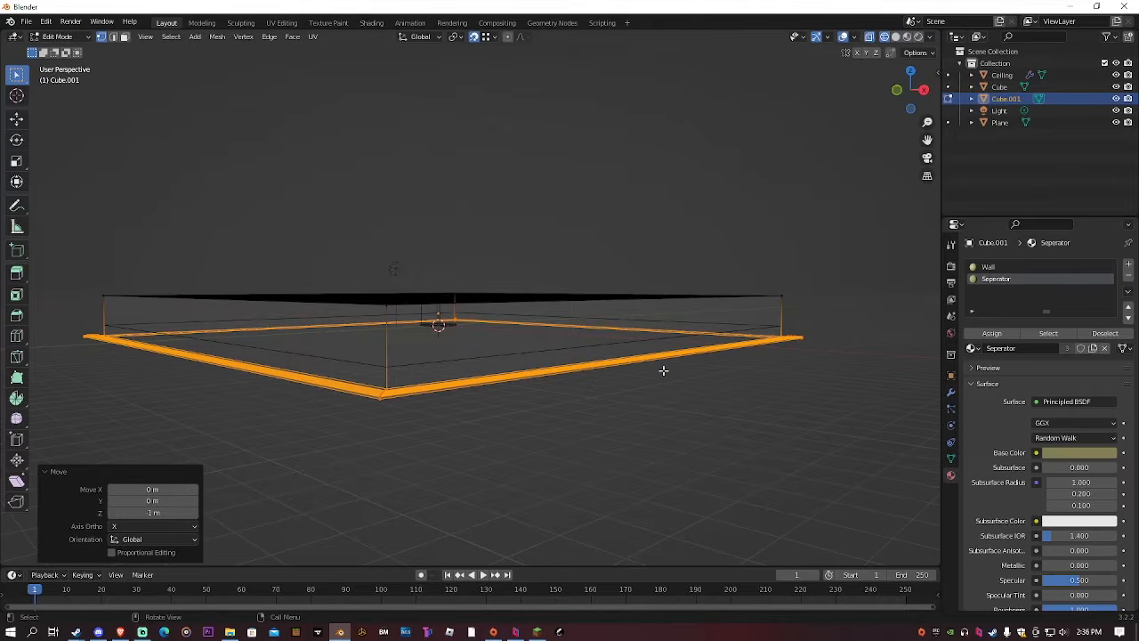
pyautogui.press('Tab')
# Walk through the rendered room to examine the wall base, ceiling and central pillar
pyautogui.moveTo(663, 370); pyautogui.dragTo(570, 308, button='middle')
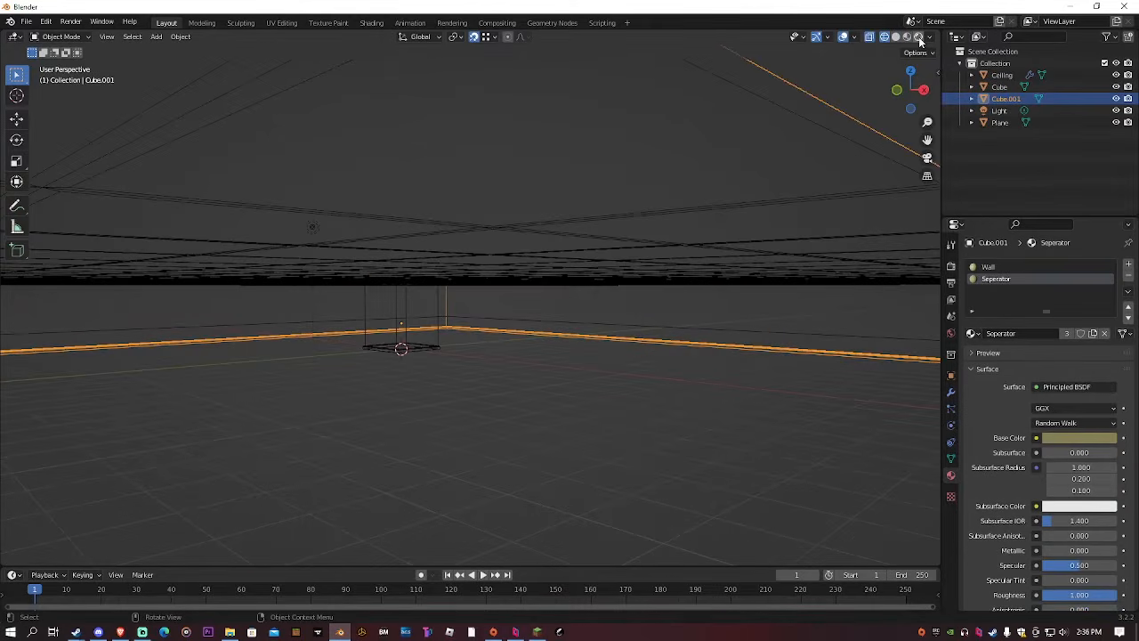
pyautogui.click(919, 37)
pyautogui.hotkey('shift', '`')
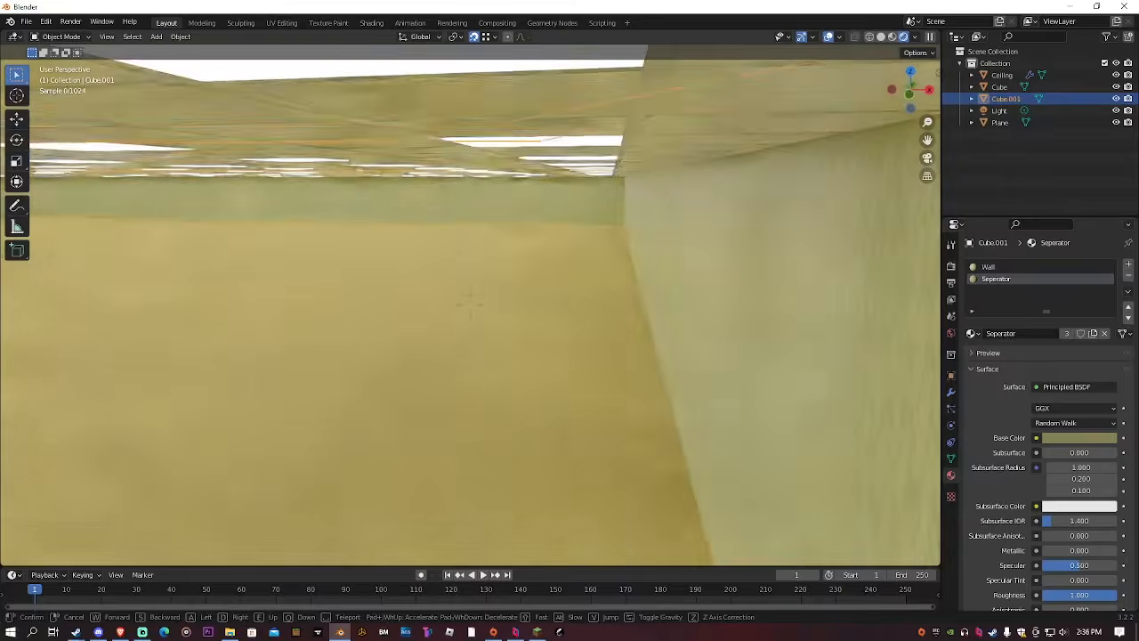
pyautogui.press('w')
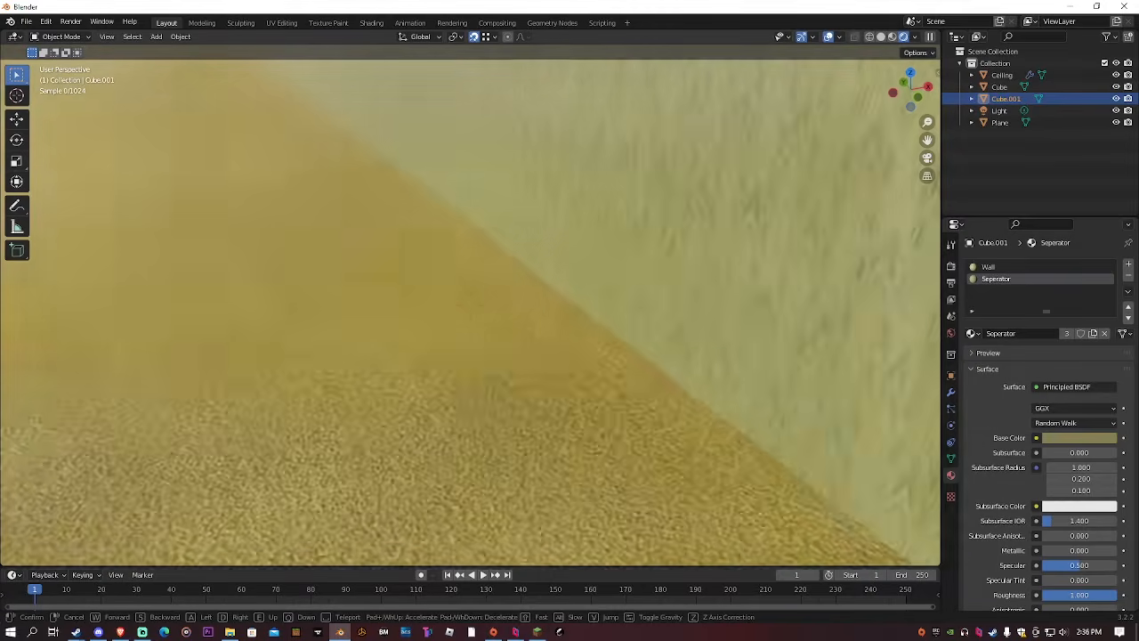
pyautogui.press('w')
pyautogui.press('s')
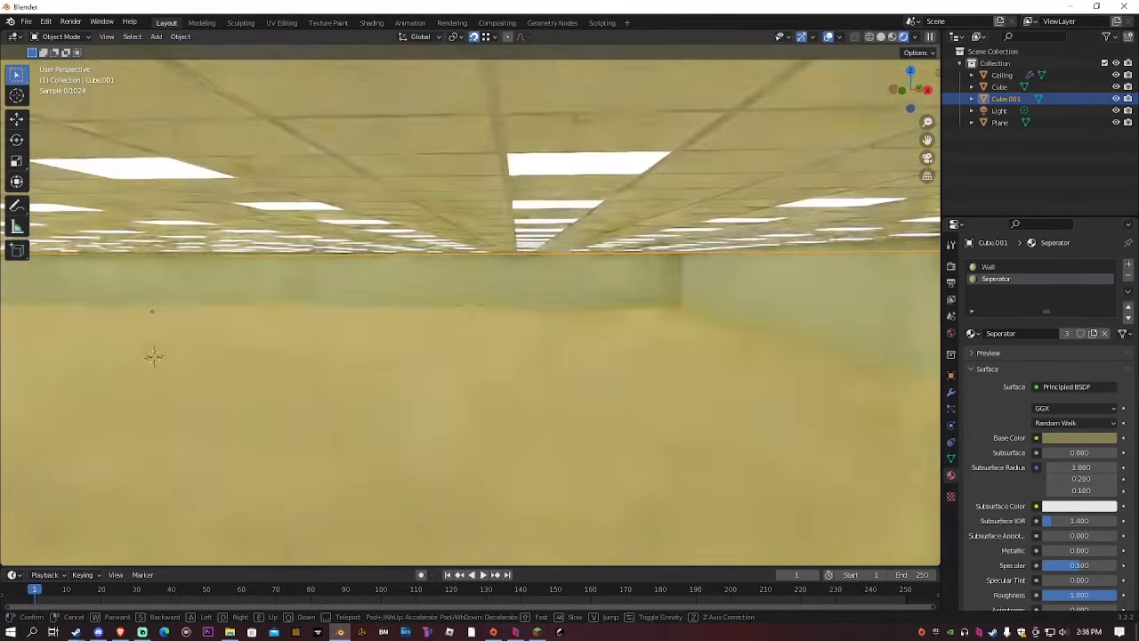
pyautogui.press('w')
pyautogui.press('w')
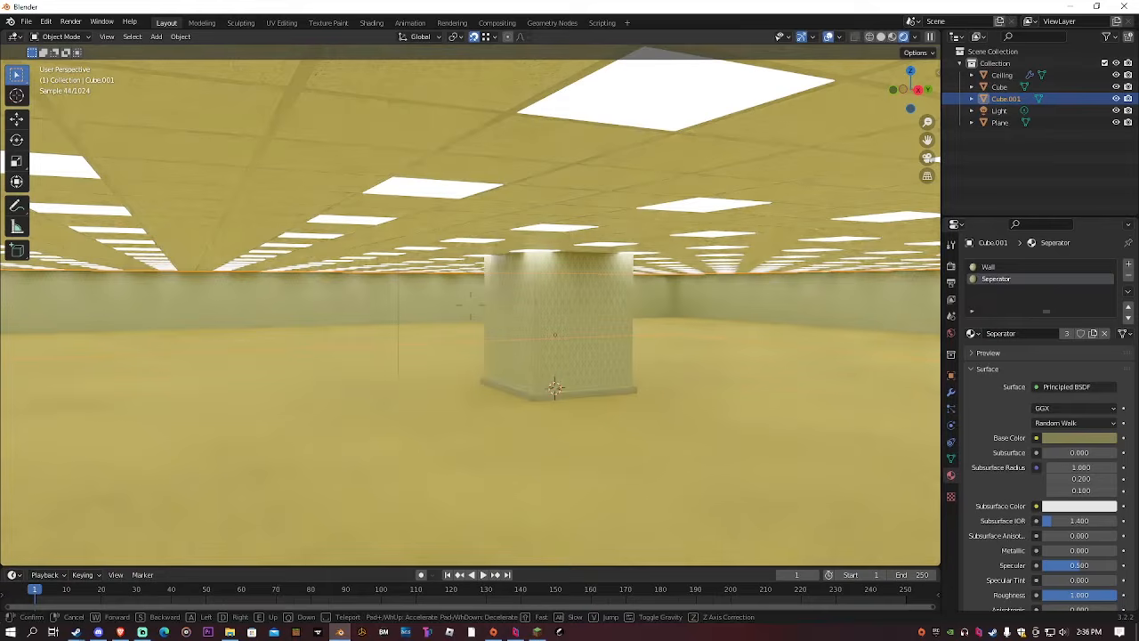
pyautogui.press('Return')
# Hide the ceiling and show the scene in wireframe from the top view
pyautogui.click(572, 157)
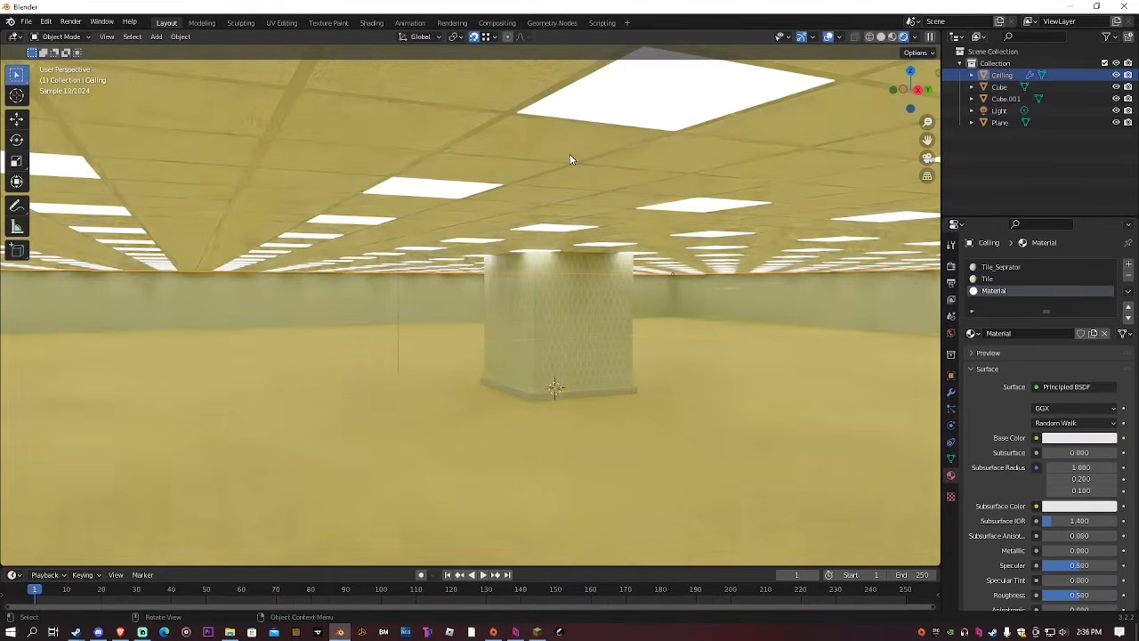
pyautogui.press('h')
pyautogui.click(871, 36)
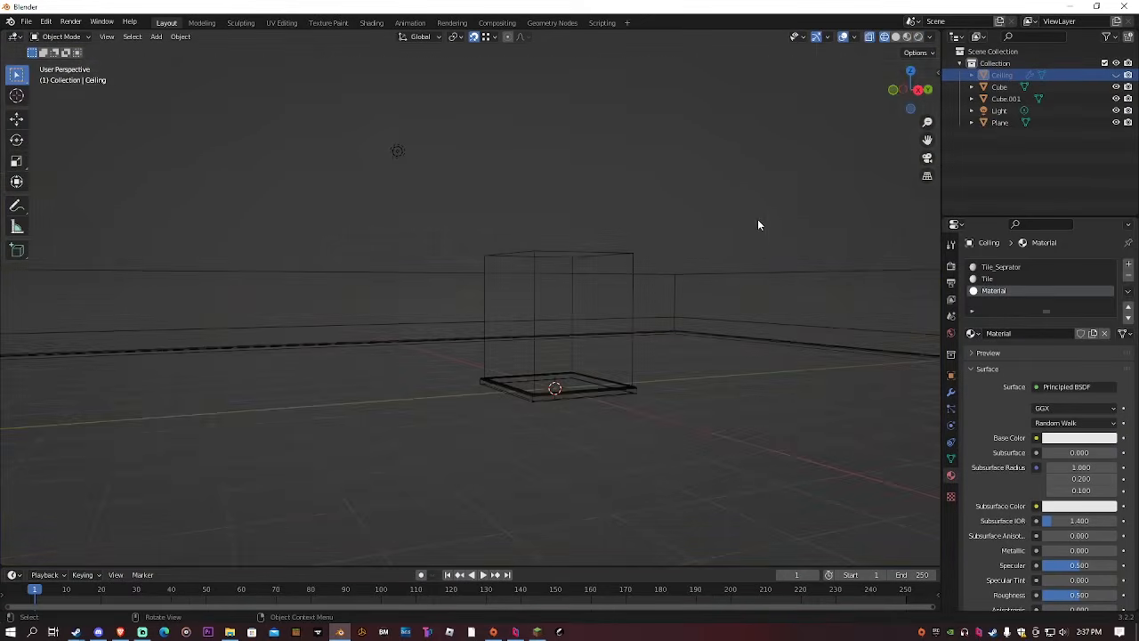
pyautogui.press('KP_7')
pyautogui.scroll(-8, 530, 229)
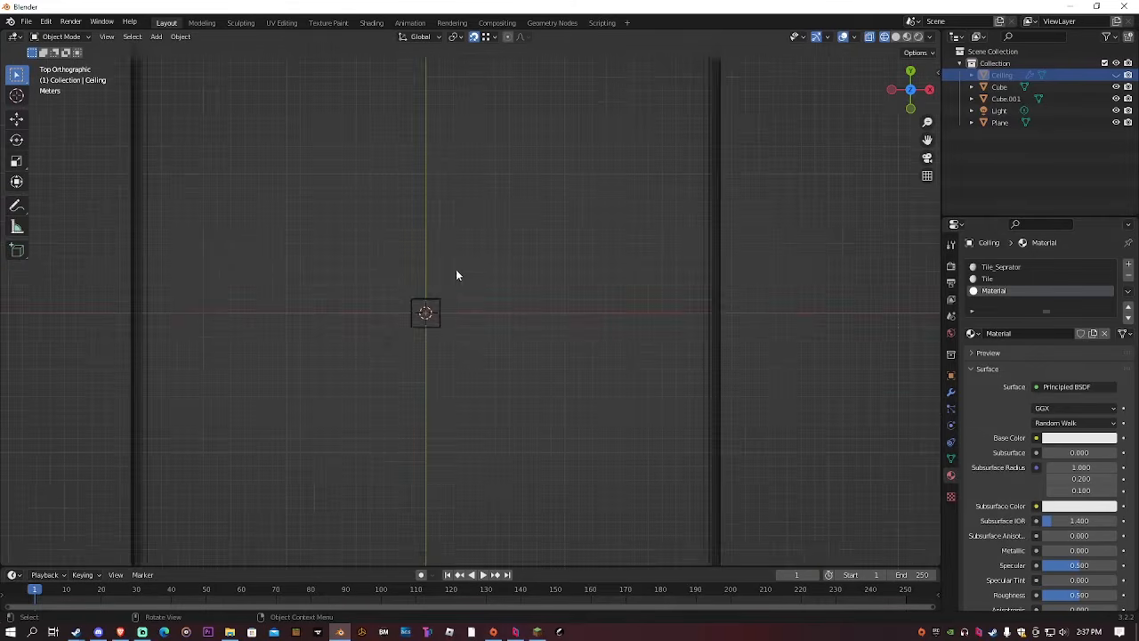
# Duplicate the central pillar and place the copy about -10 m in X and 11 m in Y from it
pyautogui.scroll(4, 455, 269)
pyautogui.click(398, 291)
pyautogui.press('Home')
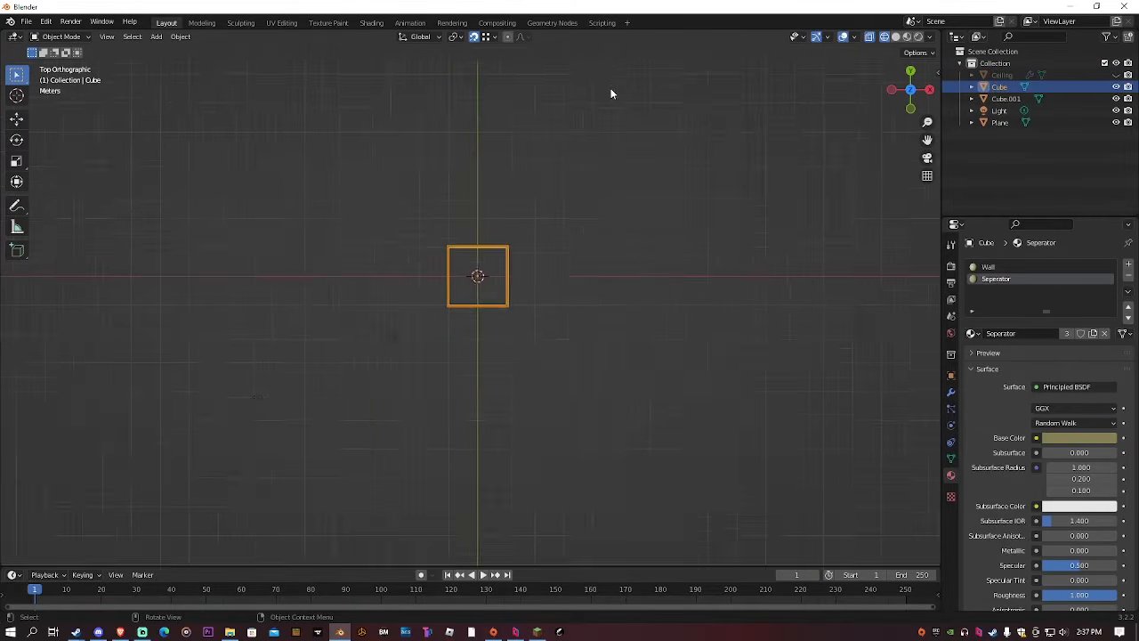
pyautogui.keyDown('shift'); pyautogui.moveTo(473, 242); pyautogui.dragTo(568, 388, button='middle'); pyautogui.keyUp('shift')
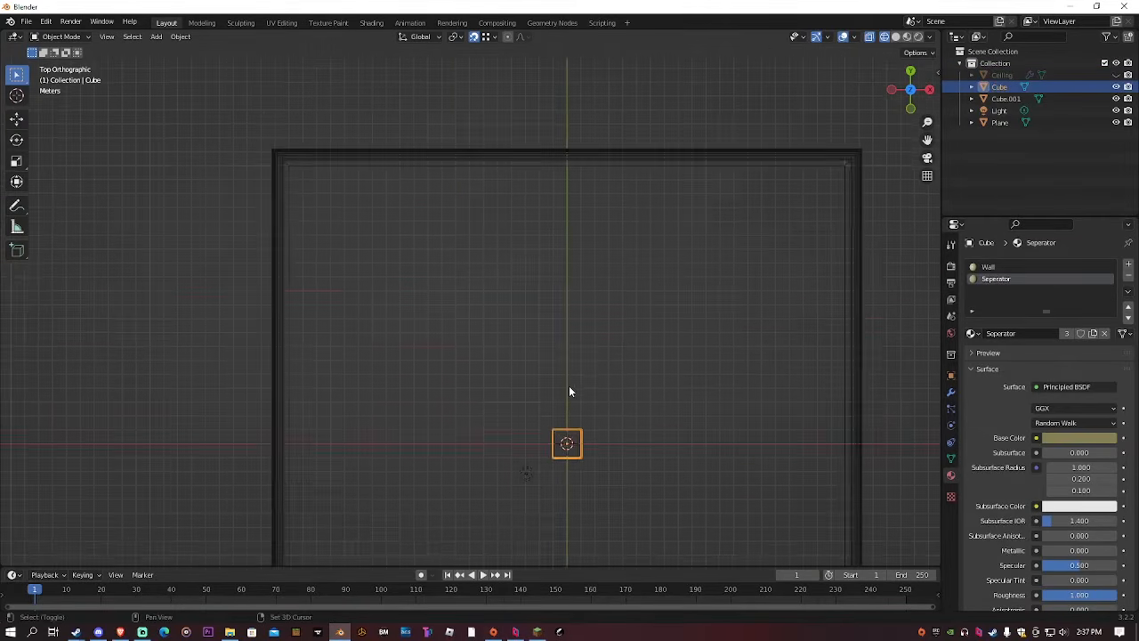
pyautogui.hotkey('shift', 'd')
pyautogui.click(430, 233)
pyautogui.scroll(-5, 451, 279)
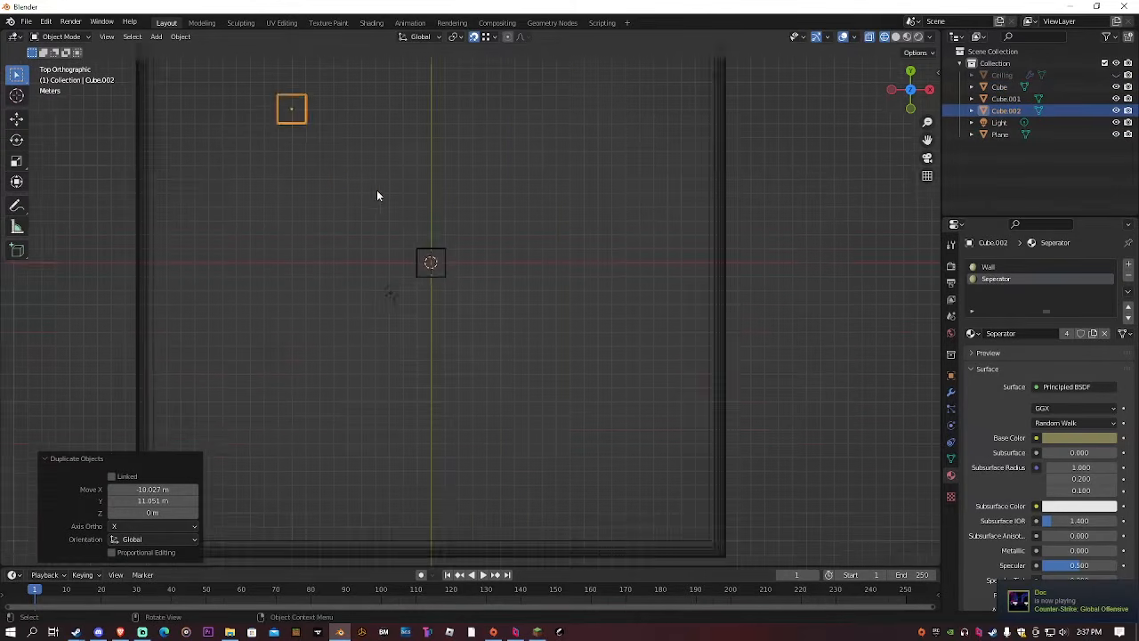
# Move the central pillar toward the room's negative X, negative Y corner and scatter four more duplicates across the room
pyautogui.moveTo(455, 283); pyautogui.dragTo(363, 372)
pyautogui.hotkey('shift', 'd')
pyautogui.click(546, 337)
pyautogui.hotkey('shift', 'd')
pyautogui.click(405, 300)
pyautogui.hotkey('shift', 'd')
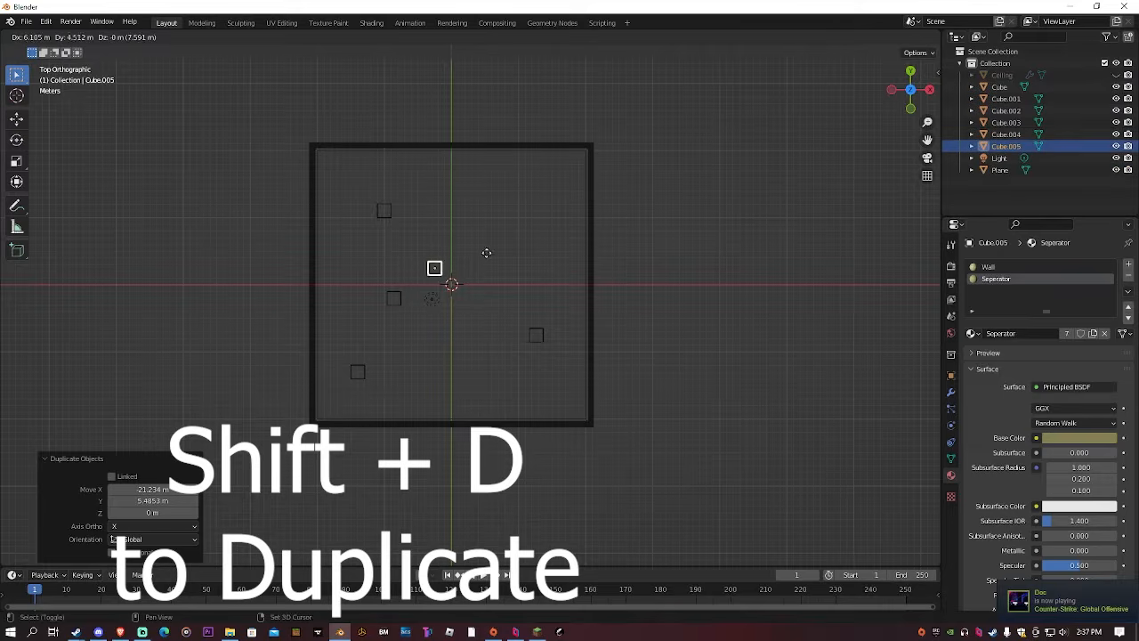
pyautogui.click(564, 176)
pyautogui.hotkey('shift', 'd')
pyautogui.click(471, 259)
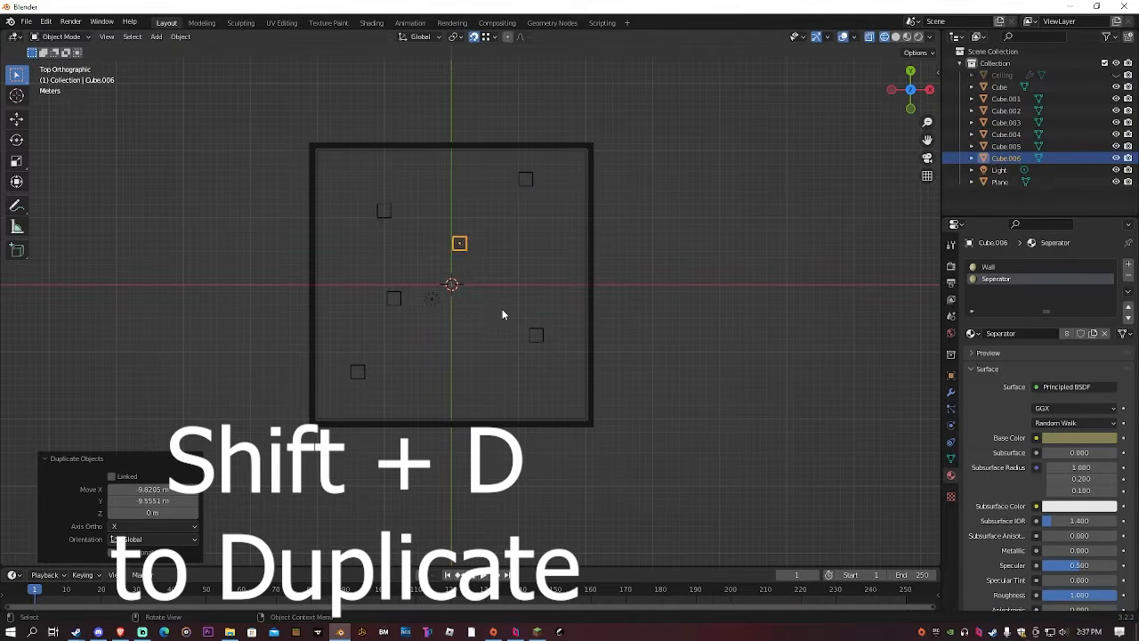
# Thin the selected pillar copy into a partition wall by moving its positive X side vertices -1.9 m along X
pyautogui.scroll(10, 472, 262)
pyautogui.press('Tab')
pyautogui.keyDown('shift'); pyautogui.moveTo(432, 211); pyautogui.dragTo(493, 330, button='middle'); pyautogui.keyUp('shift')
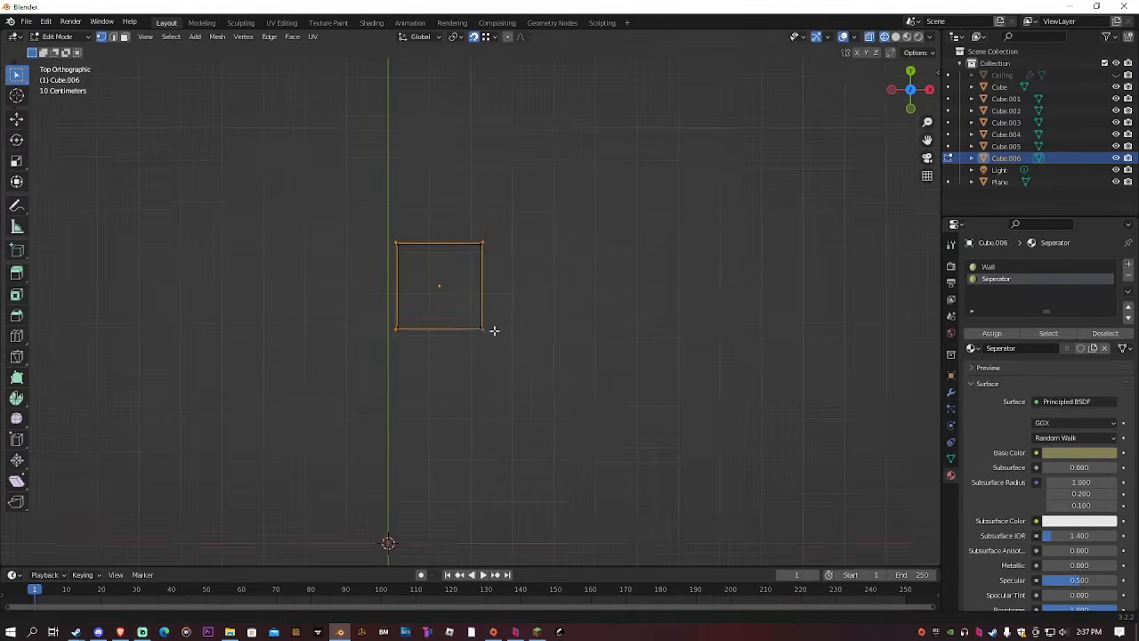
pyautogui.scroll(4, 463, 249)
pyautogui.moveTo(434, 138); pyautogui.dragTo(546, 482)
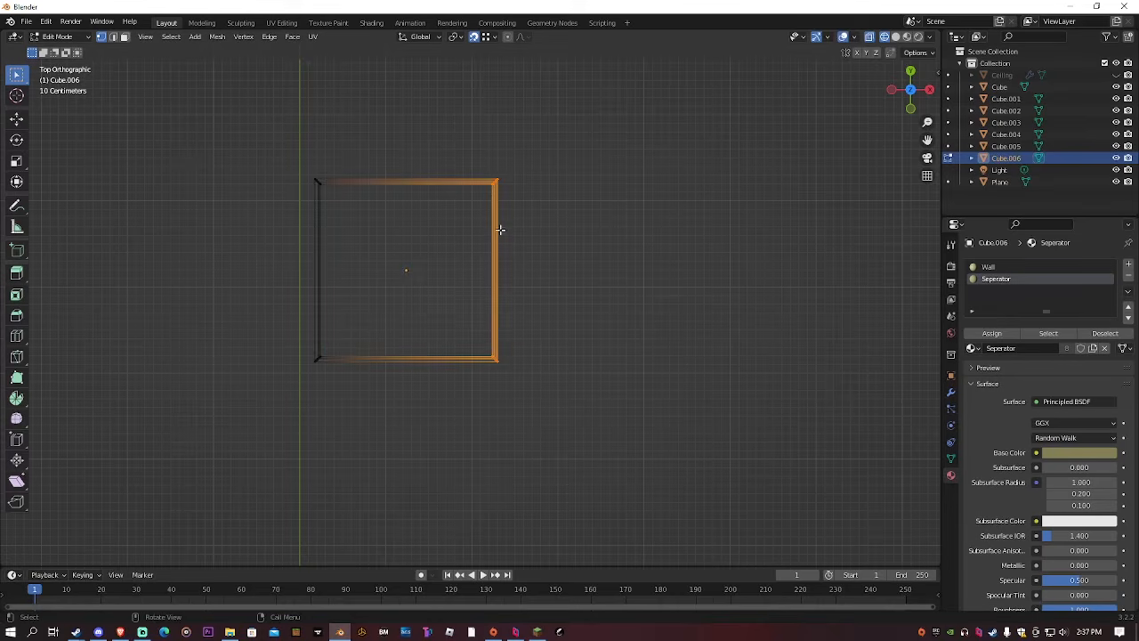
pyautogui.write('gx1')
pyautogui.press('-')
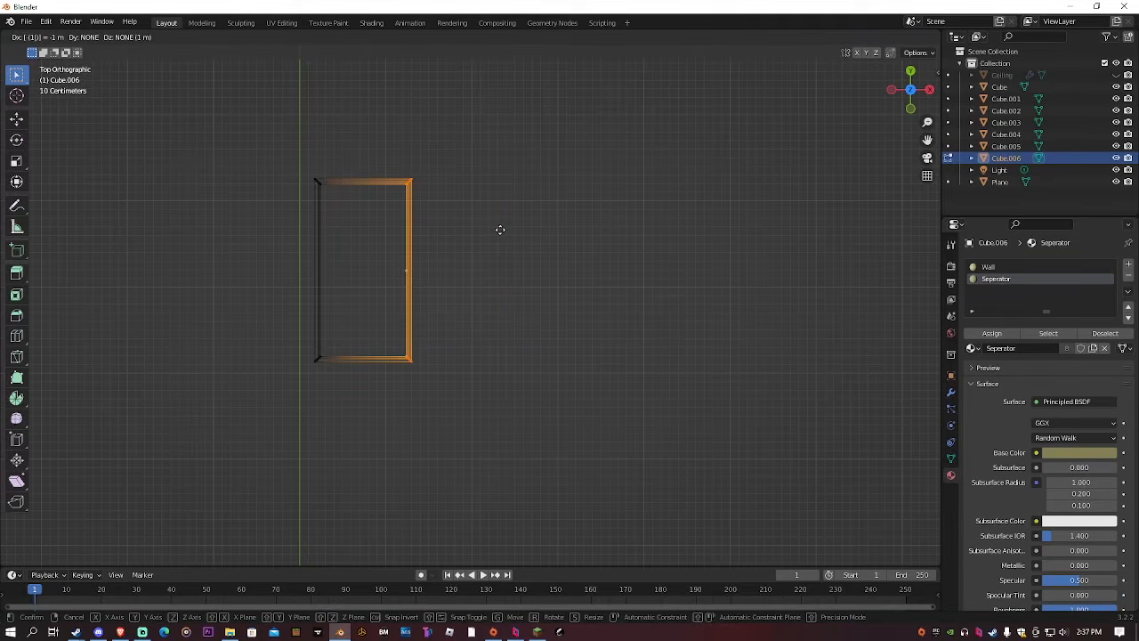
pyautogui.write('.6')
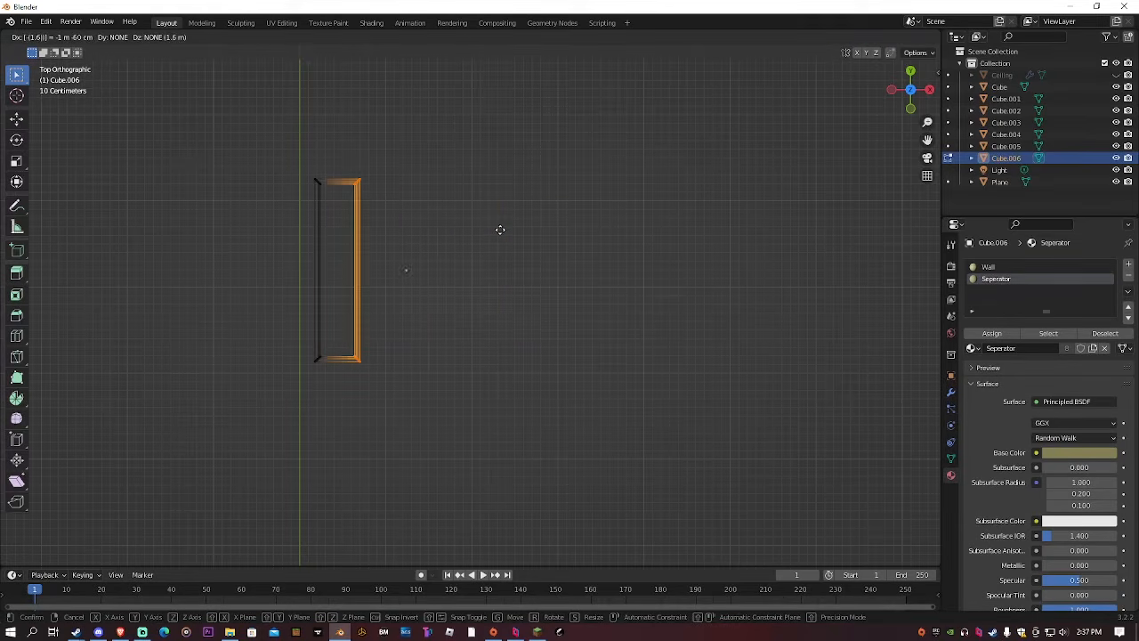
pyautogui.press('BackSpace')
pyautogui.write('9')
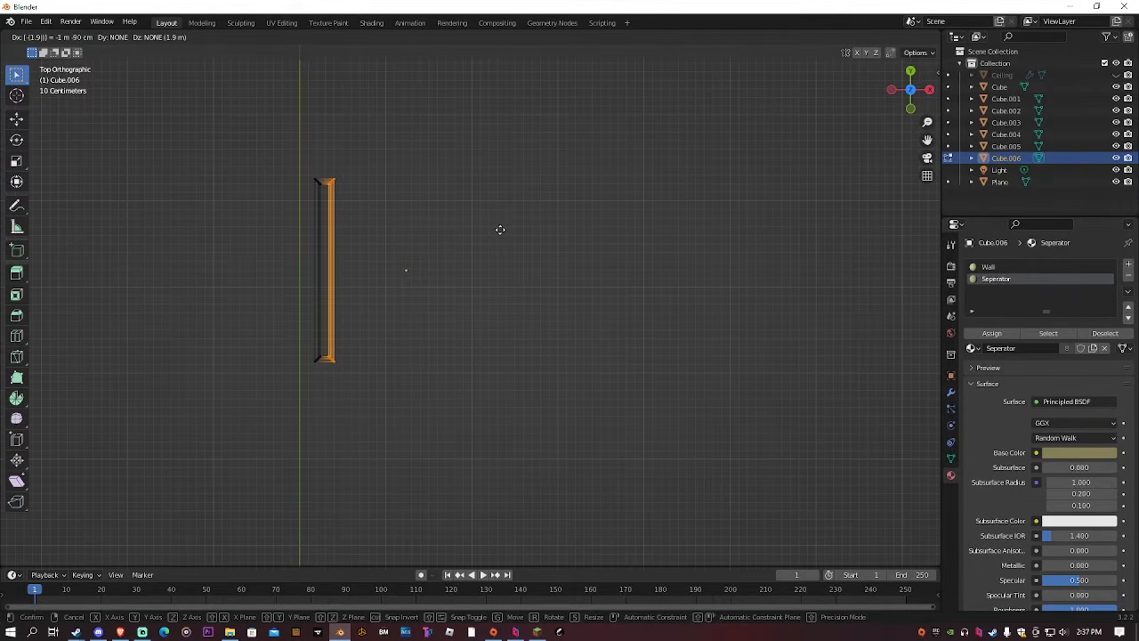
pyautogui.press('BackSpace')
pyautogui.write('8')
pyautogui.press('BackSpace')
pyautogui.write('9')
pyautogui.press('Return')
# Lengthen the thin wall by moving its positive Y end vertices 2 m along Y
pyautogui.scroll(-4, 414, 254)
pyautogui.moveTo(382, 246); pyautogui.dragTo(426, 306)
pyautogui.write('gy2')
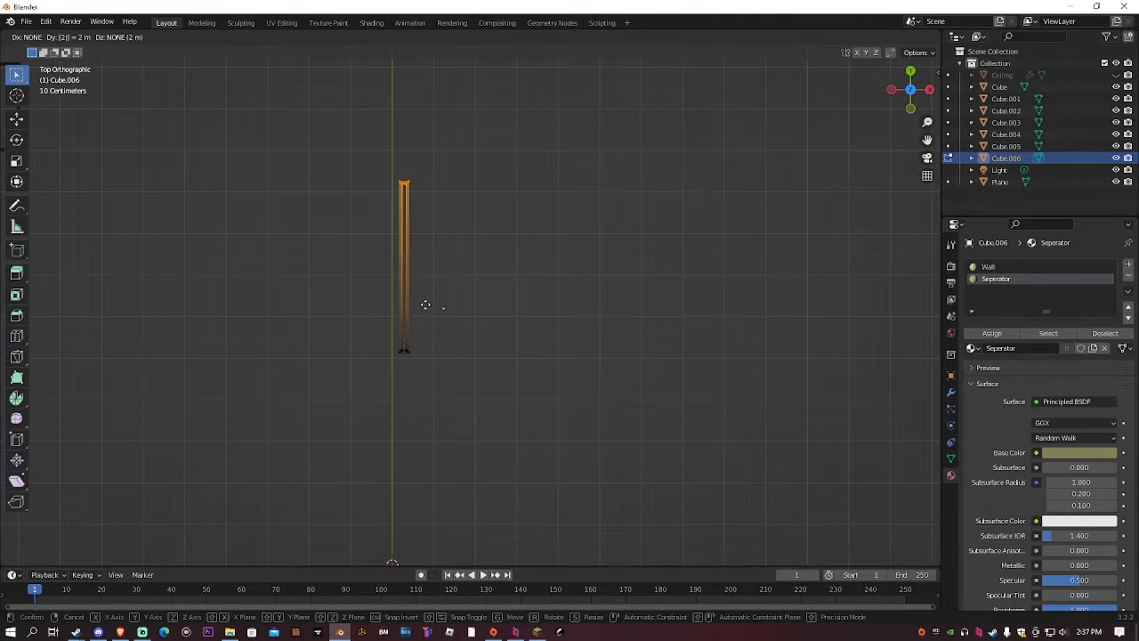
pyautogui.press('Return')
pyautogui.moveTo(428, 307); pyautogui.dragTo(413, 205, button='middle')
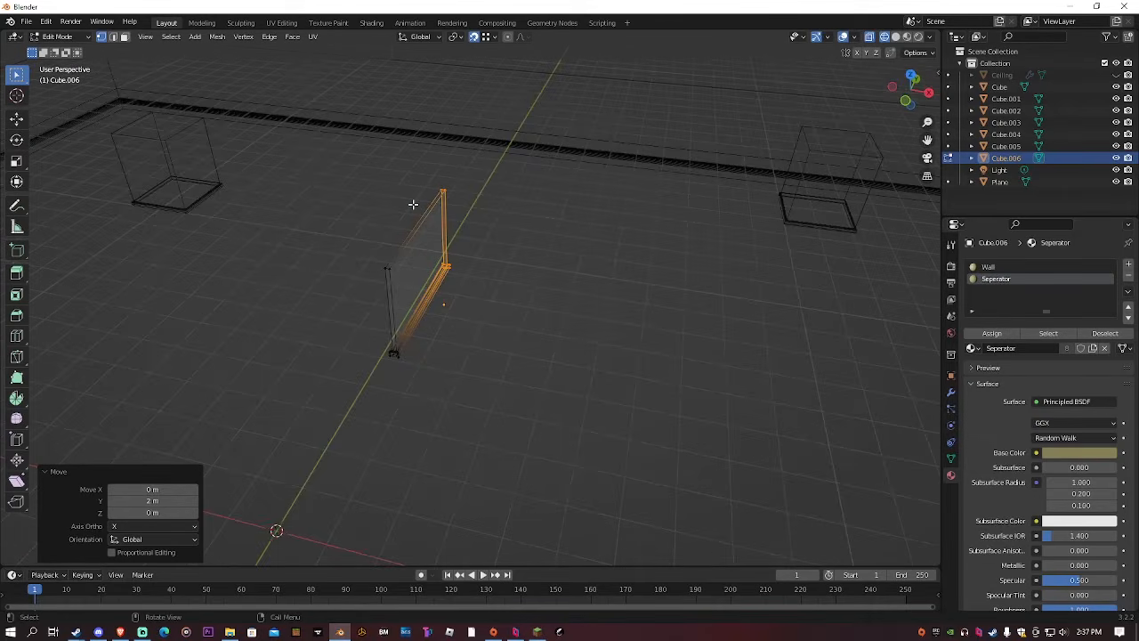
# Duplicate the wall's geometry in place from the top view, and undo both the duplicate and the 2 m lengthening
pyautogui.press('KP_7')
pyautogui.scroll(-5, 407, 203)
pyautogui.scroll(4, 453, 292)
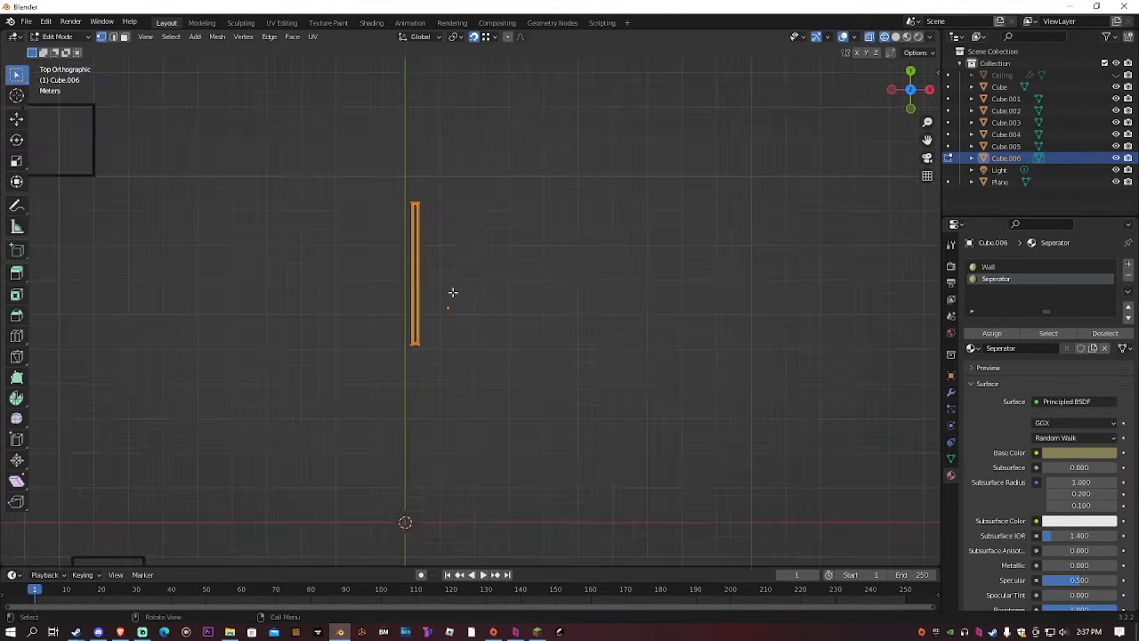
pyautogui.hotkey('shift', 'd')
pyautogui.rightClick(522, 336)
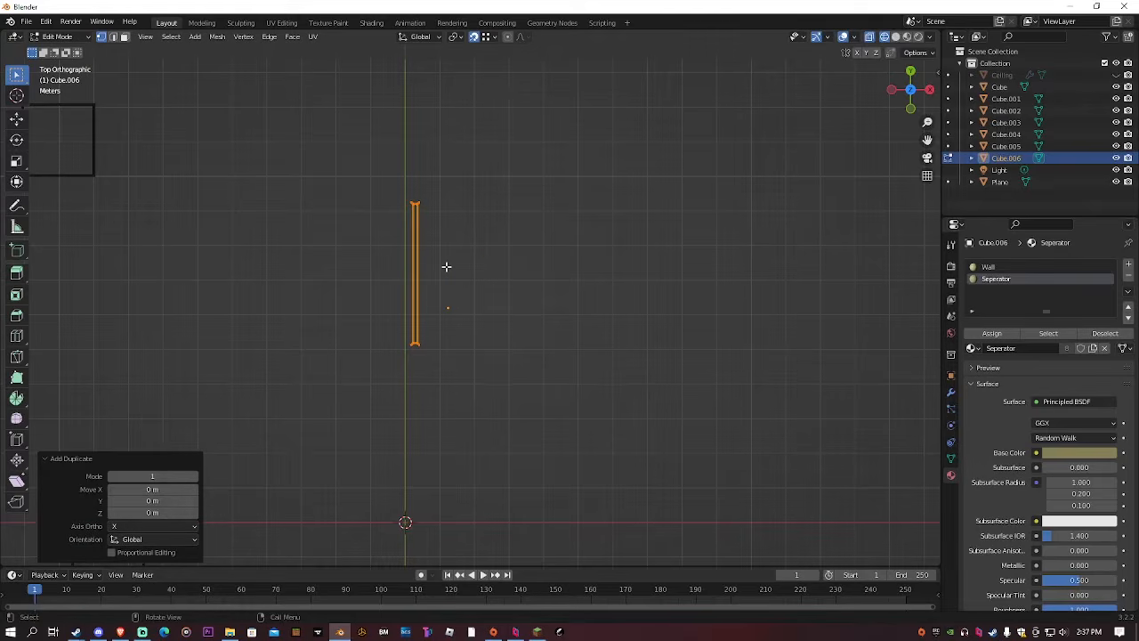
pyautogui.hotkey('ctrl', 'z')
pyautogui.hotkey('ctrl', 'z')
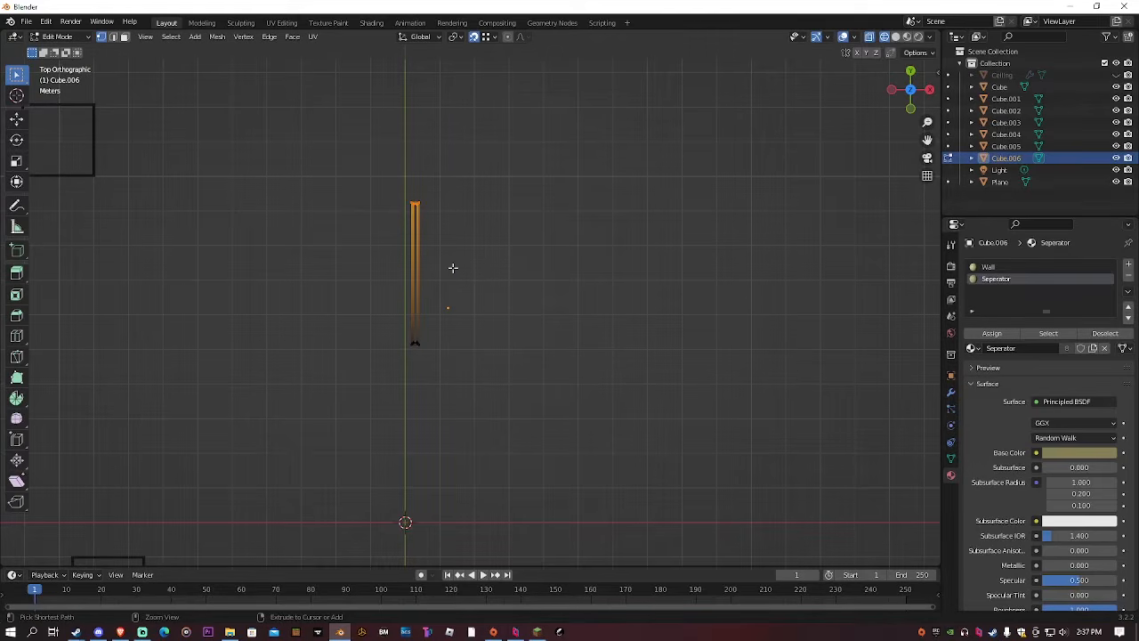
pyautogui.hotkey('ctrl', 'z')
# Move the thin wall's positive Y end 1 m along Y and return to Object Mode
pyautogui.write('g')
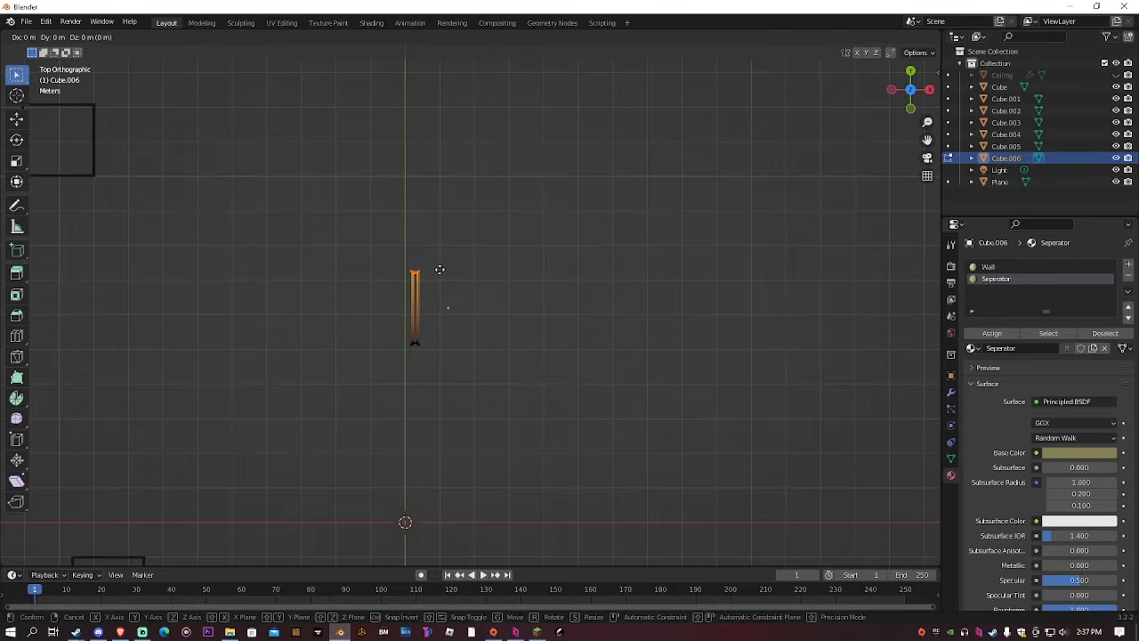
pyautogui.write('y1')
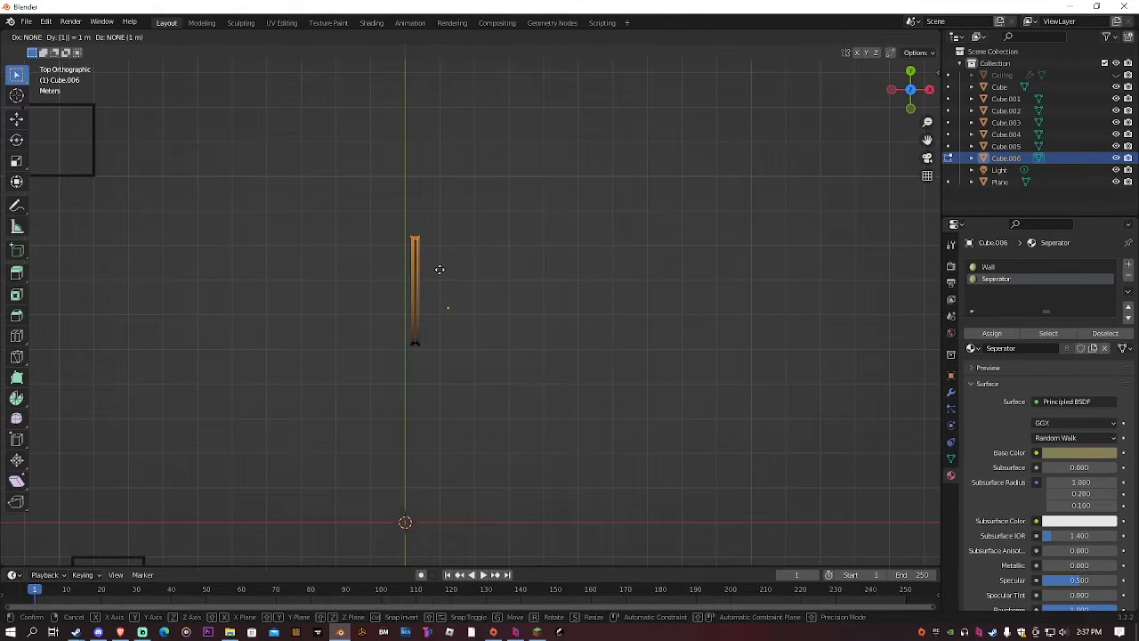
pyautogui.press('Return')
pyautogui.scroll(-3, 440, 269)
pyautogui.press('Tab')
# Lengthen the thin wall further by moving its positive Y end vertices another 2 m along Y
pyautogui.click(222, 199)
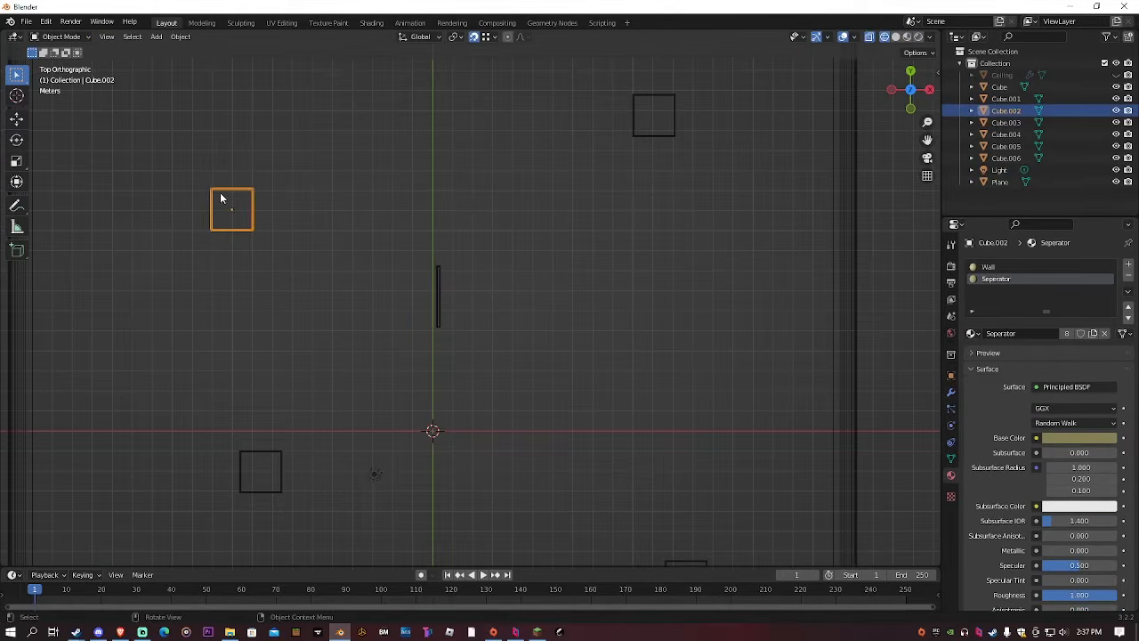
pyautogui.scroll(-1, 427, 306)
pyautogui.click(442, 296)
pyautogui.scroll(4, 445, 298)
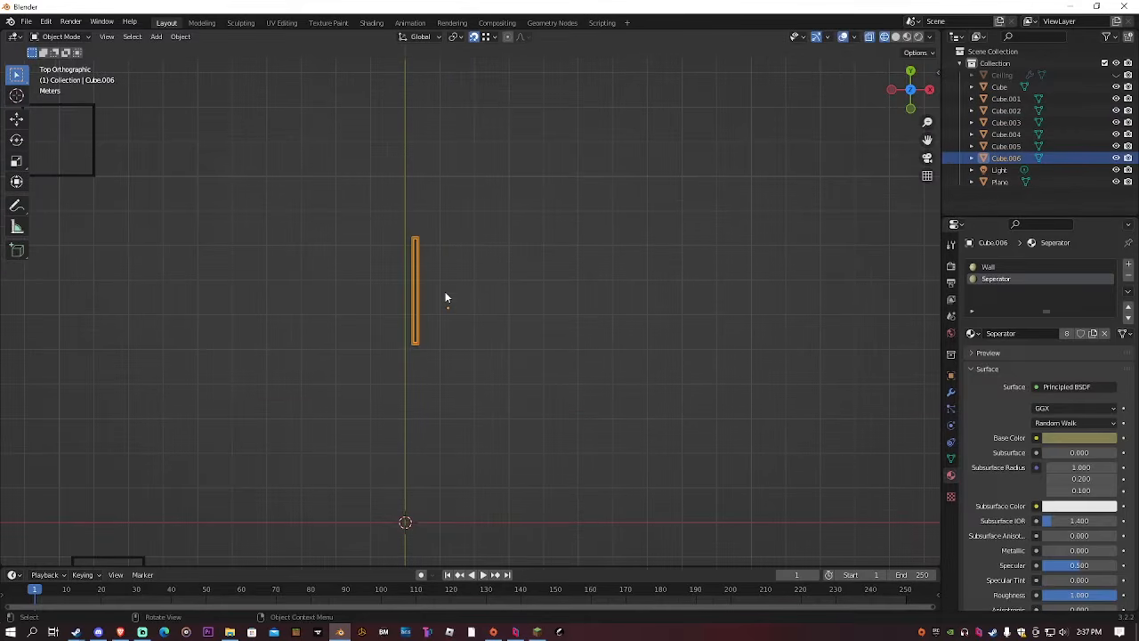
pyautogui.press('Tab')
pyautogui.moveTo(363, 203); pyautogui.dragTo(426, 250)
pyautogui.write('gy1')
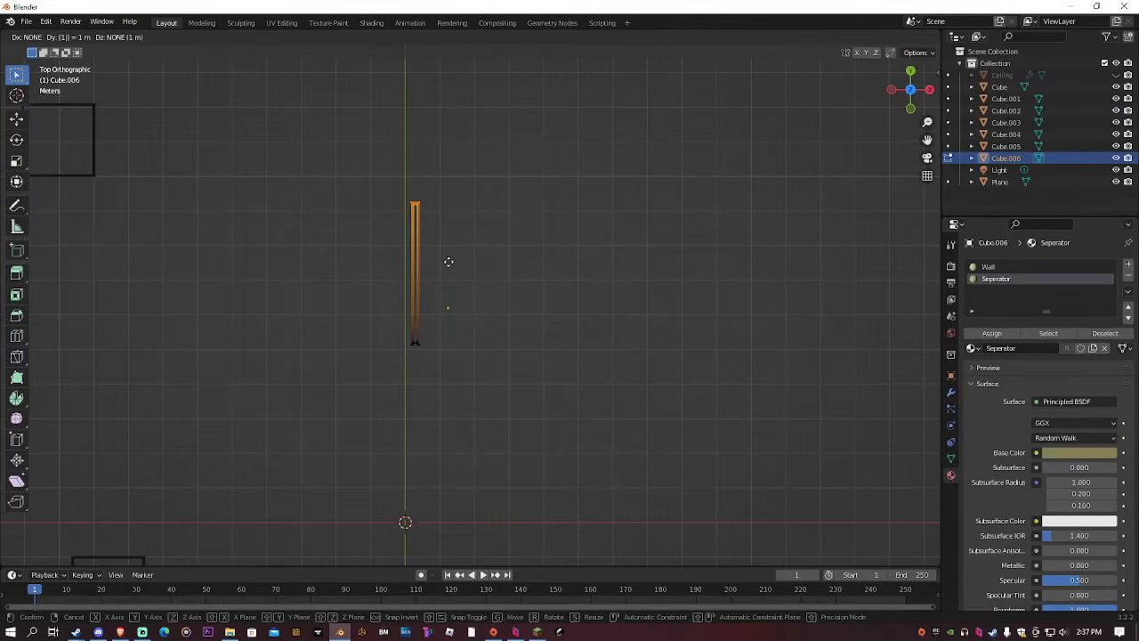
pyautogui.press('Return')
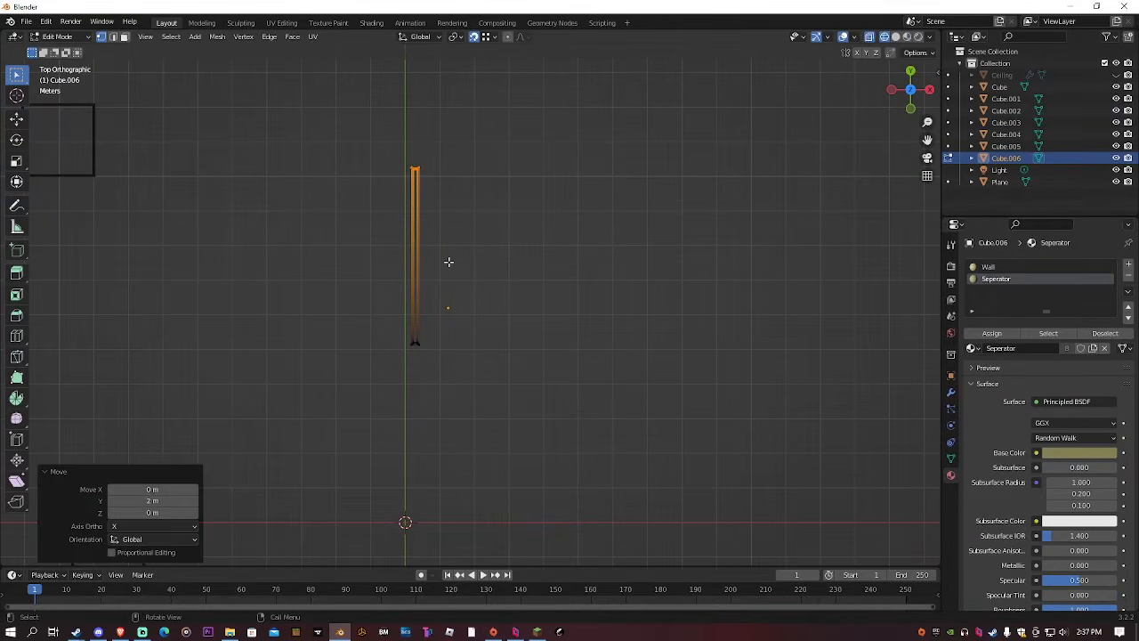
pyautogui.press('Tab')
# Duplicate the thin wall and move the copy about 3.6 m in X and -2 m in Y
pyautogui.scroll(-2, 420, 258)
pyautogui.scroll(1, 420, 258)
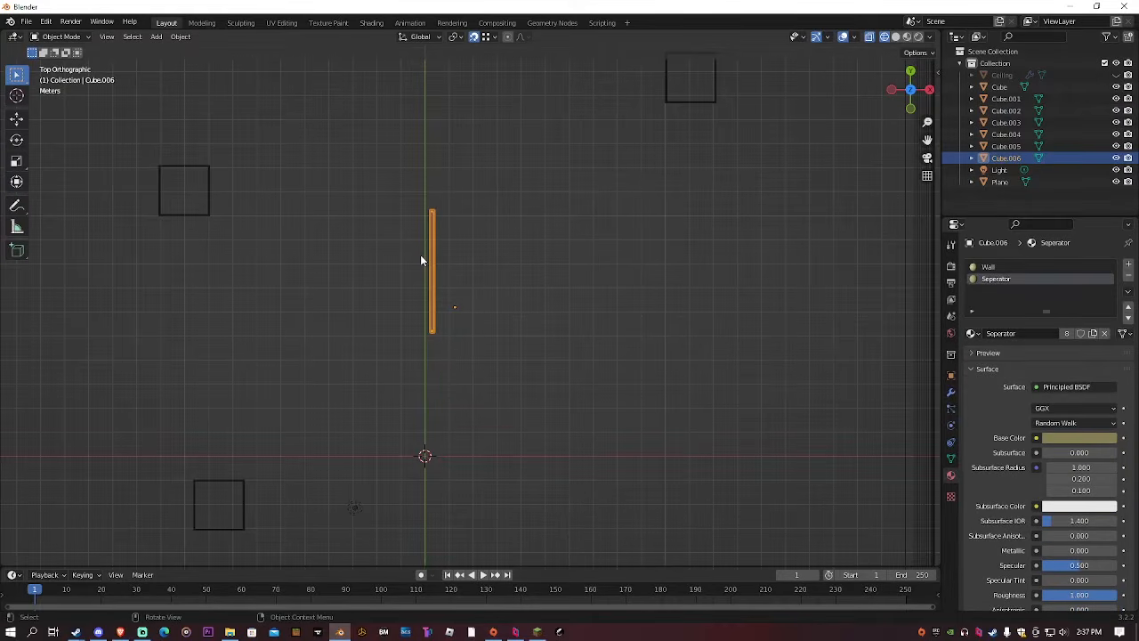
pyautogui.hotkey('shift', 'd')
pyautogui.press('Escape')
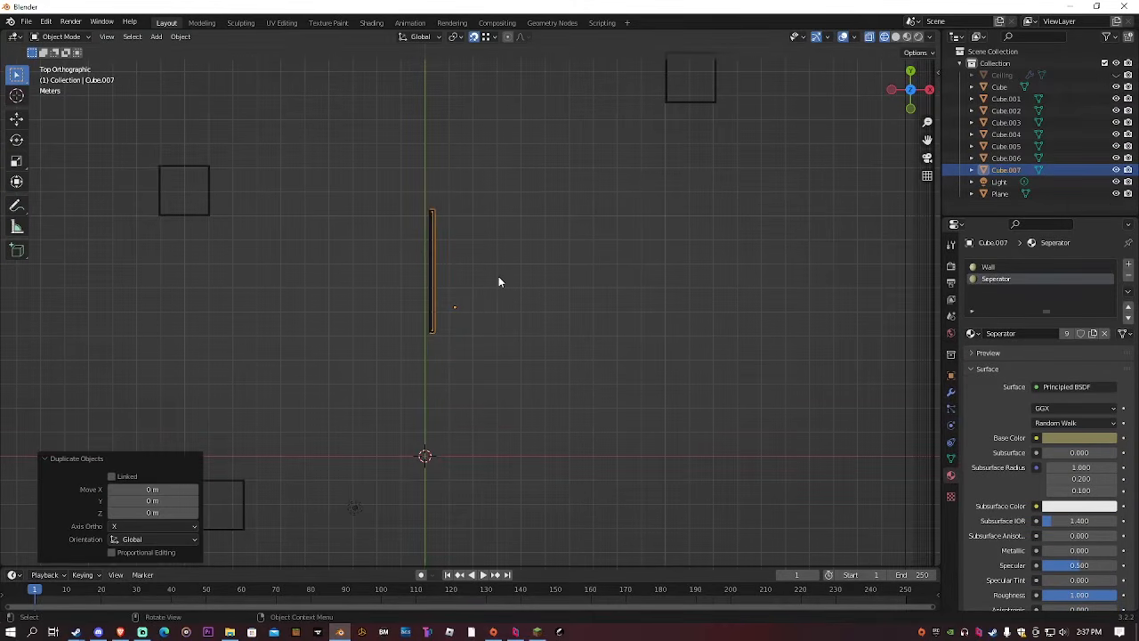
pyautogui.press('g')
pyautogui.click(584, 331)
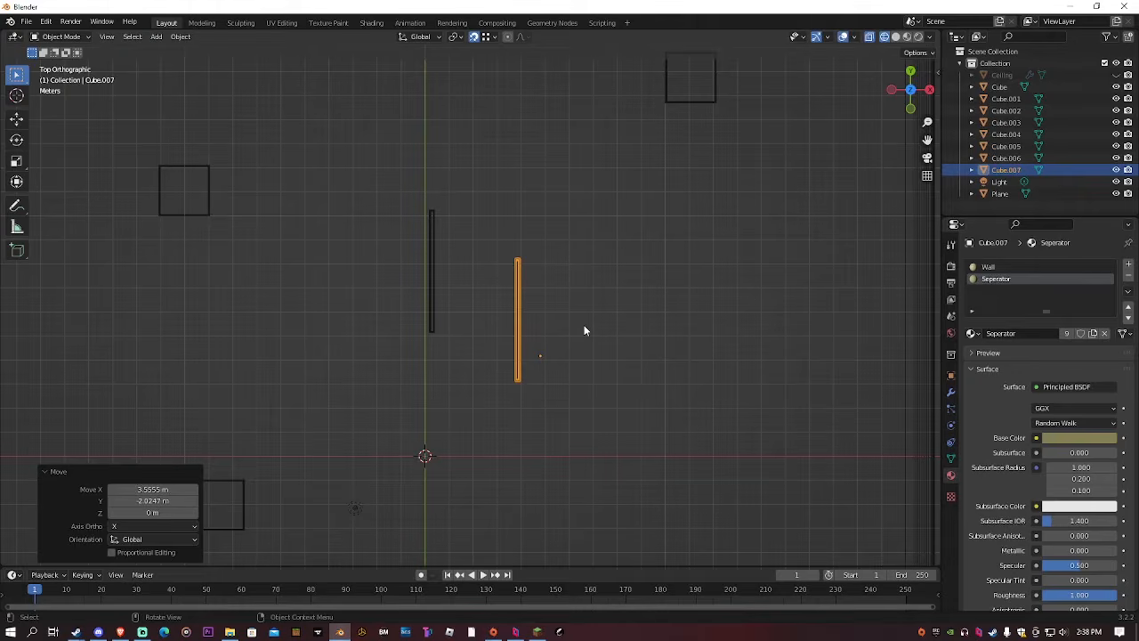
# Rotate all of the copied wall's geometry 90° and shift it slightly toward positive X and negative Y
pyautogui.press('Tab')
pyautogui.press('a')
pyautogui.press('r')
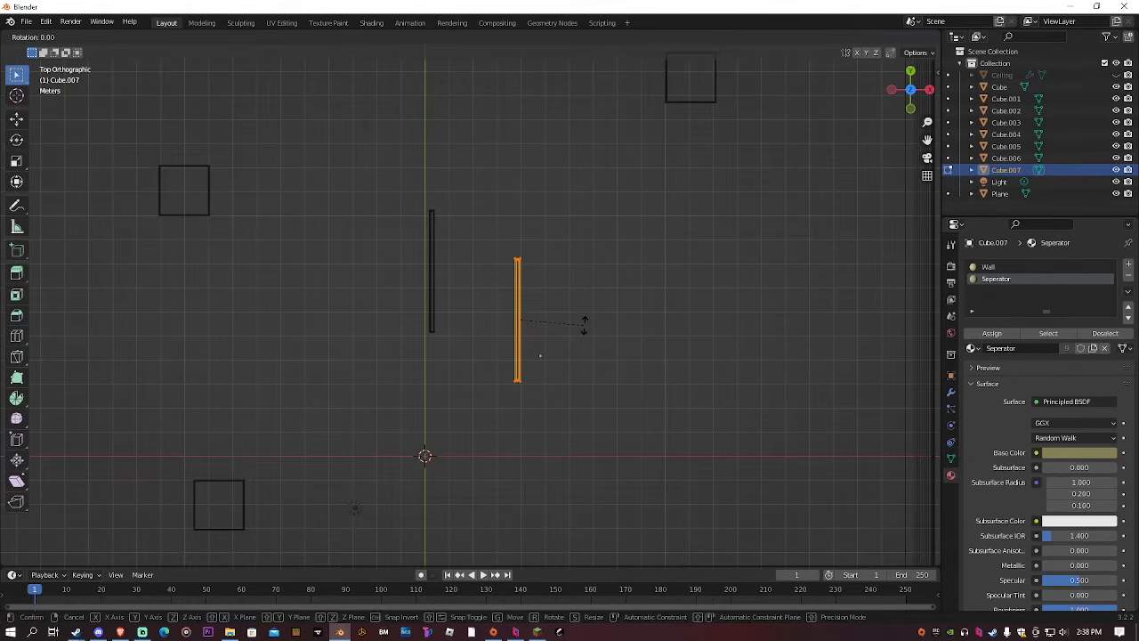
pyautogui.write('90')
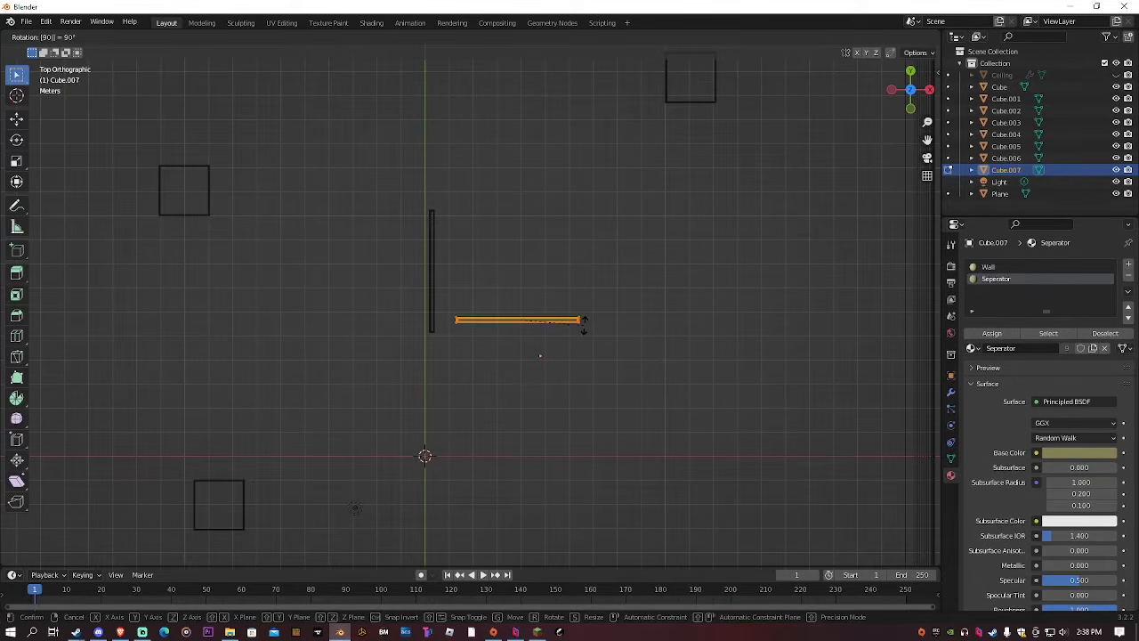
pyautogui.press('Return')
pyautogui.press('g')
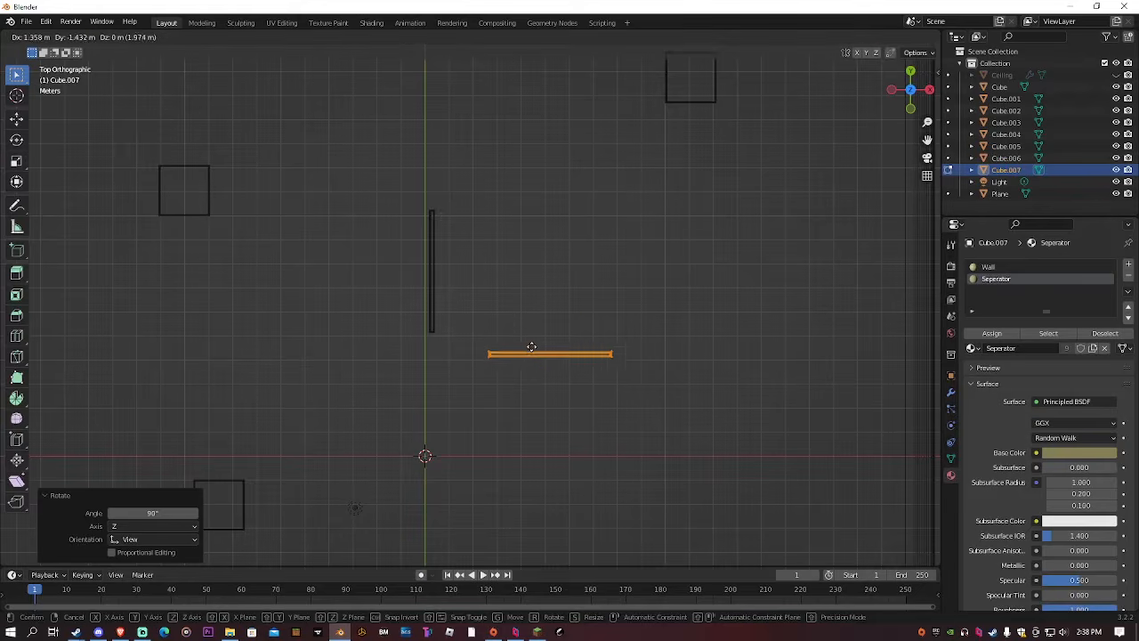
pyautogui.click(529, 360)
pyautogui.press('Tab')
# Try to snap the copied wall's end onto the base corner at the first wall's negative Y end
pyautogui.moveTo(534, 367); pyautogui.dragTo(356, 222, button='middle')
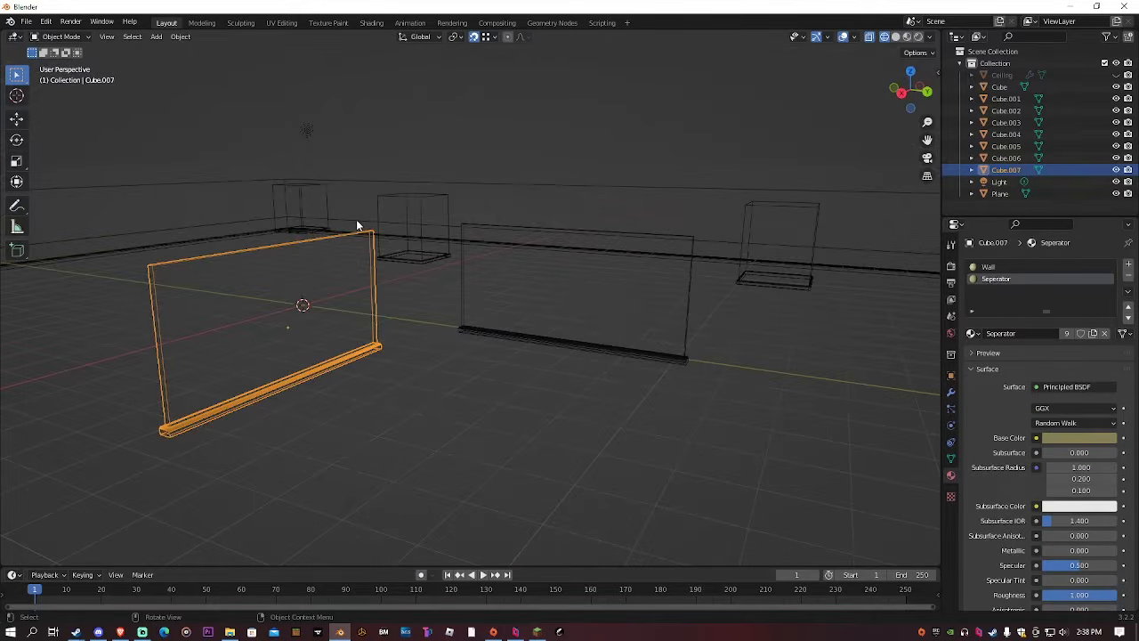
pyautogui.moveTo(477, 295); pyautogui.dragTo(595, 290, button='middle')
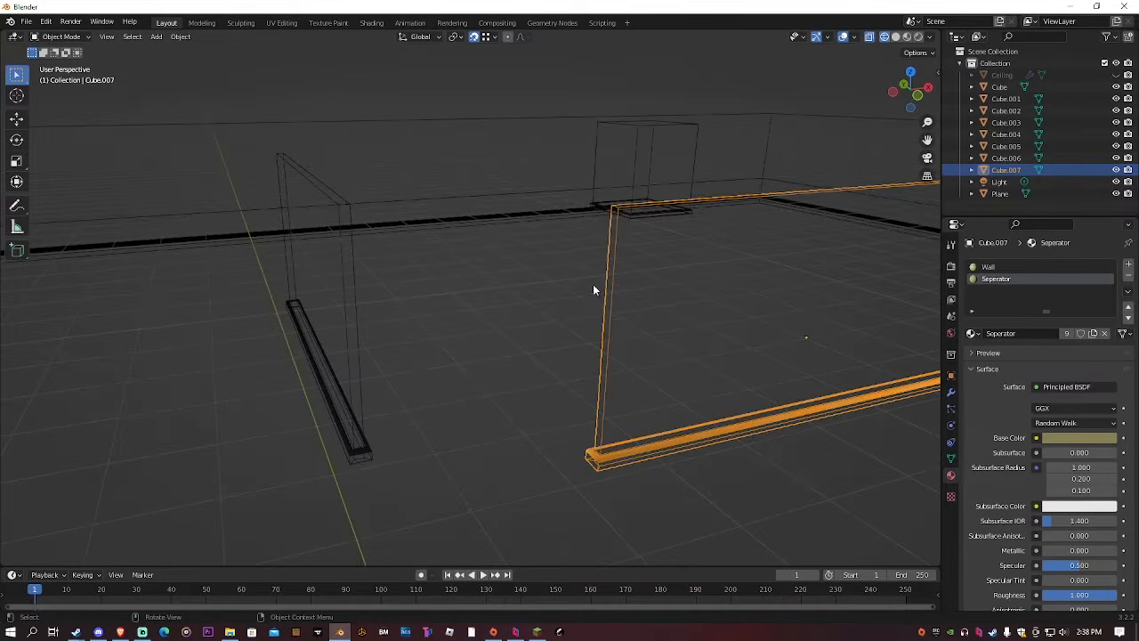
pyautogui.press('g')
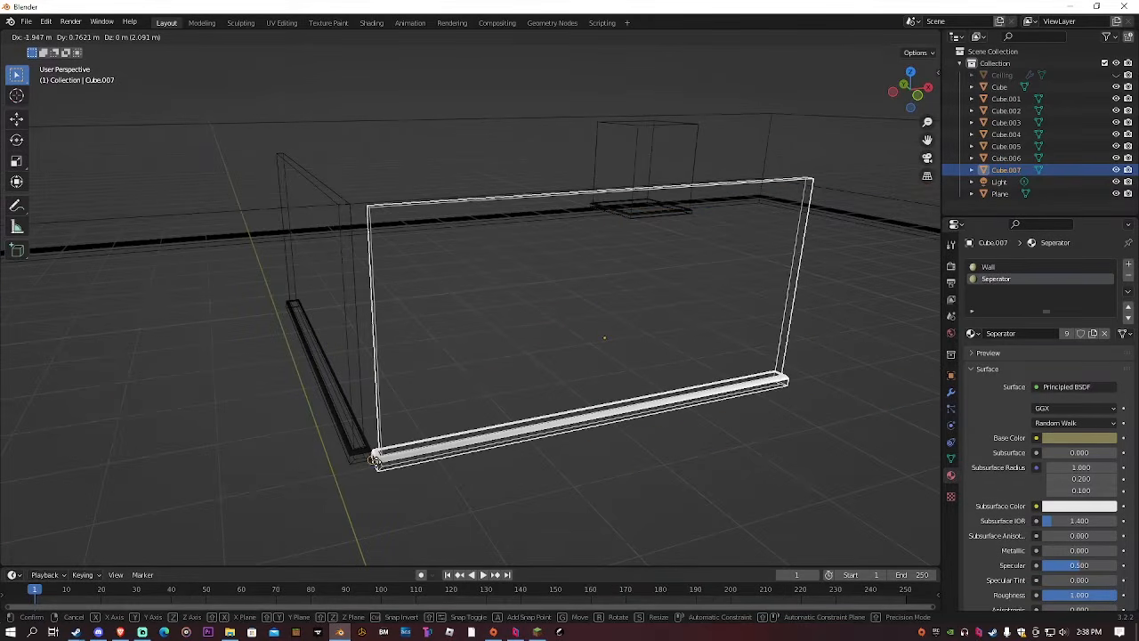
pyautogui.press('Escape')
pyautogui.press('g')
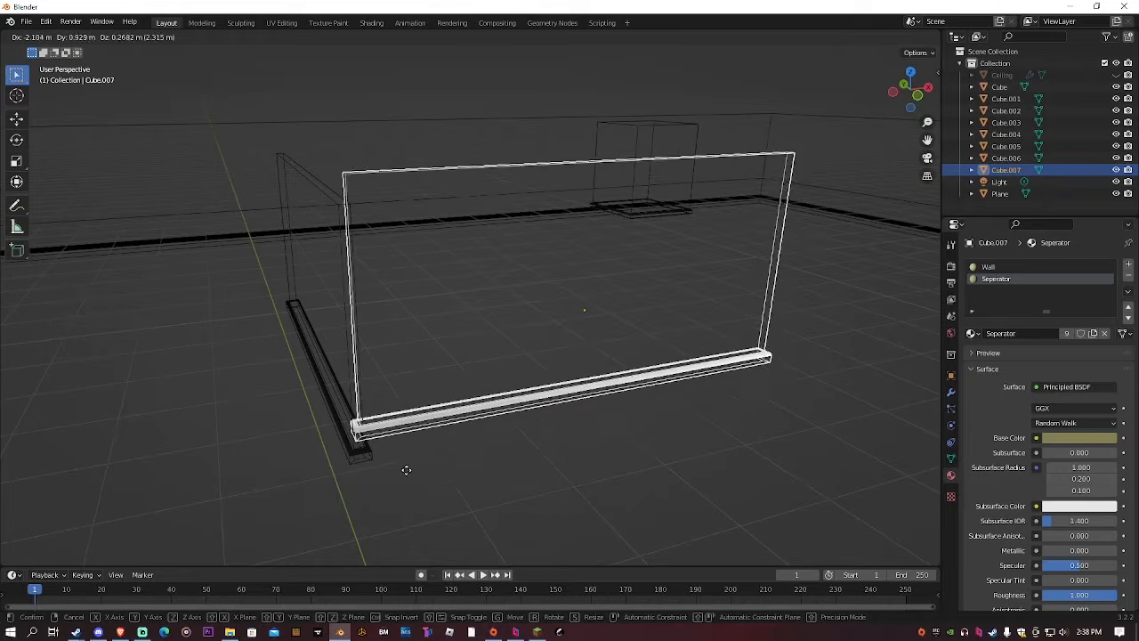
pyautogui.click(454, 480)
# Show solid shading and snap the copied wall to the first wall's positive Y end, about -2.2 m in X and 5.9 m in Y
pyautogui.moveTo(460, 401); pyautogui.dragTo(683, 221, button='middle')
pyautogui.click(896, 38)
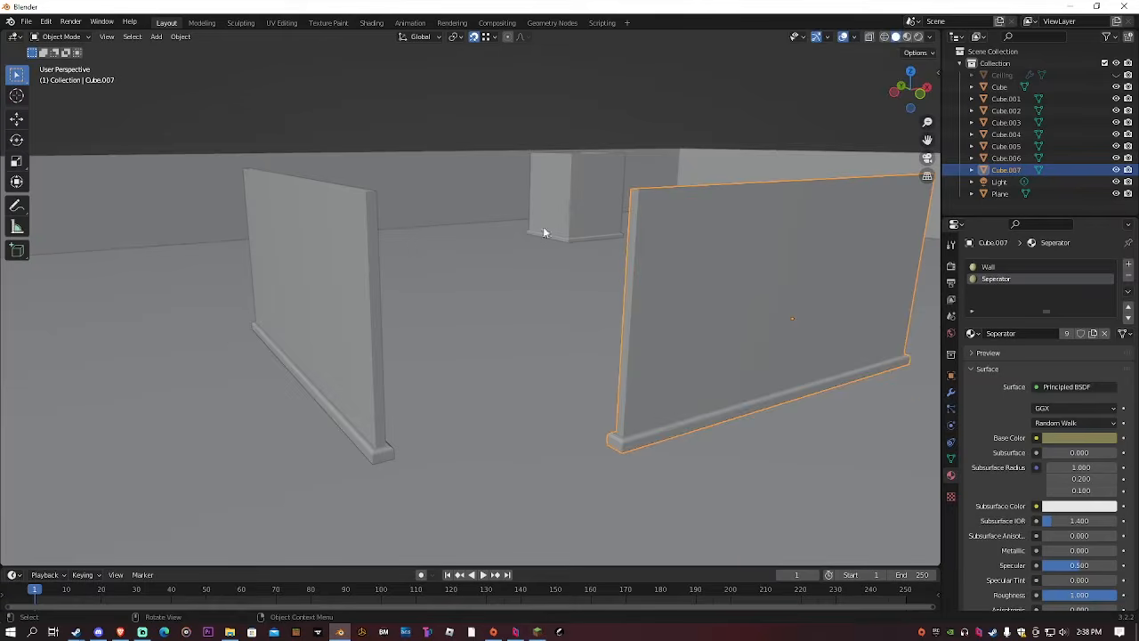
pyautogui.scroll(5, 543, 226)
pyautogui.press('g')
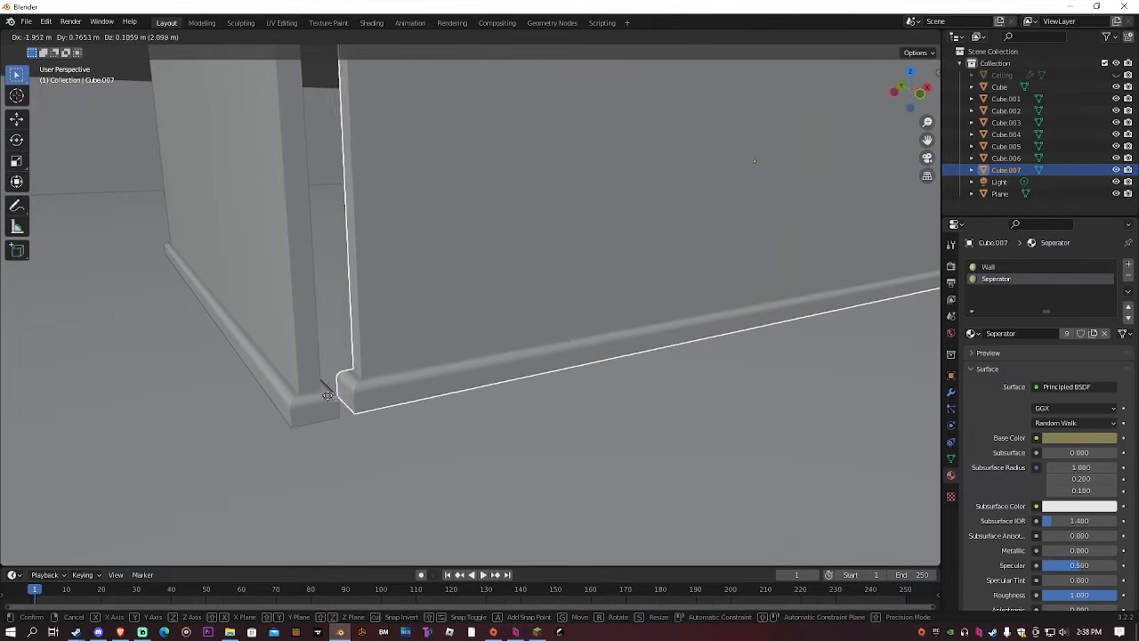
pyautogui.click(185, 247)
pyautogui.moveTo(185, 247); pyautogui.dragTo(349, 375, button='middle')
pyautogui.scroll(5, 393, 237)
pyautogui.press('g')
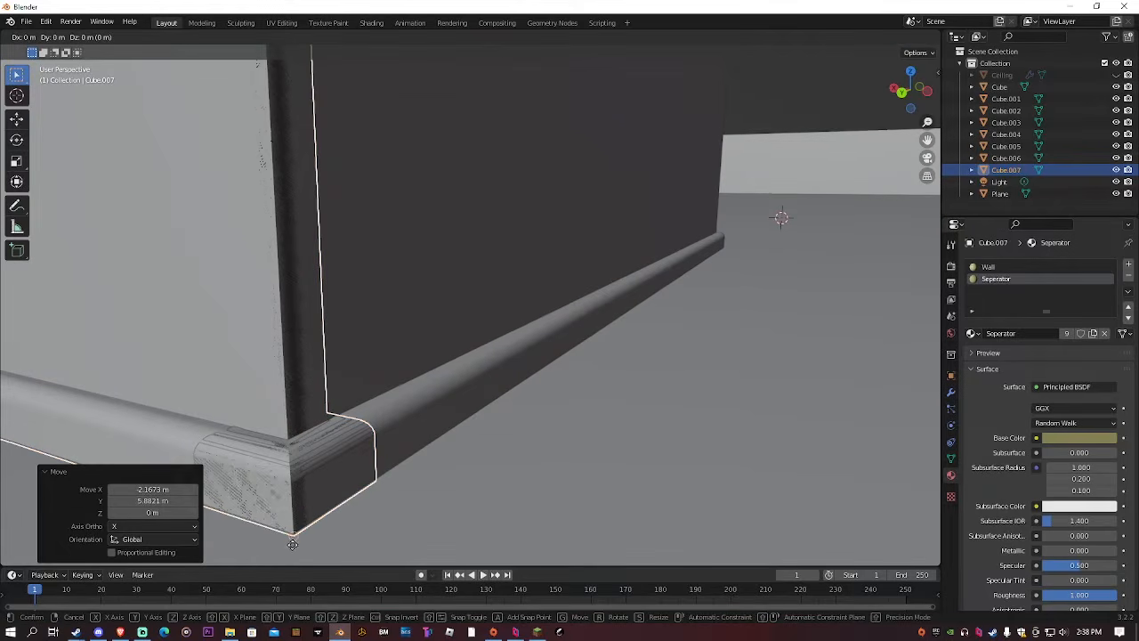
pyautogui.click(308, 489)
# Delete the end-cap faces of the copied wall's base trim at the shared corner, working in wireframe
pyautogui.moveTo(435, 311)
pyautogui.keyDown('shift'); pyautogui.mouseDown(button='middle')
pyautogui.moveTo(467, 288)
pyautogui.moveTo(450, 294)
pyautogui.mouseUp(button='middle'); pyautogui.keyUp('shift')
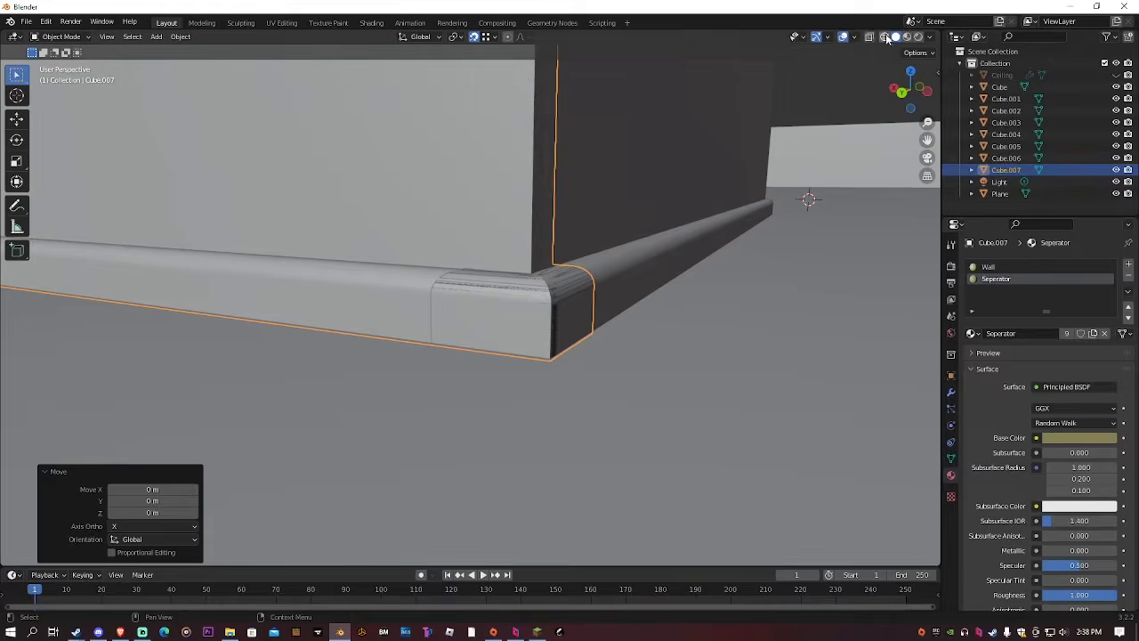
pyautogui.click(885, 36)
pyautogui.press('Tab')
pyautogui.moveTo(637, 158); pyautogui.dragTo(521, 343, button='middle')
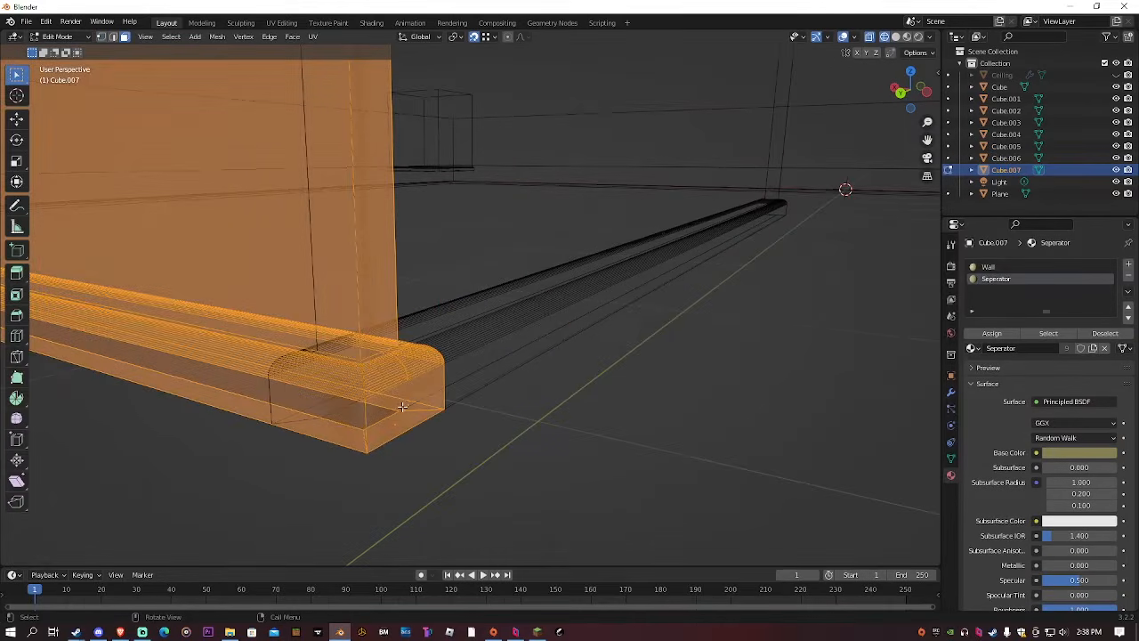
pyautogui.click(402, 407)
pyautogui.moveTo(396, 411); pyautogui.dragTo(375, 348)
pyautogui.keyDown('shift'); pyautogui.moveTo(437, 418); pyautogui.dragTo(383, 335); pyautogui.keyUp('shift')
pyautogui.keyDown('shift'); pyautogui.moveTo(558, 472); pyautogui.dragTo(385, 348); pyautogui.keyUp('shift')
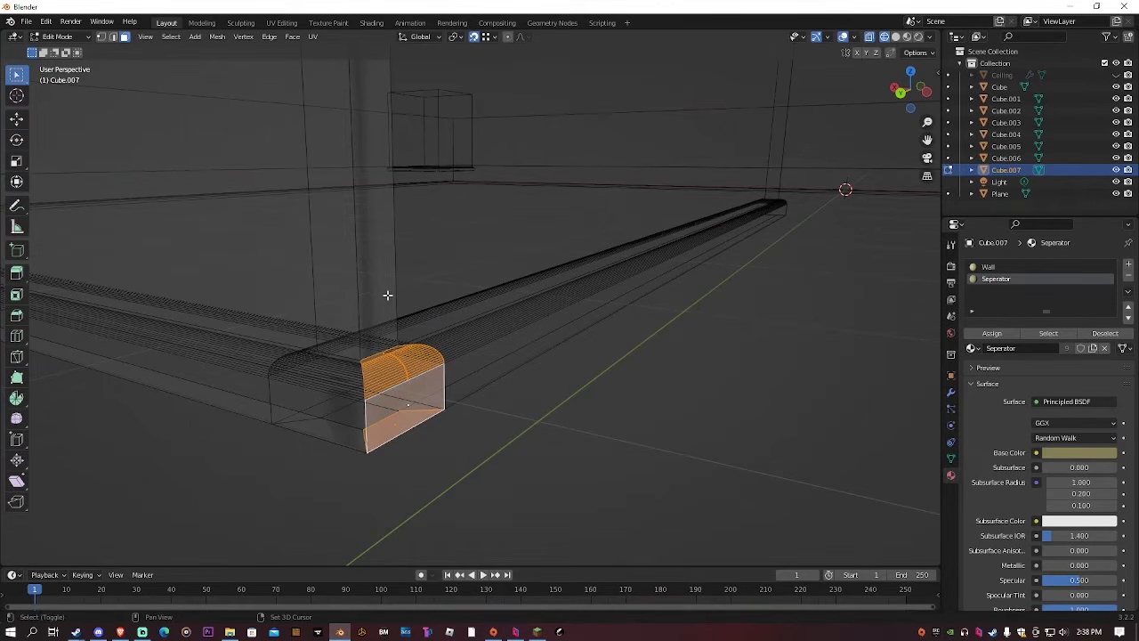
pyautogui.press('x')
pyautogui.click(381, 314)
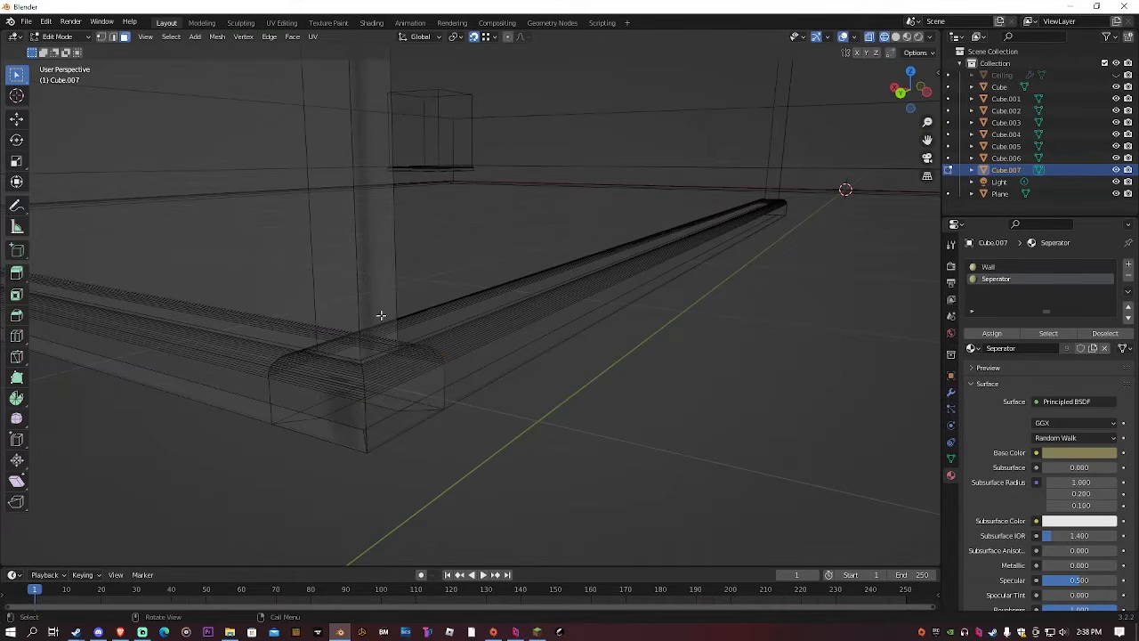
# Display the shared wall corner in rendered shading
pyautogui.click(906, 40)
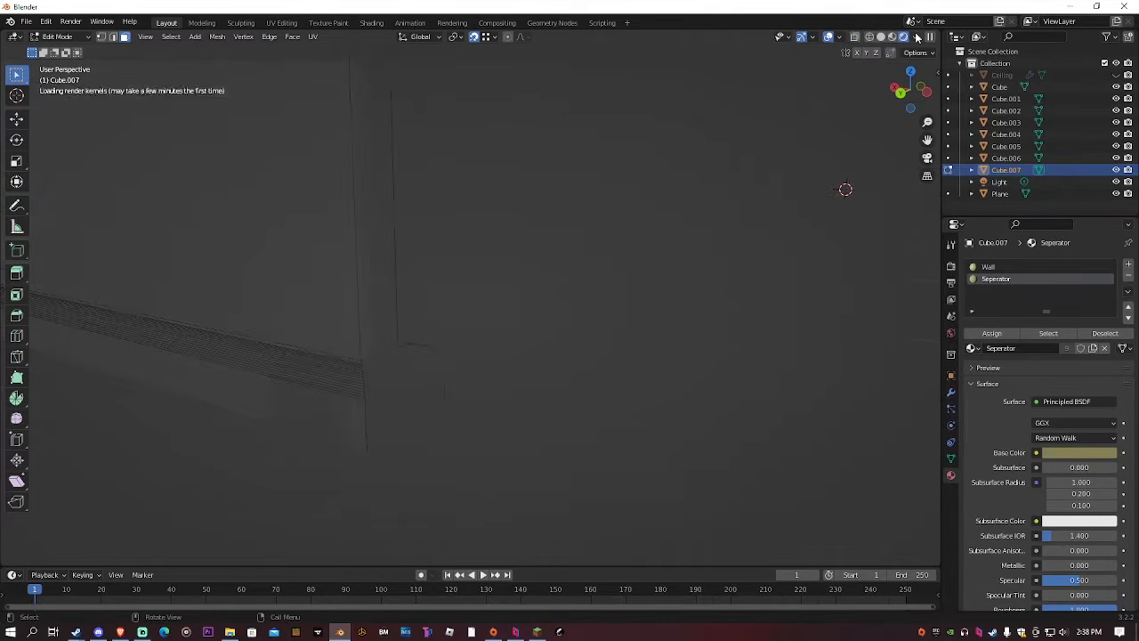
pyautogui.keyDown('shift'); pyautogui.click(352, 406); pyautogui.keyUp('shift')
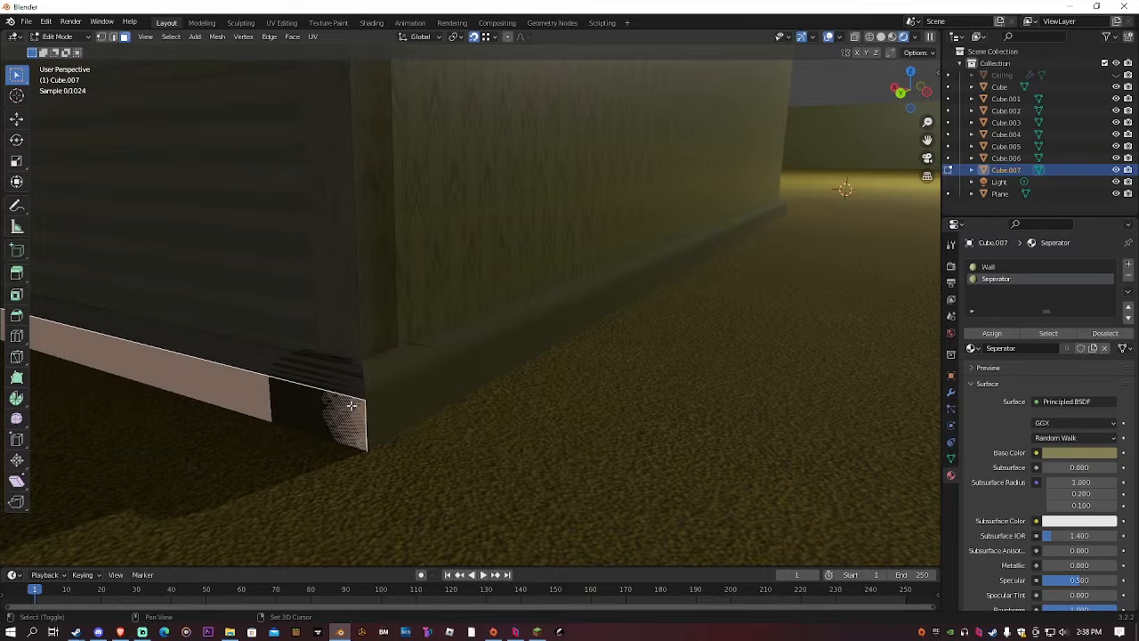
pyautogui.click(391, 387)
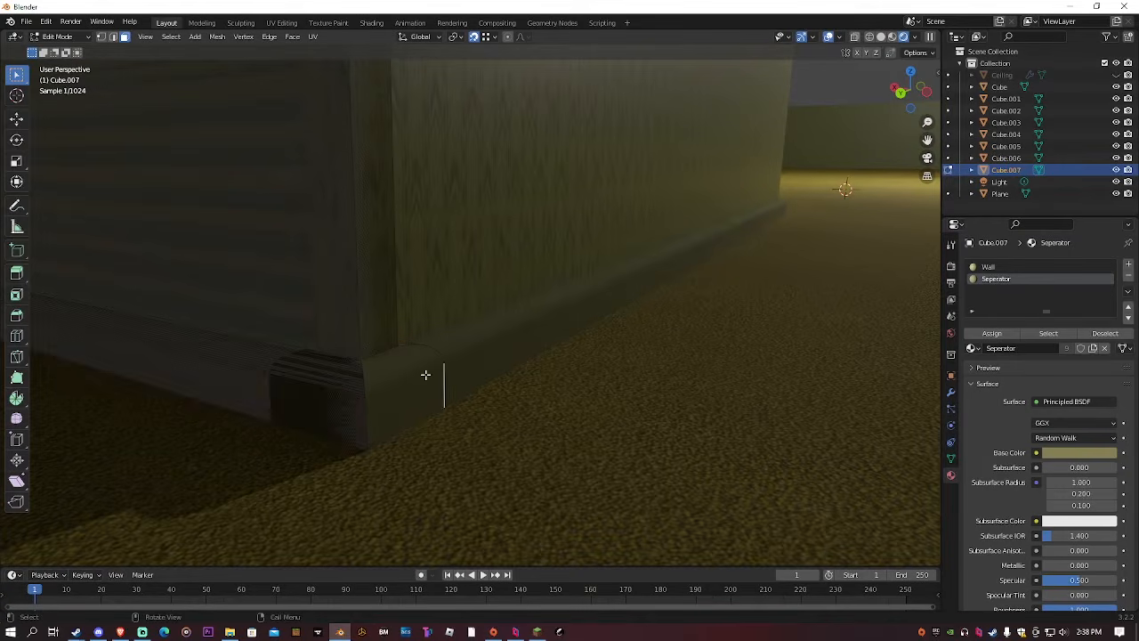
# Delete the first wall's end face and base trim cap faces at the shared corner
pyautogui.press('Tab')
pyautogui.click(488, 343)
pyautogui.press('Tab')
pyautogui.keyDown('shift'); pyautogui.click(318, 410); pyautogui.keyUp('shift')
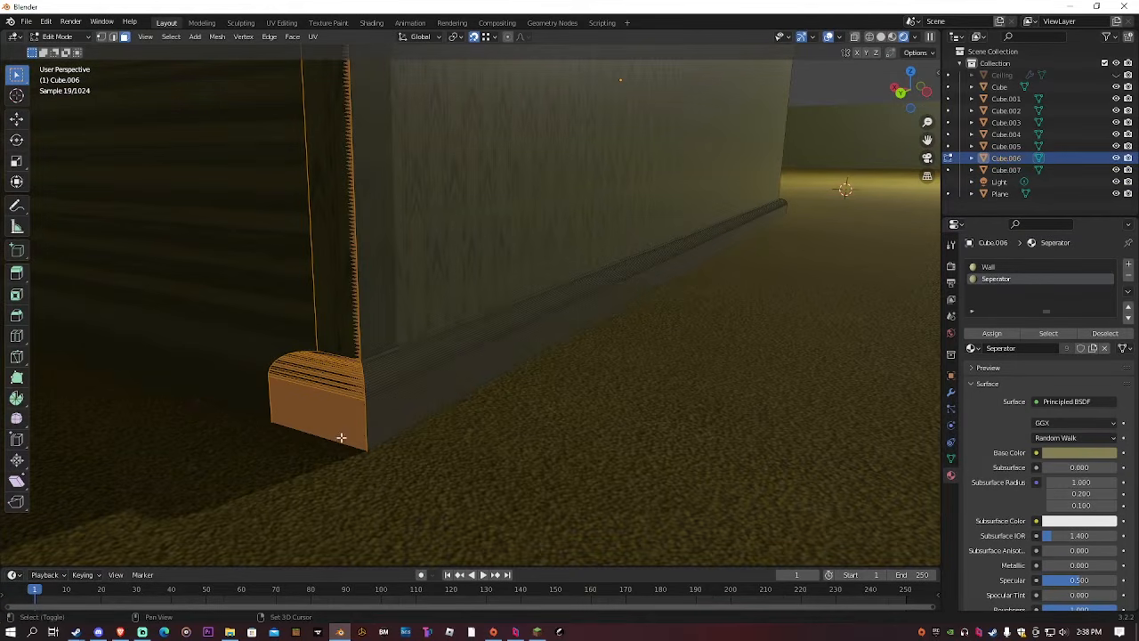
pyautogui.press('x')
pyautogui.click(330, 434)
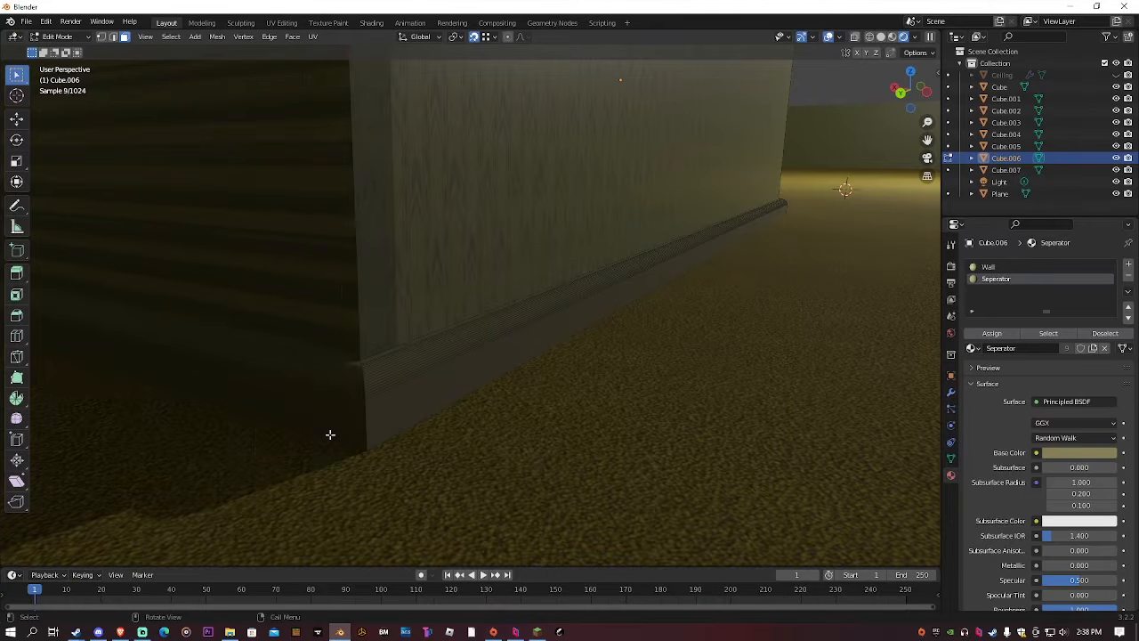
# Undo the recent edits back to before the copied wall was rotated and snapped to the first wall
pyautogui.scroll(-5, 445, 347)
pyautogui.scroll(3, 446, 340)
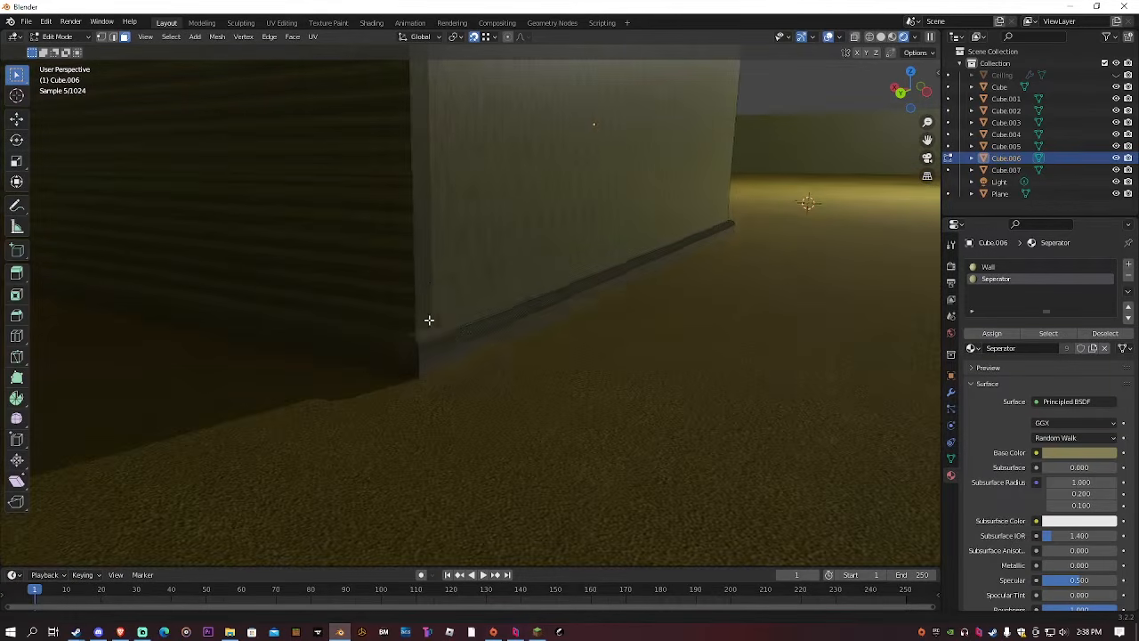
pyautogui.moveTo(427, 320); pyautogui.dragTo(465, 350, button='middle')
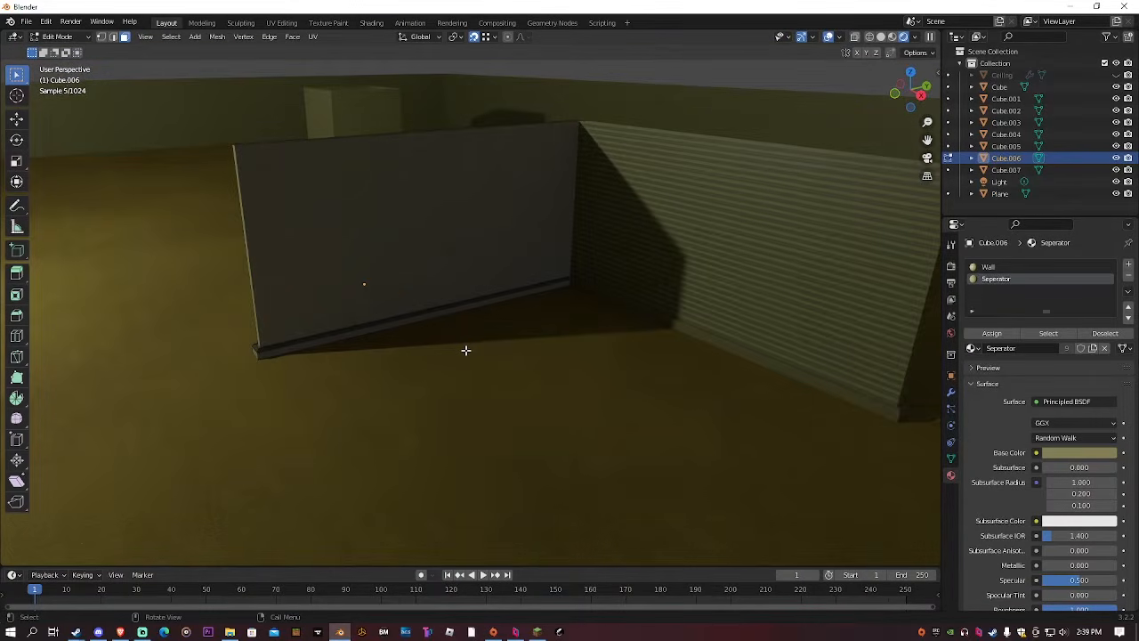
pyautogui.moveTo(549, 300)
pyautogui.mouseDown(button='middle')
pyautogui.moveTo(526, 297)
pyautogui.moveTo(549, 300)
pyautogui.mouseUp(button='middle')
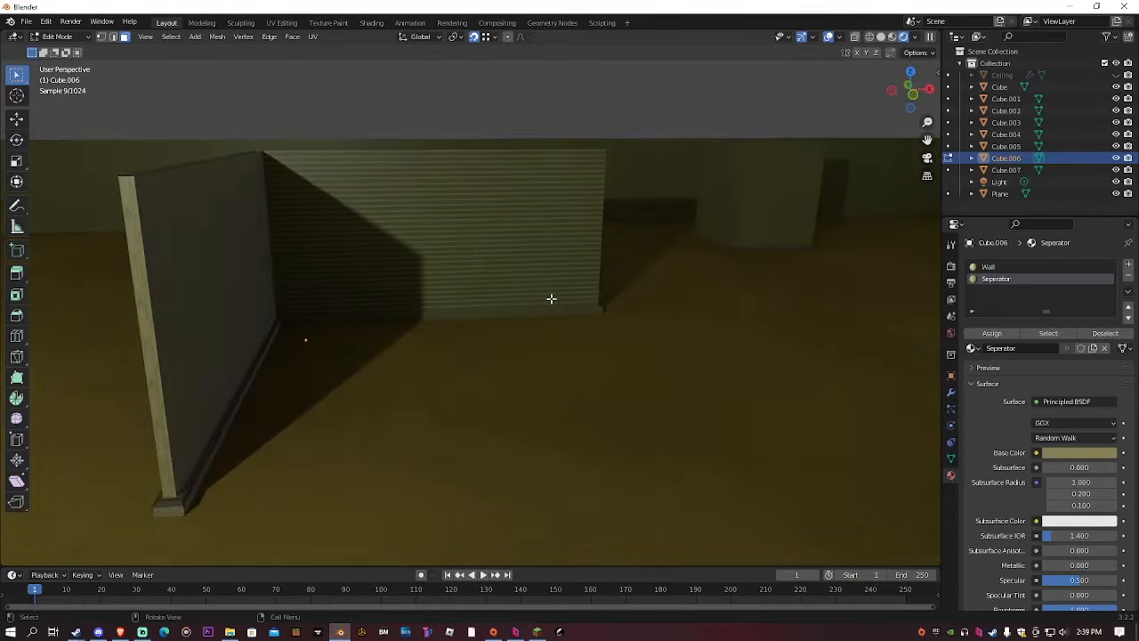
pyautogui.press('Tab')
pyautogui.click(348, 226)
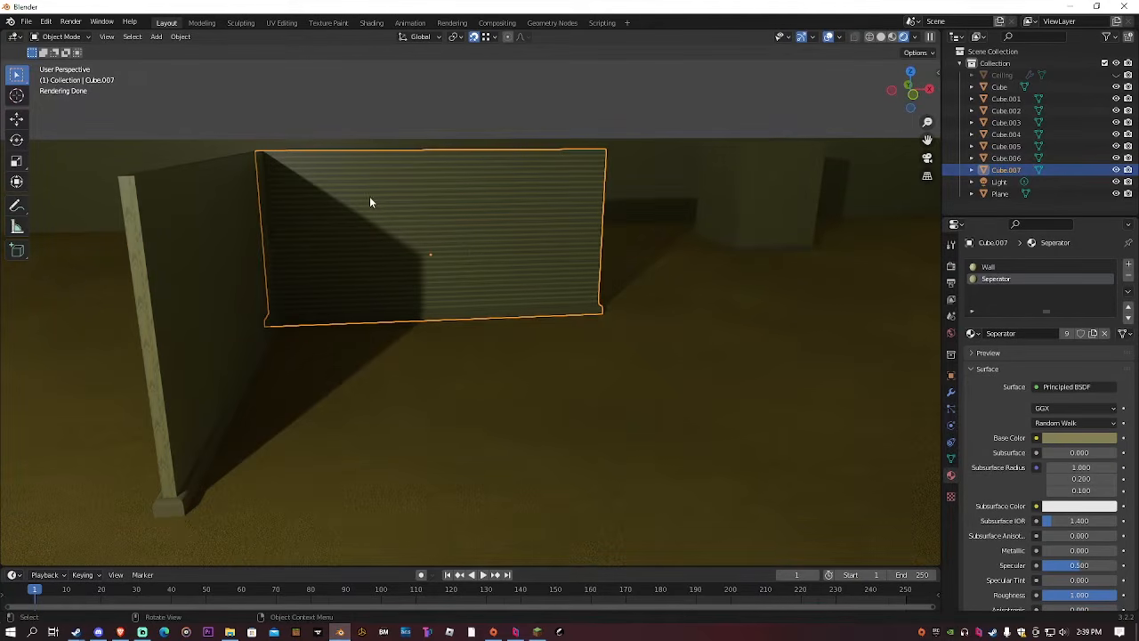
pyautogui.hotkey('ctrl', 'z')
pyautogui.hotkey('ctrl', 'z')
pyautogui.hotkey('ctrl', 'z')
pyautogui.hotkey('ctrl', 'z')
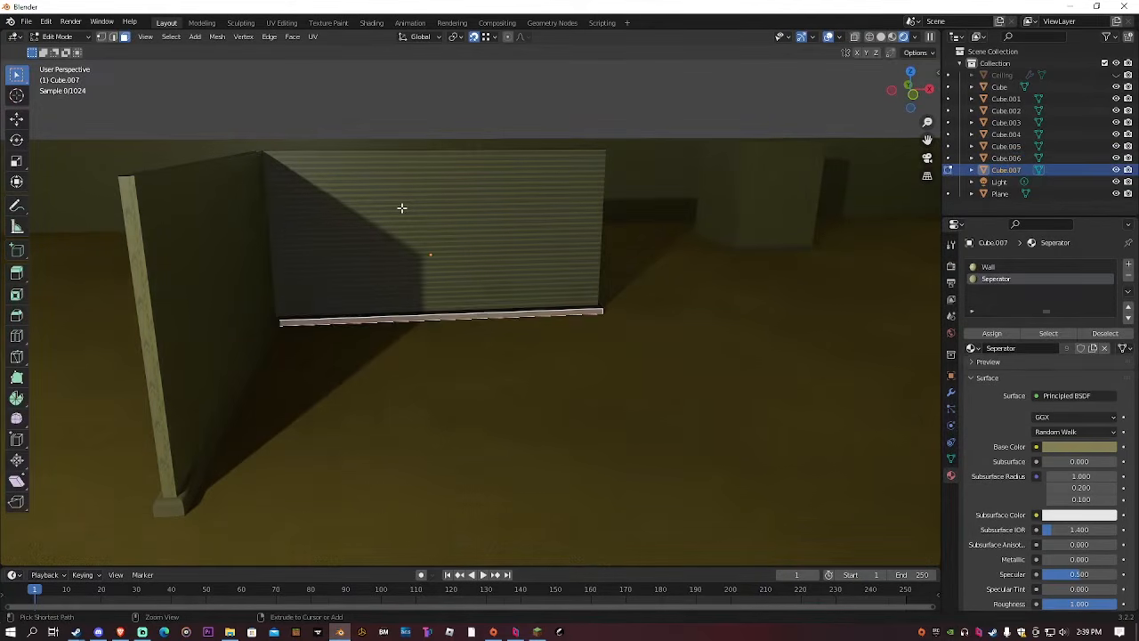
pyautogui.hotkey('ctrl', 'z')
pyautogui.hotkey('ctrl', 'z')
pyautogui.hotkey('ctrl', 'z')
pyautogui.hotkey('ctrl', 'z')
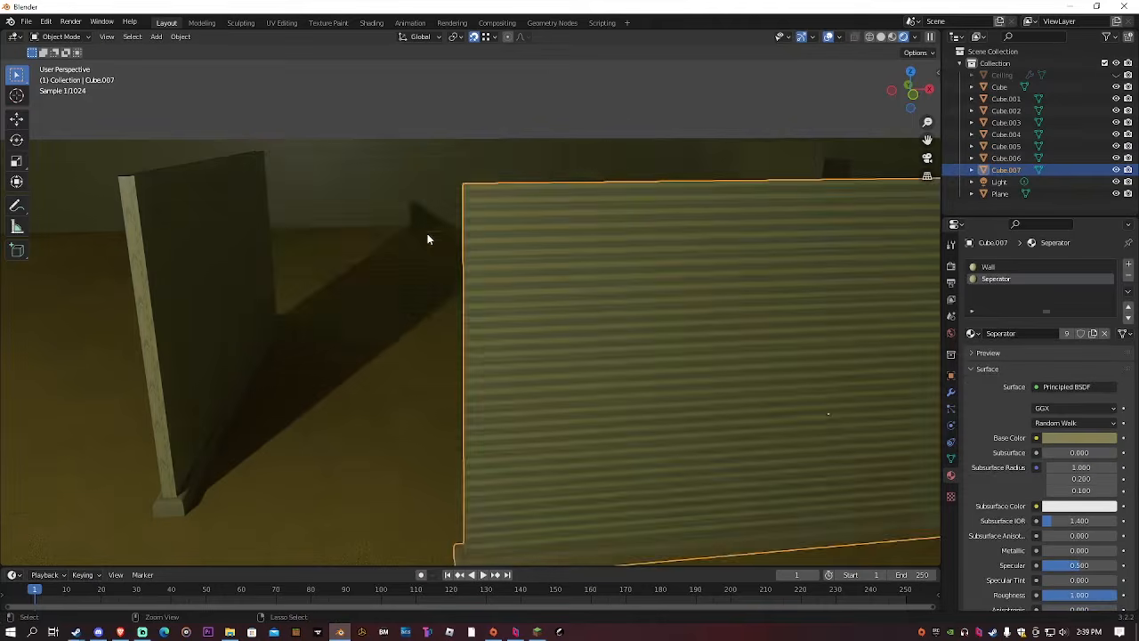
pyautogui.moveTo(427, 234); pyautogui.dragTo(635, 285, button='middle')
pyautogui.press('Tab')
pyautogui.press('r')
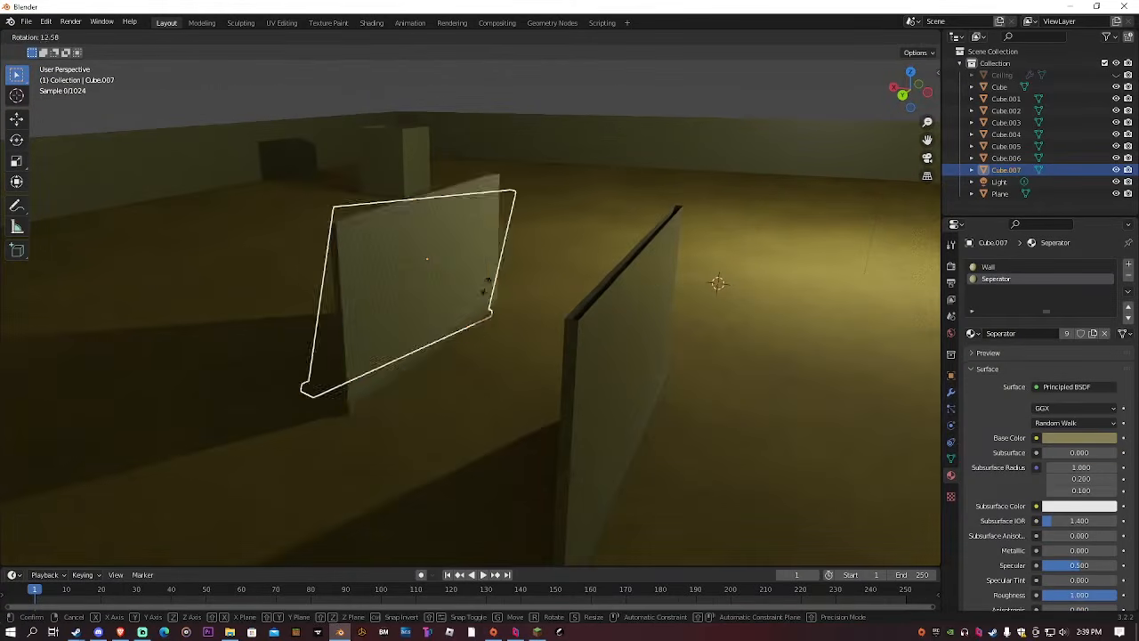
pyautogui.rightClick(509, 269)
pyautogui.write('r')
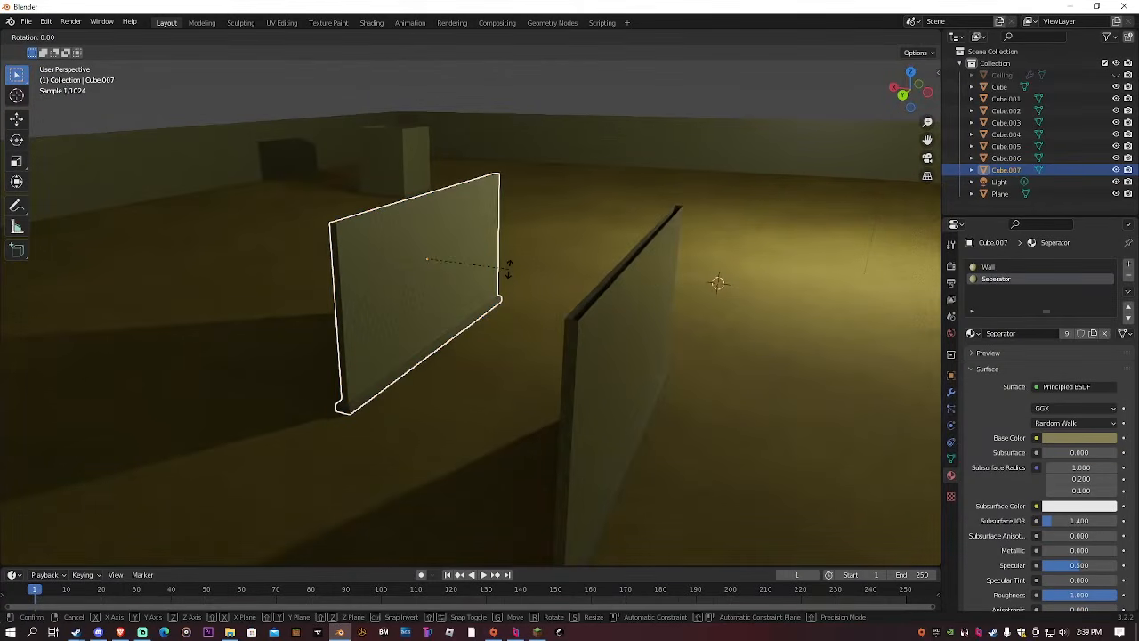
pyautogui.write('90')
pyautogui.press('BackSpace')
pyautogui.press('BackSpace')
pyautogui.write('90')
pyautogui.press('BackSpace')
pyautogui.press('BackSpace')
pyautogui.press('Escape')
# Rotate the whole copied wall object 90° about Z, working from the top view
pyautogui.press('KP_7')
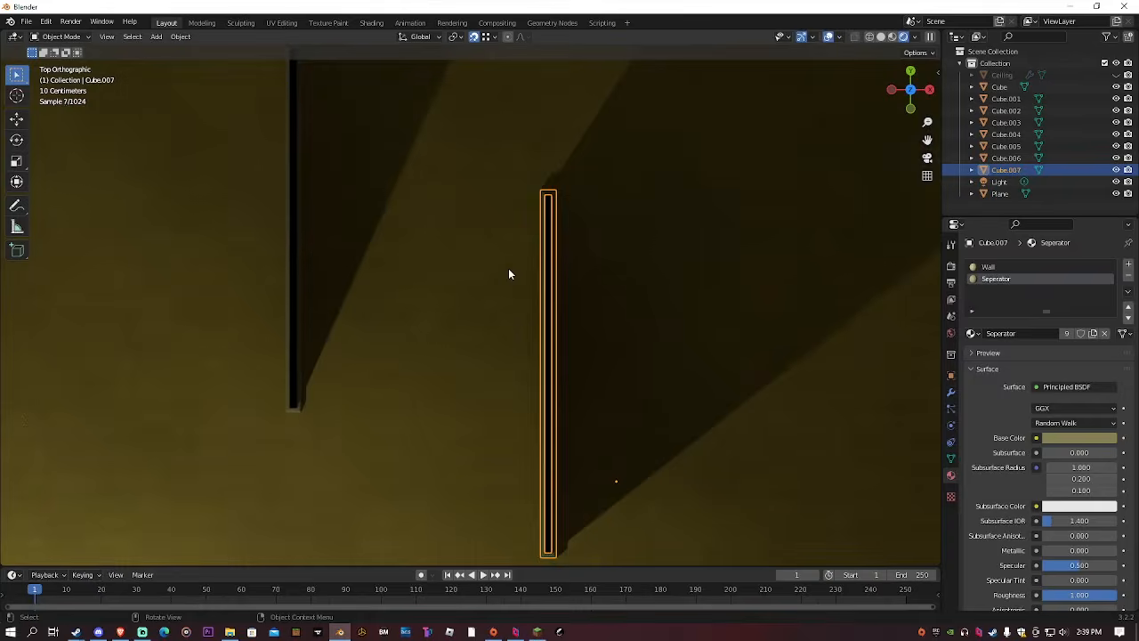
pyautogui.write('r90')
pyautogui.press('Return')
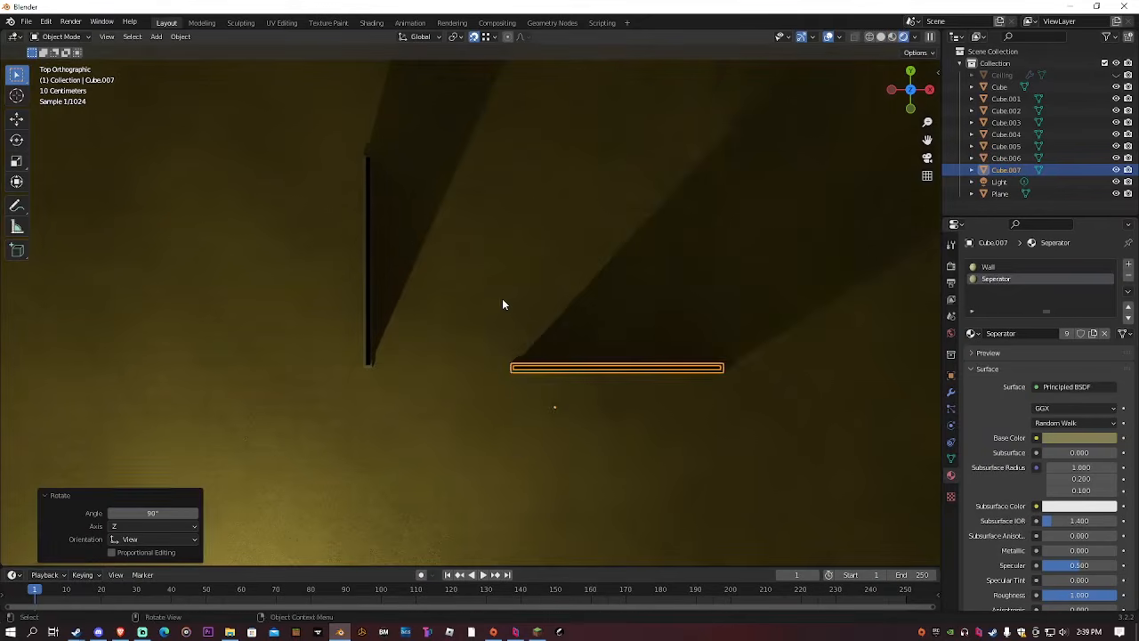
# Snap the copied wall onto the first wall's positive Y end, about -3.56 m in X and 5.02 m in Y, keeping it at floor level
pyautogui.moveTo(502, 298); pyautogui.dragTo(325, 447, button='middle')
pyautogui.press('g')
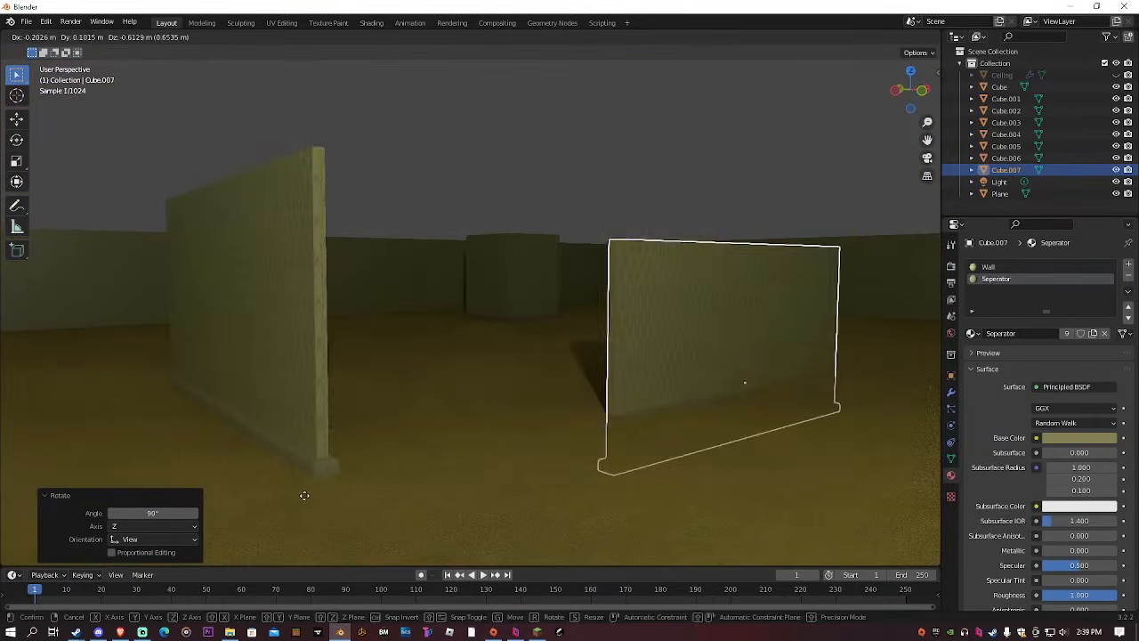
pyautogui.click(163, 376)
pyautogui.moveTo(164, 376); pyautogui.dragTo(288, 343, button='middle')
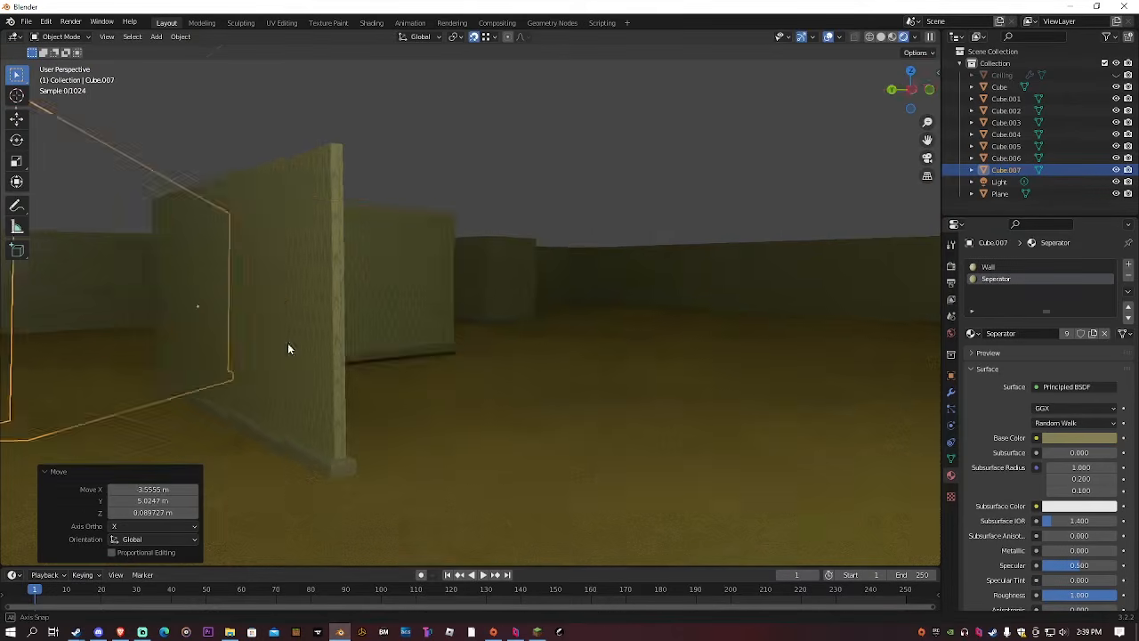
pyautogui.scroll(5, 354, 342)
pyautogui.press('g')
pyautogui.click(564, 475)
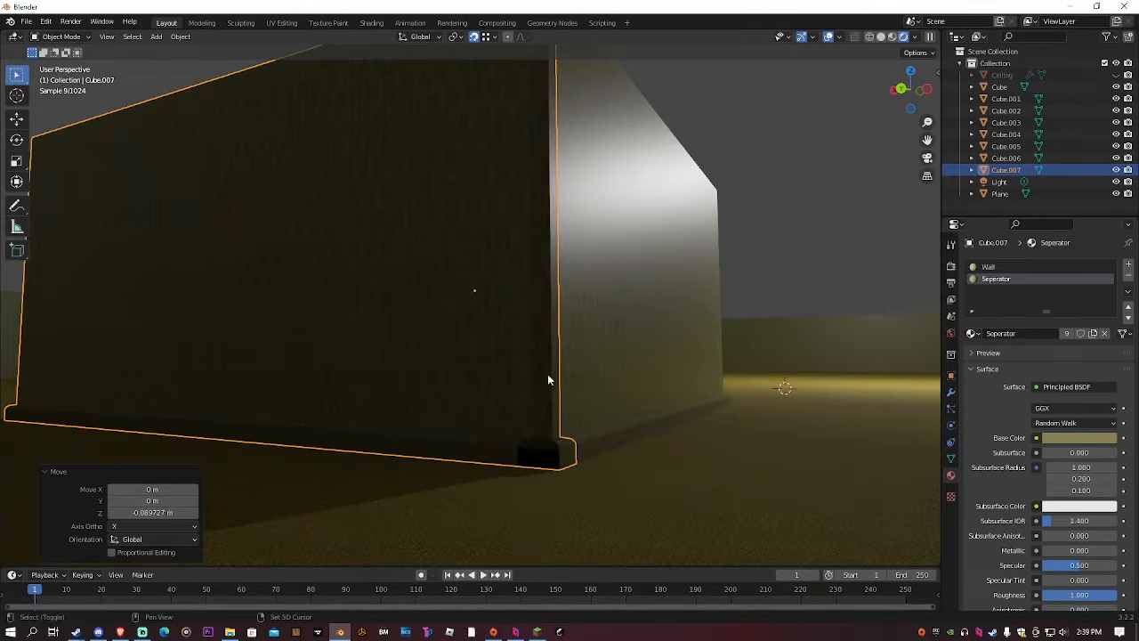
# Hide the copied wall to expose the first wall's end at the shared corner
pyautogui.moveTo(547, 375); pyautogui.dragTo(553, 184, button='middle')
pyautogui.scroll(4, 495, 361)
pyautogui.scroll(2, 501, 347)
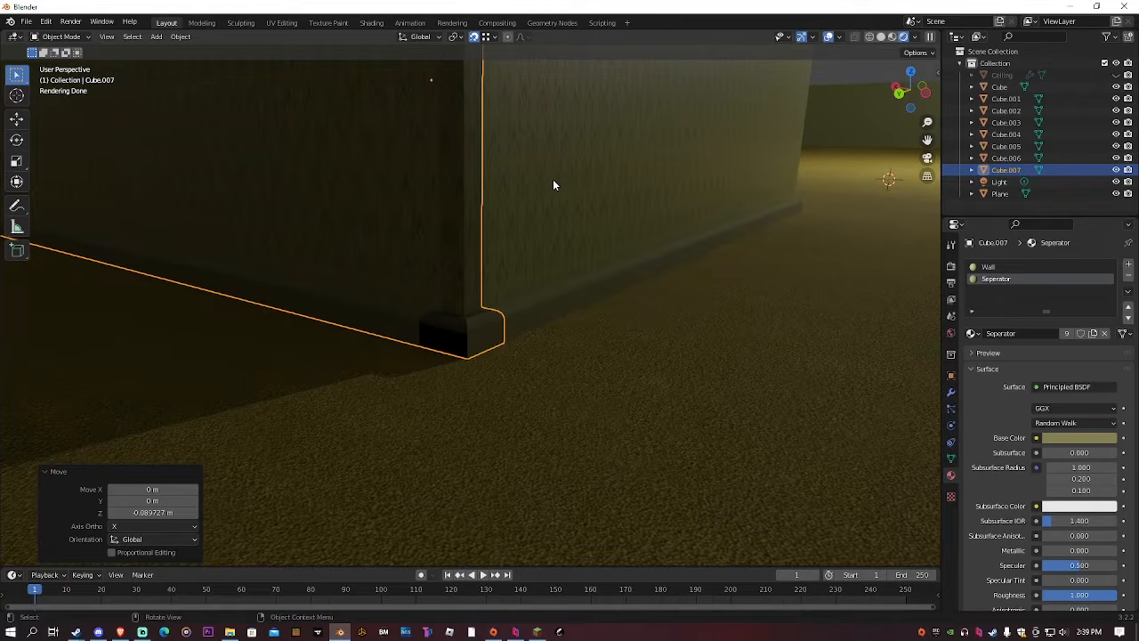
pyautogui.moveTo(552, 184); pyautogui.dragTo(529, 365, button='middle')
pyautogui.click(576, 318)
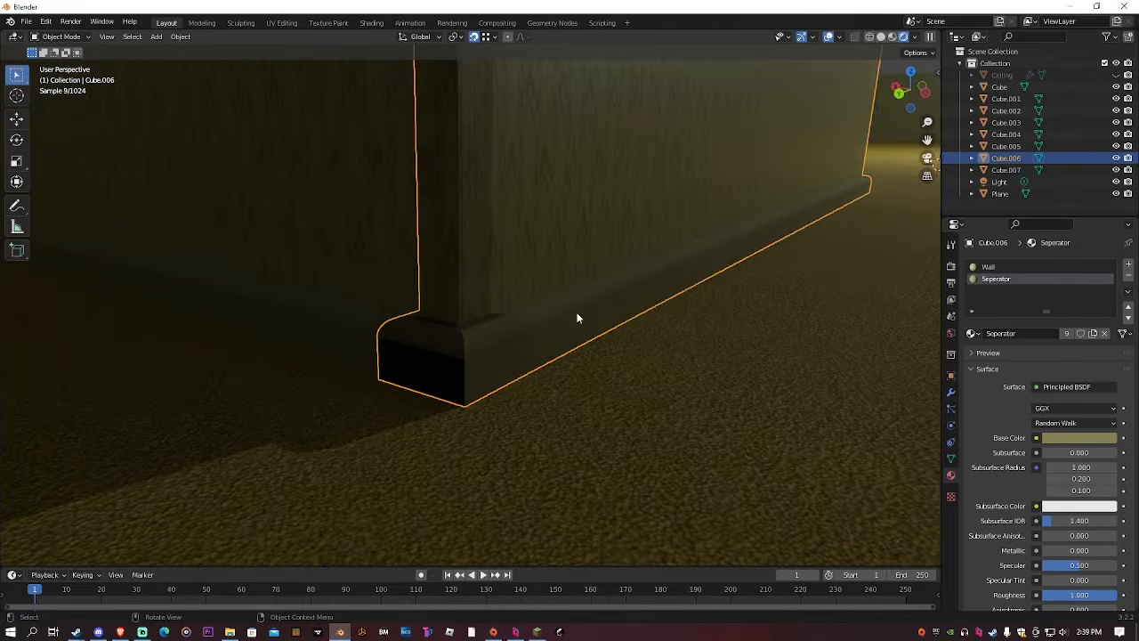
pyautogui.press('Tab')
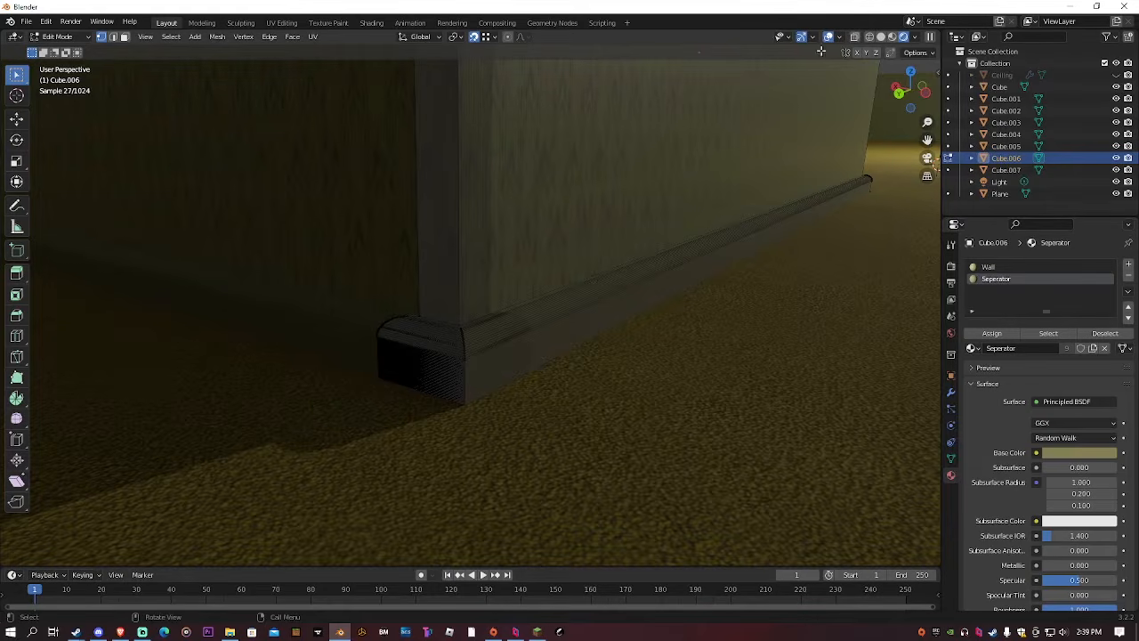
pyautogui.press('Tab')
pyautogui.click(293, 195)
pyautogui.press('h')
pyautogui.click(597, 216)
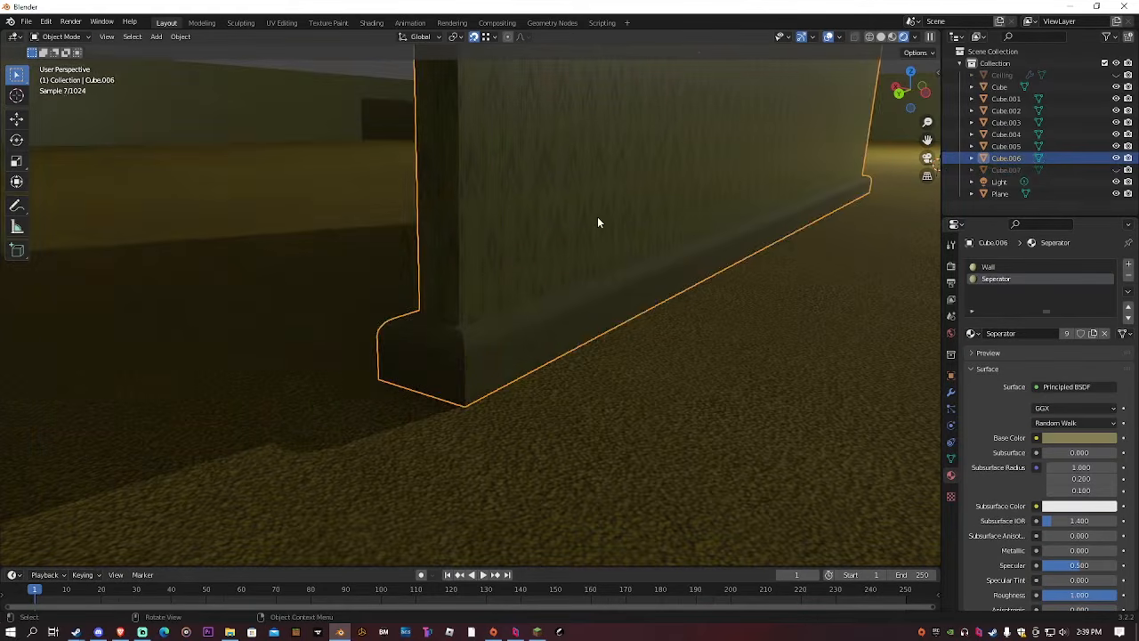
# Delete the exposed first wall's end face and base trim cap faces, leaving the long side trim out of the selection
pyautogui.press('Tab')
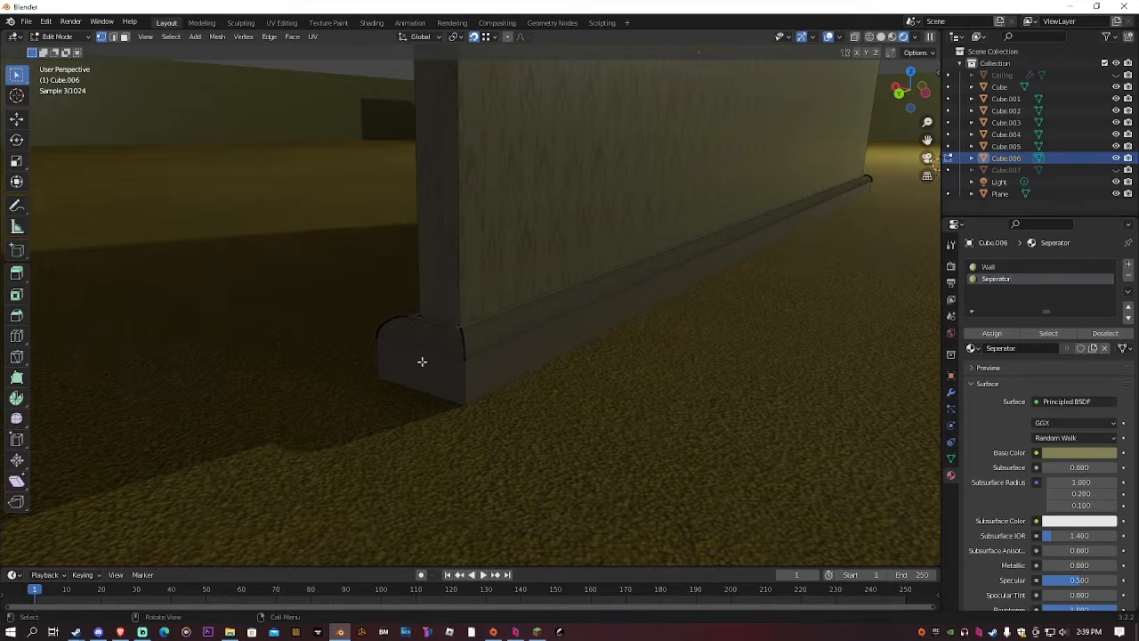
pyautogui.click(425, 361)
pyautogui.keyDown('alt'); pyautogui.keyDown('shift'); pyautogui.click(446, 306); pyautogui.keyUp('shift'); pyautogui.keyUp('alt')
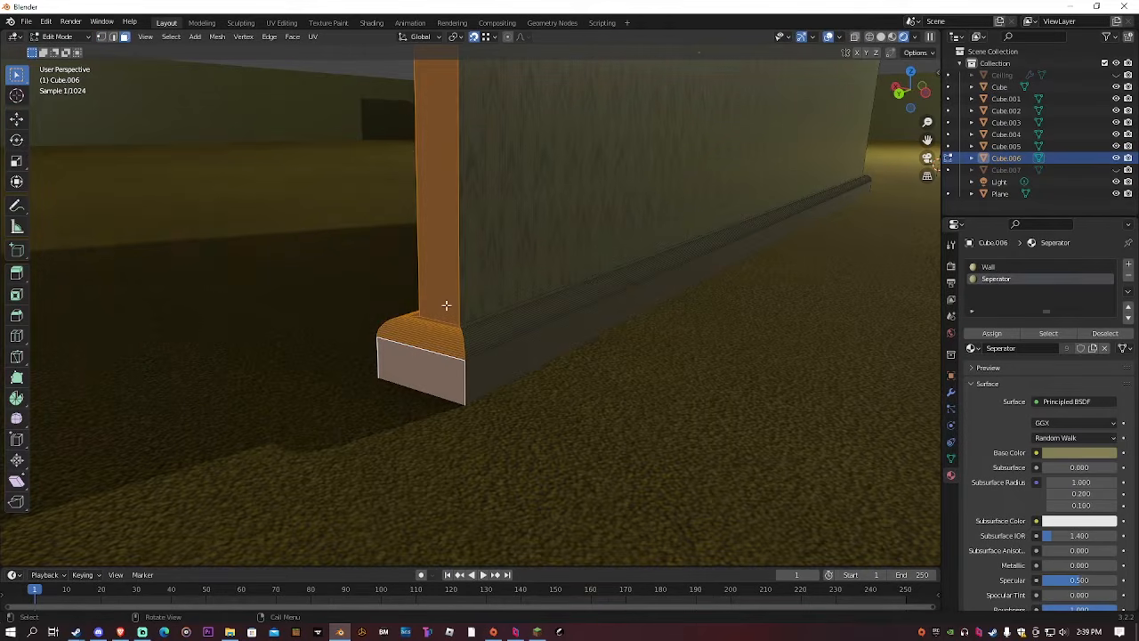
pyautogui.moveTo(495, 306); pyautogui.dragTo(541, 313, button='middle')
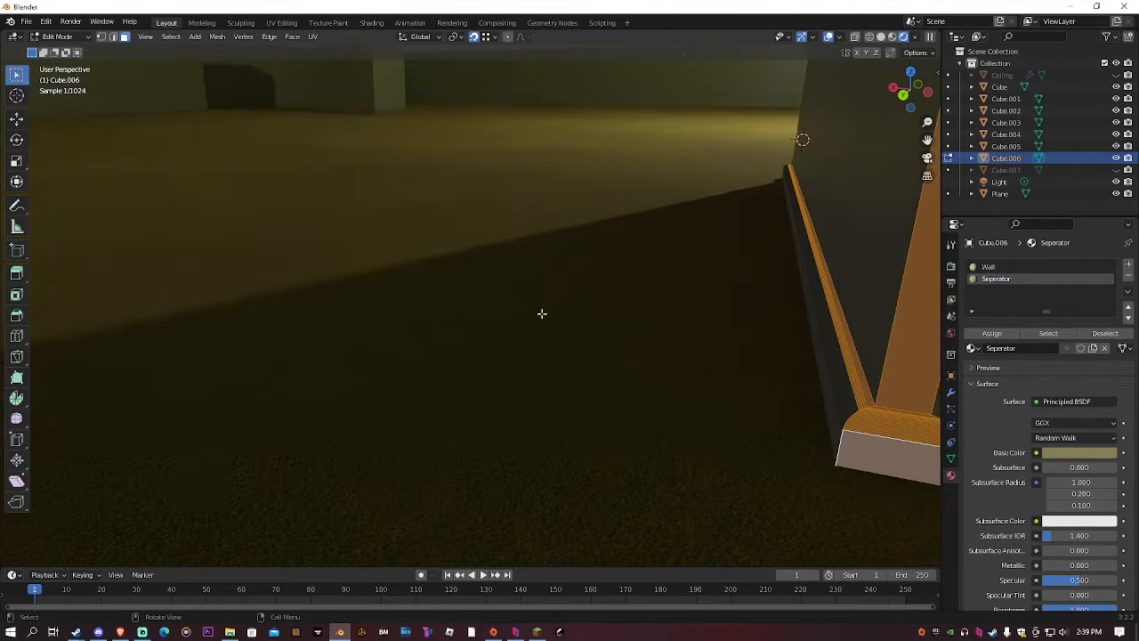
pyautogui.keyDown('shift'); pyautogui.click(851, 355); pyautogui.keyUp('shift')
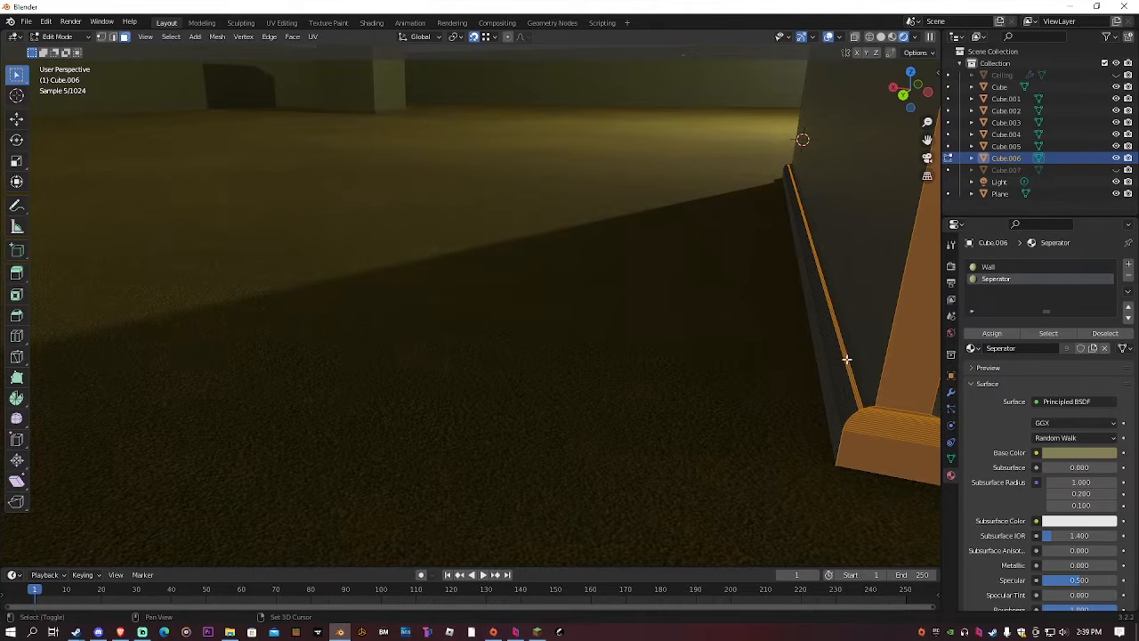
pyautogui.moveTo(807, 365); pyautogui.dragTo(697, 353, button='middle')
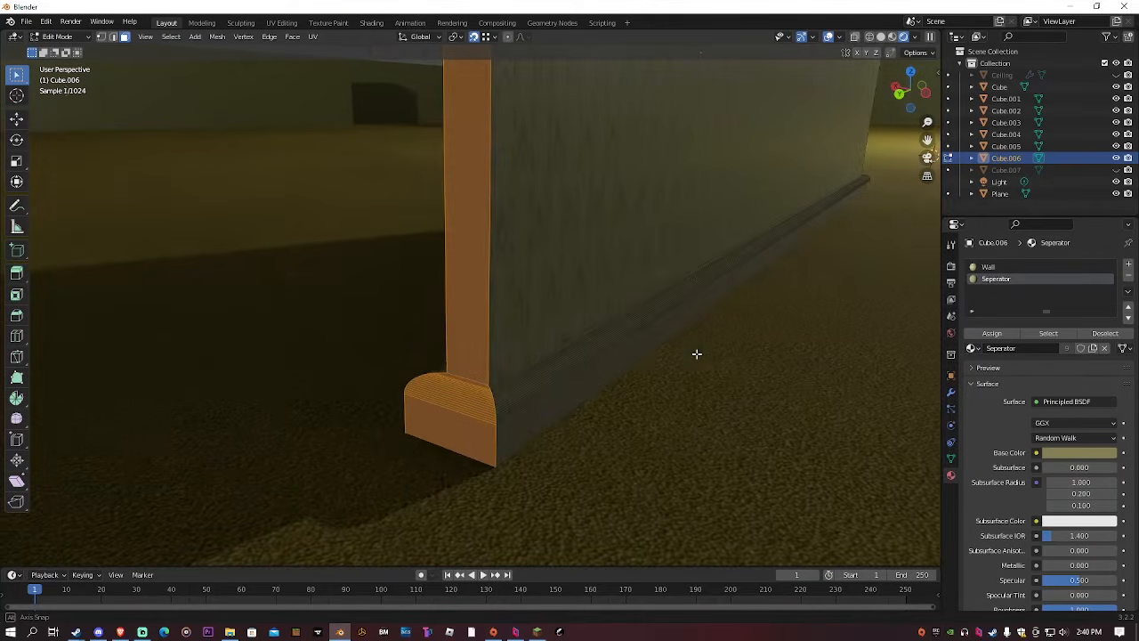
pyautogui.press('x')
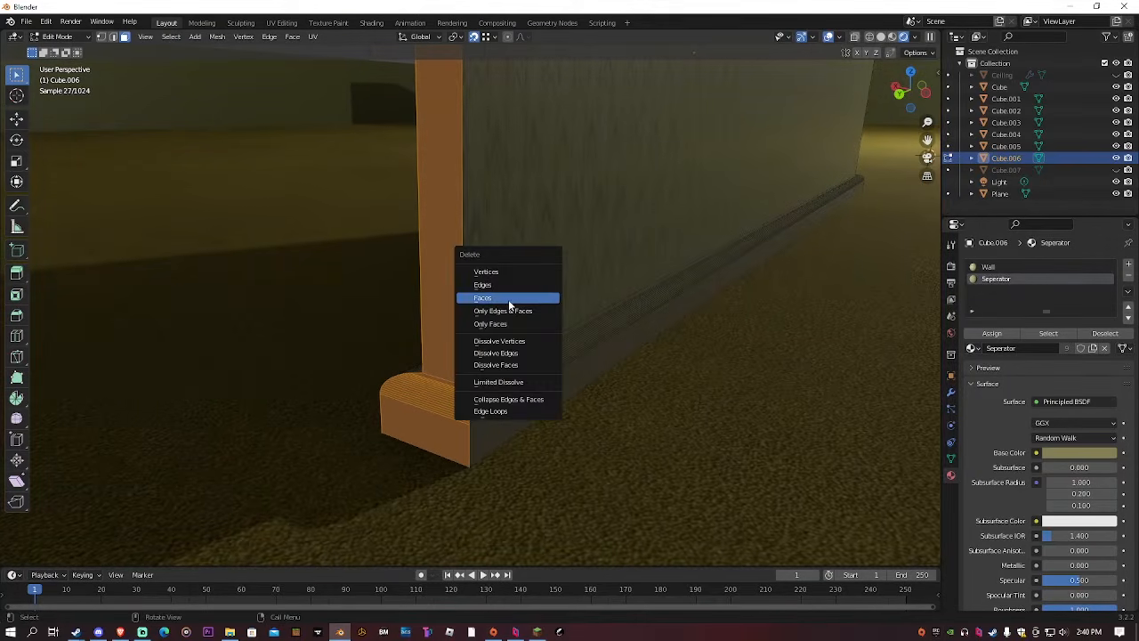
pyautogui.click(508, 299)
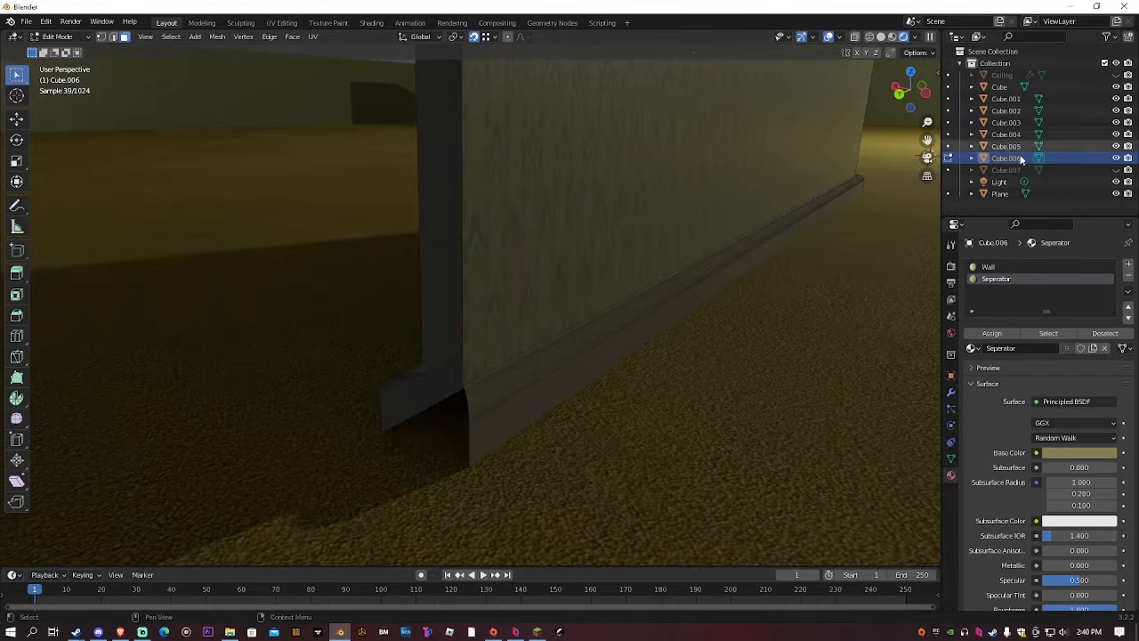
# Show the copied wall again and hide the first wall instead
pyautogui.click(1116, 170)
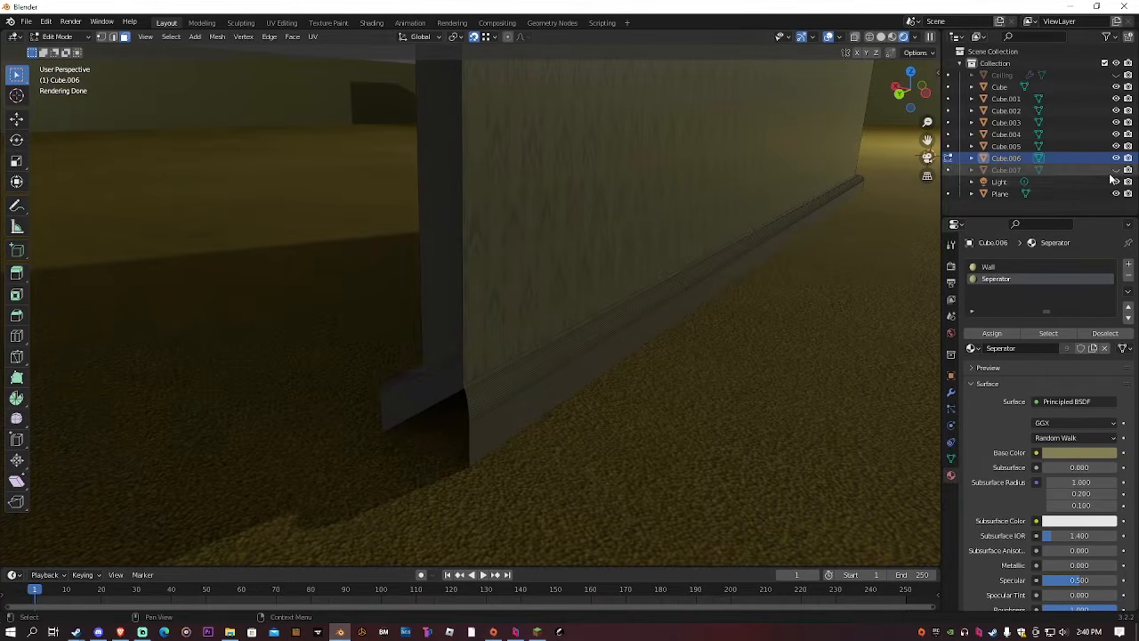
pyautogui.click(1116, 170)
pyautogui.click(1116, 170)
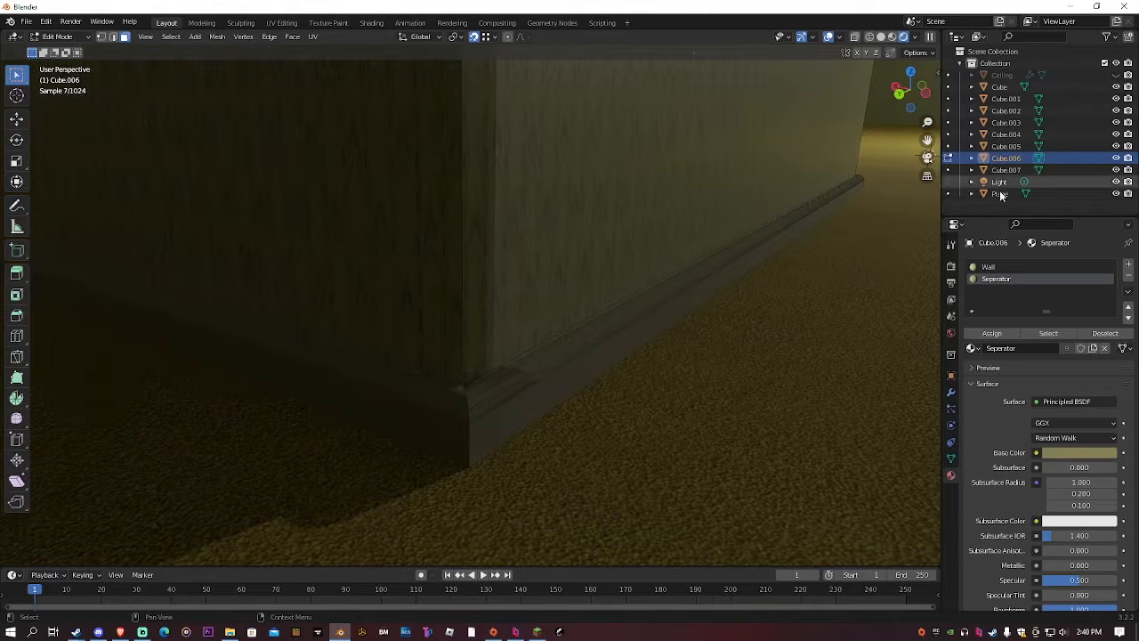
pyautogui.press('Tab')
pyautogui.press('Tab')
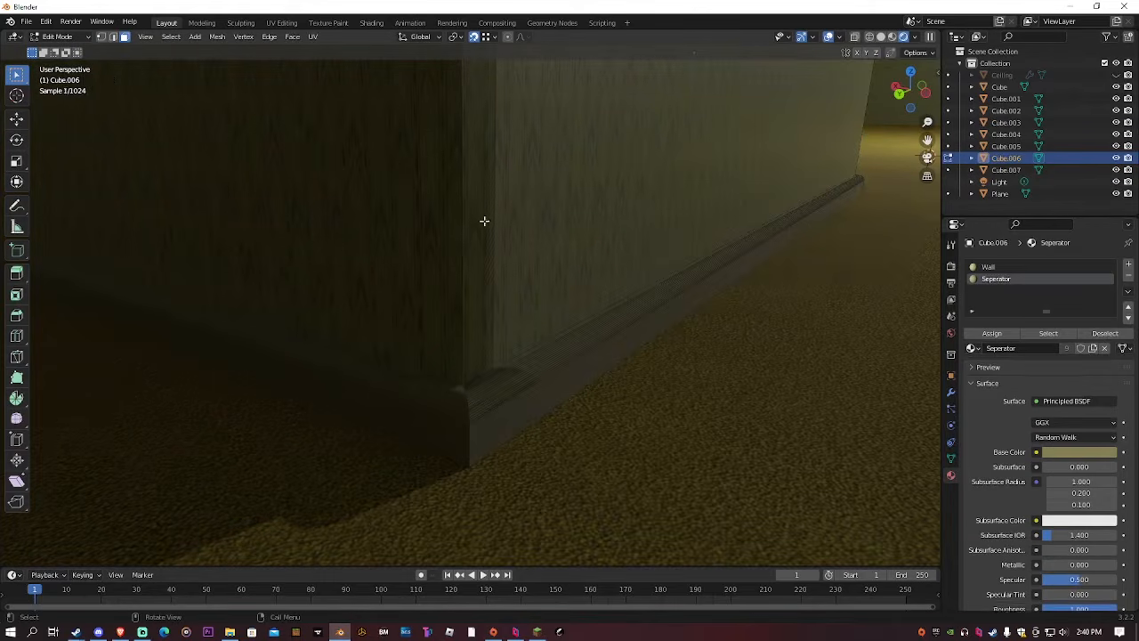
pyautogui.press('Tab')
pyautogui.click(345, 220)
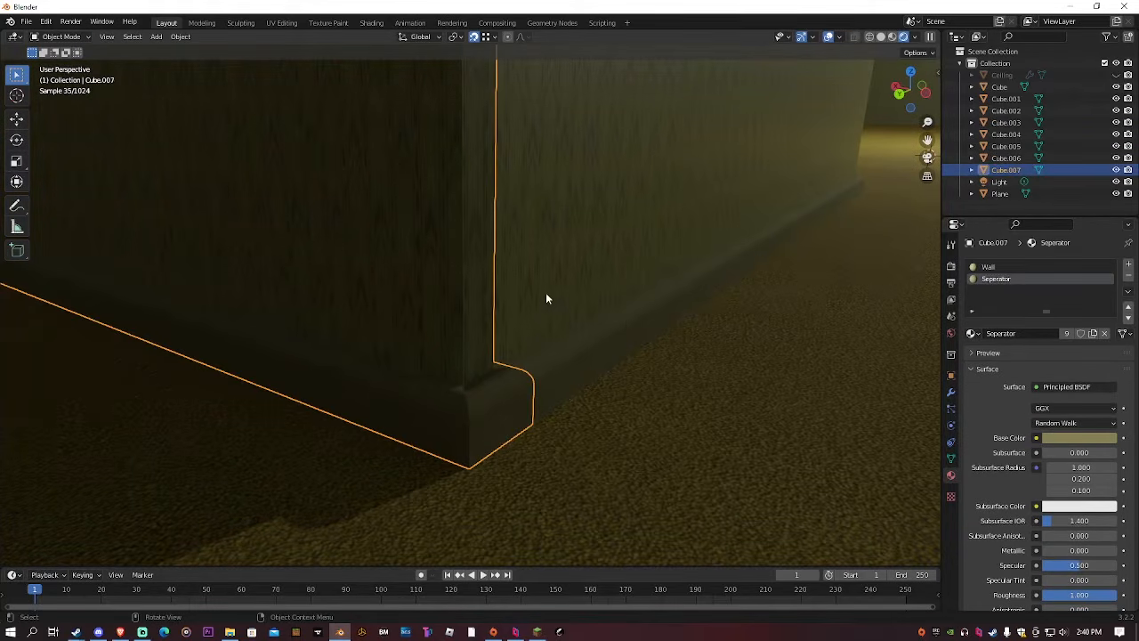
pyautogui.click(547, 271)
pyautogui.press('h')
# Delete the copied wall's end face and base trim cap faces at the shared corner, and show the first wall again
pyautogui.click(375, 265)
pyautogui.press('Tab')
pyautogui.click(469, 343)
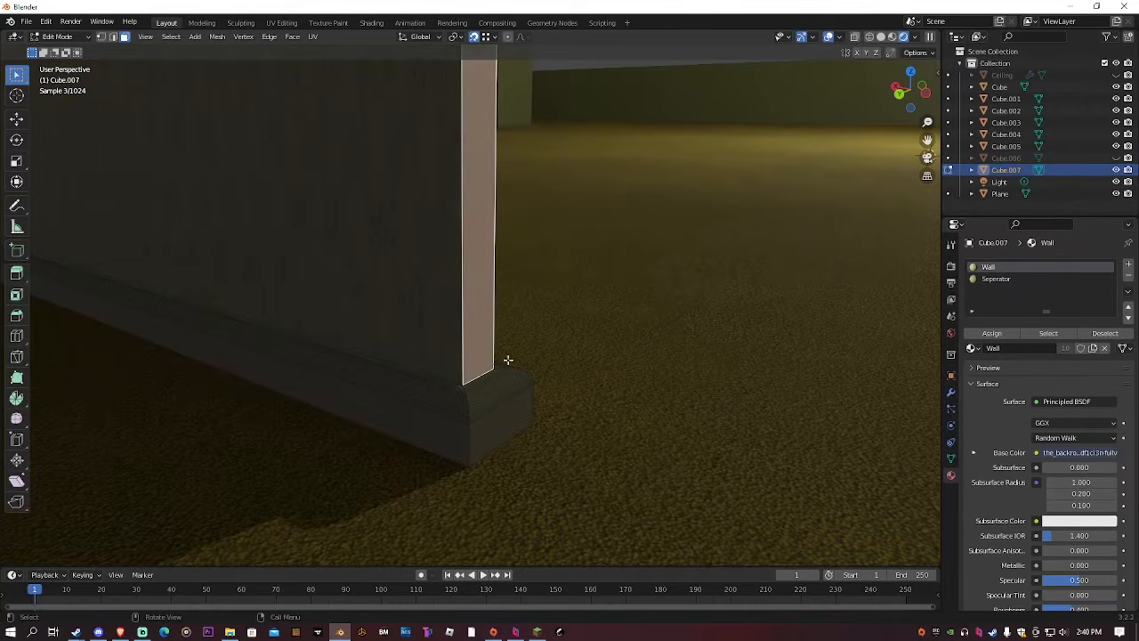
pyautogui.keyDown('shift'); pyautogui.click(512, 418); pyautogui.keyUp('shift')
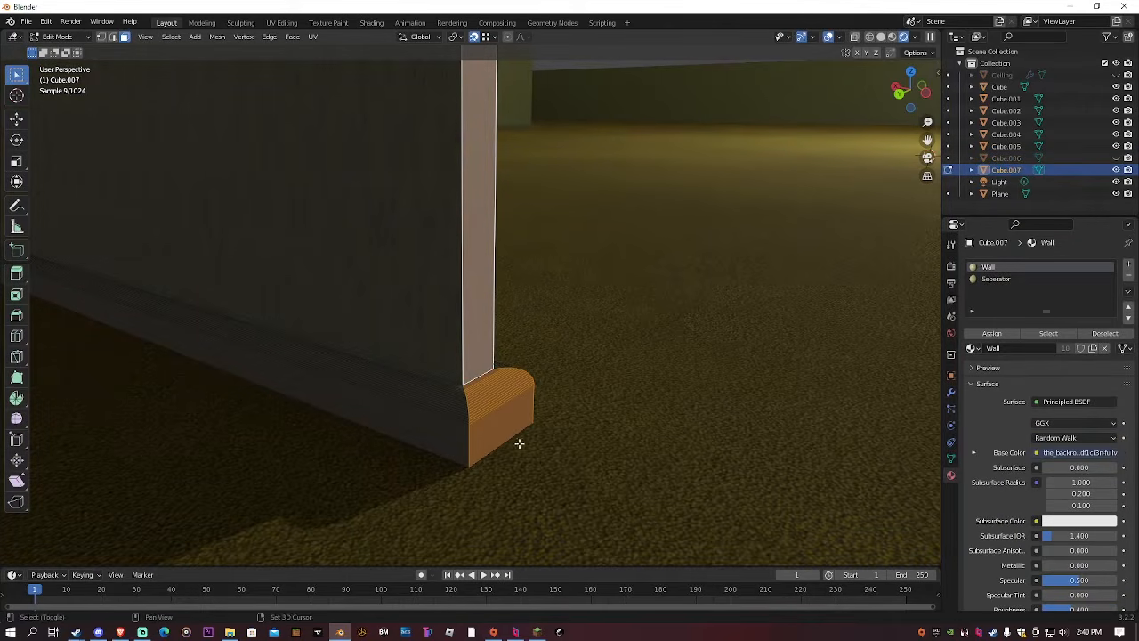
pyautogui.press('x')
pyautogui.click(510, 315)
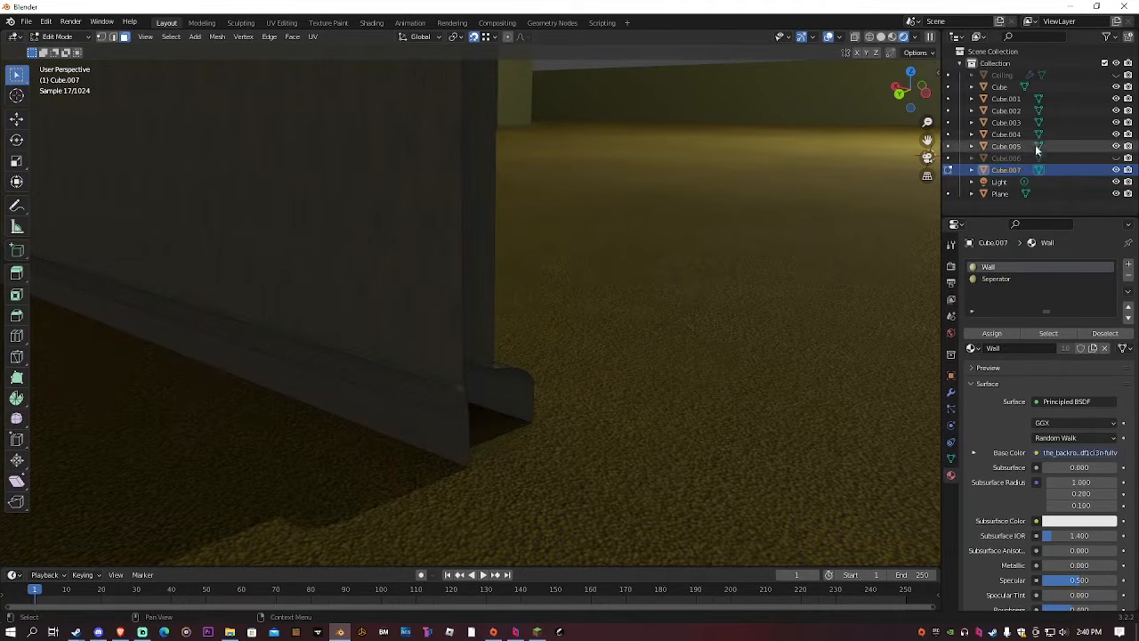
pyautogui.click(1116, 158)
pyautogui.press('Tab')
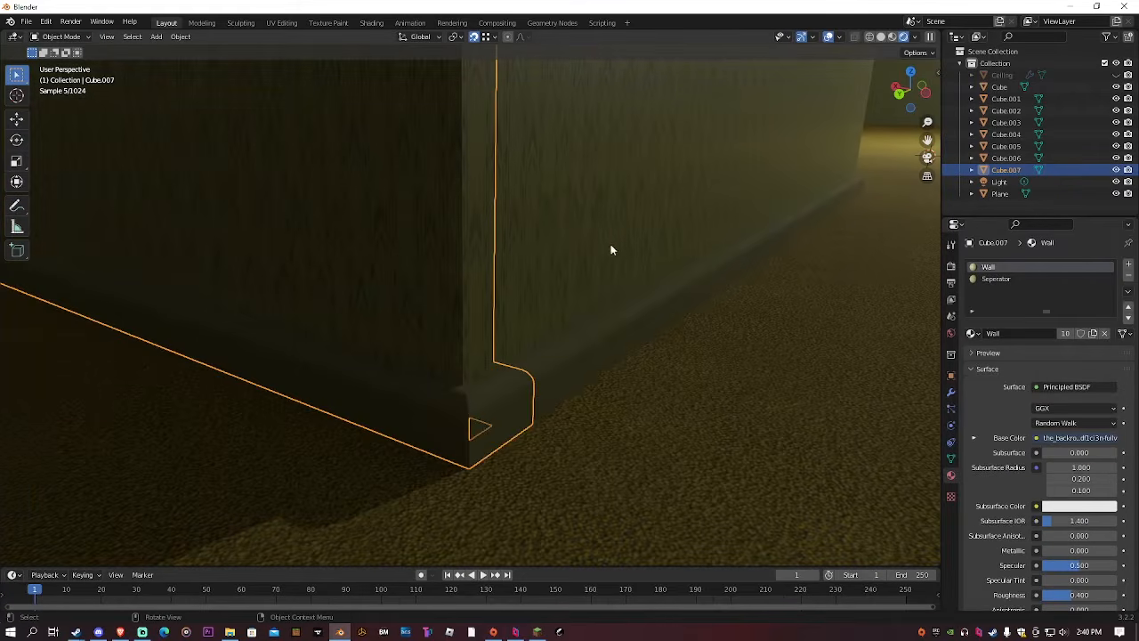
# Join the two perpendicular thin walls into one object
pyautogui.click(715, 417)
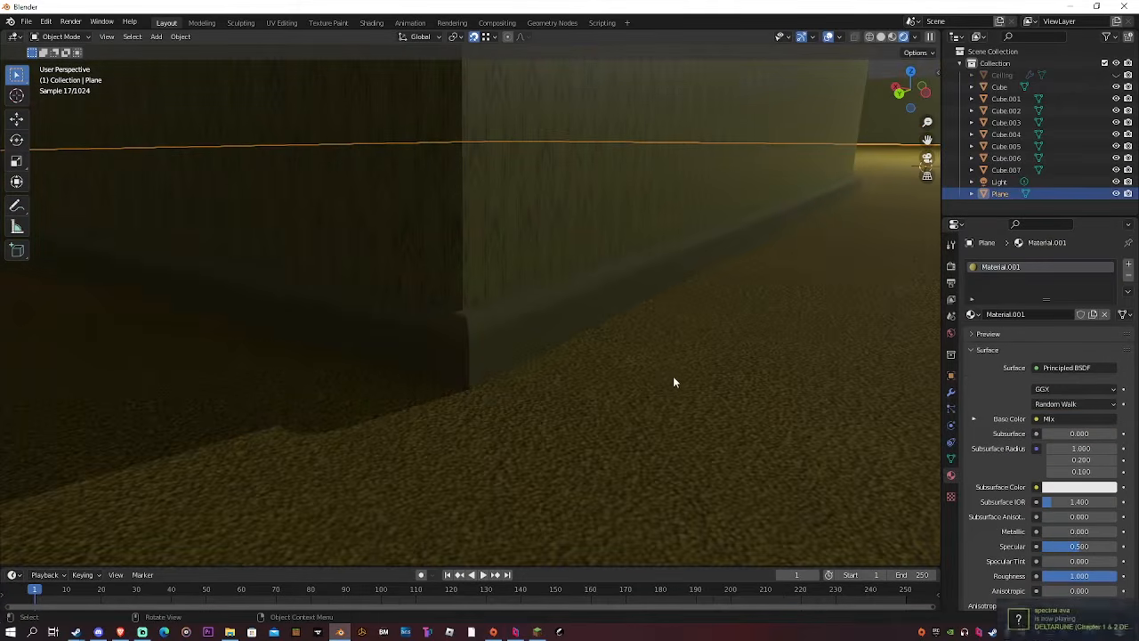
pyautogui.scroll(2, 591, 349)
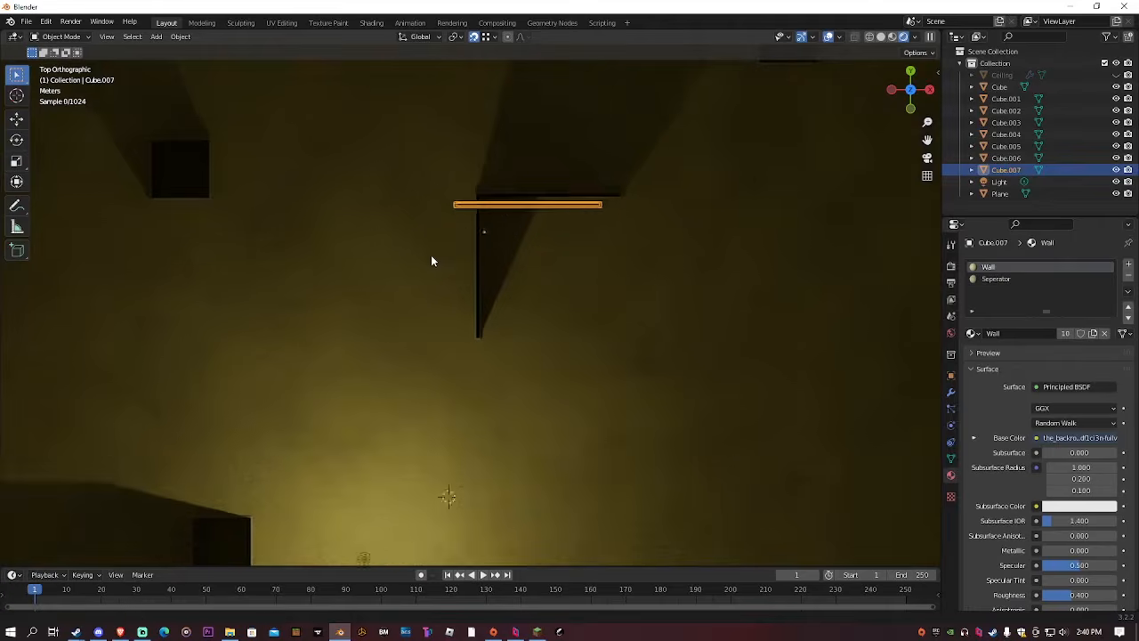
pyautogui.scroll(3, 465, 265)
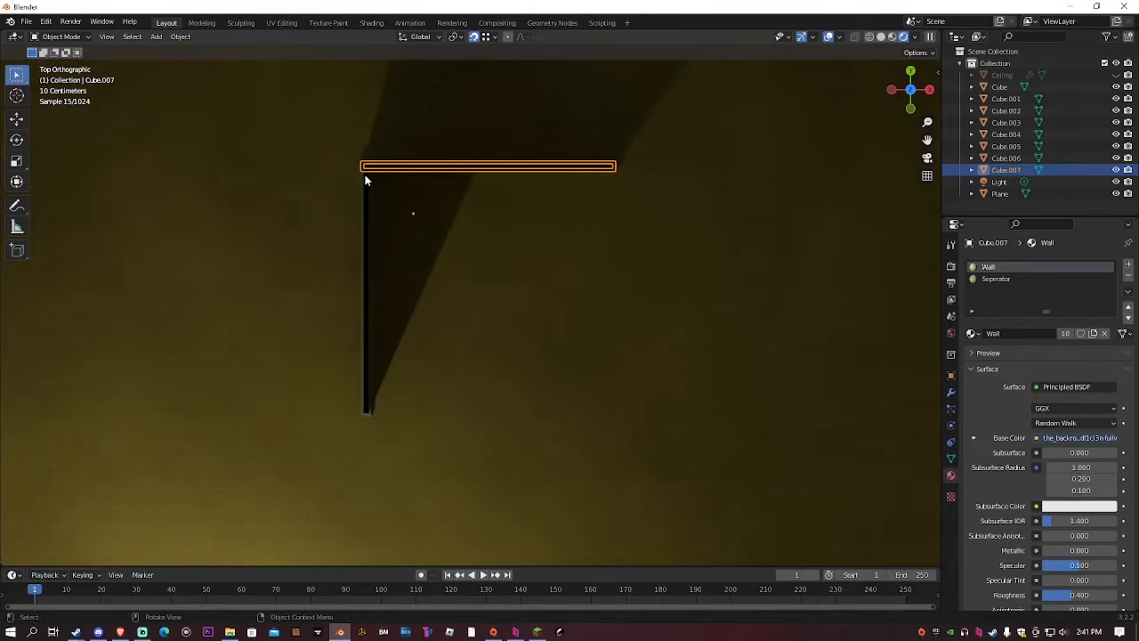
pyautogui.keyDown('shift'); pyautogui.click(366, 180); pyautogui.keyUp('shift')
pyautogui.click(177, 37)
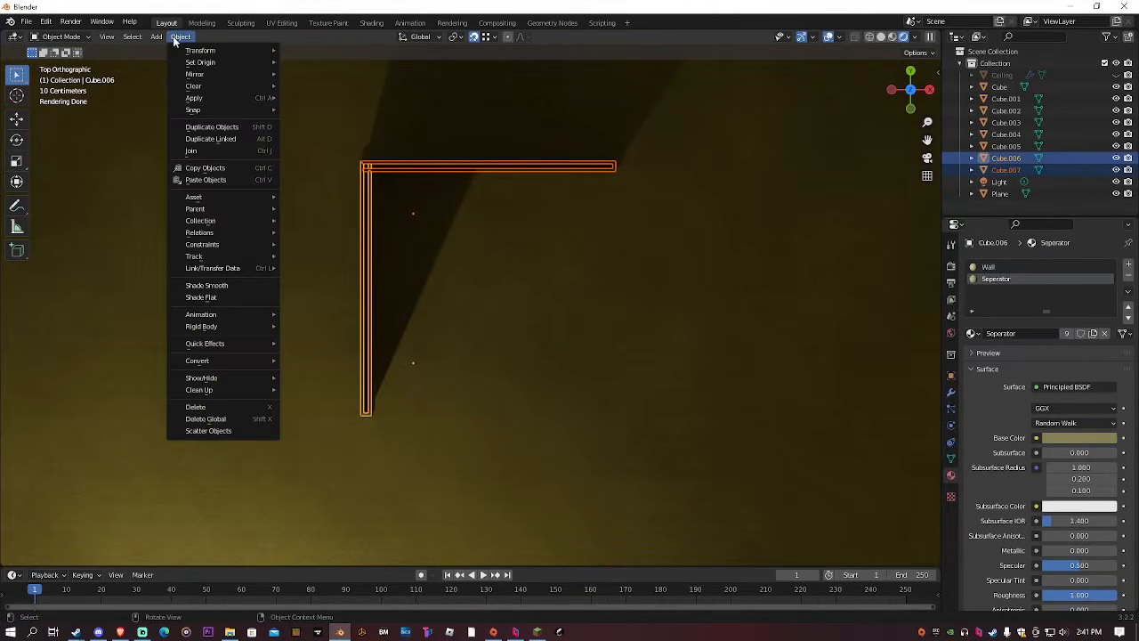
pyautogui.click(203, 151)
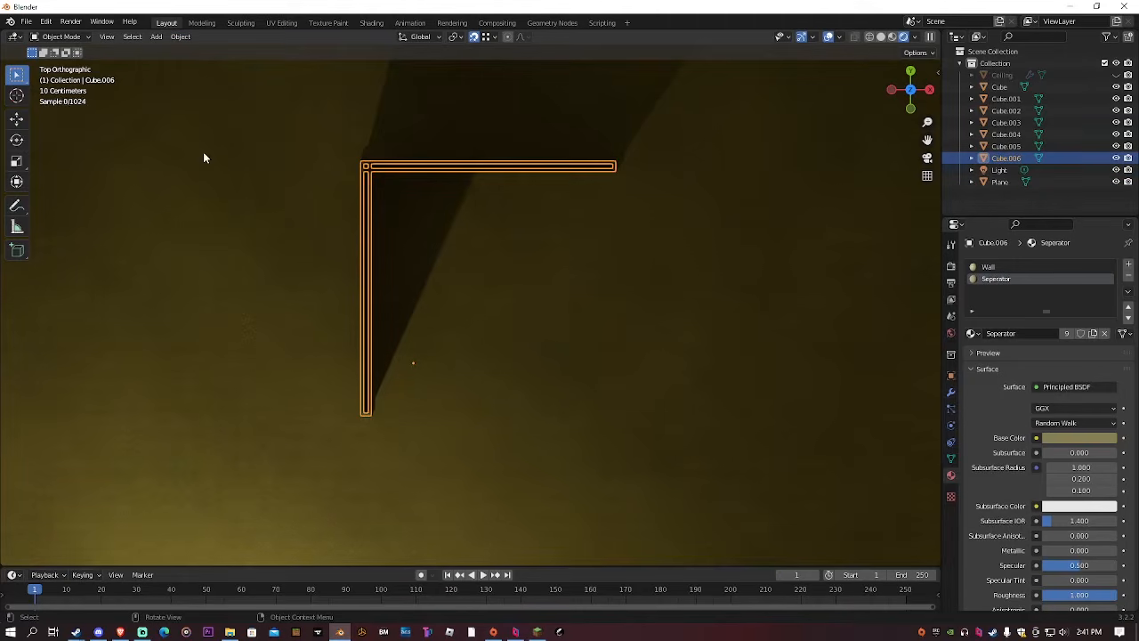
# Rename the joined L-shaped wall object as Corner
pyautogui.moveTo(299, 323); pyautogui.dragTo(260, 227, button='middle')
pyautogui.press('KP_7')
pyautogui.press('F2')
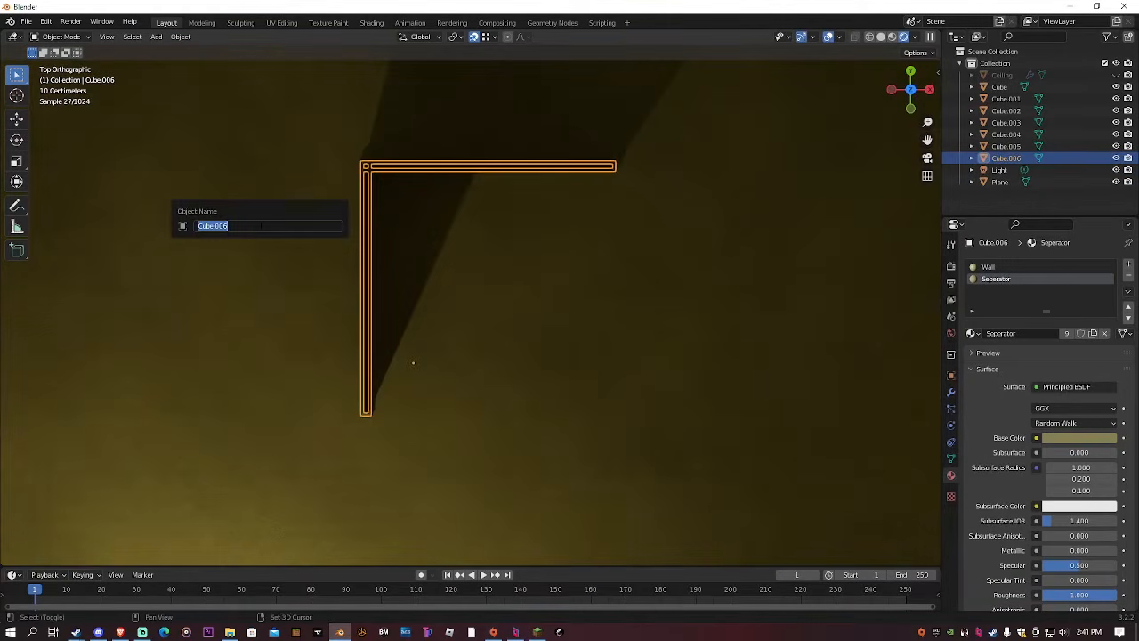
pyautogui.write('Colner')
pyautogui.press('Return')
# Duplicate the corner wall about -9.6 m in X and -2.8 m in Y, into the positive X, negative Y quadrant, and another -12.7 m in X
pyautogui.scroll(-8, 295, 239)
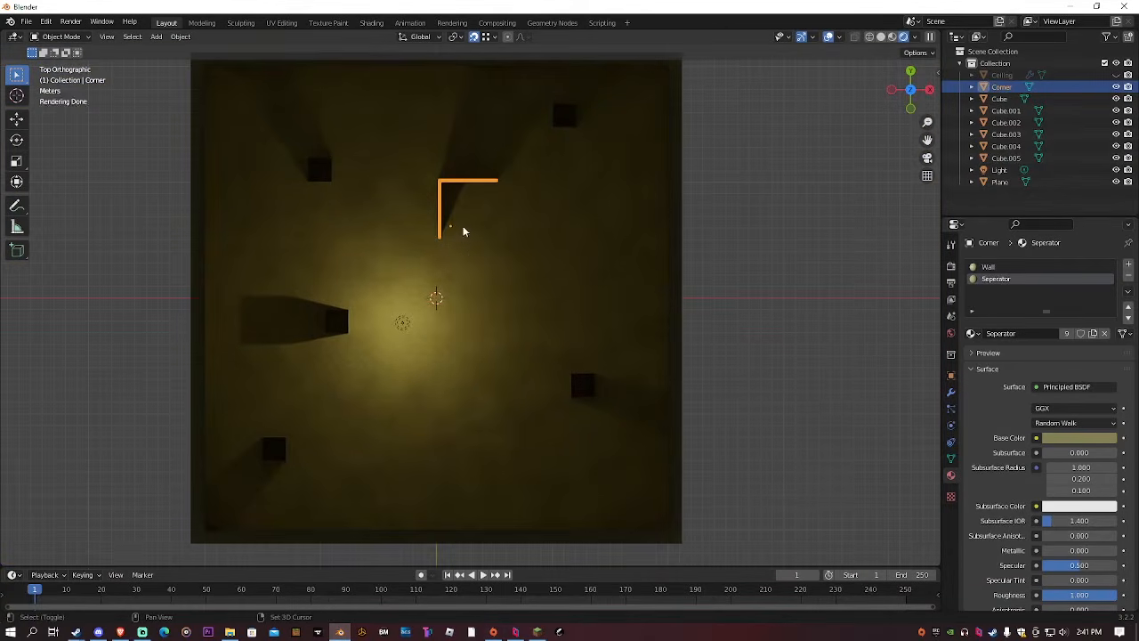
pyautogui.hotkey('shift', 'd')
pyautogui.click(345, 255)
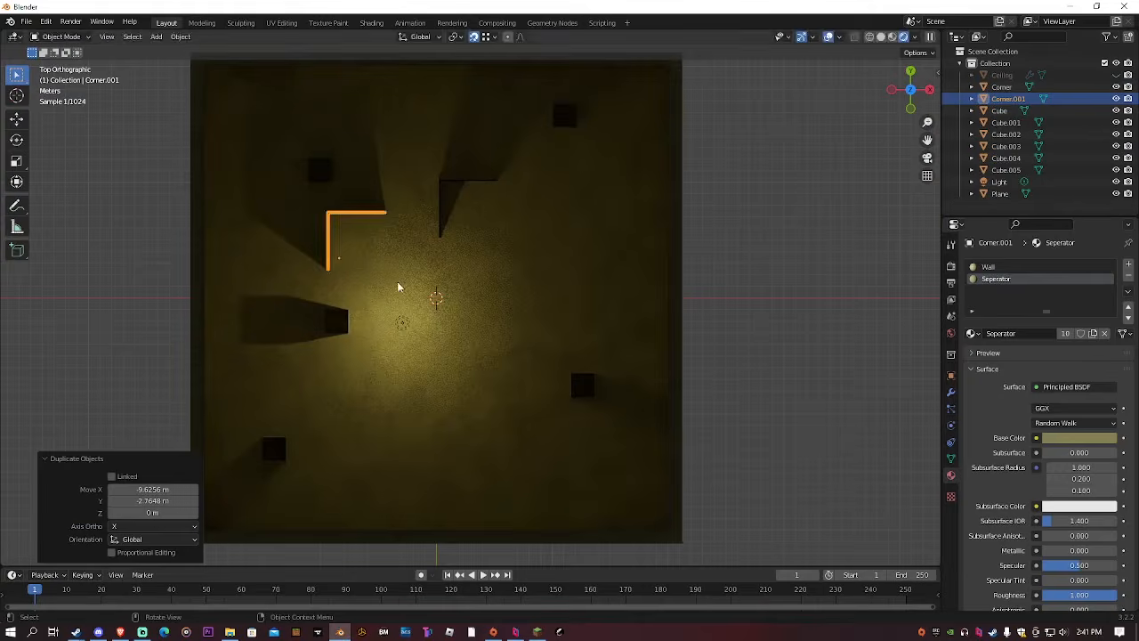
pyautogui.hotkey('shift', 'd')
pyautogui.click(512, 442)
pyautogui.hotkey('shift', 'd')
pyautogui.click(354, 427)
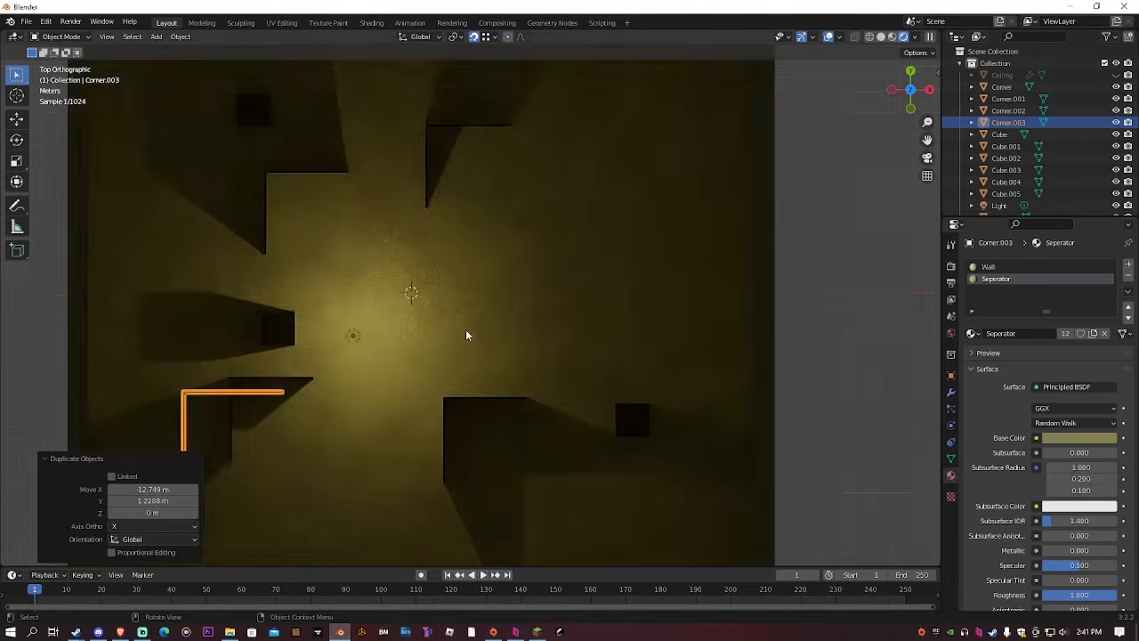
# Duplicate the pillar on the negative X side about 4.2 m in X and 1 m in Y, and enter Edit Mode on the copy
pyautogui.moveTo(468, 333); pyautogui.dragTo(301, 233, button='middle')
pyautogui.scroll(2, 420, 272)
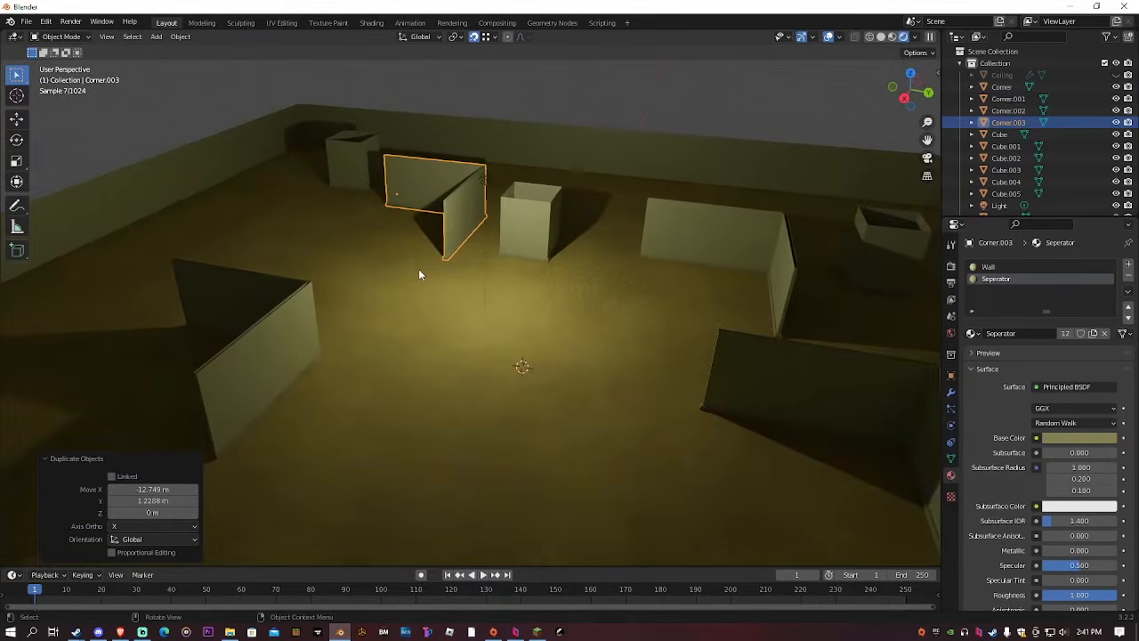
pyautogui.click(520, 236)
pyautogui.press('KP_7')
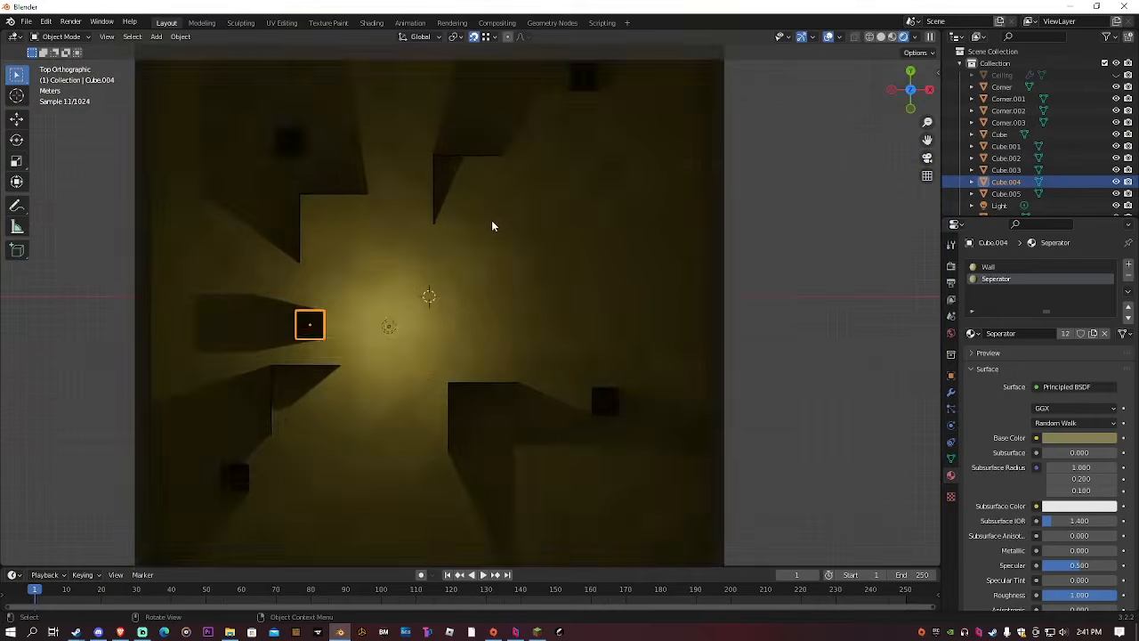
pyautogui.scroll(-2, 428, 240)
pyautogui.click(359, 236)
pyautogui.scroll(3, 356, 233)
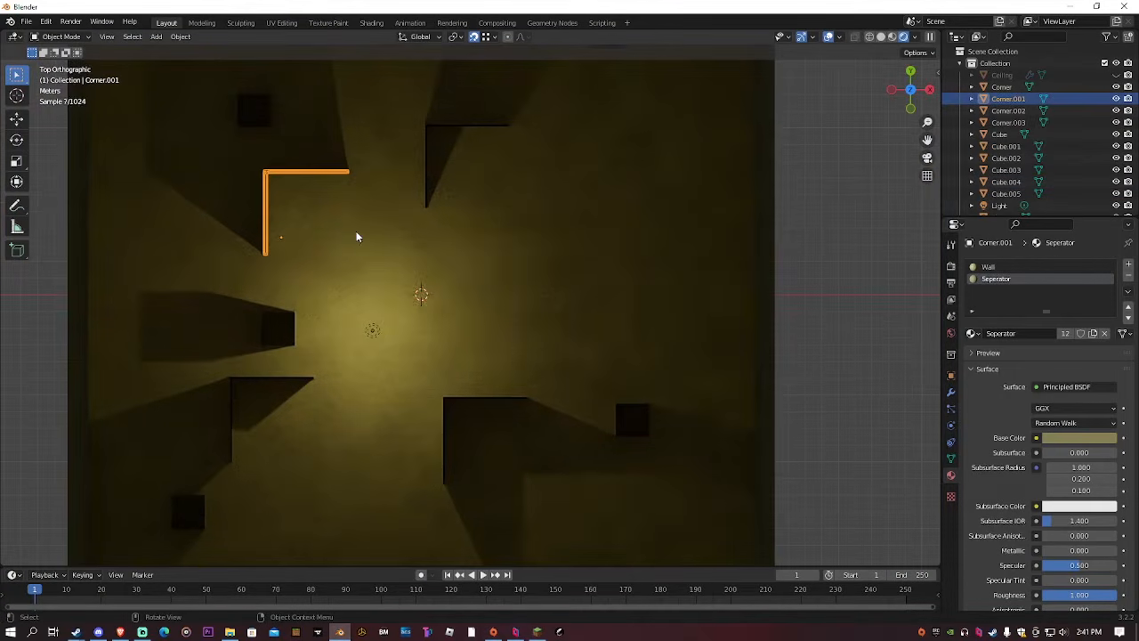
pyautogui.scroll(-1, 328, 316)
pyautogui.click(324, 320)
pyautogui.scroll(3, 328, 311)
pyautogui.keyDown('shift'); pyautogui.moveTo(330, 300); pyautogui.dragTo(497, 301, button='middle'); pyautogui.keyUp('shift')
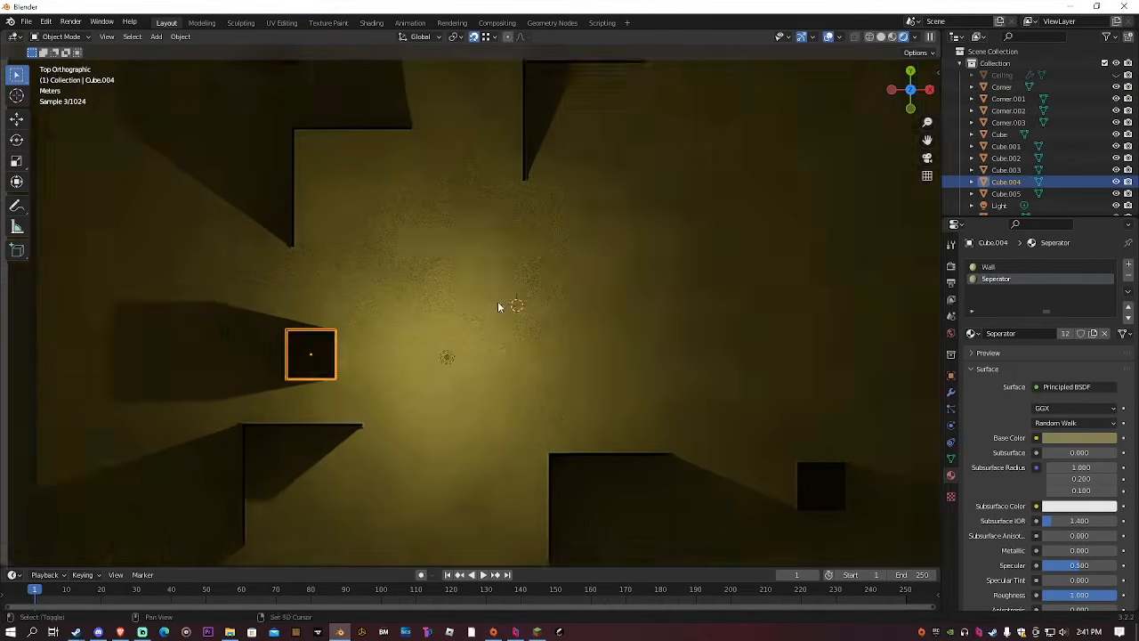
pyautogui.hotkey('shift', 'd')
pyautogui.click(411, 322)
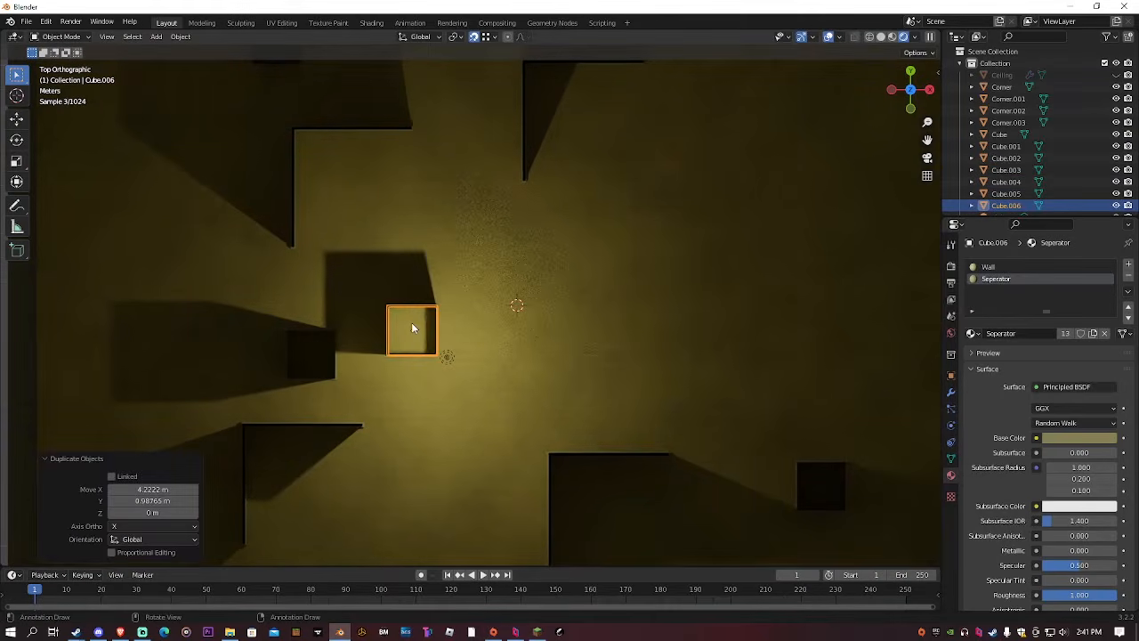
pyautogui.scroll(5, 390, 304)
pyautogui.press('Tab')
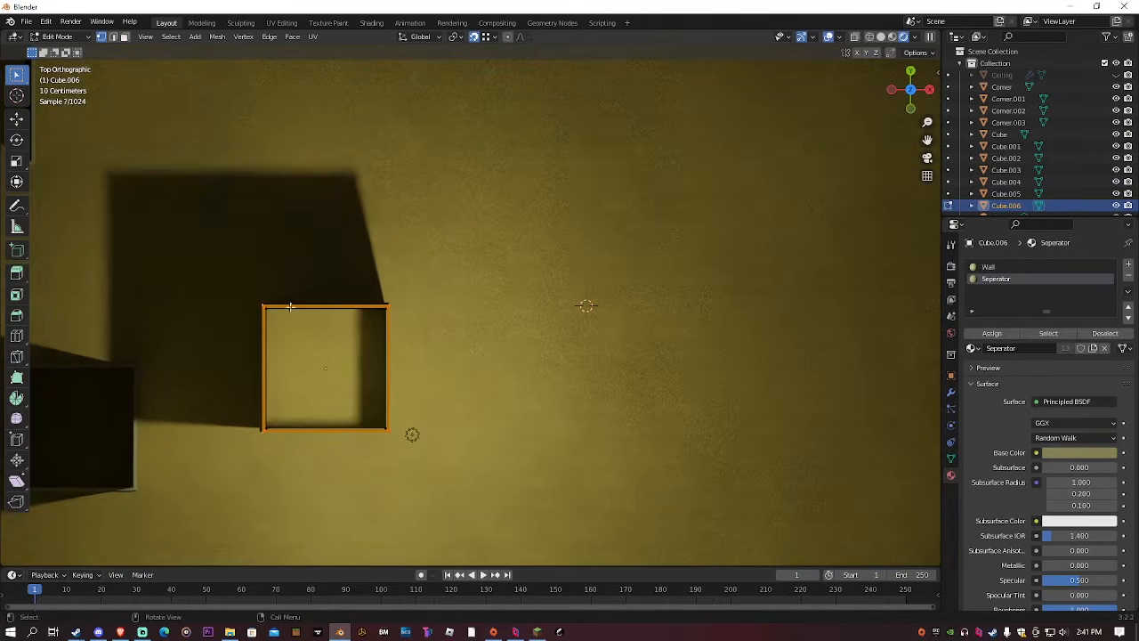
pyautogui.moveTo(234, 275); pyautogui.dragTo(339, 521)
pyautogui.write('g1')
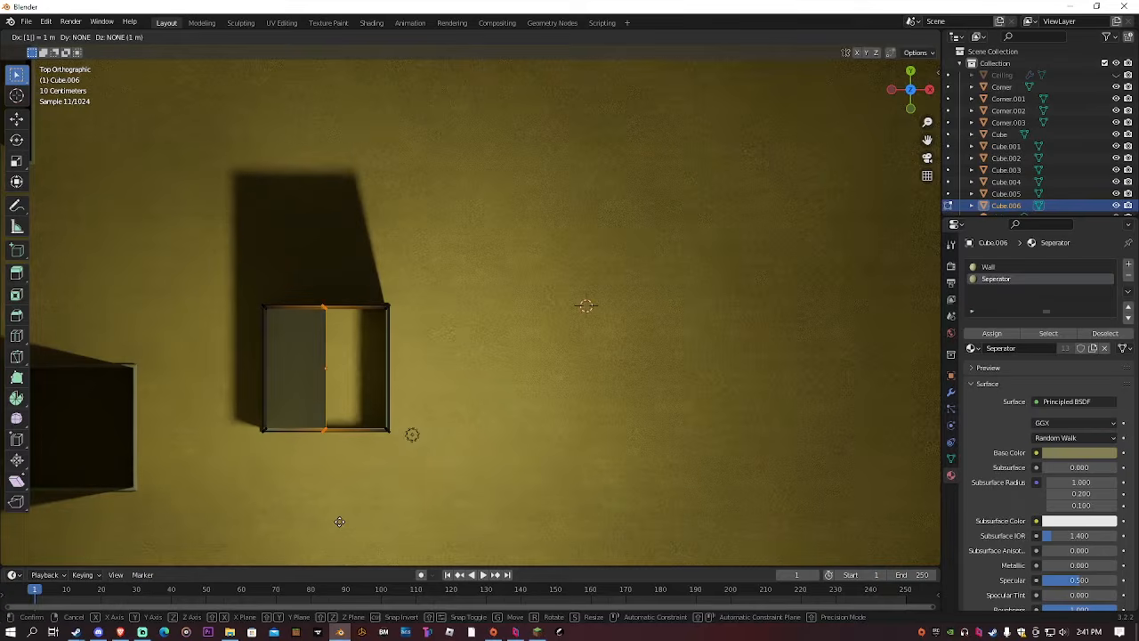
pyautogui.press('BackSpace')
pyautogui.write('2')
pyautogui.press('BackSpace')
pyautogui.write('1')
pyautogui.press('Return')
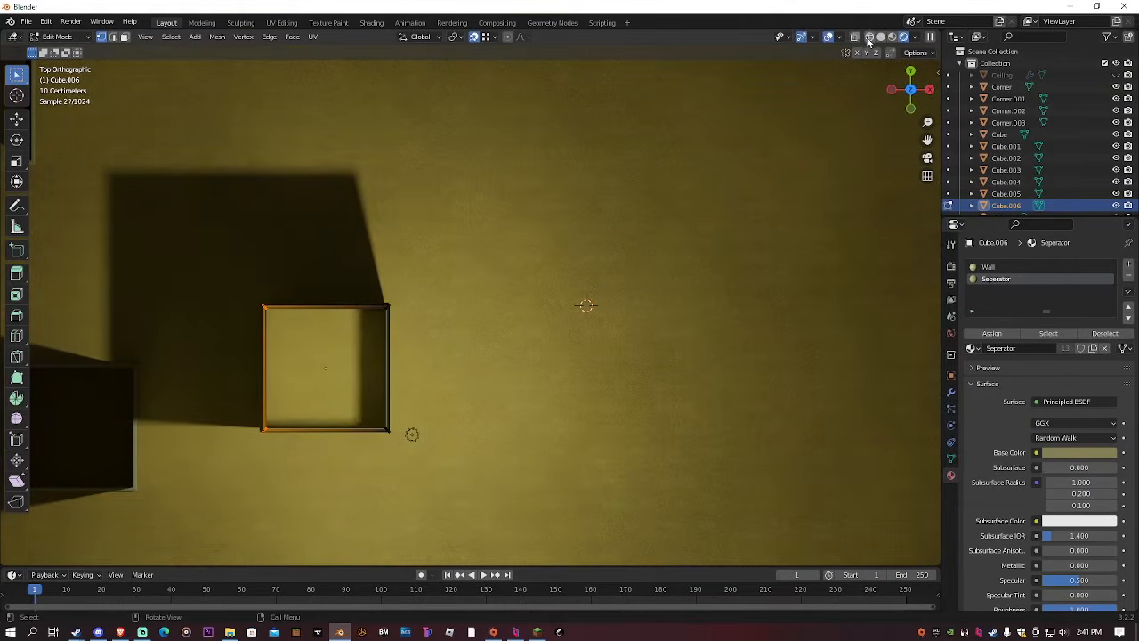
# In wireframe view, move all vertices of the pillar copy's negative X side 1.9 m along X to make a thin wall
pyautogui.click(868, 38)
pyautogui.moveTo(216, 257); pyautogui.dragTo(306, 519)
pyautogui.write('g')
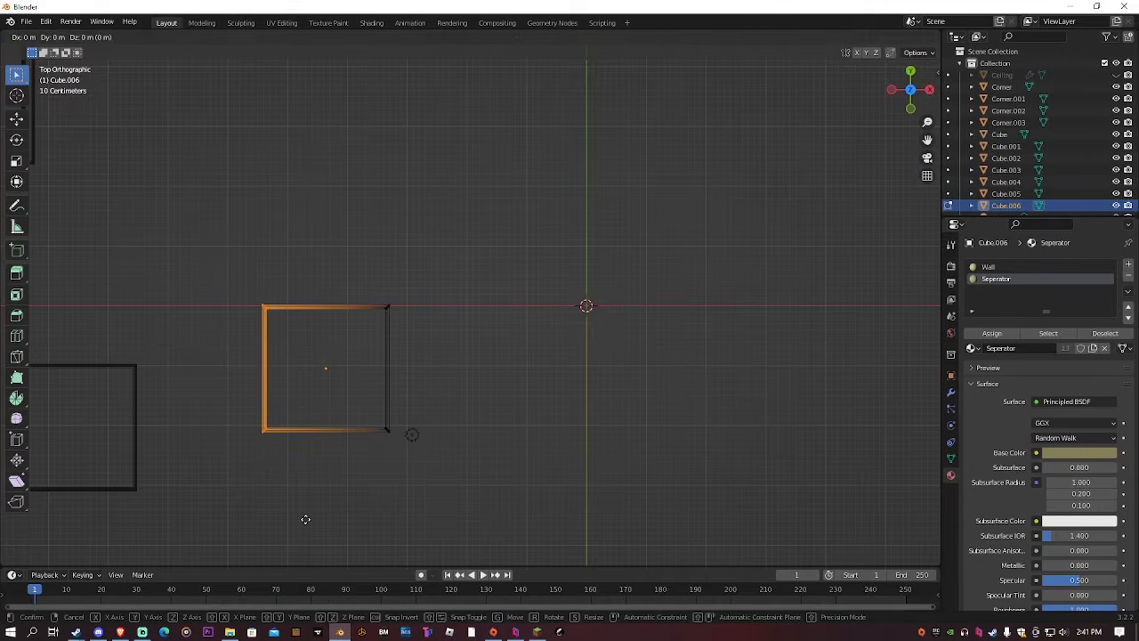
pyautogui.write('x1.9')
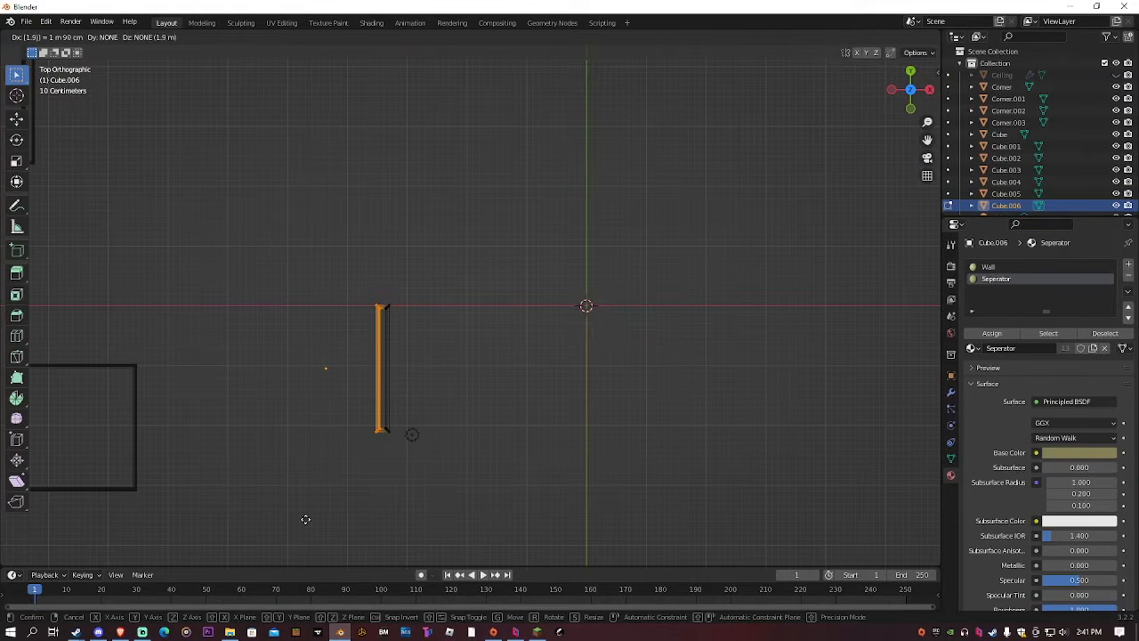
pyautogui.press('Return')
# Extend the thin wall by moving the vertices of its positive Y end 2 m along Y
pyautogui.moveTo(355, 244); pyautogui.dragTo(430, 361)
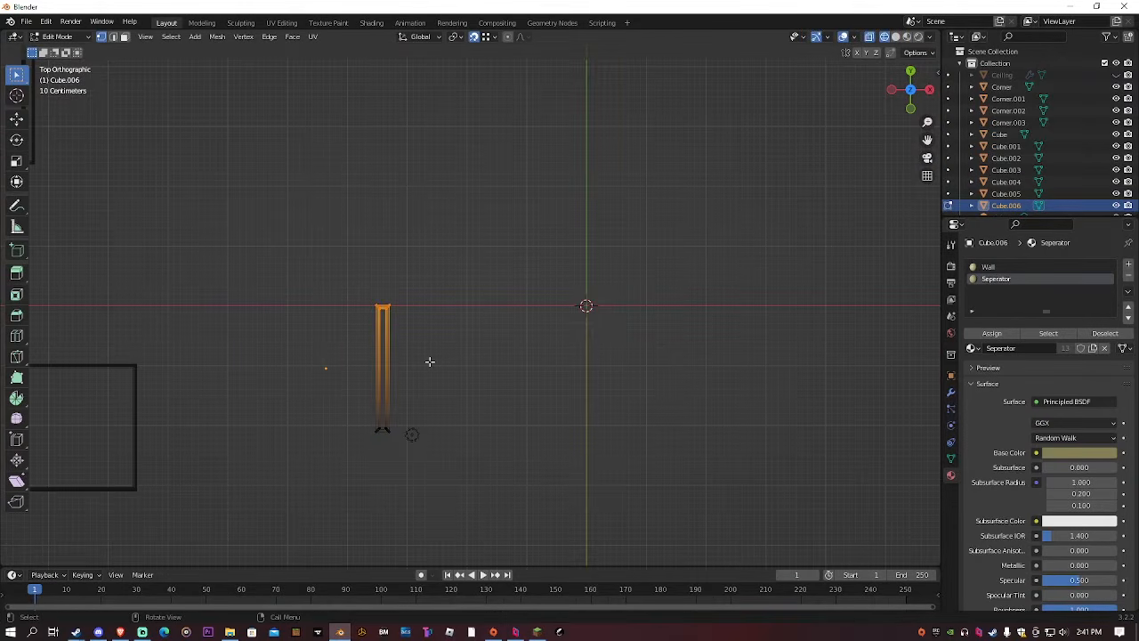
pyautogui.write('gx1')
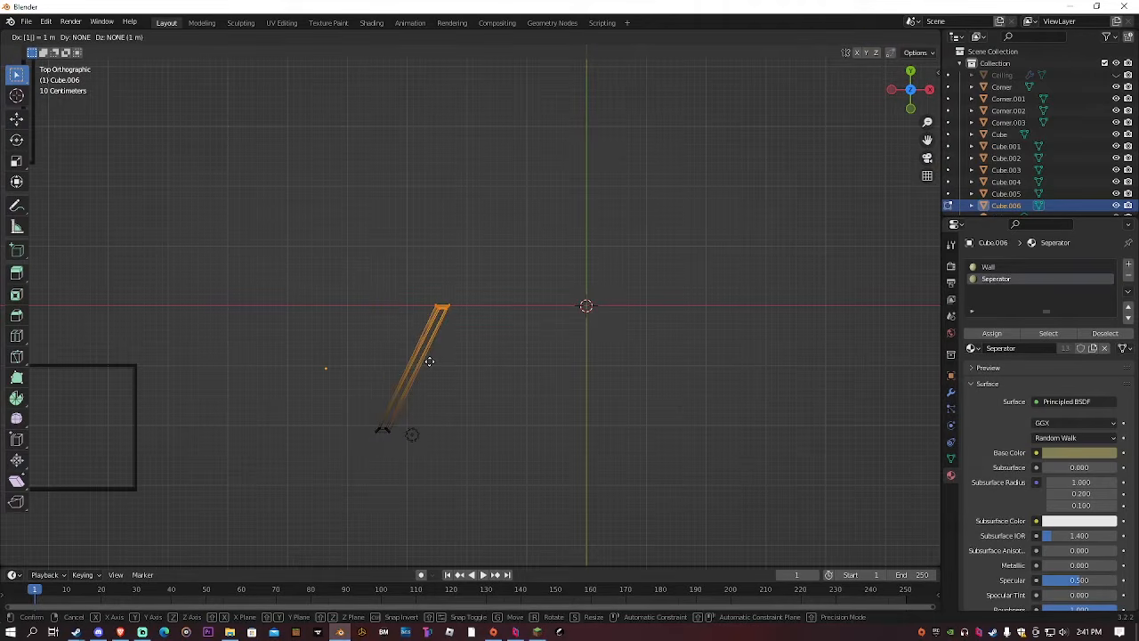
pyautogui.write('y')
pyautogui.press('BackSpace')
pyautogui.write('2')
pyautogui.press('Return')
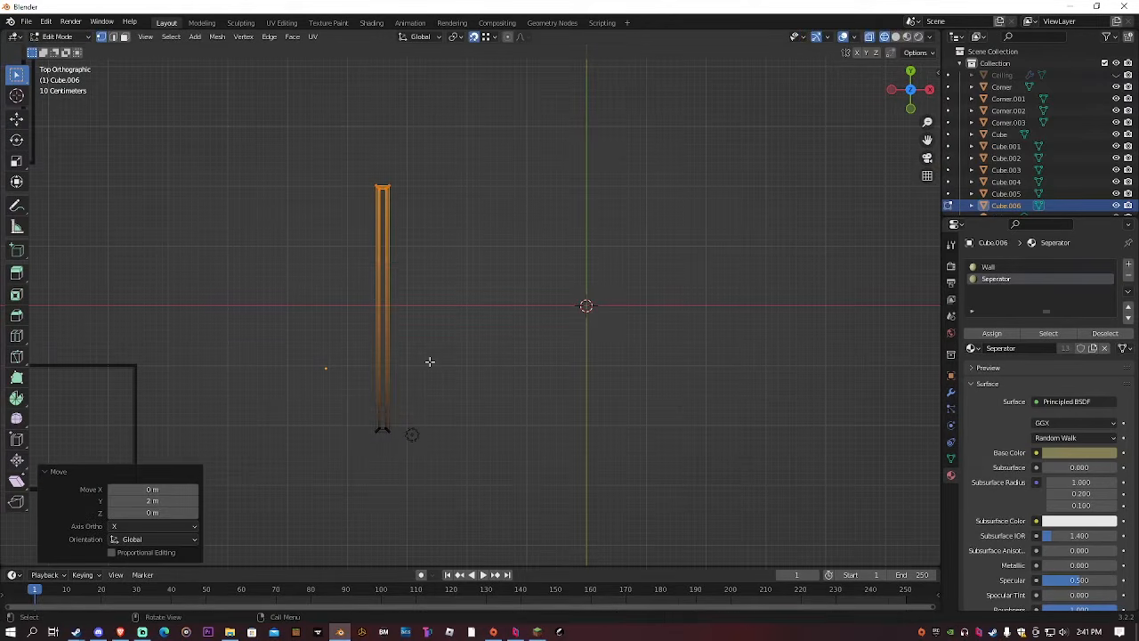
# Return to Object Mode and duplicate the thin wall about 12.1 m in X and 6.8 m in Y, inside the negative X corner wall, and 9.4 m further in Y
pyautogui.scroll(-8, 457, 297)
pyautogui.press('Tab')
pyautogui.scroll(4, 450, 297)
pyautogui.scroll(-3, 486, 326)
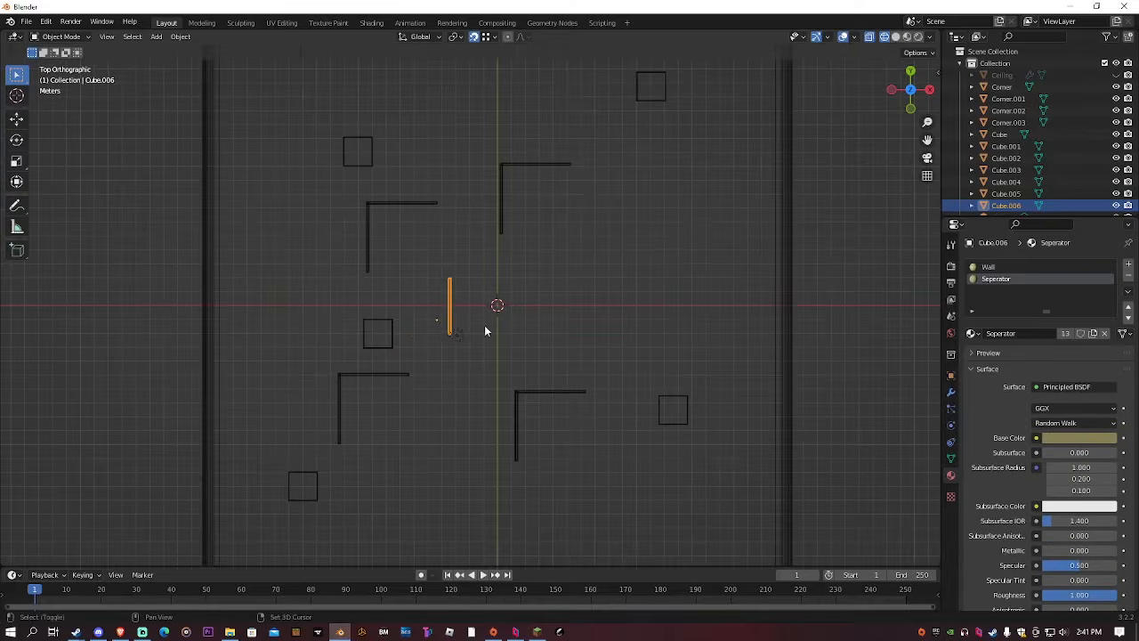
pyautogui.hotkey('shift', 'd')
pyautogui.click(636, 240)
pyautogui.hotkey('shift', 'd')
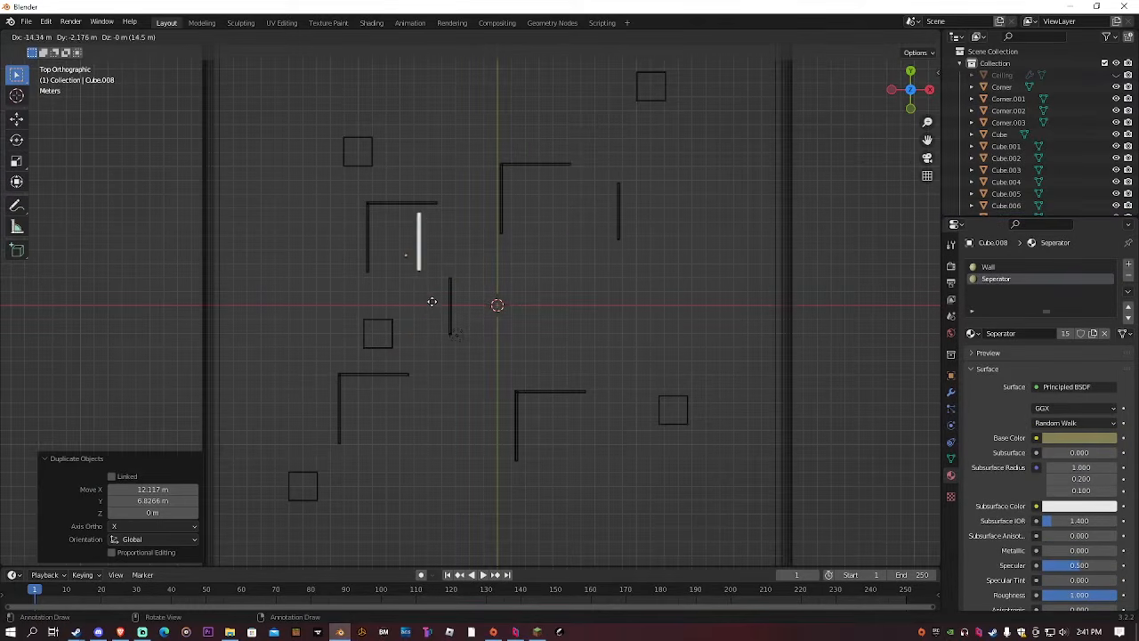
pyautogui.click(432, 300)
pyautogui.hotkey('shift', 'd')
pyautogui.click(432, 135)
# Place five more thin wall copies: one just beyond the centre in X, three spread along the negative Y side, and one towards positive X
pyautogui.scroll(1, 506, 240)
pyautogui.scroll(-4, 445, 196)
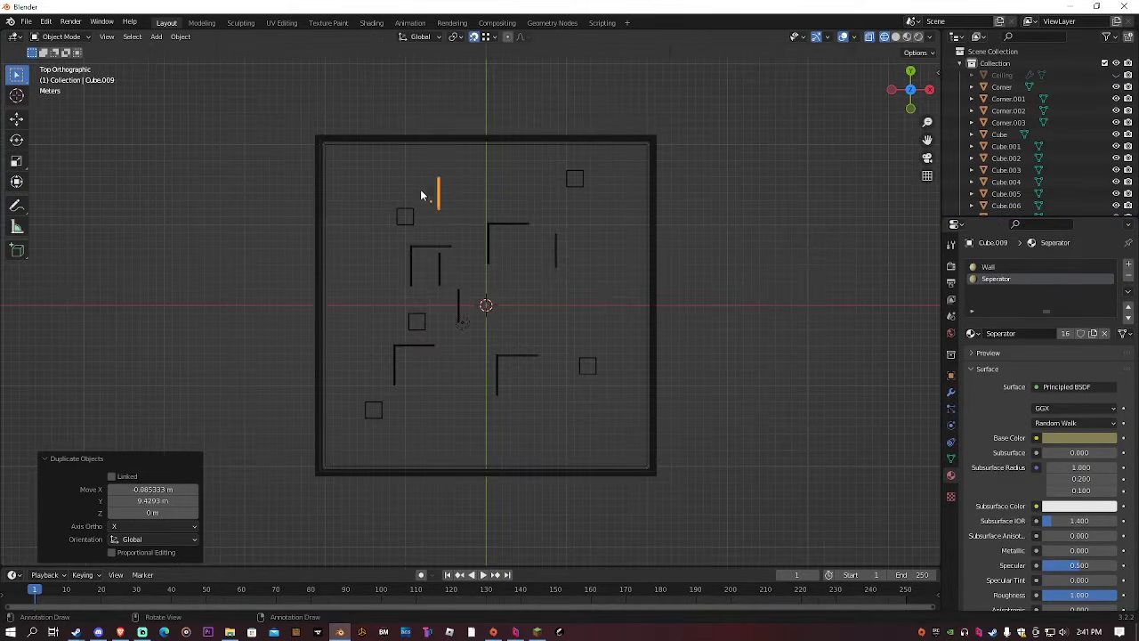
pyautogui.hotkey('shift', 'd')
pyautogui.click(542, 298)
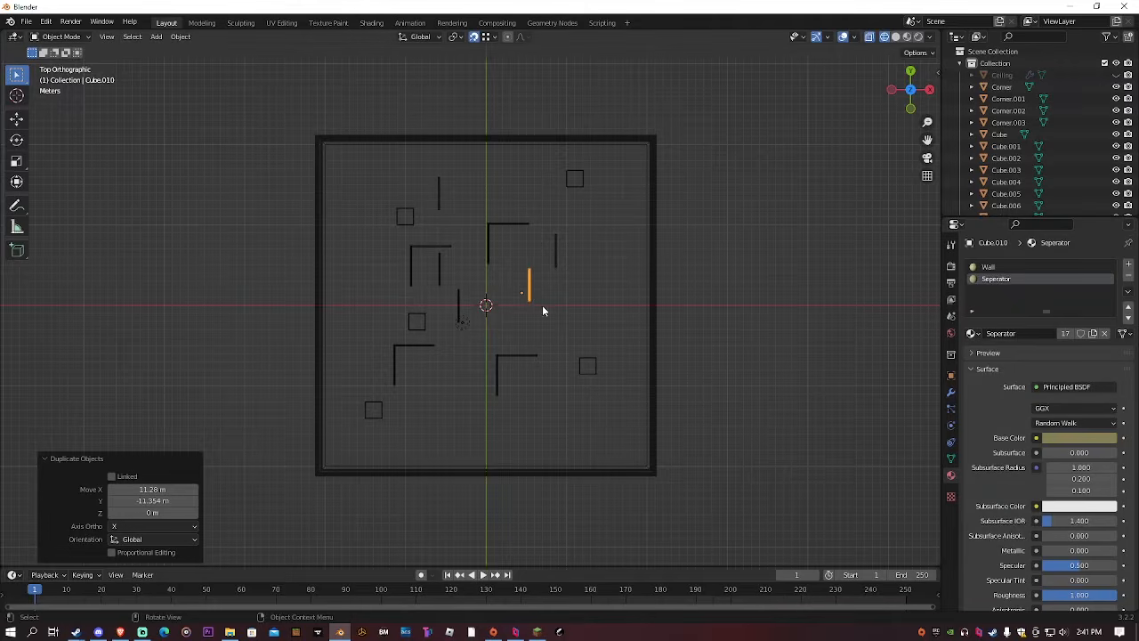
pyautogui.hotkey('shift', 'd')
pyautogui.click(452, 429)
pyautogui.hotkey('shift', 'd')
pyautogui.click(626, 432)
pyautogui.hotkey('shift', 'd')
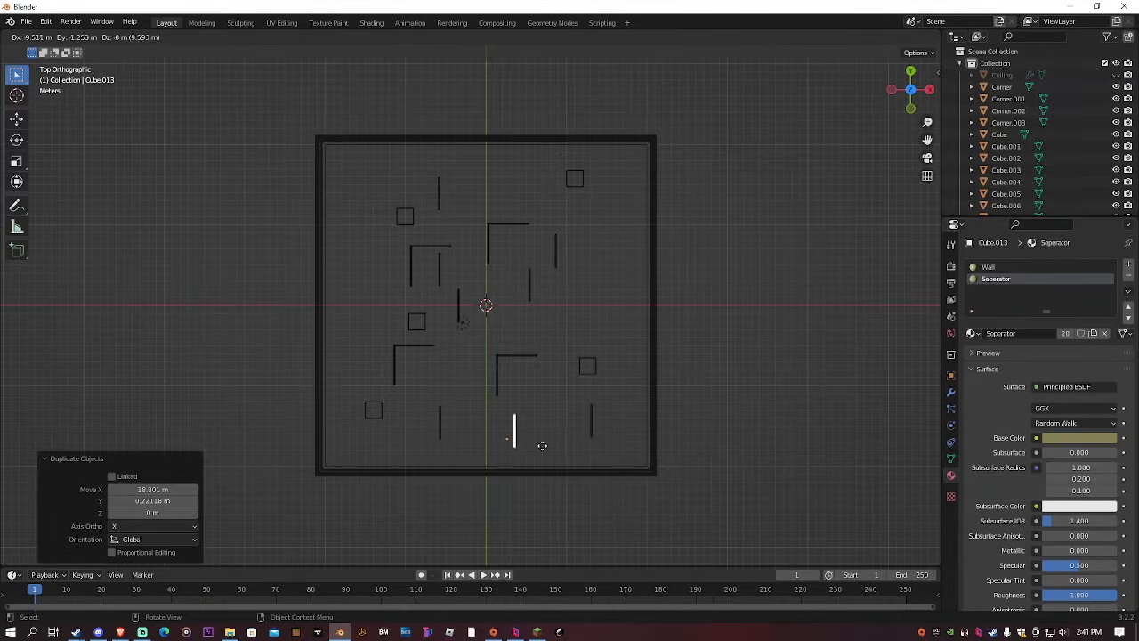
pyautogui.click(541, 444)
pyautogui.hotkey('shift', 'd')
pyautogui.click(582, 271)
# Rotate the newest thin wall copy on the positive X side by 90° about Z
pyautogui.scroll(3, 596, 315)
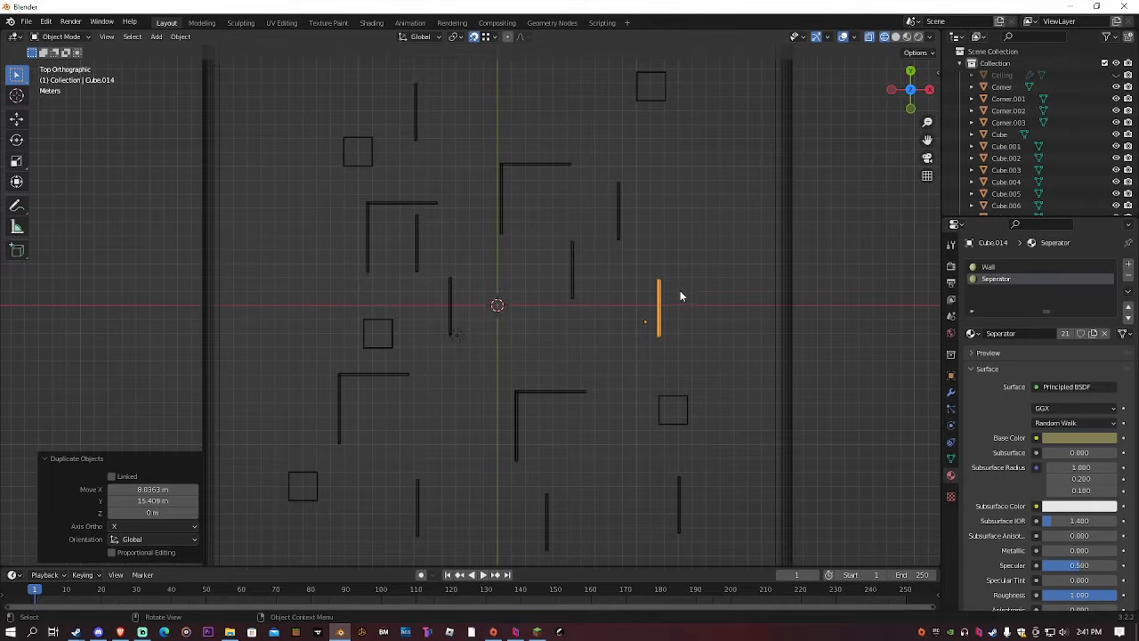
pyautogui.write('r90')
pyautogui.press('Return')
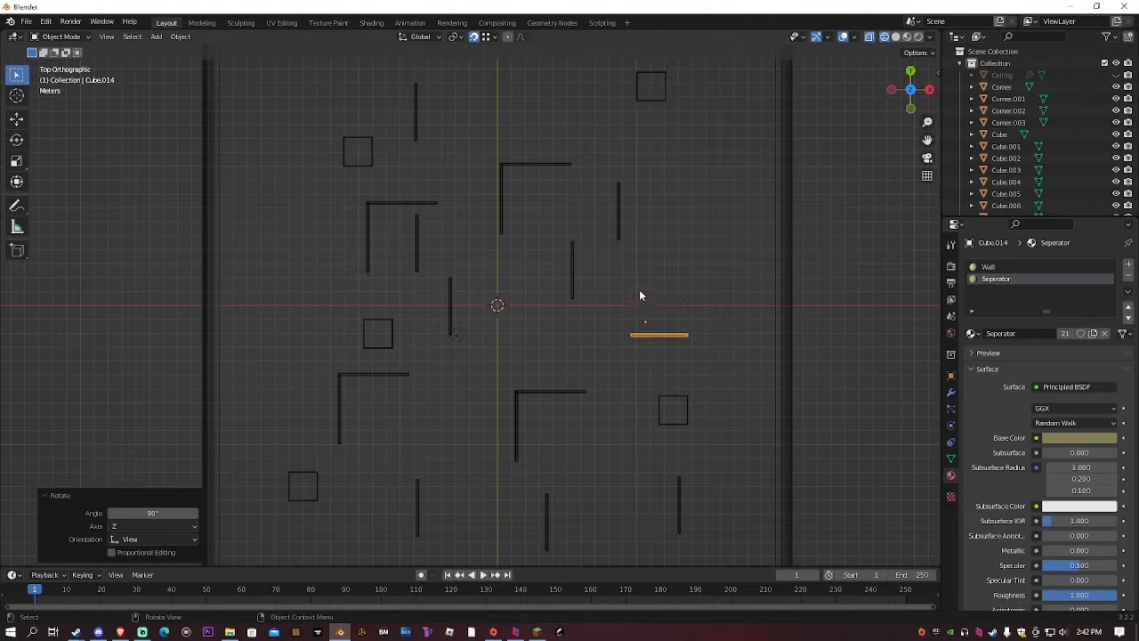
# Duplicate the rotated wall about 4.4 m in X and 13.7 m in Y, into the negative X, positive Y corner, and outside the room beyond negative X
pyautogui.scroll(-3, 613, 294)
pyautogui.hotkey('shift', 'd')
pyautogui.click(641, 202)
pyautogui.hotkey('shift', 'd')
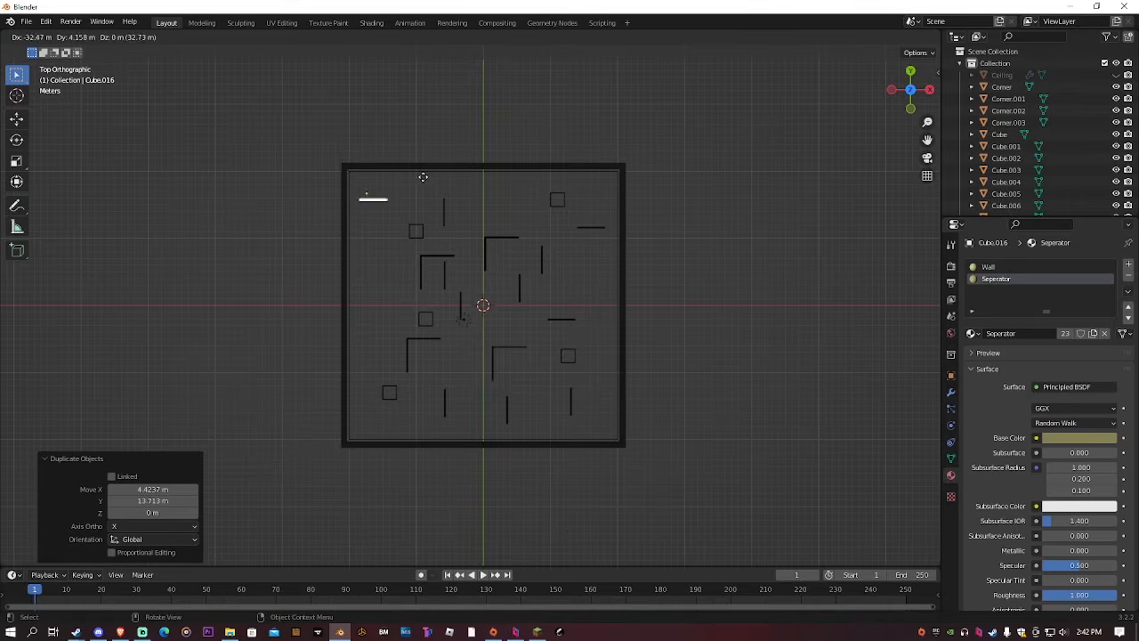
pyautogui.click(432, 180)
pyautogui.hotkey('shift', 'd')
pyautogui.click(299, 291)
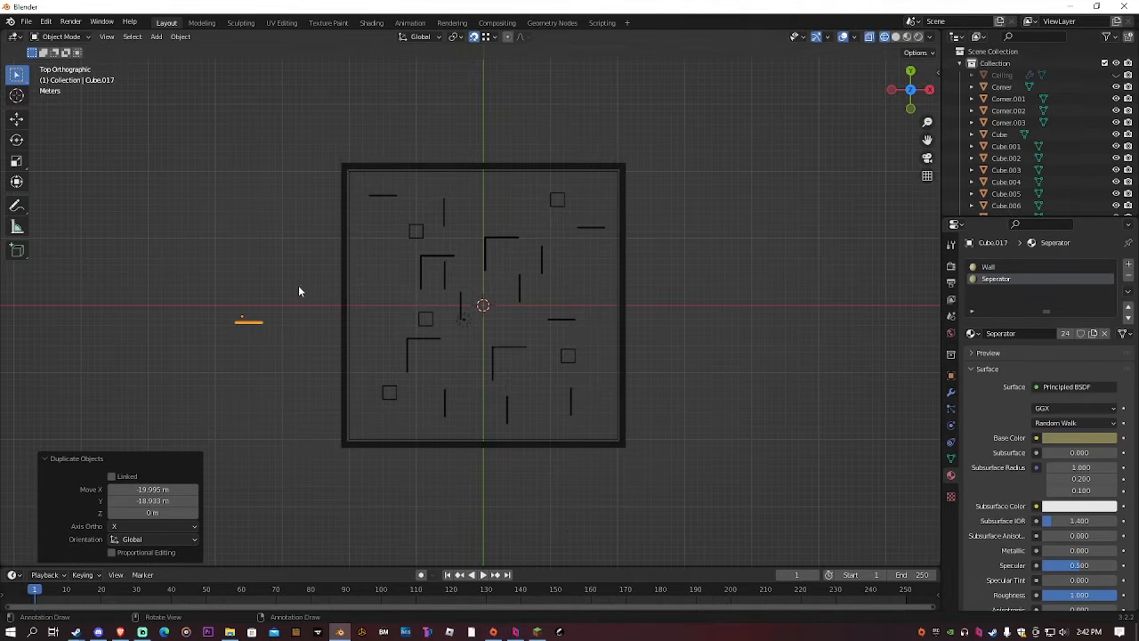
# Duplicate the thin wall four times: beside the negative X outer wall, near the centre at negative Y, and twice along the negative X side
pyautogui.hotkey('shift', 'd')
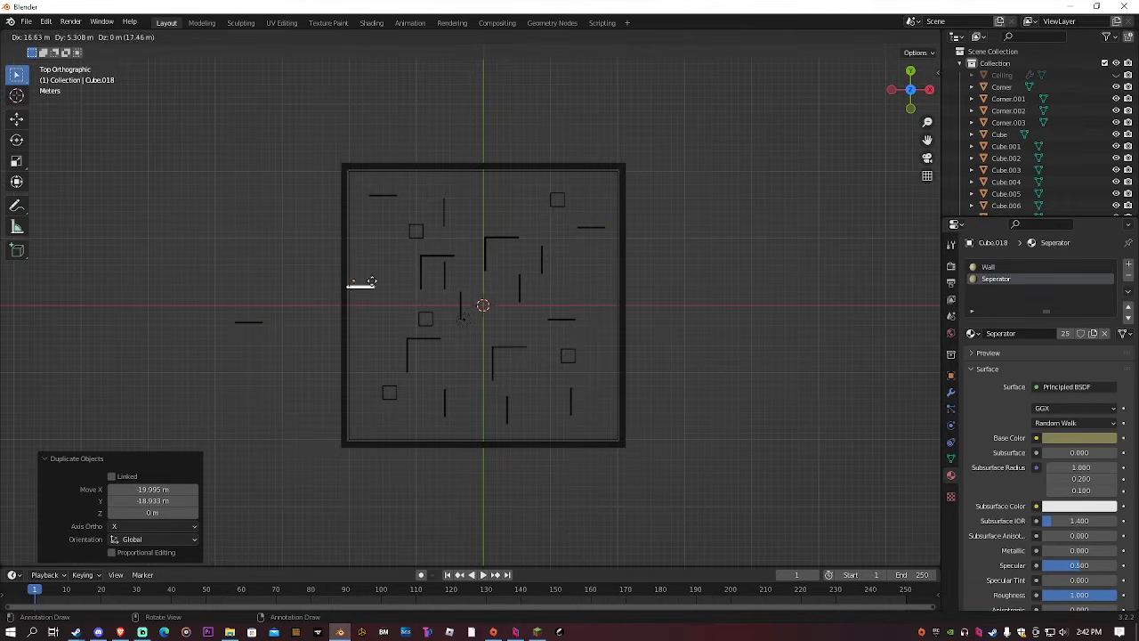
pyautogui.click(388, 299)
pyautogui.hotkey('shift', 'd')
pyautogui.click(474, 349)
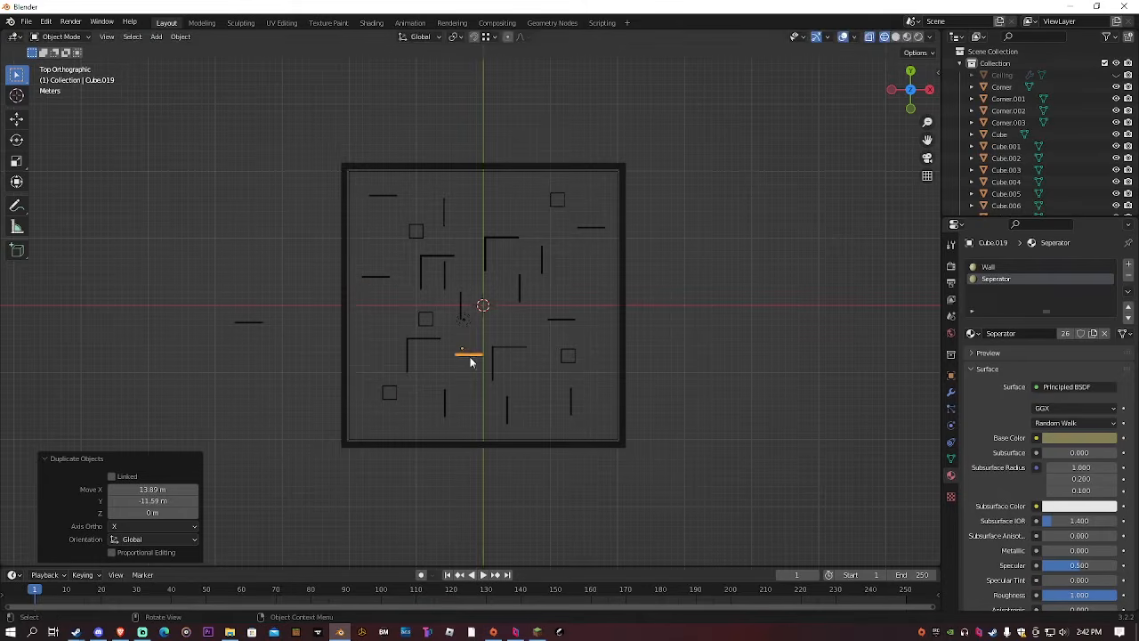
pyautogui.hotkey('shift', 'd')
pyautogui.click(384, 345)
pyautogui.hotkey('shift', 'd')
pyautogui.click(388, 435)
# Place four more thin wall copies: just beyond the centre, near the positive X wall, near the positive Y wall, and in the positive X, negative Y corner
pyautogui.hotkey('shift', 'd')
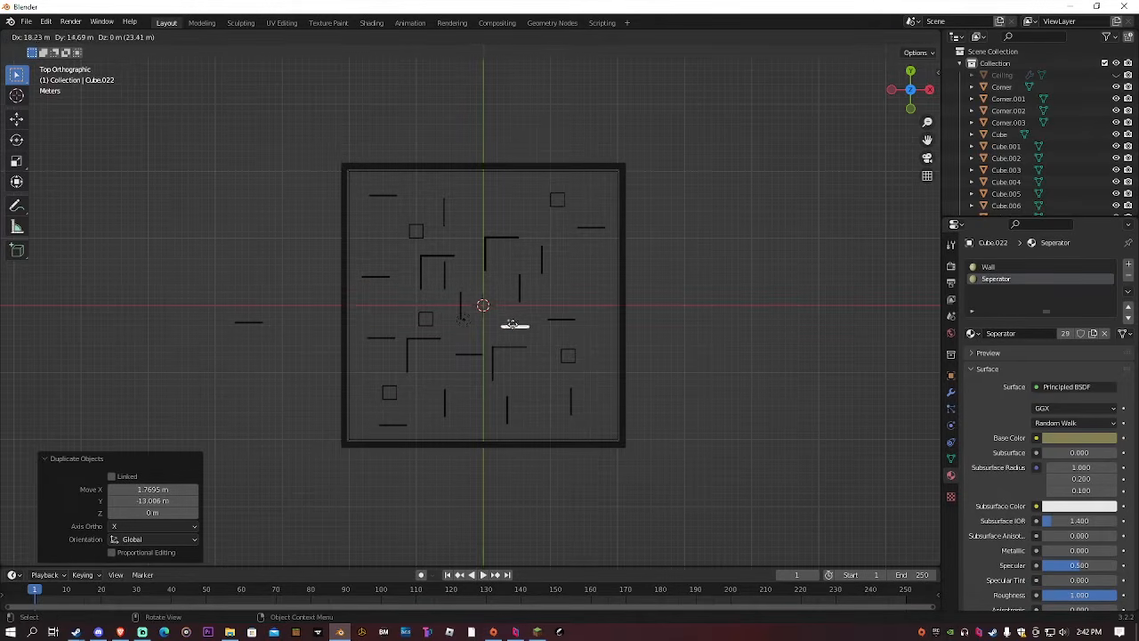
pyautogui.click(514, 331)
pyautogui.hotkey('shift', 'd')
pyautogui.click(591, 283)
pyautogui.hotkey('shift', 'd')
pyautogui.click(496, 199)
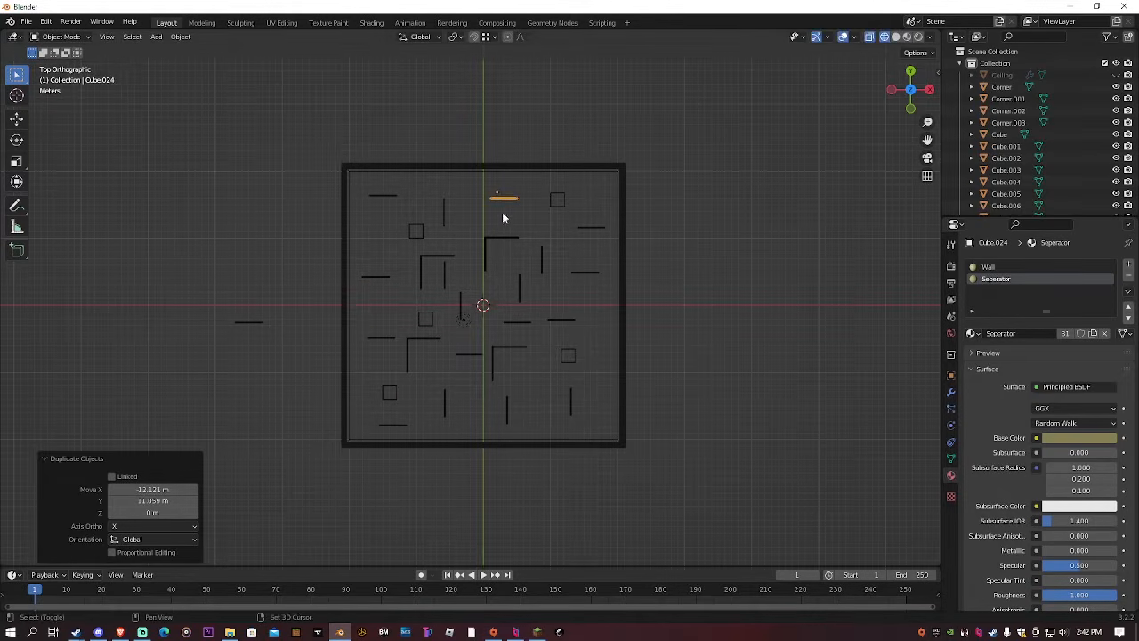
pyautogui.hotkey('shift', 'd')
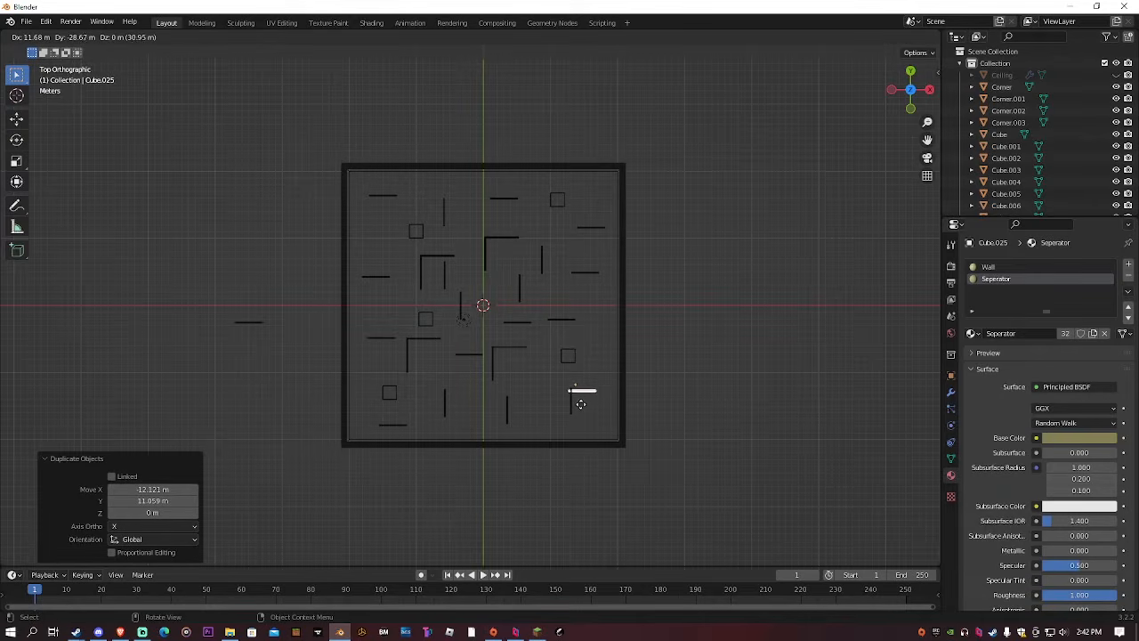
pyautogui.click(569, 409)
# Preview the scene in rendered shading from floor level and unhide the ceiling
pyautogui.scroll(5, 553, 352)
pyautogui.moveTo(543, 357); pyautogui.dragTo(801, 19, button='middle')
pyautogui.click(916, 38)
pyautogui.scroll(5, 694, 201)
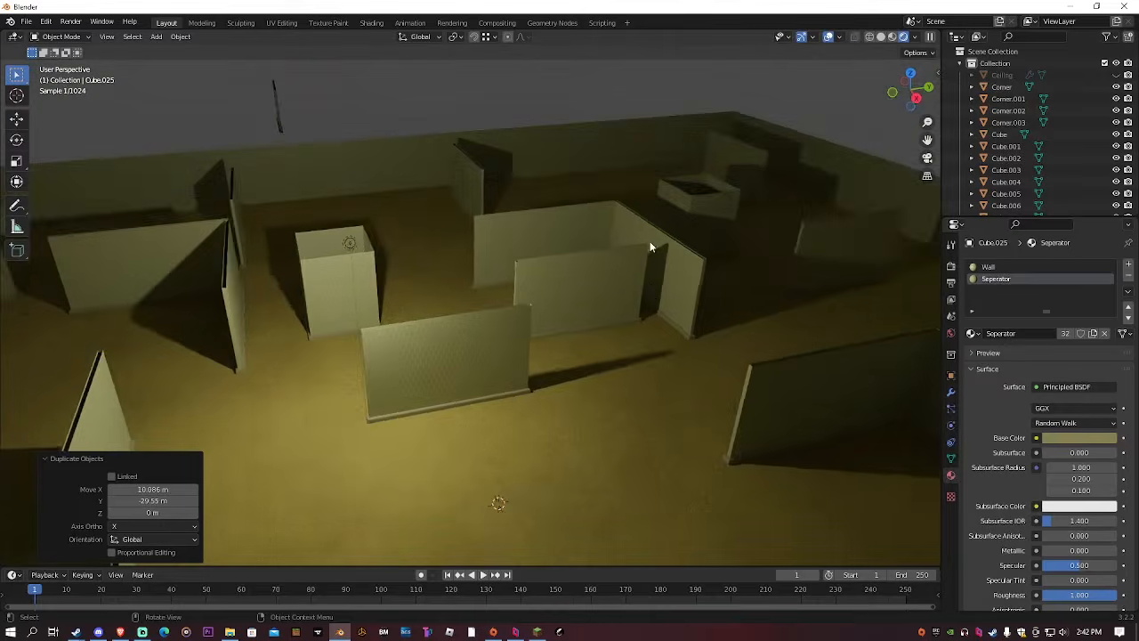
pyautogui.moveTo(627, 290)
pyautogui.mouseDown(button='middle')
pyautogui.moveTo(717, 305)
pyautogui.moveTo(620, 261)
pyautogui.moveTo(619, 283)
pyautogui.moveTo(635, 184)
pyautogui.mouseUp(button='middle')
pyautogui.scroll(-4, 717, 310)
pyautogui.scroll(6, 713, 316)
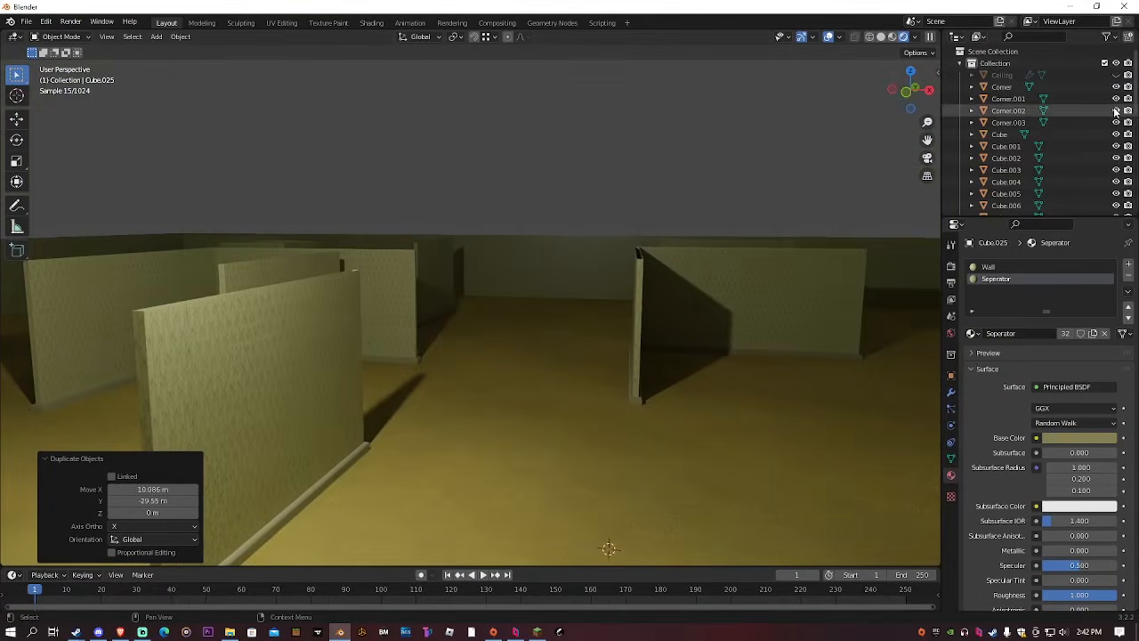
pyautogui.click(1117, 76)
pyautogui.keyDown('shift'); pyautogui.moveTo(760, 216); pyautogui.dragTo(775, 374, button='middle'); pyautogui.keyUp('shift')
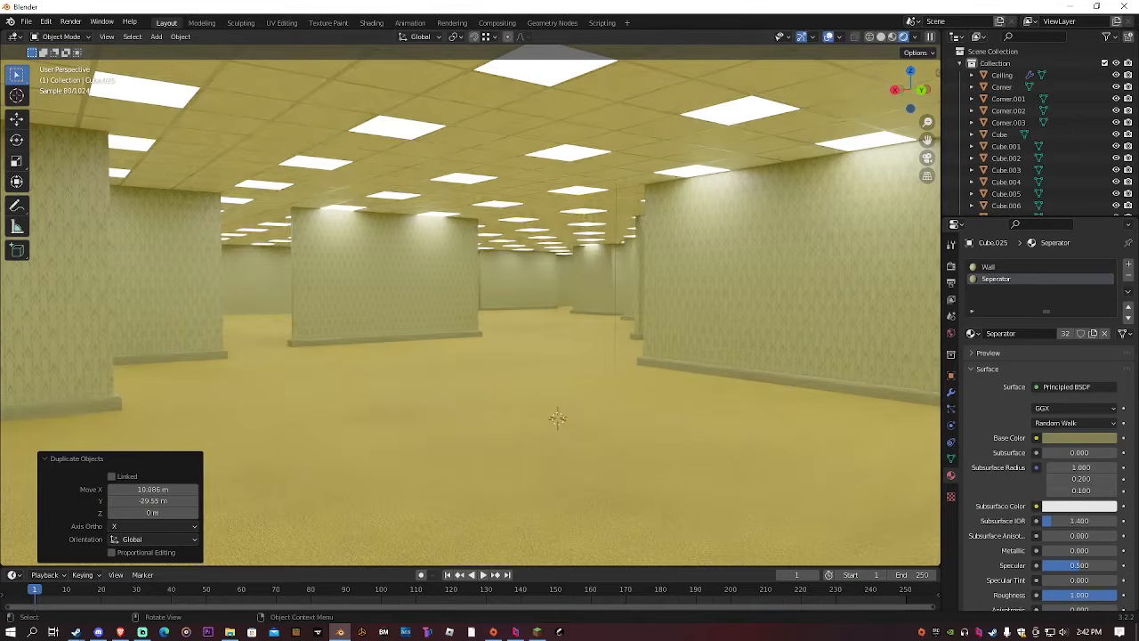
# Import the HitFilm AR Tracking Data (.hfcs) file from the Tripod folder in Videos\VHS\VHS Projects
pyautogui.hotkey('alt', 'Tab')
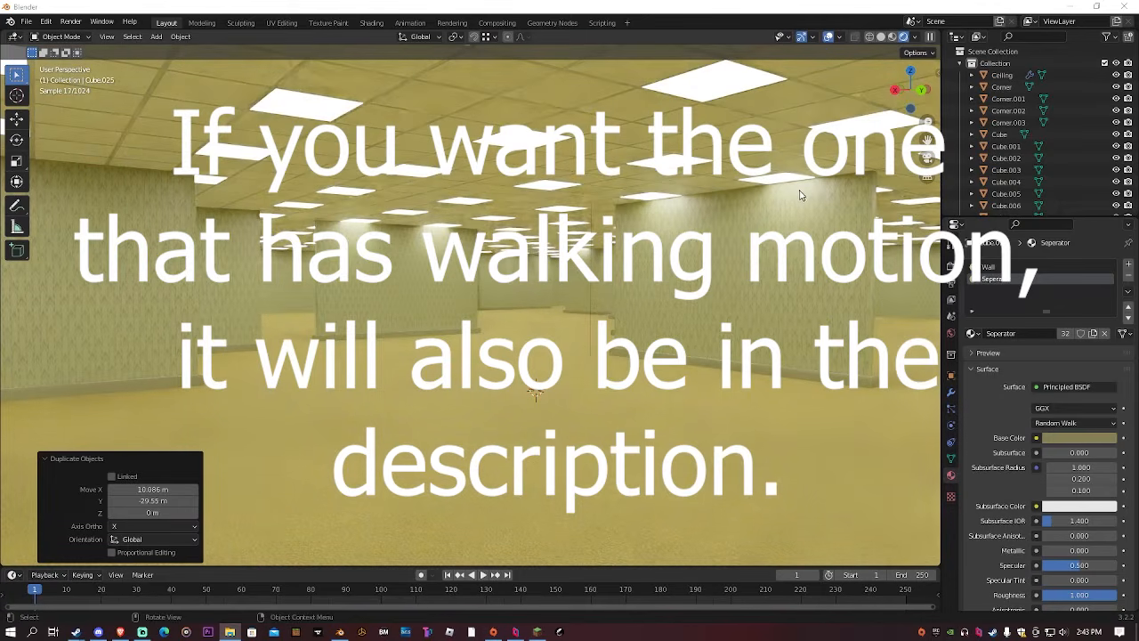
pyautogui.click(27, 21)
pyautogui.moveTo(54, 181)
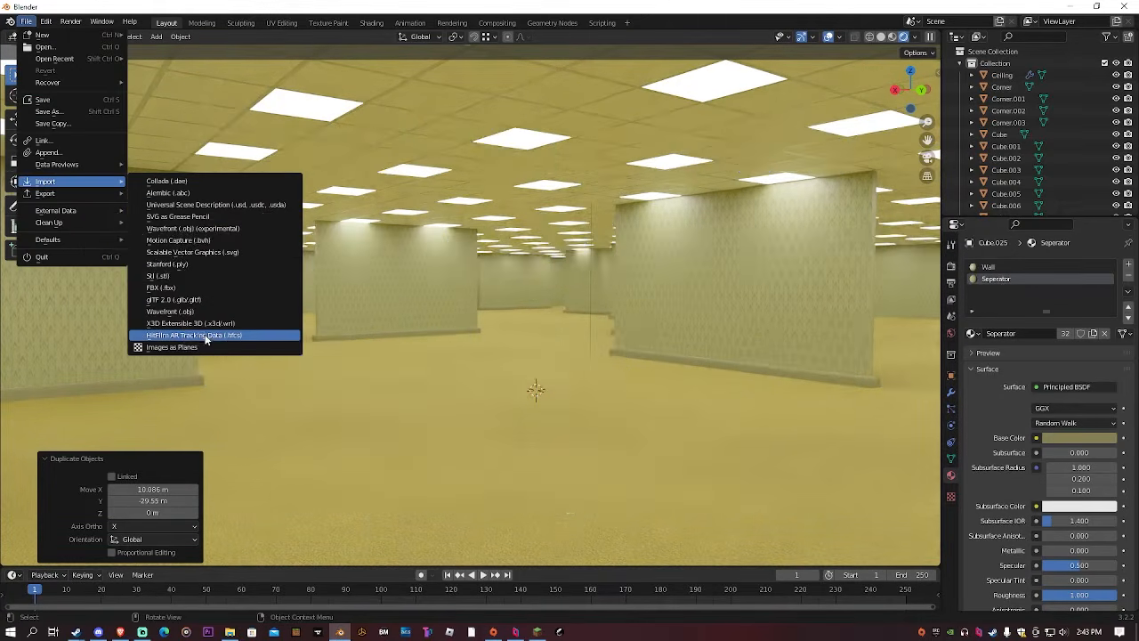
pyautogui.click(194, 335)
pyautogui.click(297, 306)
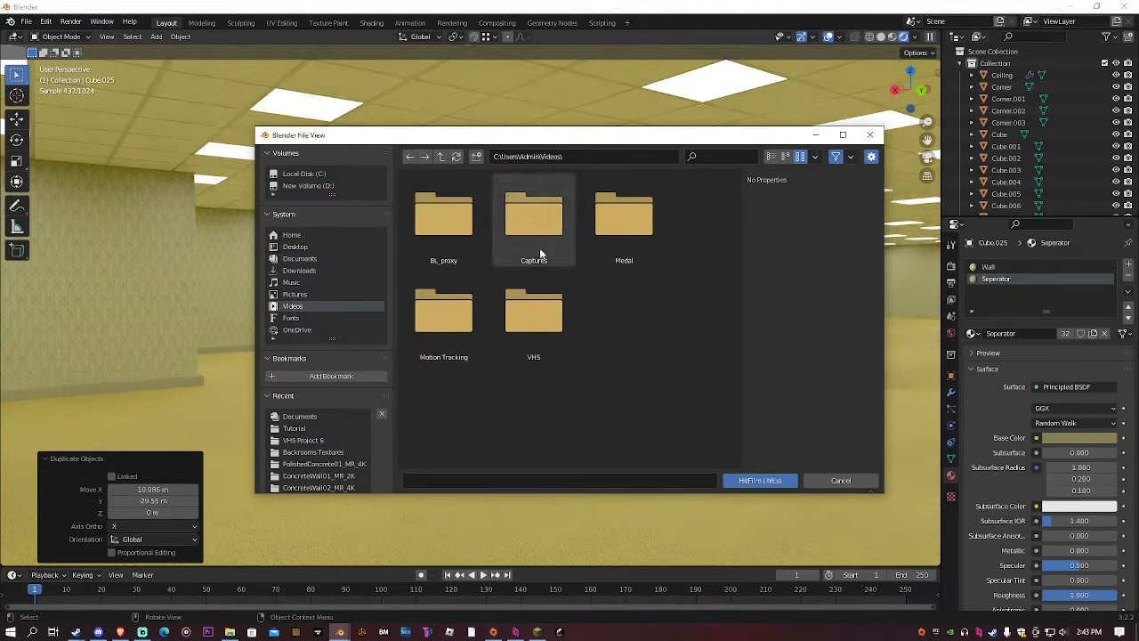
pyautogui.click(534, 320)
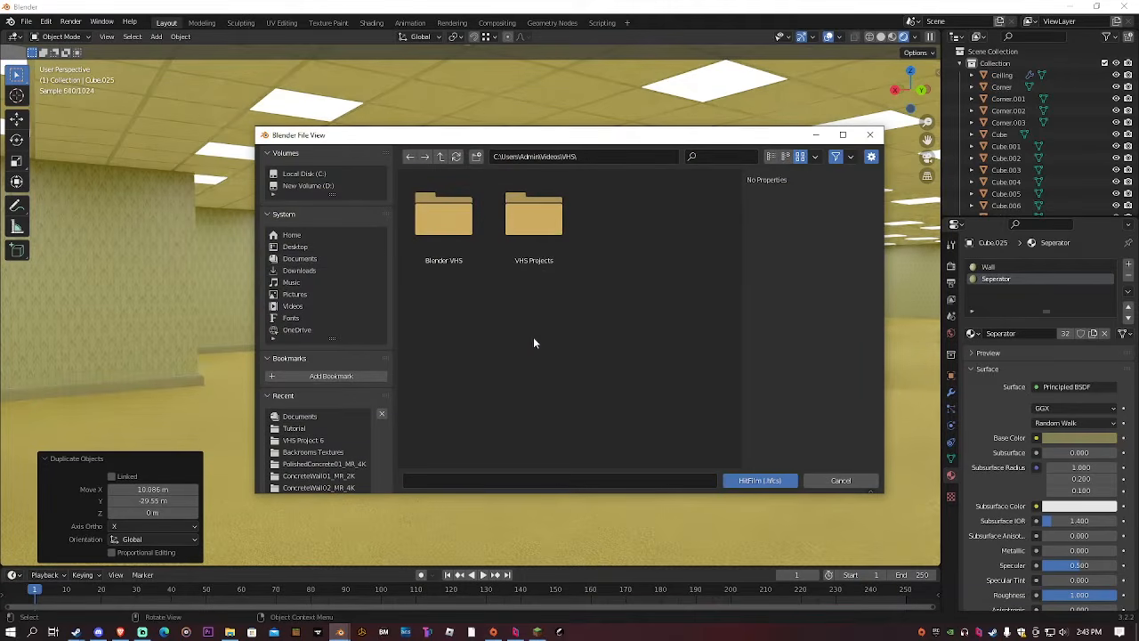
pyautogui.click(519, 238)
pyautogui.click(469, 333)
pyautogui.click(468, 329)
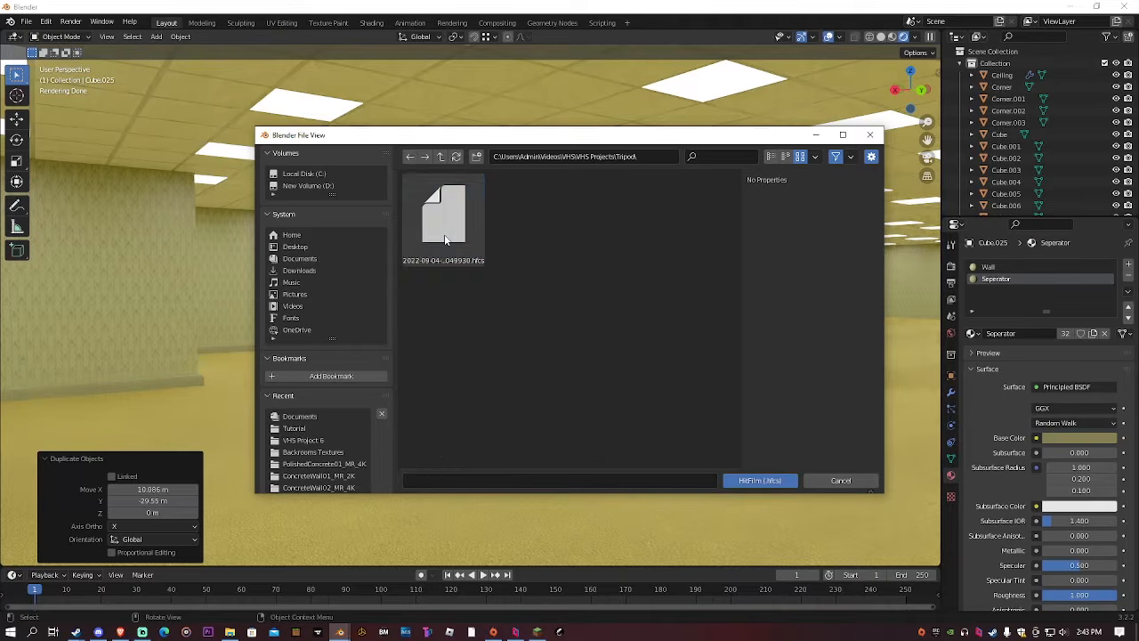
pyautogui.doubleClick(444, 234)
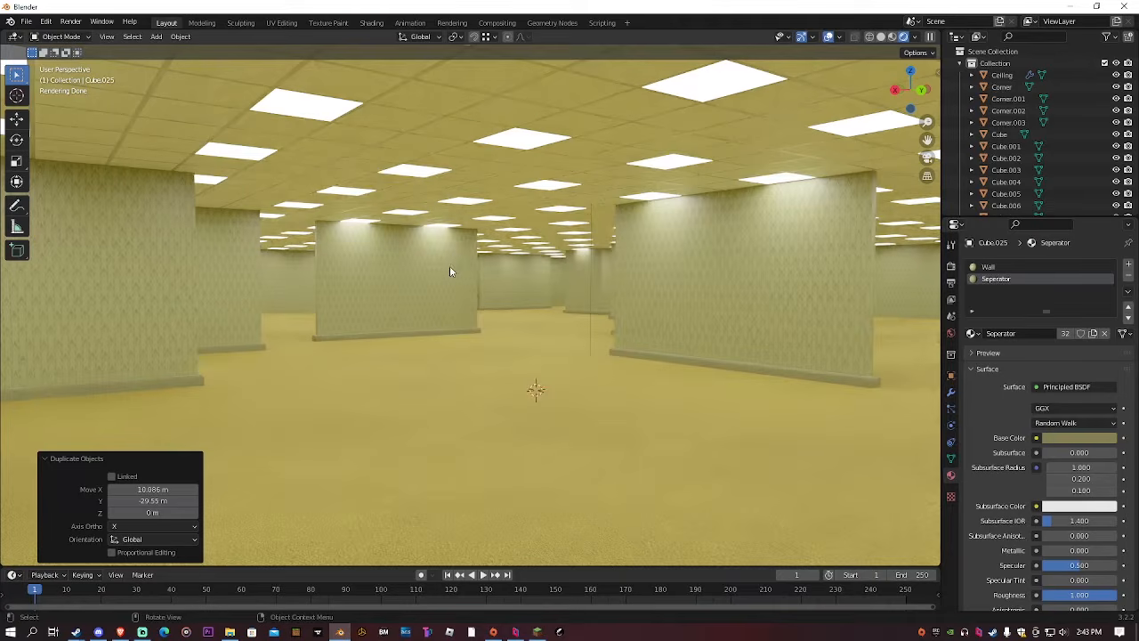
# Play the imported camera animation in solid and wireframe shading, return to frame 1 and leave the viewport in solid shading
pyautogui.press('space')
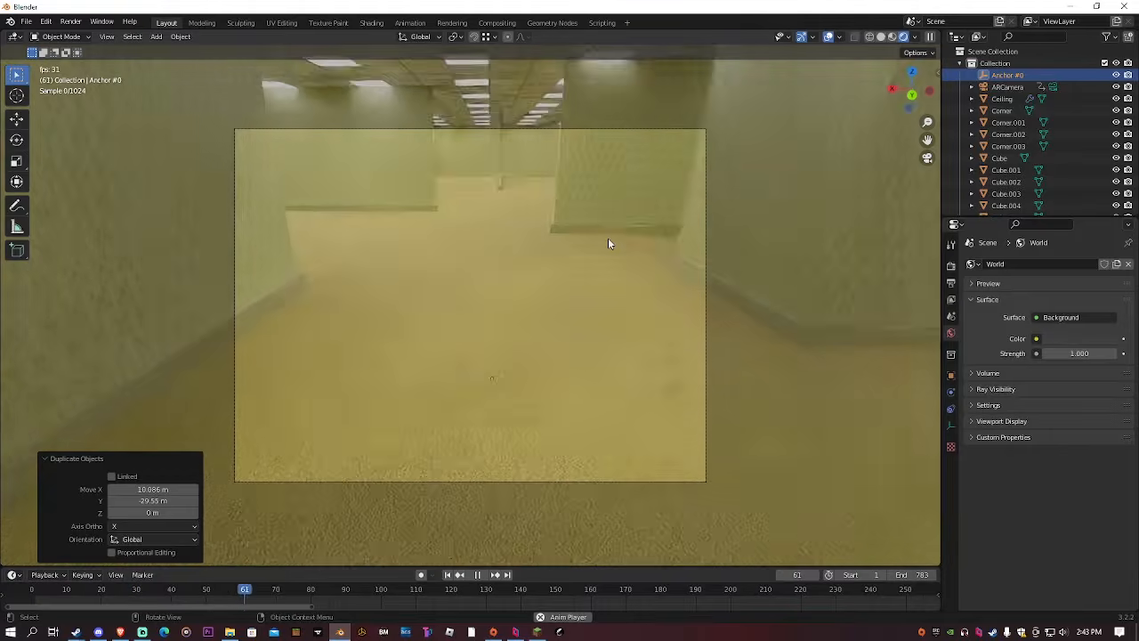
pyautogui.click(881, 36)
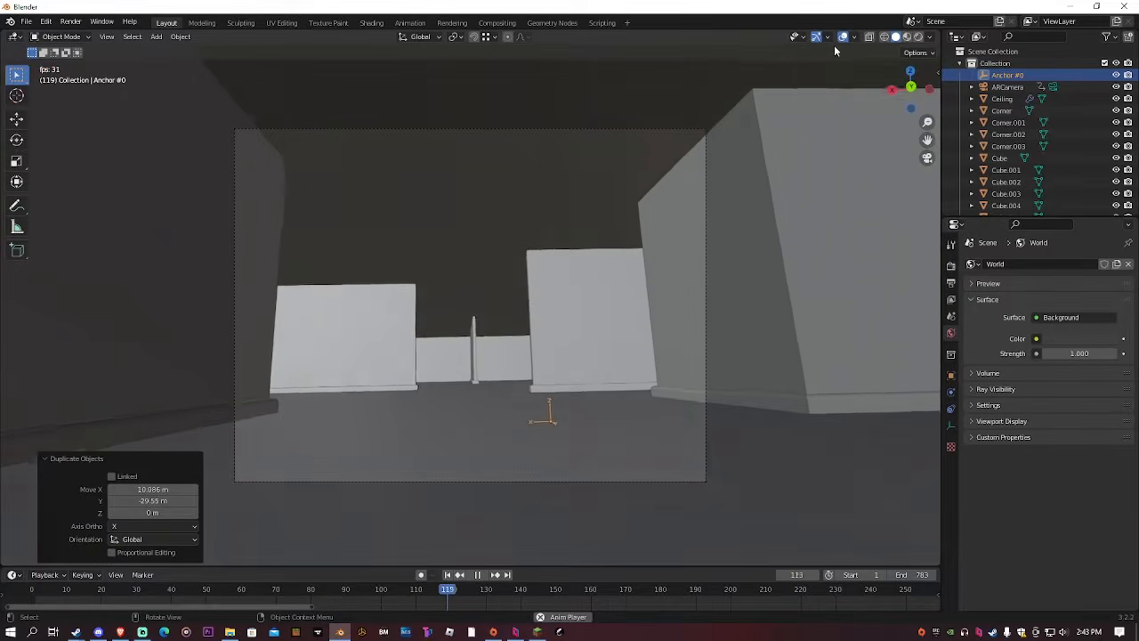
pyautogui.click(870, 36)
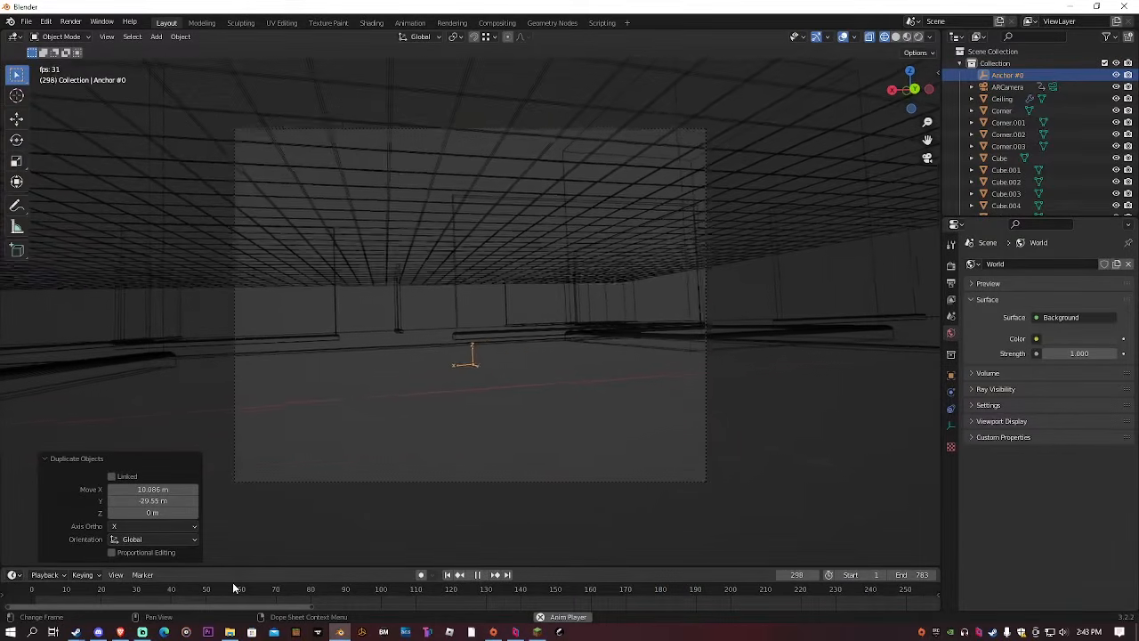
pyautogui.moveTo(160, 588); pyautogui.dragTo(34, 590)
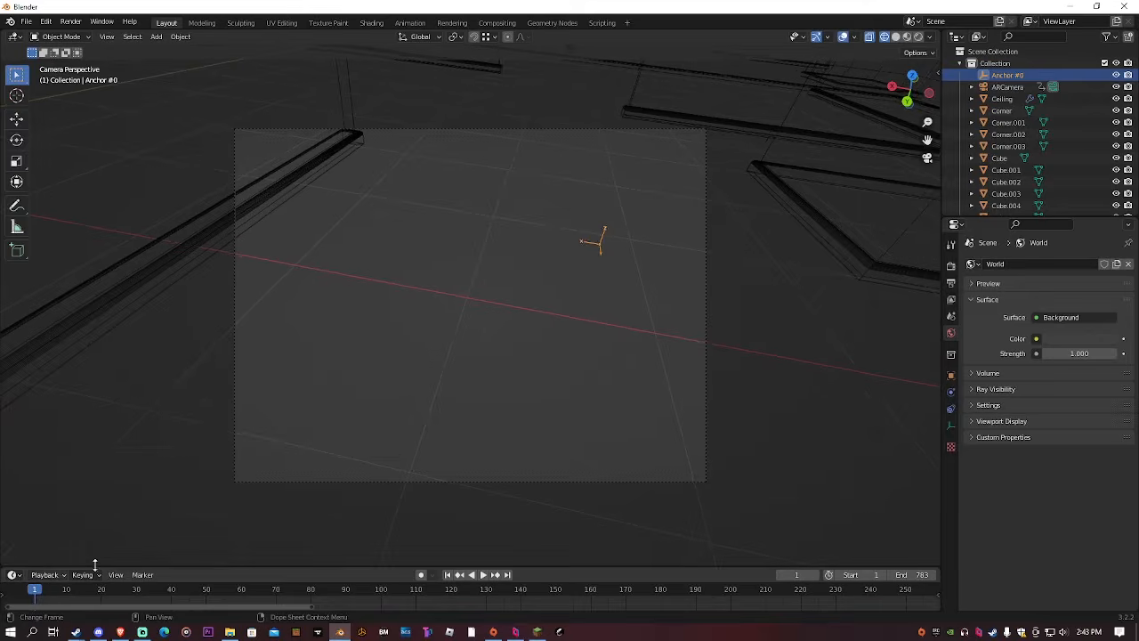
pyautogui.click(895, 36)
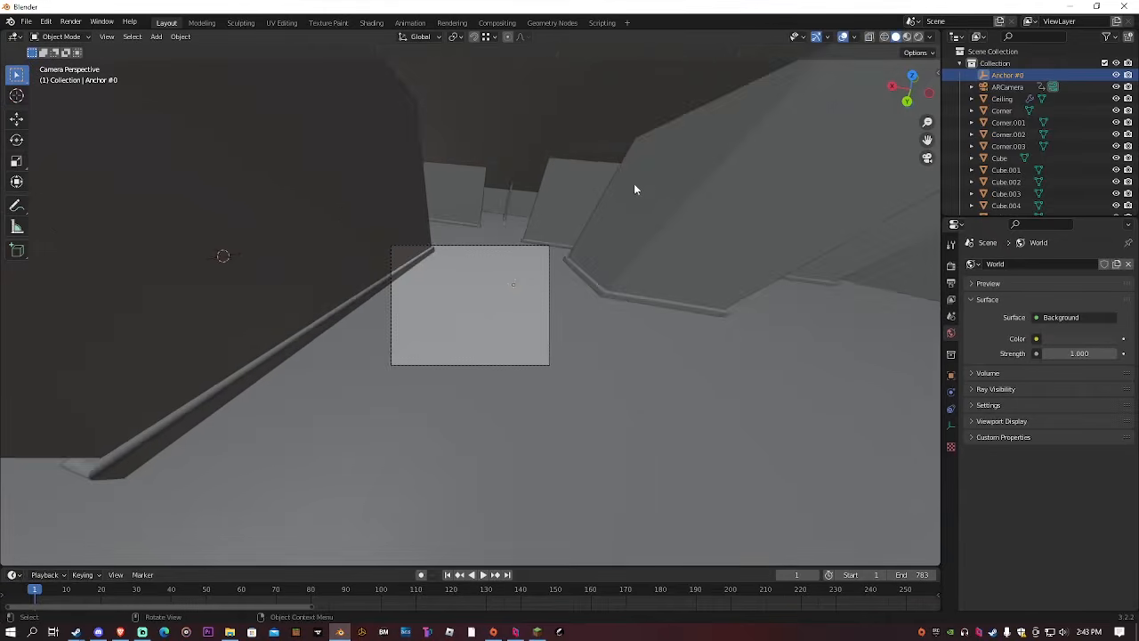
# Locate the imported camera in the scene and add a Plain Axes empty
pyautogui.click(495, 203)
pyautogui.moveTo(494, 203); pyautogui.dragTo(484, 379, button='middle')
pyautogui.hotkey('shift', 'a')
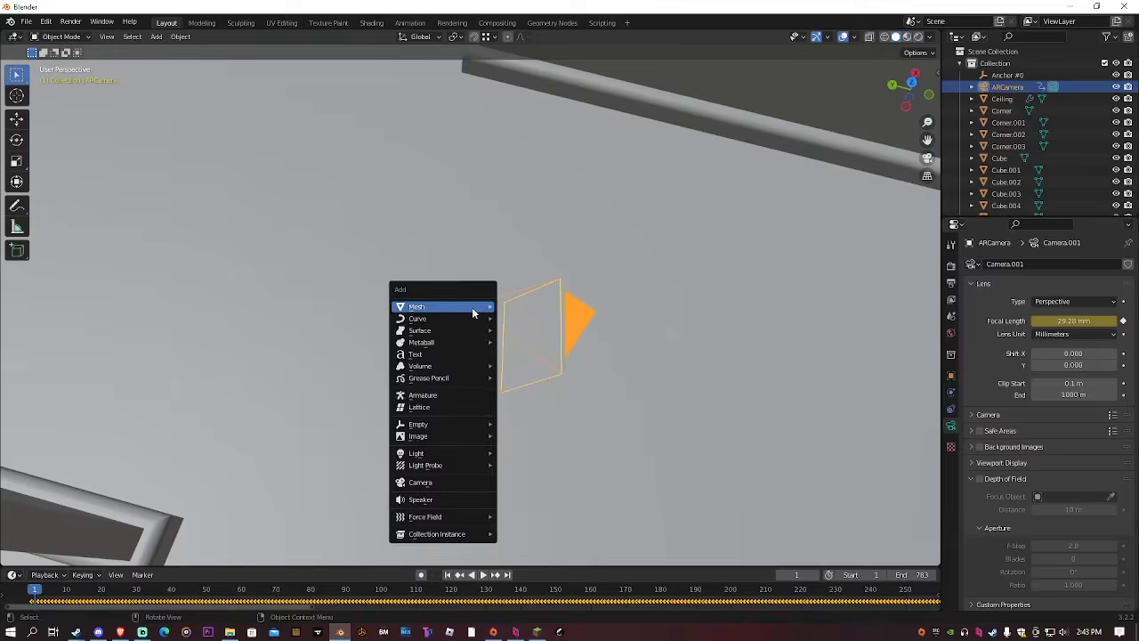
pyautogui.moveTo(442, 424)
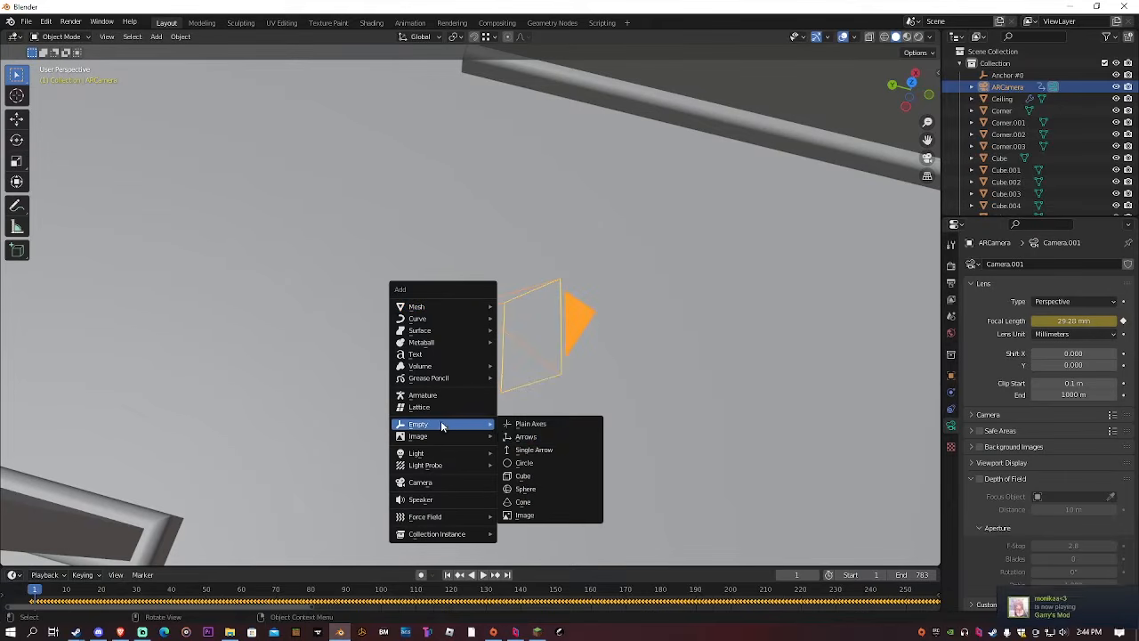
pyautogui.click(525, 424)
pyautogui.scroll(-8, 556, 358)
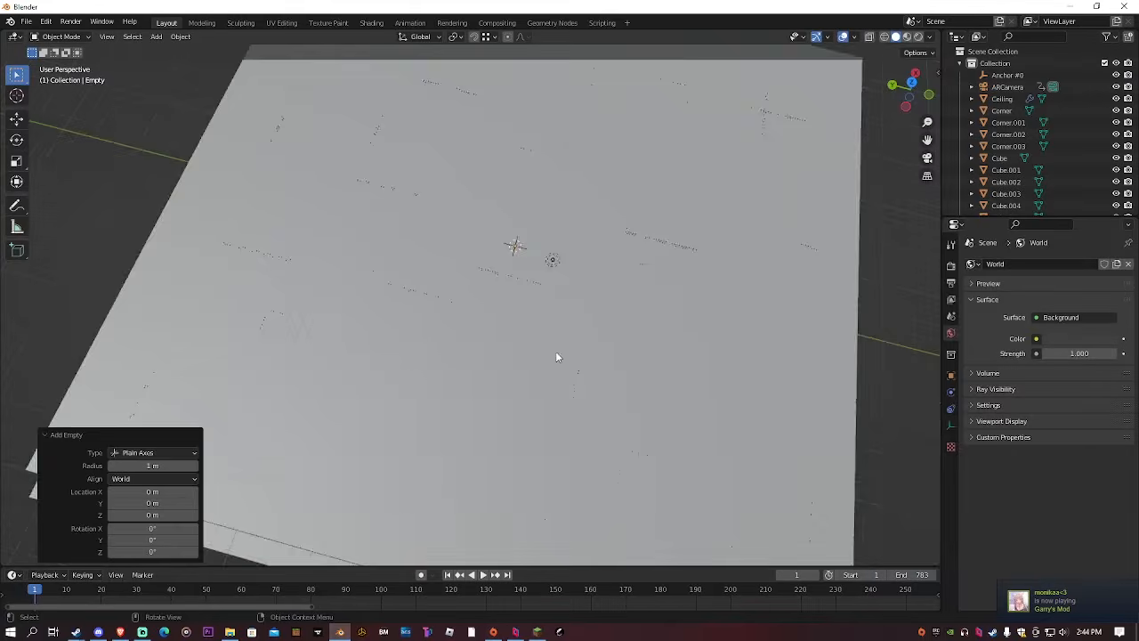
# Move the empty to the camera's tip, at about 1.58 m in Y and 1.31 m in Z
pyautogui.moveTo(558, 356); pyautogui.dragTo(478, 273, button='middle')
pyautogui.scroll(8, 478, 273)
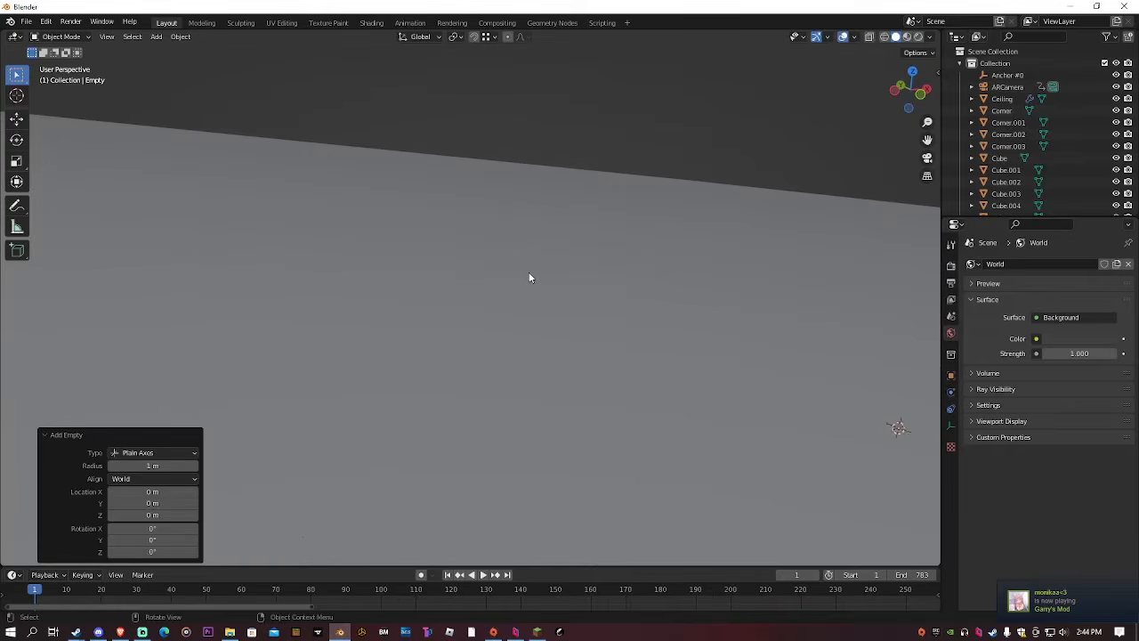
pyautogui.moveTo(593, 280); pyautogui.dragTo(728, 275, button='middle')
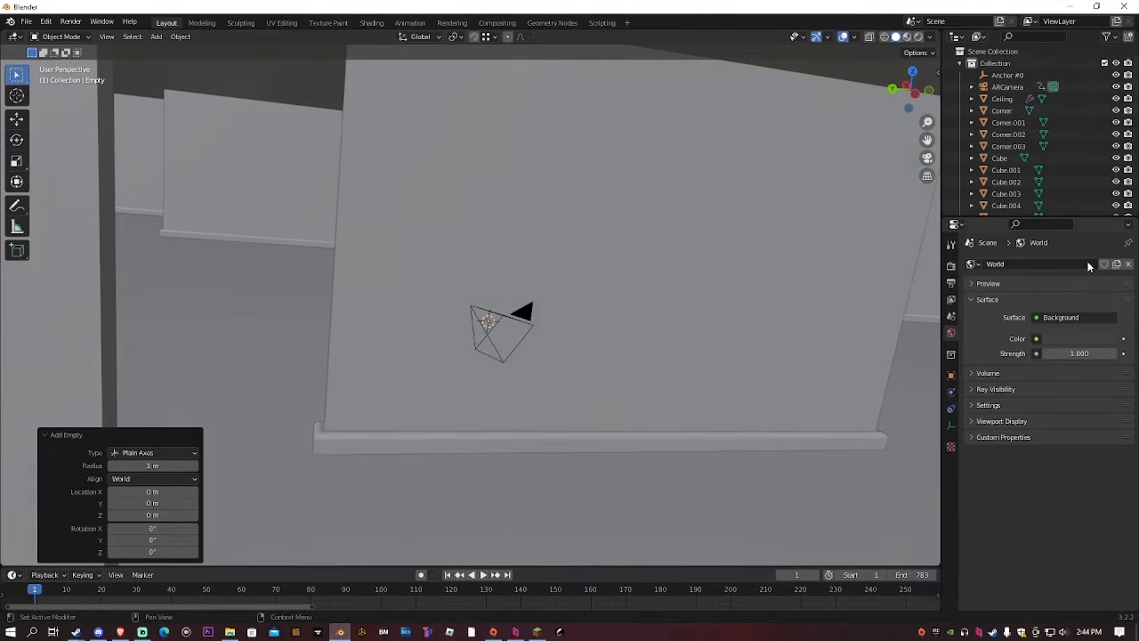
pyautogui.click(951, 374)
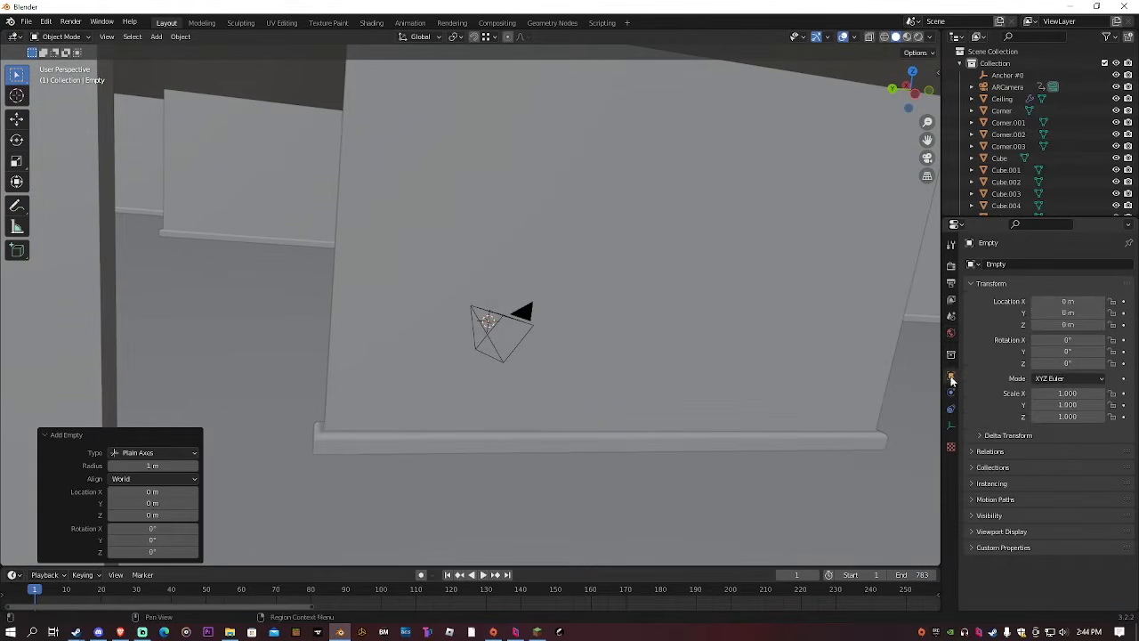
pyautogui.moveTo(1067, 302); pyautogui.dragTo(1095, 325)
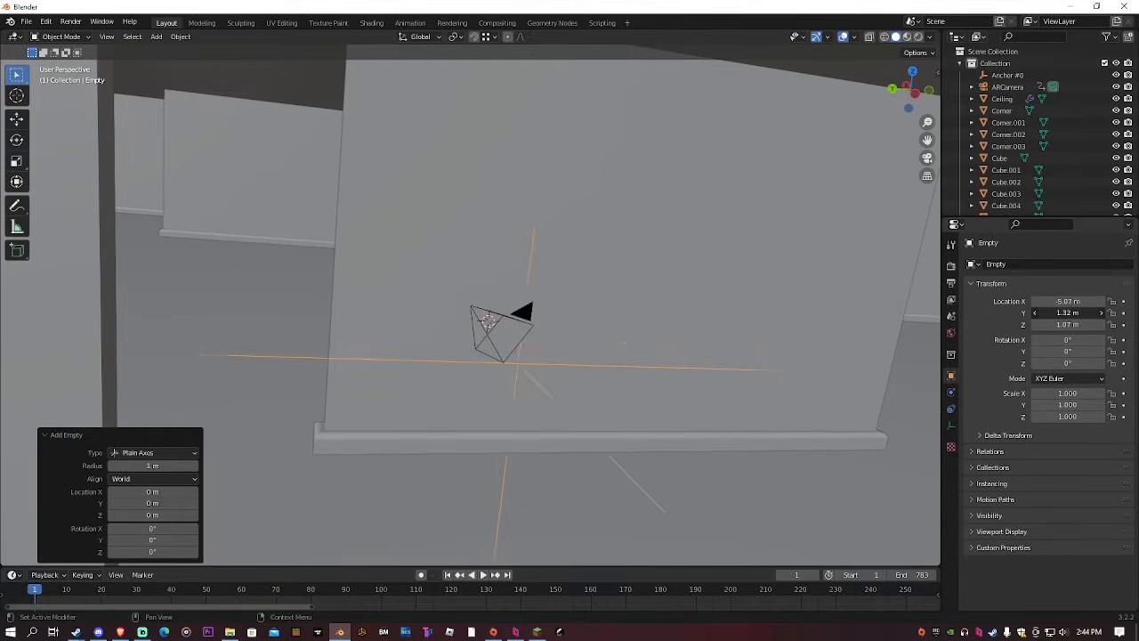
pyautogui.press('g')
pyautogui.click(494, 271)
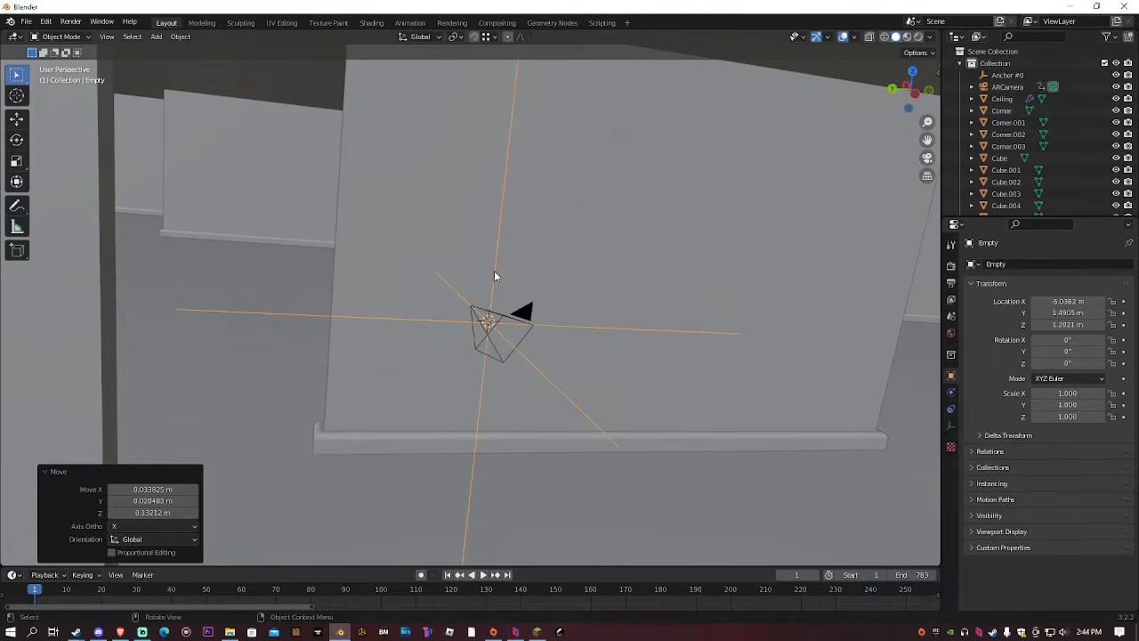
pyautogui.moveTo(493, 271); pyautogui.dragTo(648, 292, button='middle')
pyautogui.press('g')
pyautogui.click(285, 213)
# Parent the AR camera to the empty with the Object option
pyautogui.scroll(4, 401, 253)
pyautogui.scroll(3, 533, 276)
pyautogui.click(471, 308)
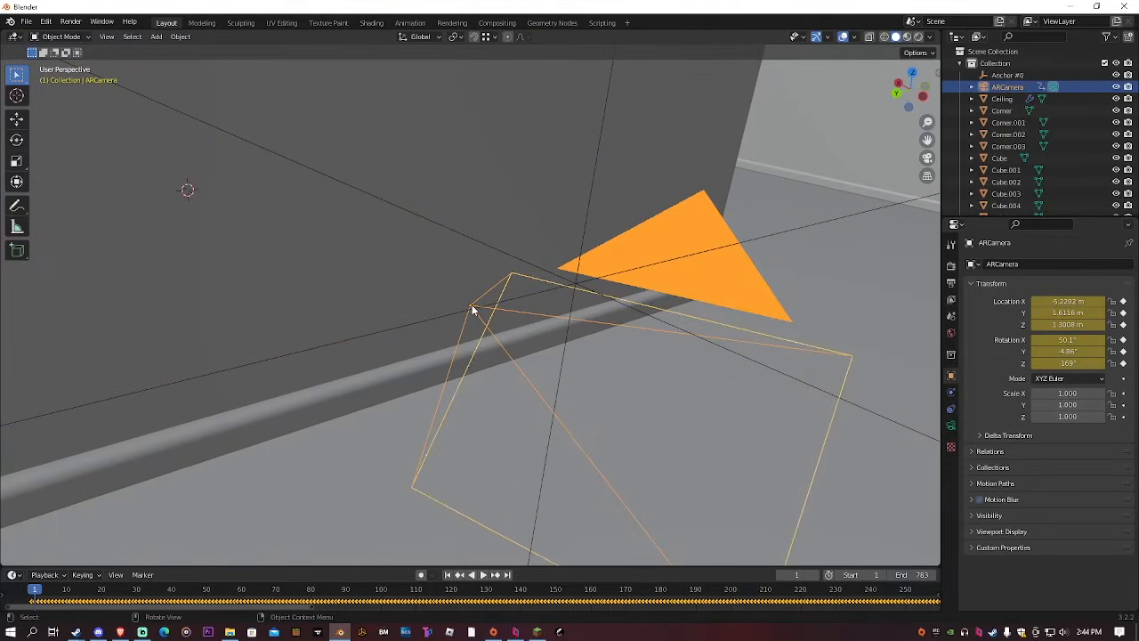
pyautogui.keyDown('shift'); pyautogui.click(576, 287); pyautogui.keyUp('shift')
pyautogui.hotkey('ctrl', 'p')
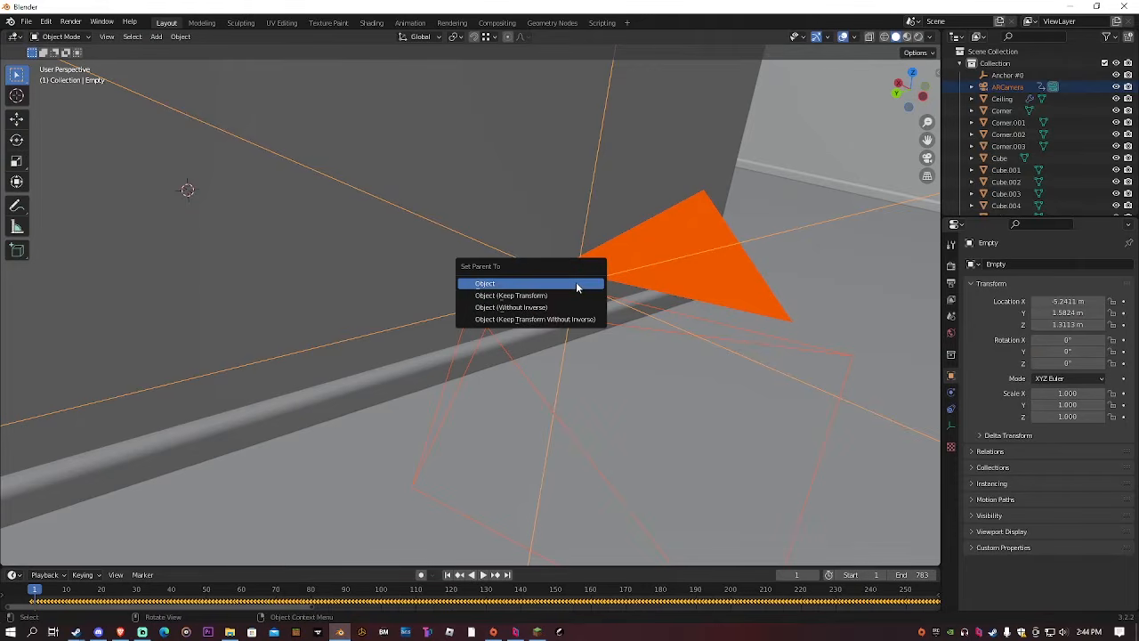
pyautogui.click(575, 283)
pyautogui.scroll(-1, 1039, 140)
pyautogui.scroll(-5, 1059, 141)
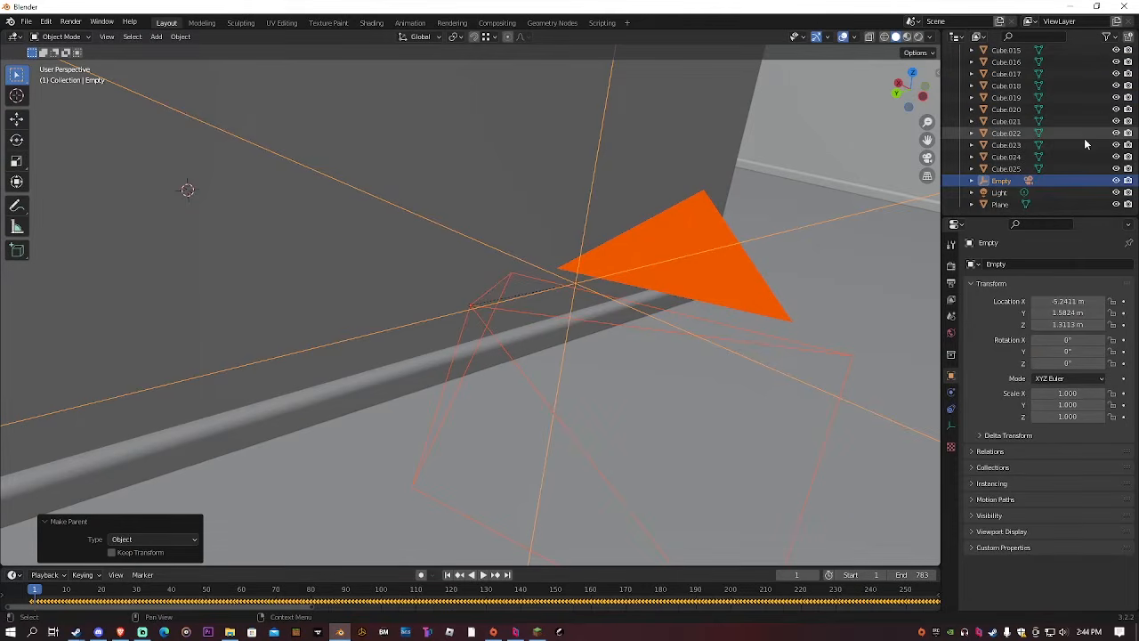
# Check the link between camera and empty, select the empty, and play the animation through the camera view
pyautogui.moveTo(646, 294); pyautogui.dragTo(594, 281, button='middle')
pyautogui.scroll(-1, 593, 279)
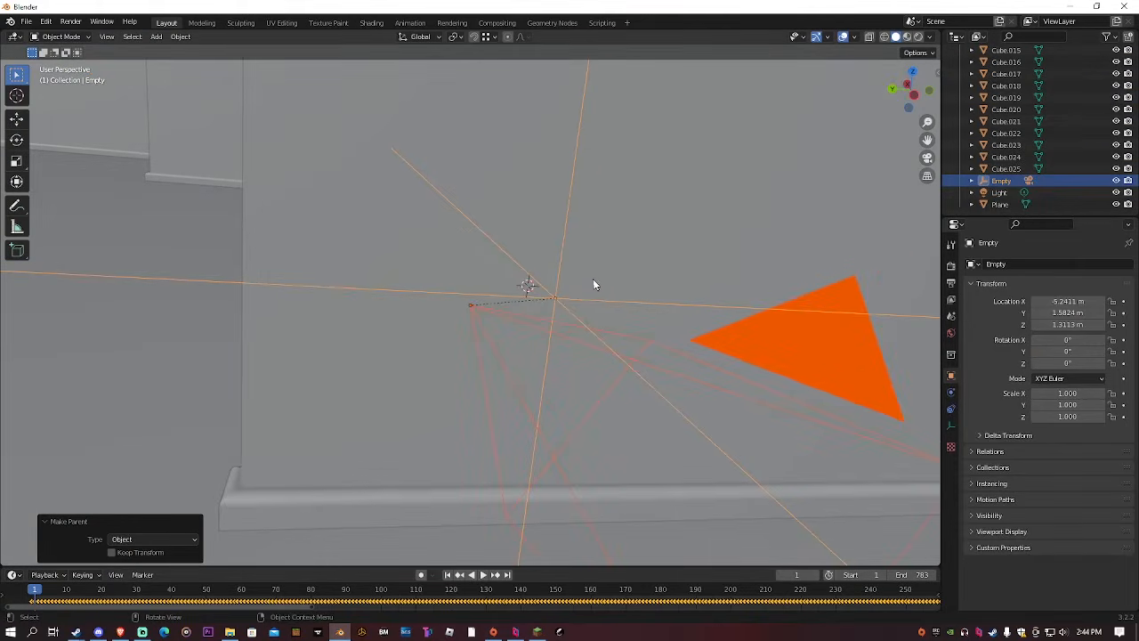
pyautogui.click(473, 307)
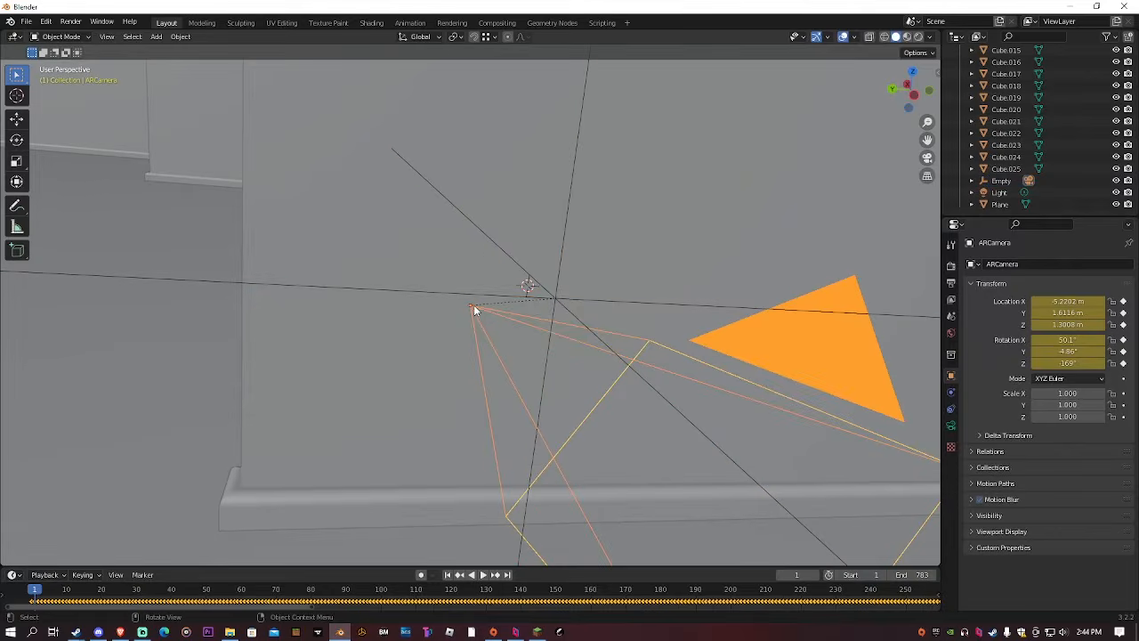
pyautogui.click(554, 300)
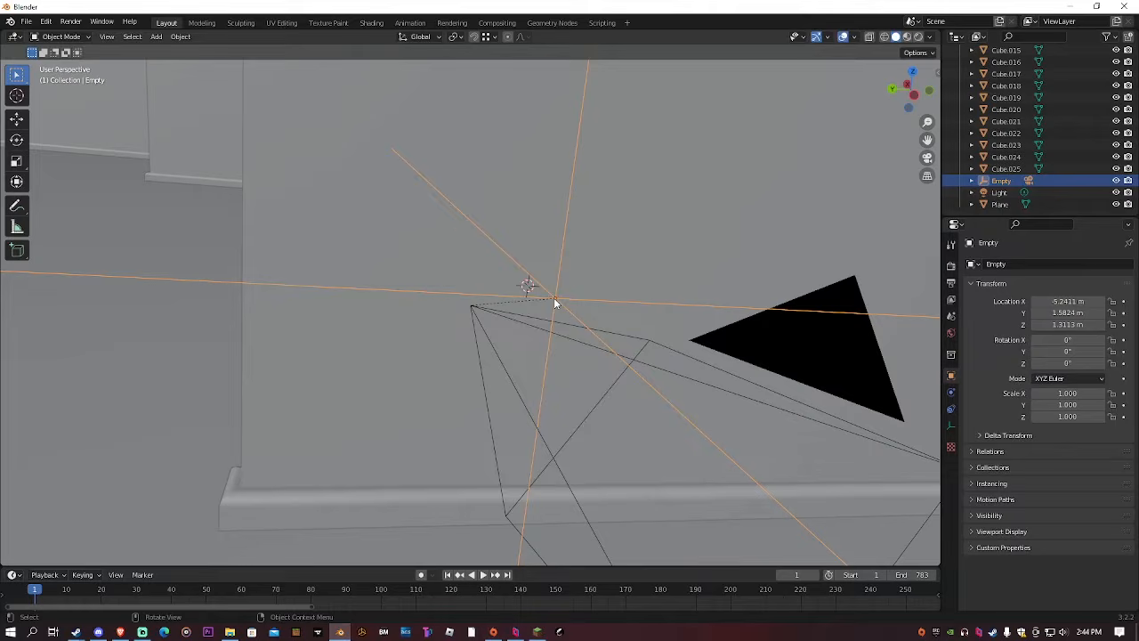
pyautogui.moveTo(554, 300); pyautogui.dragTo(646, 273, button='middle')
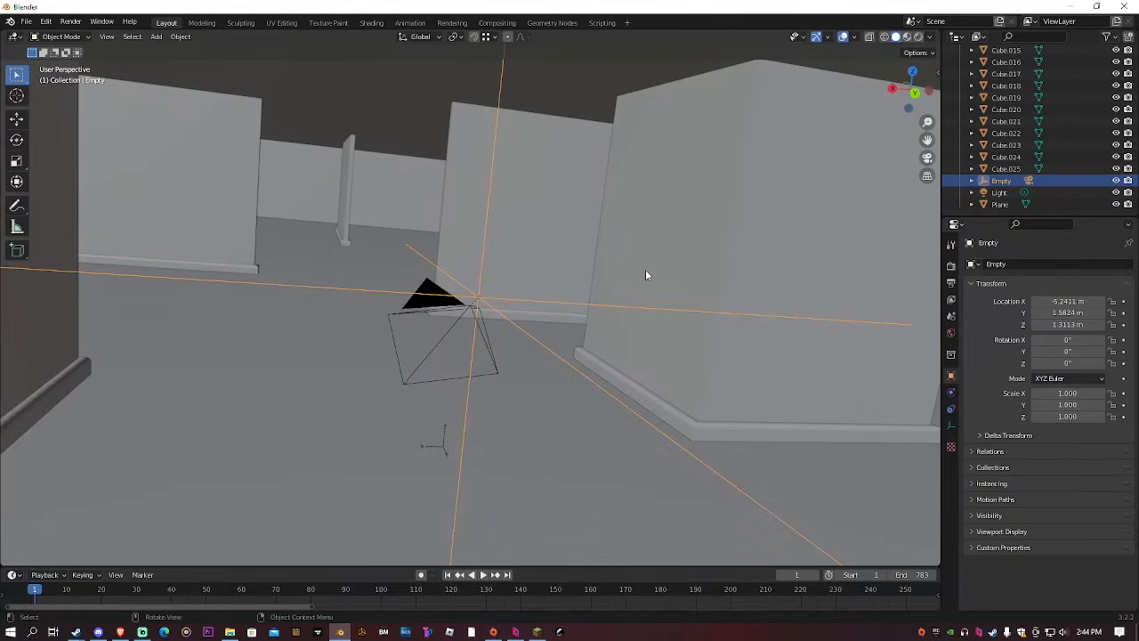
pyautogui.press('KP_0')
pyautogui.press('space')
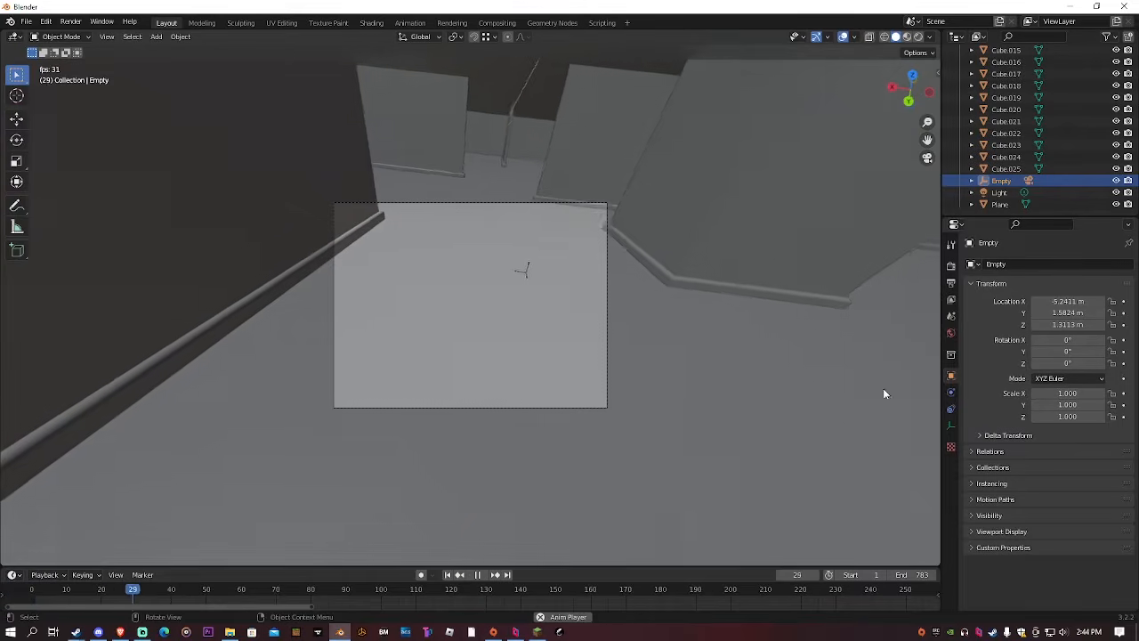
# Stop the playback and scrub the animation to frame 330 in the camera view
pyautogui.press('space')
pyautogui.scroll(-10, 552, 583)
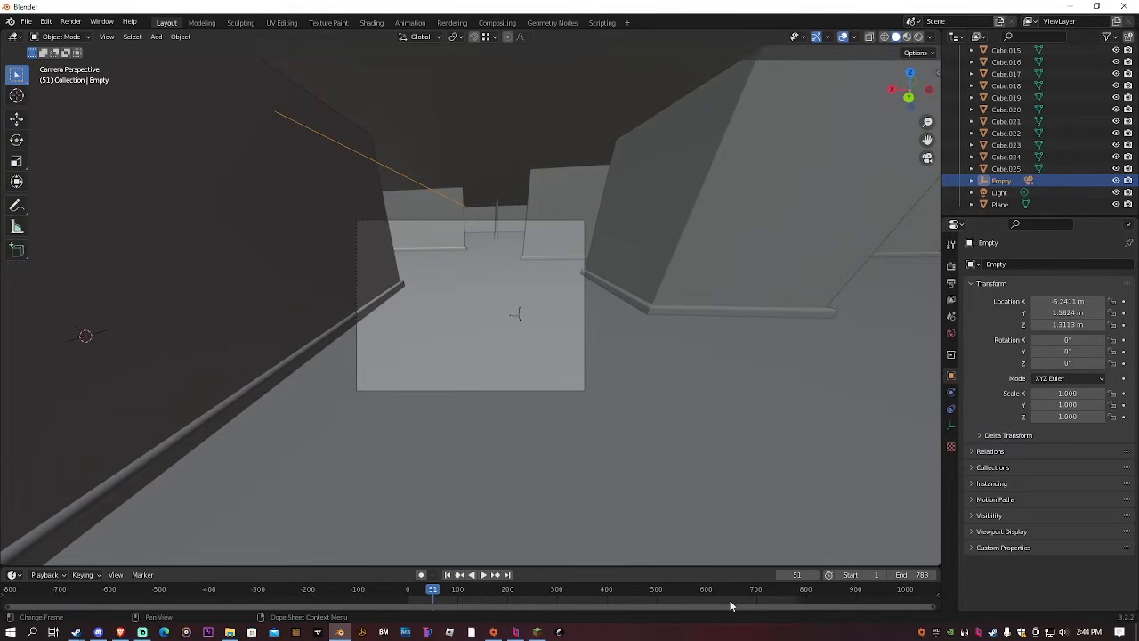
pyautogui.scroll(2, 748, 598)
pyautogui.moveTo(813, 588); pyautogui.dragTo(589, 562)
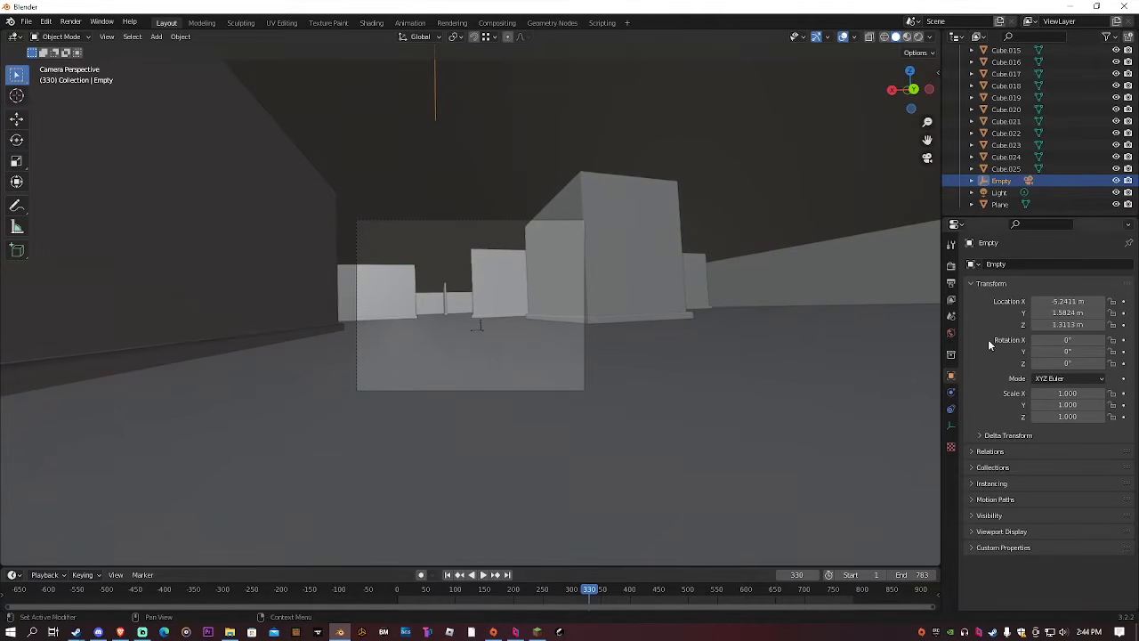
# Switch to Material Preview shading, then rotate the empty to about 2.4°, 1.2°, 9.1° and raise it to about 2.30 m in Z
pyautogui.scroll(6, 616, 242)
pyautogui.scroll(-2, 616, 247)
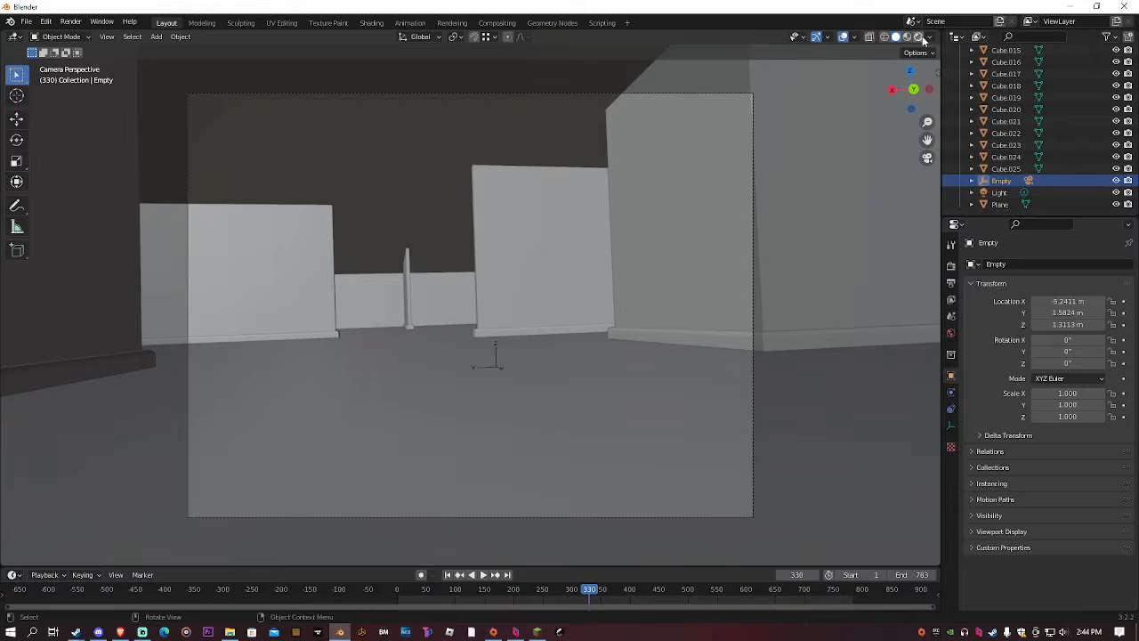
pyautogui.click(910, 38)
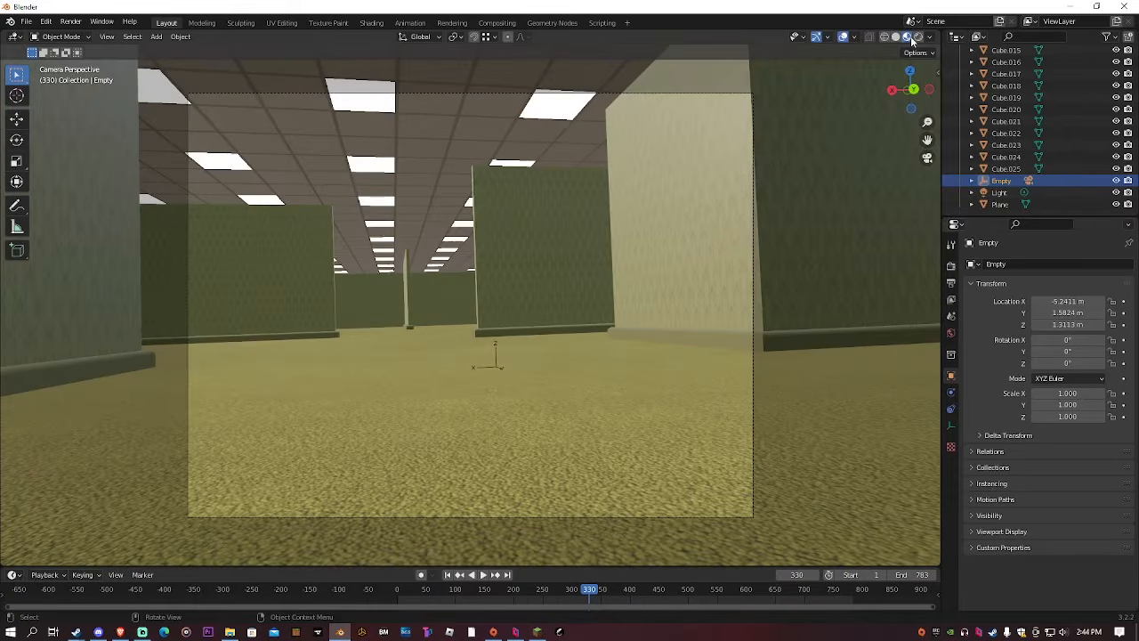
pyautogui.moveTo(1069, 326); pyautogui.dragTo(1122, 363)
pyautogui.moveTo(1052, 352); pyautogui.dragTo(1052, 325)
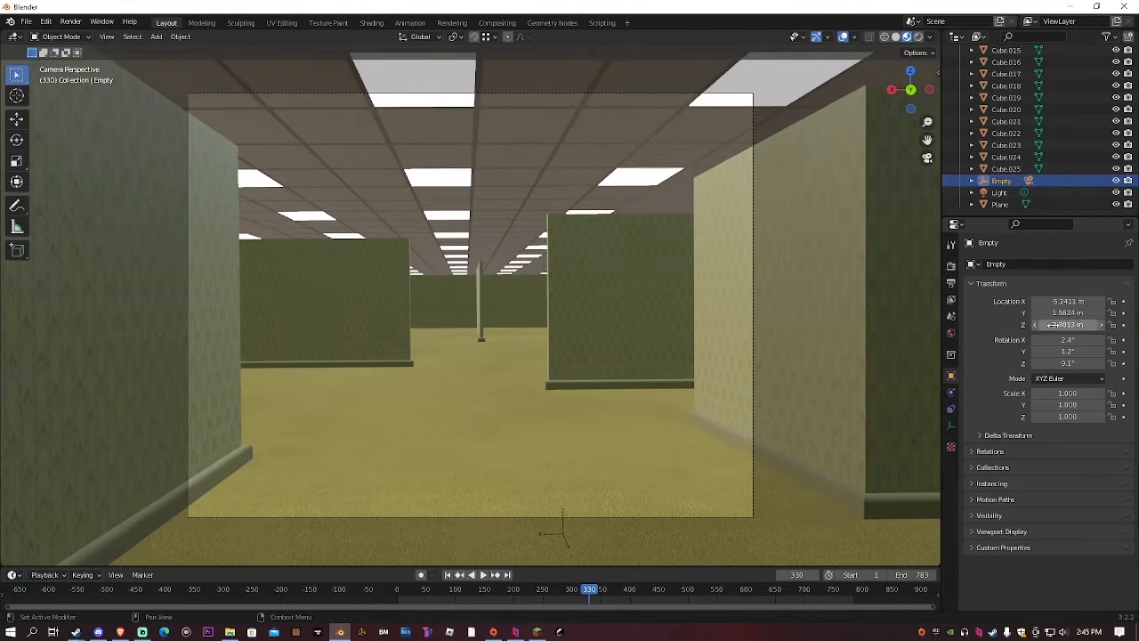
# Play the animation from the beginning and replay the stretch around frames 300 to 400 to check the camera movement
pyautogui.moveTo(425, 593); pyautogui.dragTo(400, 596)
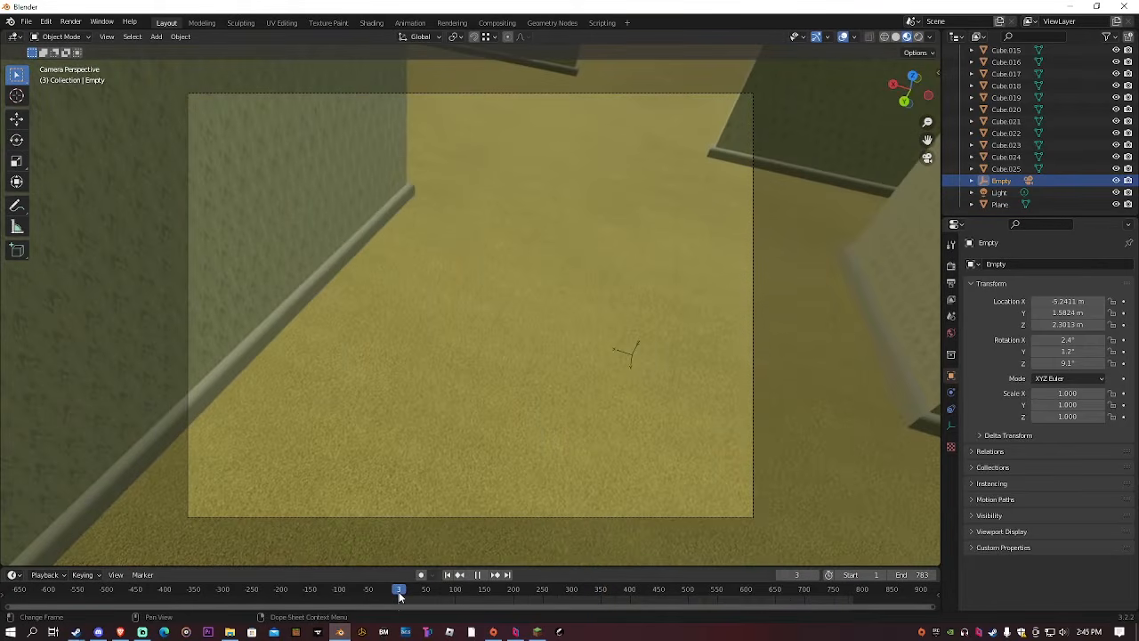
pyautogui.press('space')
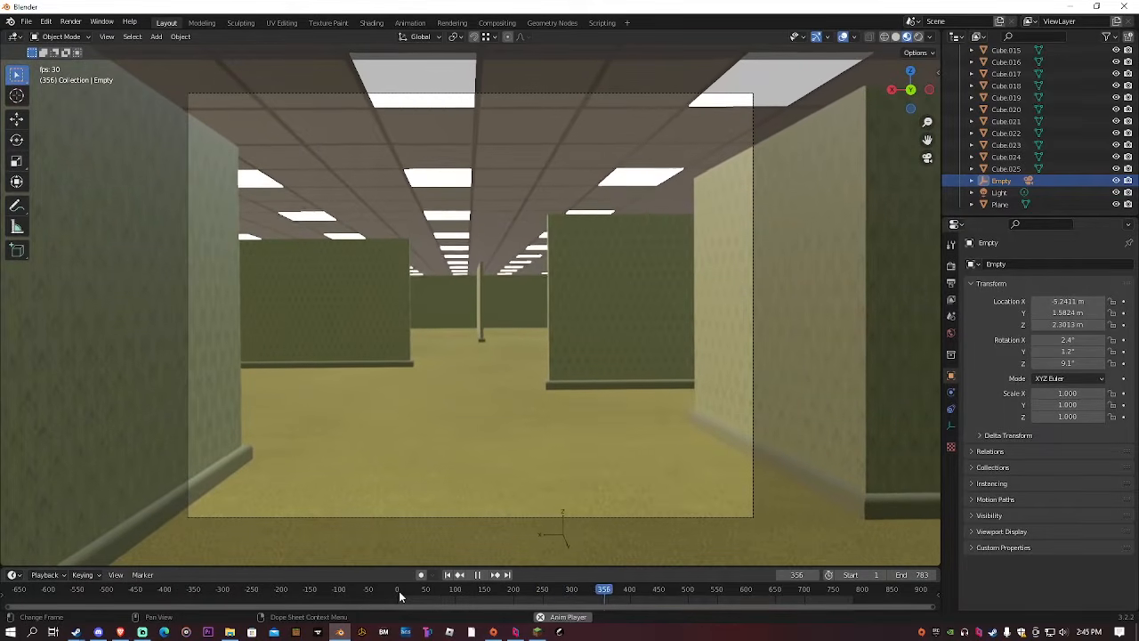
pyautogui.press('space')
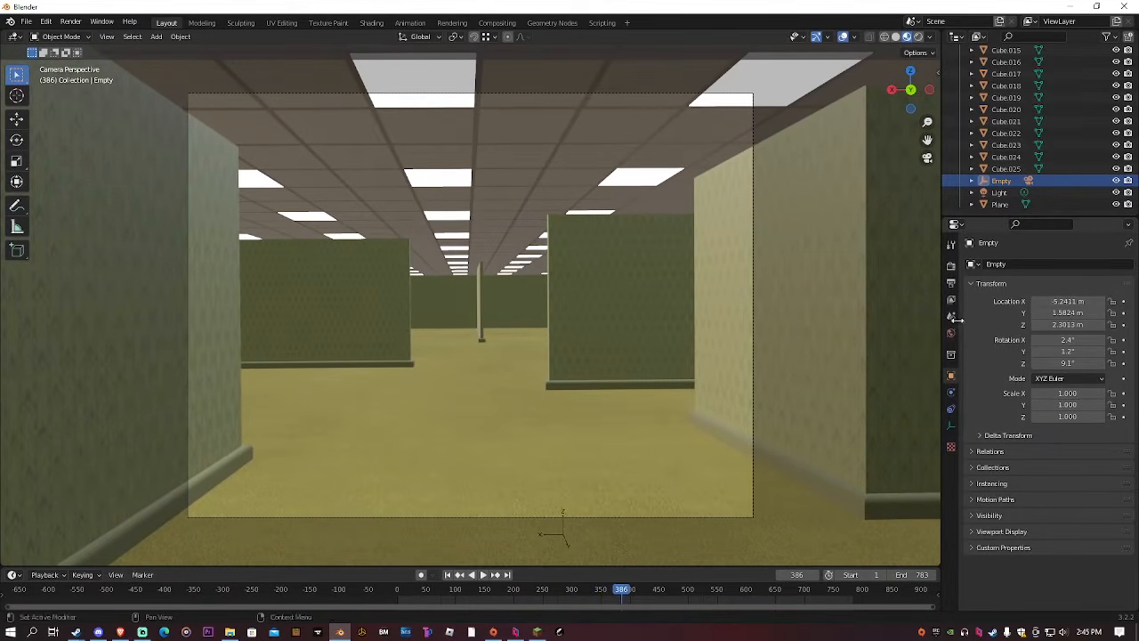
pyautogui.moveTo(601, 596); pyautogui.dragTo(565, 595)
pyautogui.press('space')
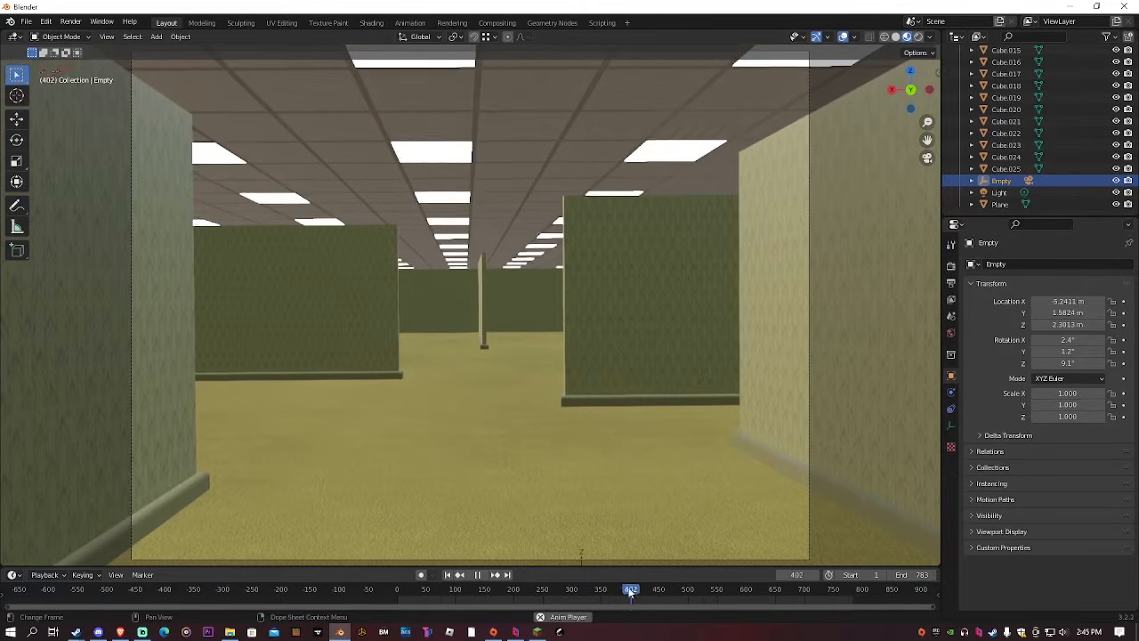
pyautogui.moveTo(630, 594); pyautogui.dragTo(570, 599)
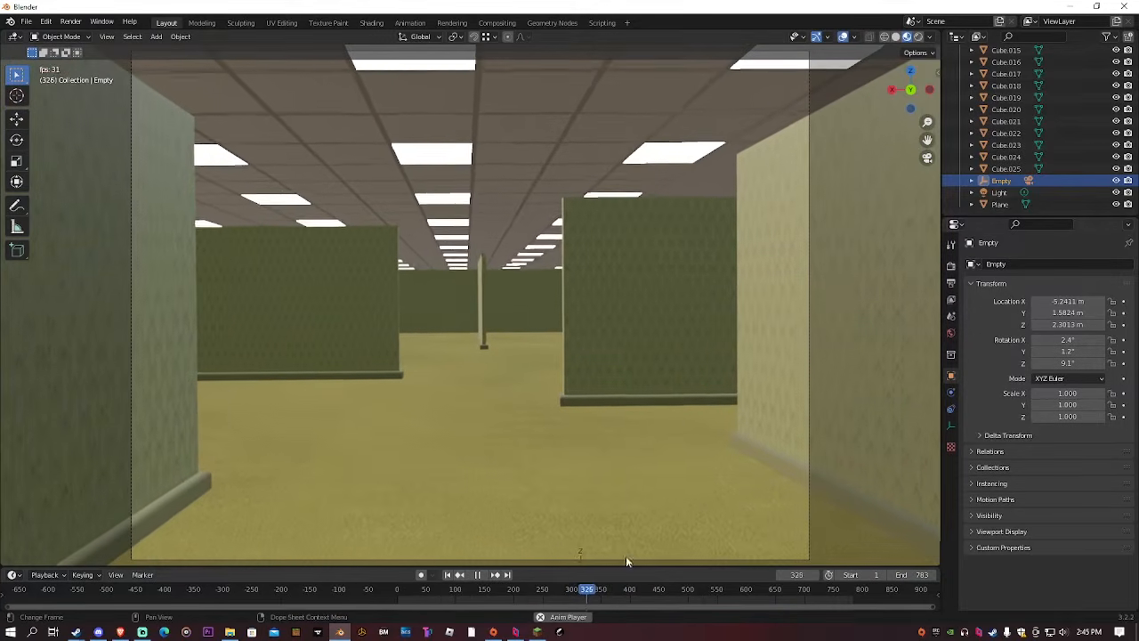
# Stop the playback, select the AR camera and clear all keyframes from its focal length
pyautogui.click(1029, 181)
pyautogui.press('space')
pyautogui.click(951, 428)
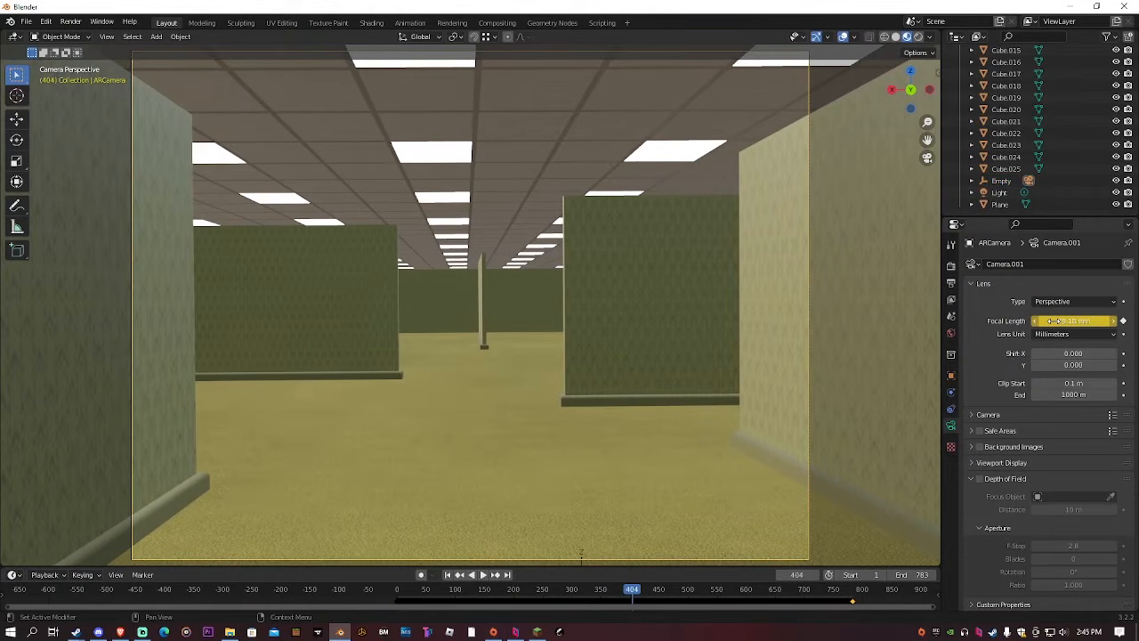
pyautogui.moveTo(1053, 320)
pyautogui.mouseDown()
pyautogui.moveTo(1066, 320)
pyautogui.moveTo(1053, 320)
pyautogui.mouseUp()
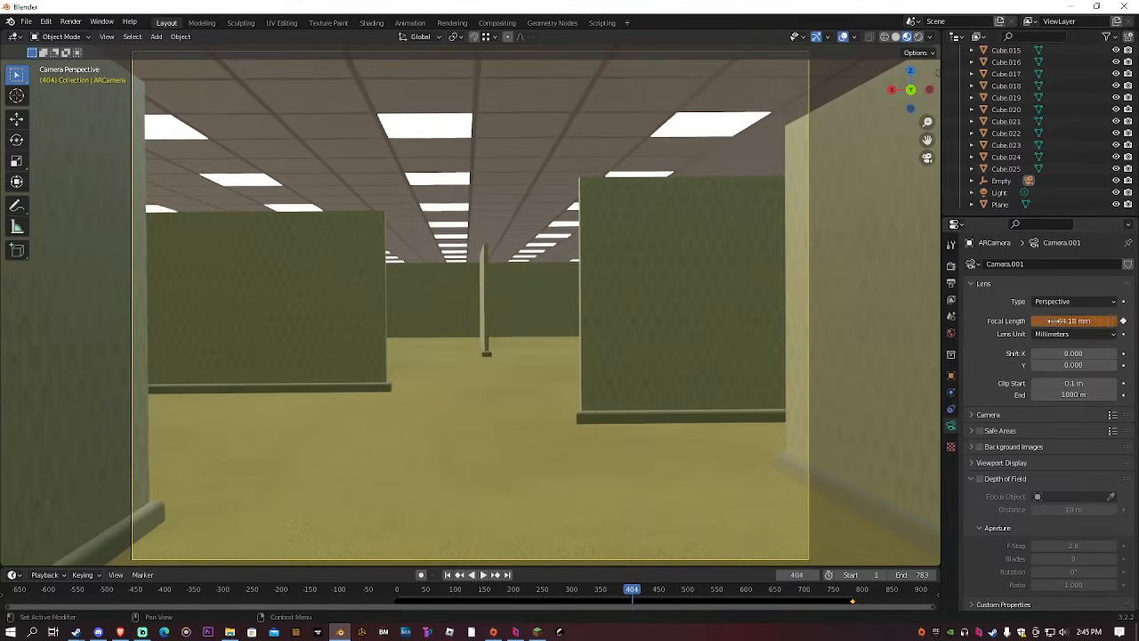
pyautogui.hotkey('ctrl', 'z')
pyautogui.rightClick(1053, 320)
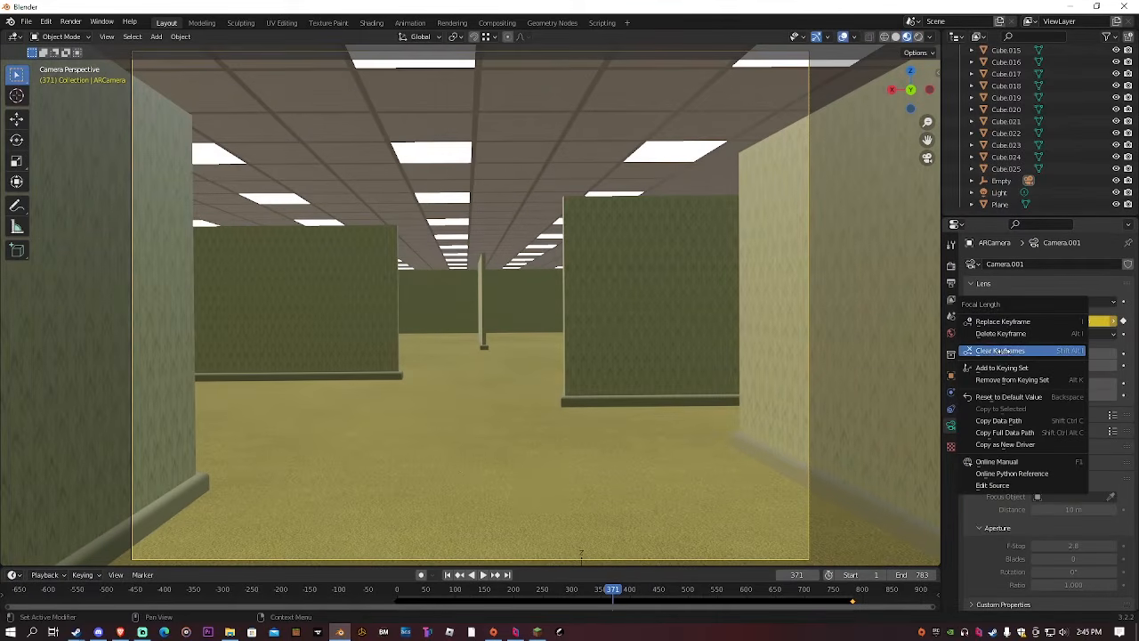
pyautogui.click(1000, 352)
# Replay the animation from about frame 190 and set the AR camera's focal length to 42.18 mm
pyautogui.moveTo(600, 594); pyautogui.dragTo(505, 595)
pyautogui.press('space')
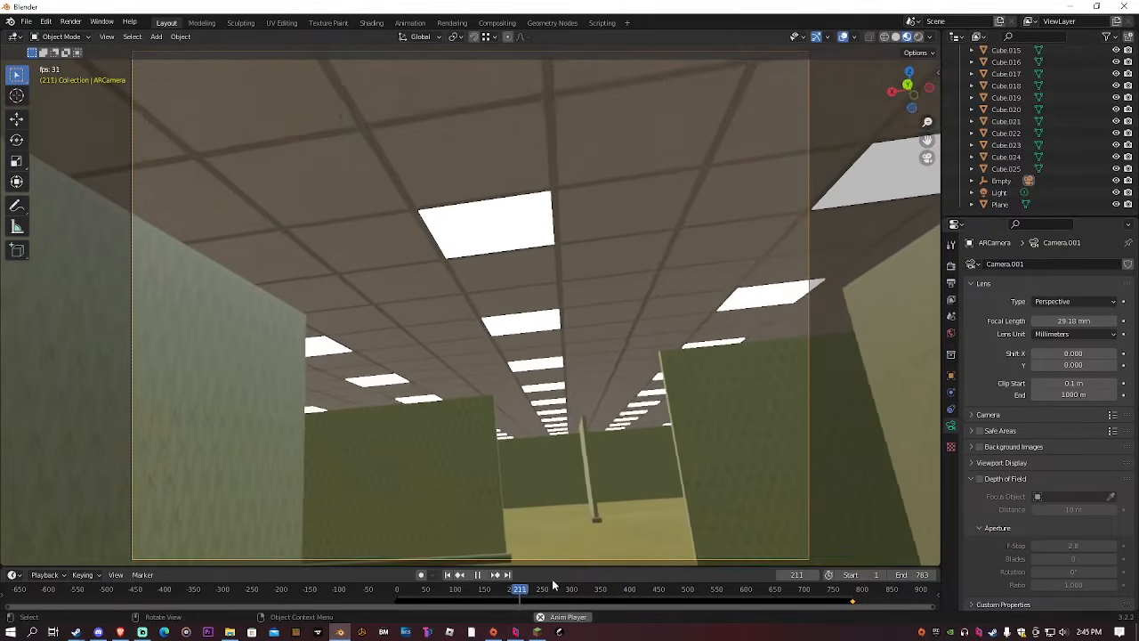
pyautogui.moveTo(1074, 320); pyautogui.dragTo(1130, 321)
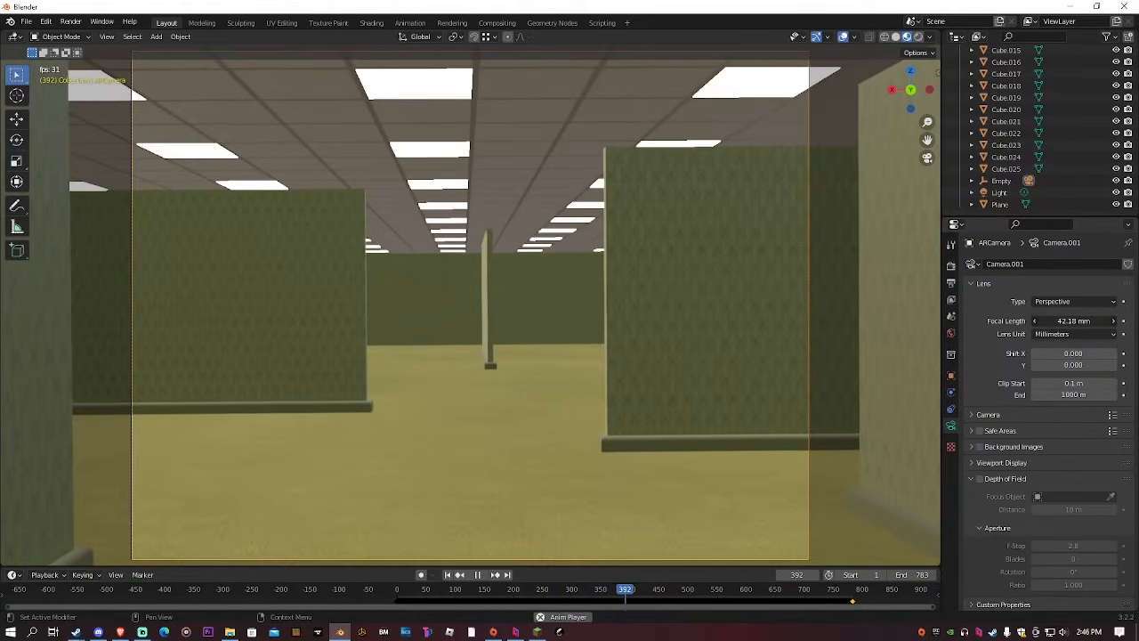
pyautogui.scroll(-3, 762, 281)
pyautogui.scroll(2, 762, 282)
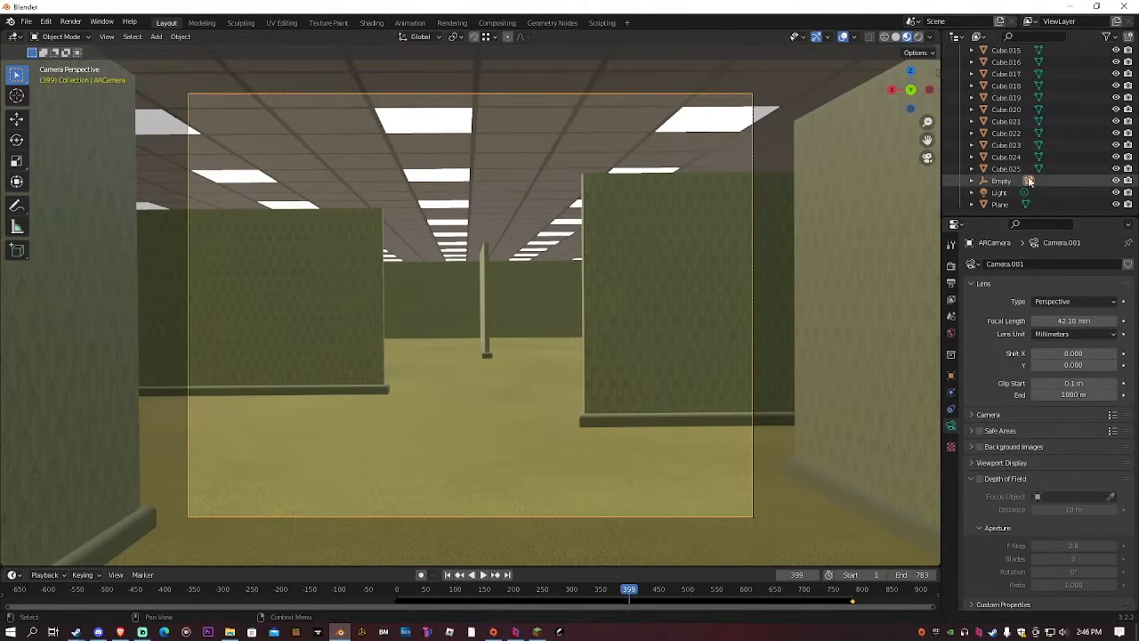
# Select the empty and shift it along X so the camera looks down the passage between the partition walls
pyautogui.click(1029, 181)
pyautogui.scroll(-5, 937, 299)
pyautogui.click(950, 375)
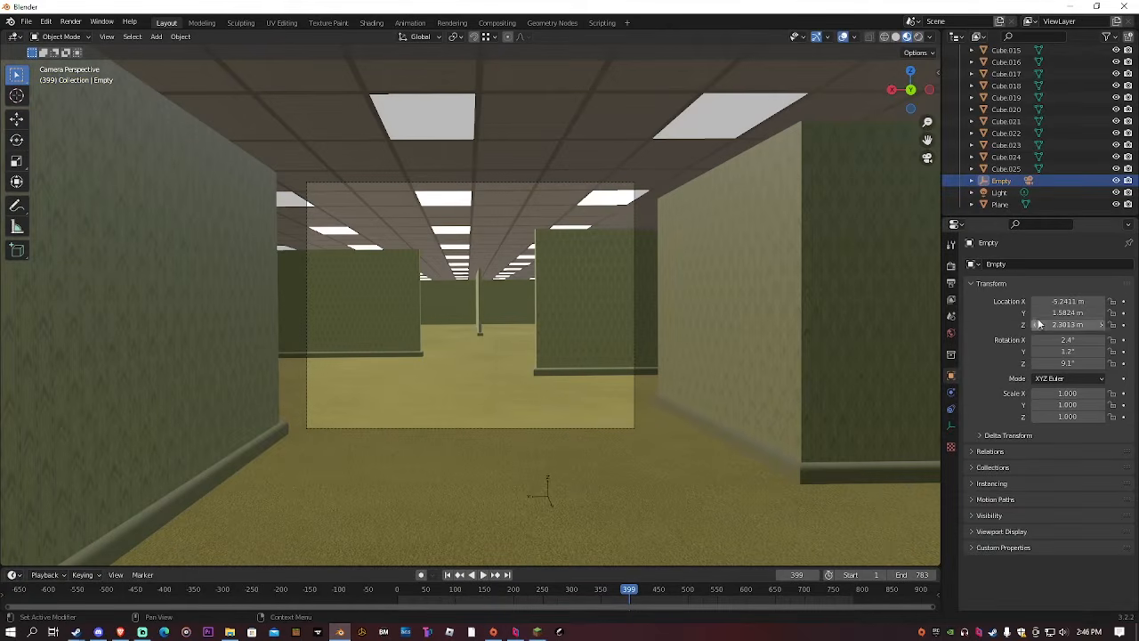
pyautogui.moveTo(1068, 300); pyautogui.dragTo(988, 301)
# Select the AR camera and examine its lens settings, the output format and the render sampling settings
pyautogui.click(1029, 181)
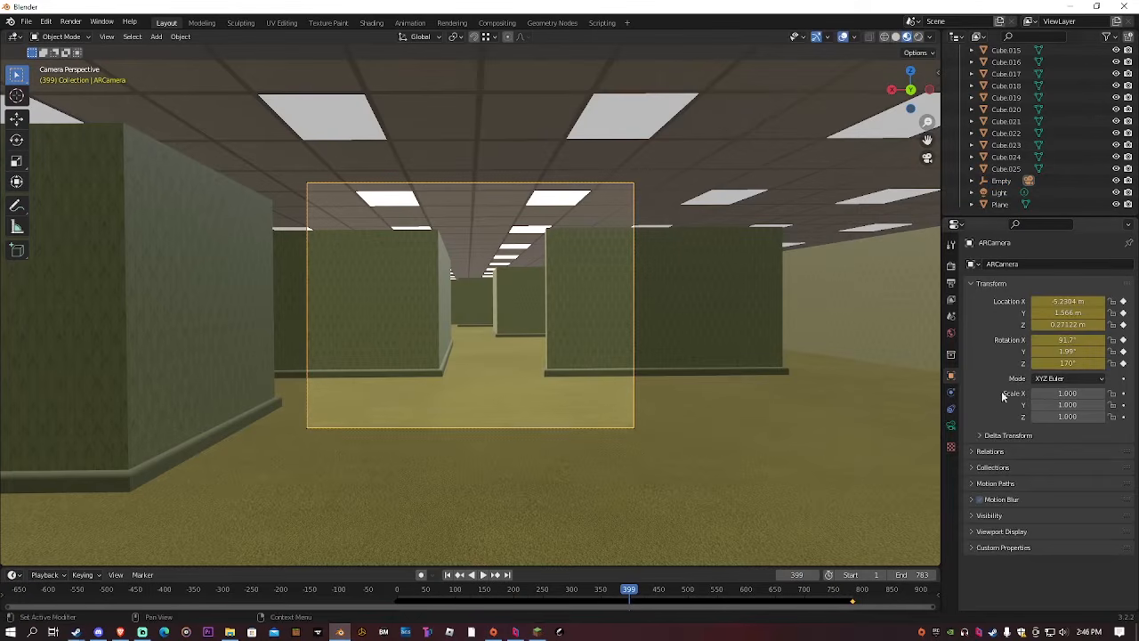
pyautogui.click(950, 427)
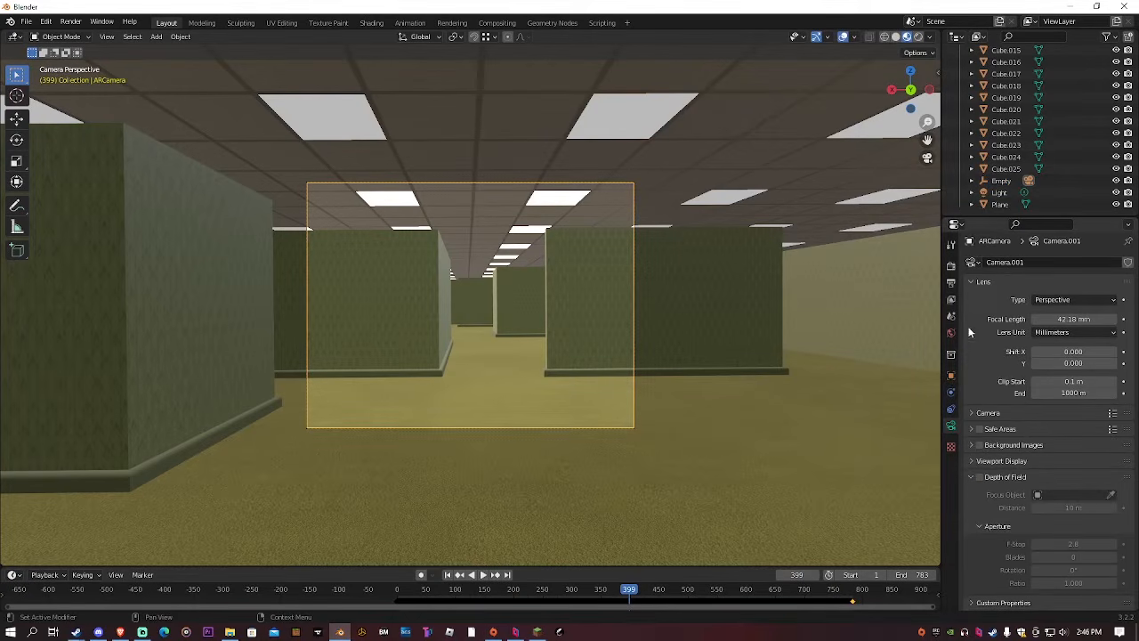
pyautogui.click(950, 283)
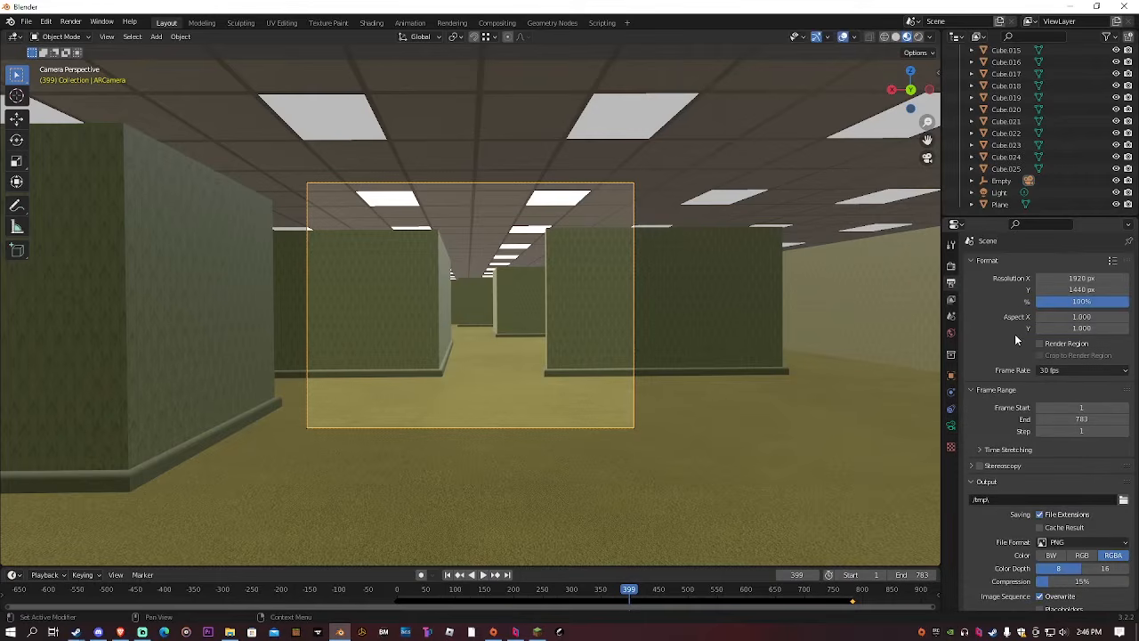
pyautogui.scroll(-2, 1016, 340)
pyautogui.scroll(2, 1011, 354)
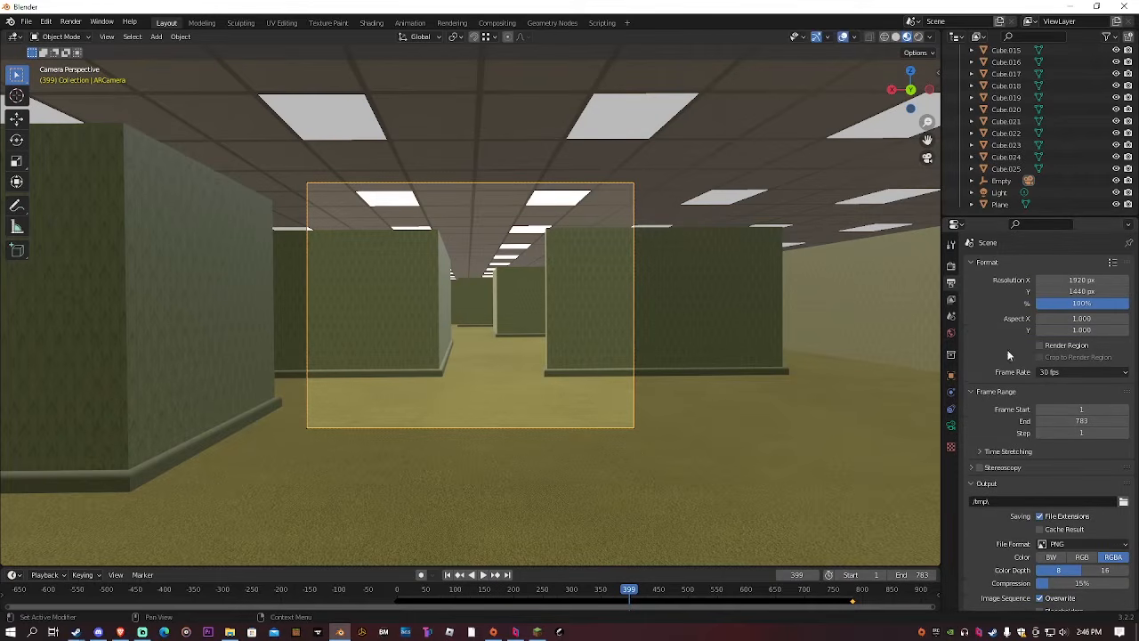
pyautogui.click(951, 267)
pyautogui.scroll(-2, 1023, 410)
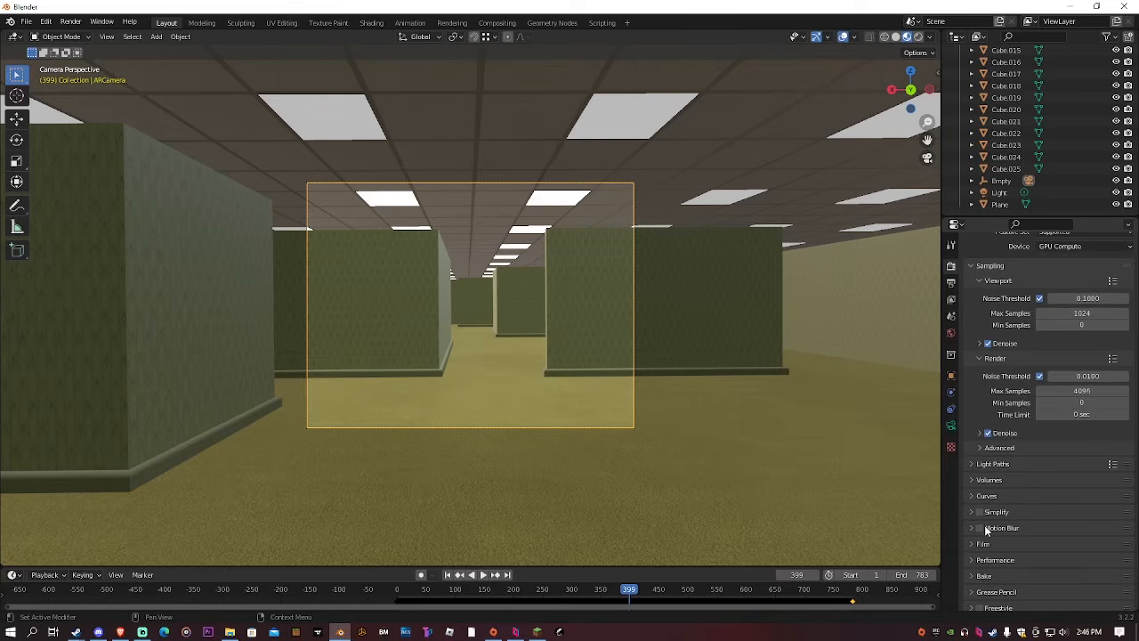
# Show the camera view in Rendered shading, enable depth of field on the AR camera and set the focus distance to 0.23 m
pyautogui.click(951, 425)
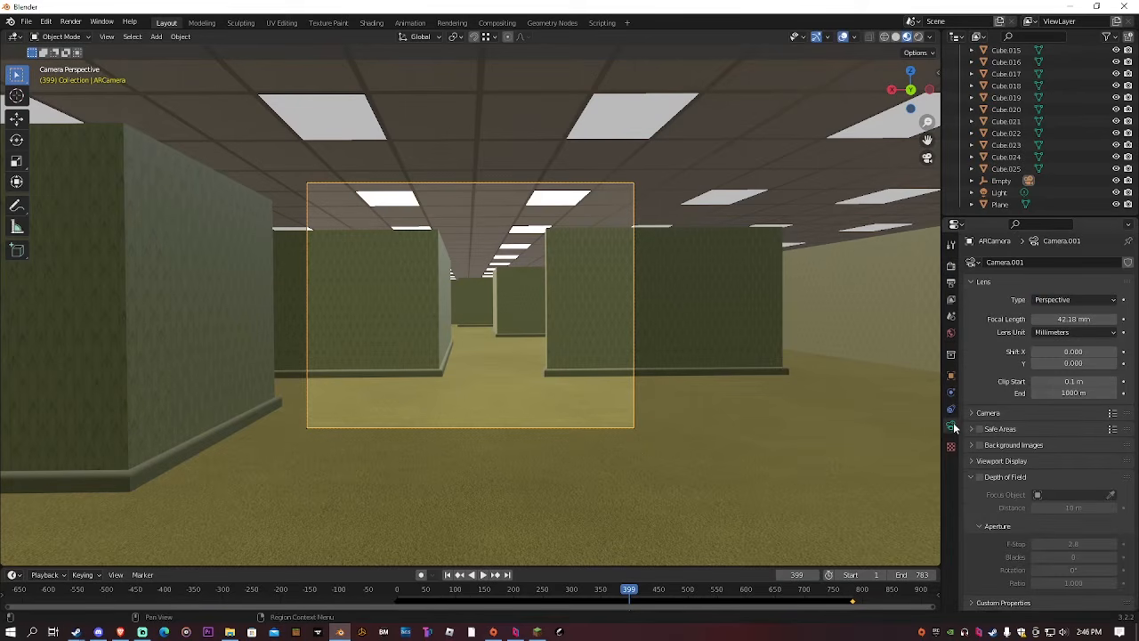
pyautogui.click(915, 38)
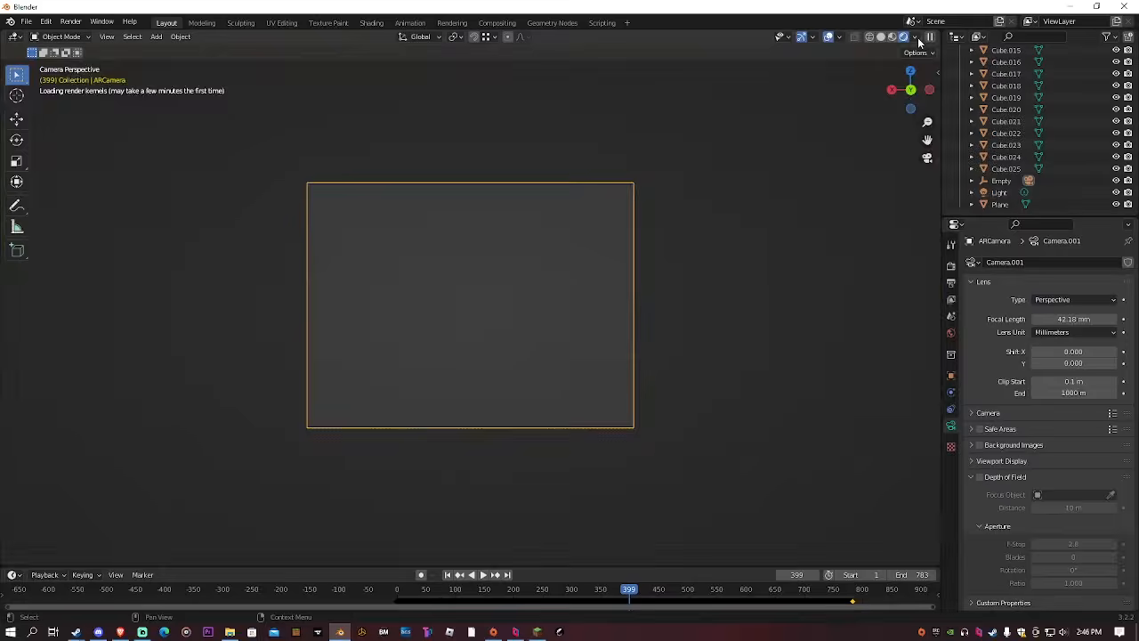
pyautogui.scroll(3, 852, 322)
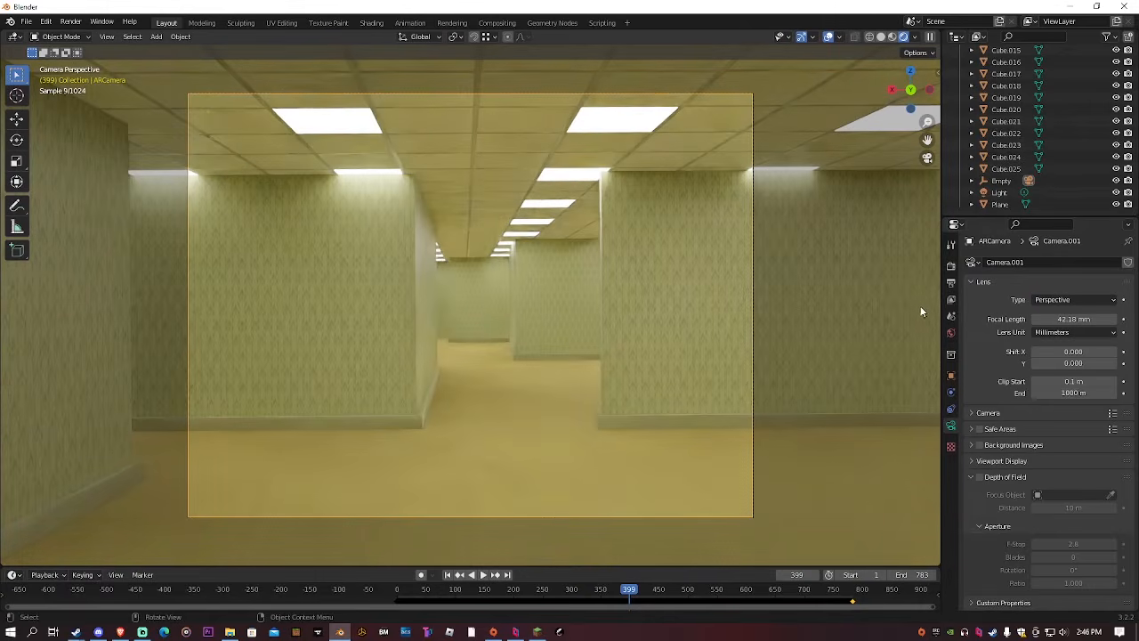
pyautogui.click(980, 476)
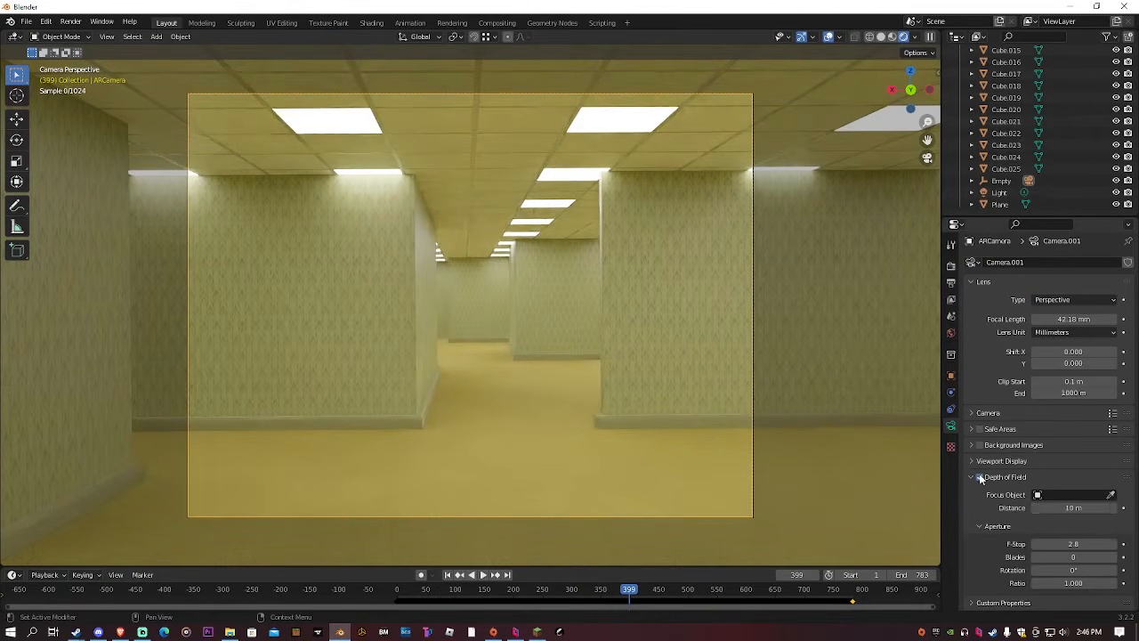
pyautogui.moveTo(1055, 509); pyautogui.dragTo(971, 508)
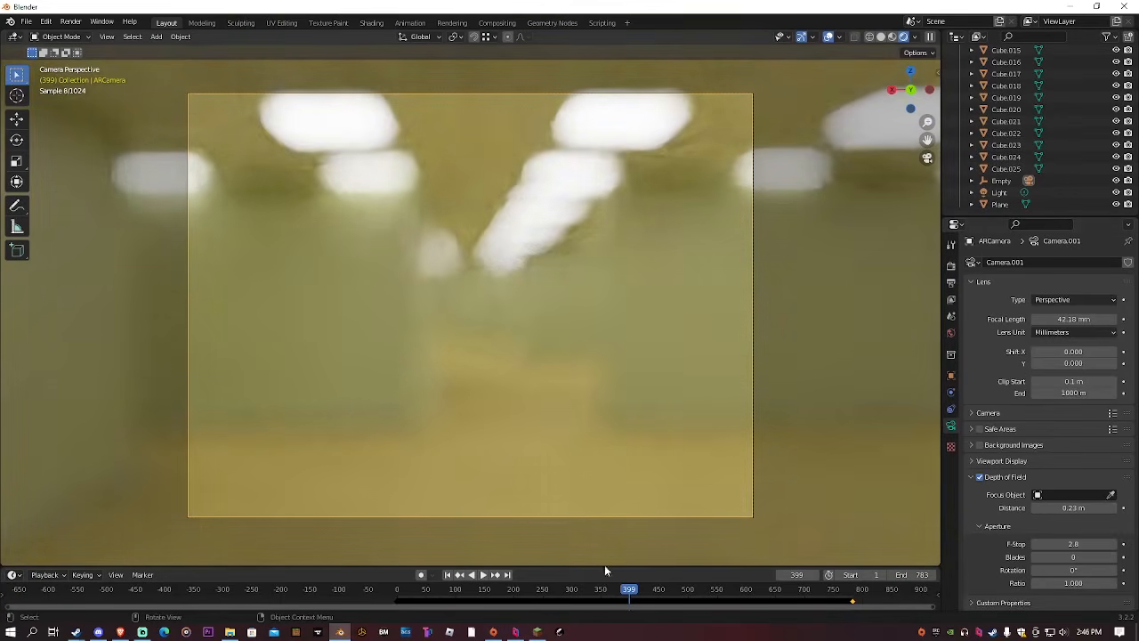
# Keyframe the 0.23 m focus distance at frame 0 and again at frame 370
pyautogui.click(400, 596)
pyautogui.press('space')
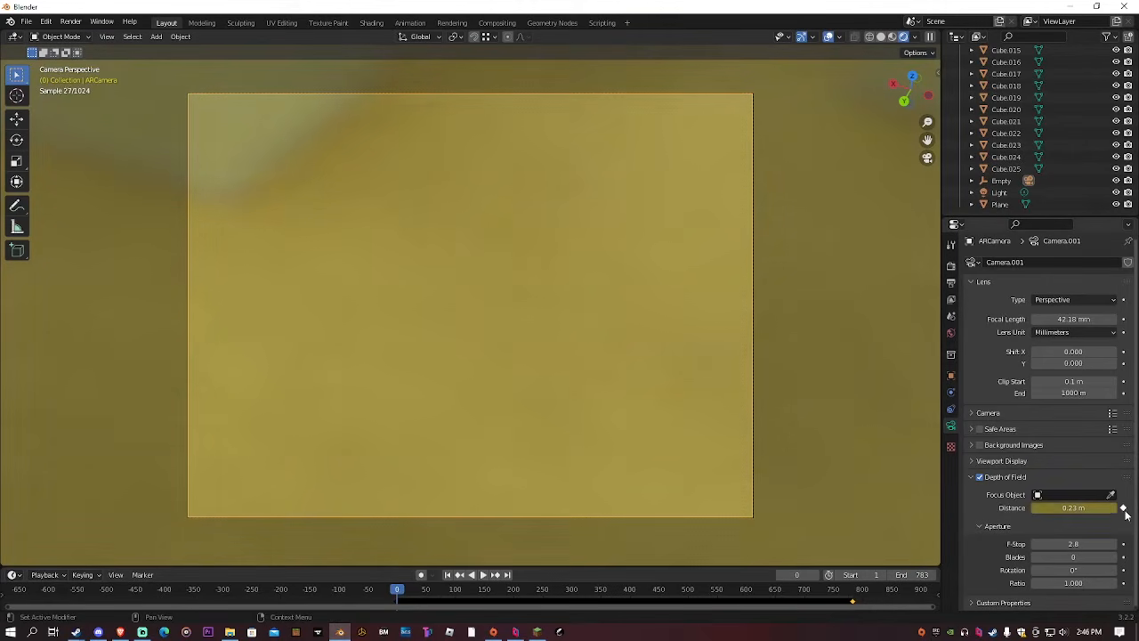
pyautogui.moveTo(473, 589); pyautogui.dragTo(540, 589)
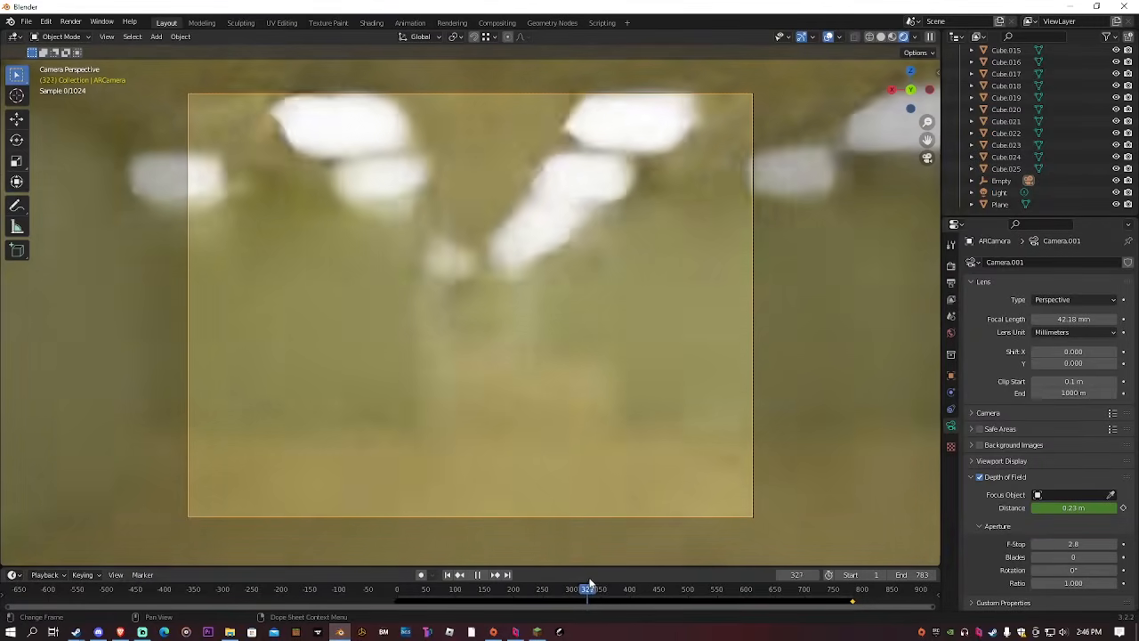
pyautogui.press('space')
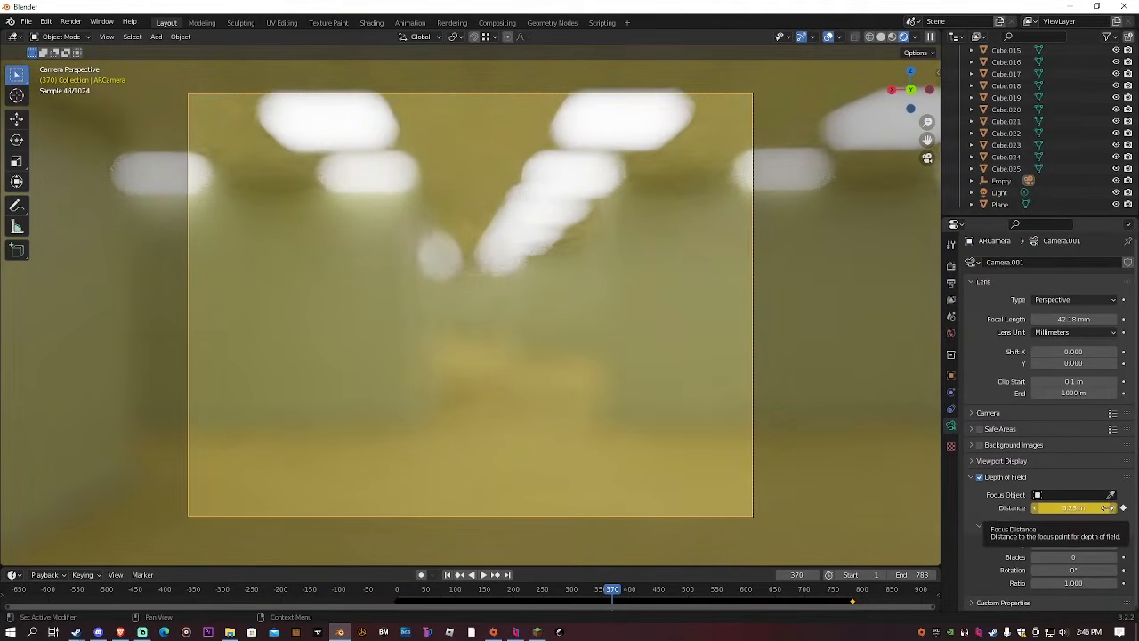
# Set the focus distance to 1.5 m at frame 474 and keyframe it
pyautogui.press('space')
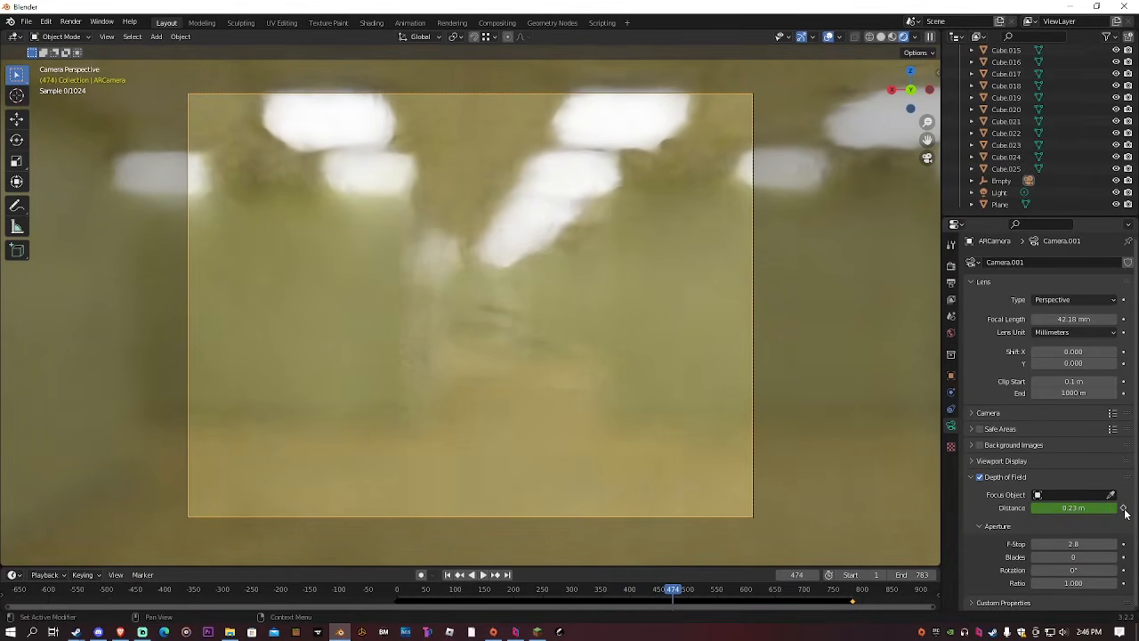
pyautogui.click(1124, 509)
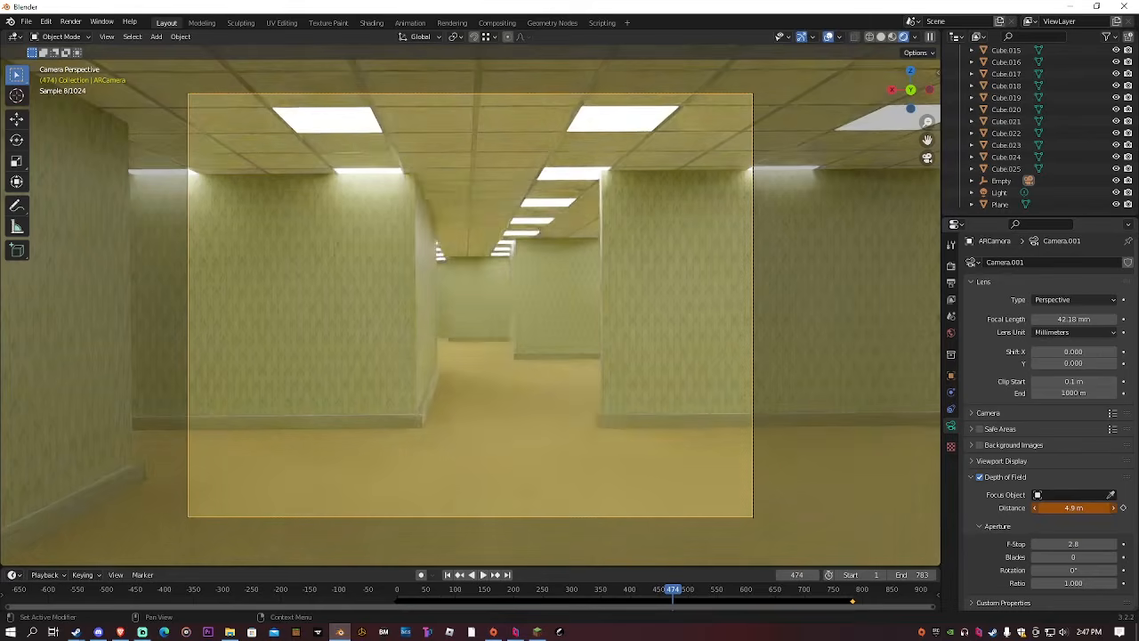
pyautogui.moveTo(1074, 508); pyautogui.dragTo(1001, 508)
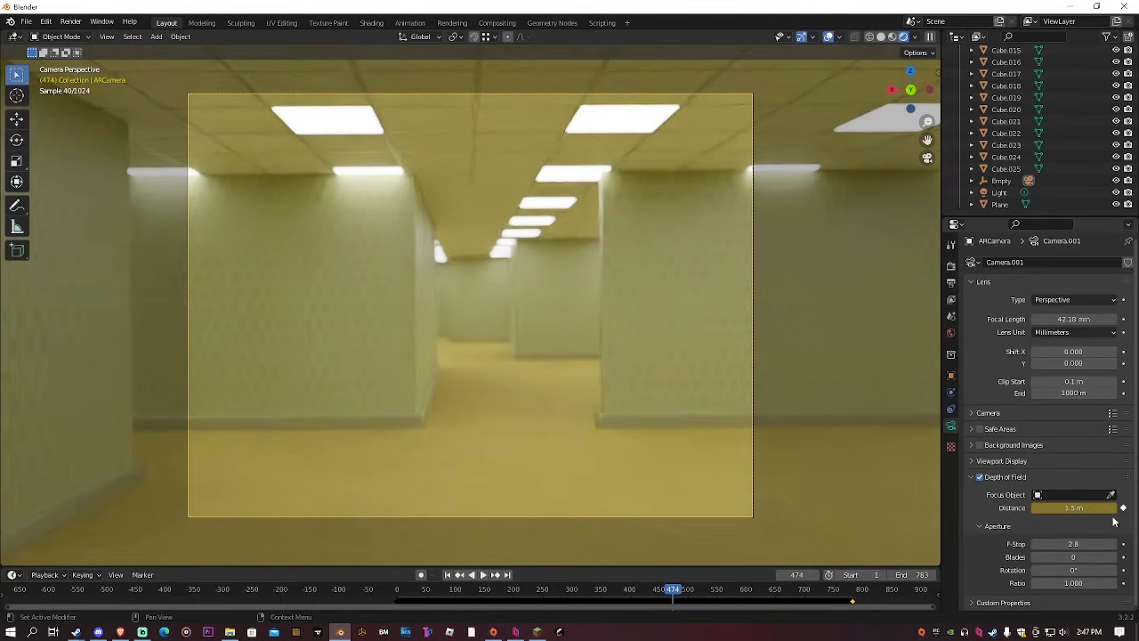
# Switch to Material Preview shading and play the animation from the start to review the focus change
pyautogui.click(893, 38)
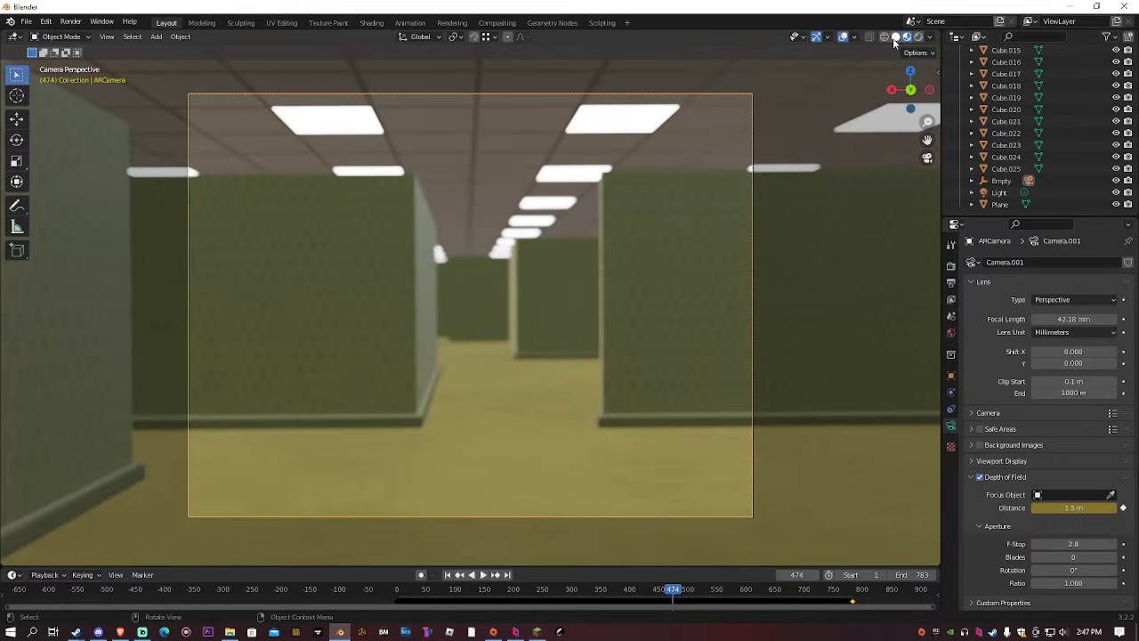
pyautogui.moveTo(500, 589); pyautogui.dragTo(398, 593)
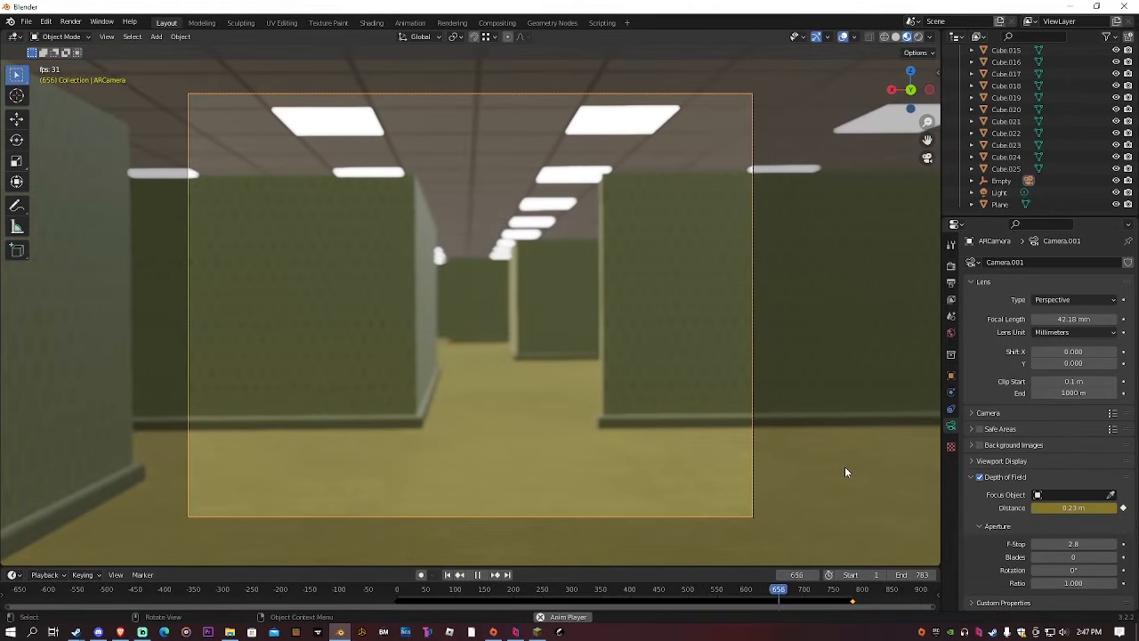
# Stop playback, set the output resolution to 1440 × 1080 px and refit the camera frame in the viewport
pyautogui.press('space')
pyautogui.click(952, 281)
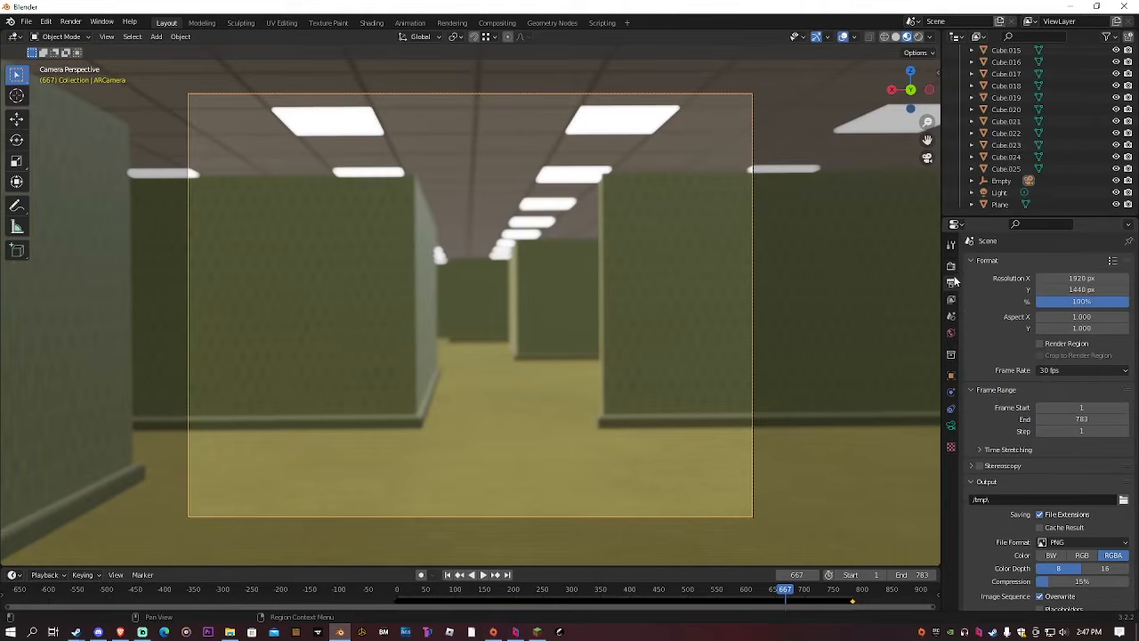
pyautogui.click(1075, 279)
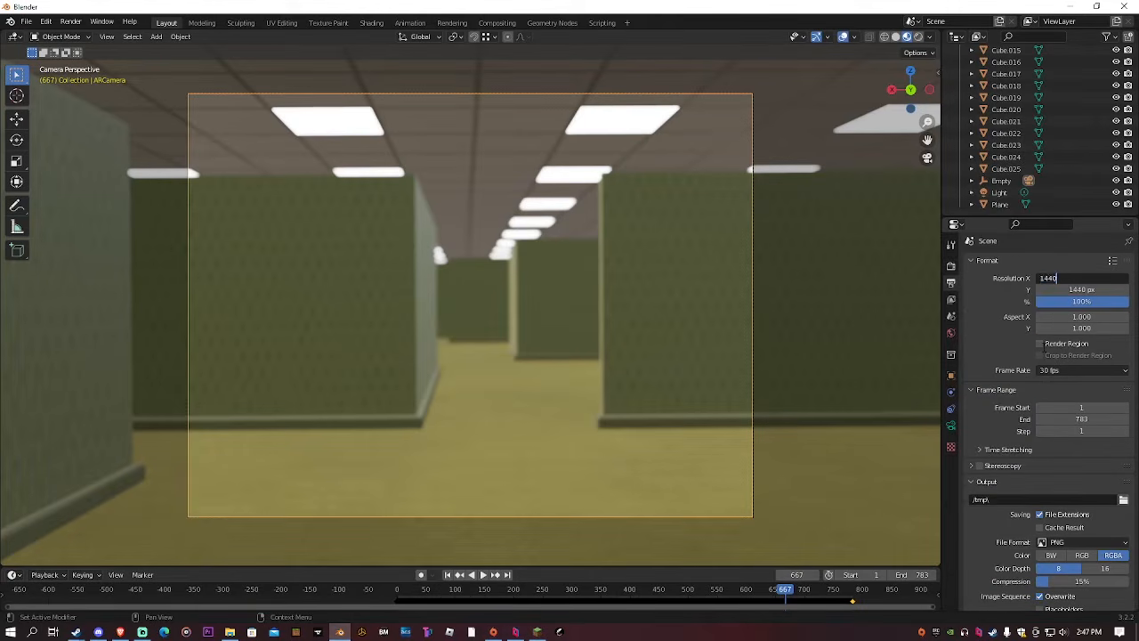
pyautogui.write('1440')
pyautogui.press('Return')
pyautogui.click(1052, 289)
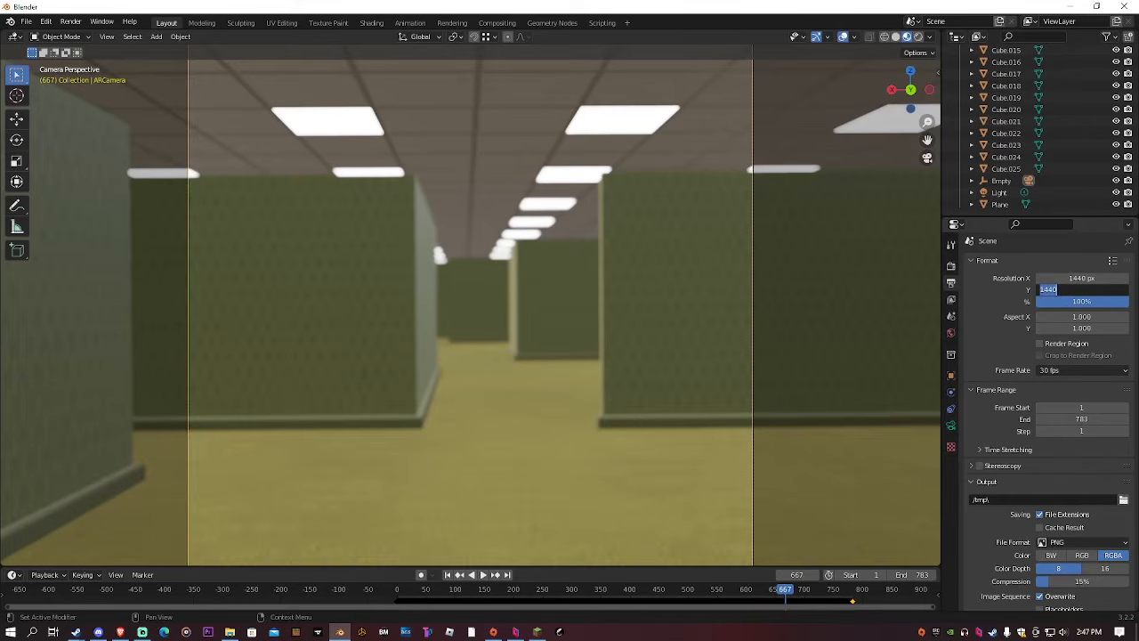
pyautogui.write('1080')
pyautogui.press('Return')
pyautogui.press('Home')
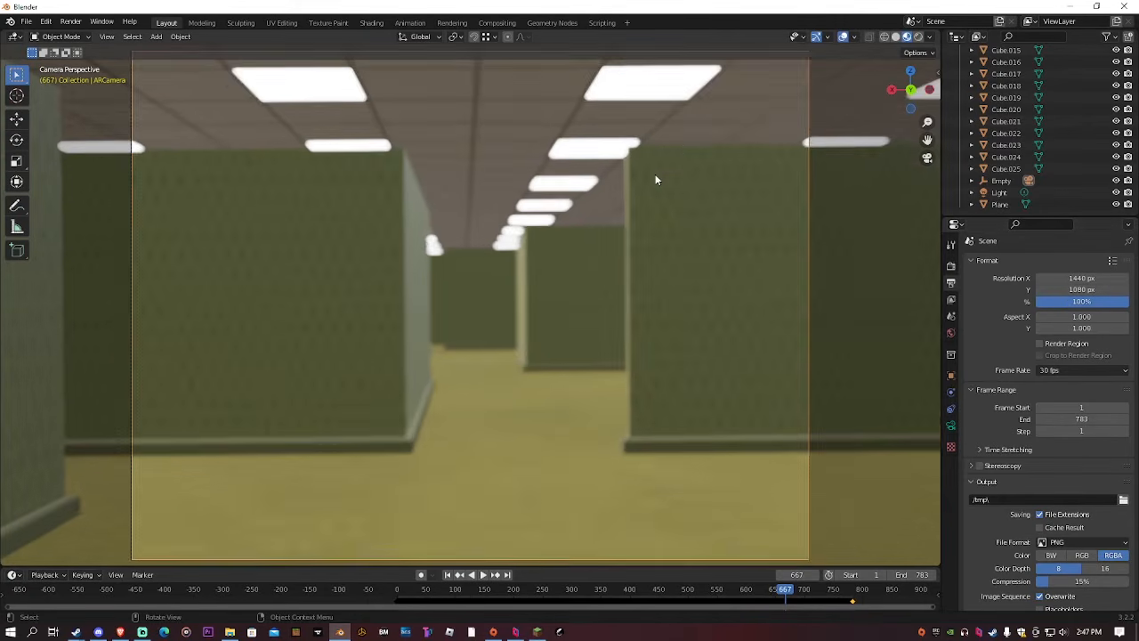
pyautogui.scroll(-3, 655, 173)
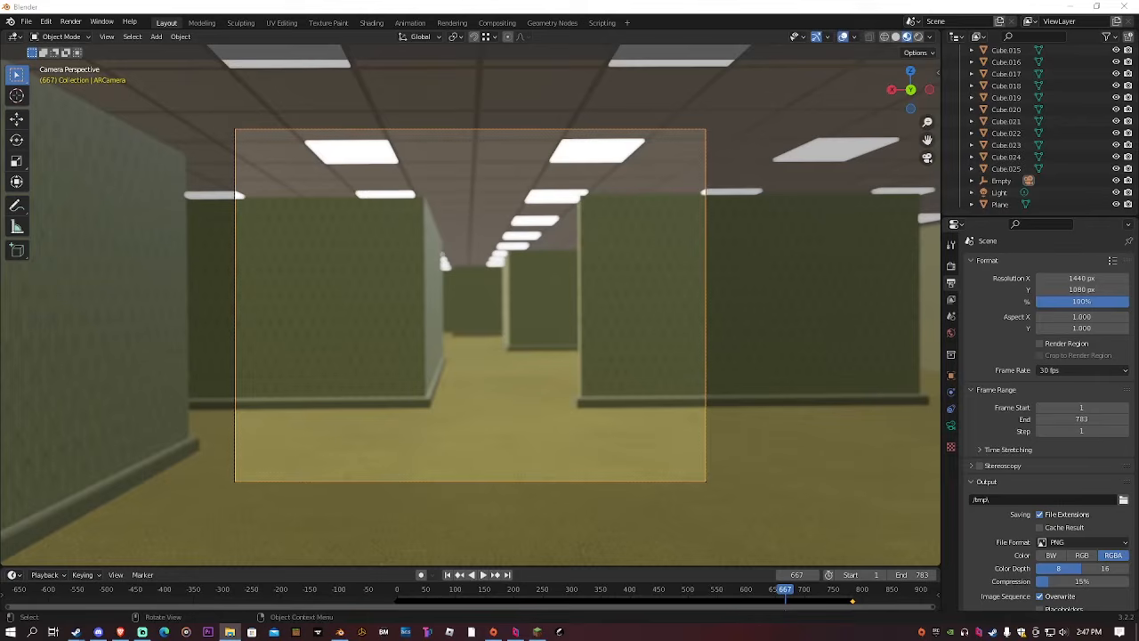
# Change the output resolution's width to 1478 px, keeping the frame rate at 30 fps
pyautogui.click(1082, 278)
pyautogui.write('147')
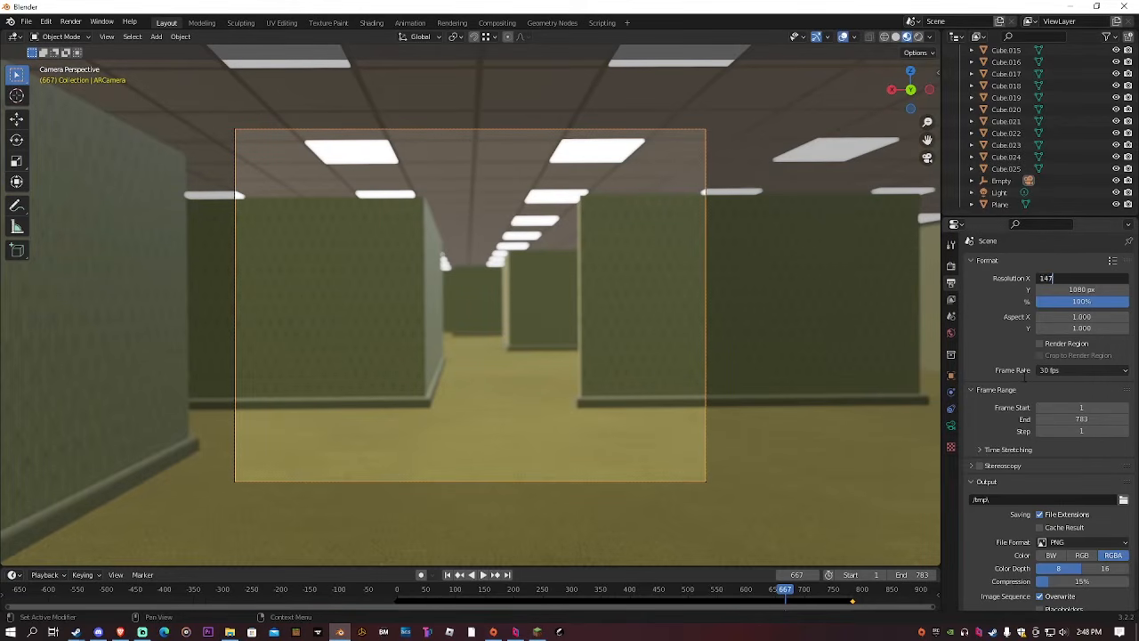
pyautogui.write('8')
pyautogui.press('Return')
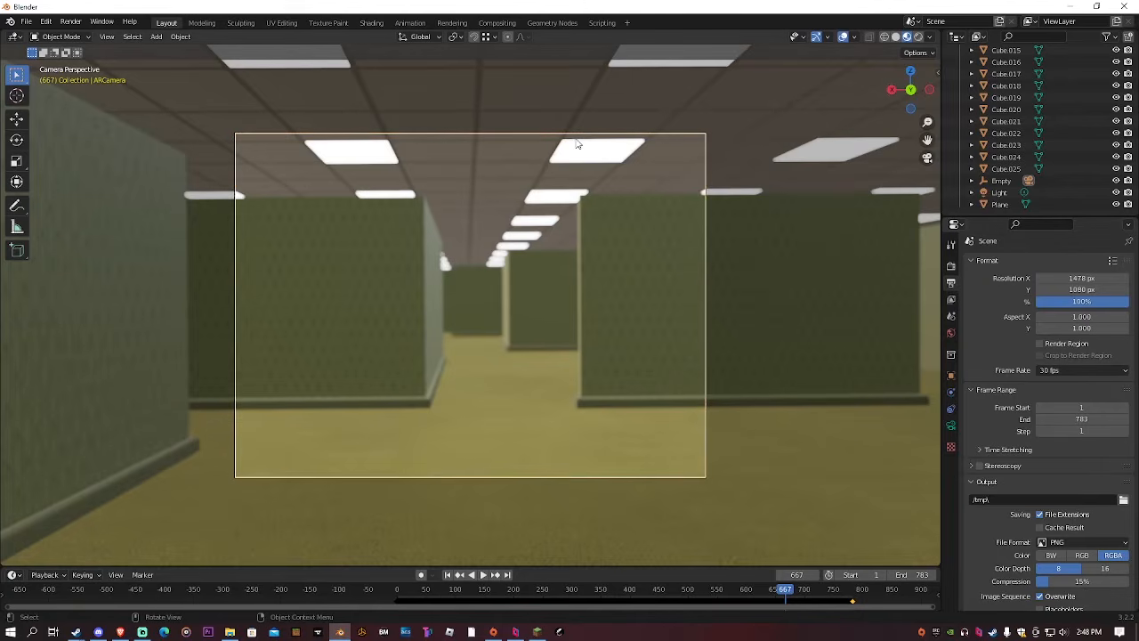
pyautogui.click(1061, 370)
pyautogui.click(1053, 371)
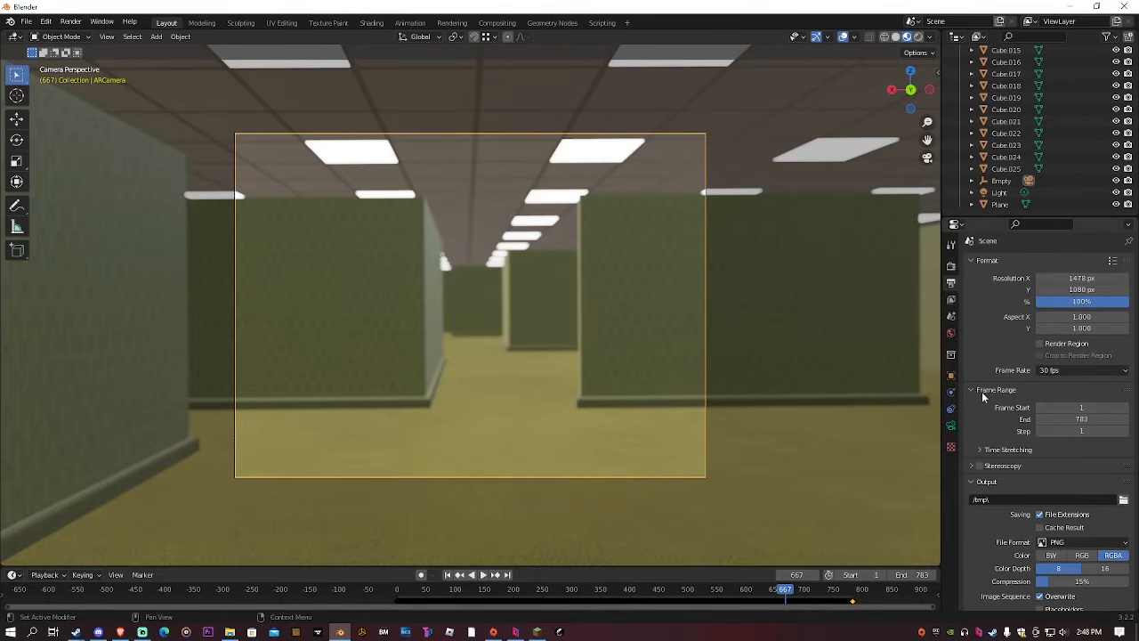
# Set the output file format to FFmpeg Video with an MPEG-4 container
pyautogui.scroll(-2, 982, 392)
pyautogui.click(1053, 487)
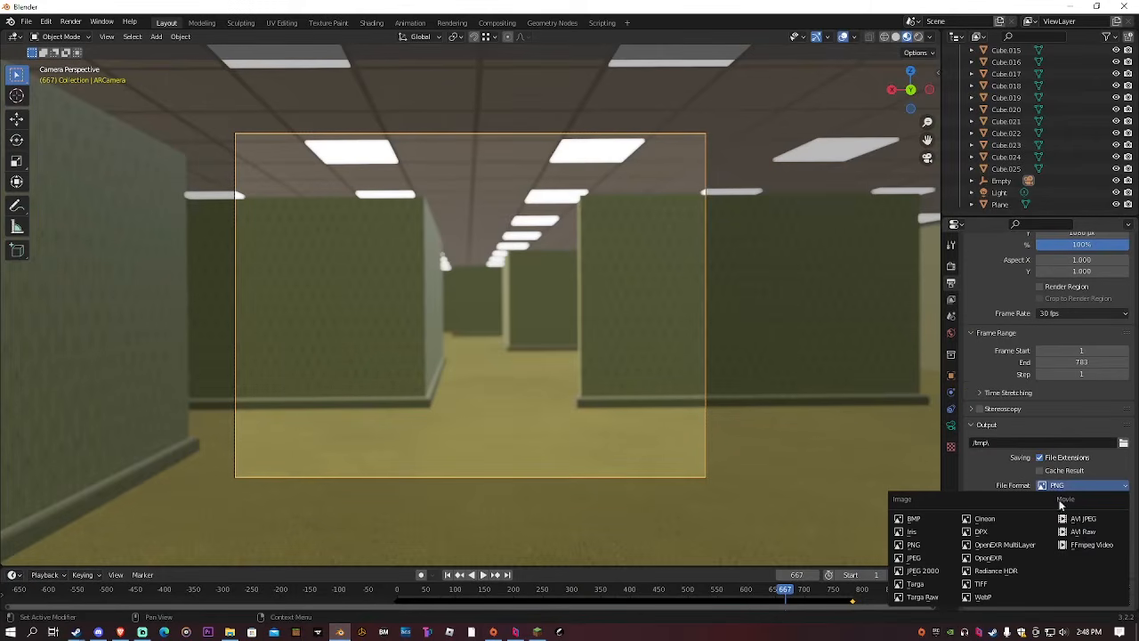
pyautogui.click(1073, 547)
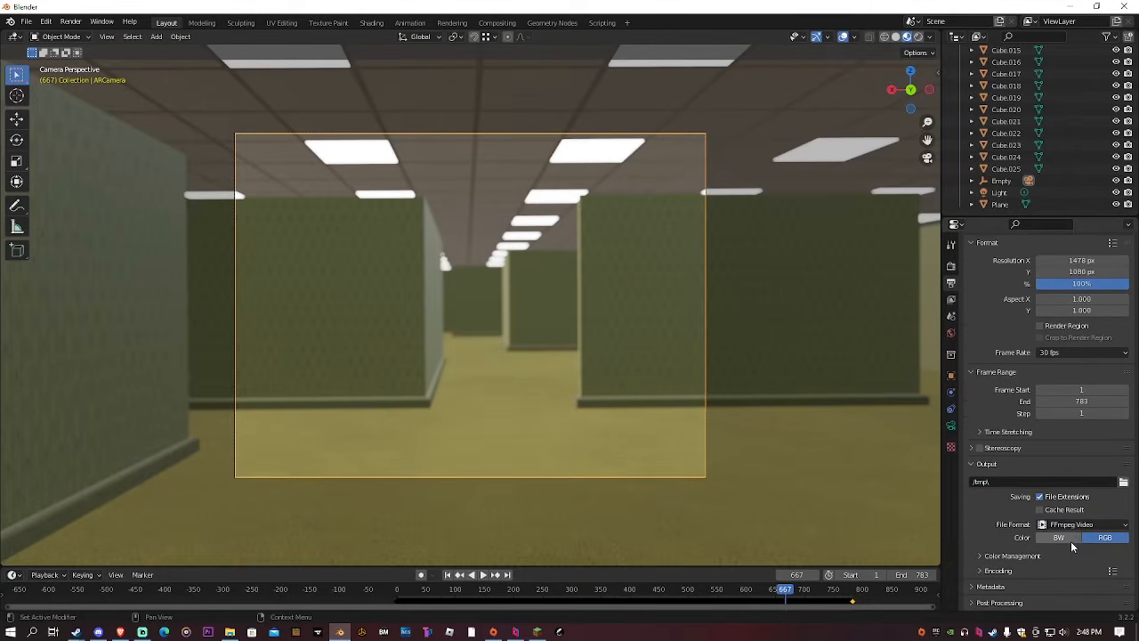
pyautogui.click(1007, 572)
pyautogui.scroll(-2, 1024, 552)
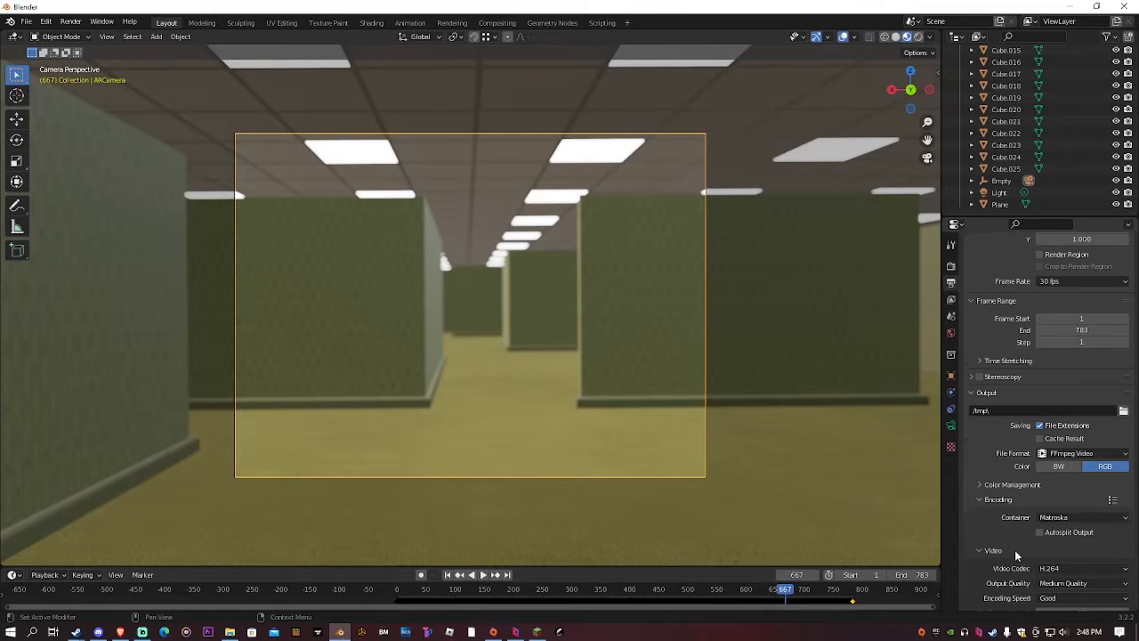
pyautogui.click(1059, 517)
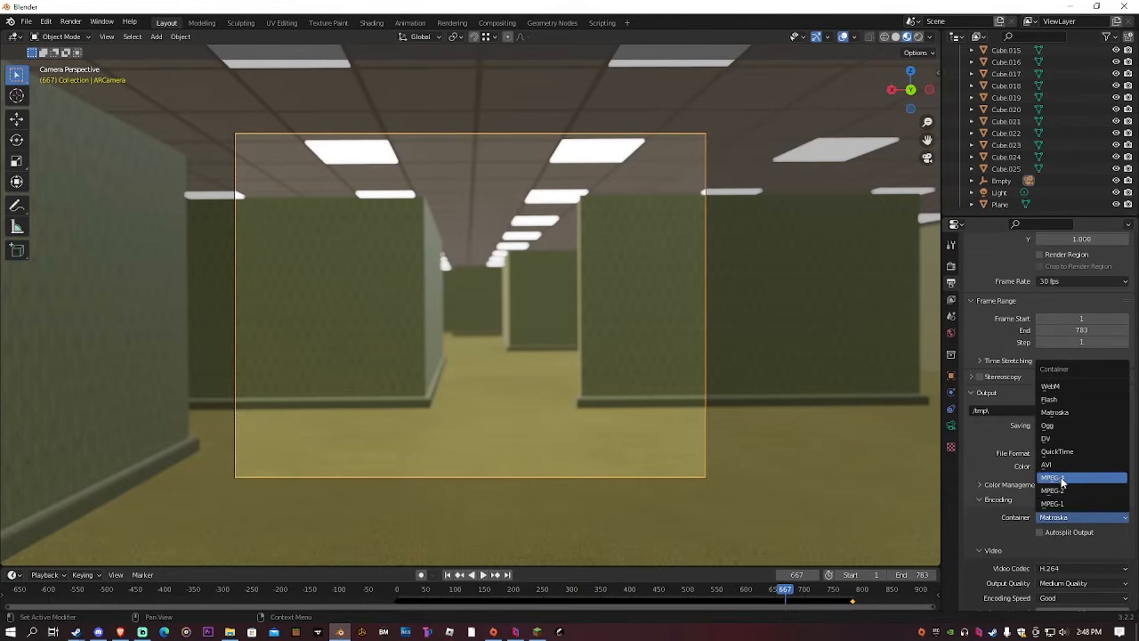
pyautogui.click(1062, 478)
pyautogui.scroll(-3, 1014, 495)
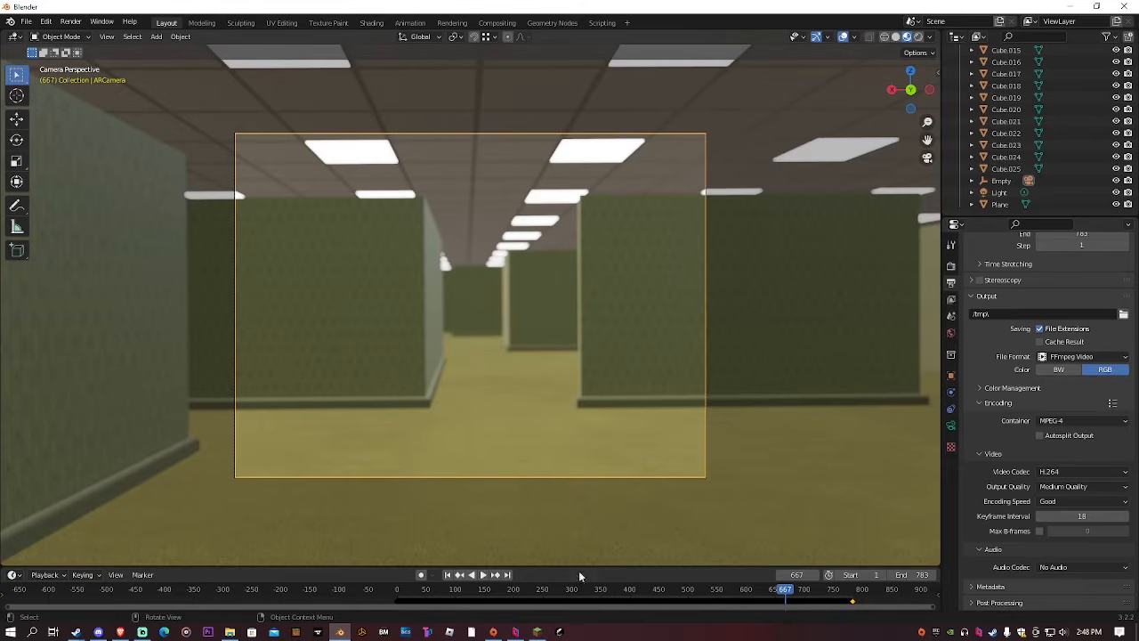
# Go to frame 556, start a test render of the still image, and close the render window after checking it
pyautogui.click(608, 591)
pyautogui.moveTo(607, 597); pyautogui.dragTo(719, 595)
pyautogui.click(70, 21)
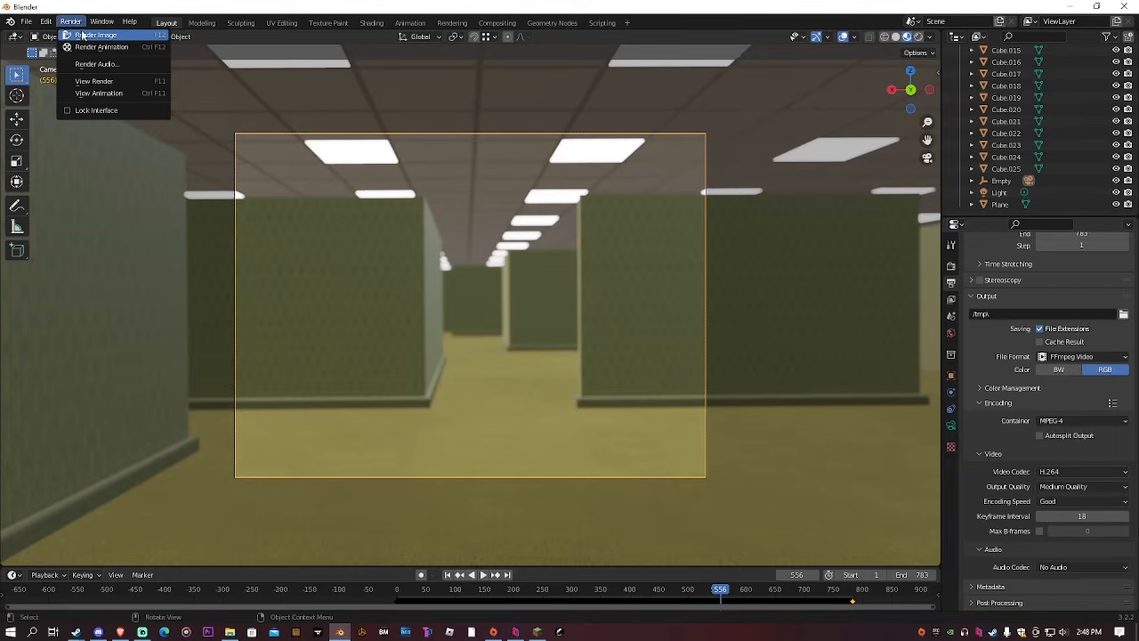
pyautogui.click(82, 33)
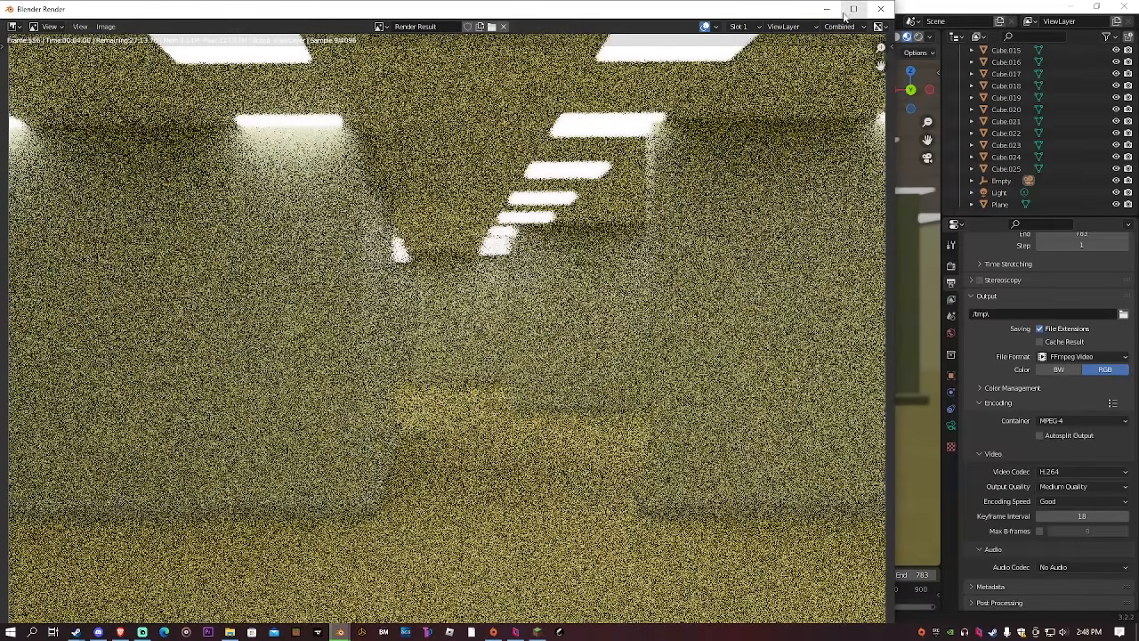
pyautogui.click(953, 265)
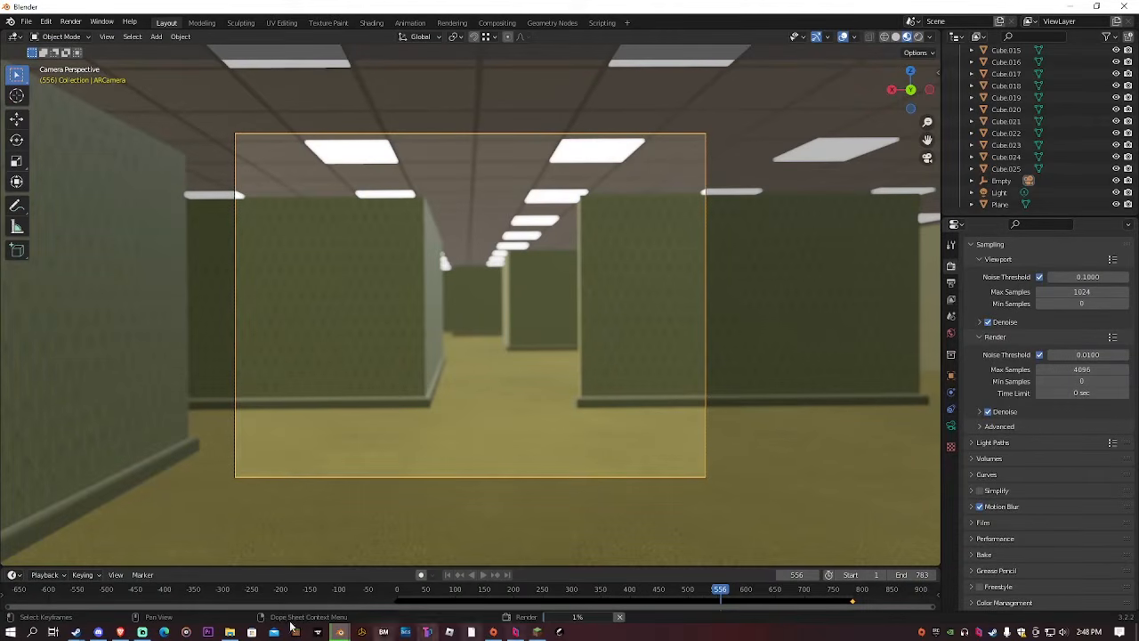
pyautogui.click(338, 631)
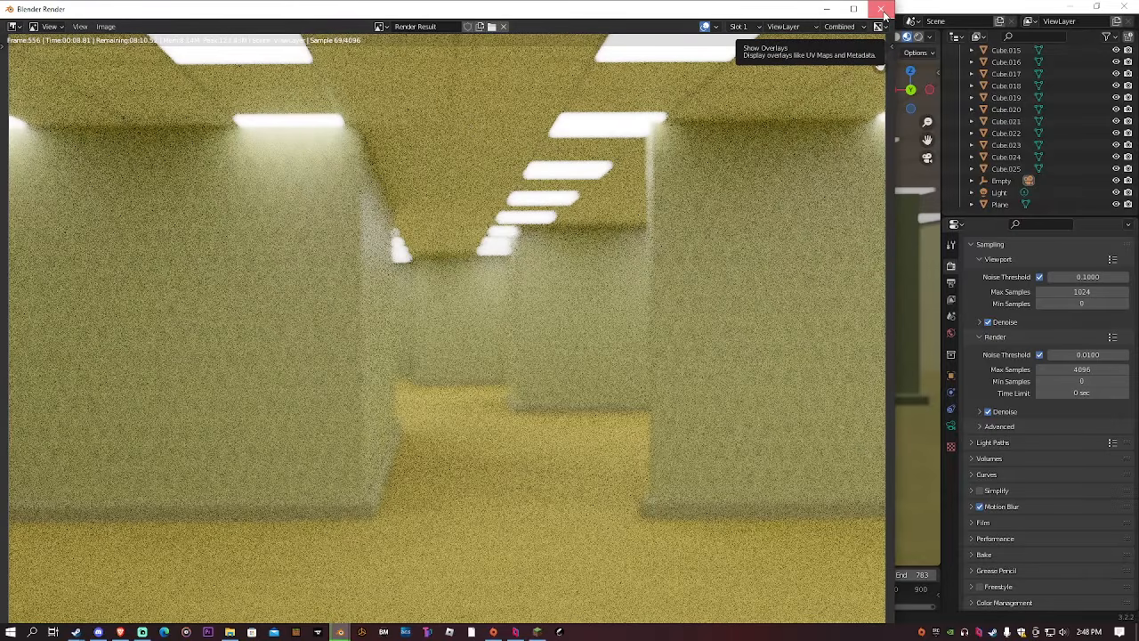
pyautogui.click(886, 16)
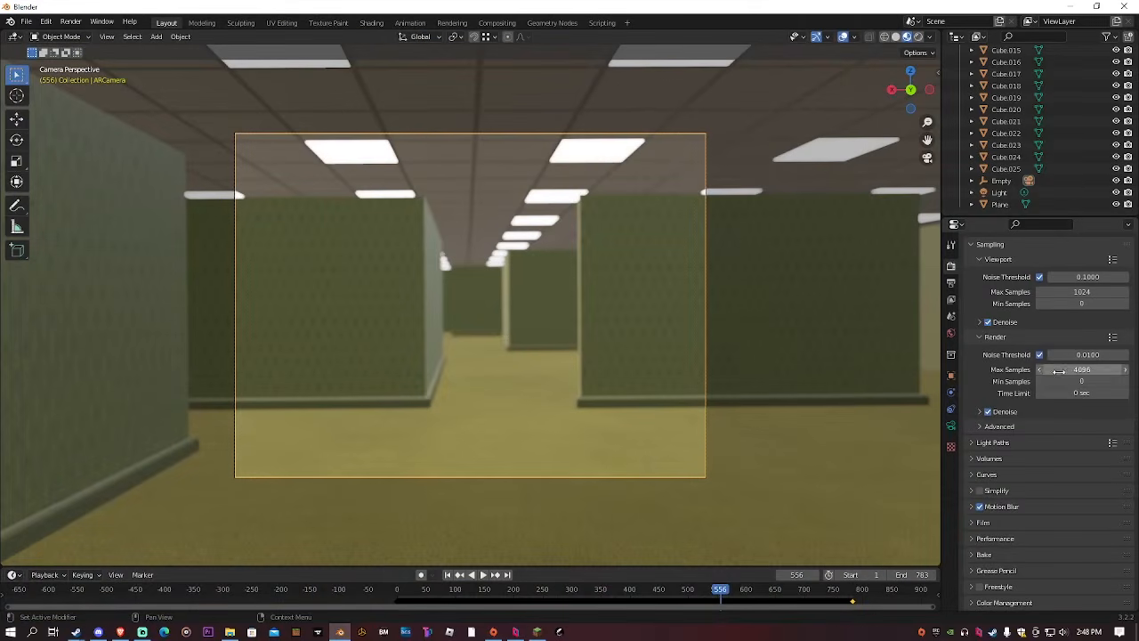
# Set the Cycles maximum samples to 600 for both the final render and the viewport
pyautogui.click(1081, 370)
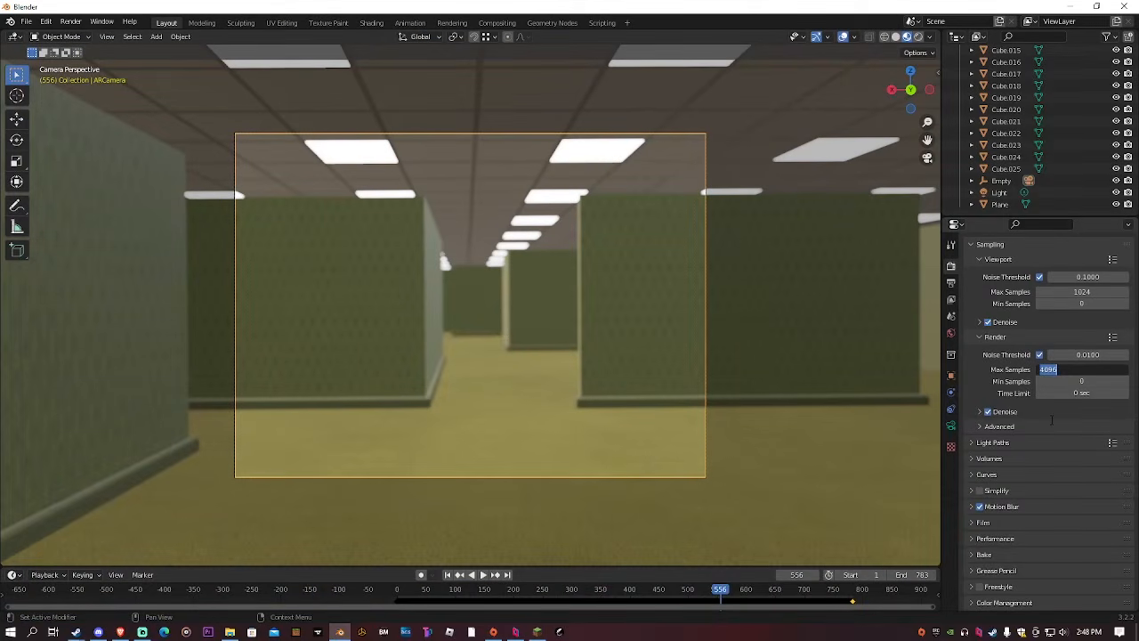
pyautogui.press('Return')
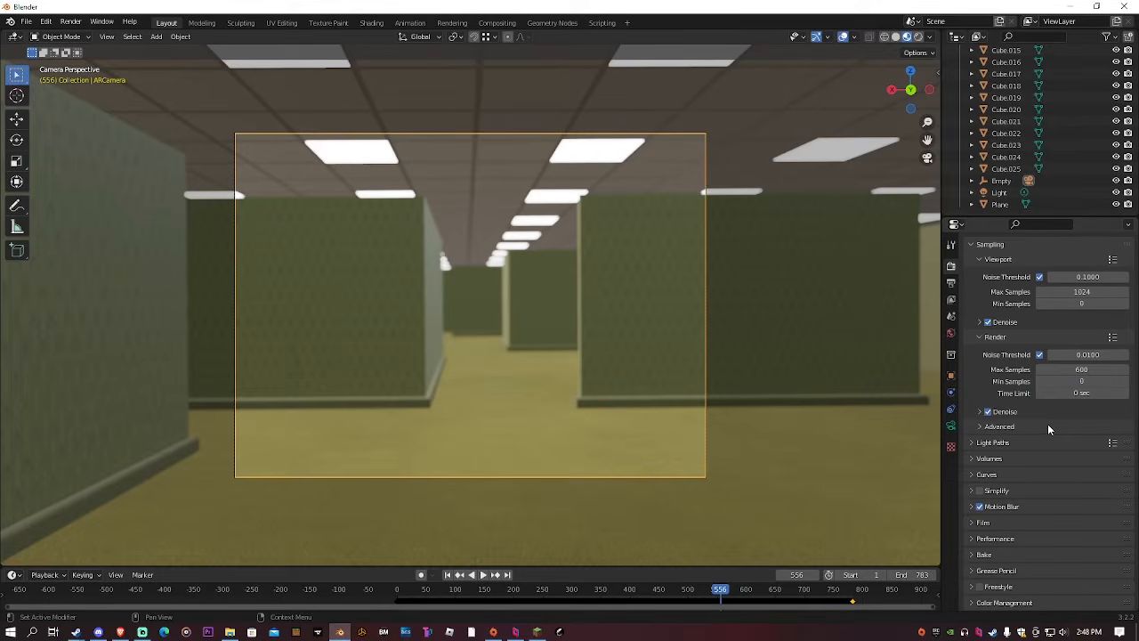
pyautogui.click(1052, 291)
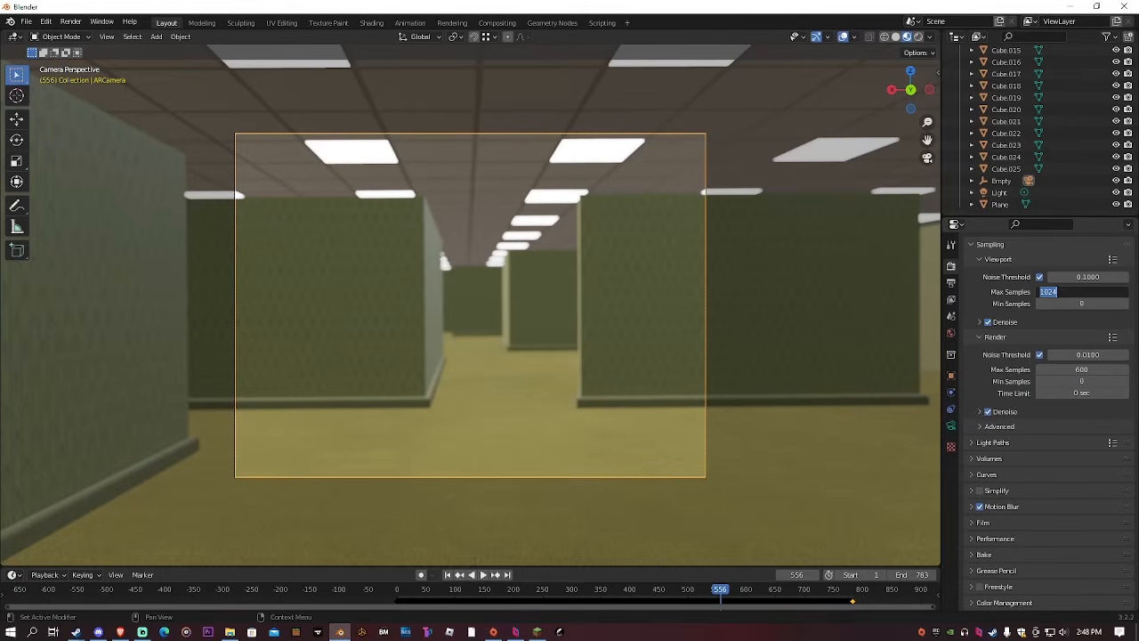
pyautogui.write('600')
pyautogui.press('Return')
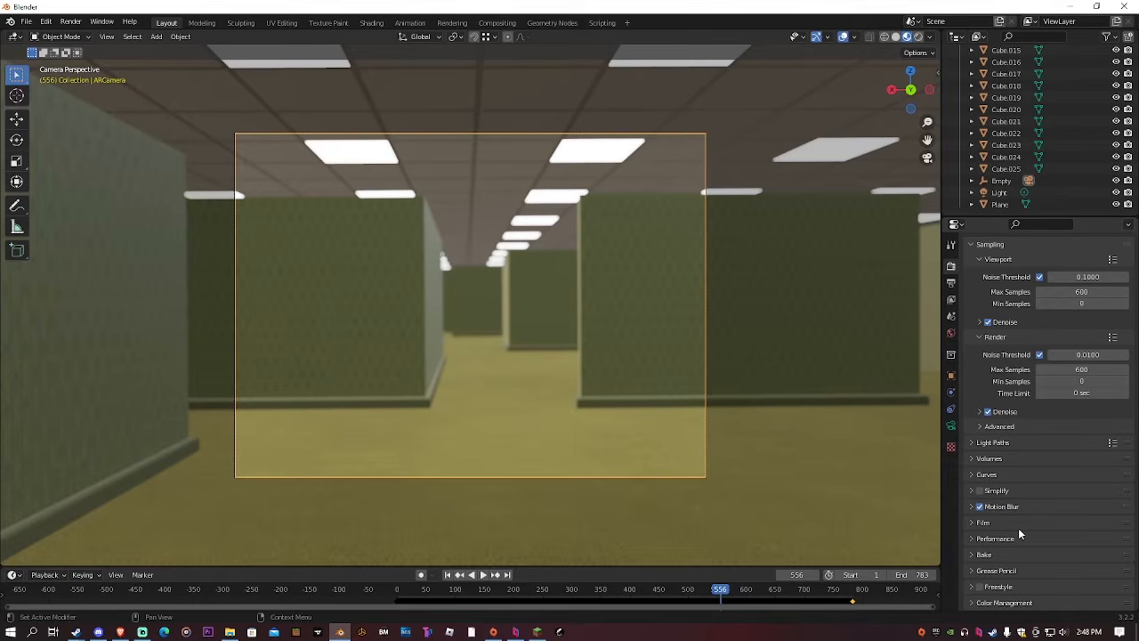
pyautogui.scroll(2, 995, 409)
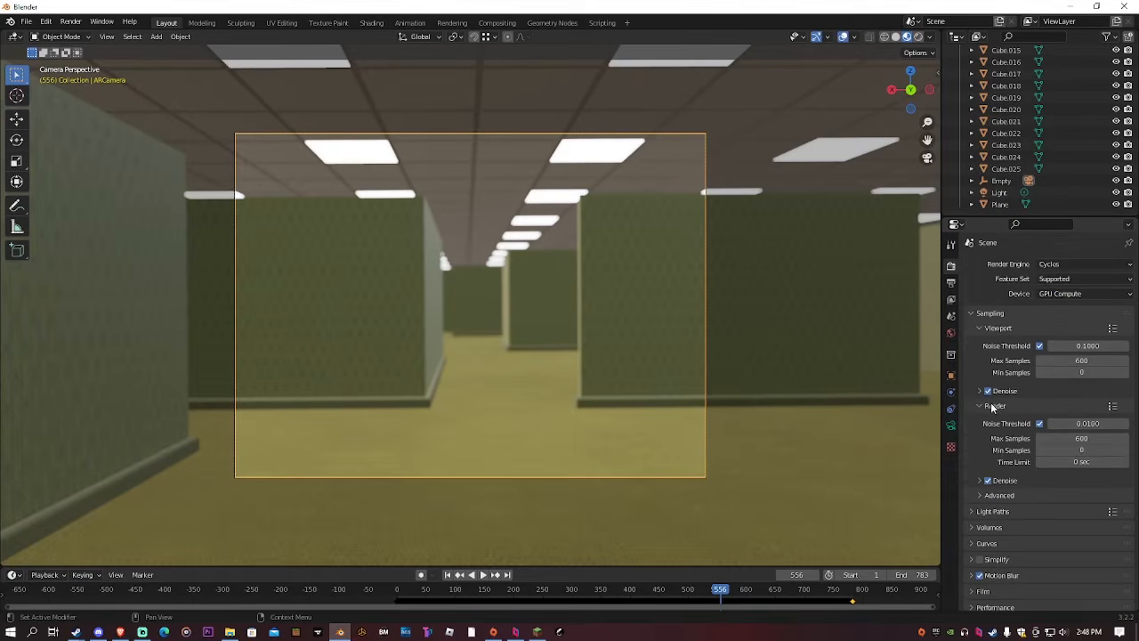
pyautogui.scroll(-2, 995, 408)
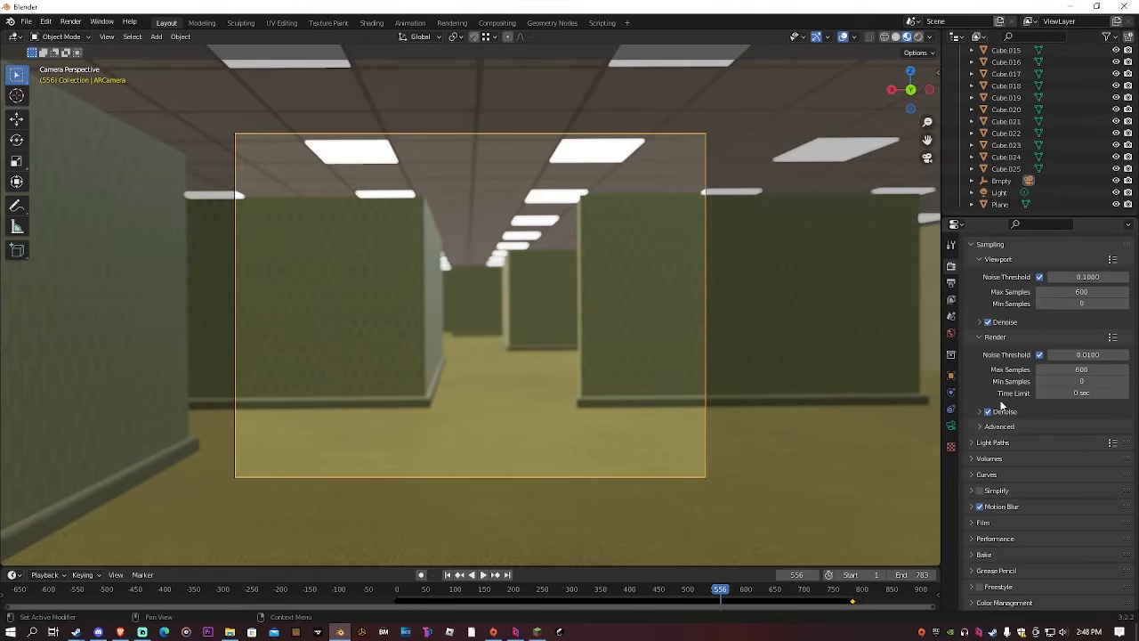
# Enable nodes in the Compositing workspace and move the Composite node well away from Render Layers
pyautogui.click(55, 25)
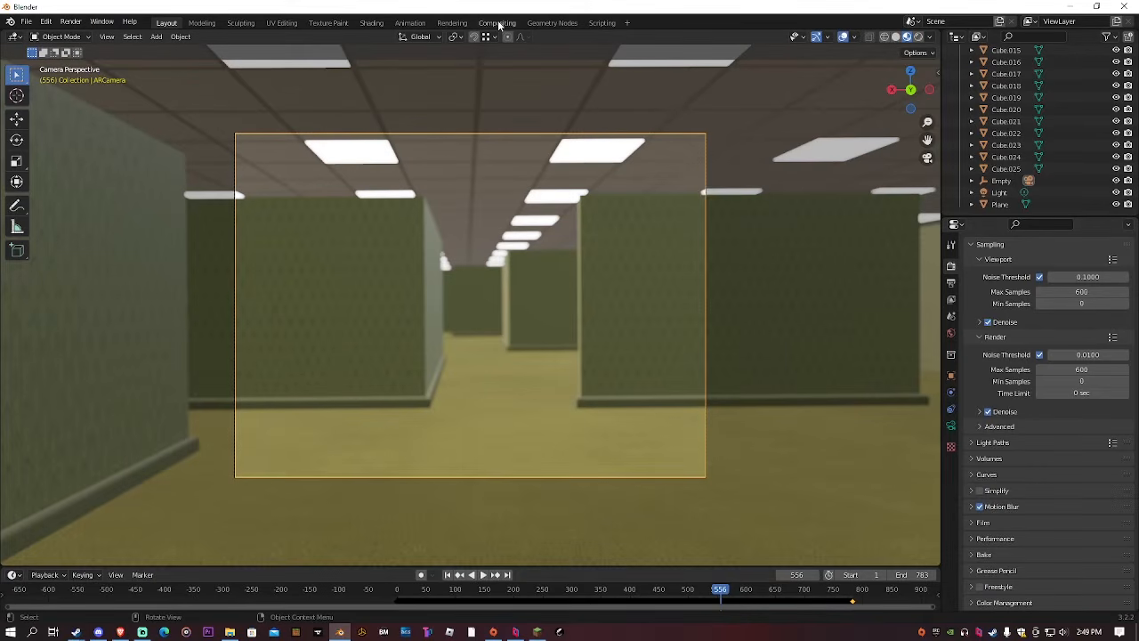
pyautogui.click(497, 23)
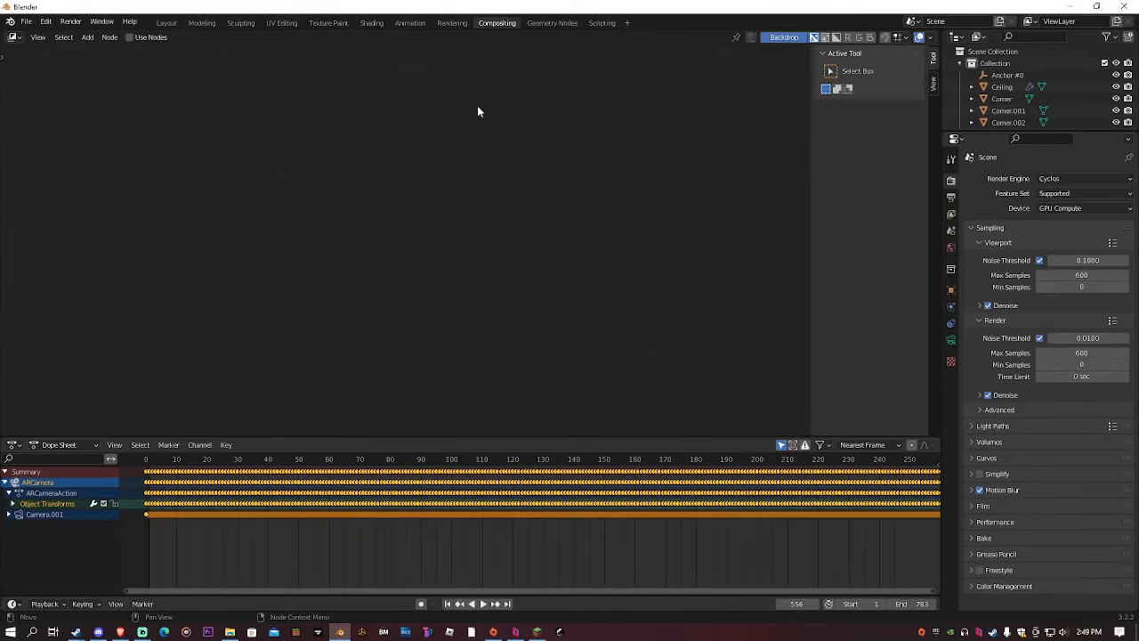
pyautogui.click(131, 37)
pyautogui.scroll(6, 537, 234)
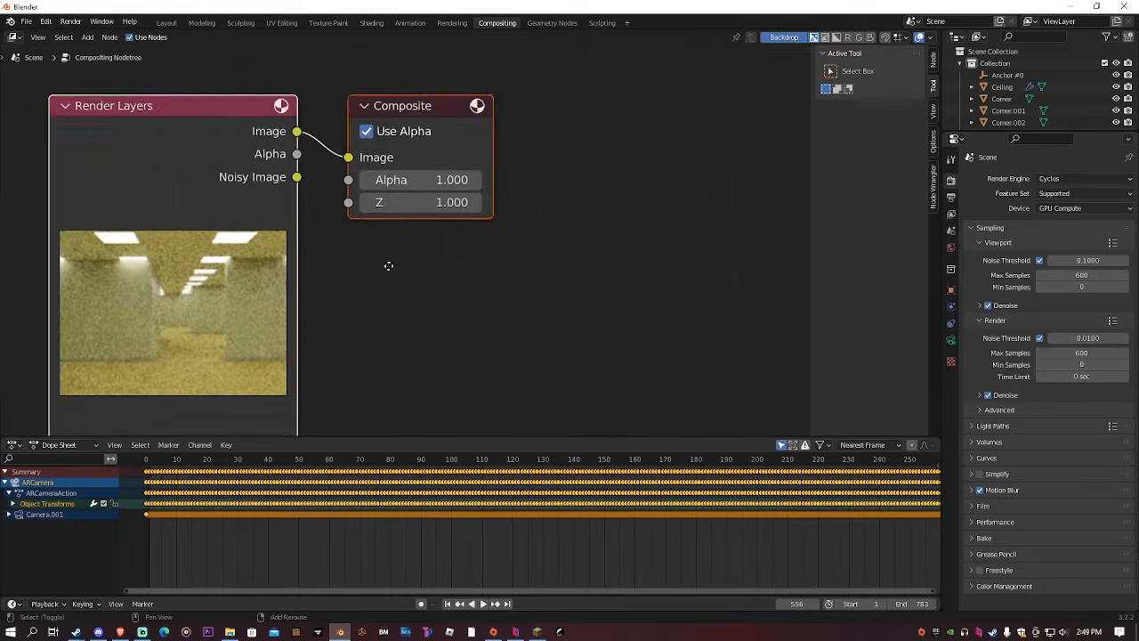
pyautogui.scroll(-4, 480, 275)
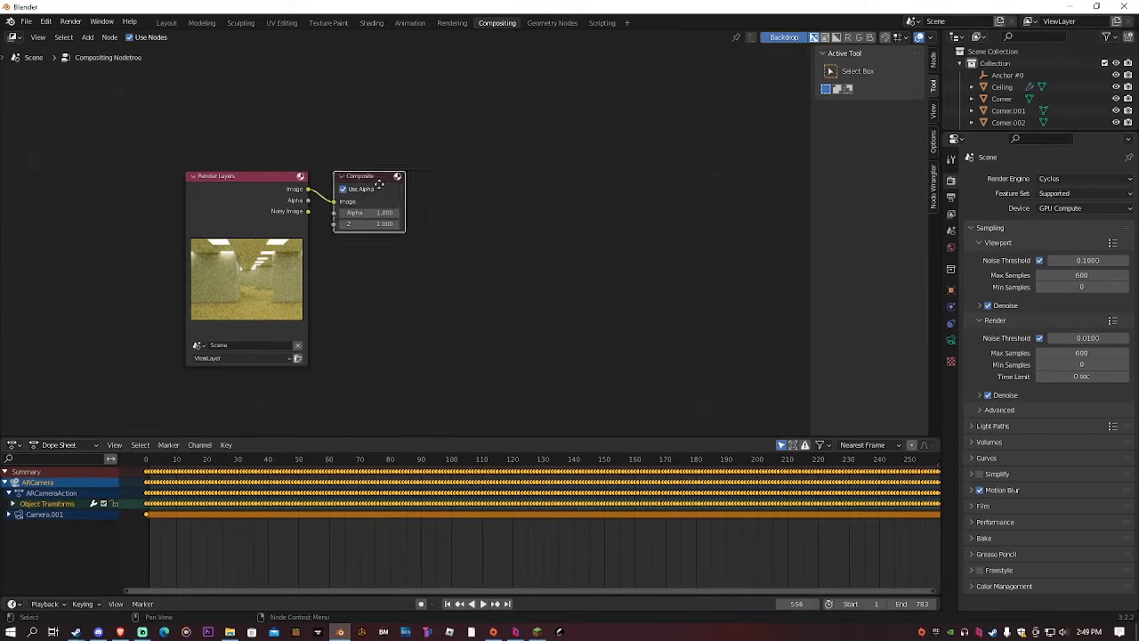
pyautogui.moveTo(378, 184); pyautogui.dragTo(705, 198)
# Add a Glare node on the link between Render Layers and Composite
pyautogui.hotkey('shift', 'a')
pyautogui.click(406, 160)
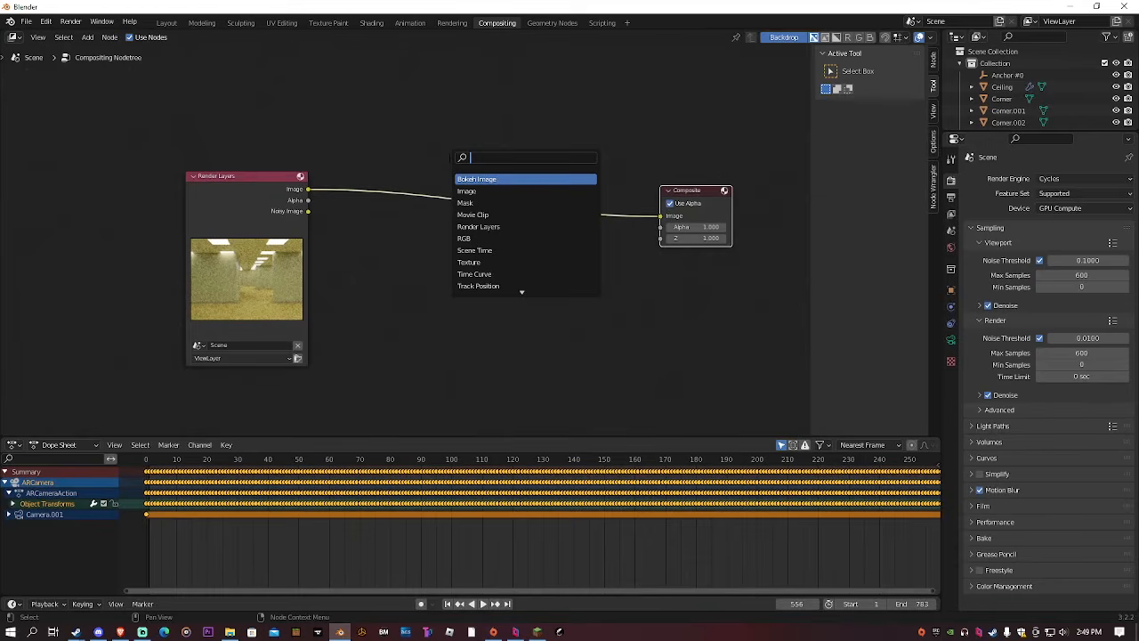
pyautogui.write('glare')
pyautogui.press('Return')
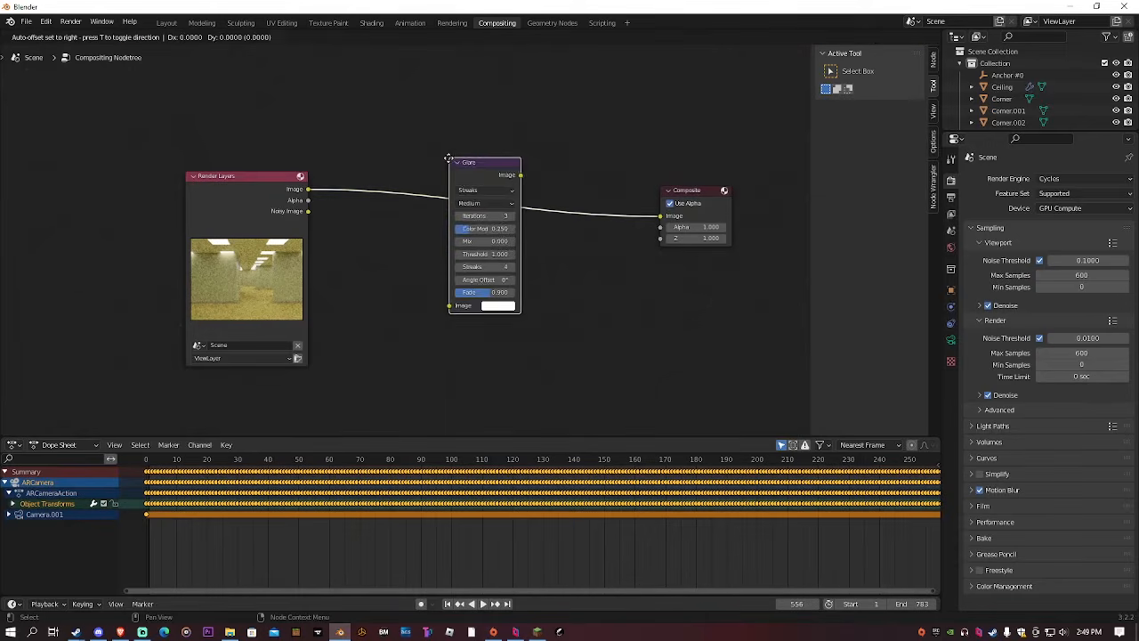
pyautogui.click(417, 157)
pyautogui.moveTo(470, 175); pyautogui.dragTo(444, 175)
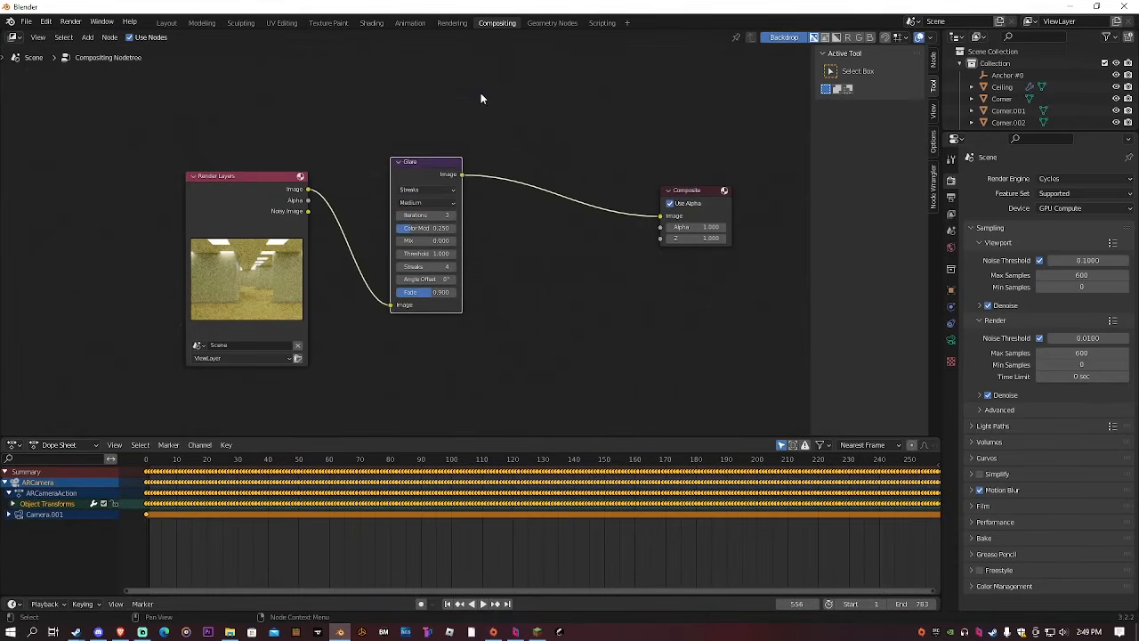
# Add a Viewer node above Composite and connect the Glare image output to it
pyautogui.moveTo(480, 99); pyautogui.dragTo(445, 121, button='middle')
pyautogui.hotkey('shift', 'a')
pyautogui.click(445, 122)
pyautogui.write('view')
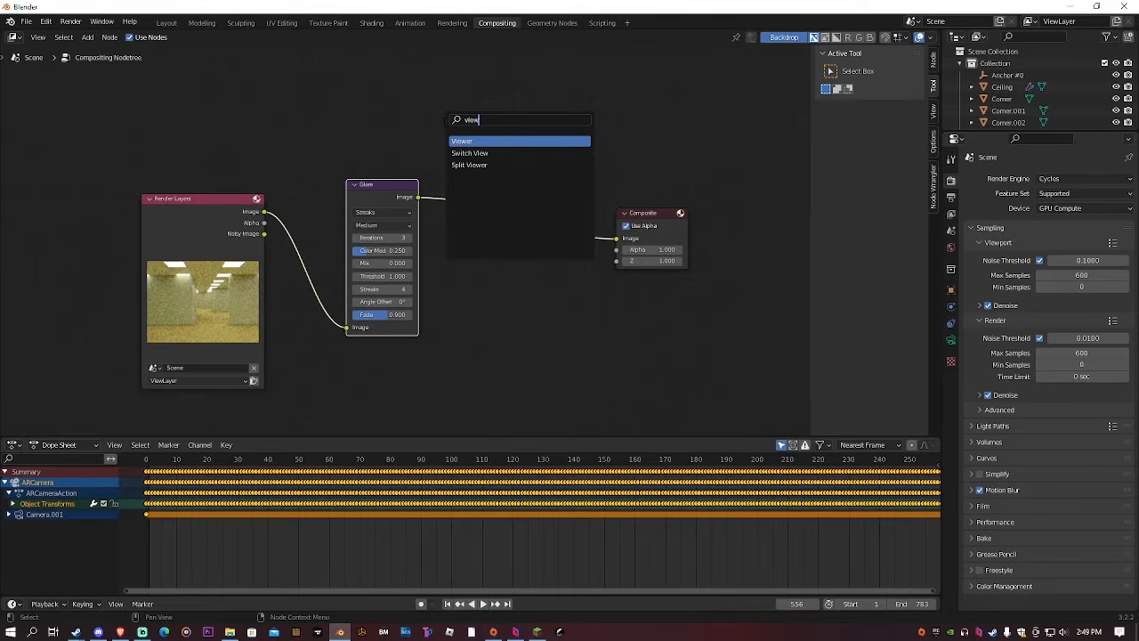
pyautogui.press('Return')
pyautogui.click(626, 113)
pyautogui.moveTo(562, 81); pyautogui.dragTo(507, 123, button='middle')
pyautogui.scroll(-1, 472, 194)
pyautogui.moveTo(378, 232); pyautogui.dragTo(564, 182)
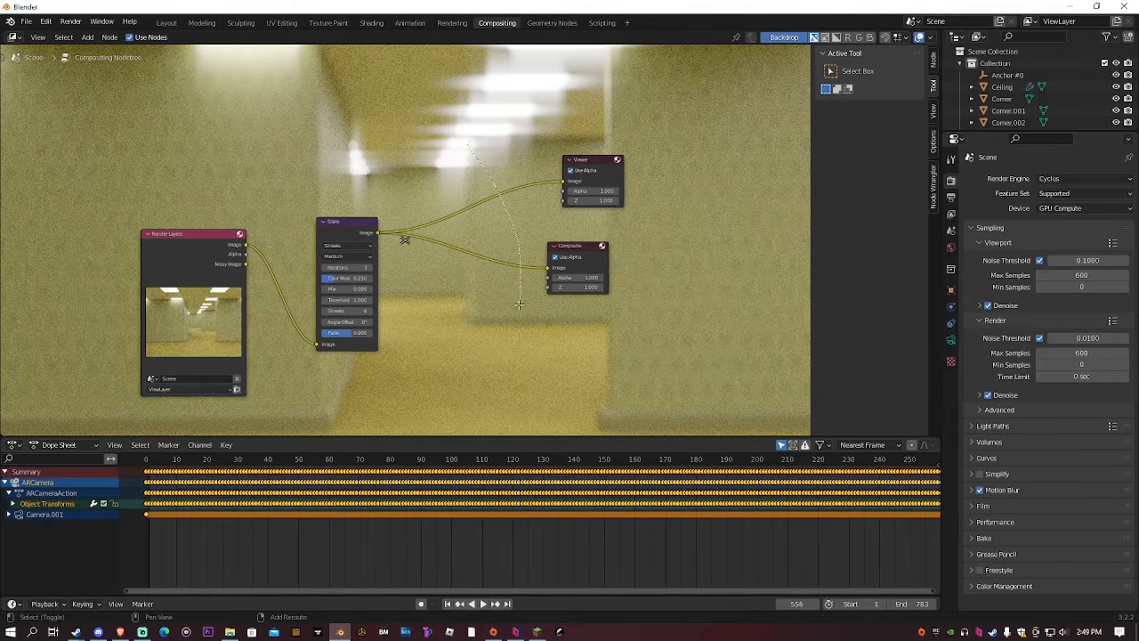
# Insert a shared reroute point on the links from Glare to the Viewer and Composite nodes
pyautogui.keyDown('shift'); pyautogui.moveTo(503, 345); pyautogui.dragTo(503, 346, button='right'); pyautogui.keyUp('shift')
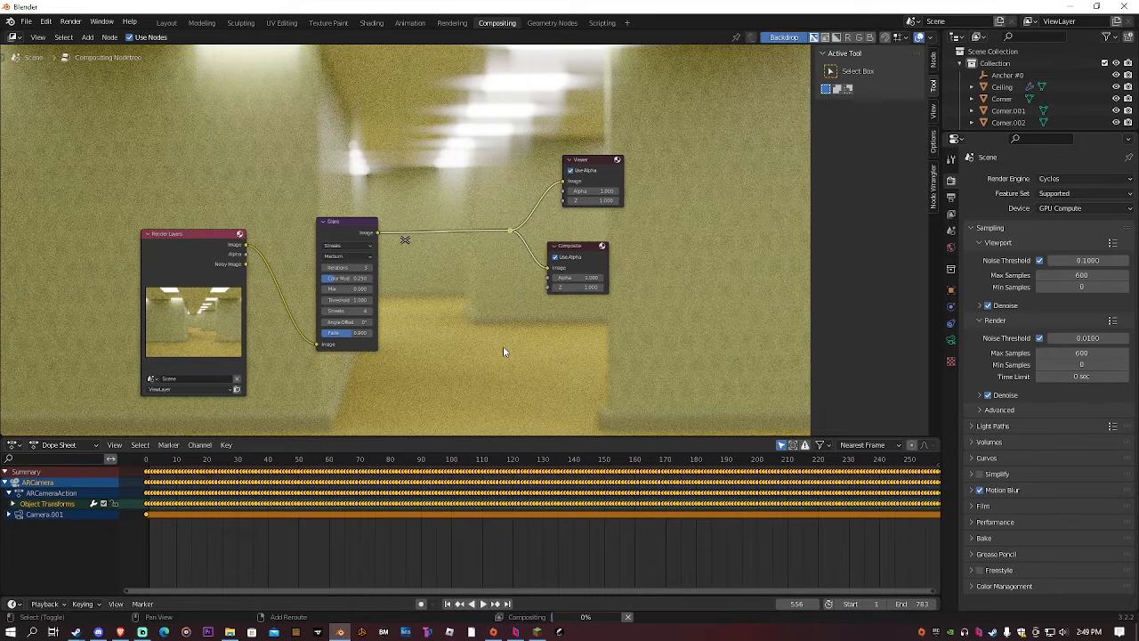
pyautogui.scroll(1, 383, 171)
pyautogui.scroll(1, 382, 184)
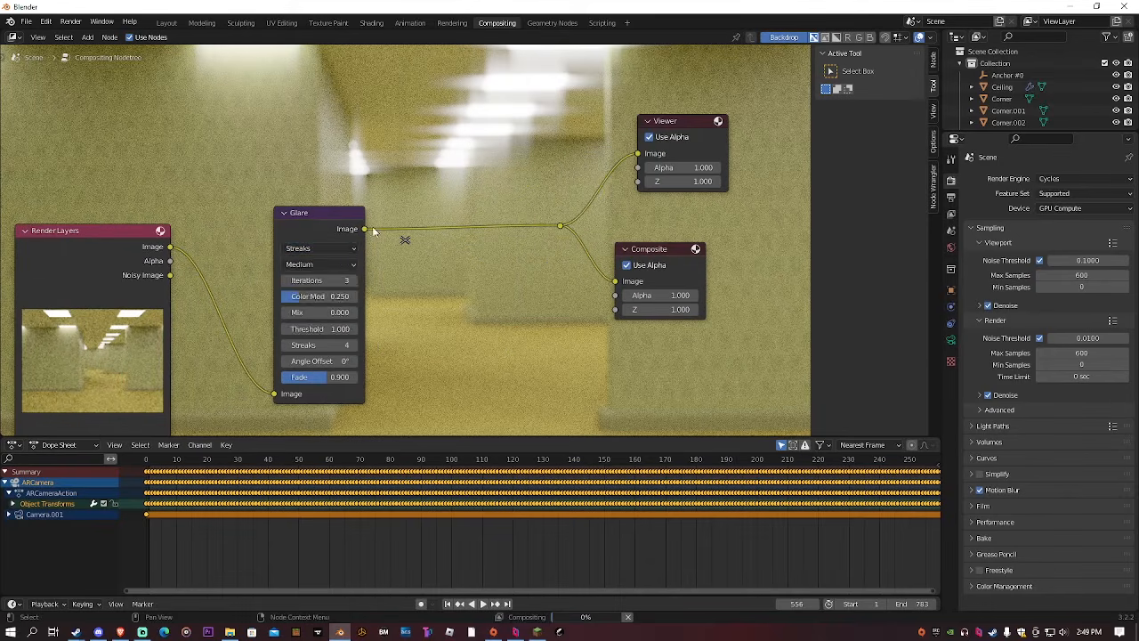
# Switch the Glare node's type to Fog Glow and set its threshold to 0.700
pyautogui.click(325, 248)
pyautogui.click(315, 291)
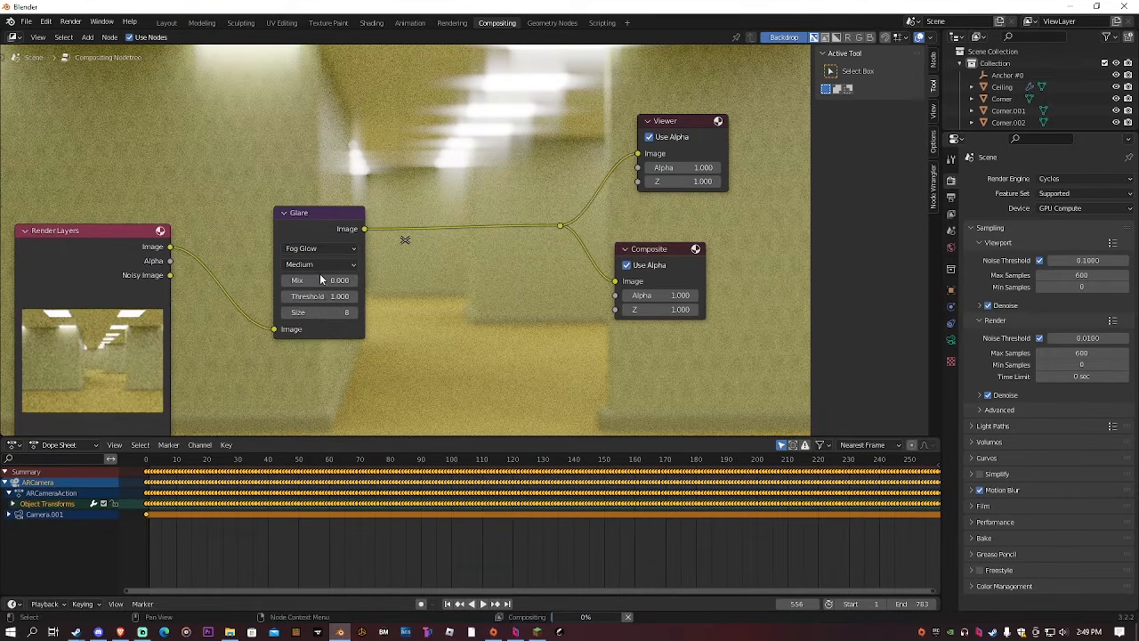
pyautogui.moveTo(327, 297); pyautogui.dragTo(300, 297)
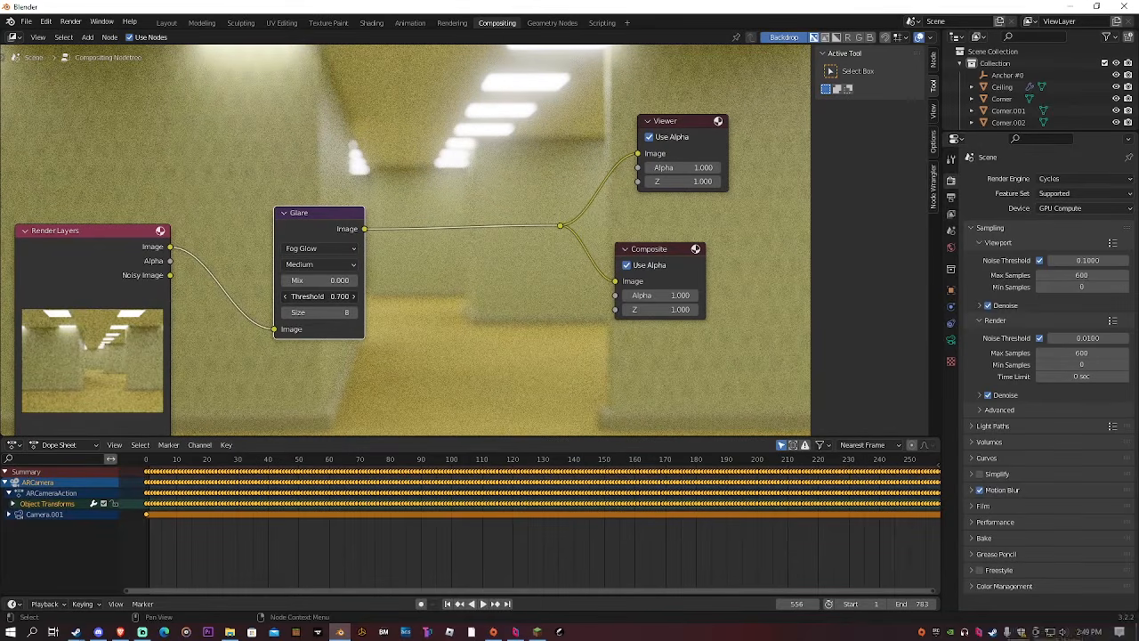
pyautogui.scroll(-1, 453, 161)
pyautogui.scroll(-1, 453, 161)
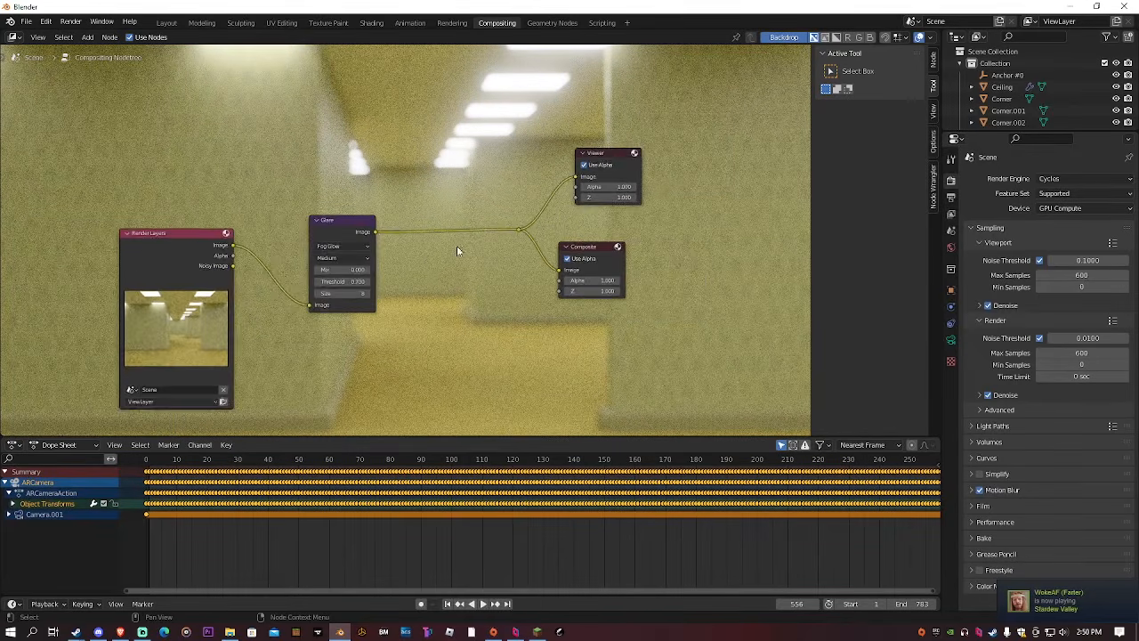
pyautogui.scroll(-2, 456, 246)
pyautogui.scroll(3, 467, 239)
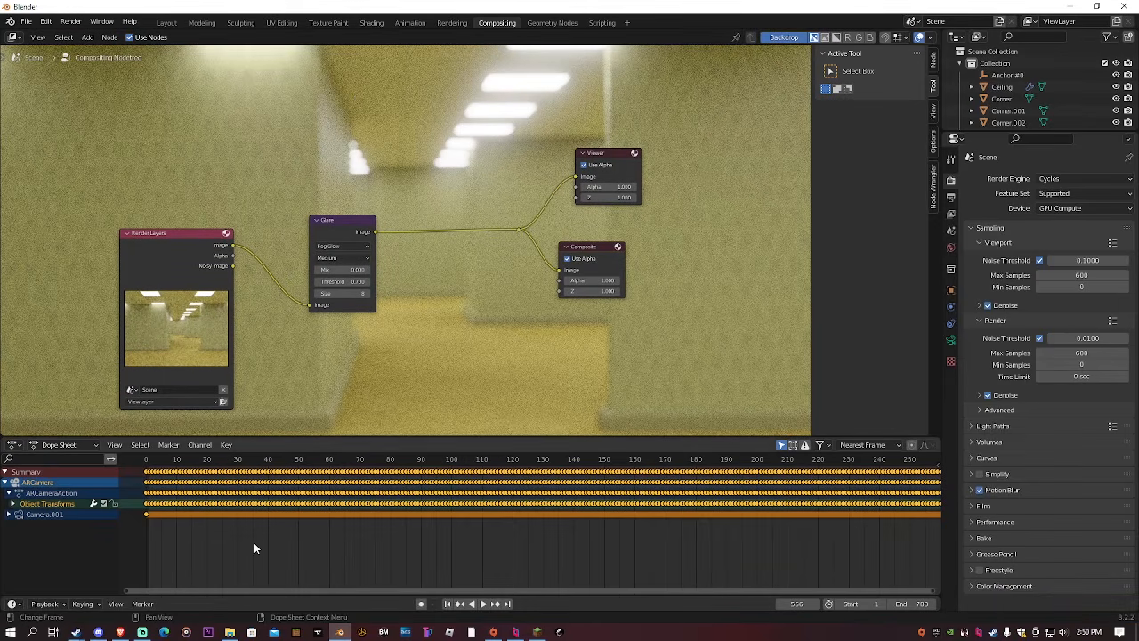
# Skim "[Blender 2.8] NEW VHS Effect Tutorial v2.3.mp4" in VLC media player up to its "After" sample near 03:13, and close it
pyautogui.click(230, 631)
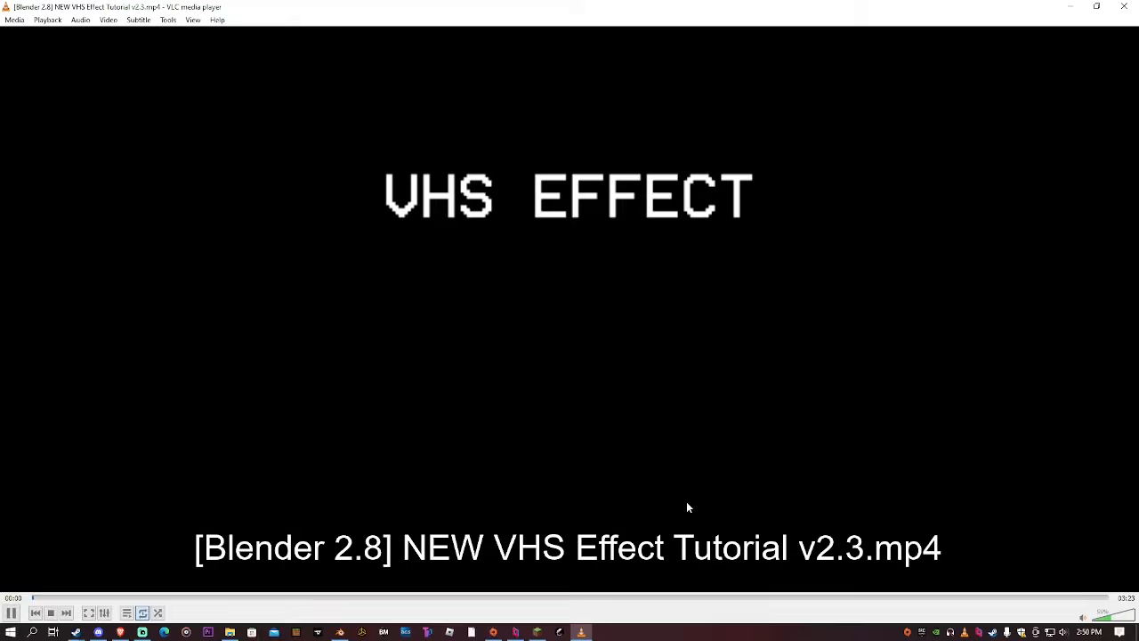
pyautogui.doubleClick(686, 501)
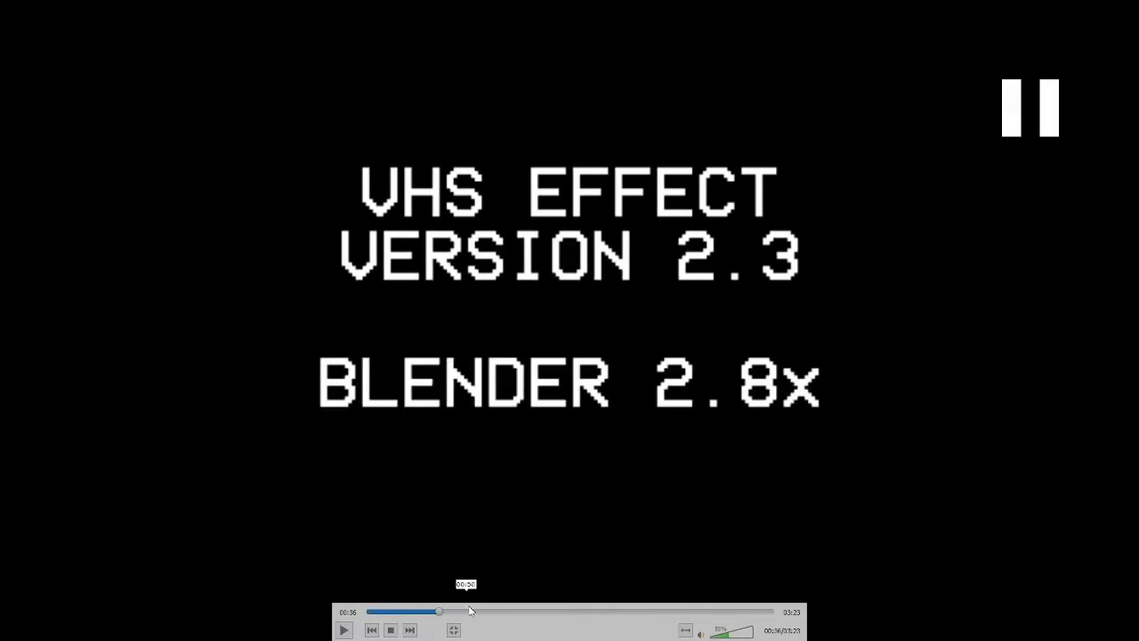
pyautogui.moveTo(466, 611); pyautogui.dragTo(753, 598)
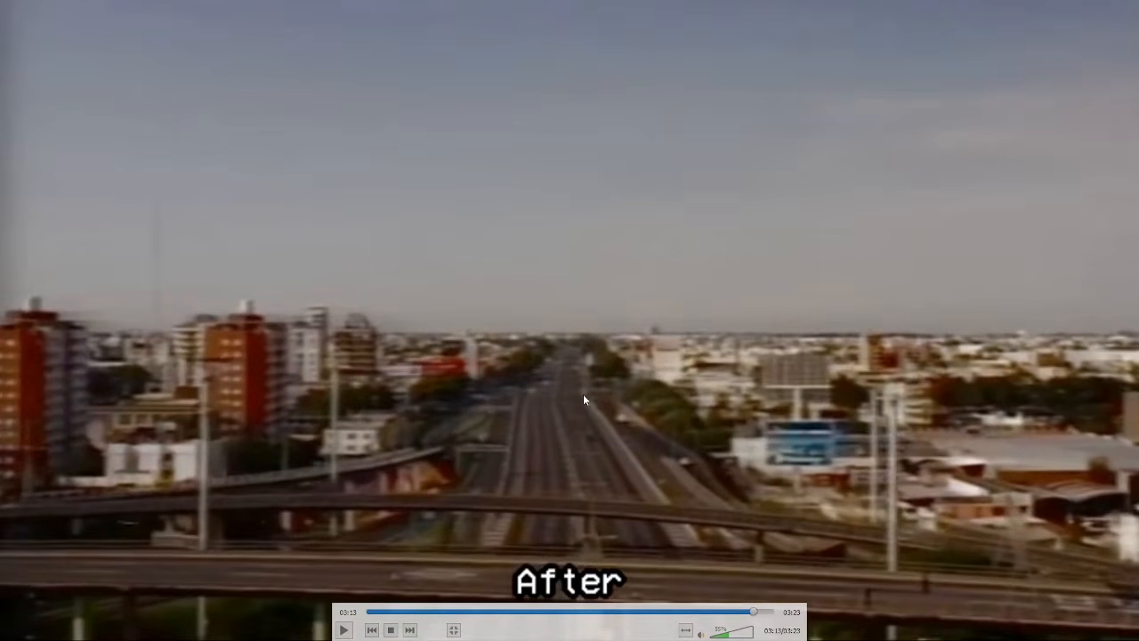
pyautogui.doubleClick(583, 393)
pyautogui.click(1124, 6)
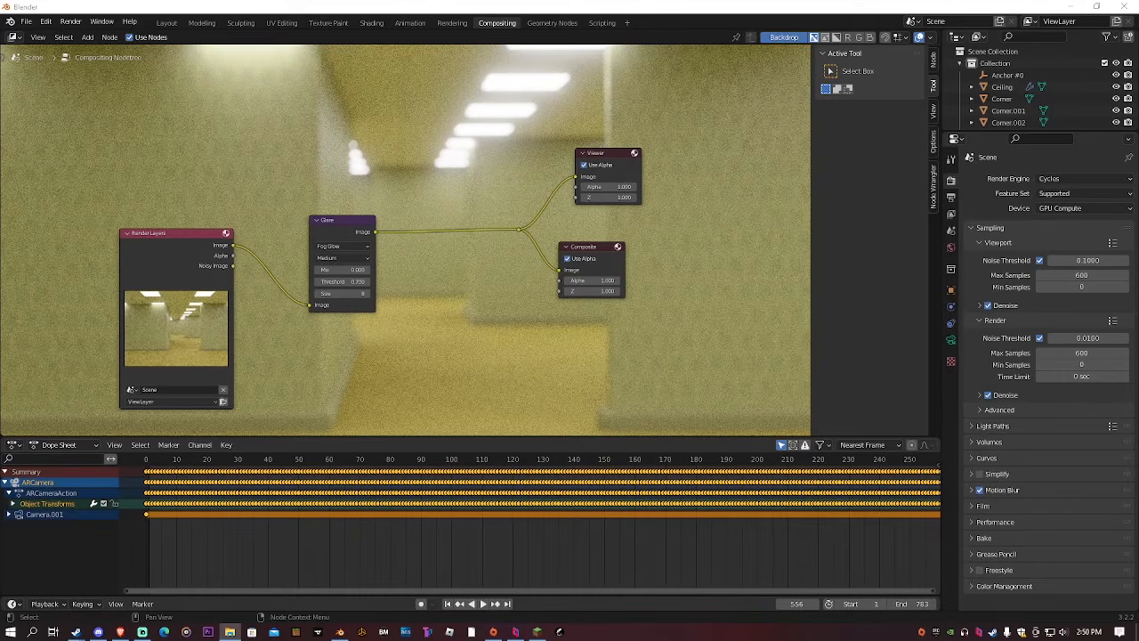
# Append the VHS_FX node group from the NodeTree data of VHS_2.3.blend into the project
pyautogui.moveTo(552, 246); pyautogui.dragTo(445, 230)
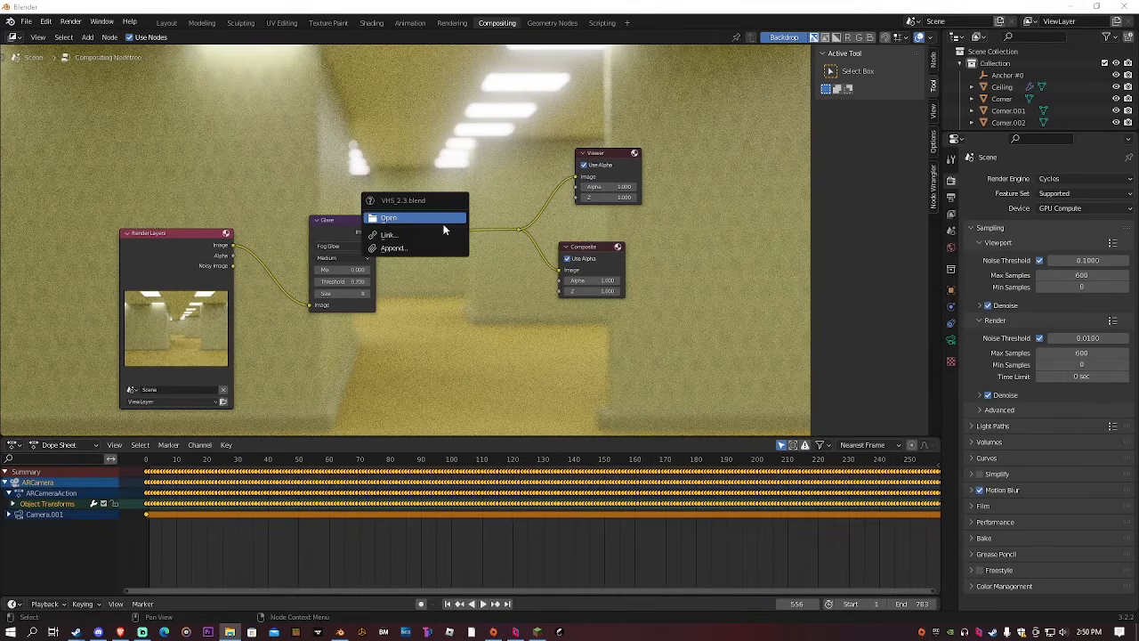
pyautogui.click(406, 250)
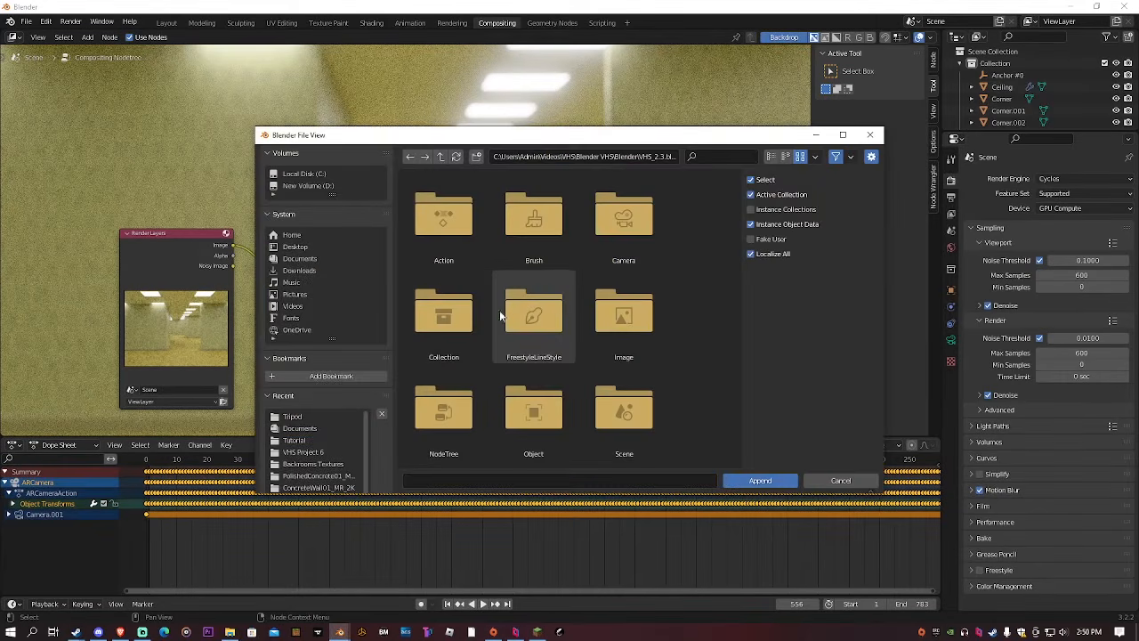
pyautogui.click(457, 420)
pyautogui.doubleClick(457, 420)
pyautogui.doubleClick(439, 238)
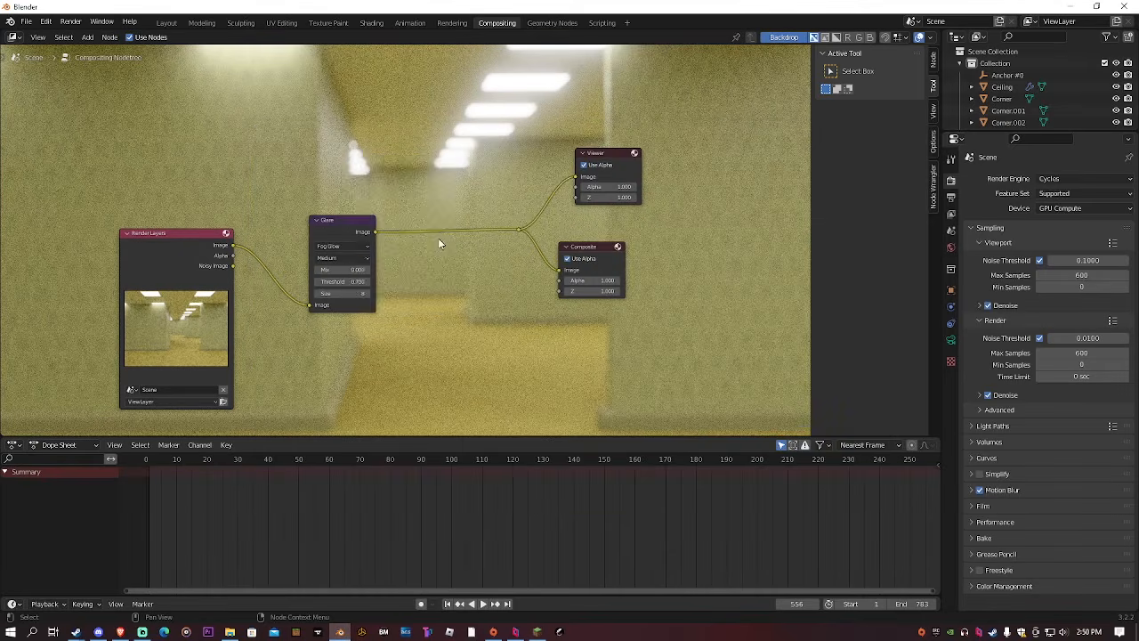
# Add the VHS_FX group node on the link between Glare and the reroute point
pyautogui.hotkey('shift', 'a')
pyautogui.write('vhs')
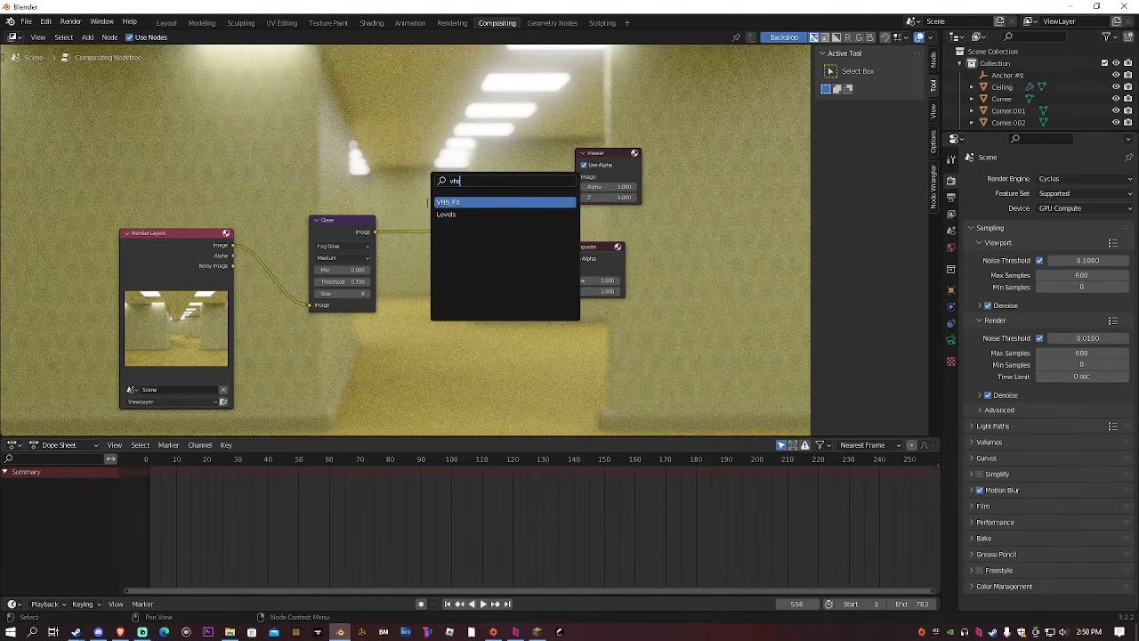
pyautogui.press('Return')
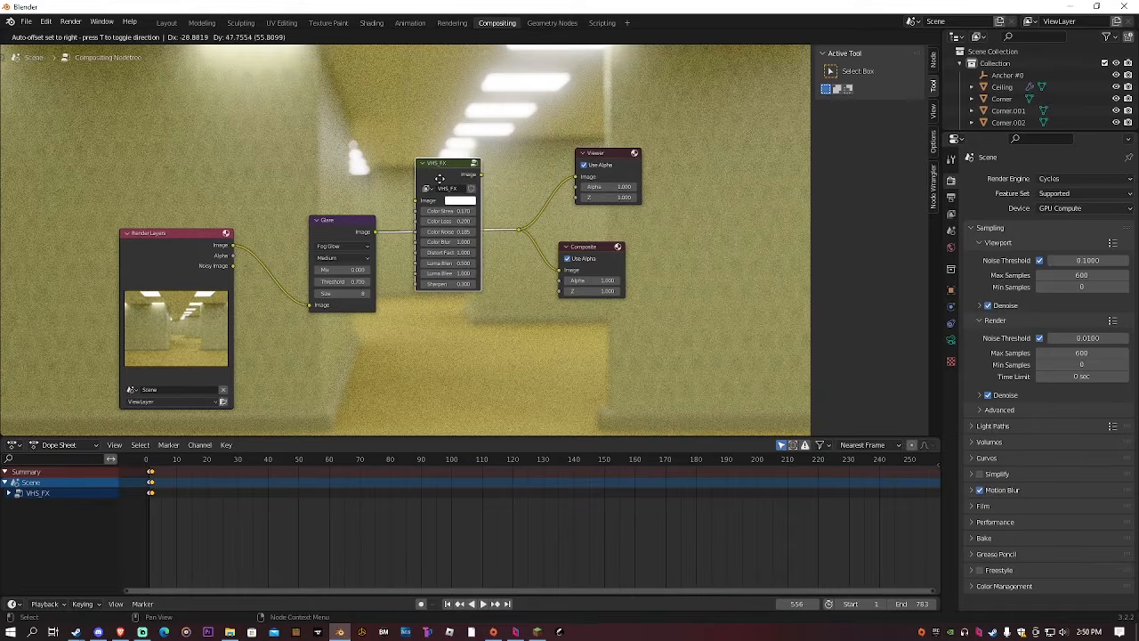
pyautogui.click(448, 223)
pyautogui.scroll(4, 433, 201)
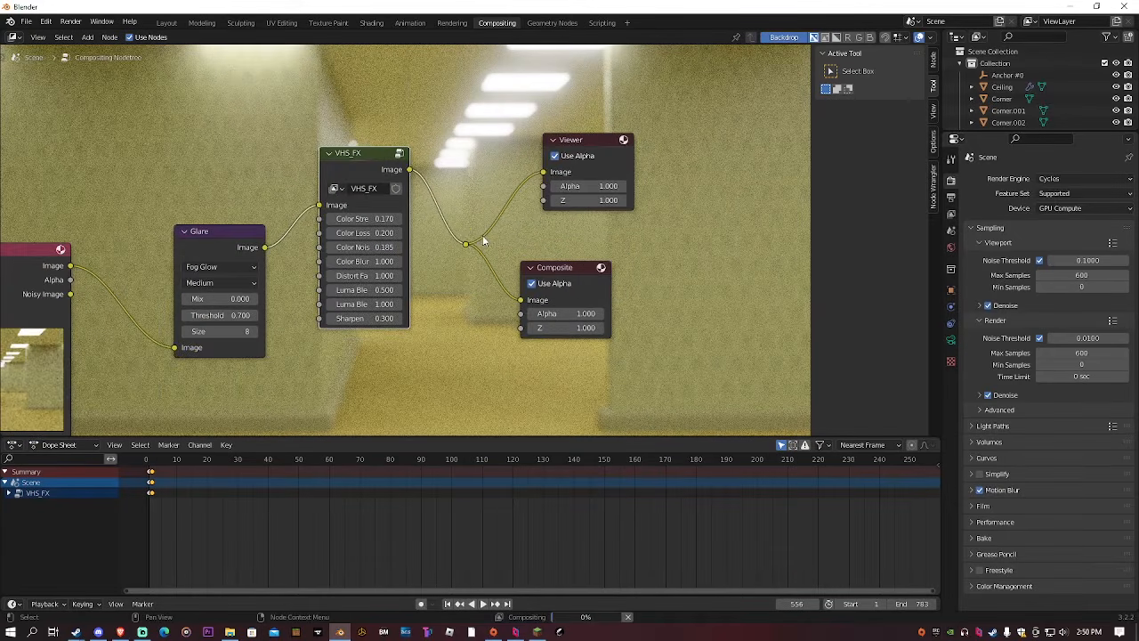
pyautogui.scroll(-6, 466, 228)
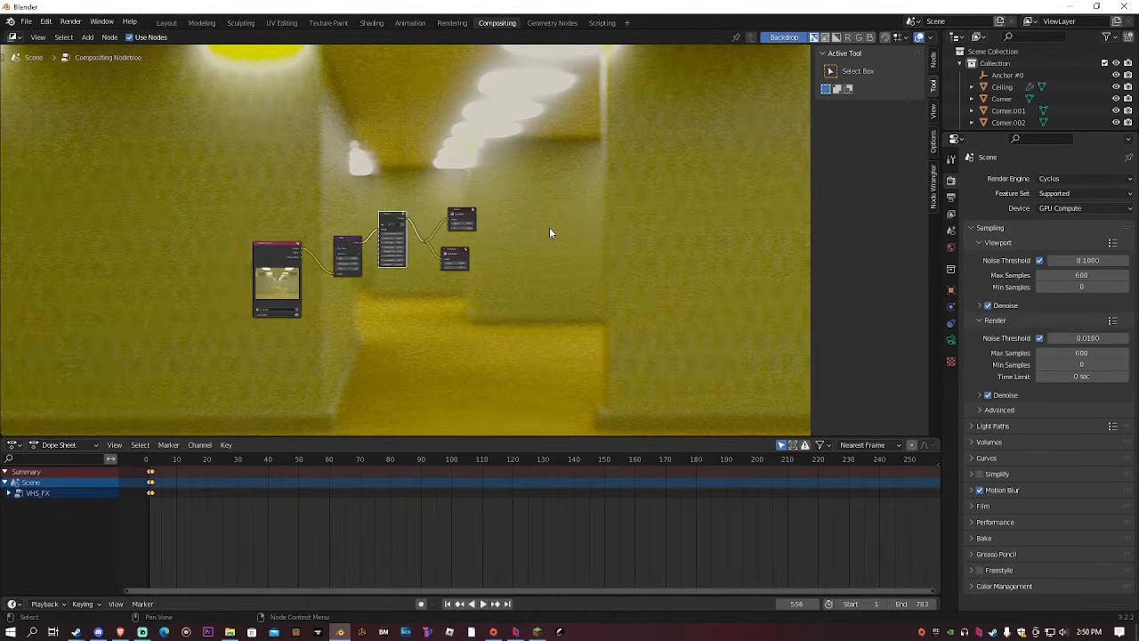
pyautogui.scroll(3, 535, 239)
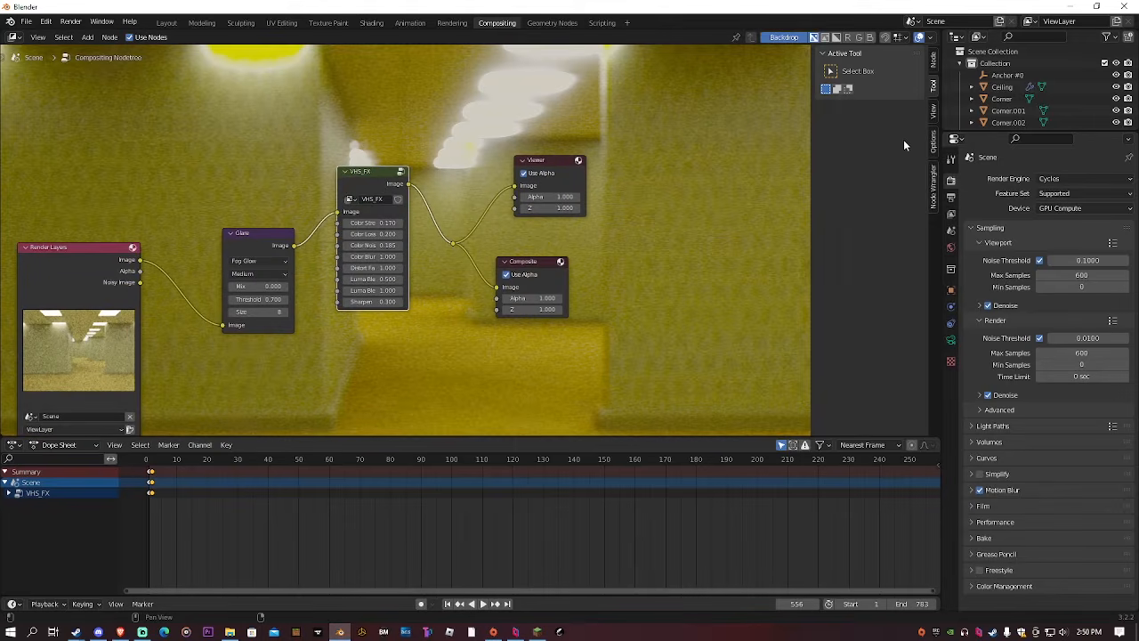
# Set the compositor backdrop zoom to 0.60 so the whole rendered frame fits behind the nodes
pyautogui.click(934, 111)
pyautogui.moveTo(891, 84); pyautogui.dragTo(859, 84)
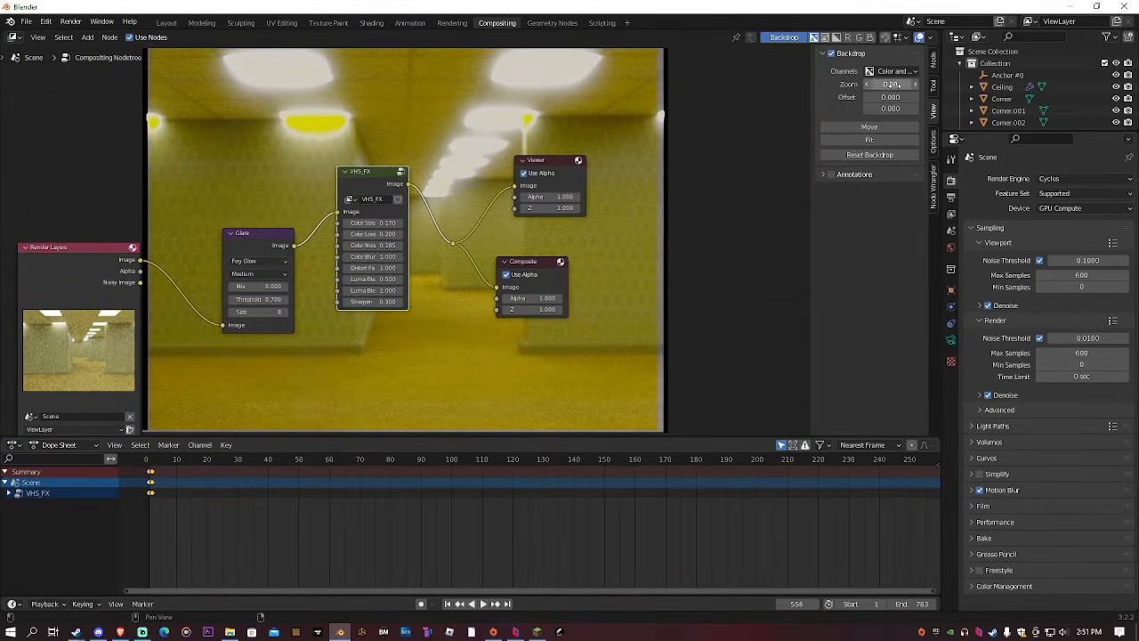
pyautogui.scroll(2, 454, 242)
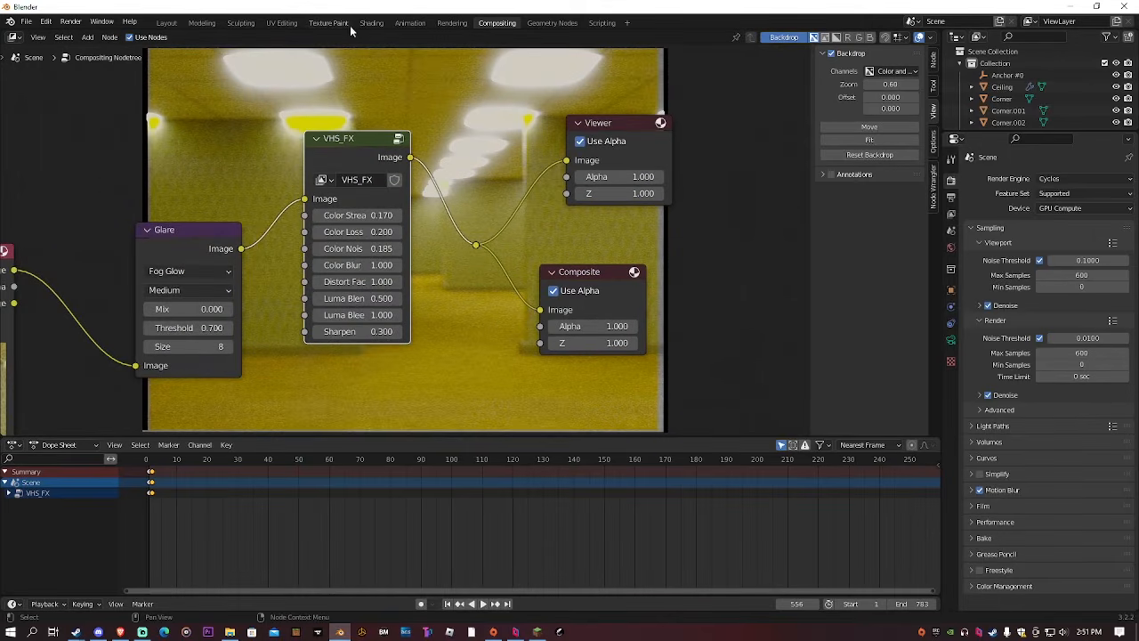
pyautogui.scroll(1, 581, 226)
pyautogui.scroll(2, 581, 226)
pyautogui.keyDown('ctrl'); pyautogui.scroll(-3, 221, 211); pyautogui.keyUp('ctrl')
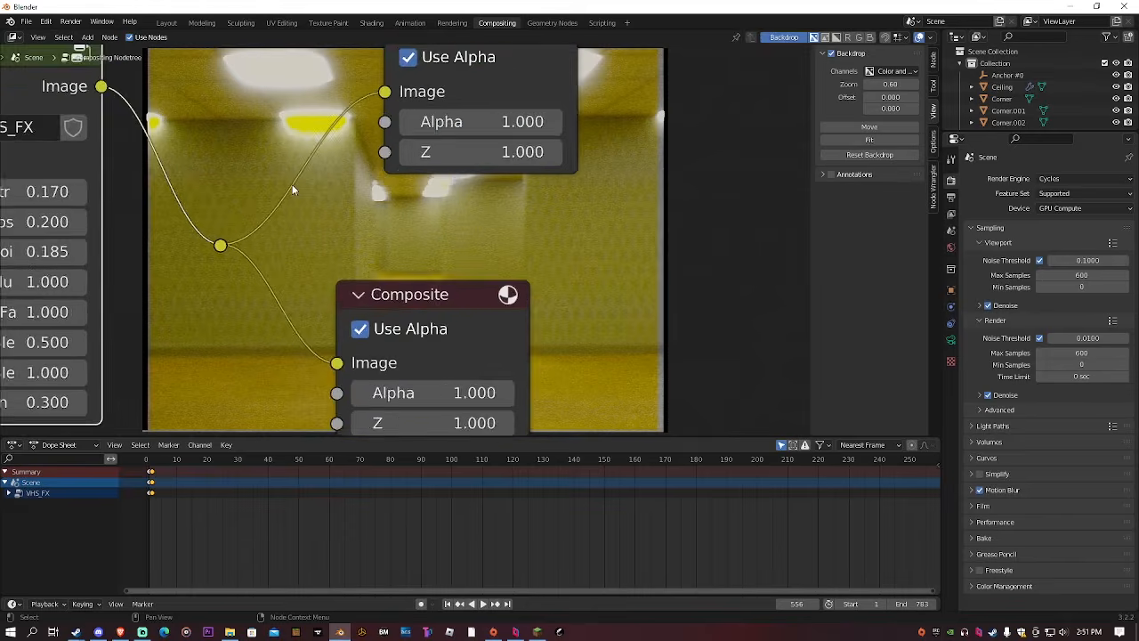
pyautogui.scroll(-3, 328, 181)
pyautogui.scroll(-3, 555, 224)
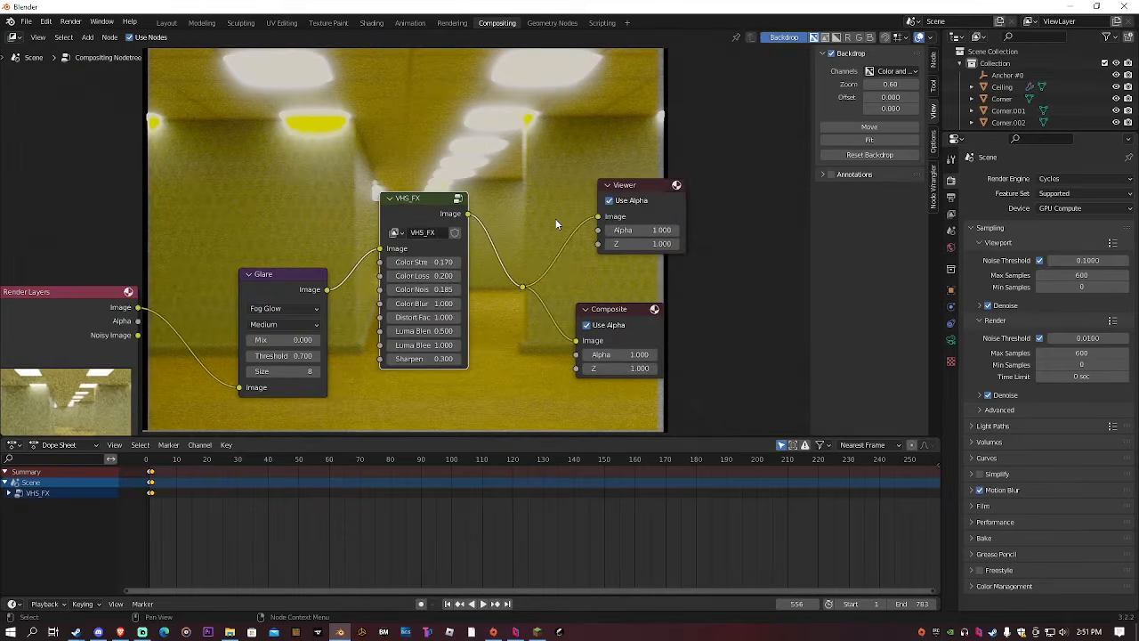
pyautogui.scroll(-2, 556, 222)
pyautogui.scroll(3, 555, 220)
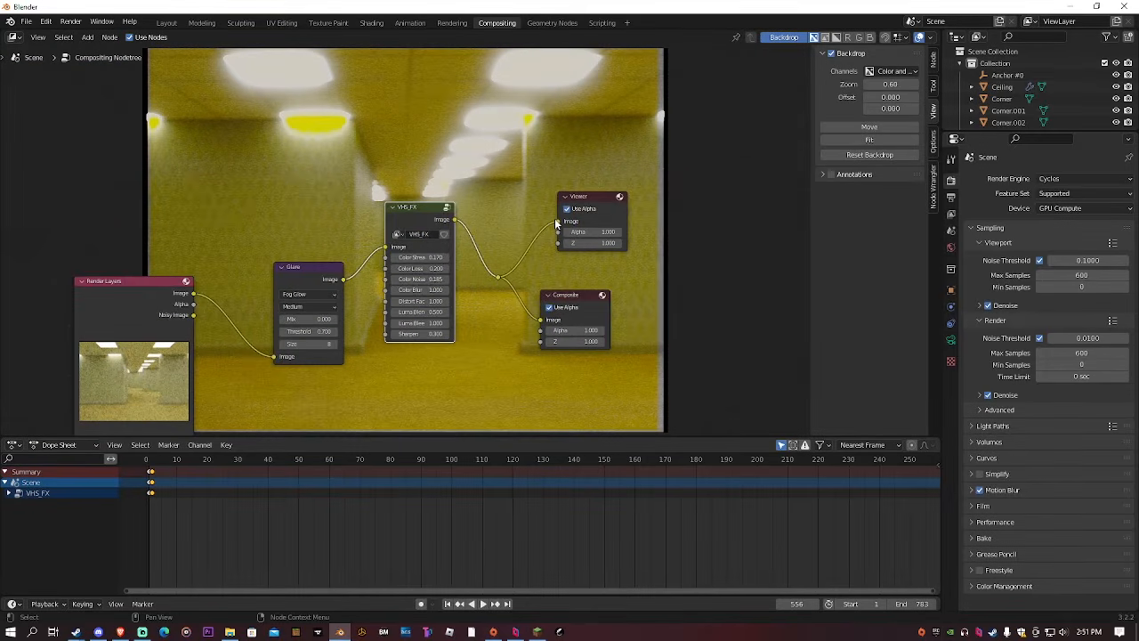
pyautogui.scroll(3, 554, 220)
pyautogui.moveTo(543, 220); pyautogui.dragTo(408, 198, button='middle')
pyautogui.scroll(-4, 406, 210)
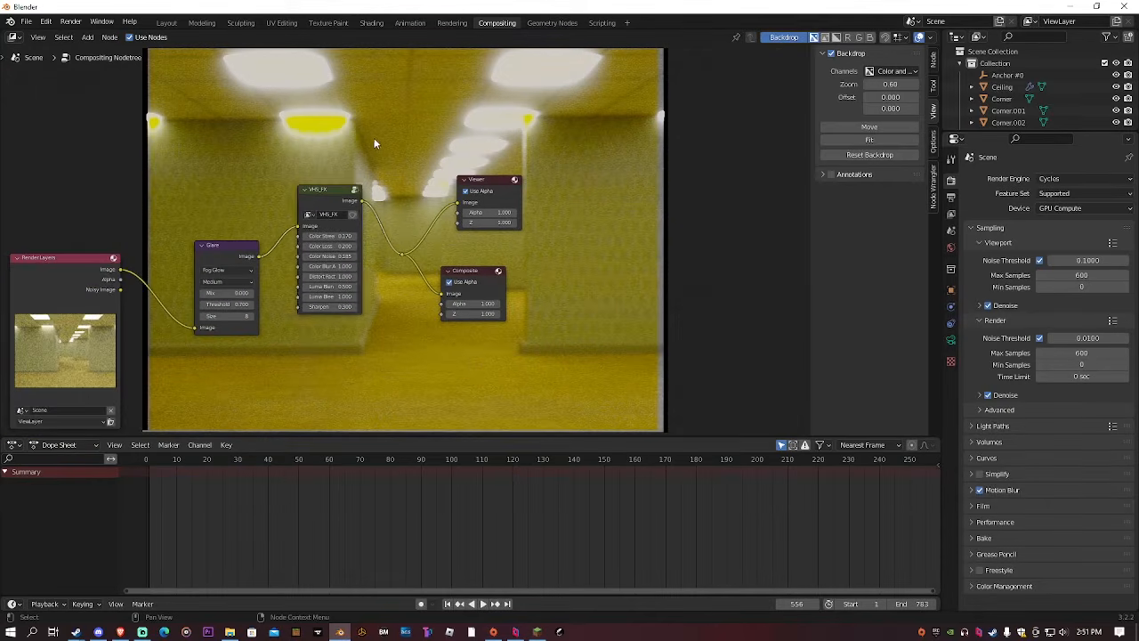
# Add a Lens Distortion node on the link between Render Layers and Glare
pyautogui.moveTo(374, 137); pyautogui.dragTo(492, 84, button='middle')
pyautogui.scroll(2, 491, 84)
pyautogui.hotkey('shift', 'a')
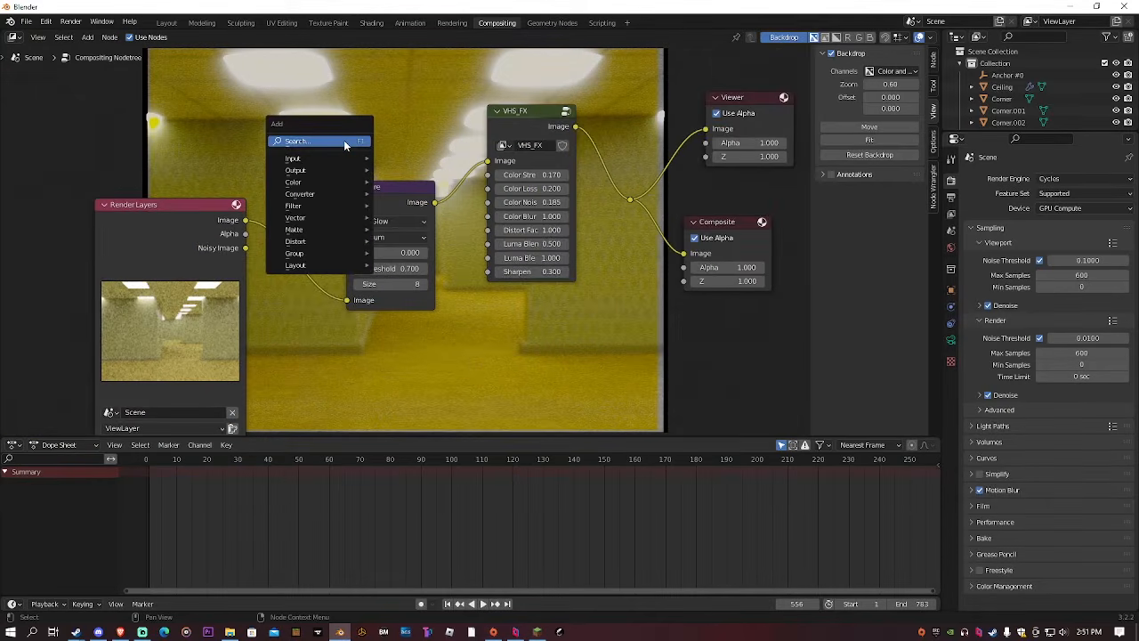
pyautogui.click(344, 140)
pyautogui.write('dis')
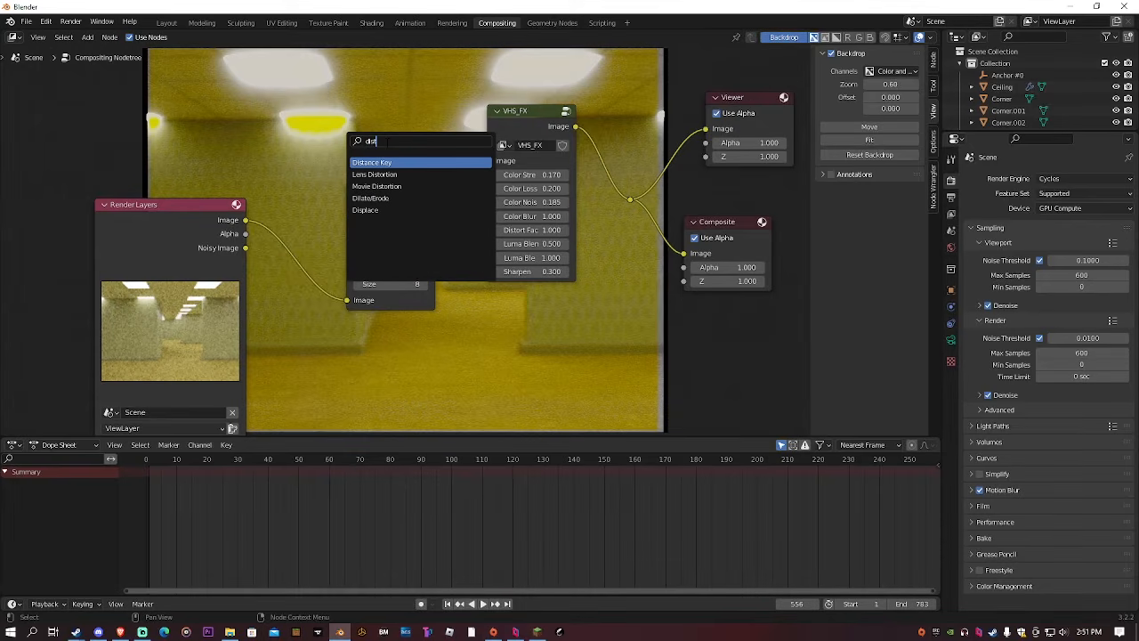
pyautogui.press('BackSpace')
pyautogui.press('BackSpace')
pyautogui.press('BackSpace')
pyautogui.write('lens')
pyautogui.press('Return')
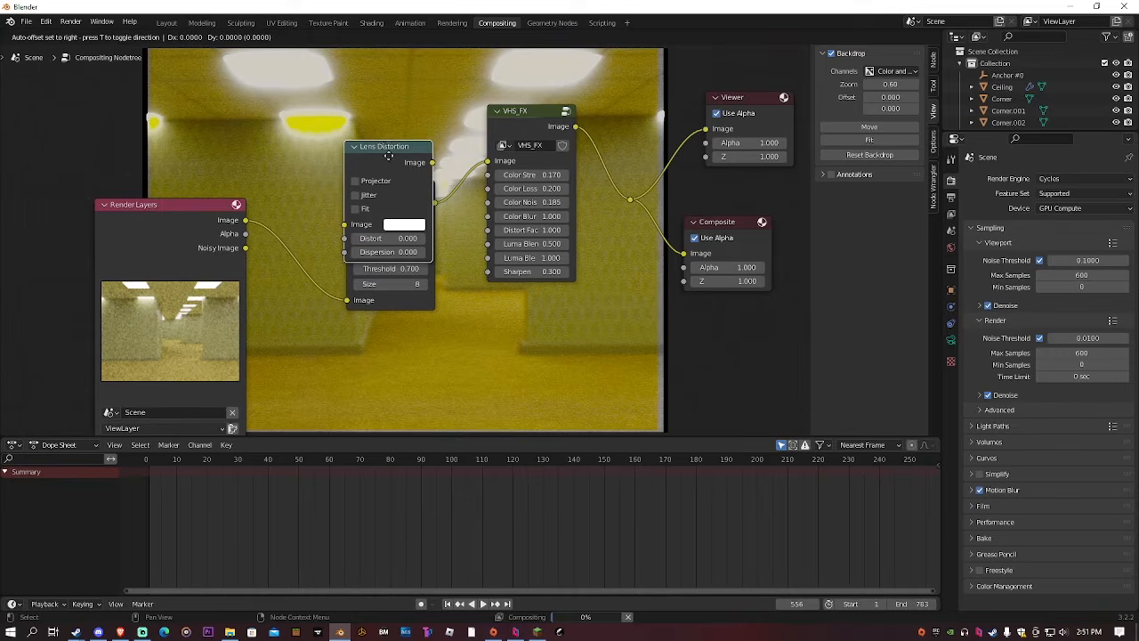
pyautogui.click(340, 205)
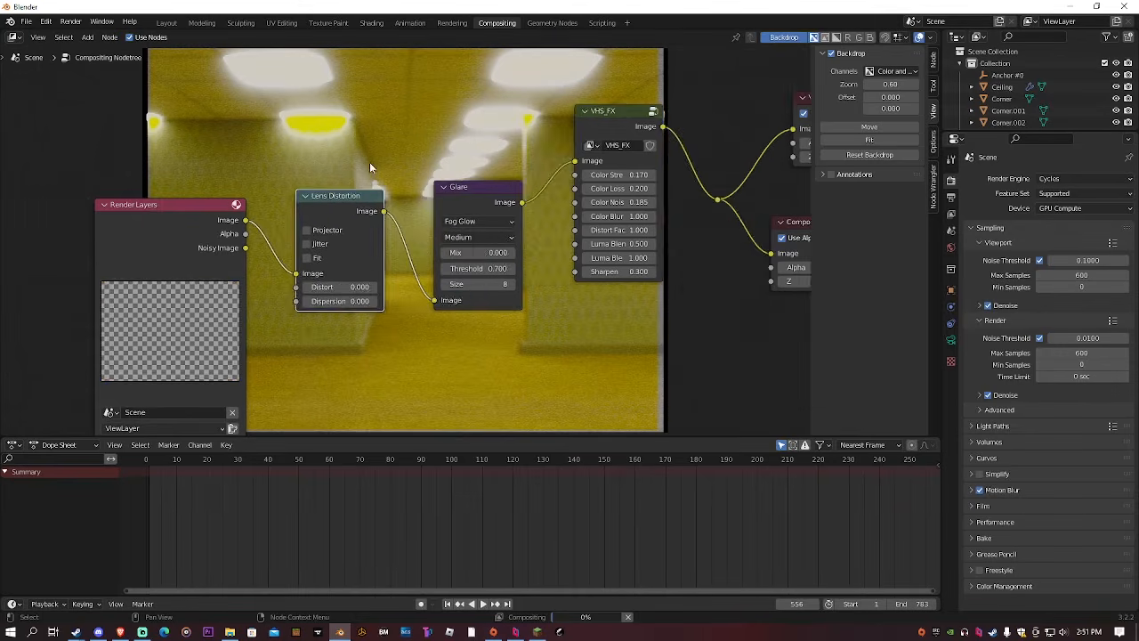
# Enable Fit on the Lens Distortion node and set its Distort value to 0.200
pyautogui.scroll(-1, 400, 160)
pyautogui.scroll(2, 410, 197)
pyautogui.click(290, 260)
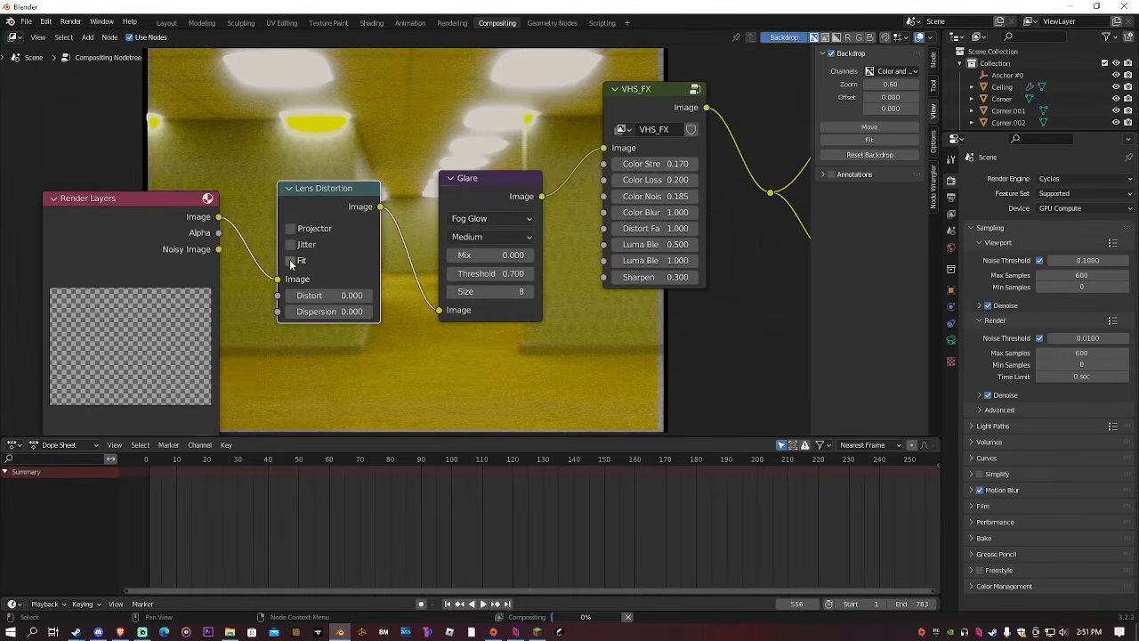
pyautogui.click(325, 296)
pyautogui.write('.04')
pyautogui.press('Return')
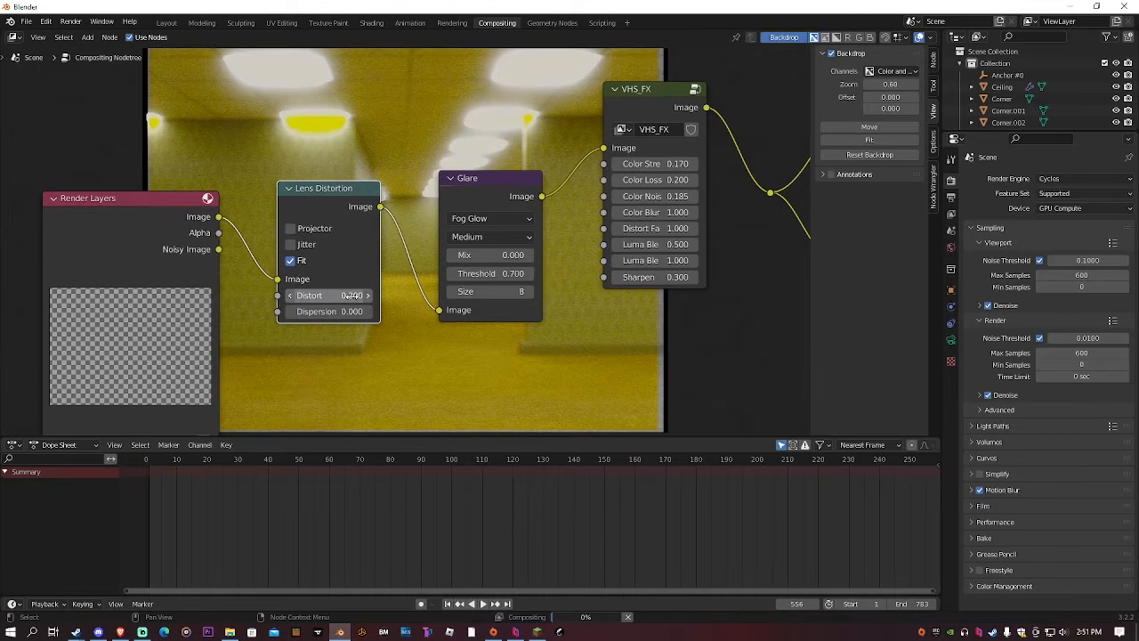
pyautogui.scroll(-10, 452, 163)
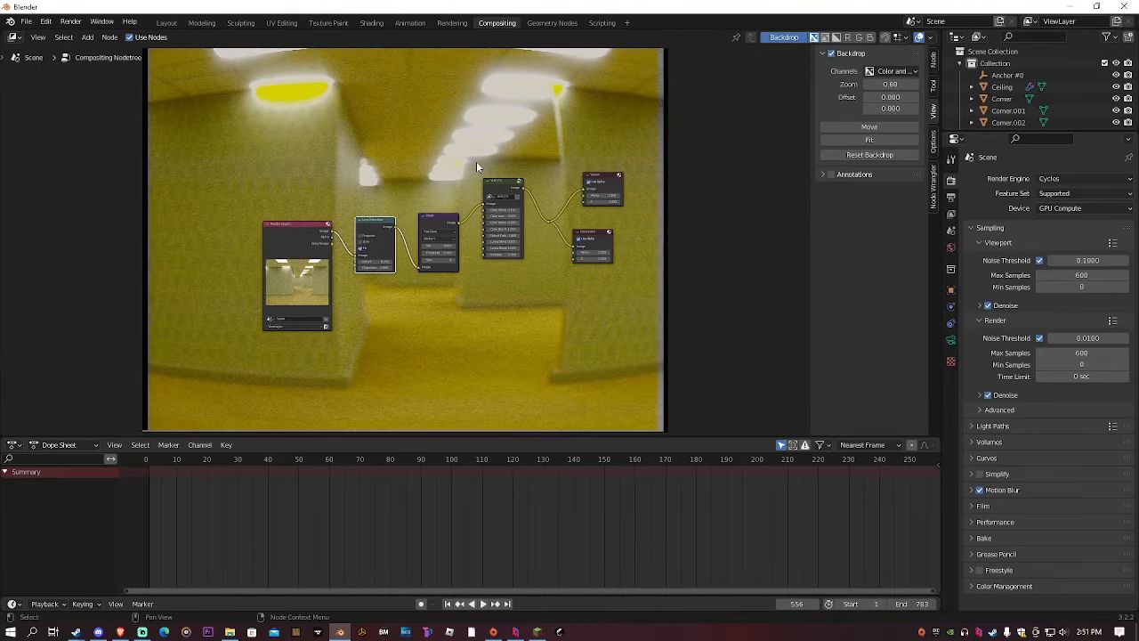
# Reduce the Lens Distortion node's Distort value and set the backdrop zoom to 0.54
pyautogui.scroll(5, 427, 210)
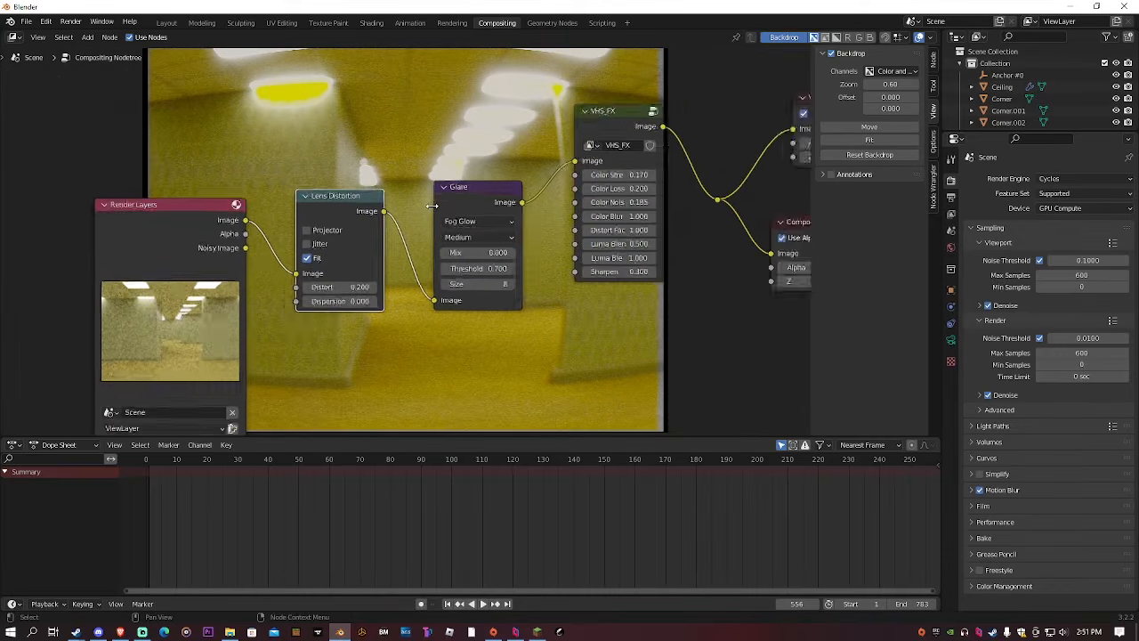
pyautogui.scroll(-3, 427, 210)
pyautogui.scroll(2, 409, 240)
pyautogui.doubleClick(342, 283)
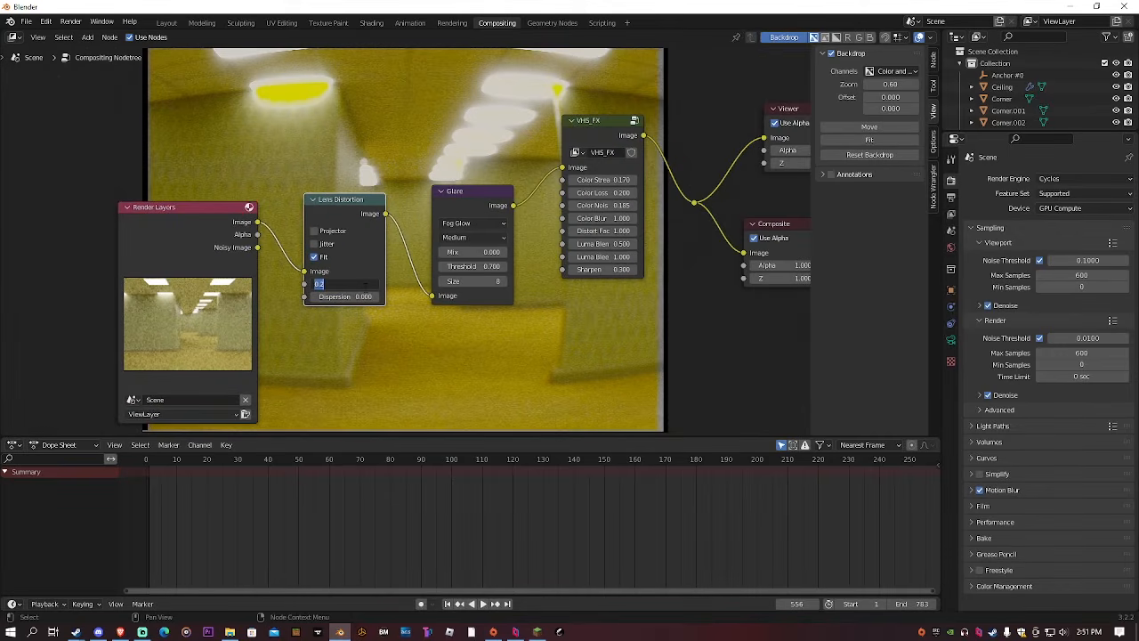
pyautogui.write('0')
pyautogui.press('Return')
pyautogui.scroll(-4, 405, 234)
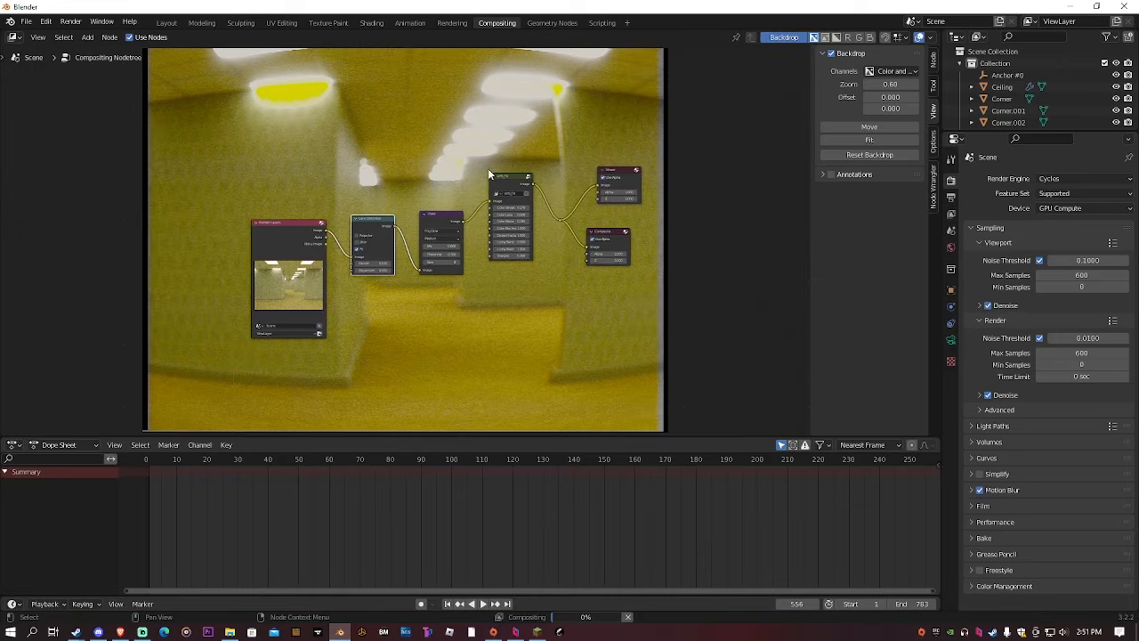
pyautogui.click(838, 139)
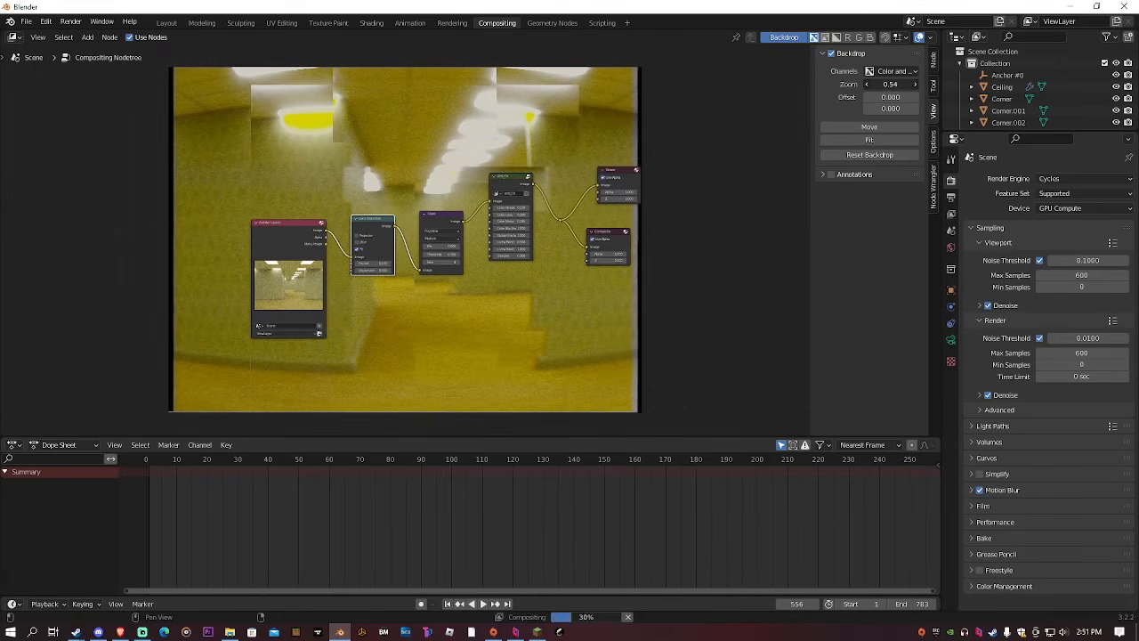
# Widen the AR camera's view in the Layout workspace by setting its focal length to 30.18 mm
pyautogui.click(167, 22)
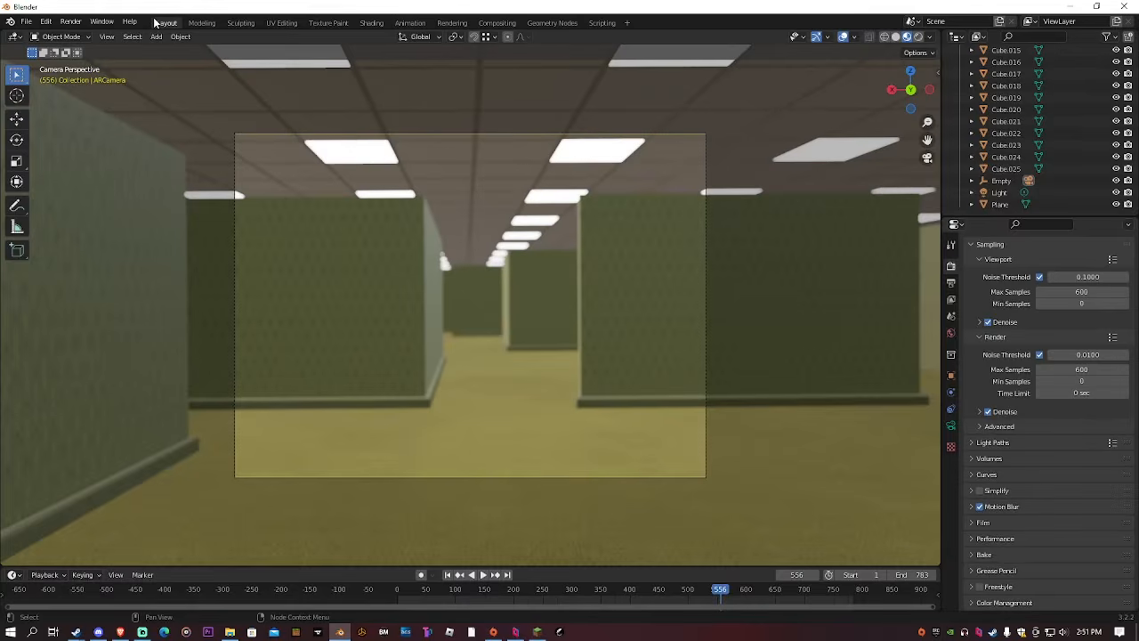
pyautogui.click(950, 426)
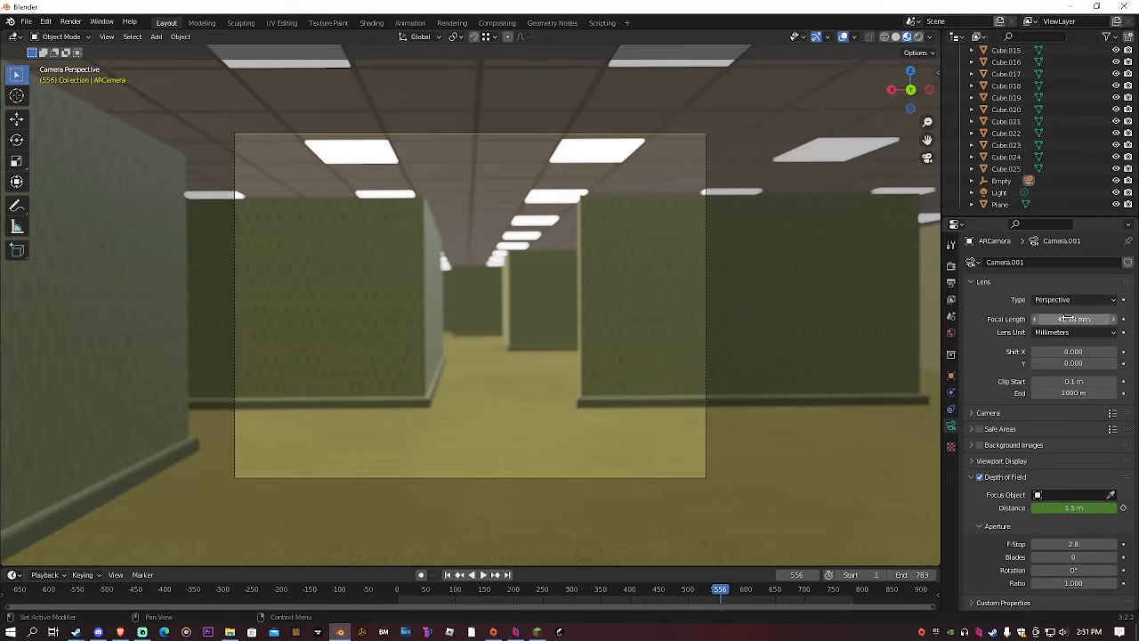
pyautogui.moveTo(1073, 318); pyautogui.dragTo(1024, 318)
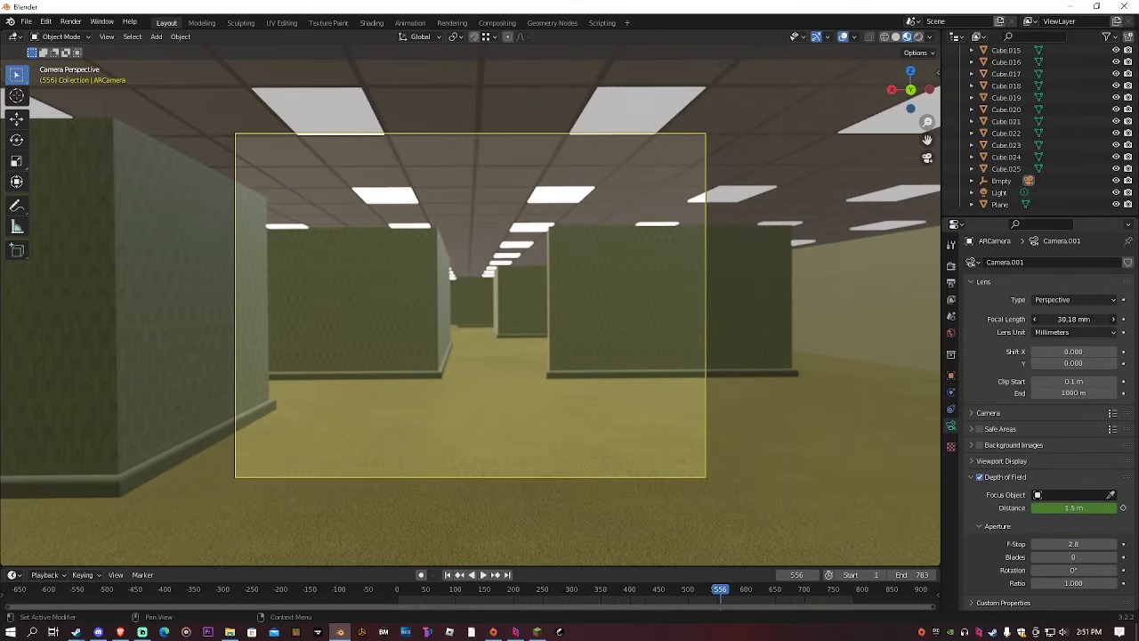
# Return to the compositor and set the Lens Distortion node's Distort value to 0.200
pyautogui.click(497, 22)
pyautogui.scroll(2, 413, 153)
pyautogui.click(357, 271)
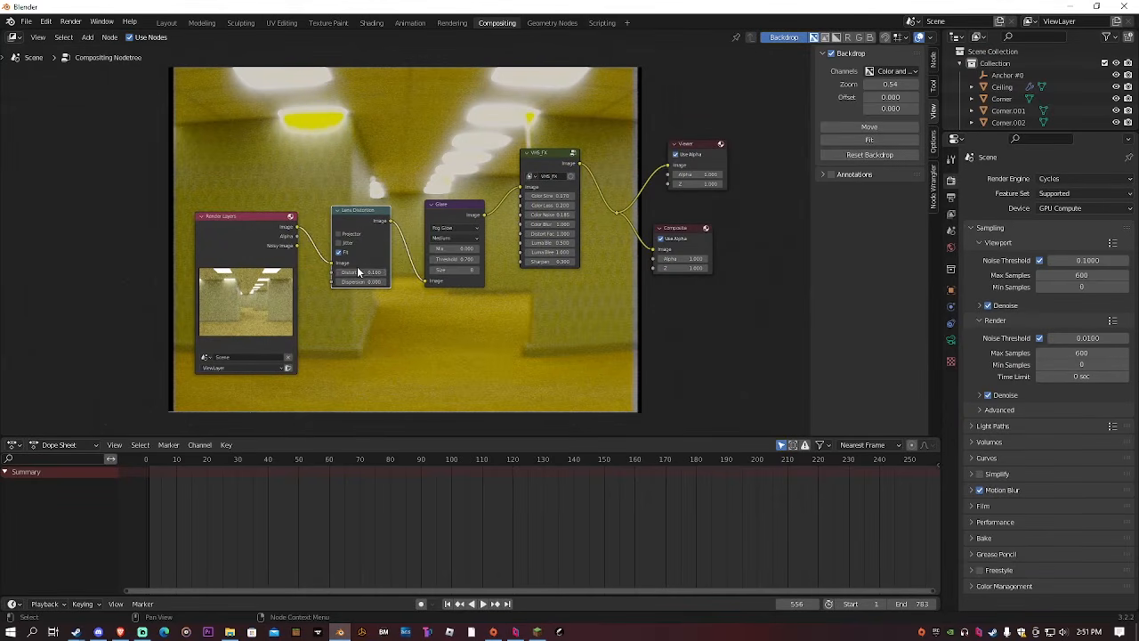
pyautogui.write('0.2')
pyautogui.press('Return')
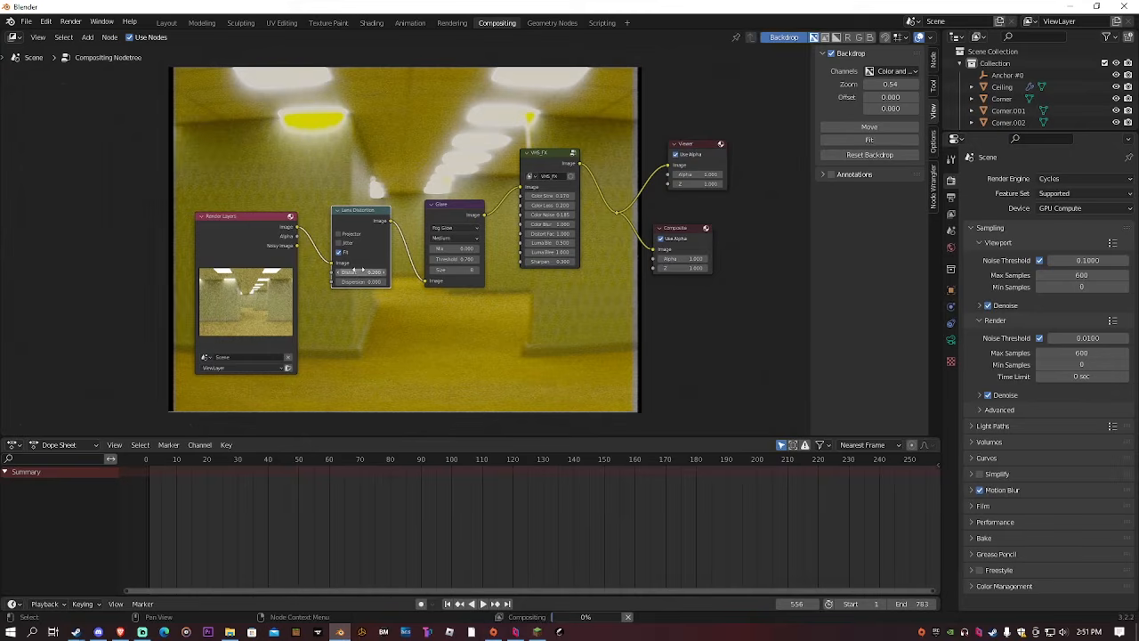
# Check the distorted backdrop behind the compositing nodes and render frame 556 as a still image
pyautogui.scroll(4, 428, 132)
pyautogui.moveTo(428, 133); pyautogui.dragTo(281, 159, button='middle')
pyautogui.scroll(-7, 279, 160)
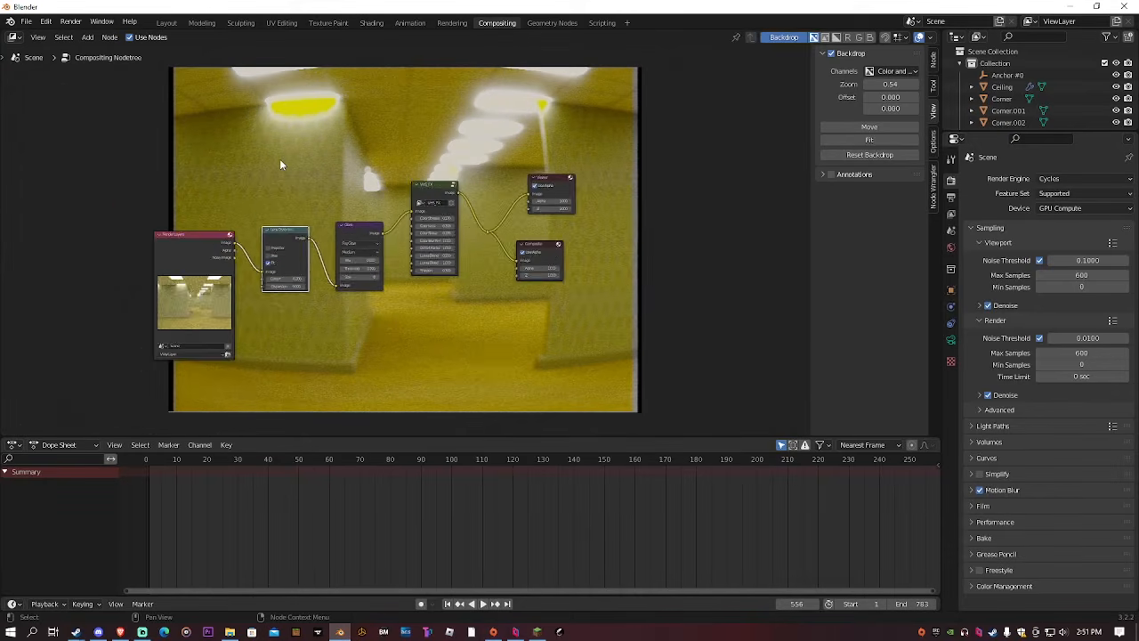
pyautogui.scroll(-5, 281, 160)
pyautogui.scroll(4, 361, 132)
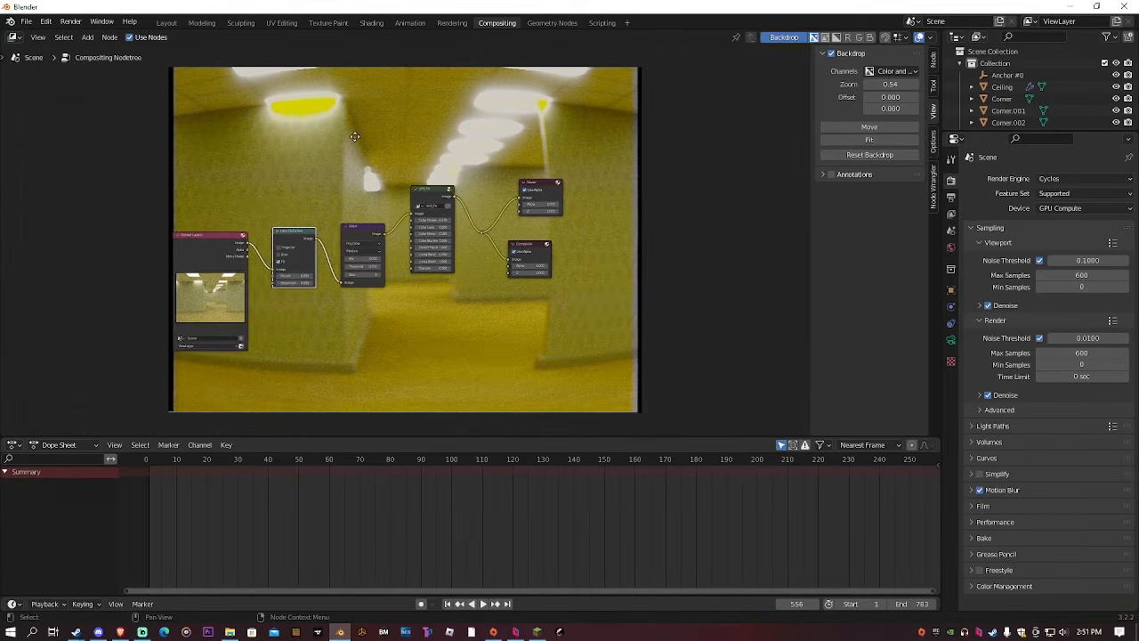
pyautogui.moveTo(354, 137); pyautogui.dragTo(262, 181, button='middle')
pyautogui.moveTo(463, 167); pyautogui.dragTo(384, 160, button='middle')
pyautogui.click(75, 21)
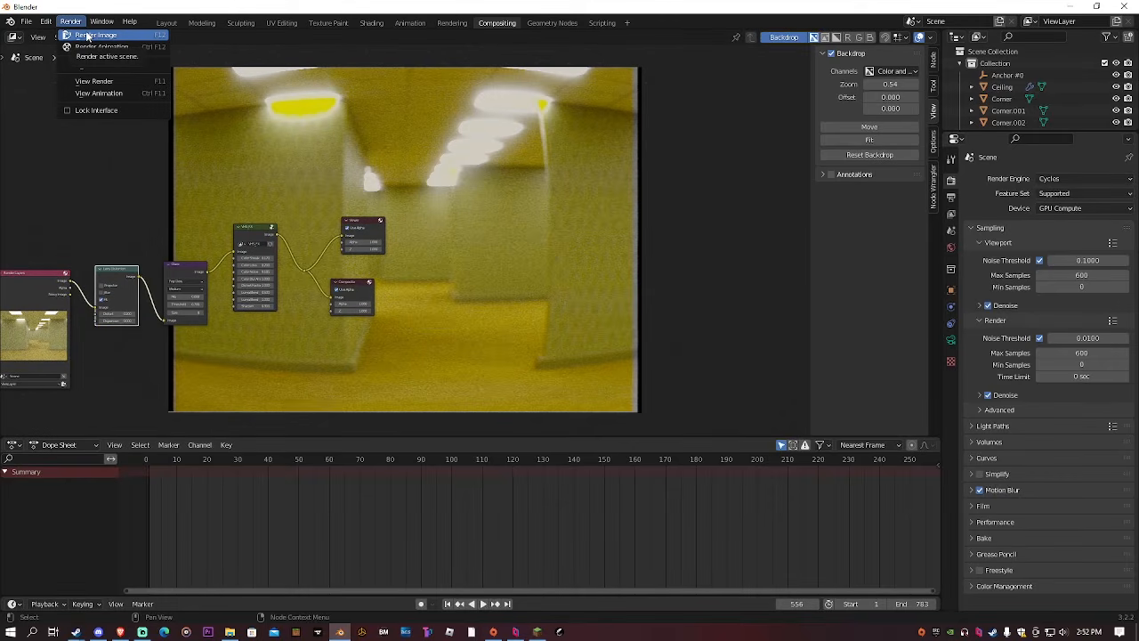
pyautogui.click(87, 36)
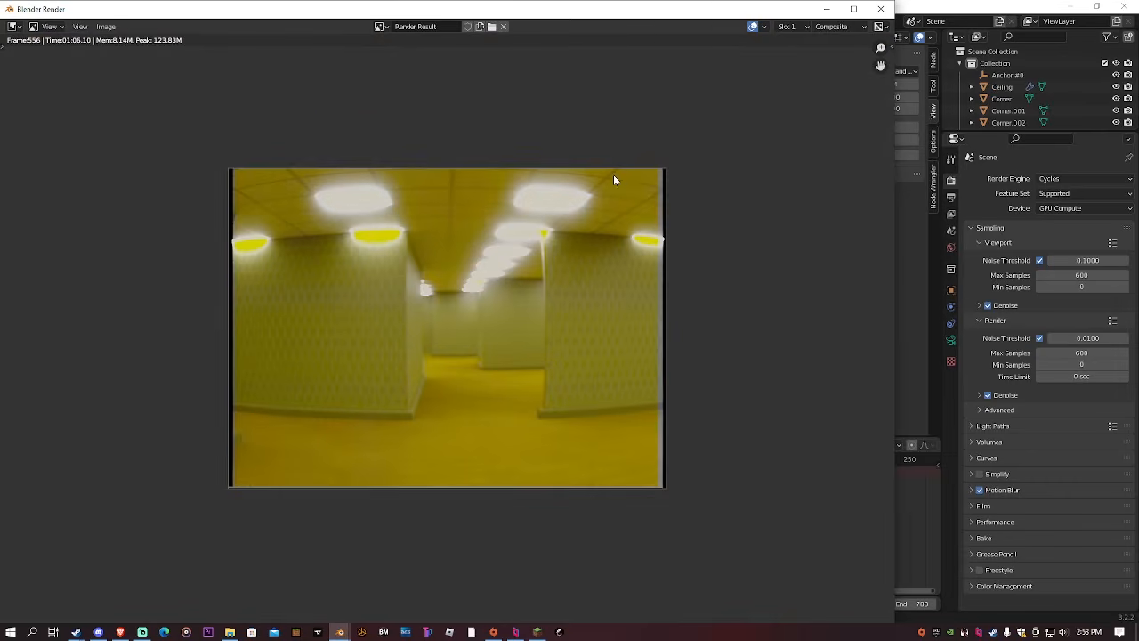
# Examine the rendered frame up close and as a whole, checking the light glare, lens distortion and VHS effect
pyautogui.scroll(2, 613, 175)
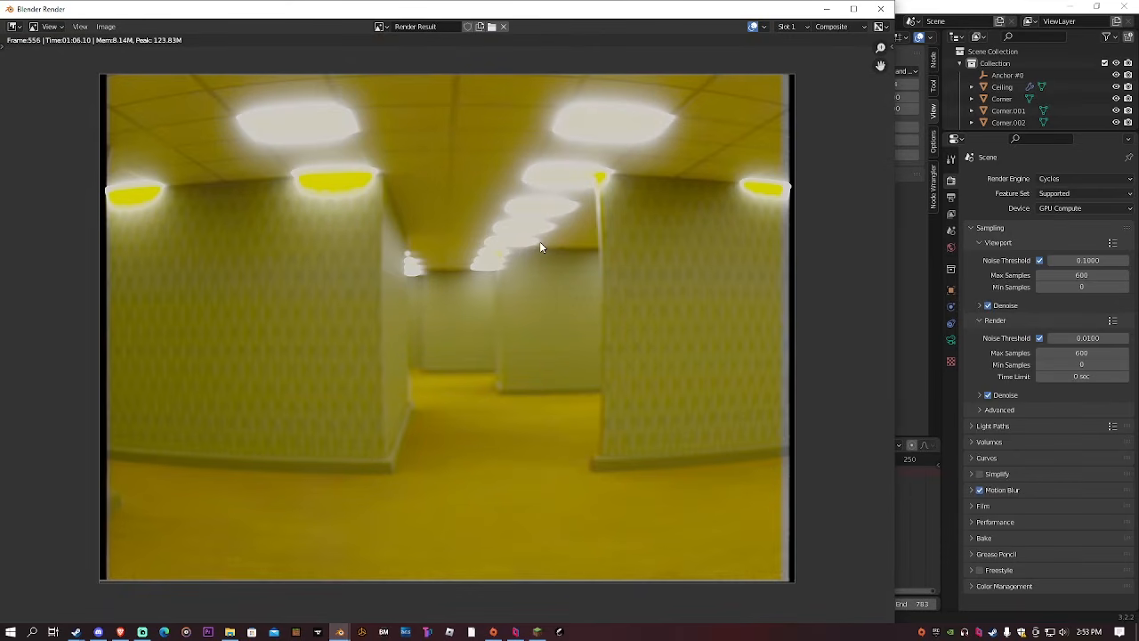
pyautogui.scroll(-3, 539, 245)
pyautogui.scroll(5, 539, 246)
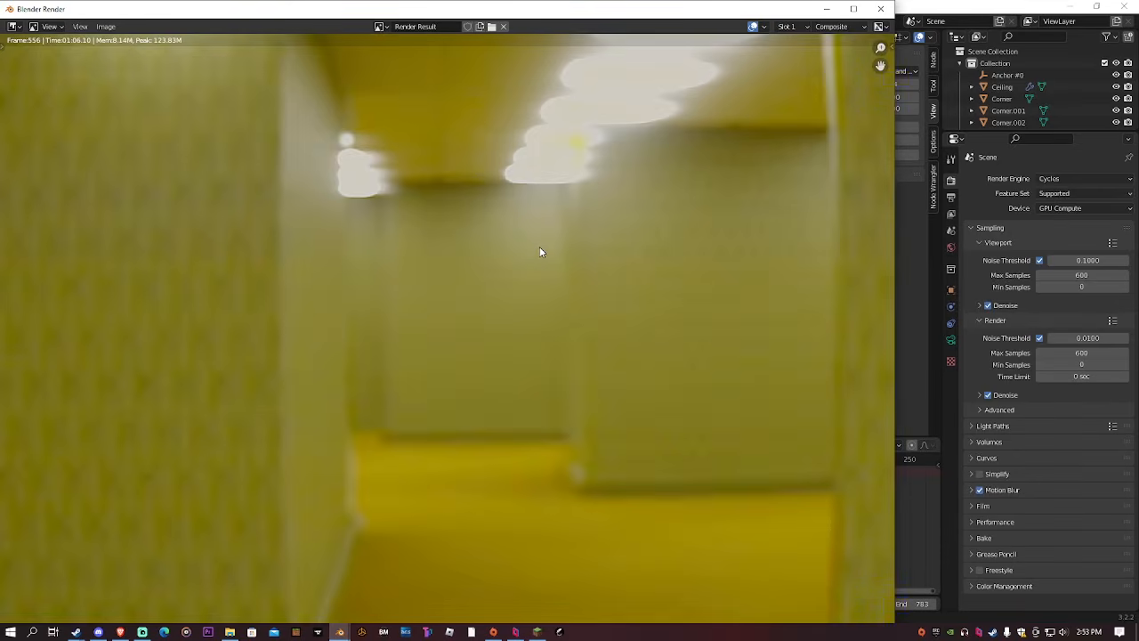
pyautogui.scroll(-2, 539, 247)
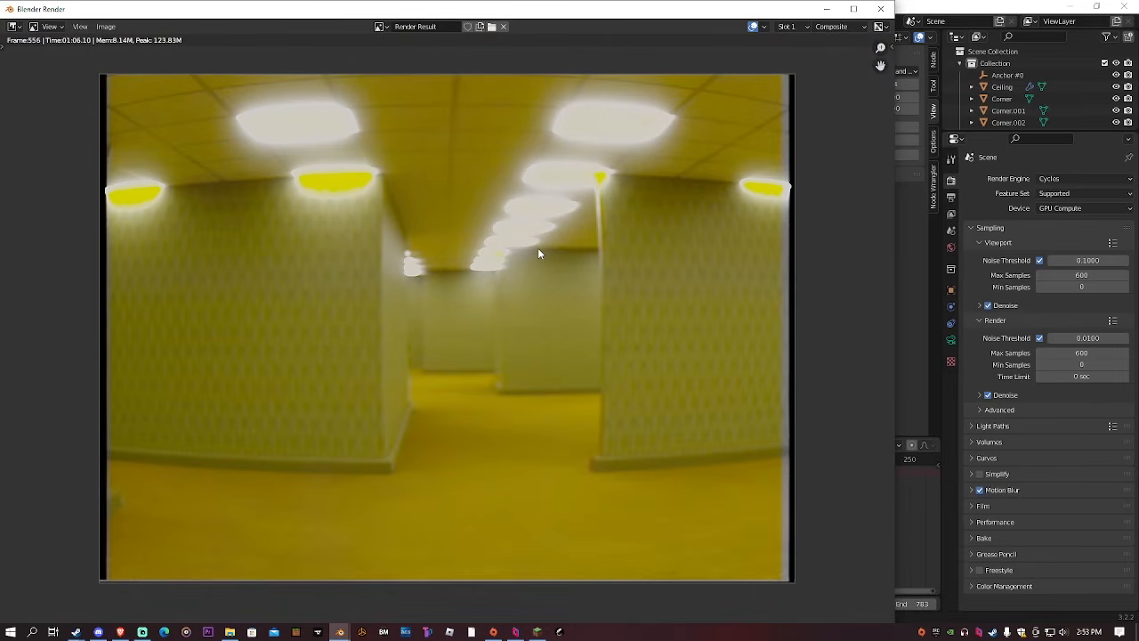
pyautogui.scroll(-2, 538, 251)
pyautogui.scroll(3, 537, 251)
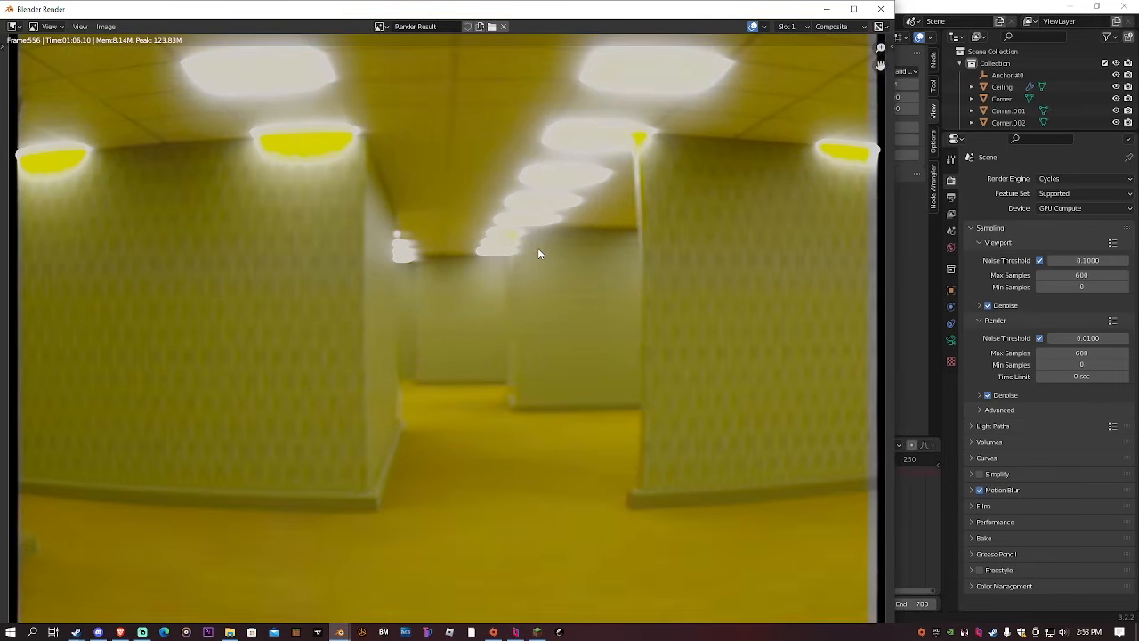
pyautogui.scroll(-4, 538, 251)
pyautogui.scroll(1, 538, 251)
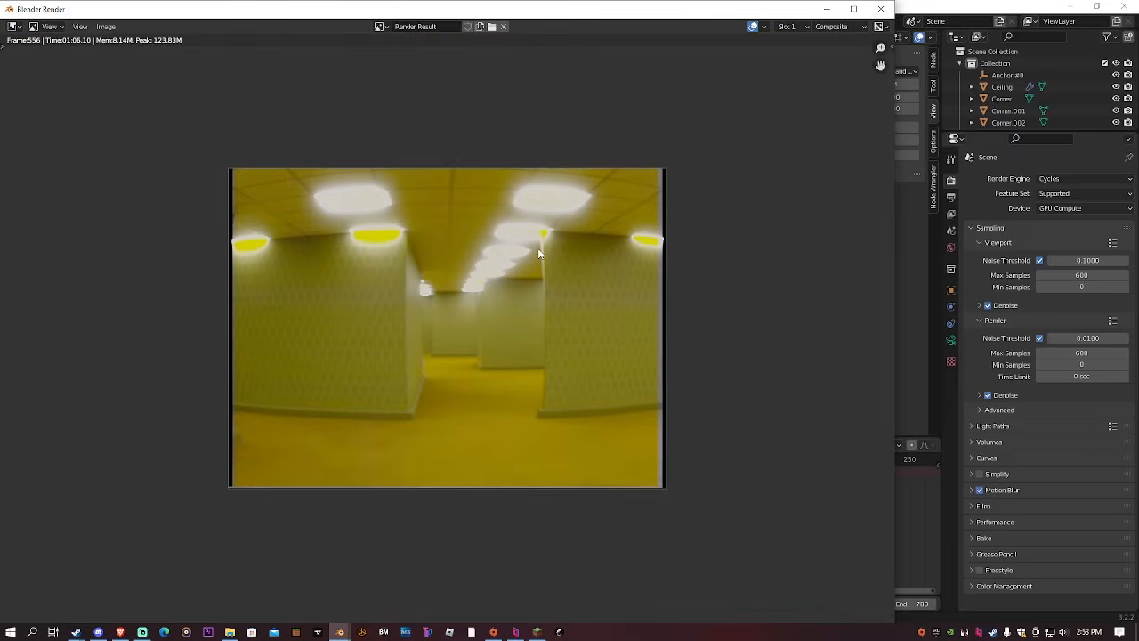
pyautogui.scroll(1, 538, 253)
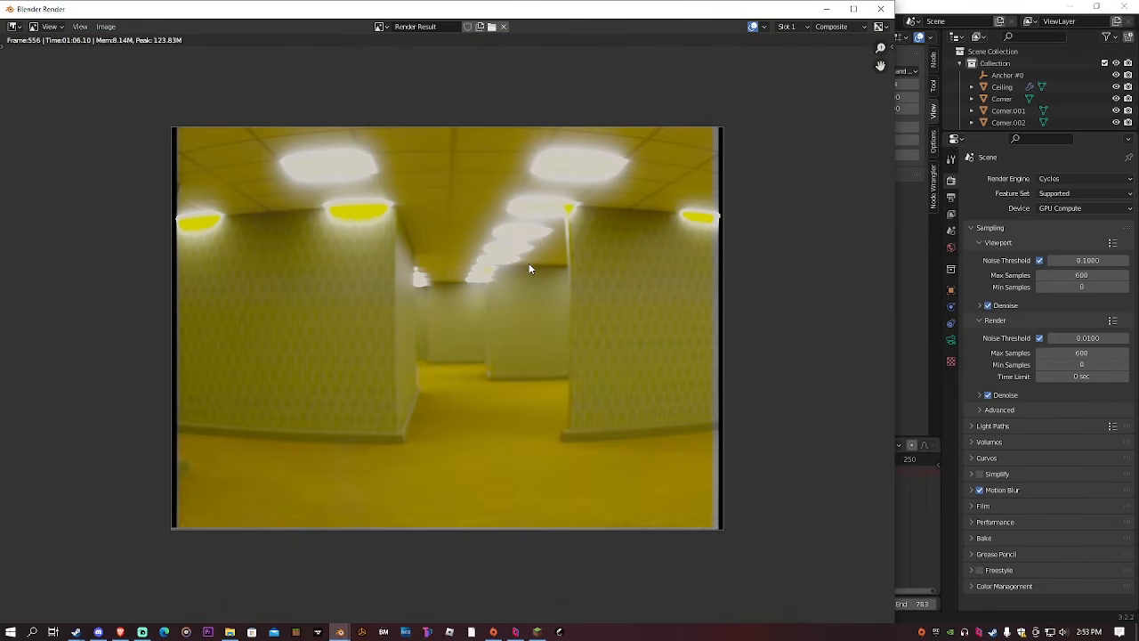
pyautogui.click(143, 631)
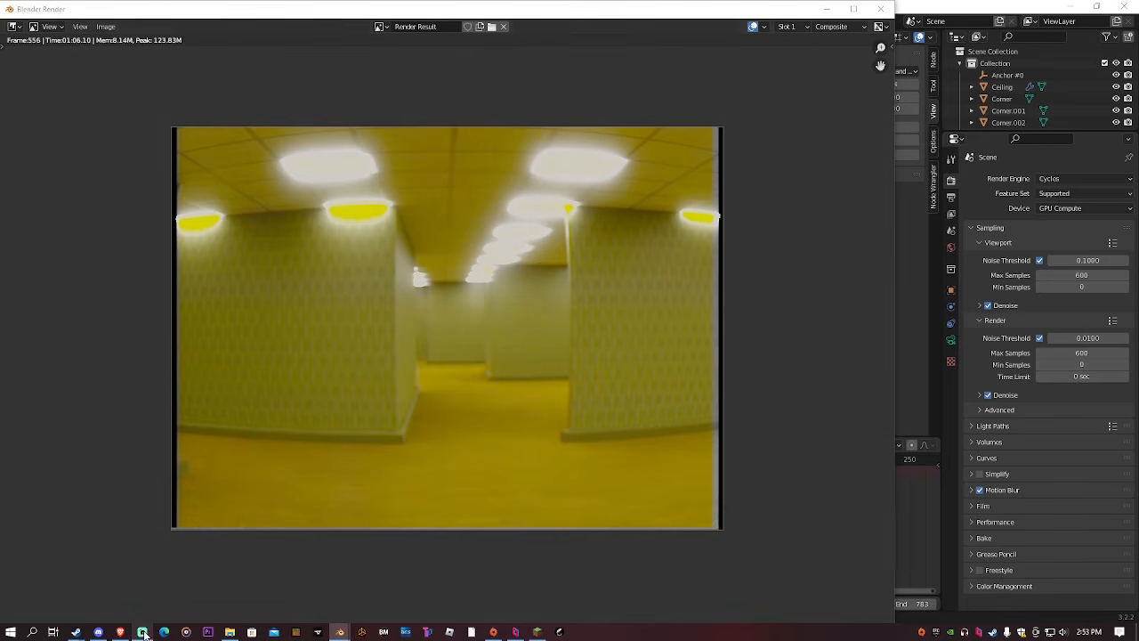
pyautogui.click(315, 324)
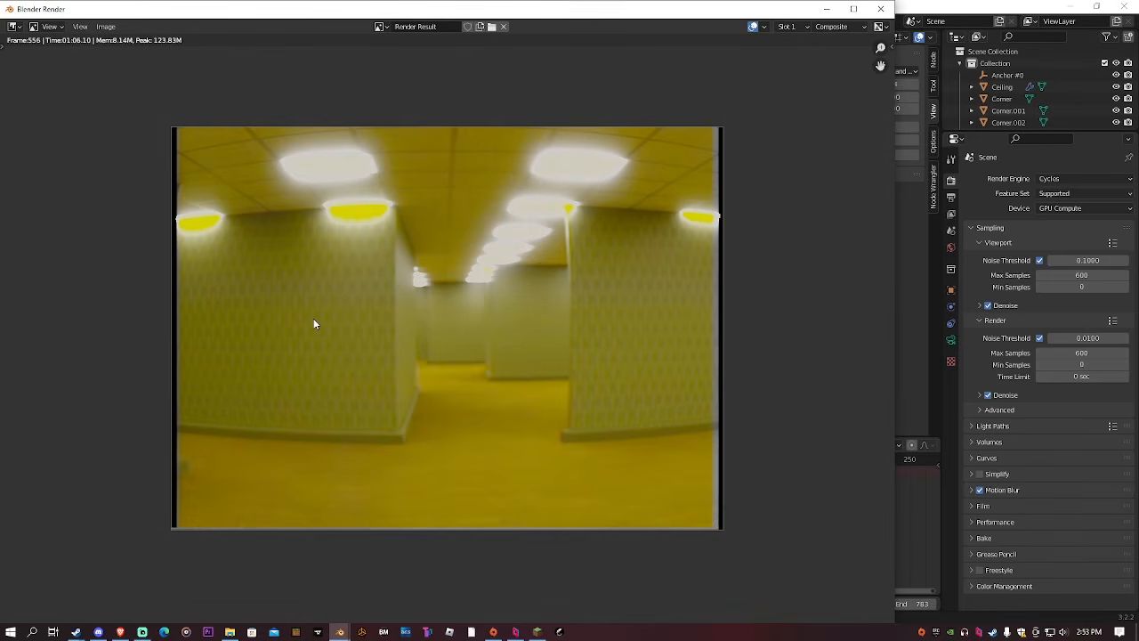